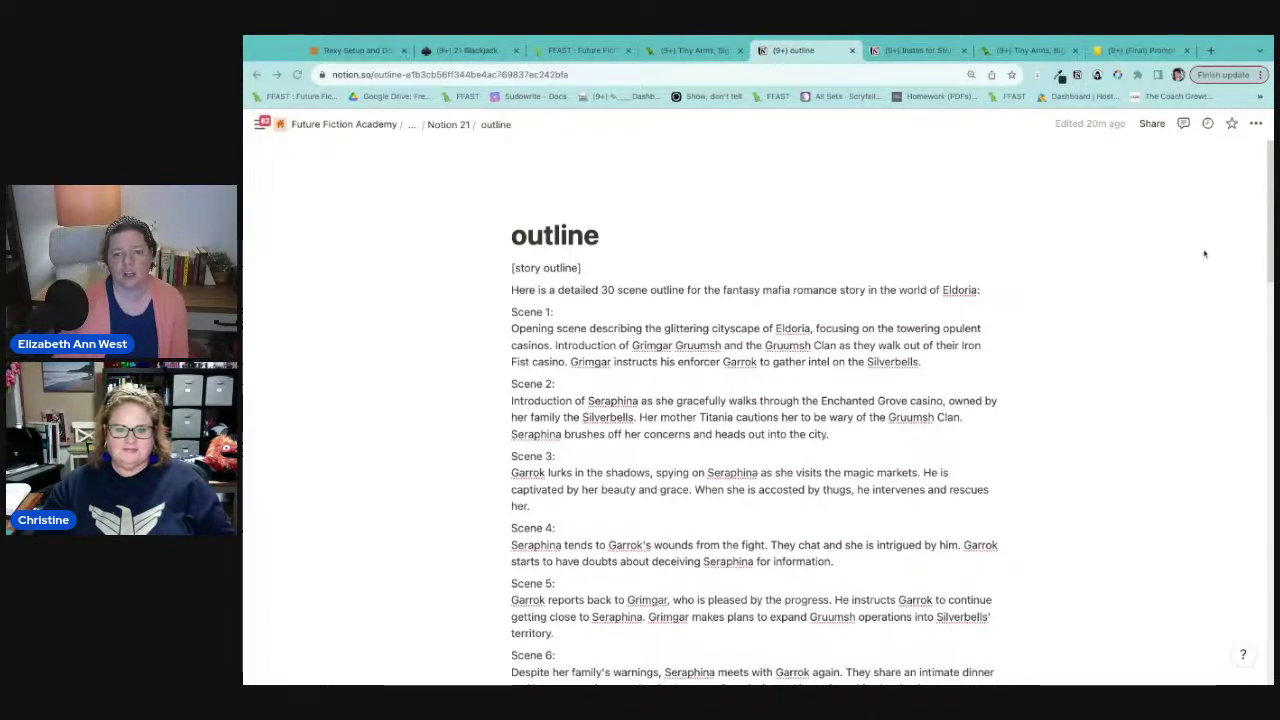
# Step: Publish the parent Notion 21 page to the web and copy its public link
pyautogui.click(1152, 123)
pyautogui.click(436, 128)
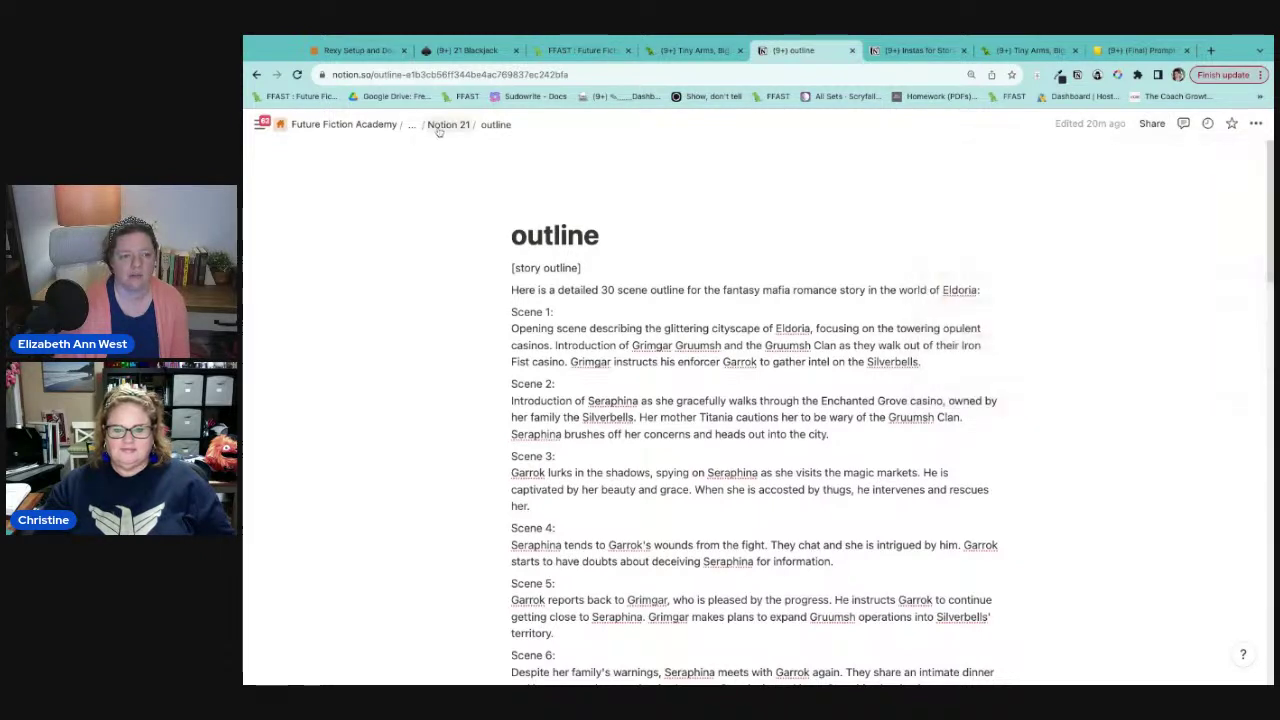
pyautogui.click(440, 125)
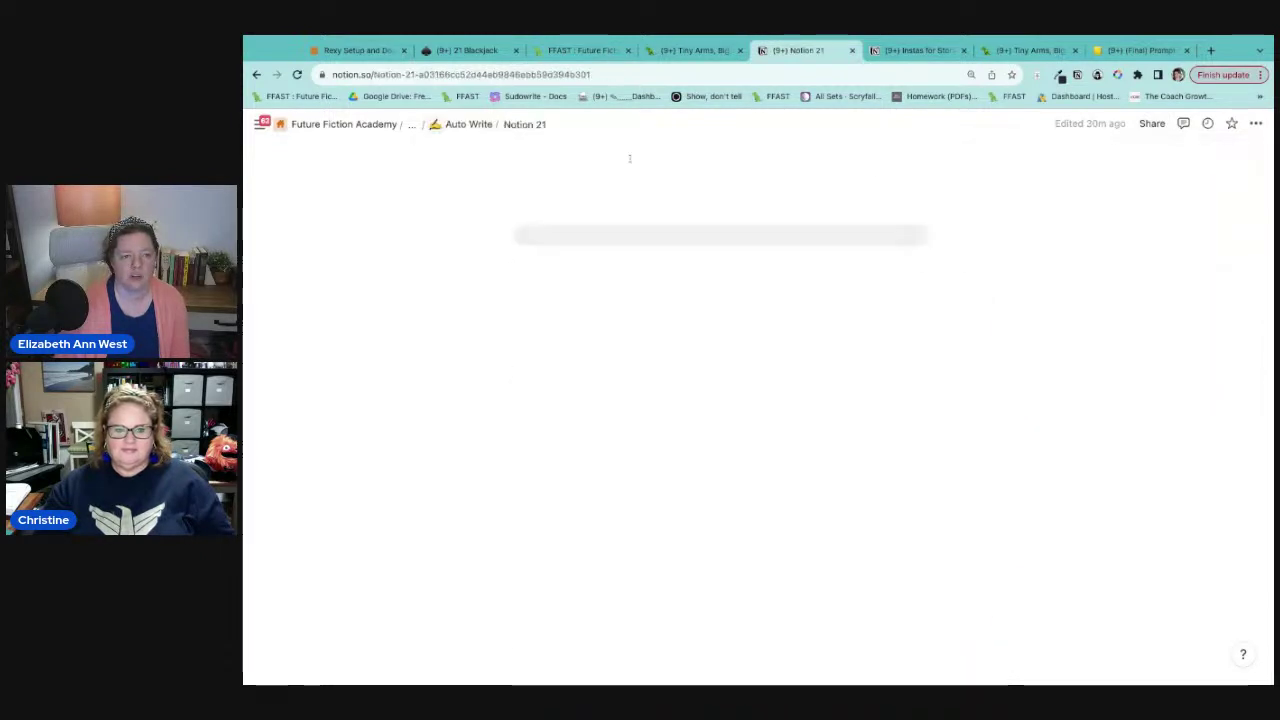
pyautogui.click(1152, 123)
pyautogui.click(985, 155)
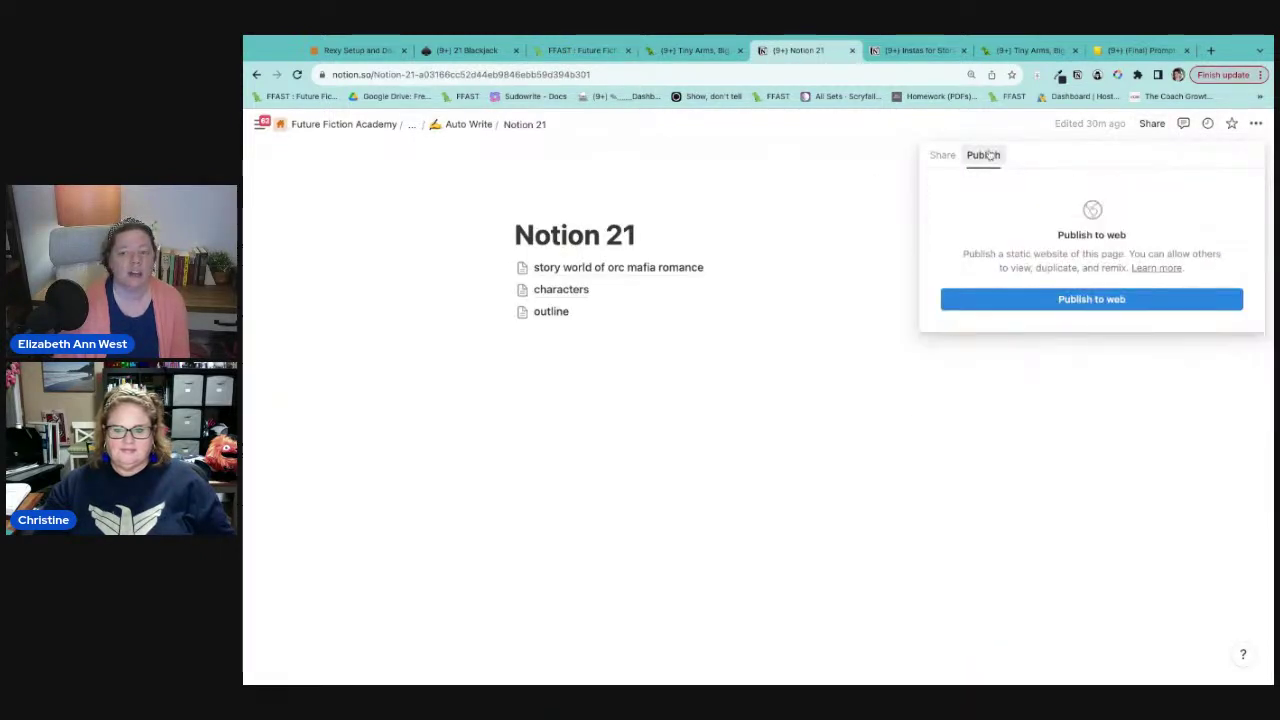
pyautogui.click(1124, 299)
pyautogui.click(1222, 213)
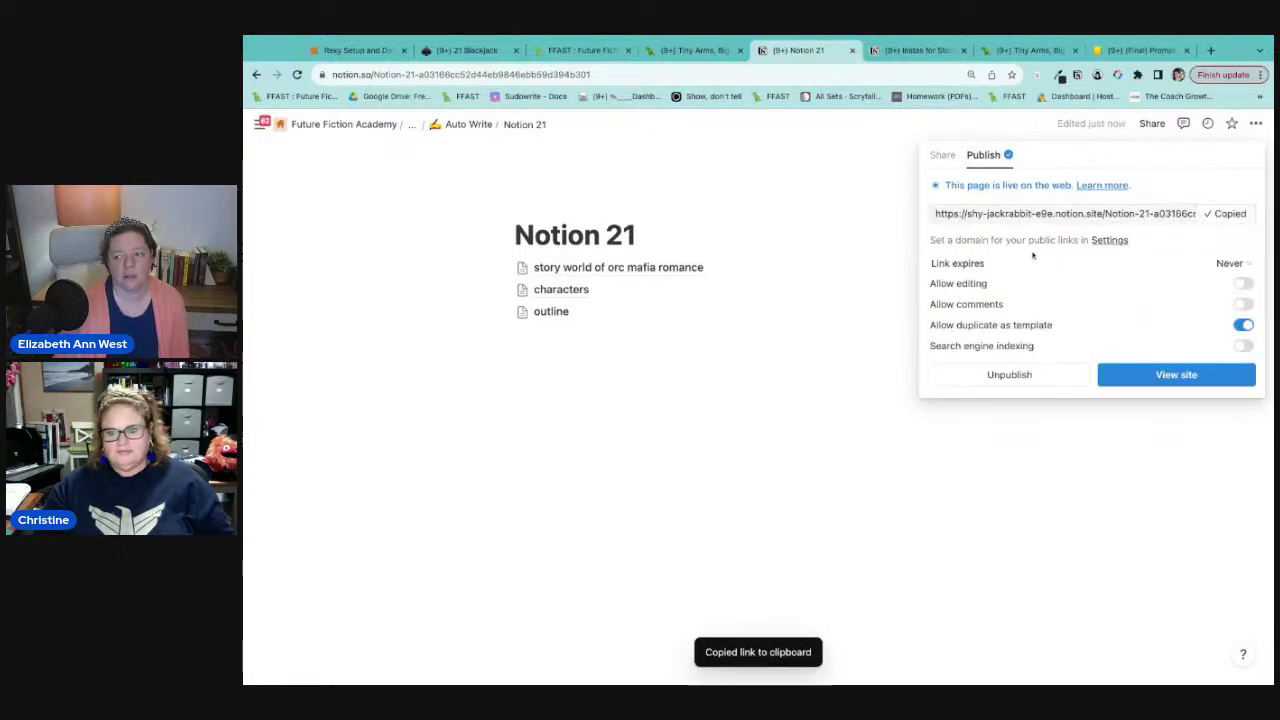
pyautogui.click(855, 310)
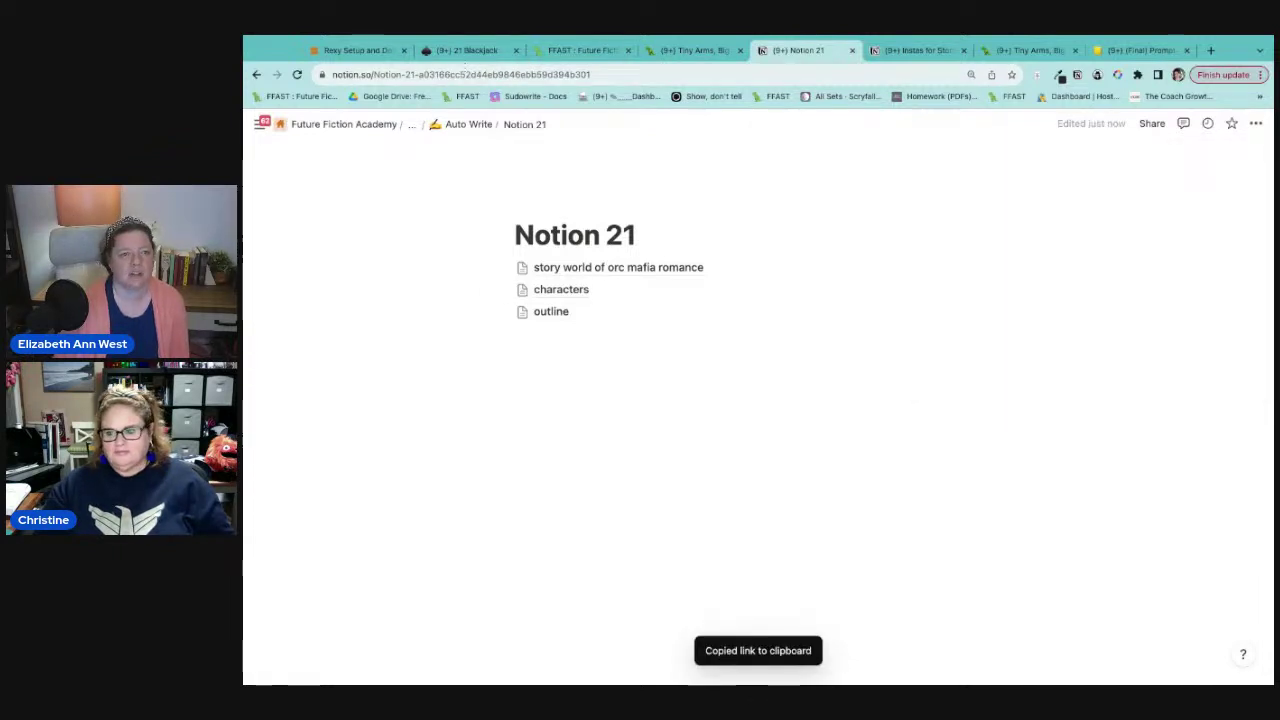
# Step: Go up the page hierarchy from Notion 21 to the Tiny Arms, Big Dreams Writeathon page
pyautogui.click(449, 53)
pyautogui.click(800, 60)
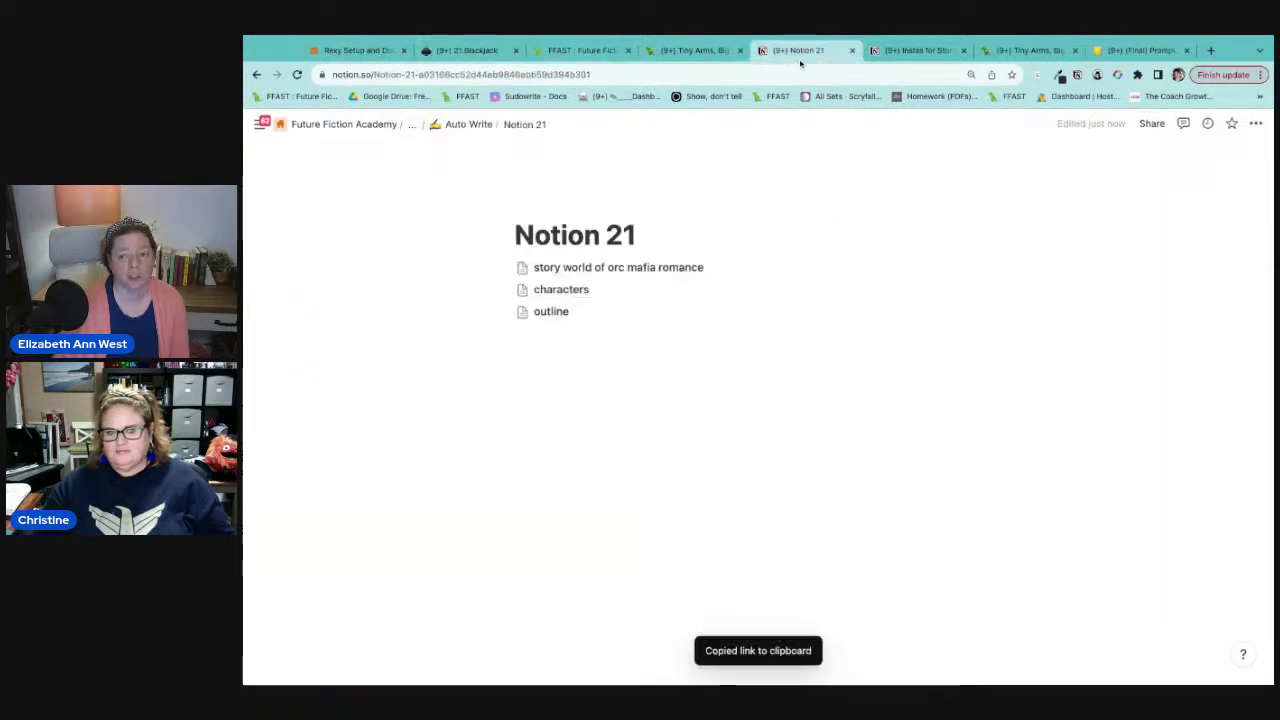
pyautogui.click(352, 126)
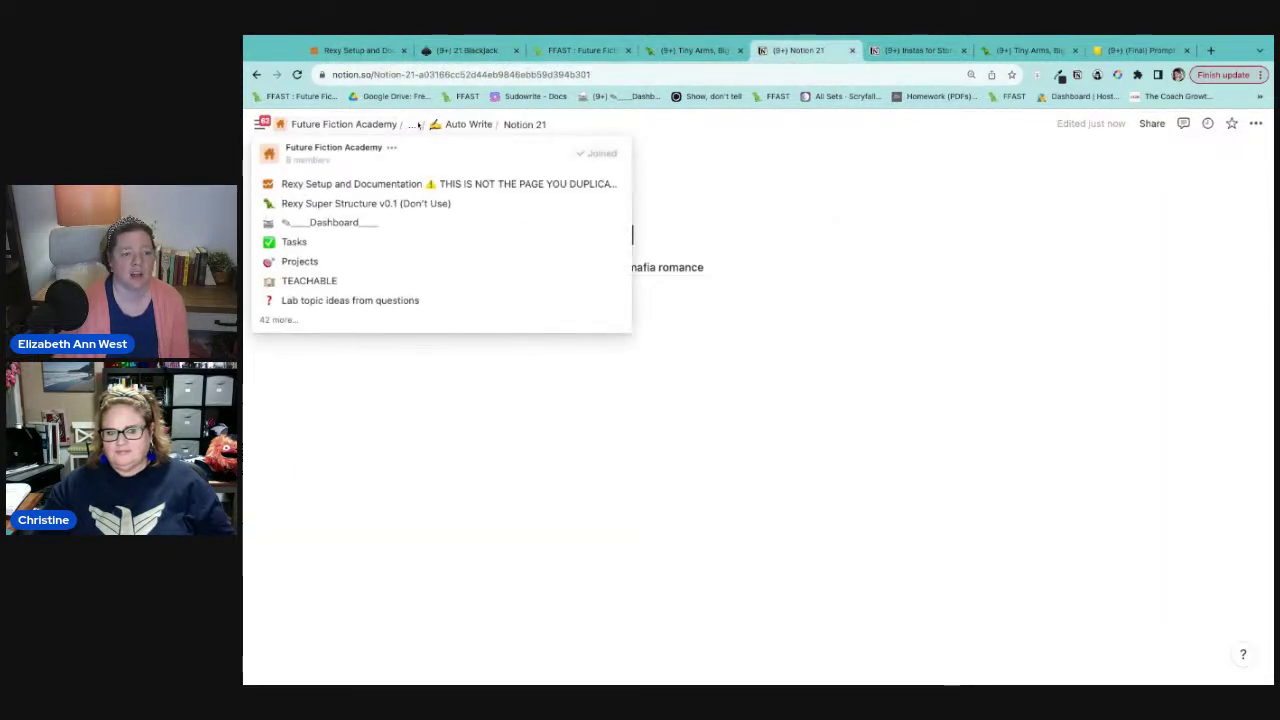
pyautogui.click(465, 124)
pyautogui.click(437, 126)
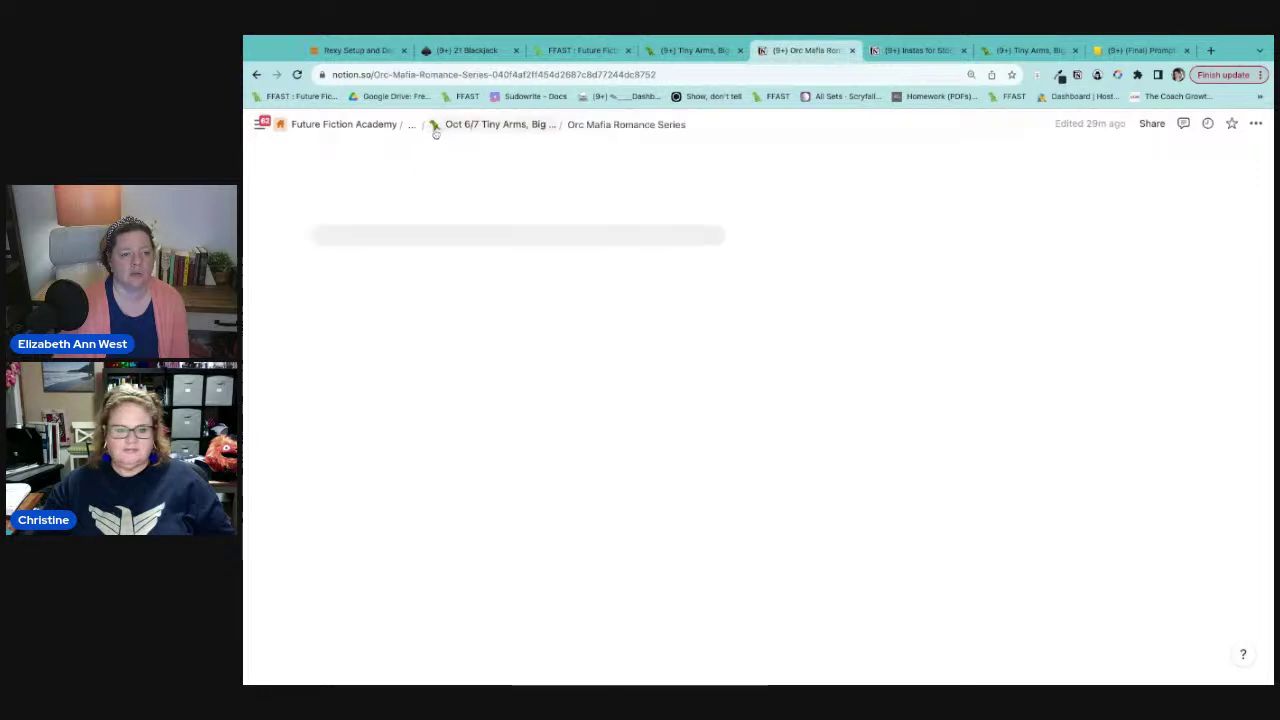
pyautogui.click(440, 124)
pyautogui.click(442, 124)
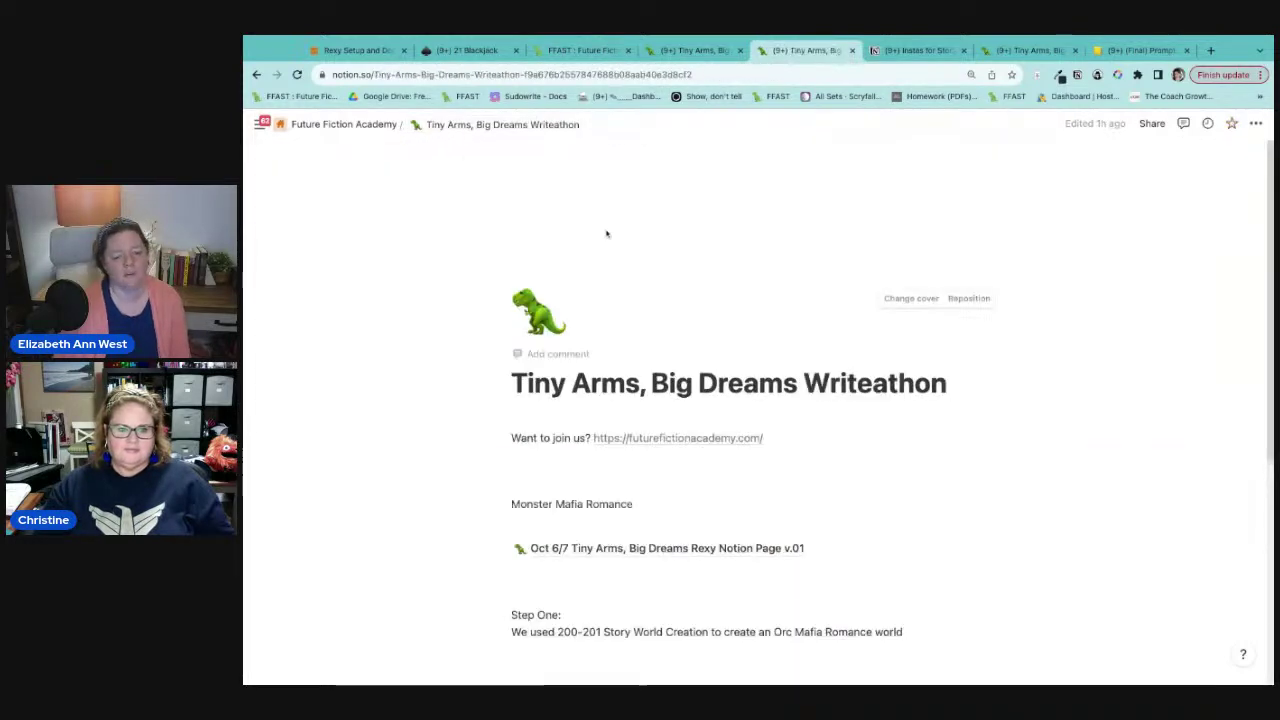
# Step: Add a "Notion 21:" line with the copied public link below the Prompt for Claude 2.0 entry, keeping it as a plain URL
pyautogui.scroll(-5, 606, 234)
pyautogui.click(743, 532)
pyautogui.press('Return')
pyautogui.write('Niotn')
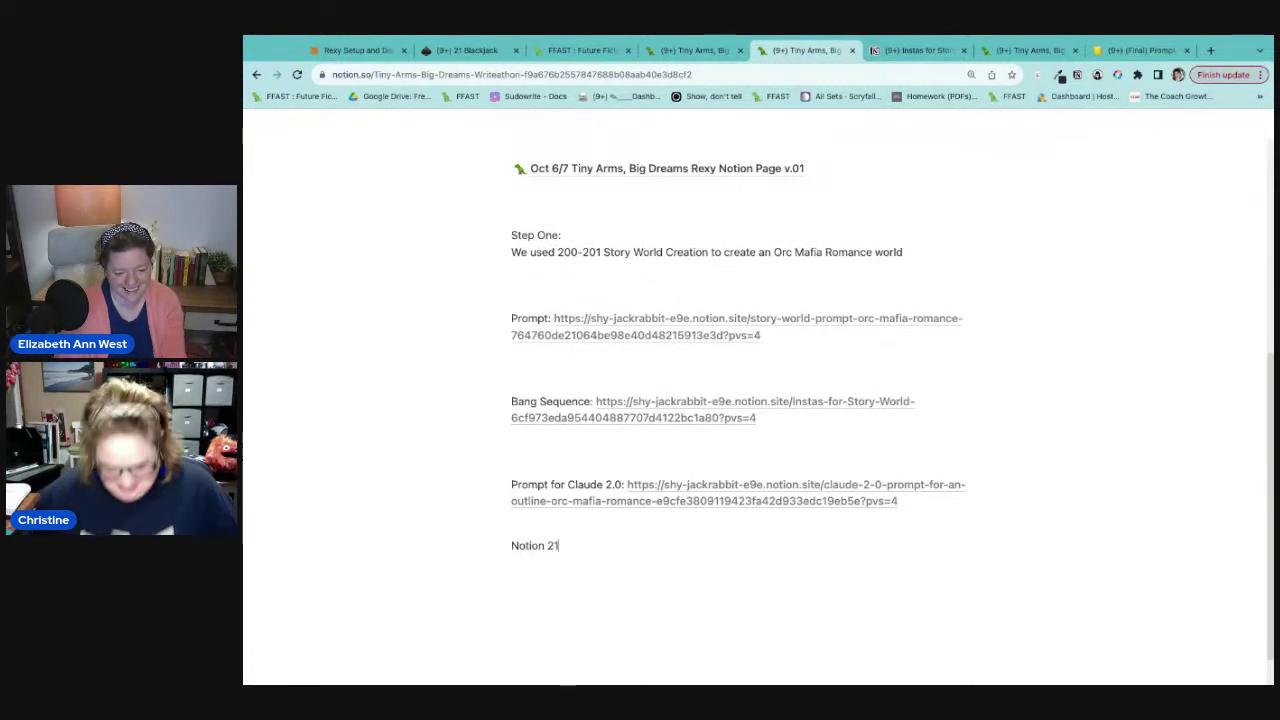
pyautogui.hotkey('ctrl', 'v')
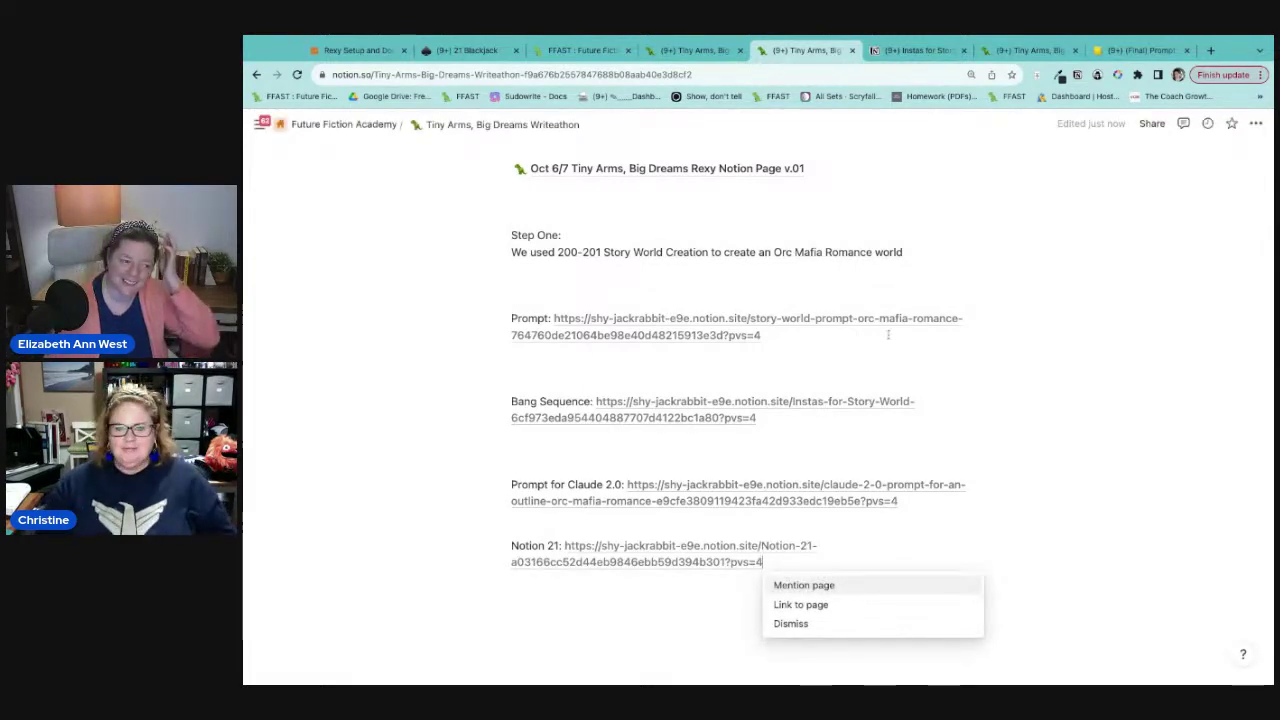
pyautogui.press('Escape')
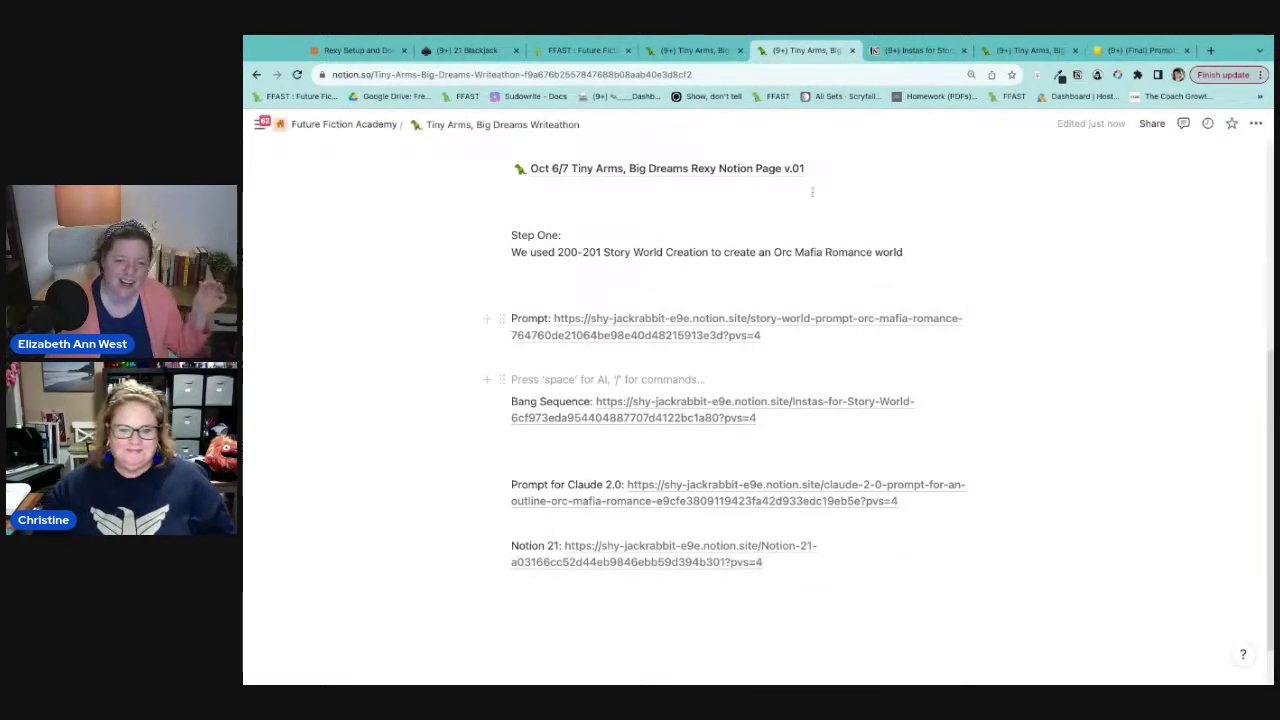
# Step: Review the Writeathon page and its linked Claude 2.0 outline prompt down to the character list, then return to the Writeathon page
pyautogui.scroll(5, 883, 258)
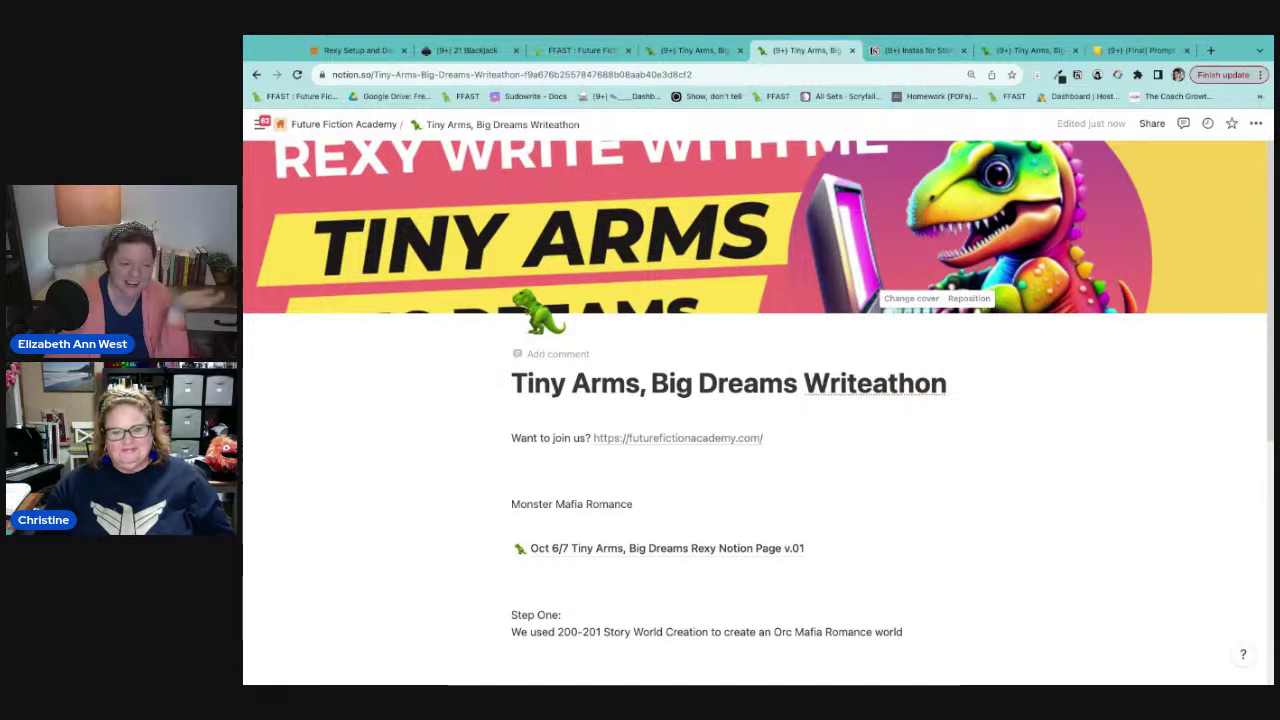
pyautogui.scroll(-2, 575, 413)
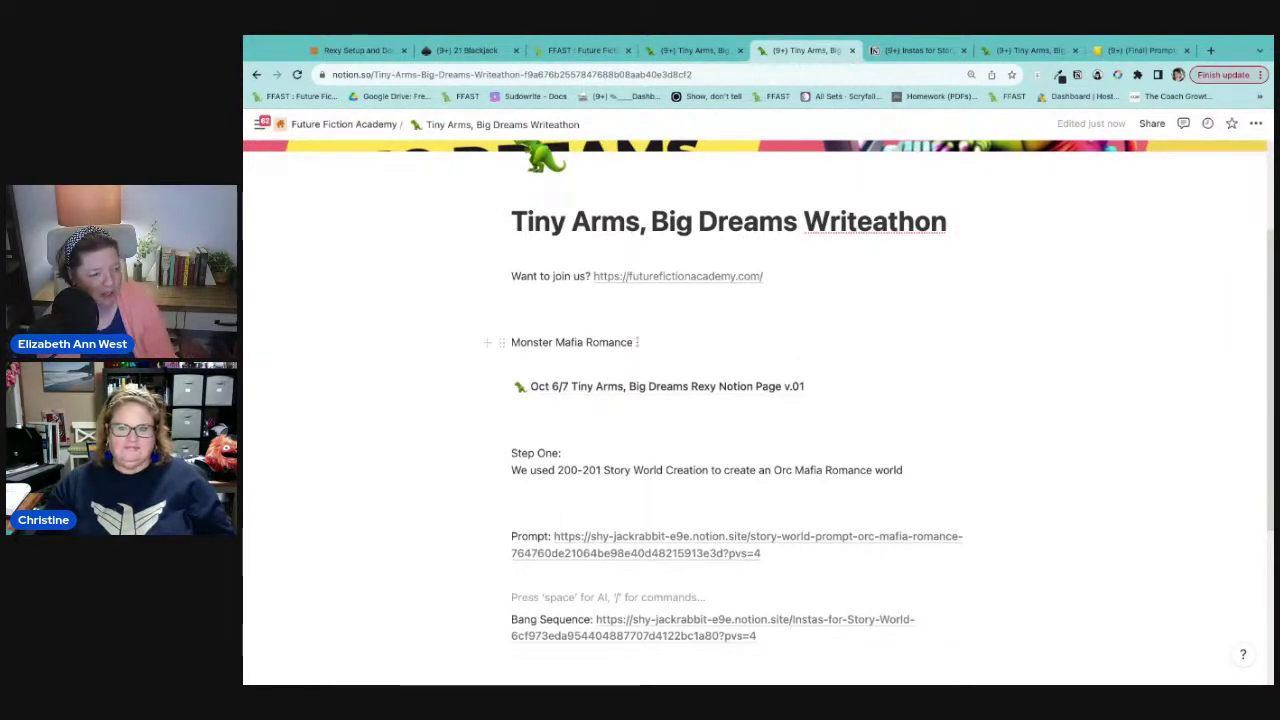
pyautogui.click(636, 342)
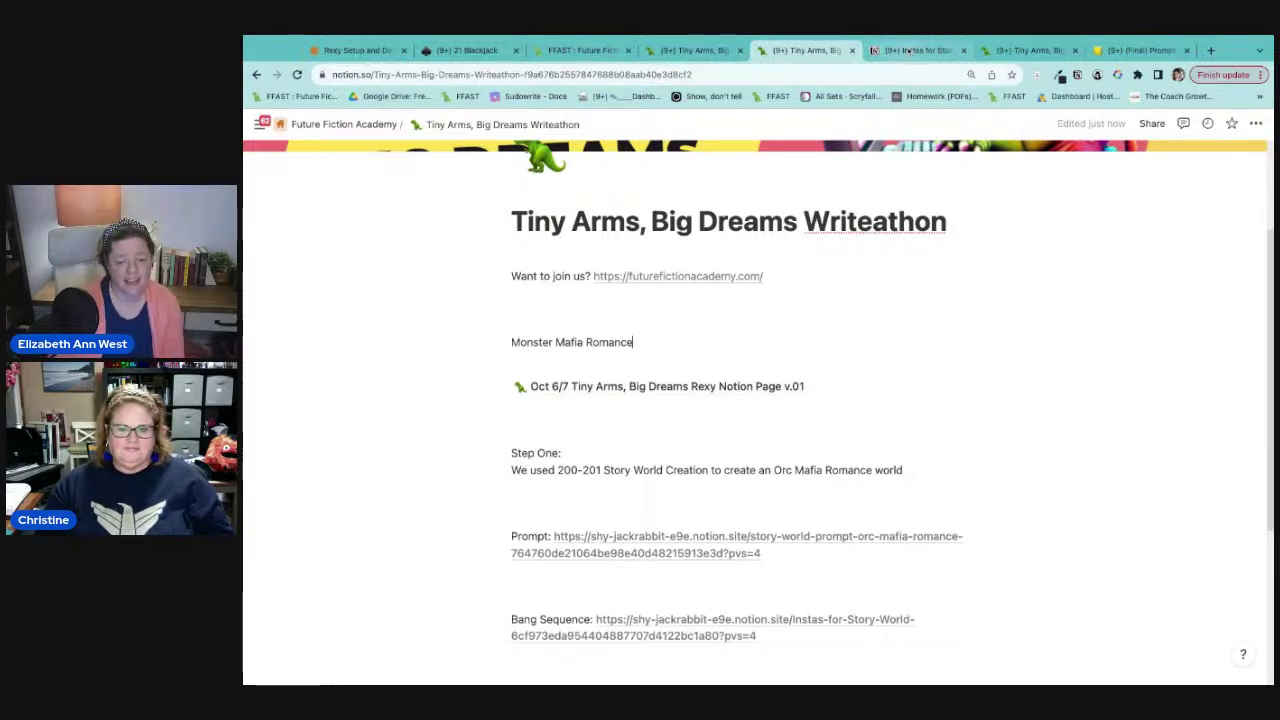
pyautogui.scroll(-3, 705, 480)
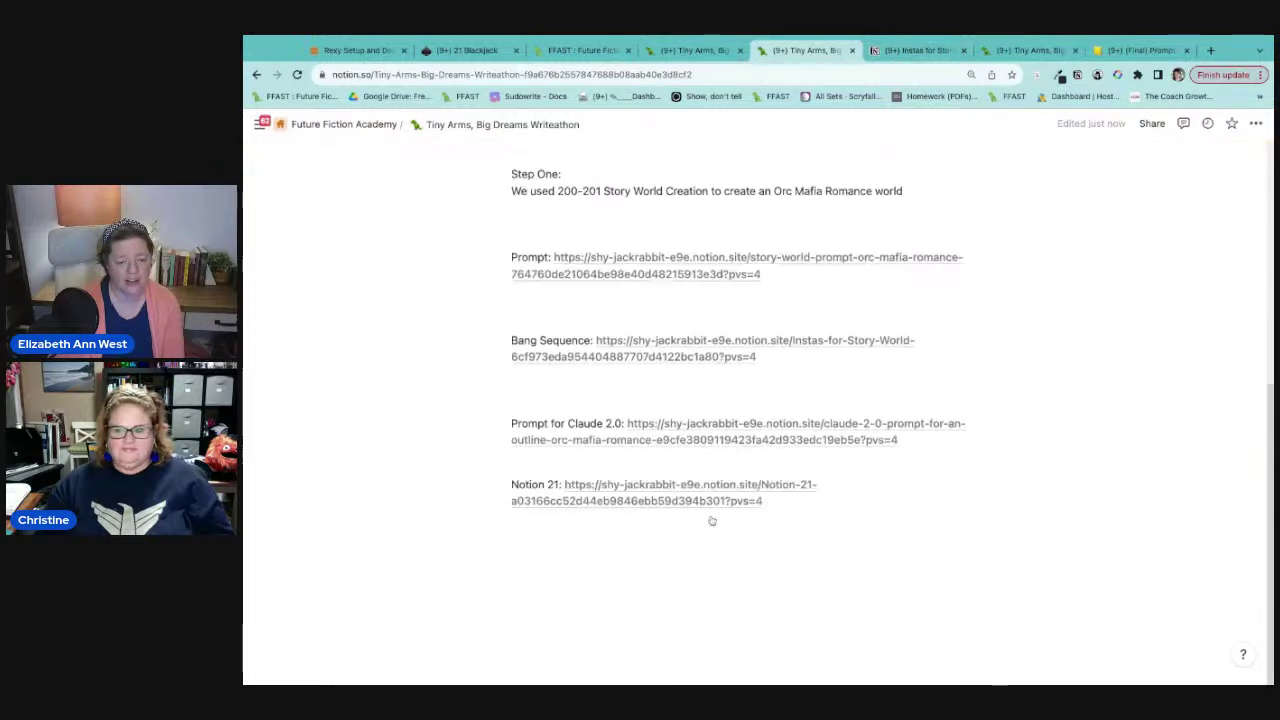
pyautogui.click(700, 441)
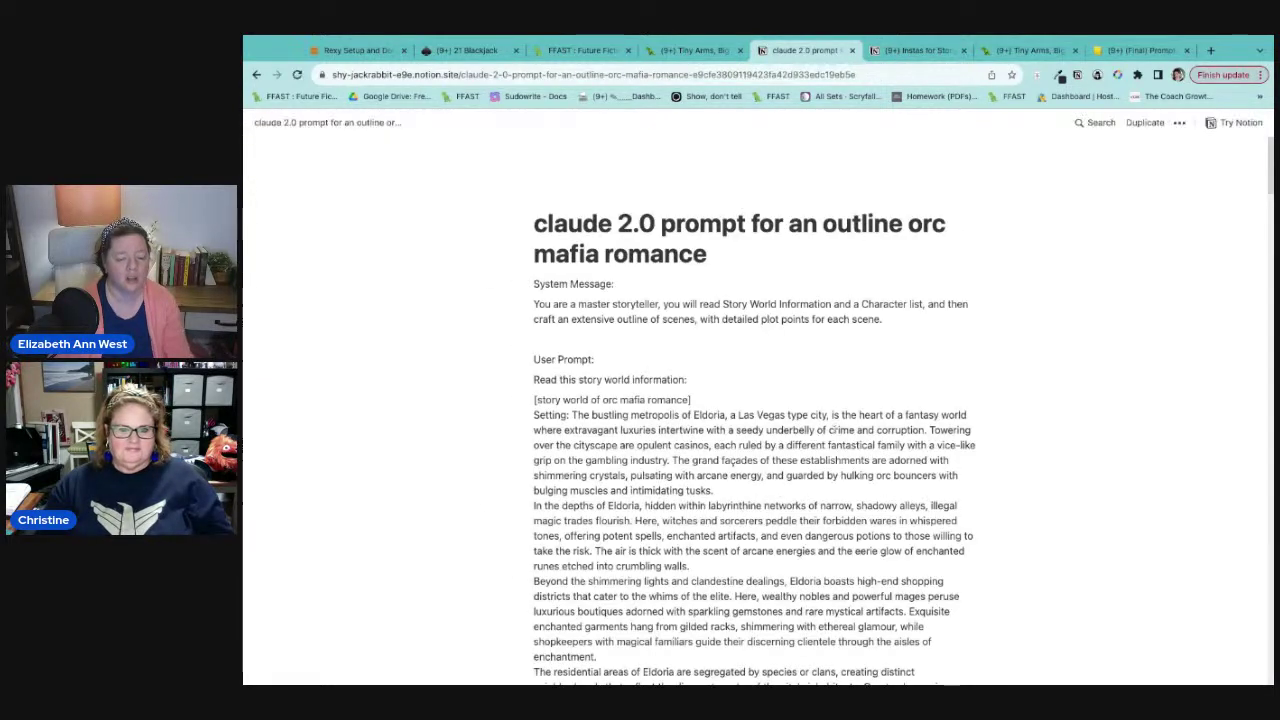
pyautogui.scroll(-15, 492, 228)
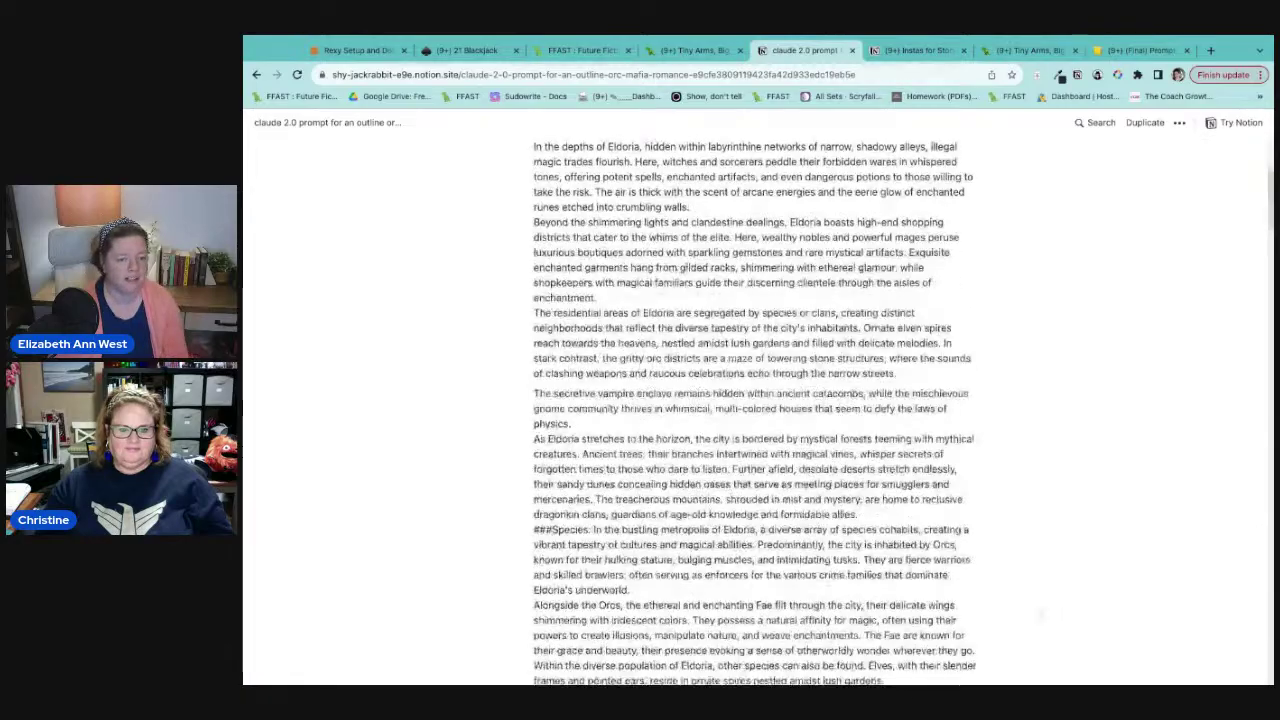
pyautogui.scroll(-15, 755, 410)
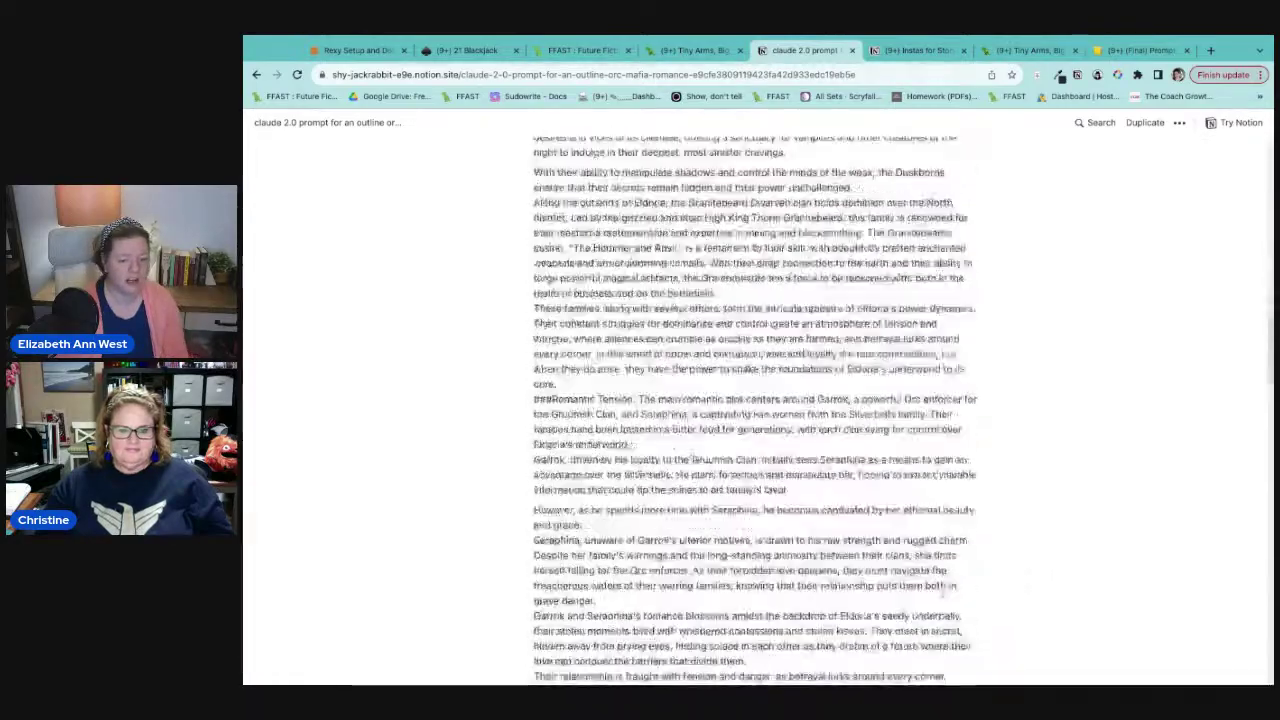
pyautogui.scroll(-15, 755, 410)
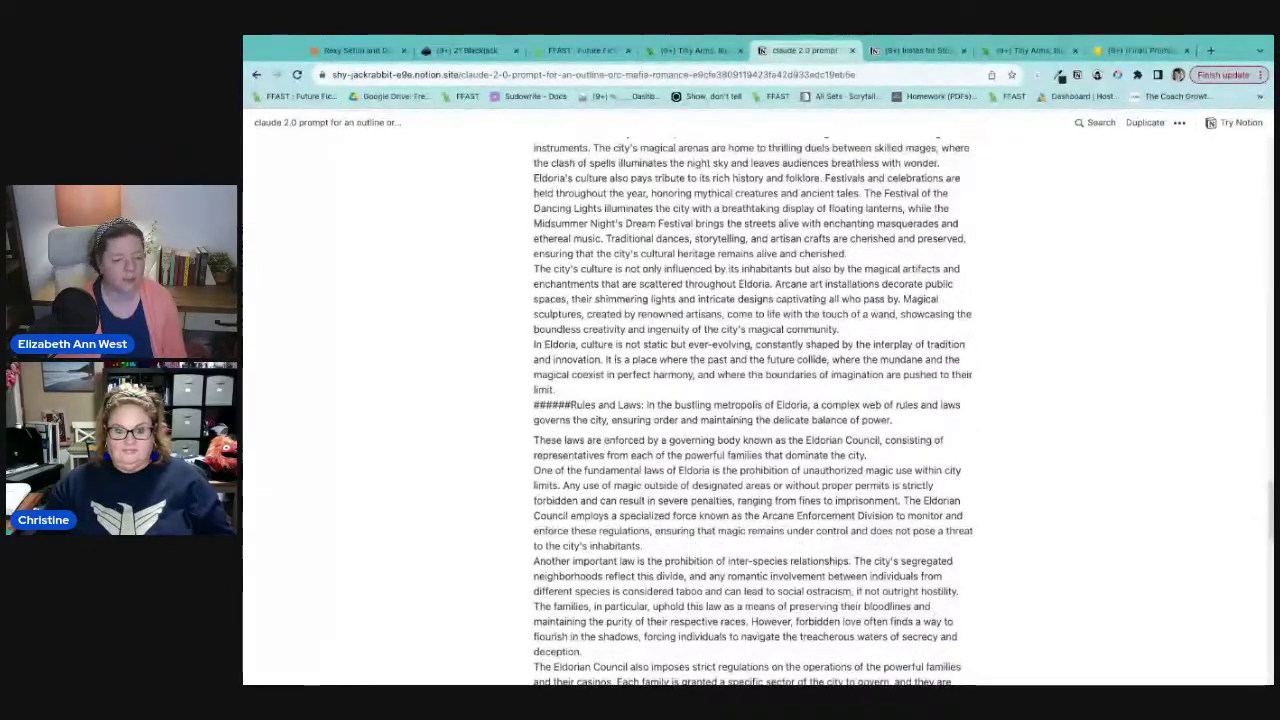
pyautogui.scroll(-5, 813, 575)
pyautogui.scroll(-5, 813, 575)
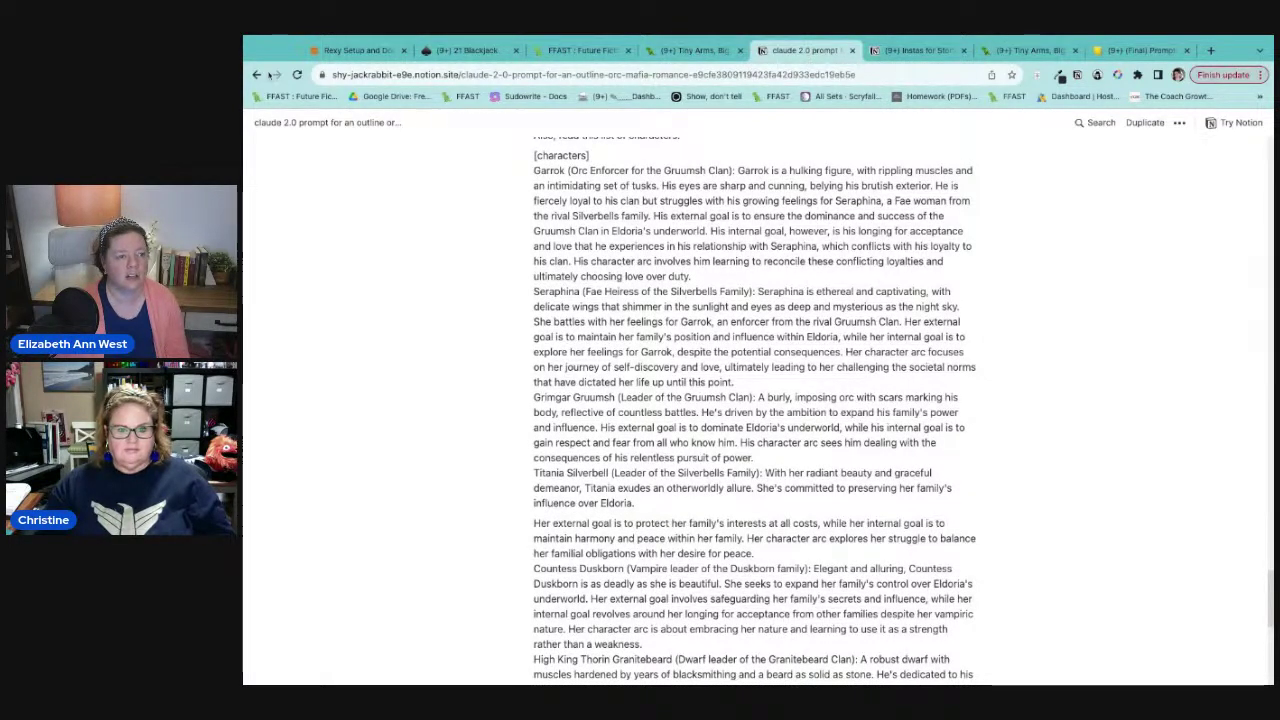
pyautogui.click(257, 74)
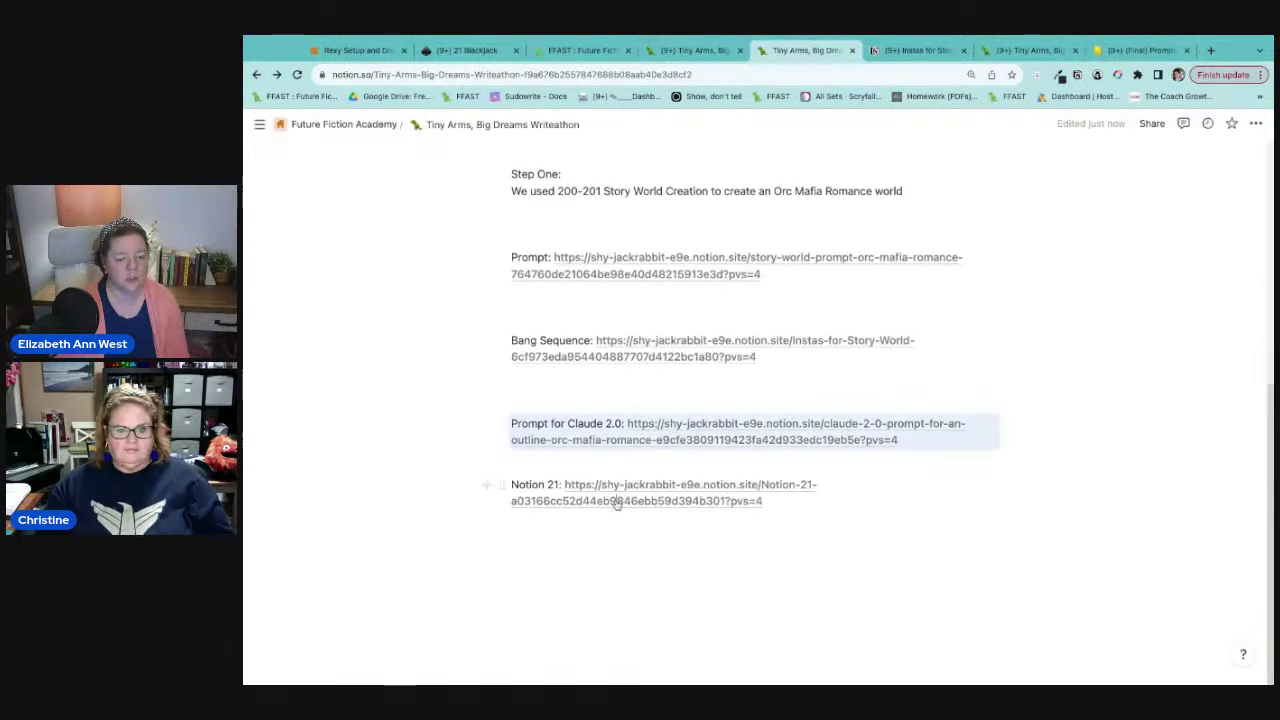
# Step: Open the characters page from the published Notion 21 link and examine the bracketed character descriptions and dialogue samples
pyautogui.click(766, 486)
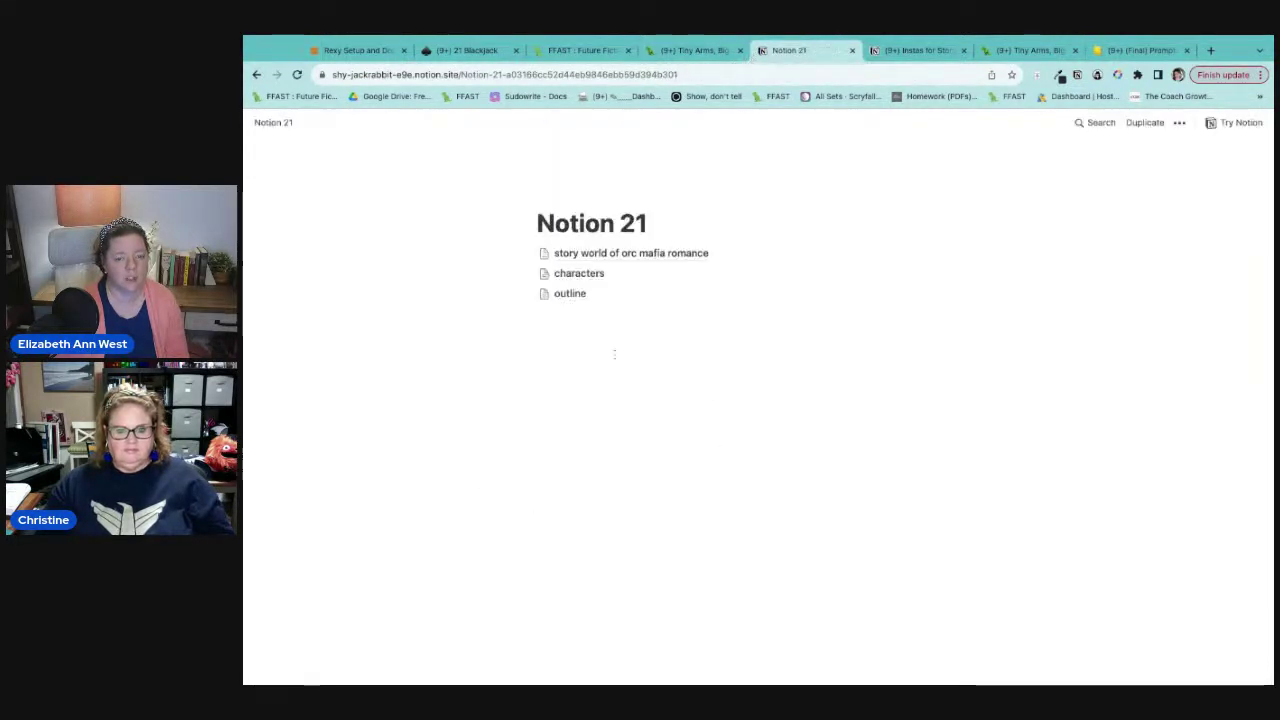
pyautogui.click(579, 273)
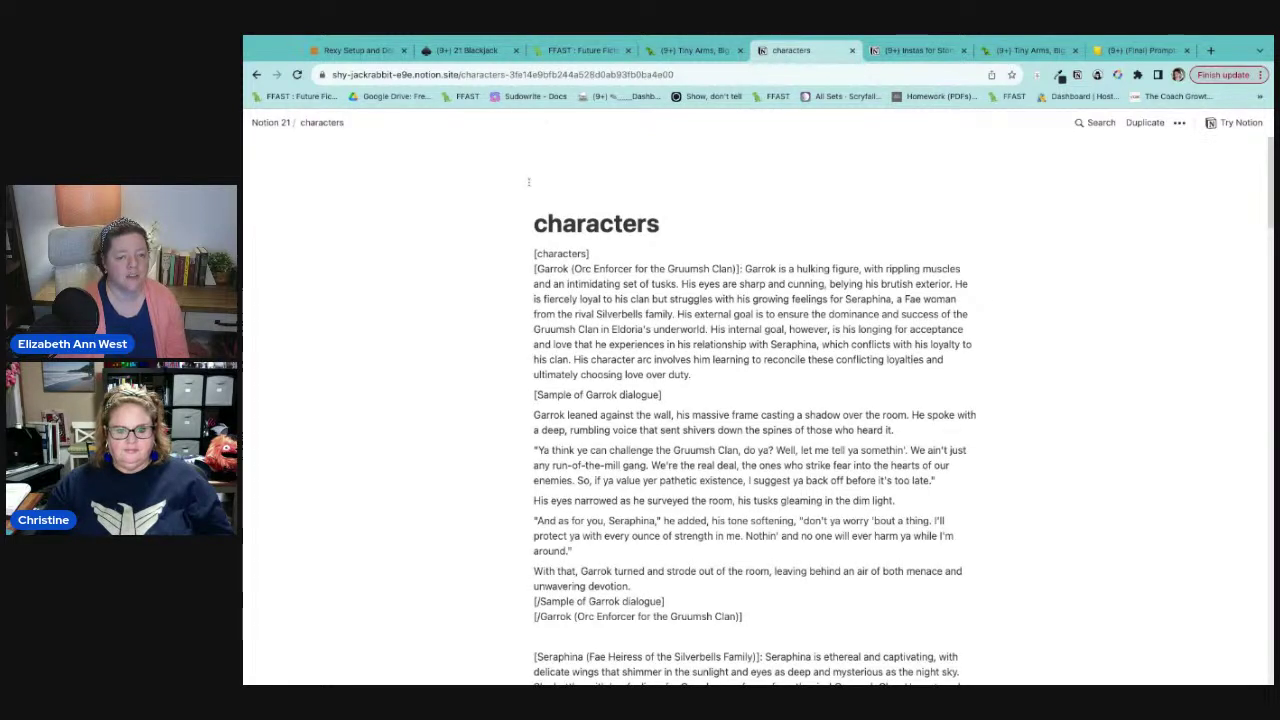
pyautogui.moveTo(534, 268); pyautogui.dragTo(740, 268)
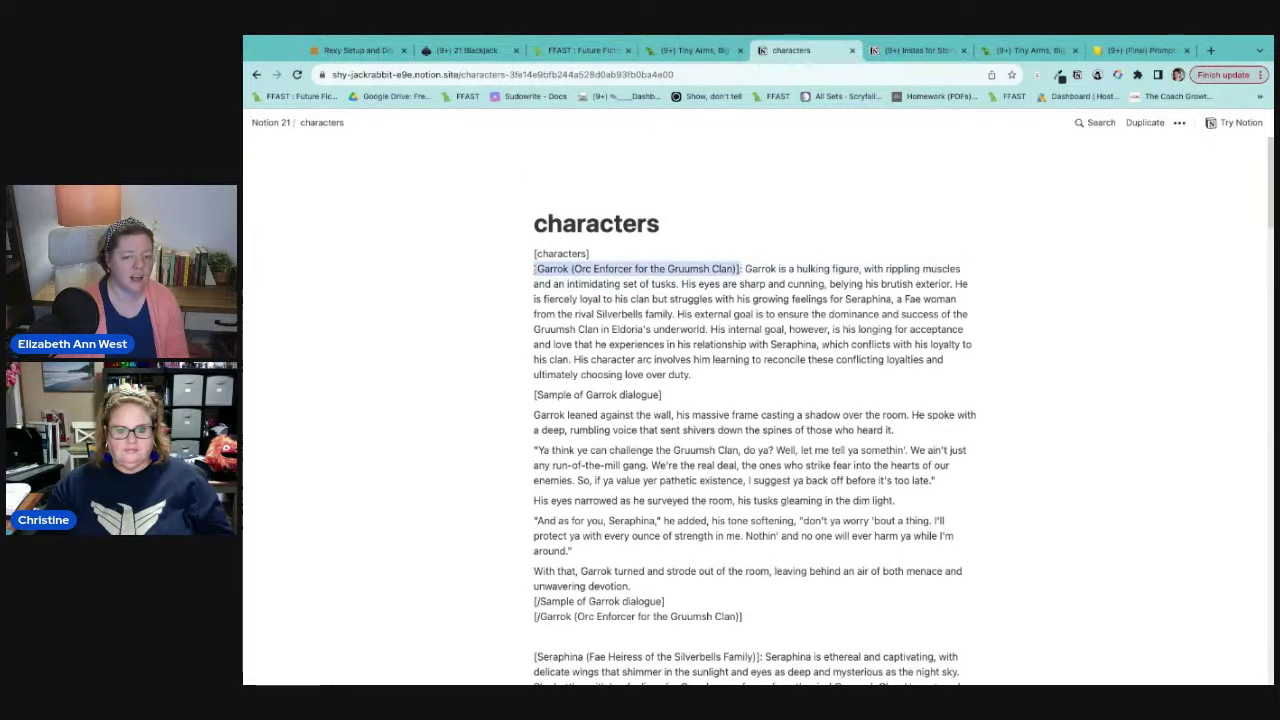
pyautogui.click(888, 435)
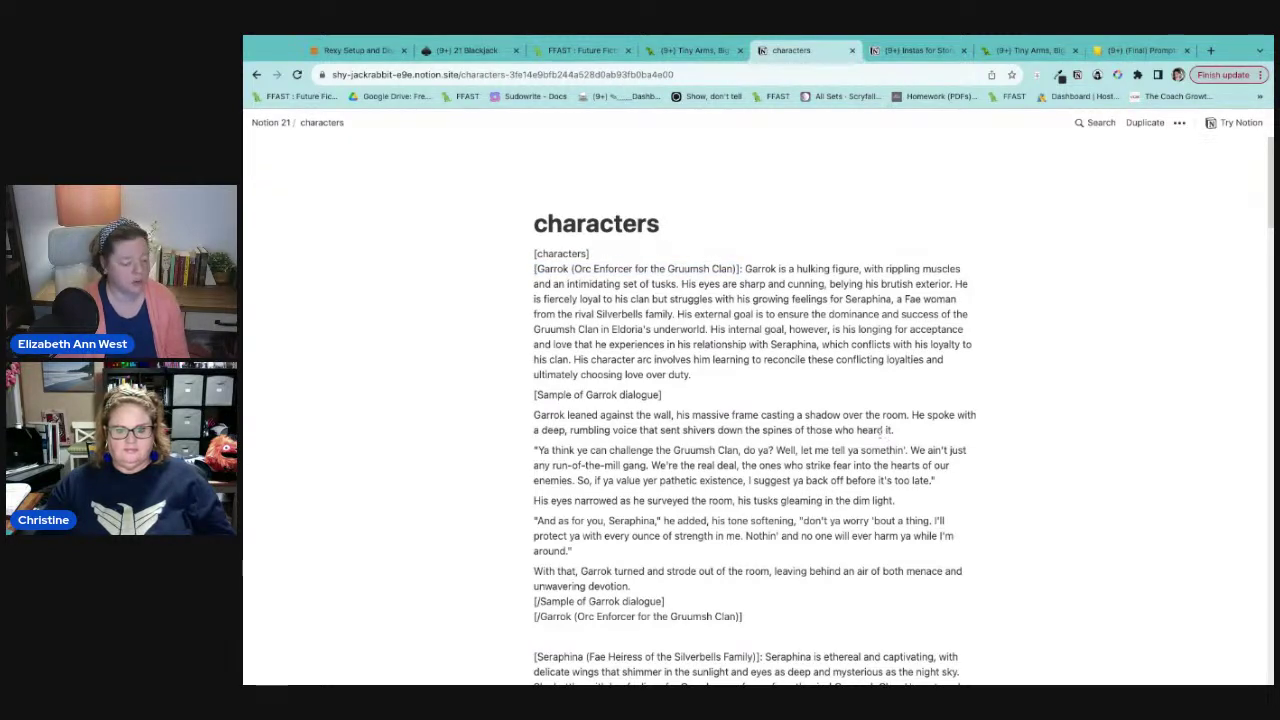
pyautogui.scroll(-2, 683, 273)
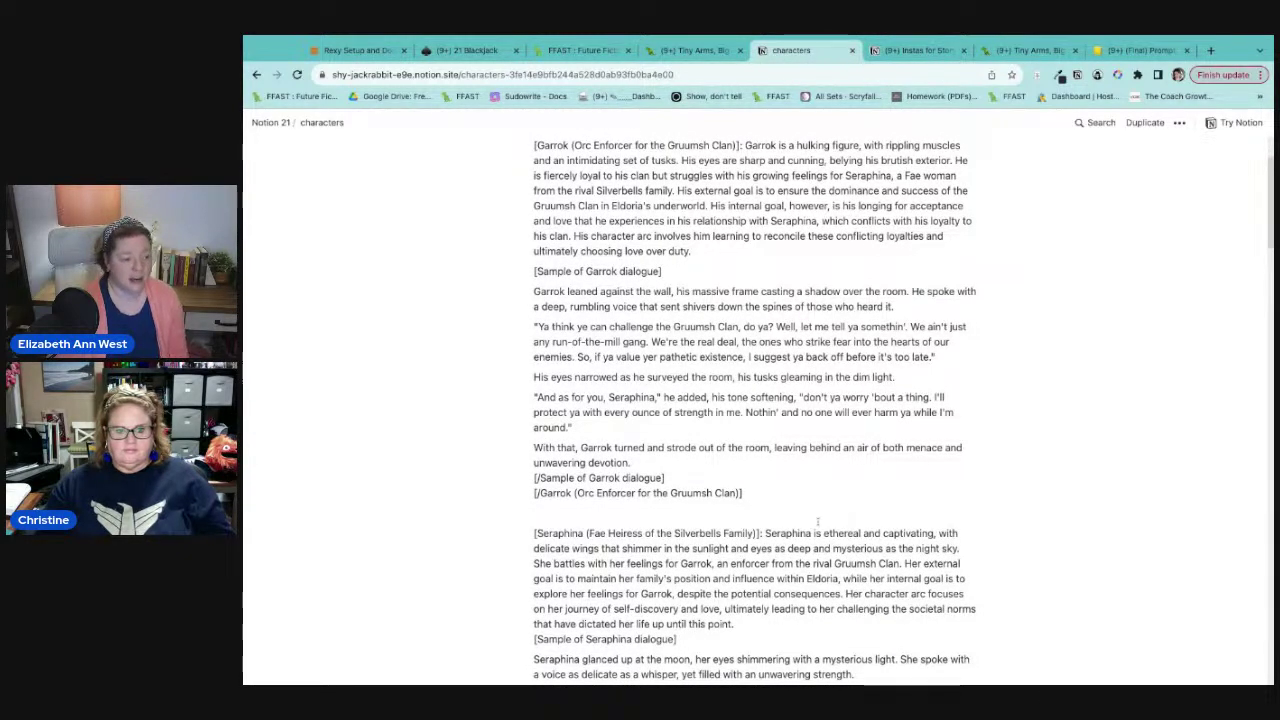
pyautogui.scroll(-5, 822, 521)
pyautogui.scroll(-8, 700, 400)
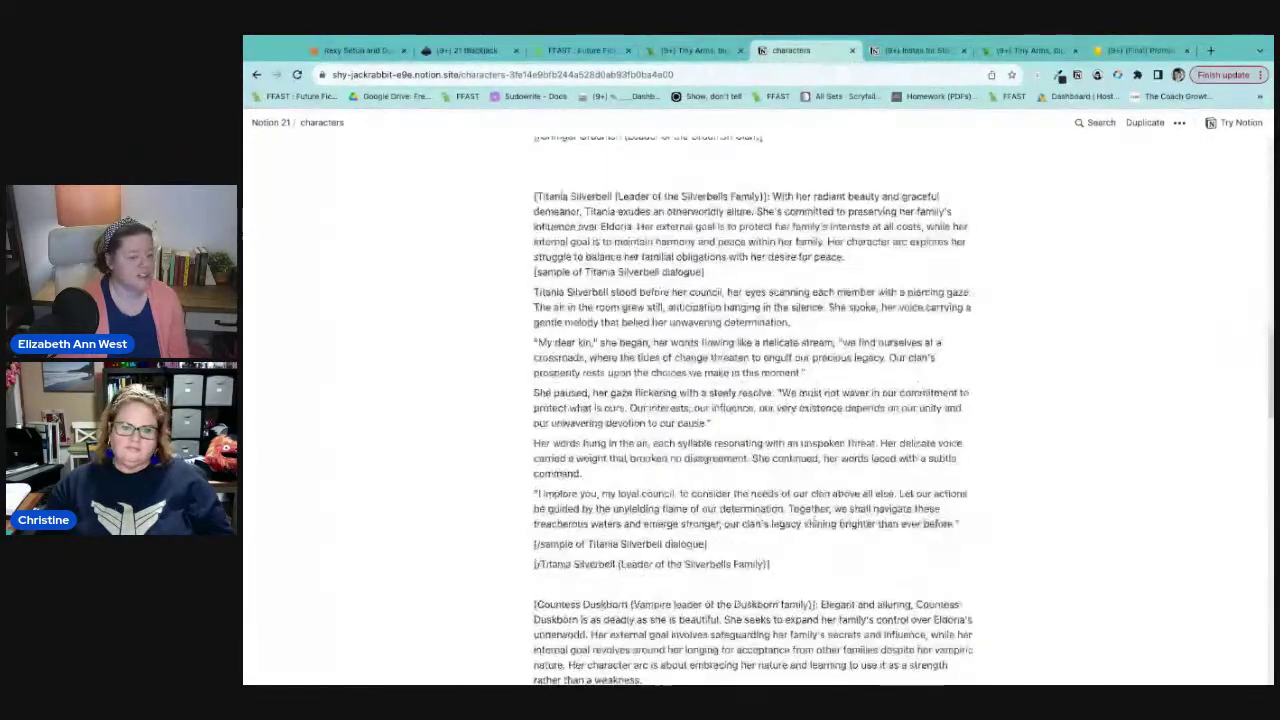
pyautogui.scroll(-2, 566, 196)
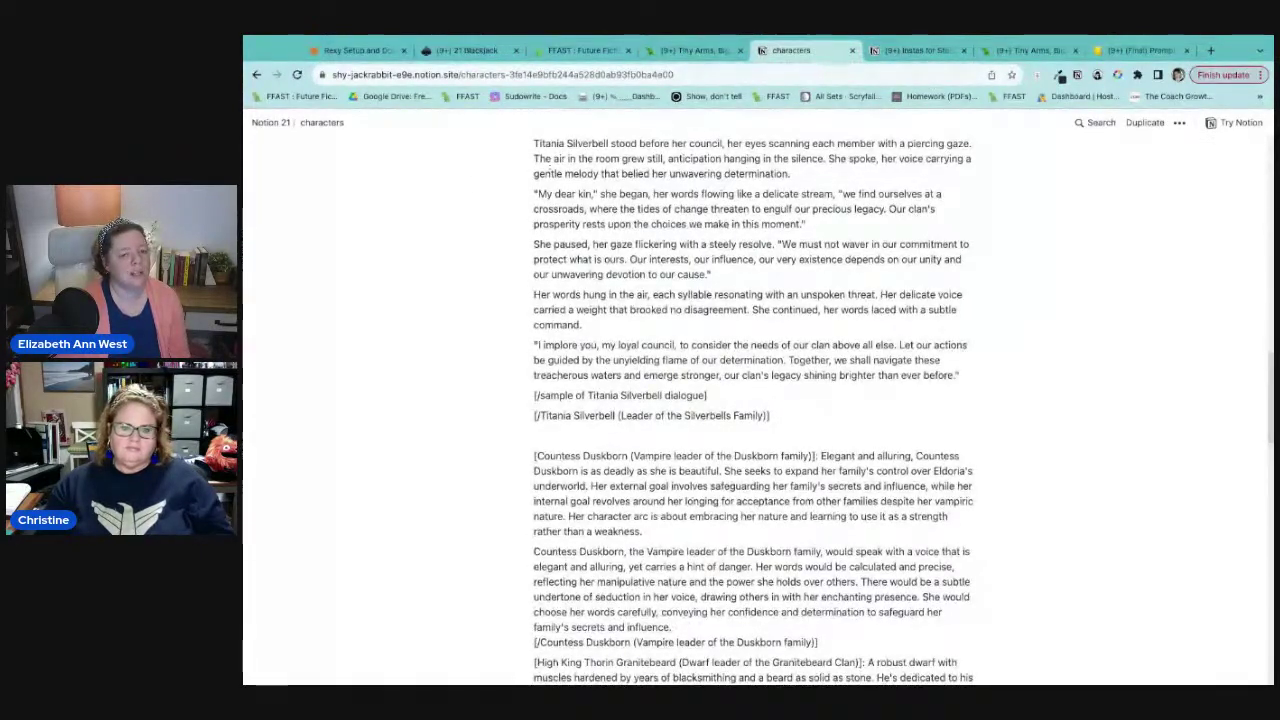
pyautogui.scroll(-4, 750, 410)
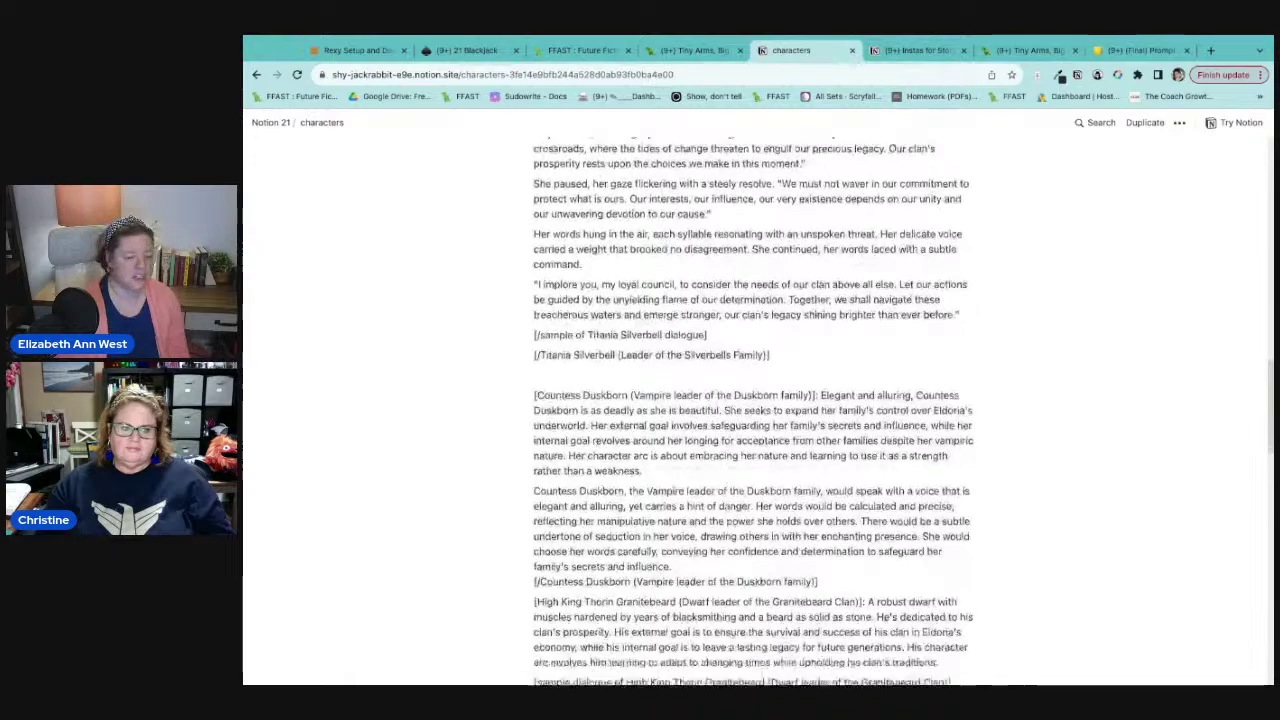
pyautogui.scroll(-5, 755, 410)
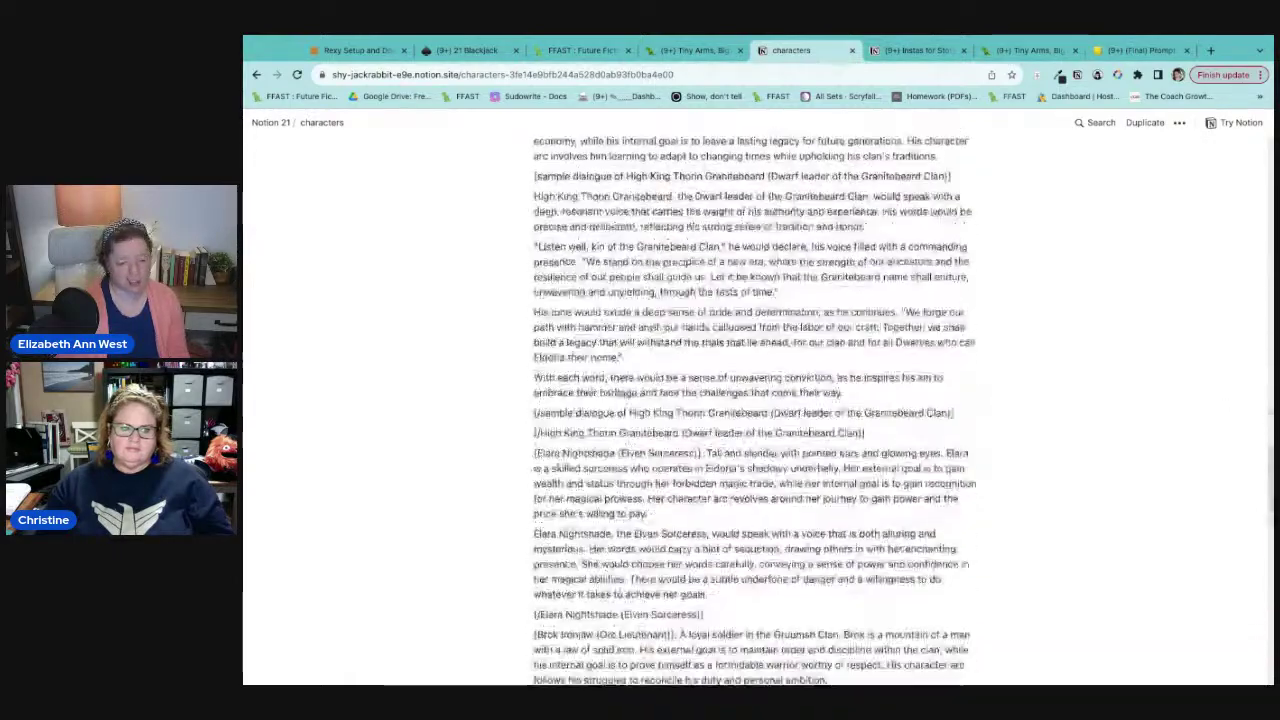
pyautogui.press('Home')
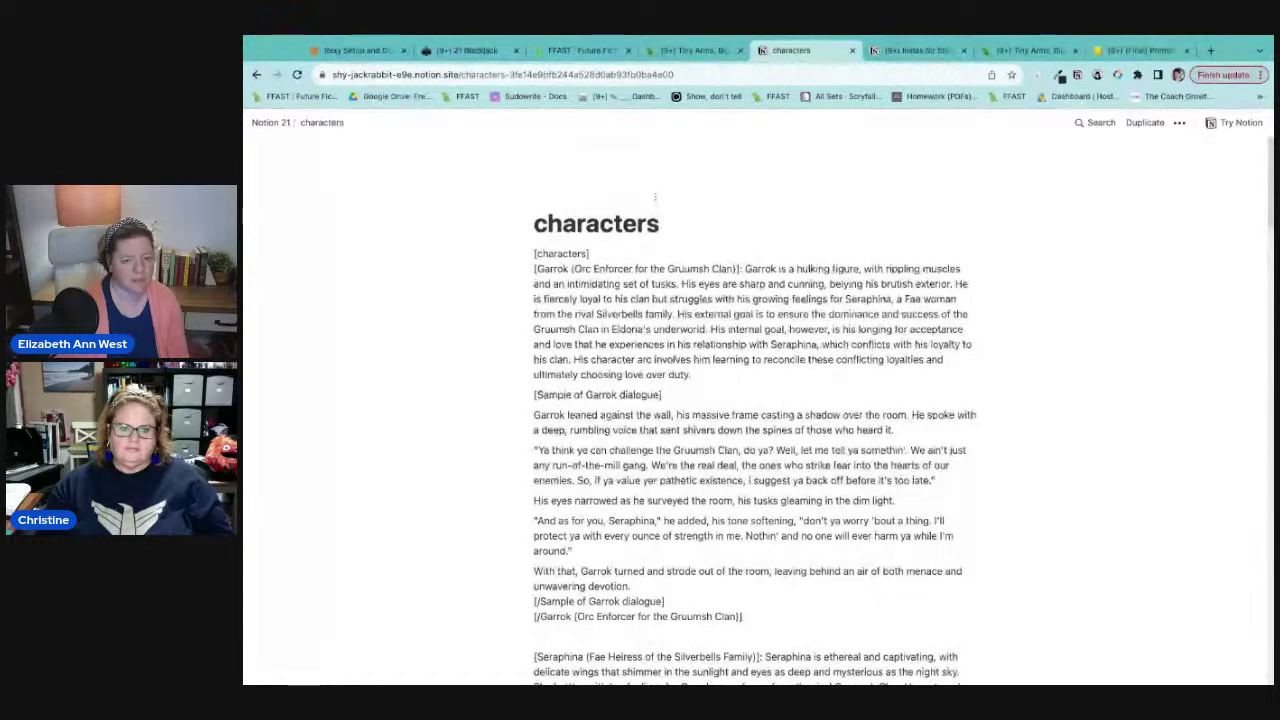
# Step: Switch to the 21 Blackjack page, close the B07 - Insta 3B preview and open the B02 - Insta 1A prompt
pyautogui.click(461, 56)
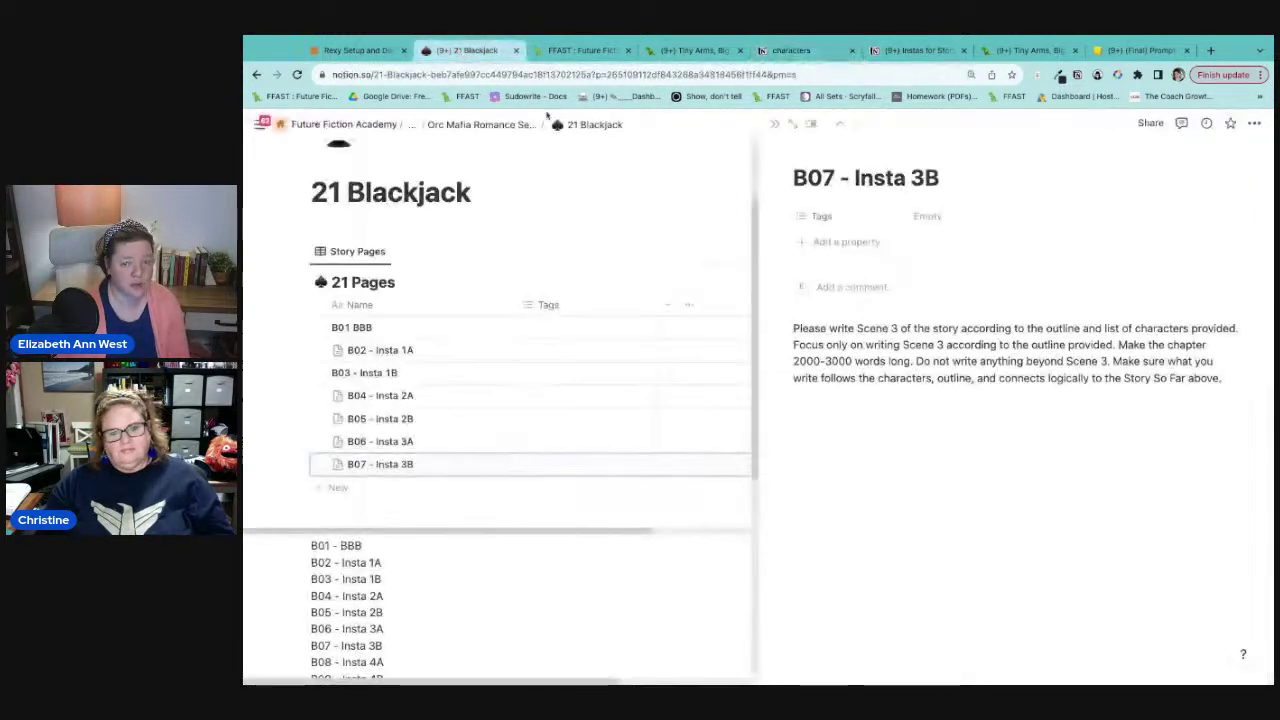
pyautogui.click(789, 125)
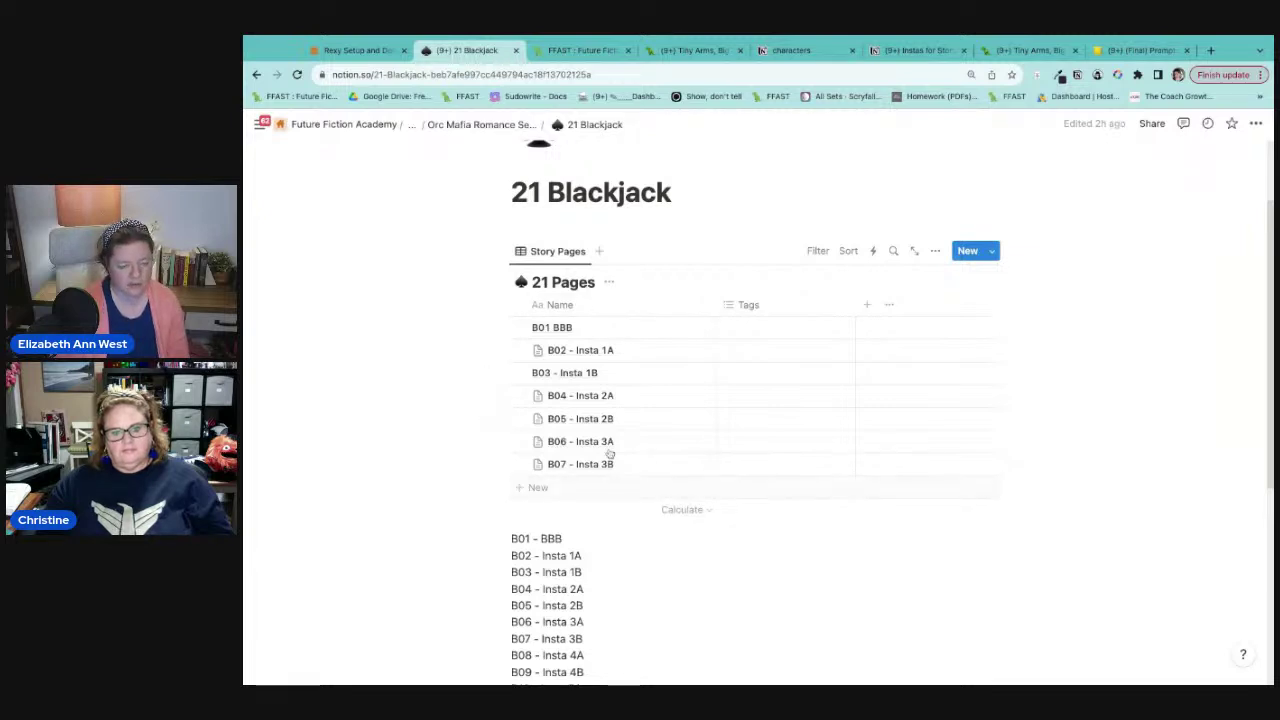
pyautogui.click(686, 350)
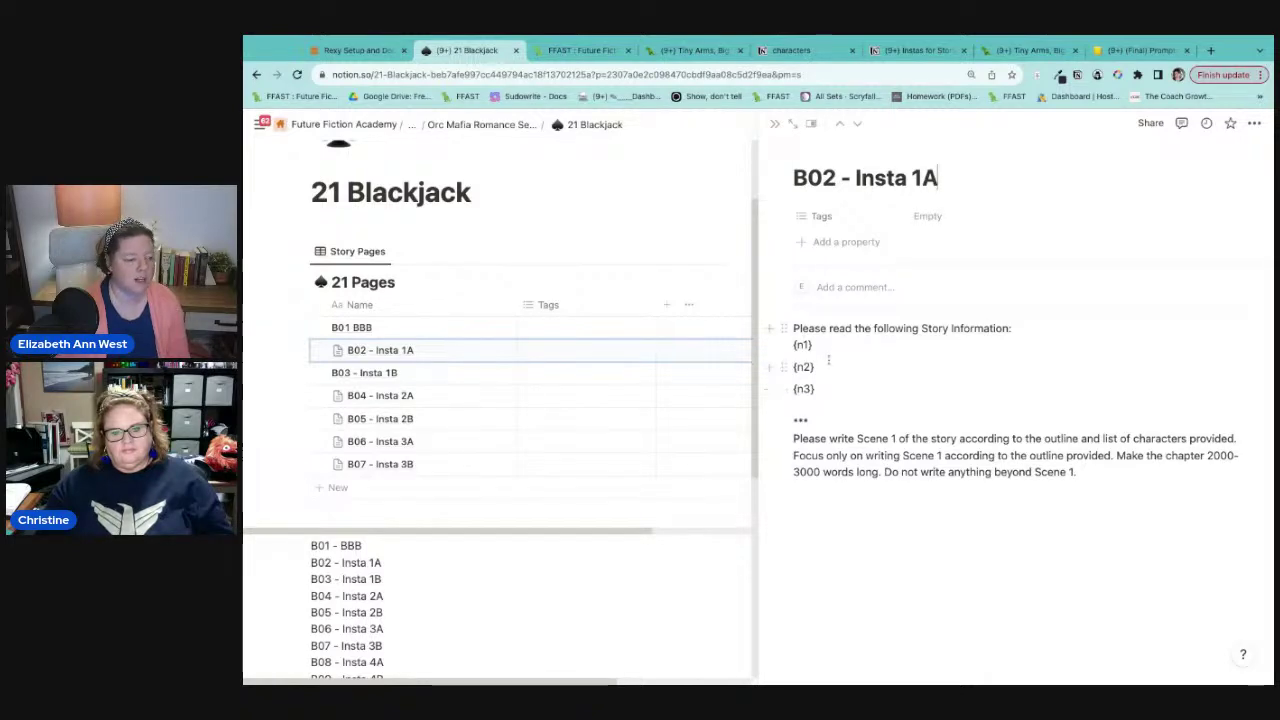
# Step: Switch to Rexy, review the Notion Slots for the story world, characters and outline pages, then return to the 21 Blackjack page
pyautogui.click(580, 50)
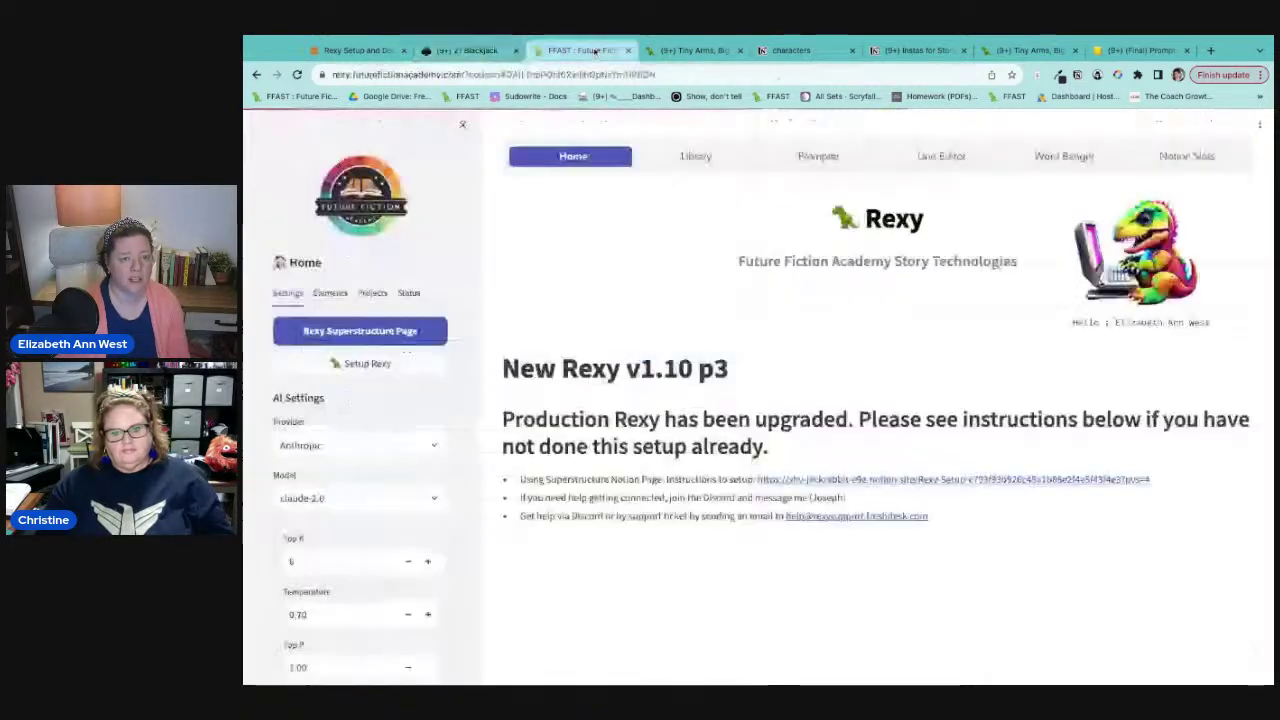
pyautogui.click(1166, 158)
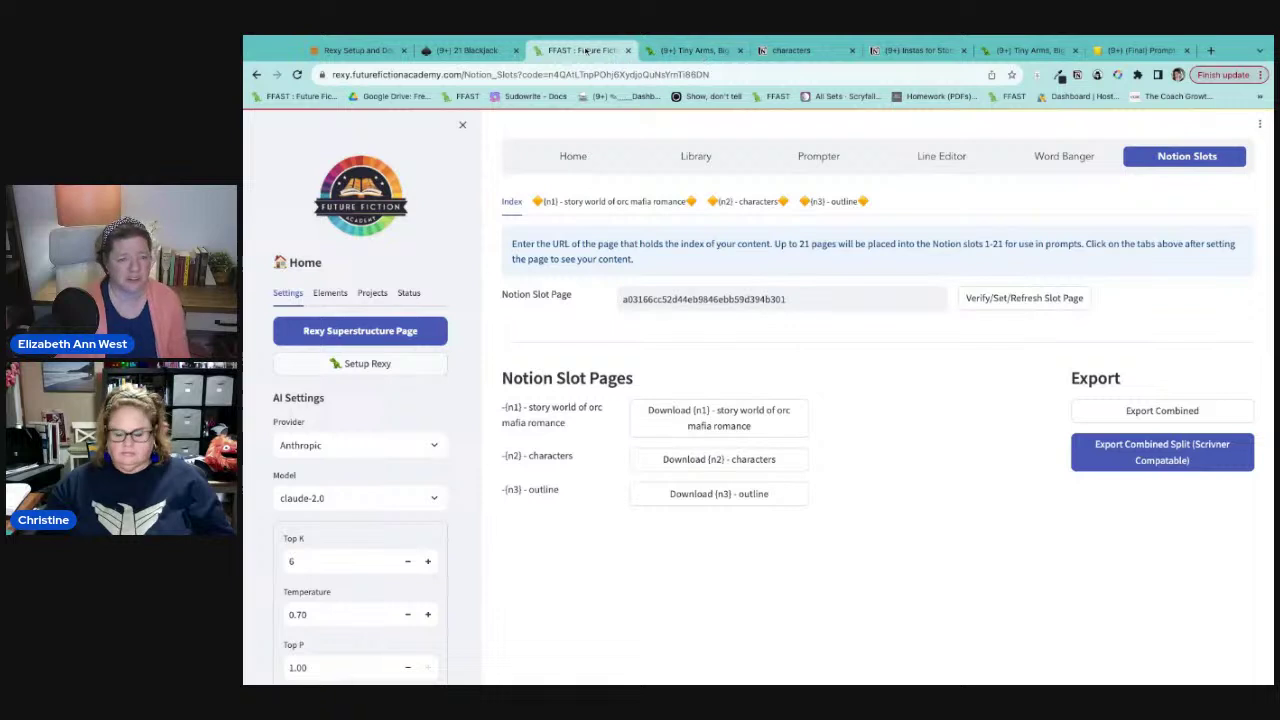
pyautogui.click(465, 50)
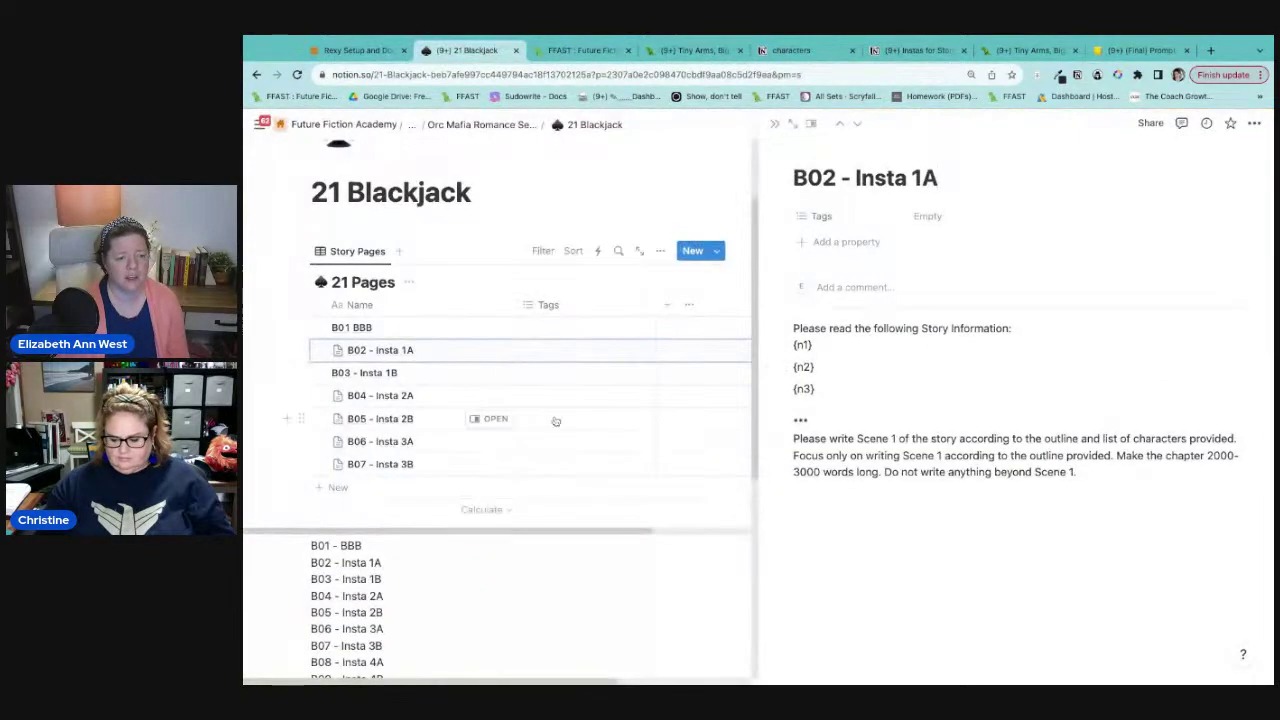
# Step: Add a second *** separator to the B02 - Insta 1A prompt, leaving an empty line between the two separators
pyautogui.click(865, 425)
pyautogui.press('Return')
pyautogui.press('Return')
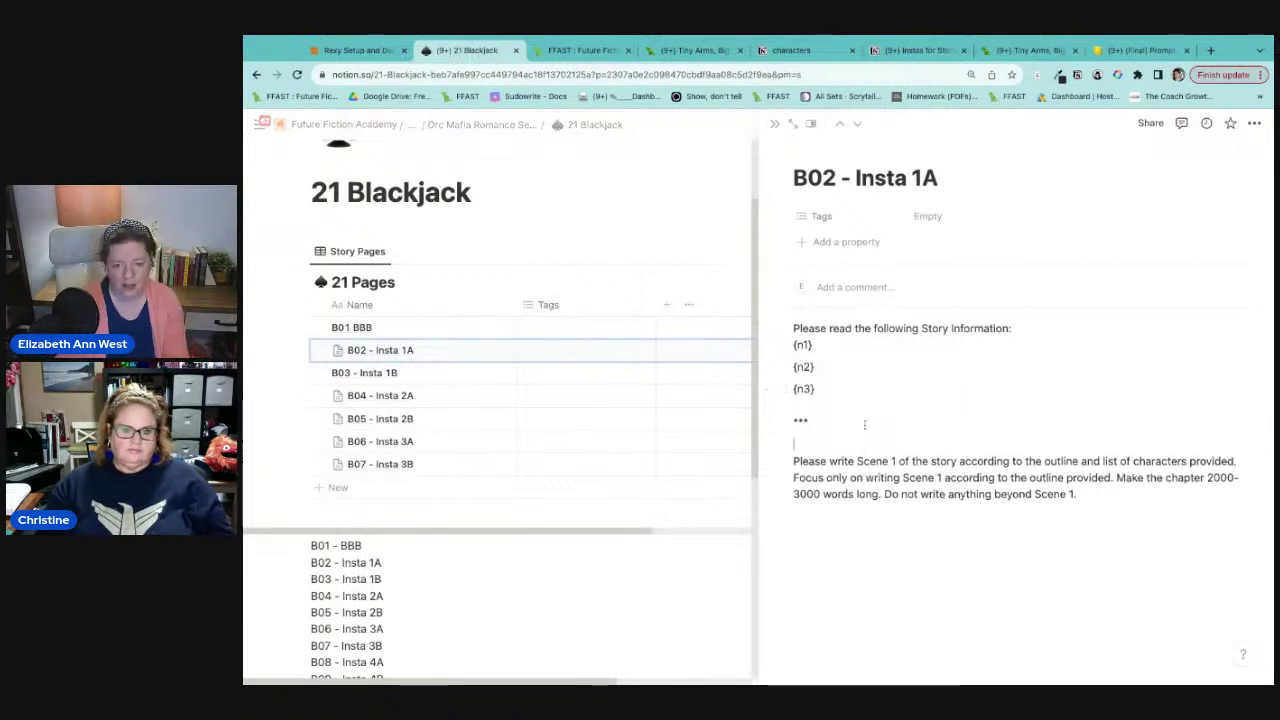
pyautogui.press('Up')
pyautogui.write('*')
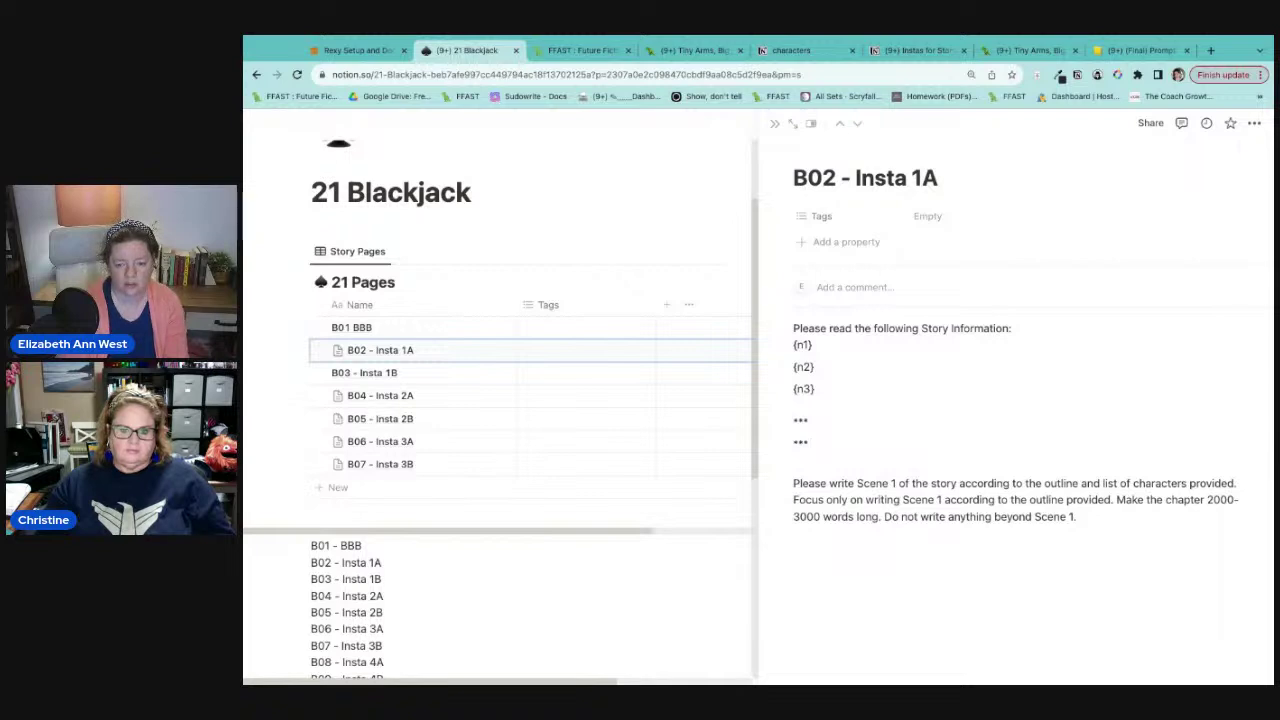
pyautogui.press('Return')
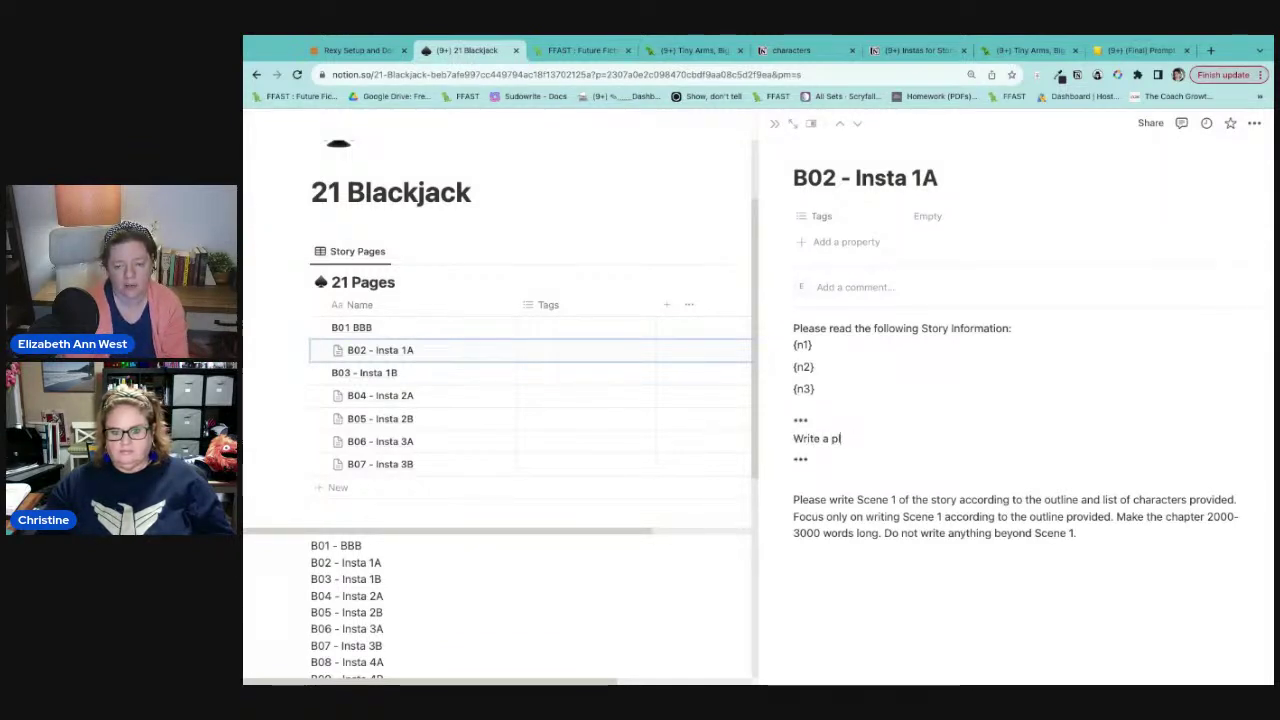
# Step: Between the separators, write "Write a short plan on how to write Scene 1 of the story according to the outline and list of characters provided."
pyautogui.write('Write a short plan on how to write Scene 1 of hte')
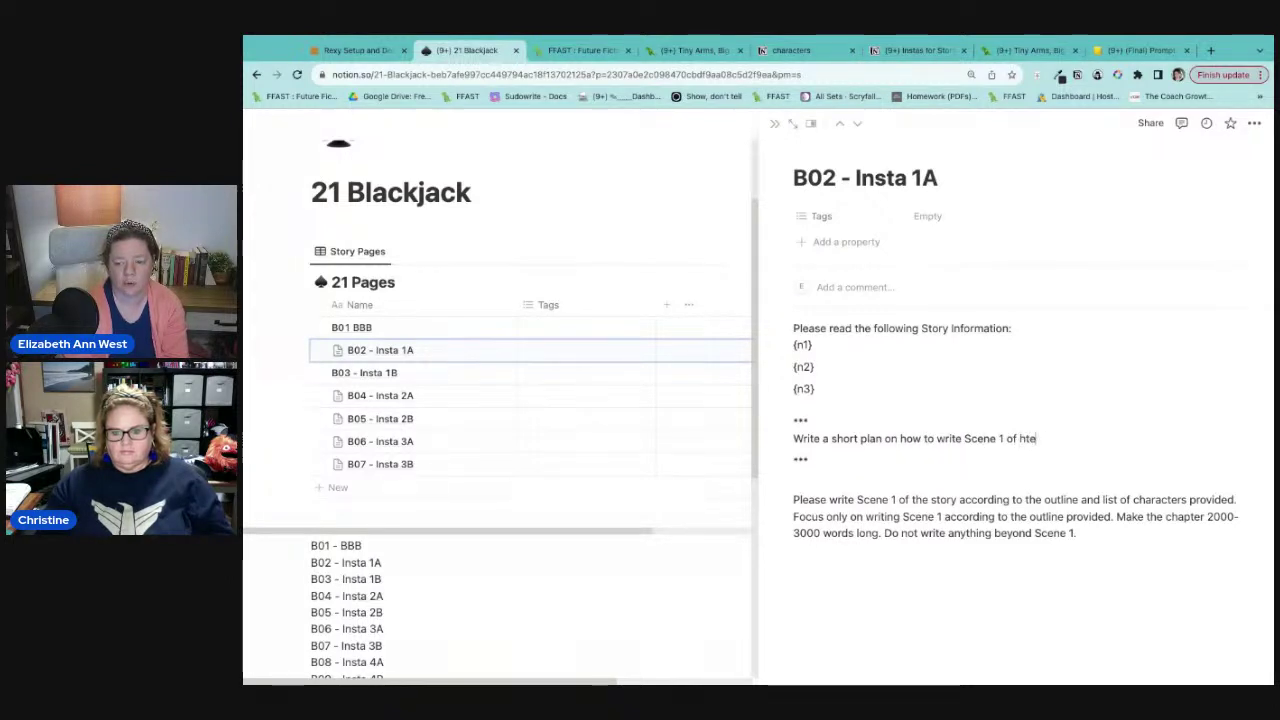
pyautogui.write(' whe wory')
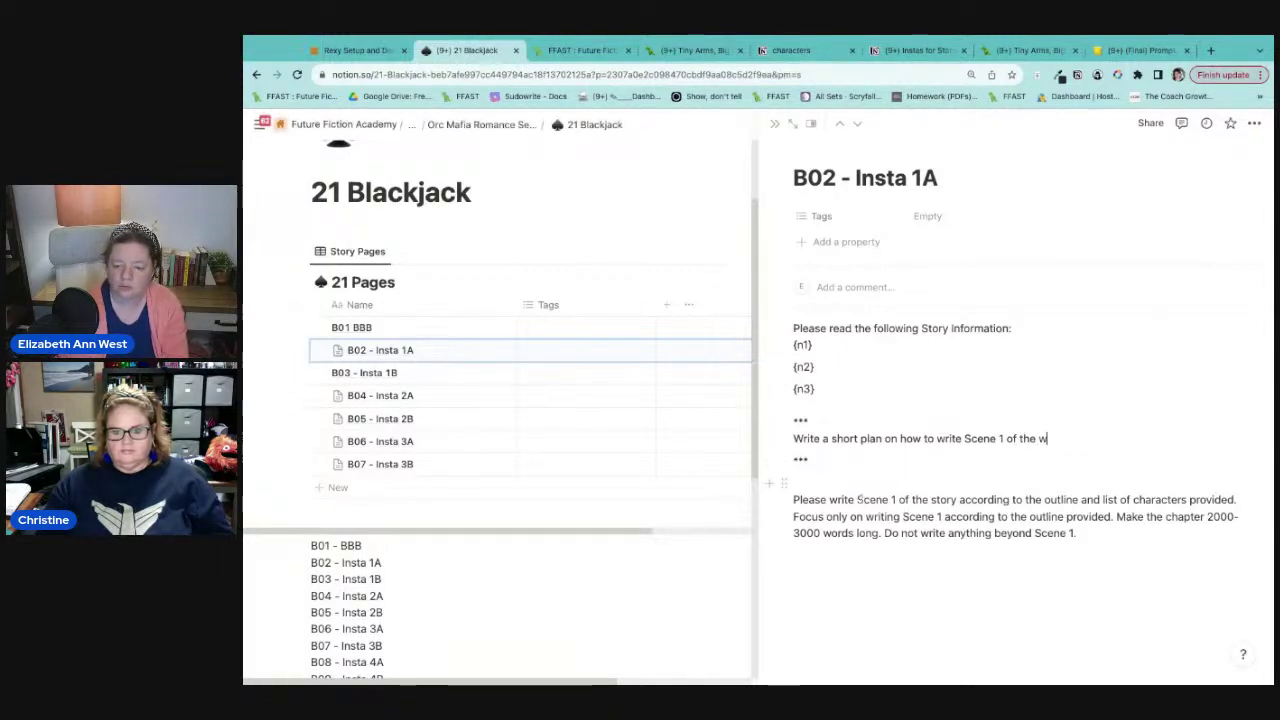
pyautogui.moveTo(857, 499); pyautogui.dragTo(1236, 501)
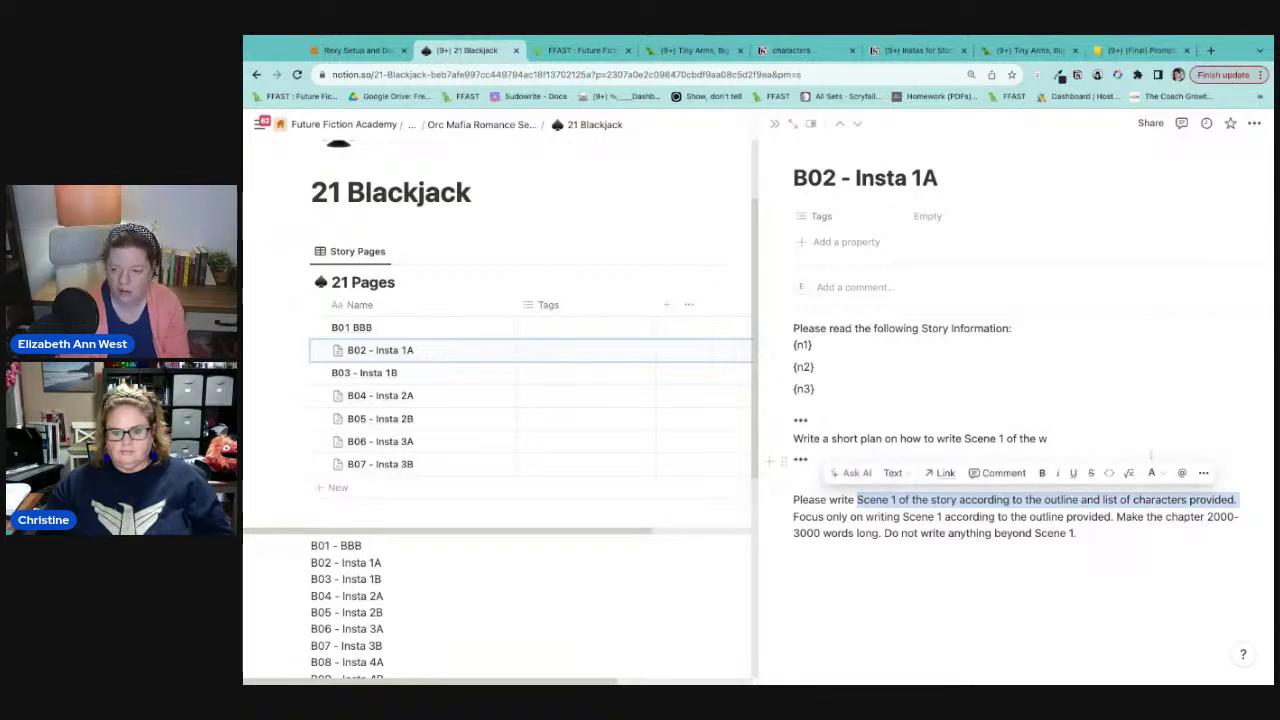
pyautogui.hotkey('ctrl', 'c')
pyautogui.click(1063, 440)
pyautogui.hotkey('ctrl', 'v')
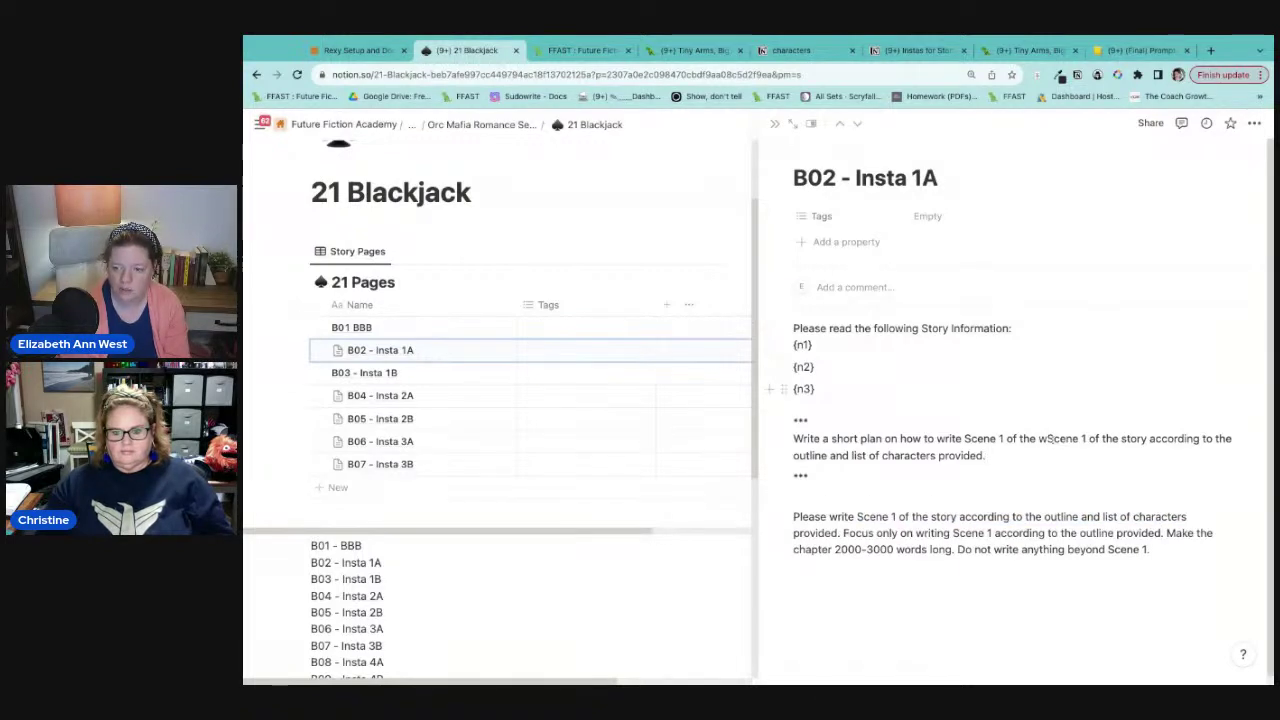
pyautogui.moveTo(1048, 440); pyautogui.dragTo(964, 440)
pyautogui.press('BackSpace')
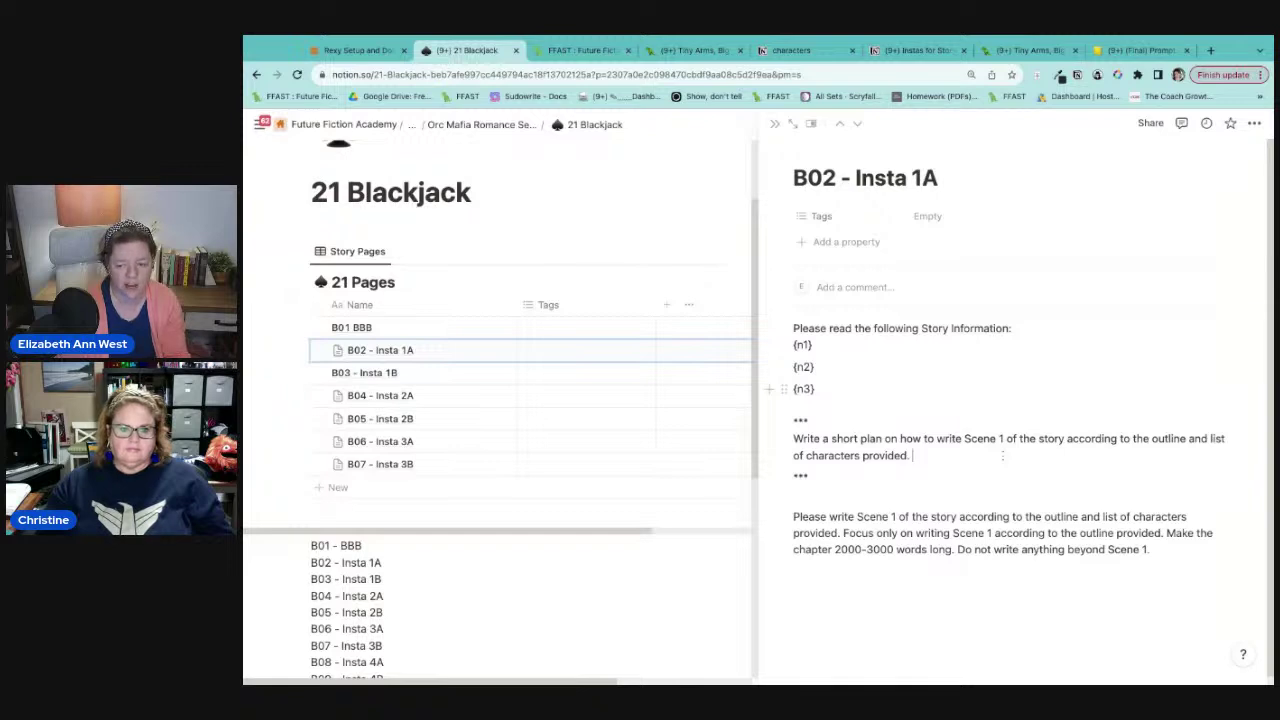
# Step: Append "Make sure character do not sound the same." to the plan instruction and begin the scene-writing paragraph with "Now please", removing the blank line above it
pyautogui.write('sure character do not')
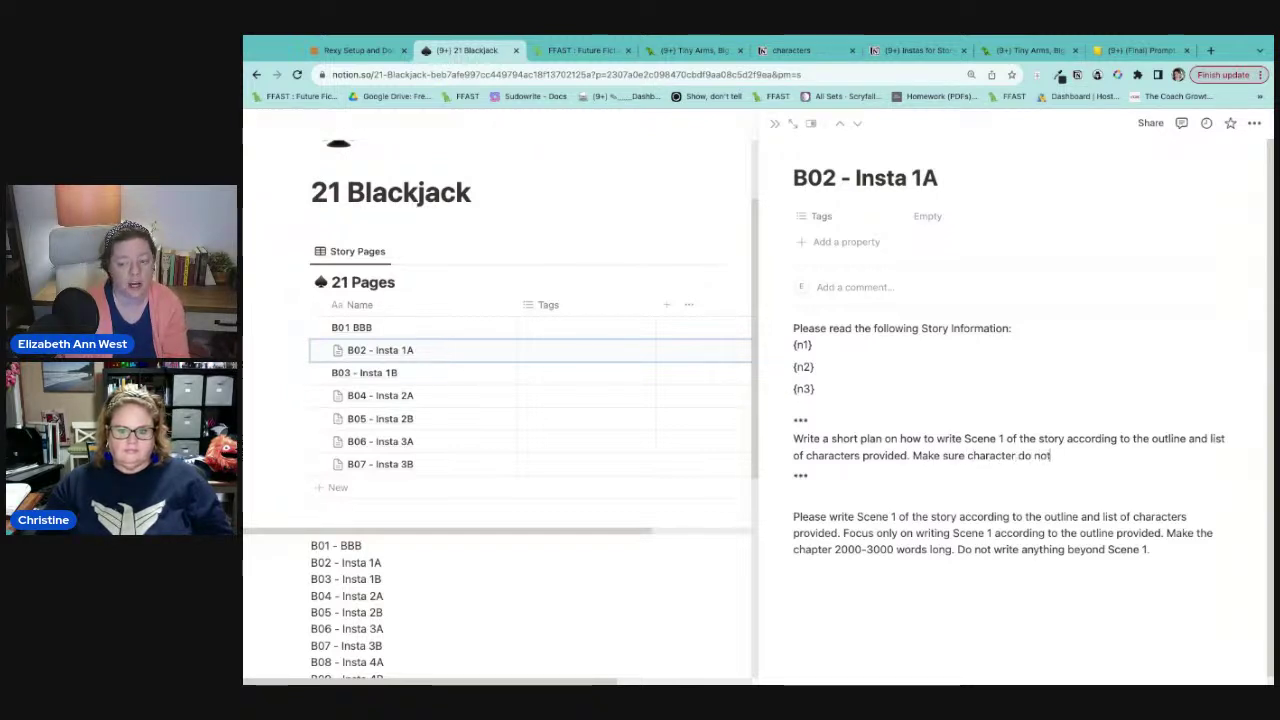
pyautogui.write(' sound the same.')
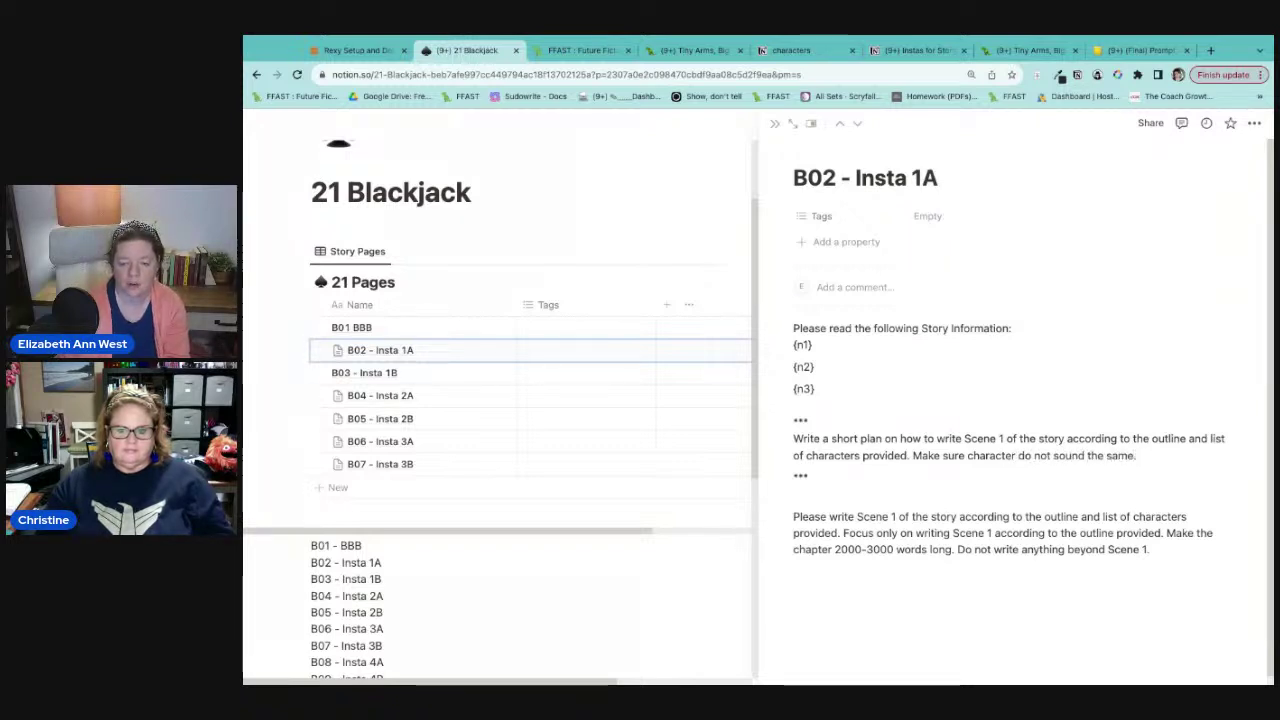
pyautogui.click(795, 516)
pyautogui.write('Now')
pyautogui.press('Delete')
pyautogui.write('p')
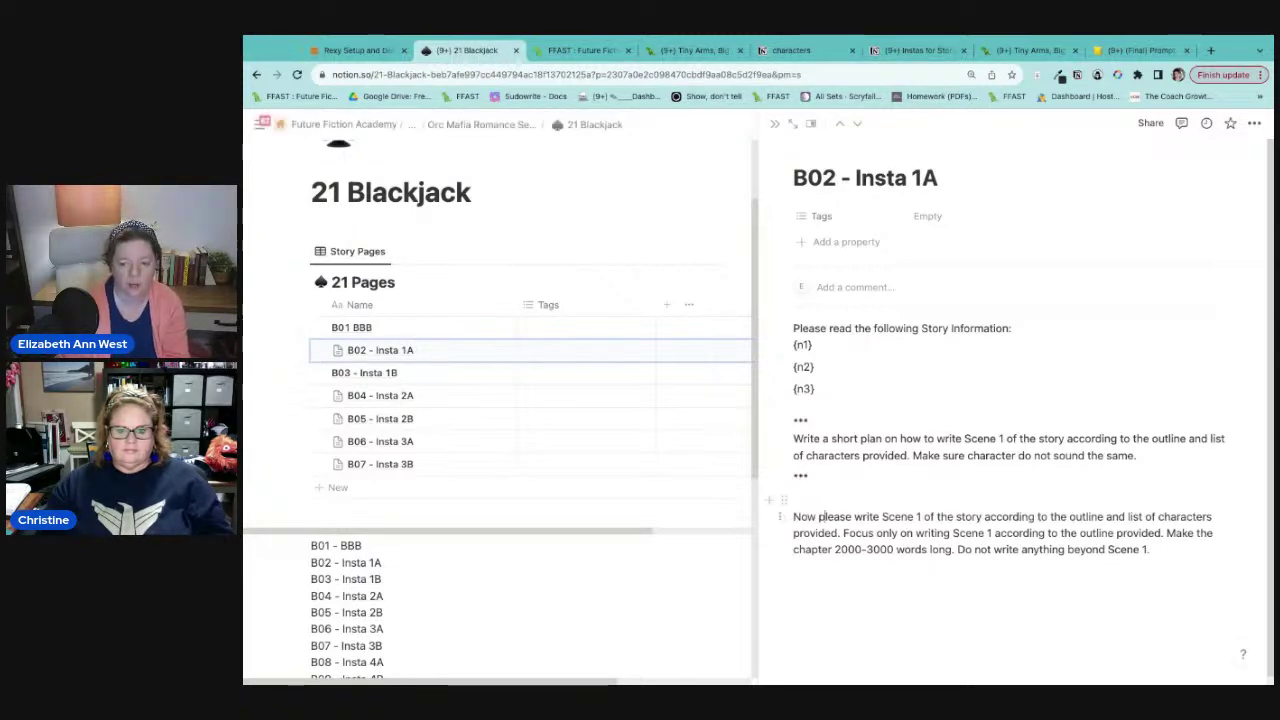
pyautogui.click(803, 493)
pyautogui.press('BackSpace')
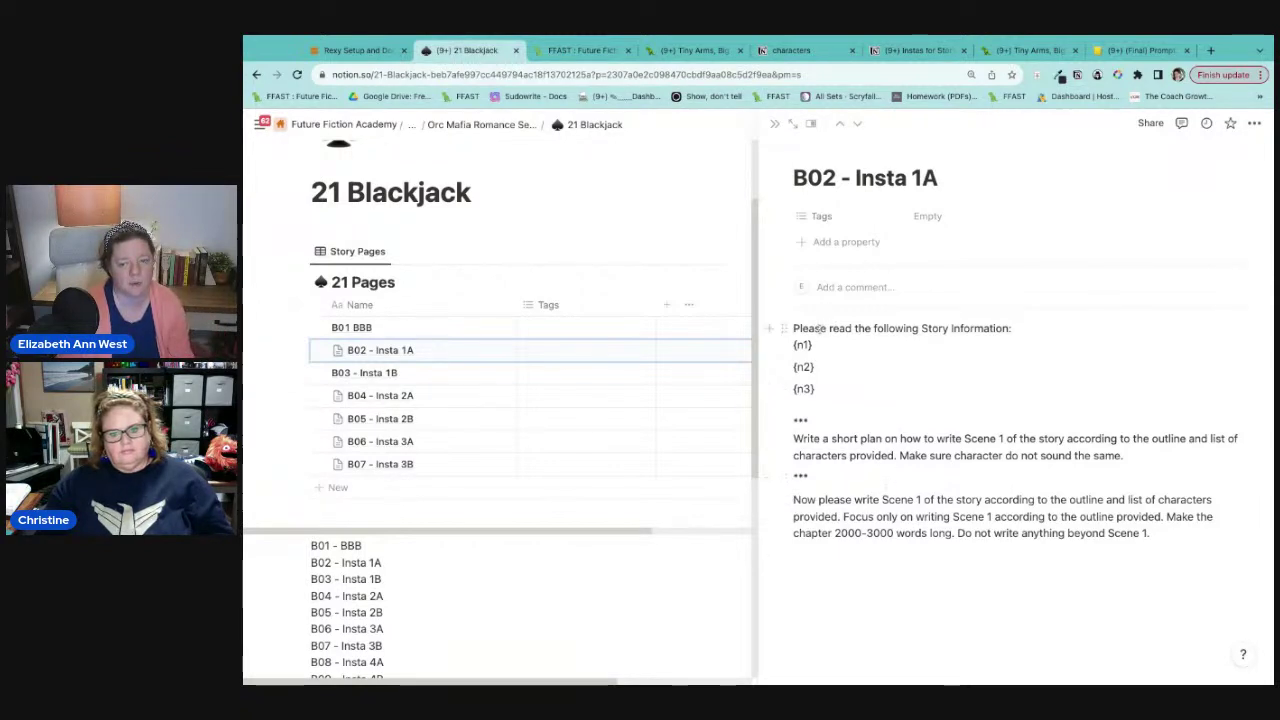
# Step: Cut the "Now please write Scene 1" paragraph and its leftover empty line out of the B02 - Insta 1A prompt
pyautogui.moveTo(1150, 533); pyautogui.dragTo(781, 499)
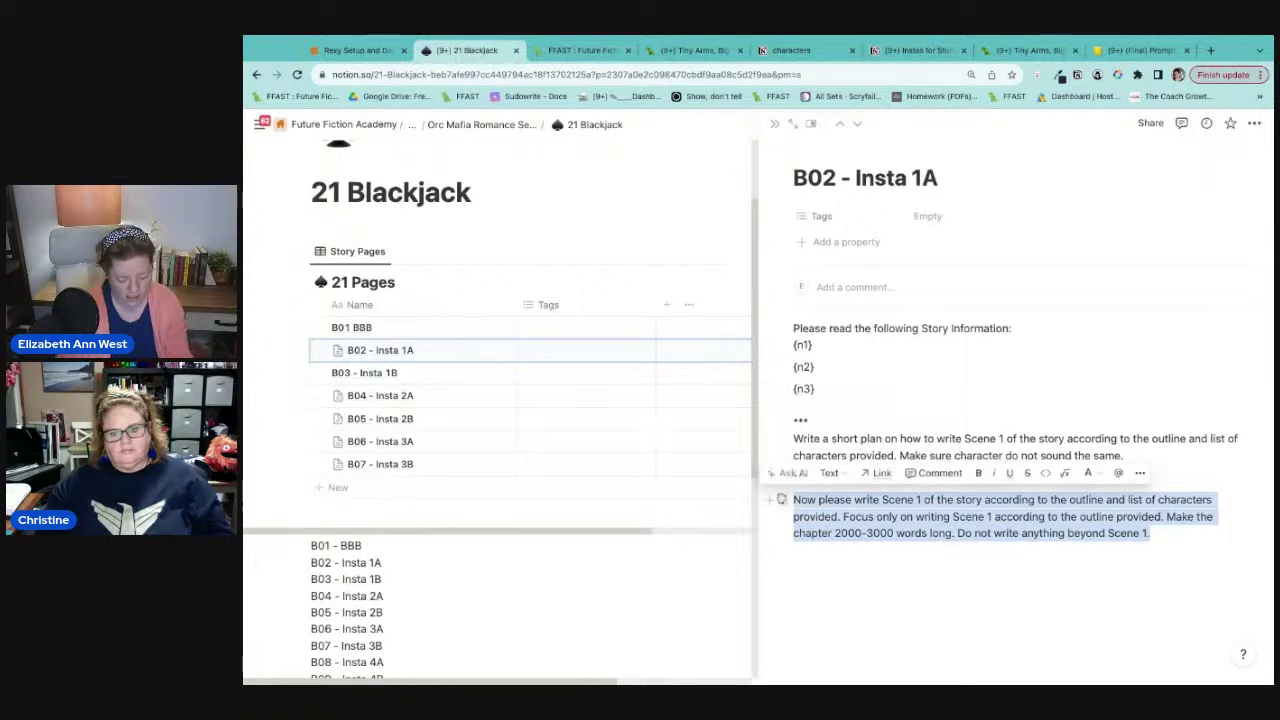
pyautogui.press('BackSpace')
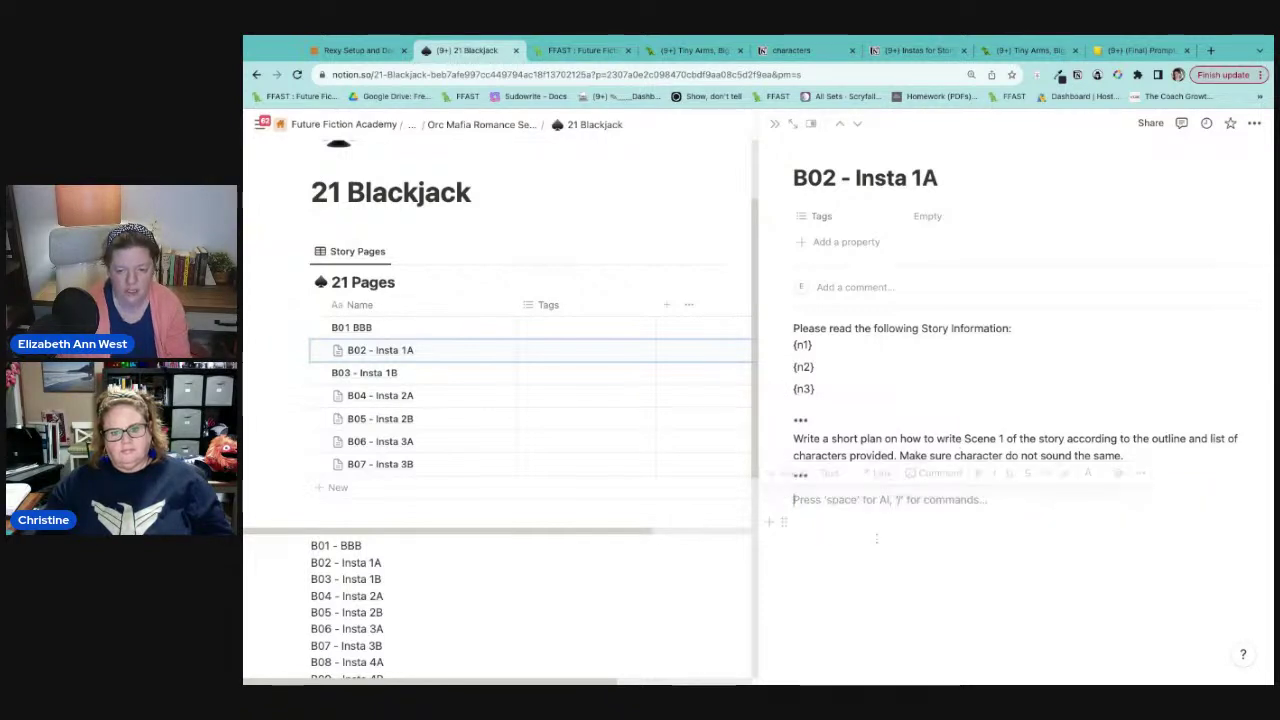
pyautogui.press('BackSpace')
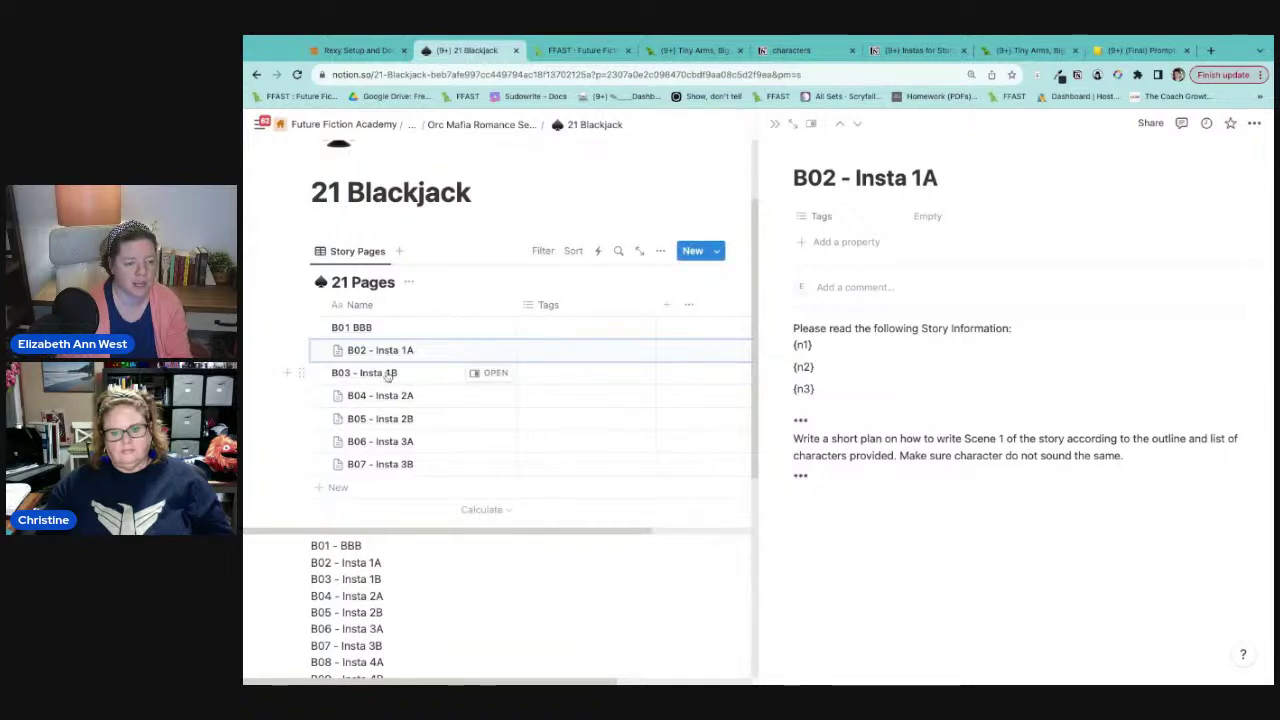
pyautogui.moveTo(388, 374); pyautogui.dragTo(438, 371)
pyautogui.moveTo(519, 459); pyautogui.dragTo(508, 374)
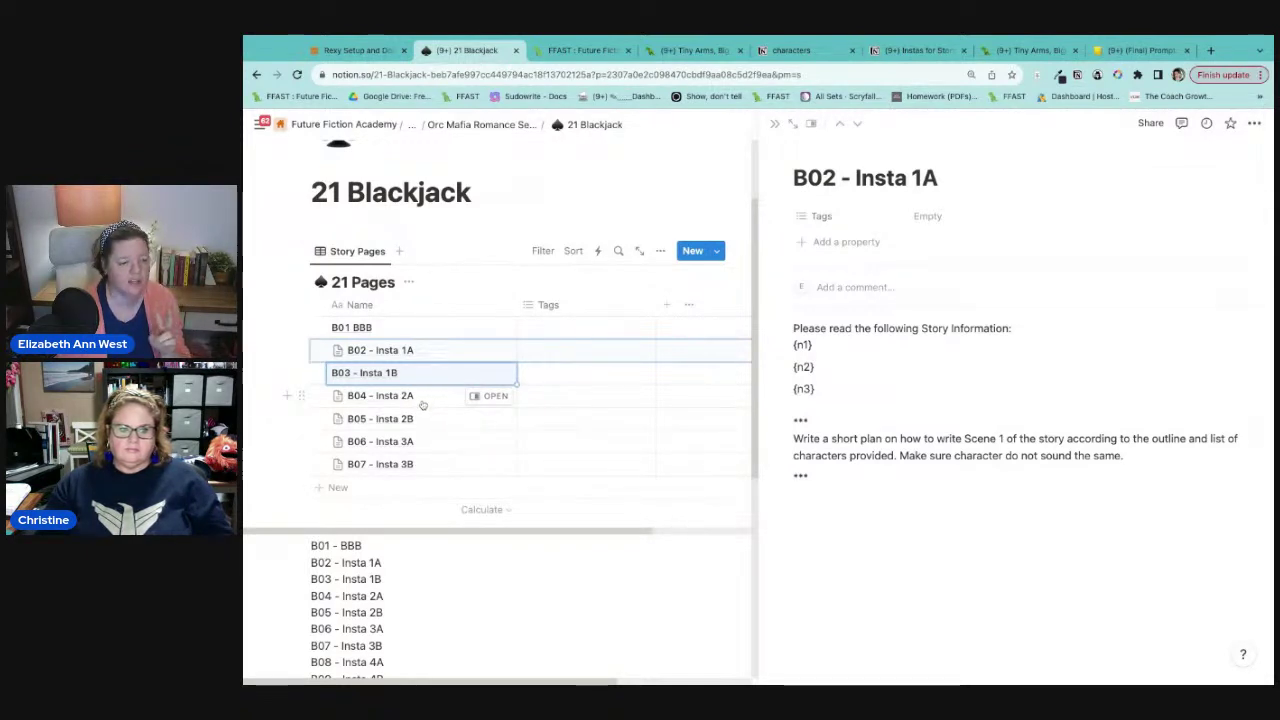
pyautogui.click(340, 487)
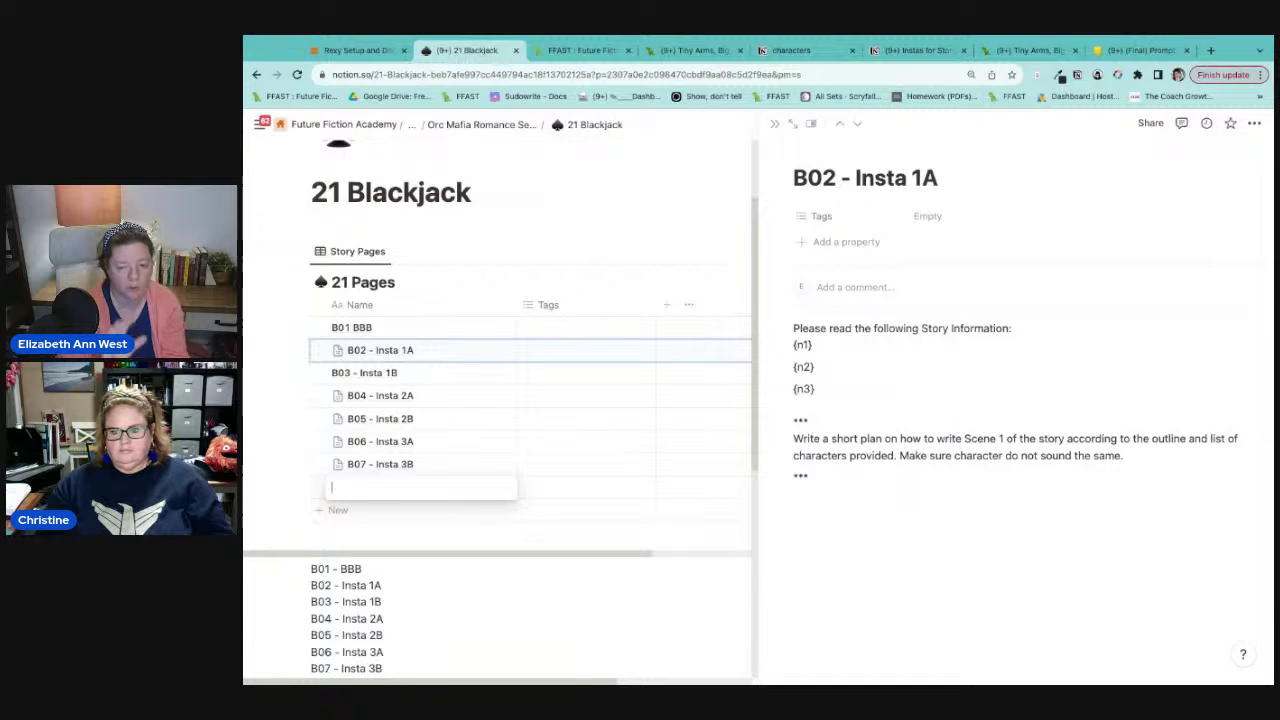
pyautogui.write('B')
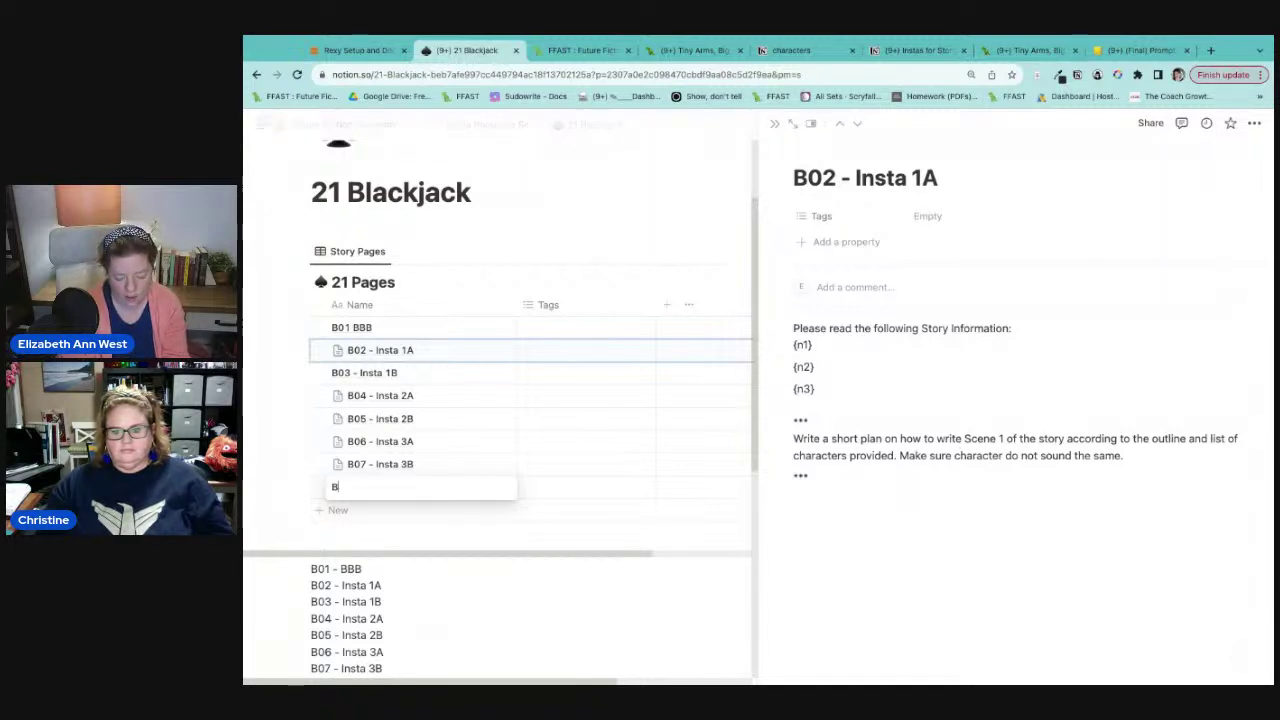
pyautogui.write('04')
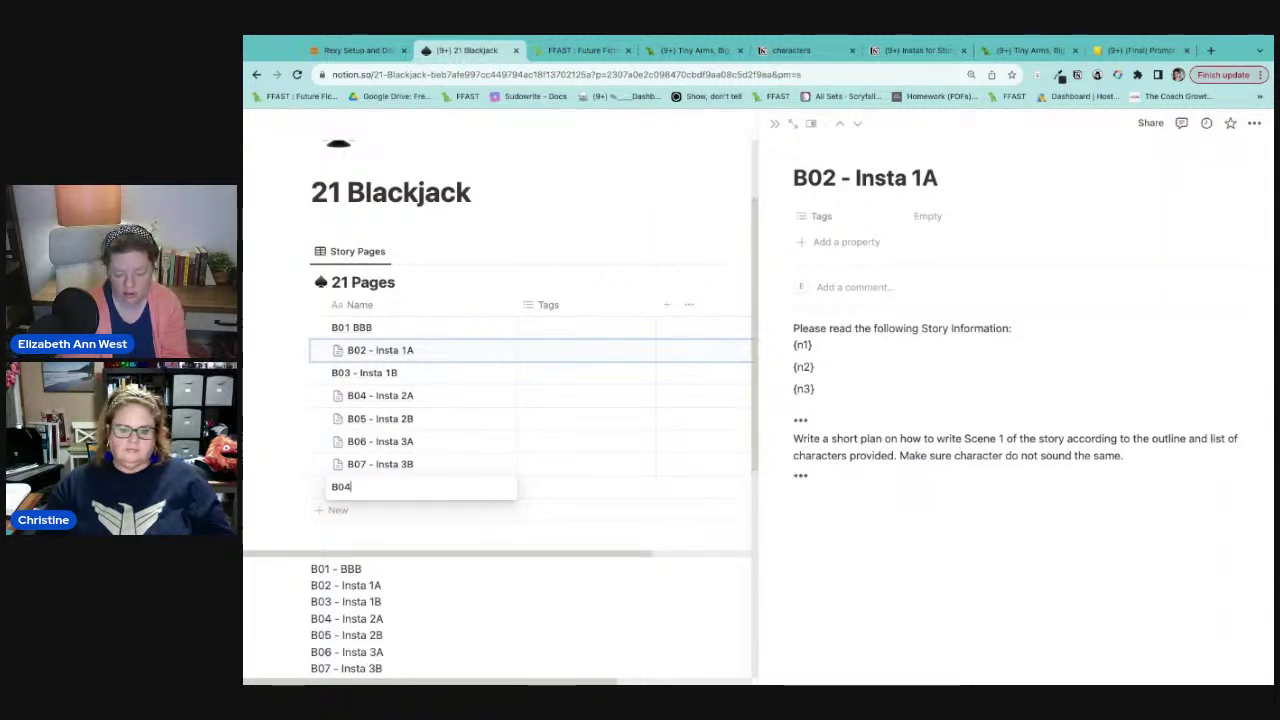
pyautogui.write(' -')
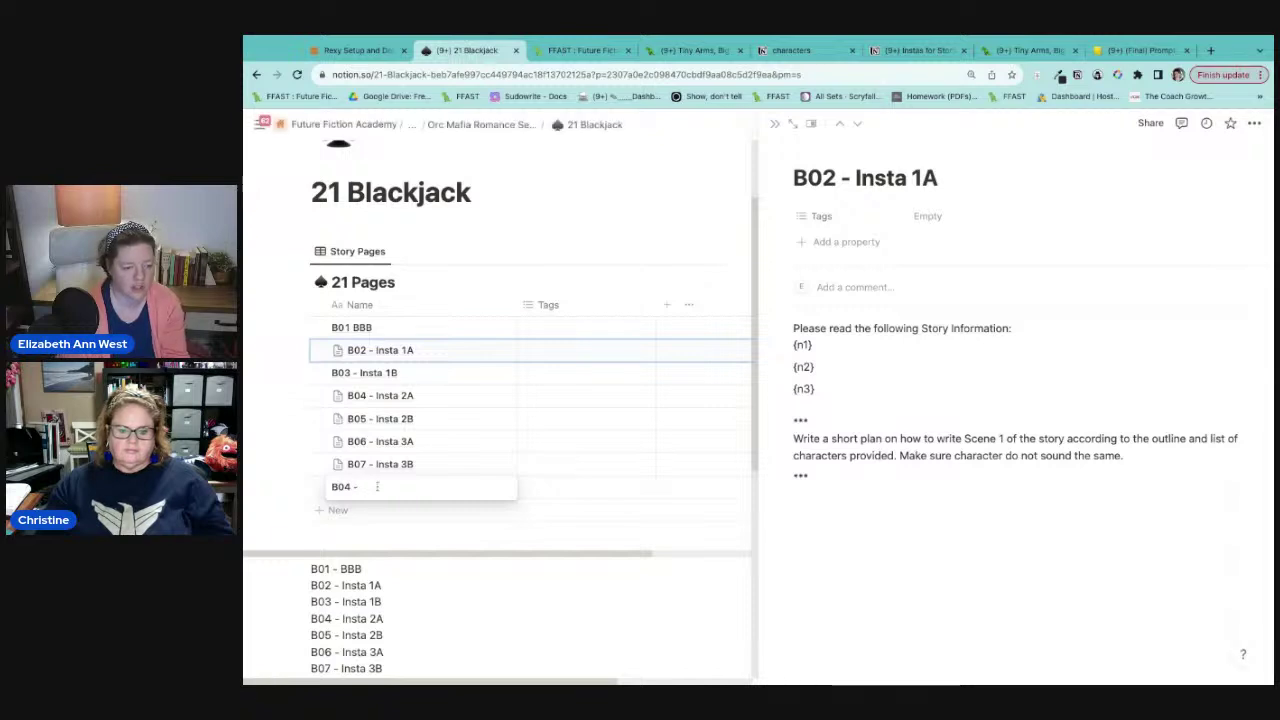
pyautogui.press('BackSpace')
pyautogui.press('BackSpace')
pyautogui.press('BackSpace')
pyautogui.press('BackSpace')
pyautogui.press('BackSpace')
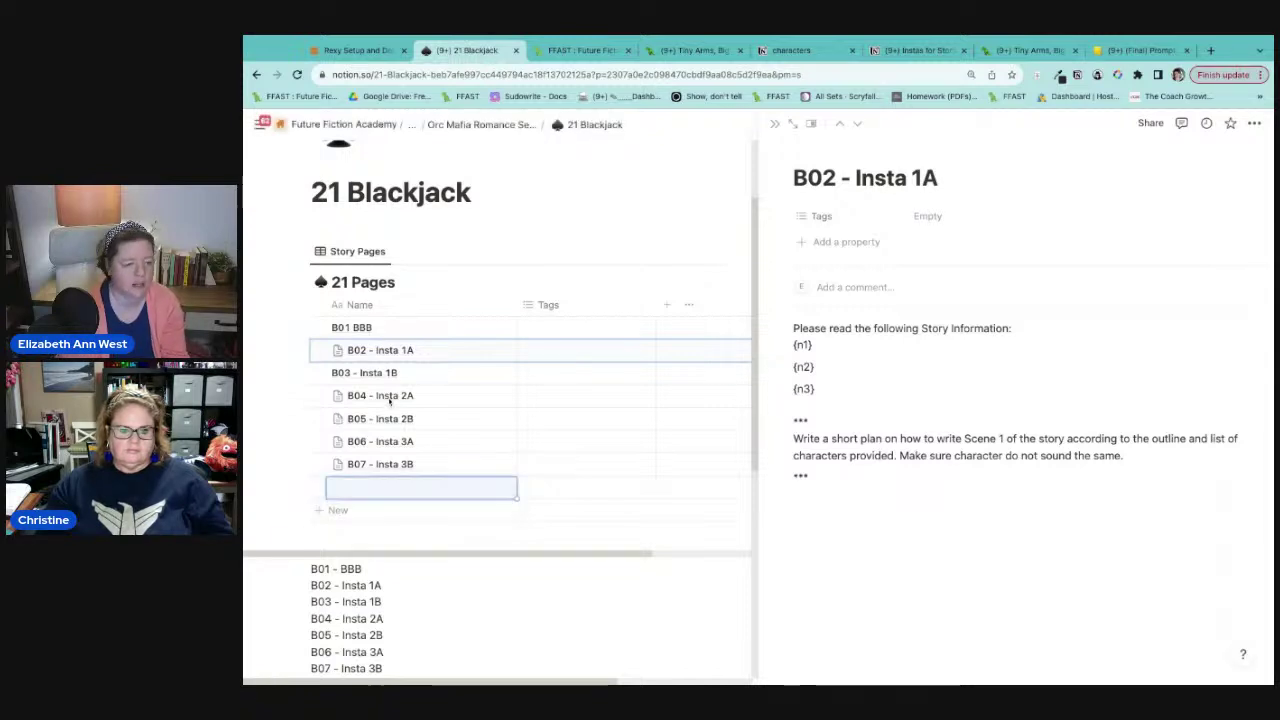
# Step: Open B04 - Insta 2A and replace its entire prompt text with the cut Scene 1 writing paragraph
pyautogui.click(495, 396)
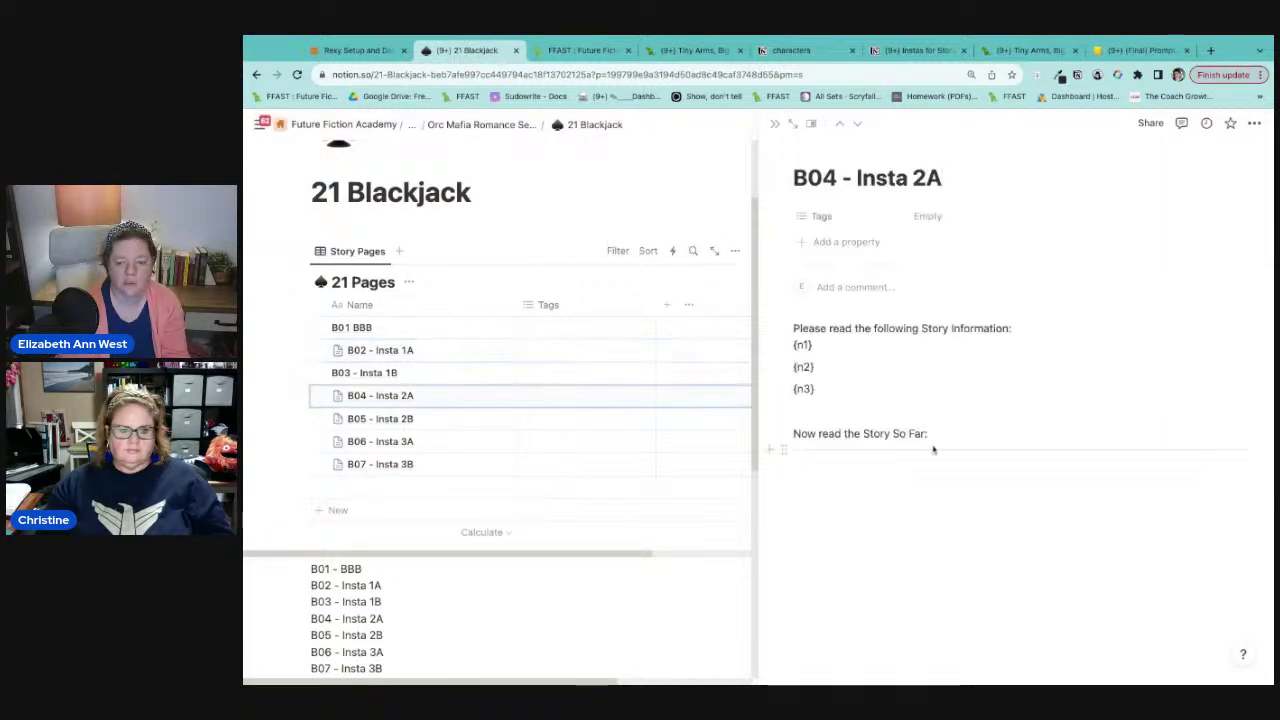
pyautogui.moveTo(942, 458); pyautogui.dragTo(840, 320)
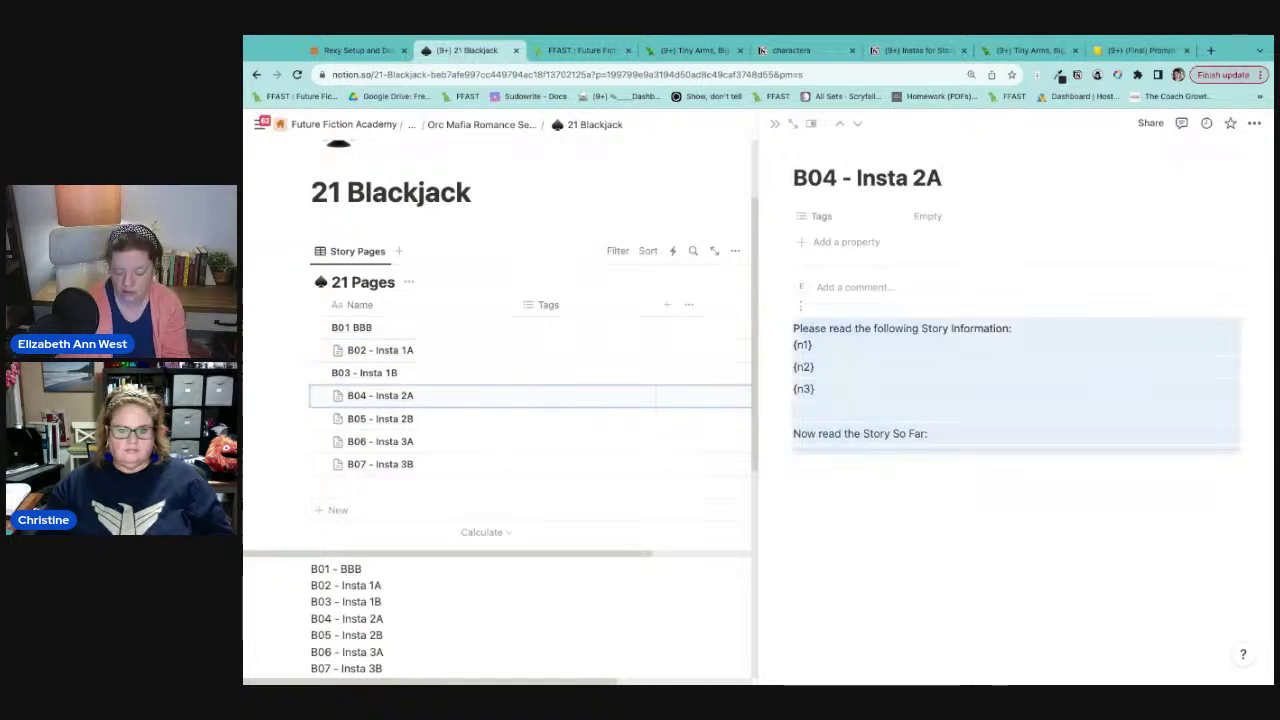
pyautogui.press('BackSpace')
pyautogui.click(826, 332)
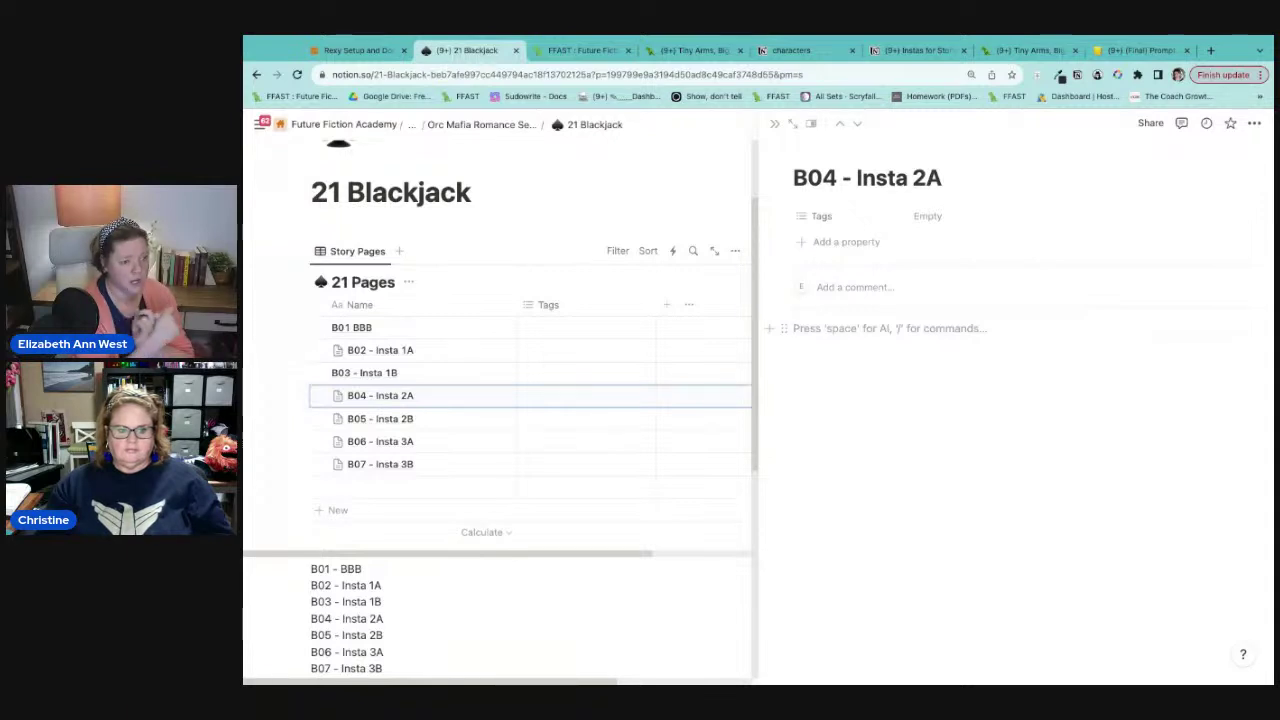
pyautogui.hotkey('ctrl', 'v')
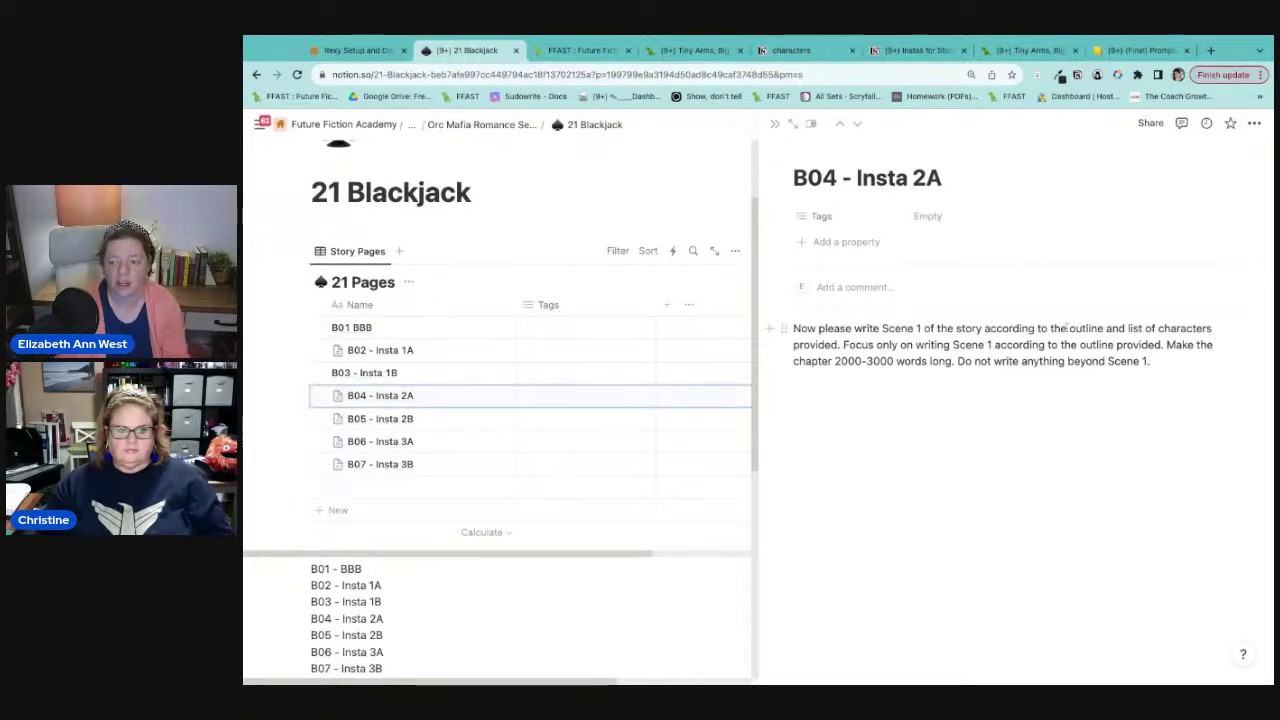
# Step: Insert "and the plan above" after "list of characters provided" in the B04 - Insta 2A prompt
pyautogui.click(840, 344)
pyautogui.write('and hte pla')
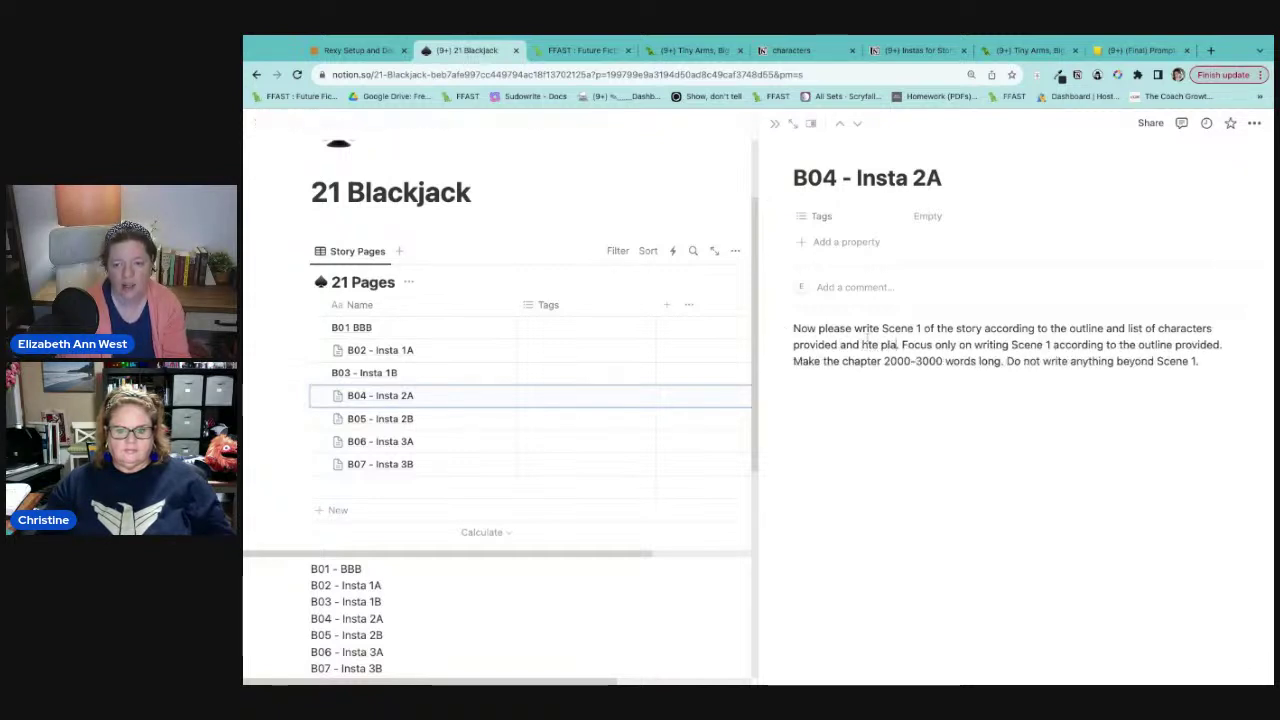
pyautogui.press('BackSpace')
pyautogui.press('BackSpace')
pyautogui.press('BackSpace')
pyautogui.write('the plan ab')
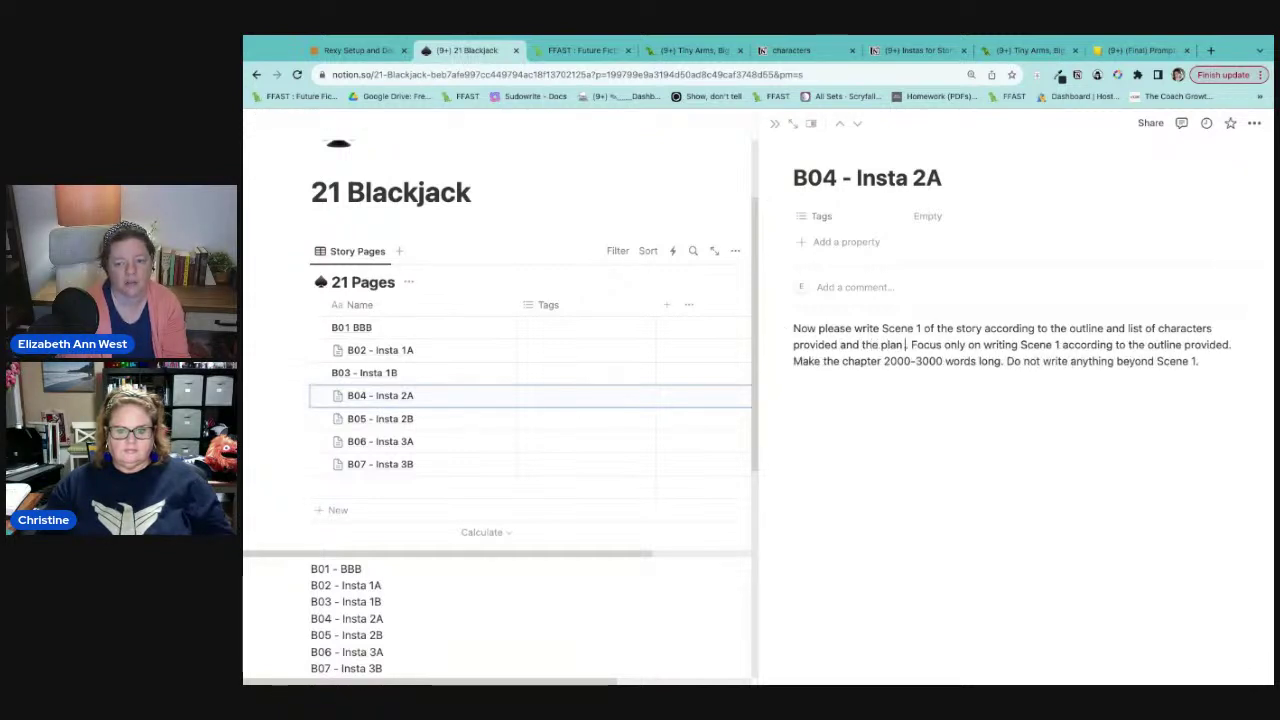
pyautogui.write('ove')
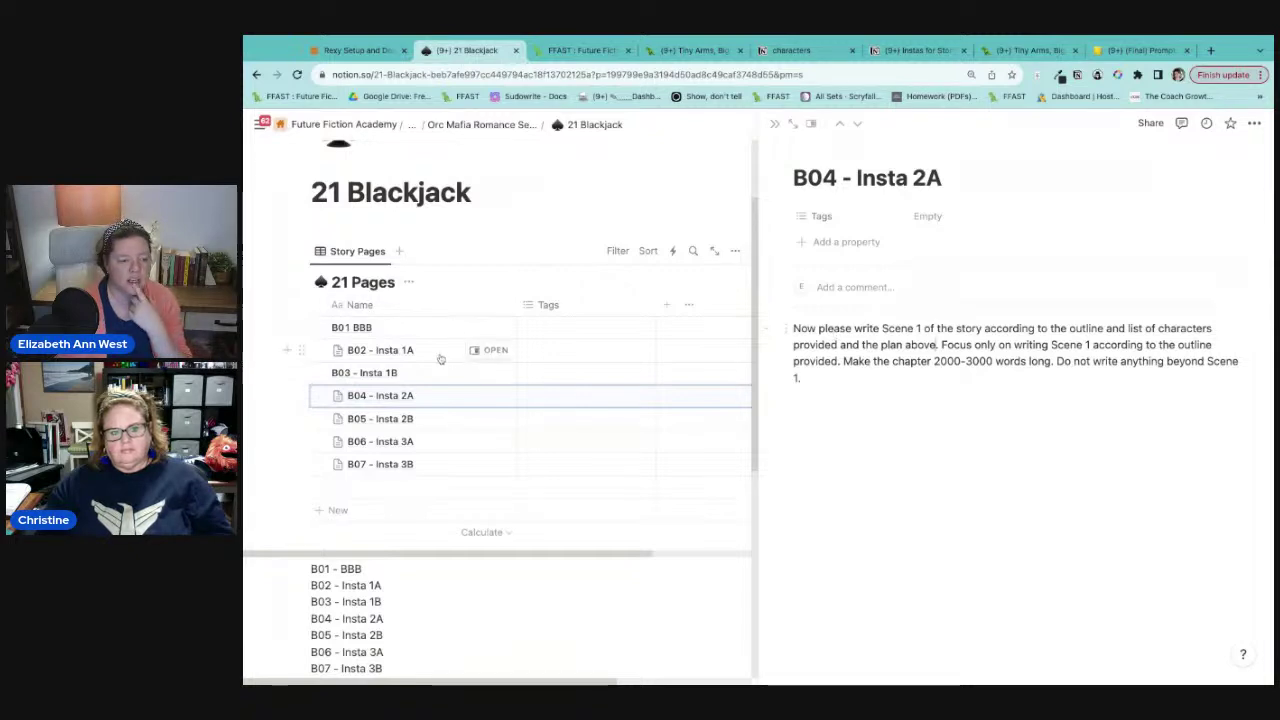
# Step: Copy the Story Information lines with {n1}, {n2} and {n3} from B02 - Insta 1A to the start of the B04 - Insta 2A prompt
pyautogui.click(491, 350)
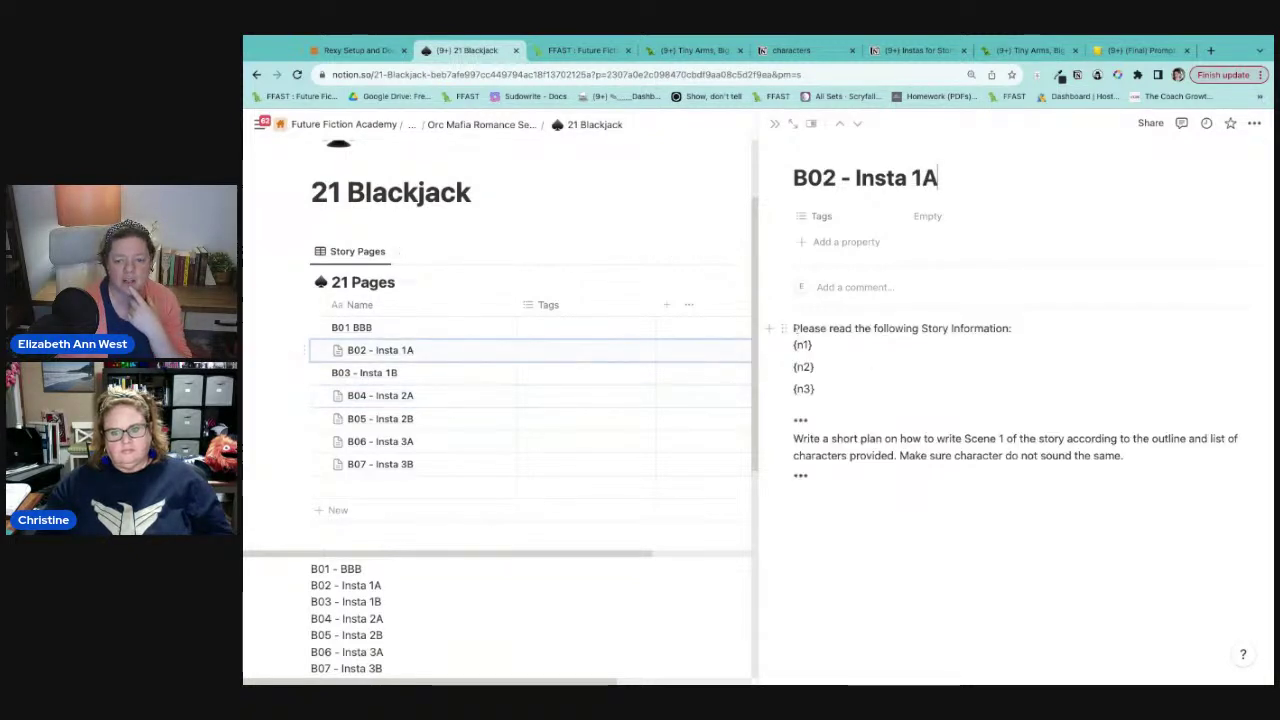
pyautogui.moveTo(794, 328); pyautogui.dragTo(890, 408)
pyautogui.hotkey('ctrl', 'c')
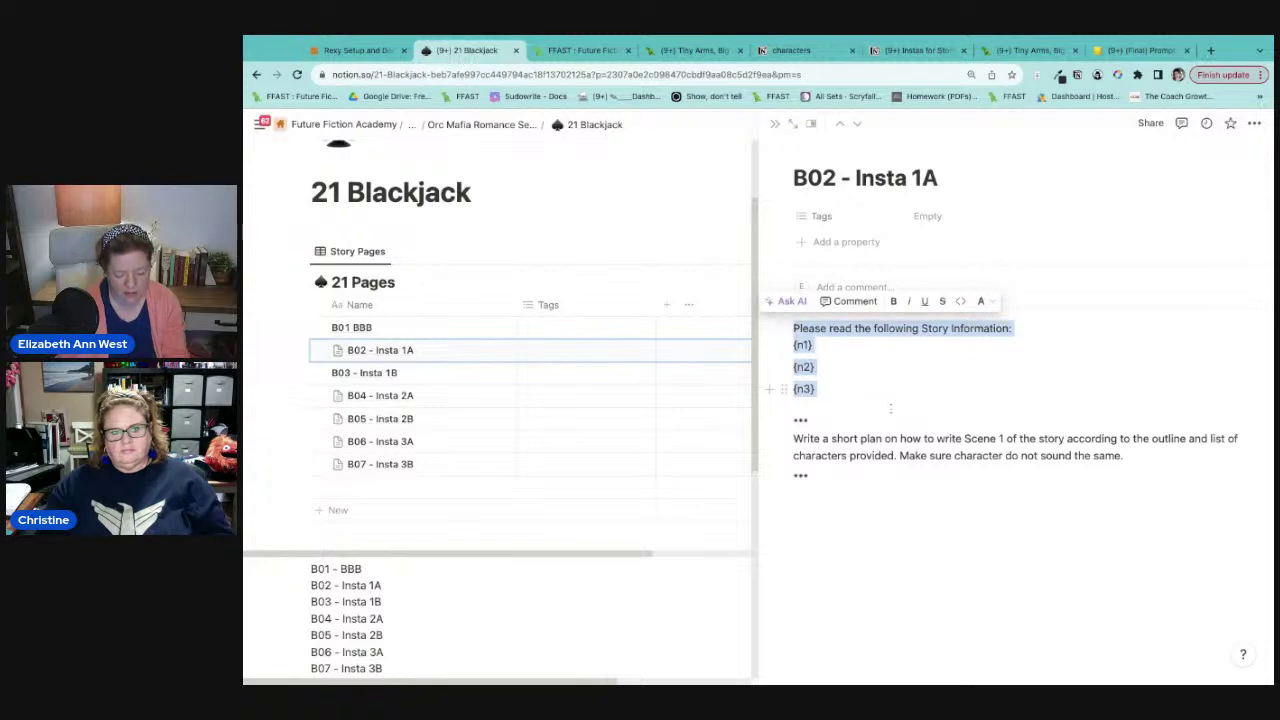
pyautogui.click(491, 395)
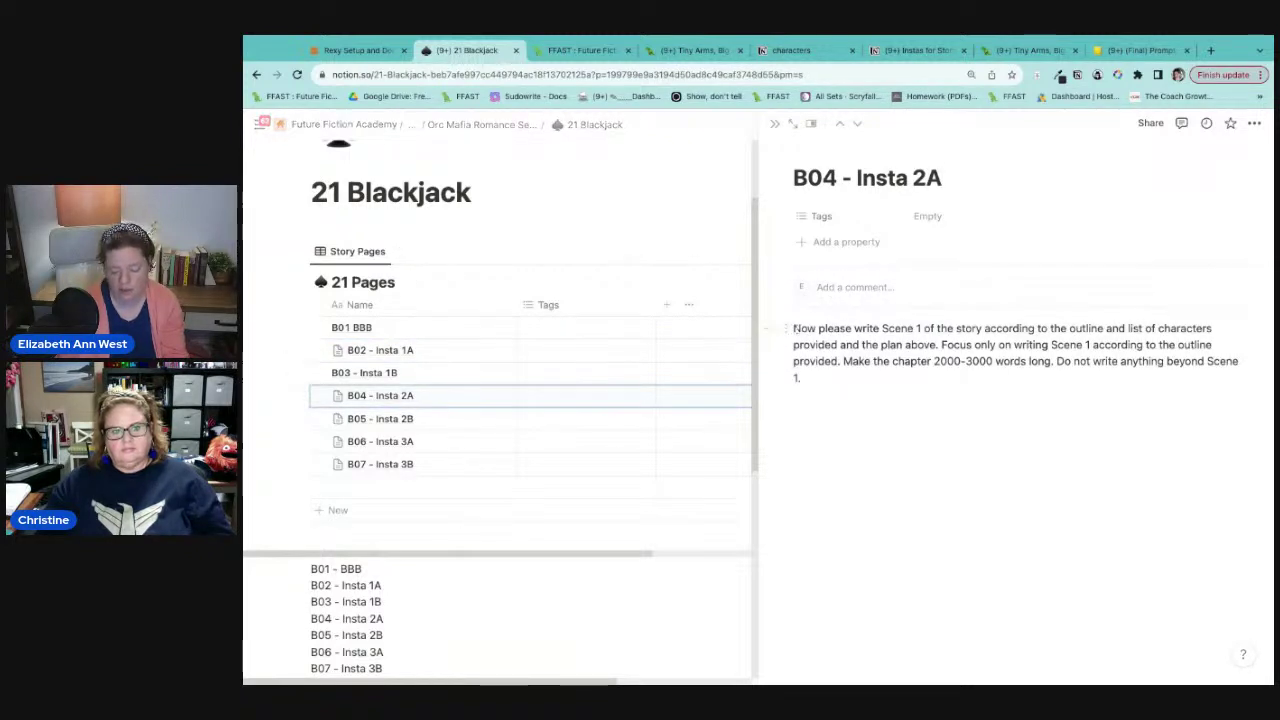
pyautogui.click(850, 287)
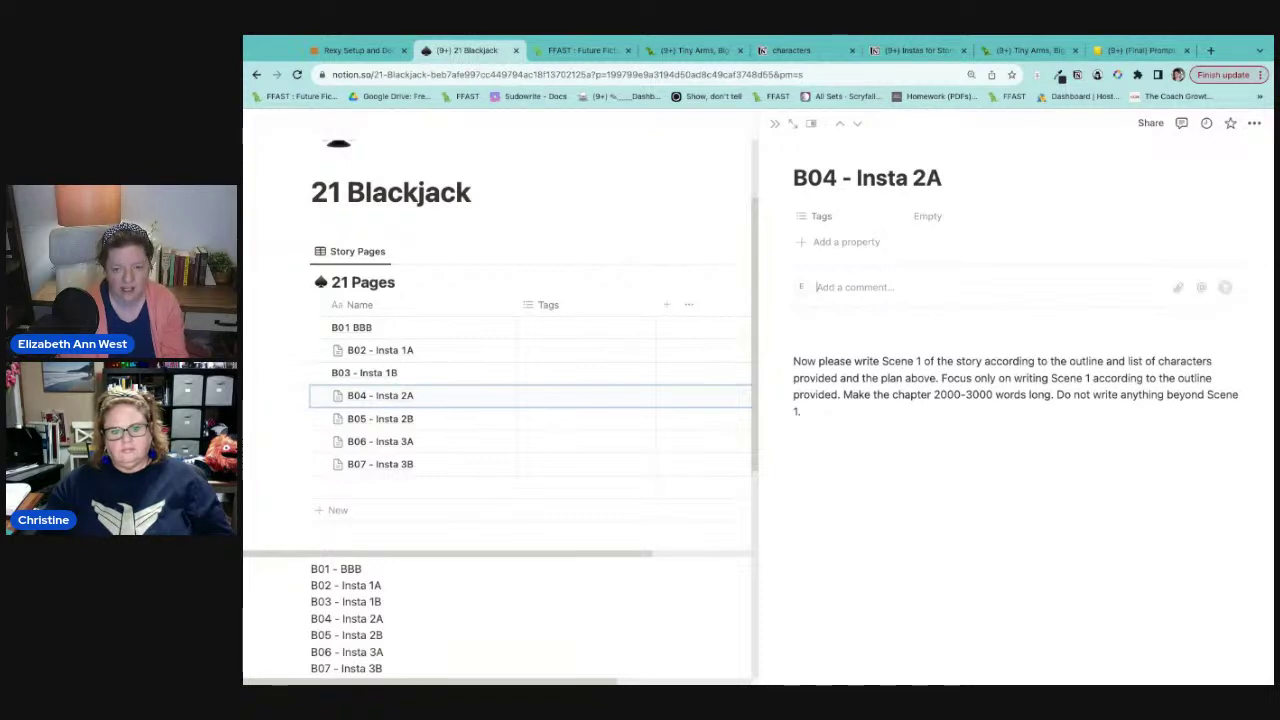
pyautogui.click(861, 331)
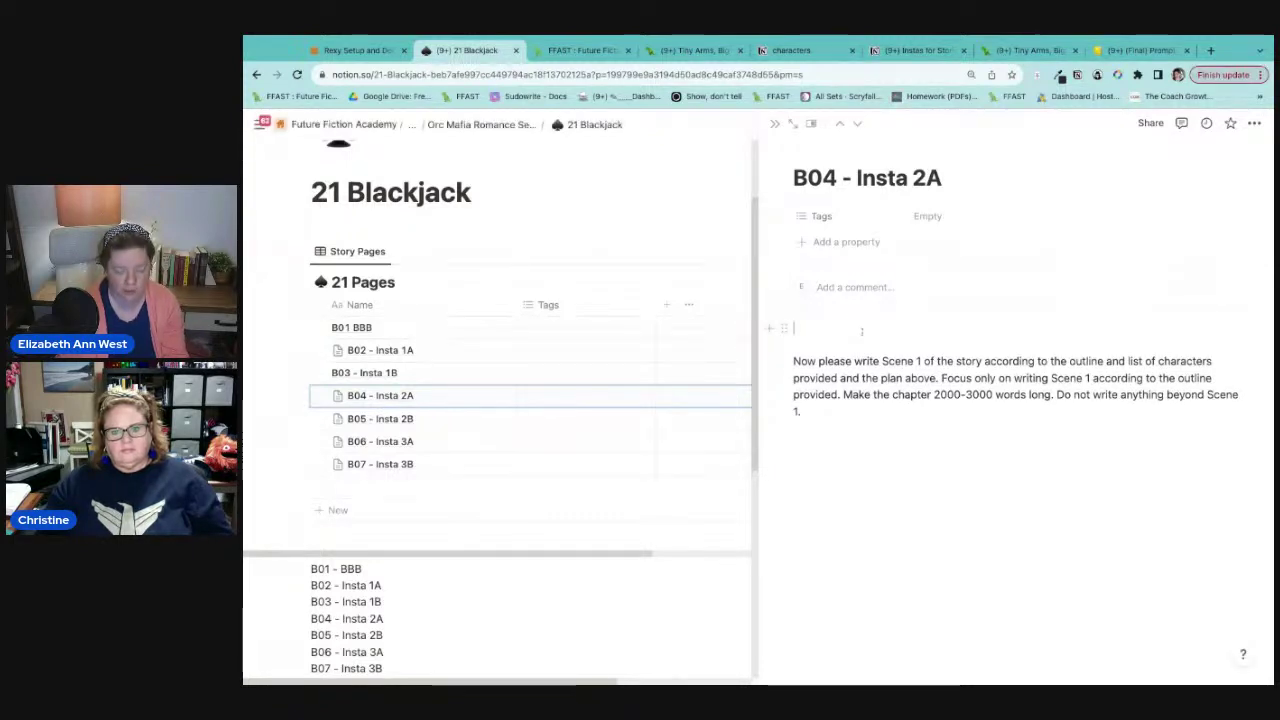
pyautogui.hotkey('ctrl', 'v')
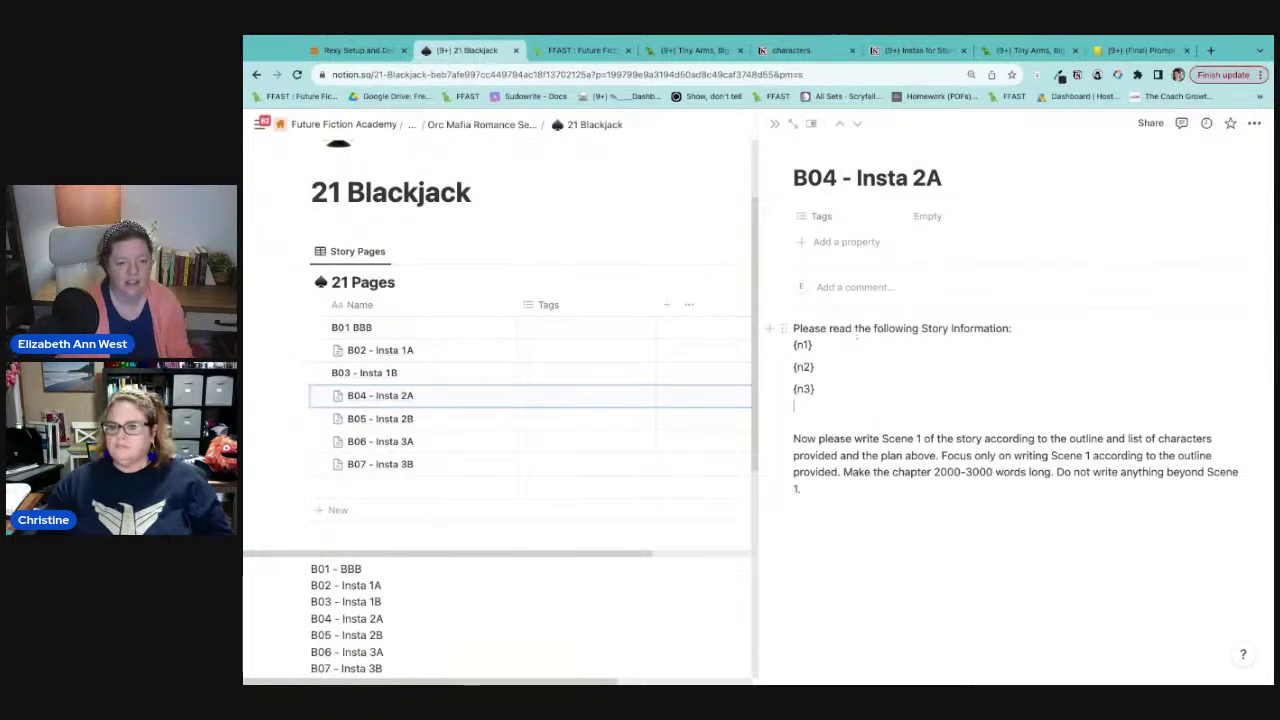
# Step: Cut the "Now please write Scene 1" paragraph out of B04 - Insta 2A and open B05 - Insta 2B
pyautogui.tripleClick(817, 491)
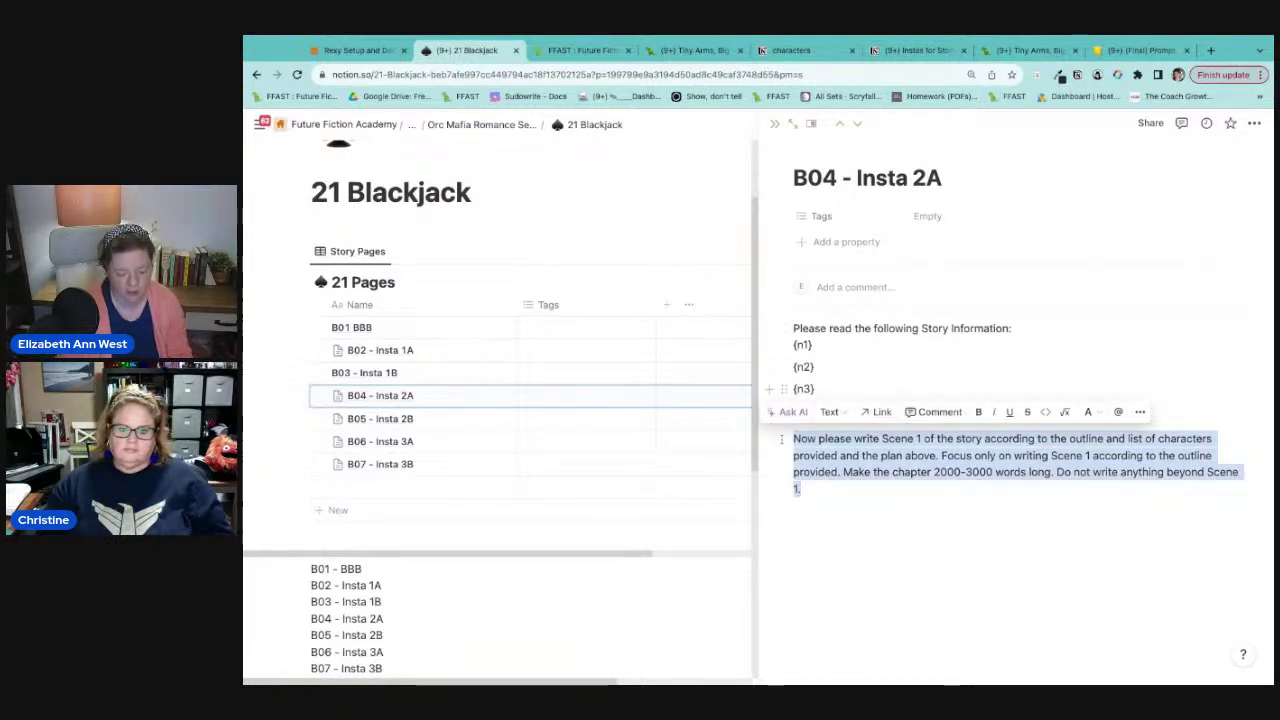
pyautogui.hotkey('ctrl', 'x')
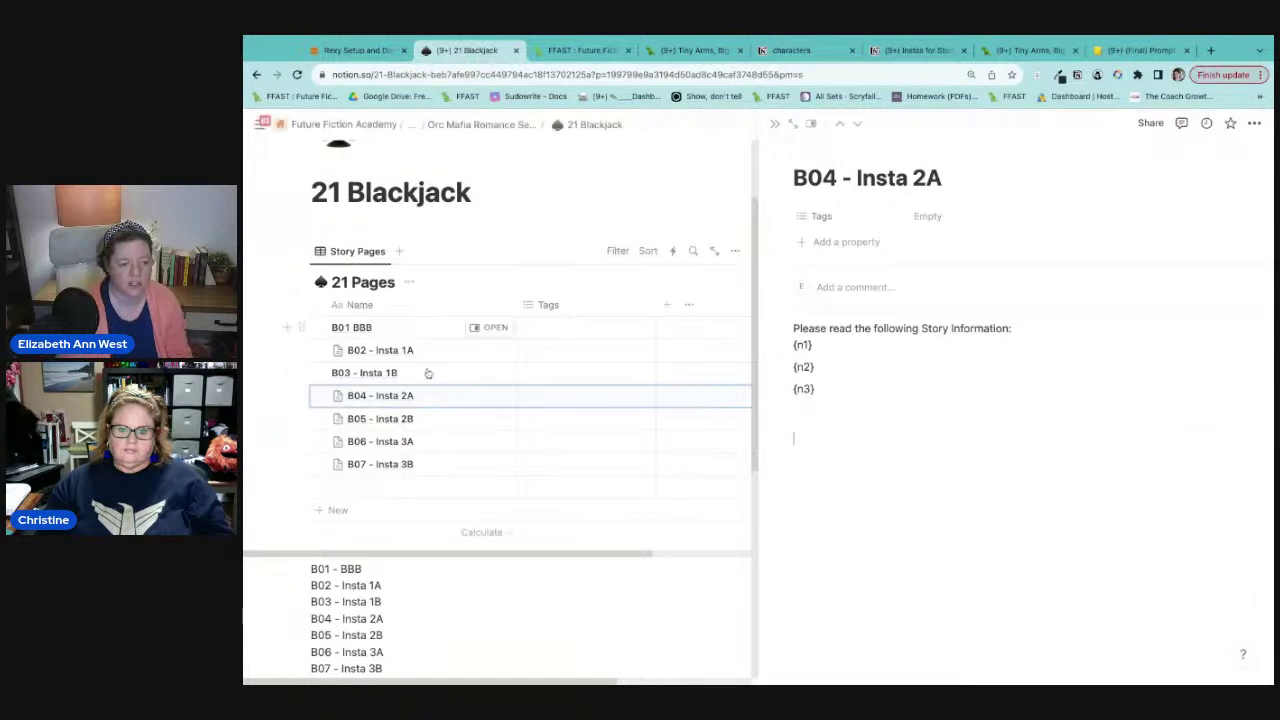
pyautogui.click(490, 418)
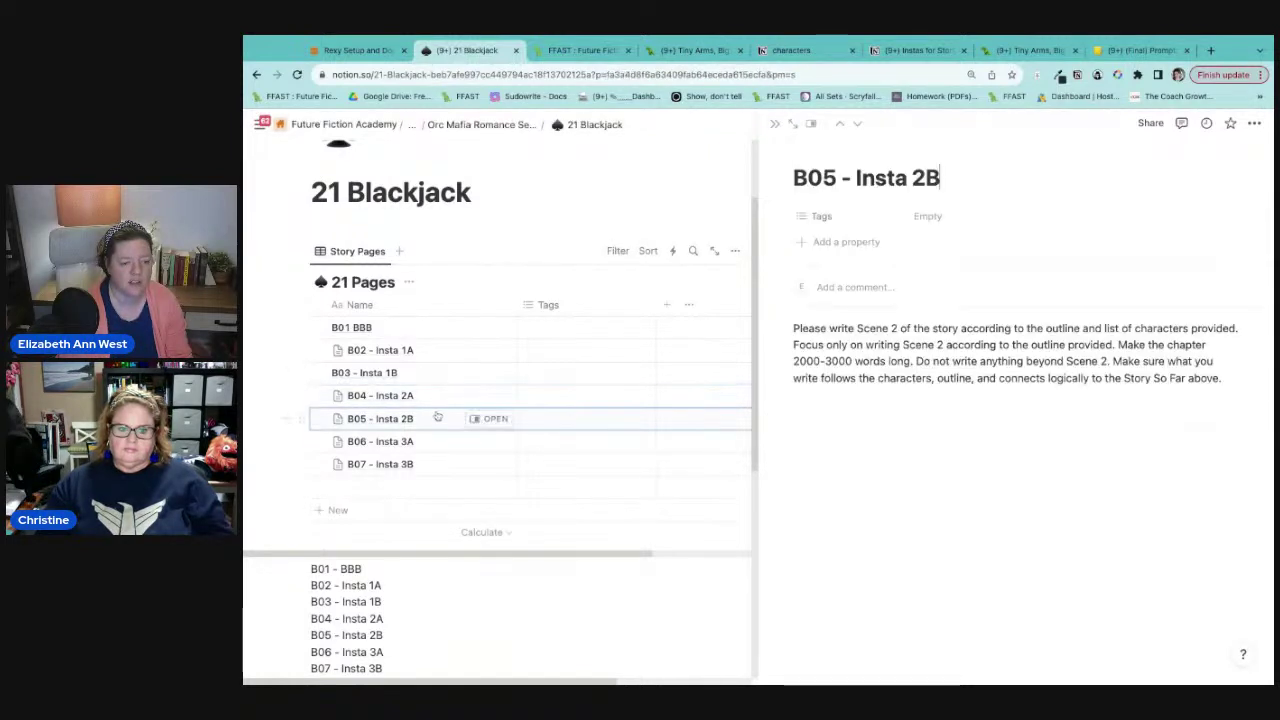
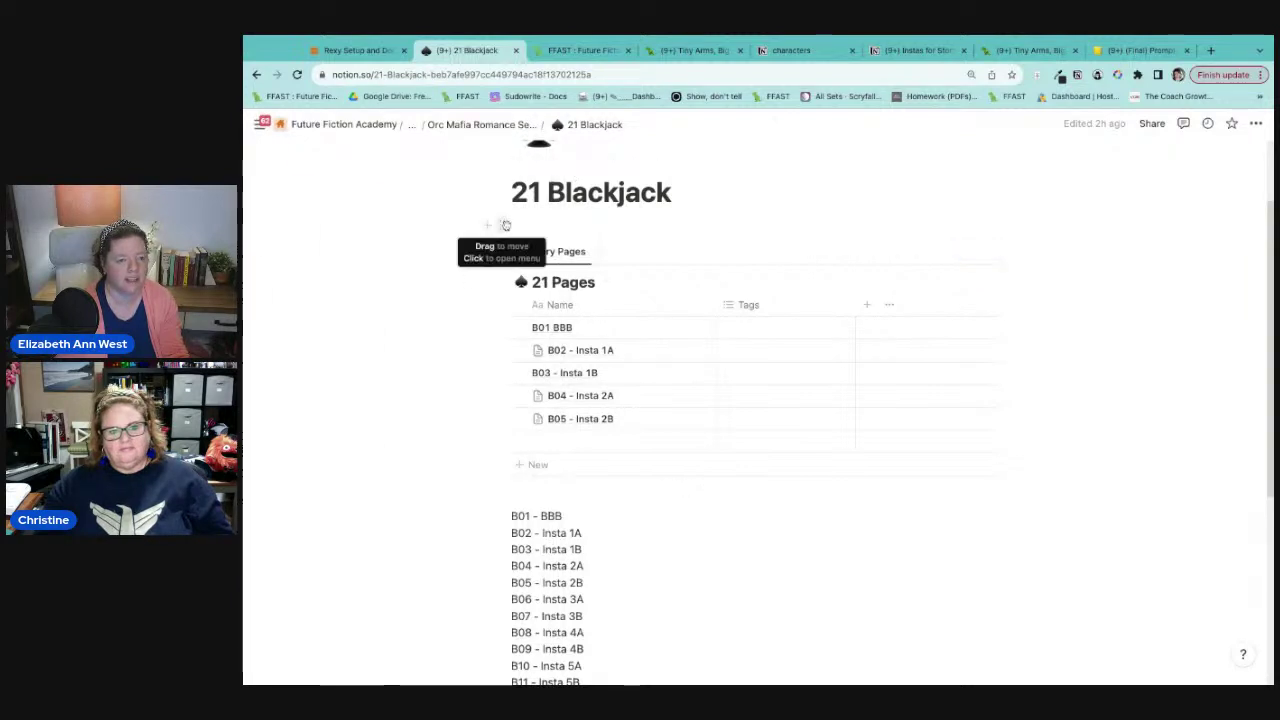
pyautogui.click(505, 226)
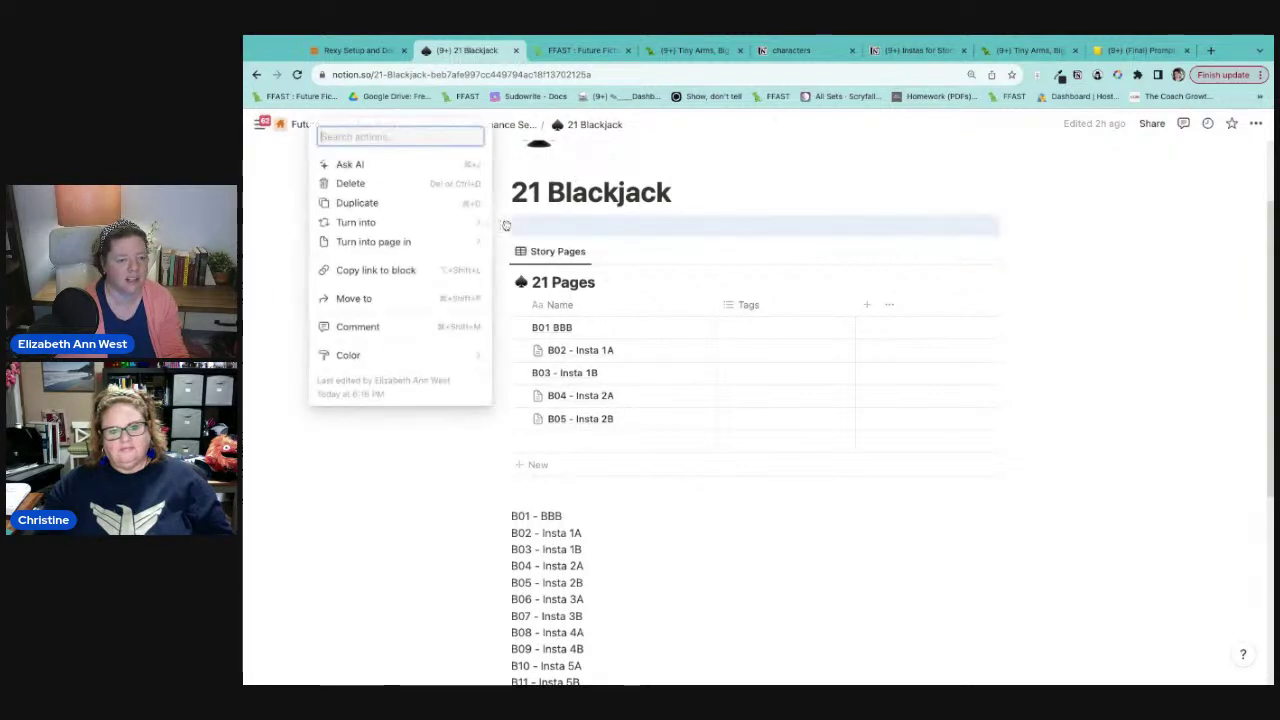
pyautogui.click(825, 178)
pyautogui.click(505, 124)
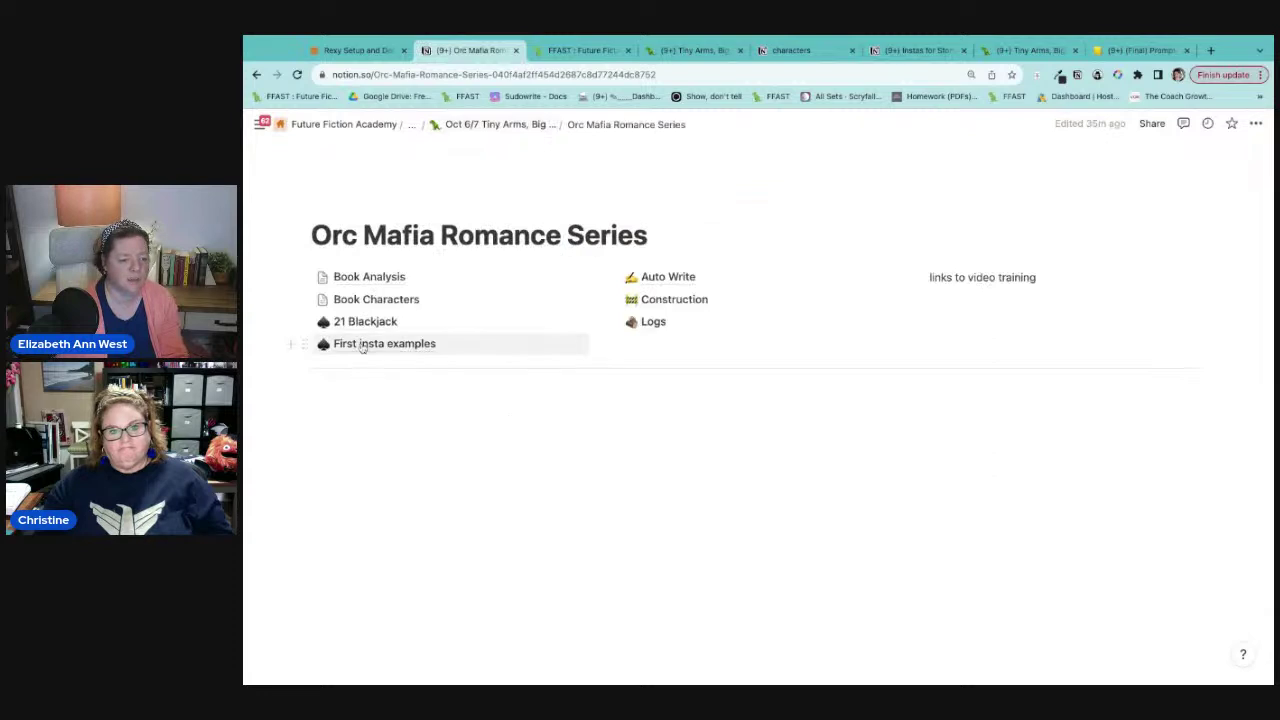
pyautogui.click(364, 322)
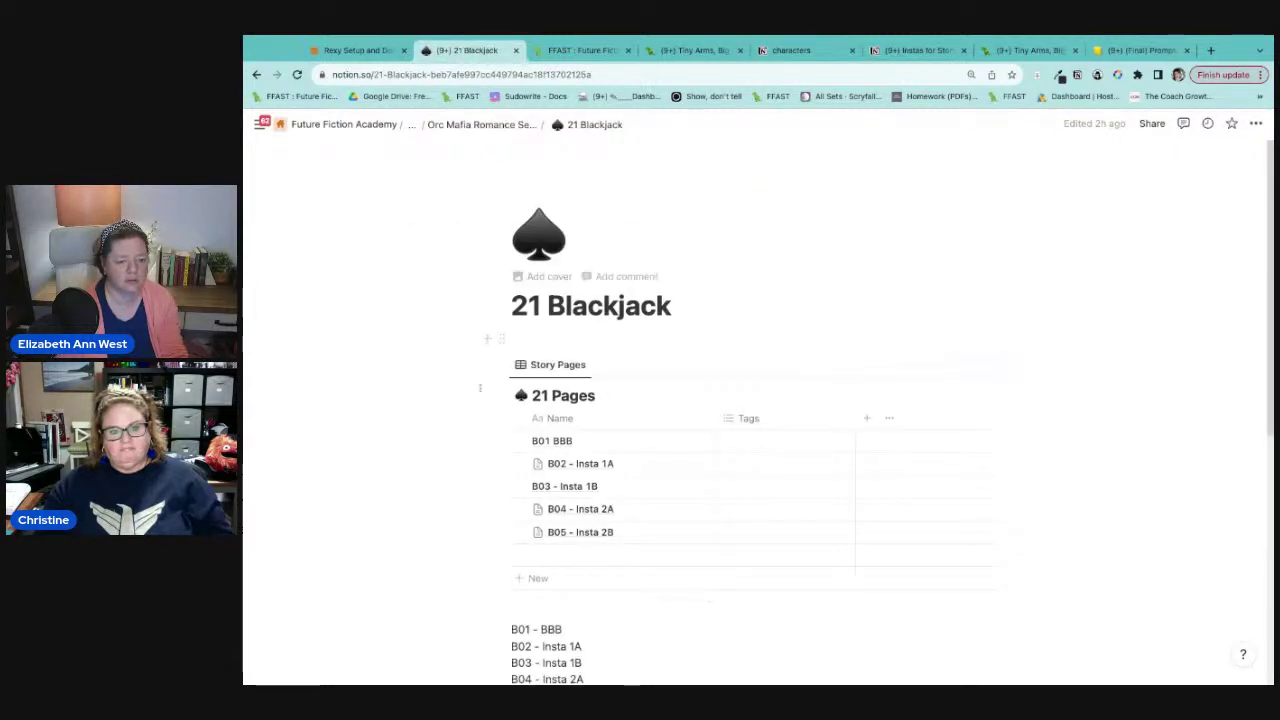
pyautogui.scroll(-3, 600, 450)
pyautogui.scroll(3, 600, 450)
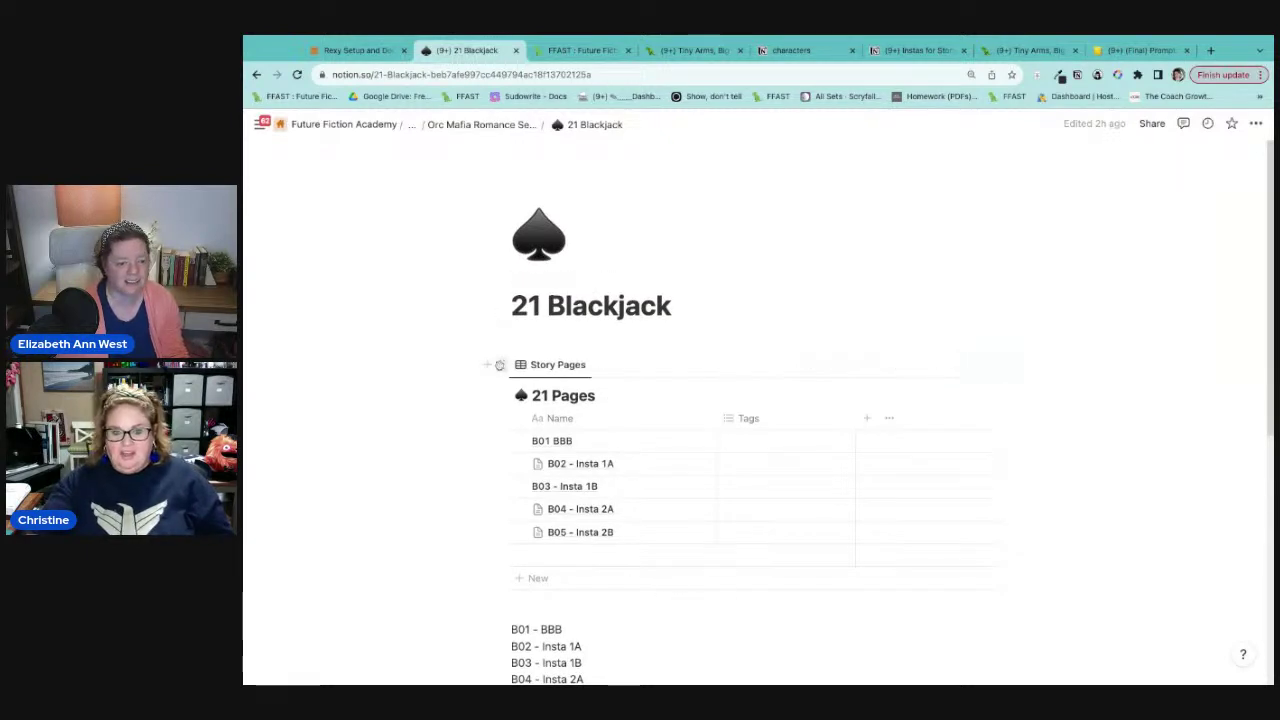
pyautogui.click(499, 365)
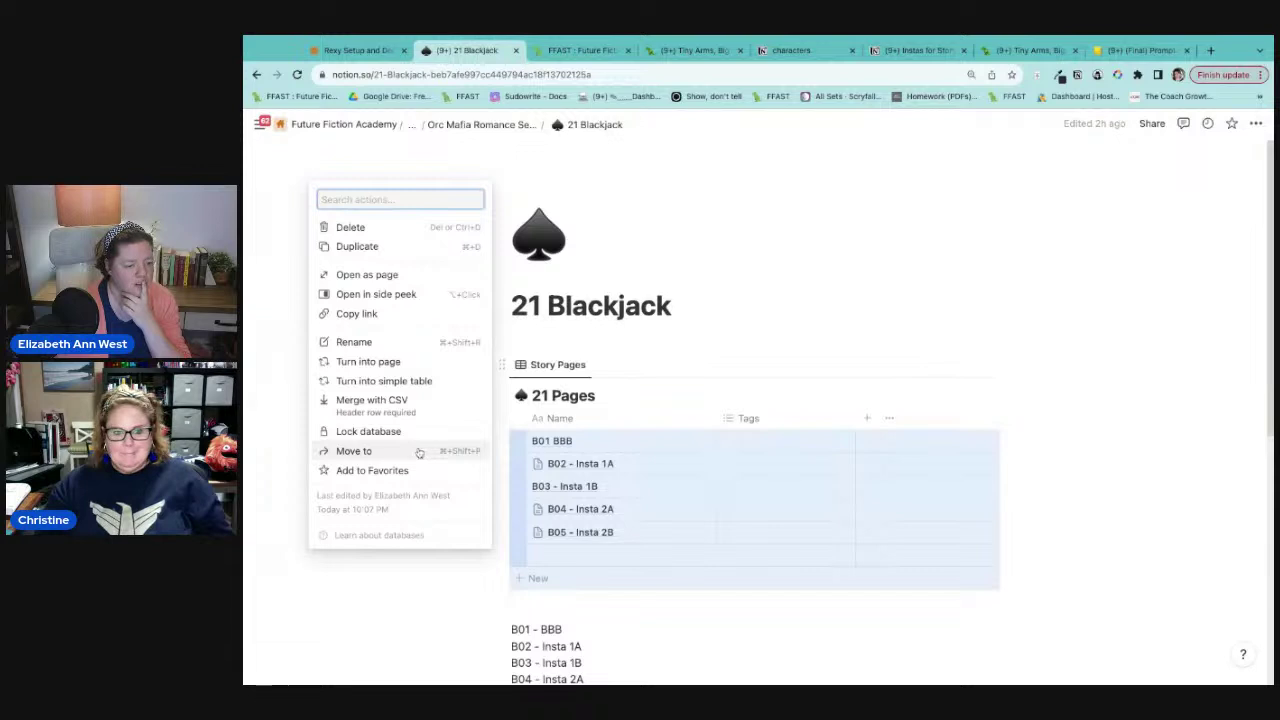
pyautogui.click(366, 645)
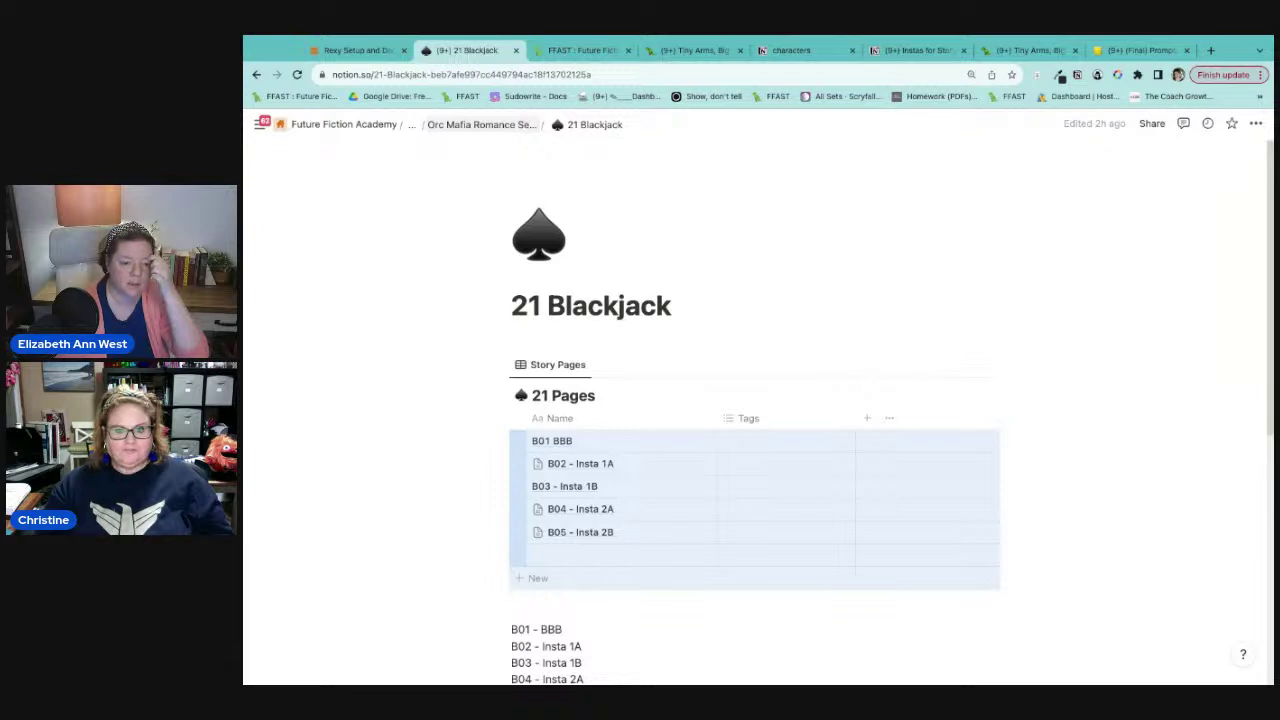
pyautogui.click(482, 124)
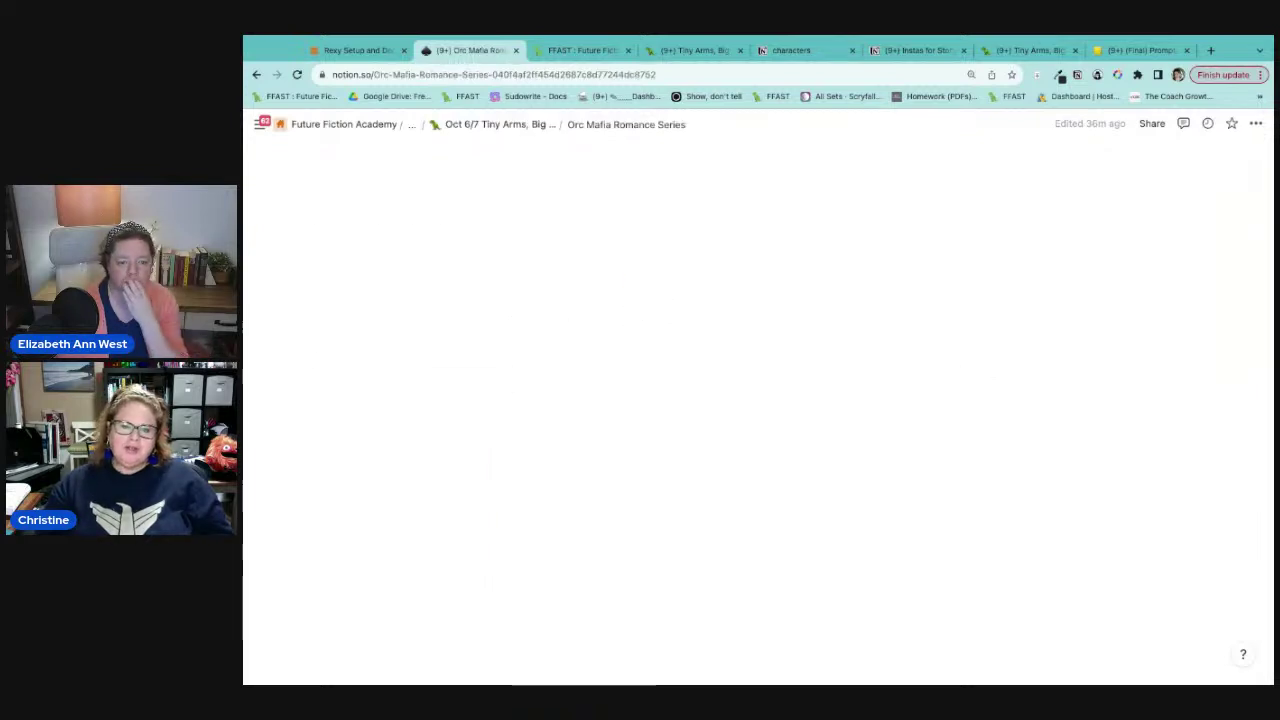
pyautogui.click(358, 321)
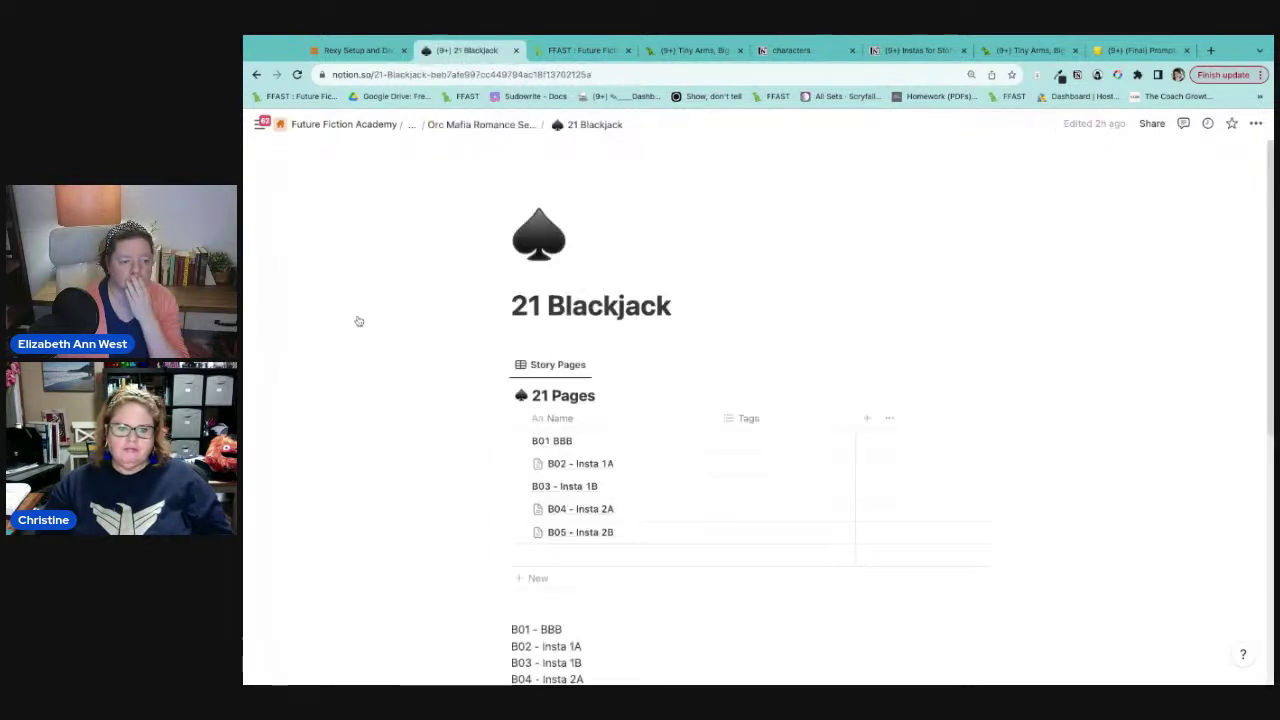
# Step: Examine the 9:42 PM and 10:09 PM versions in the 21 Blackjack page history without restoring either
pyautogui.click(1255, 123)
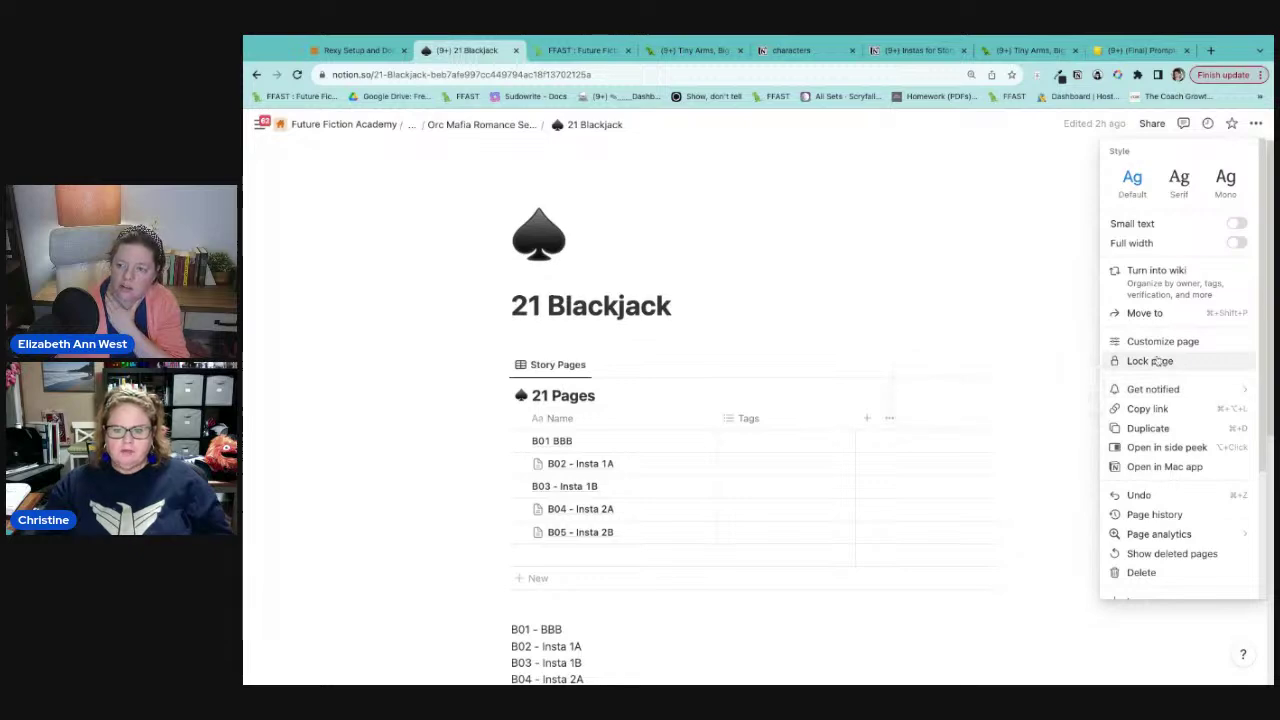
pyautogui.click(1150, 514)
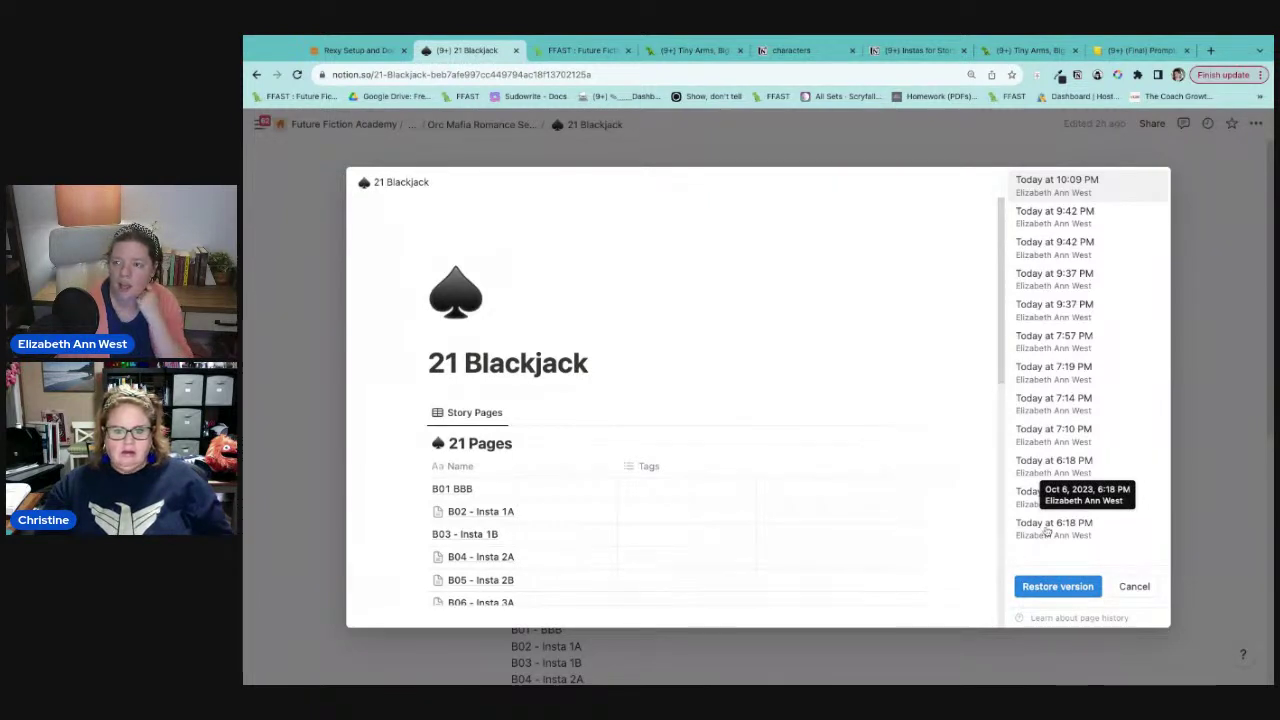
pyautogui.click(1043, 221)
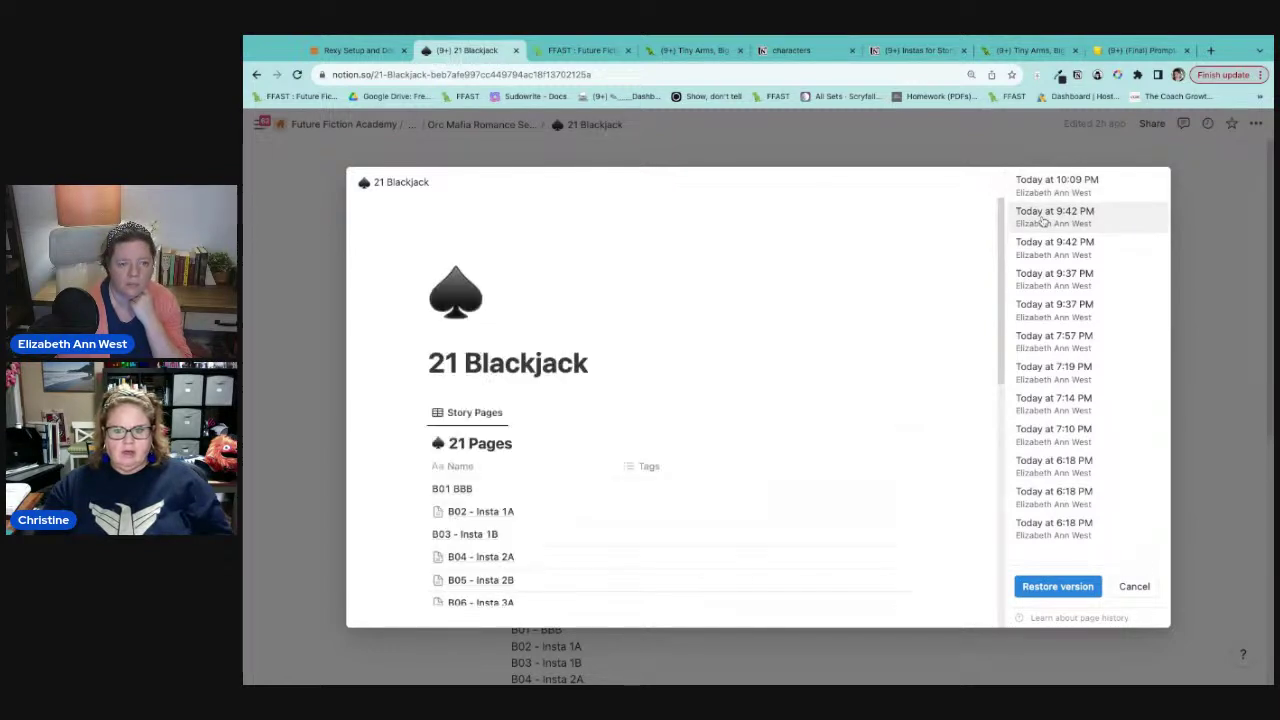
pyautogui.click(1040, 185)
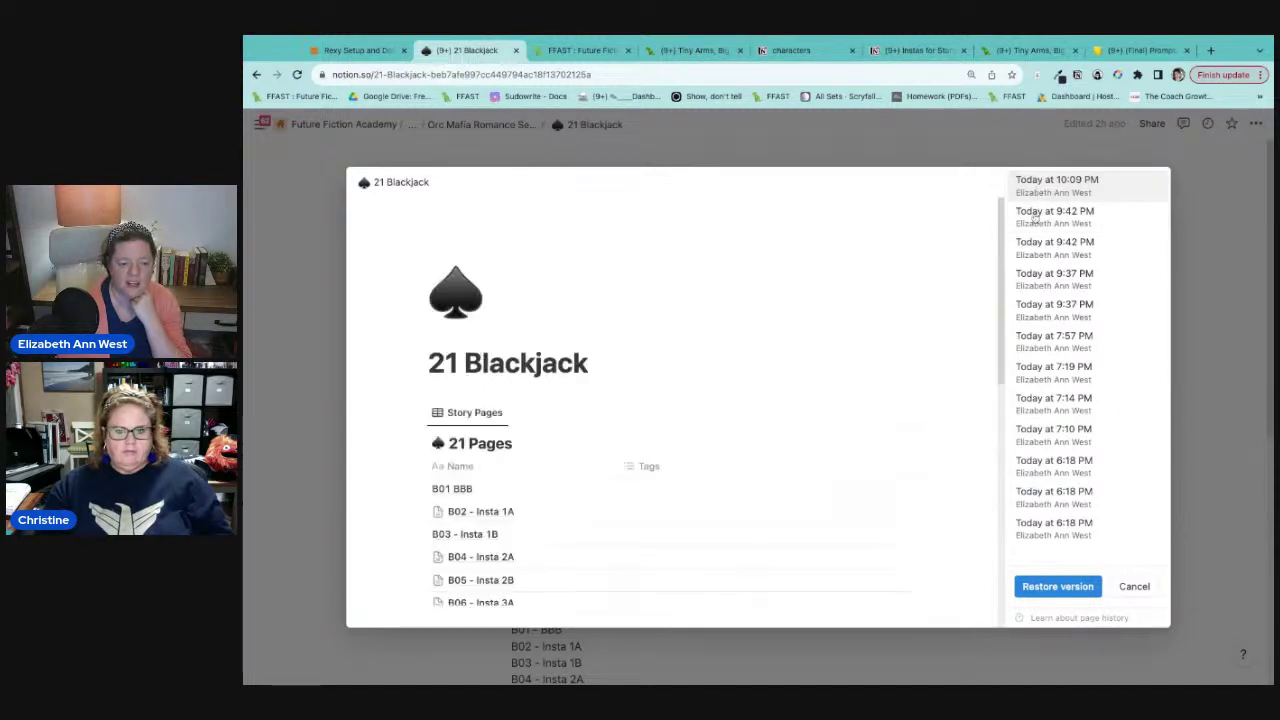
pyautogui.click(1134, 586)
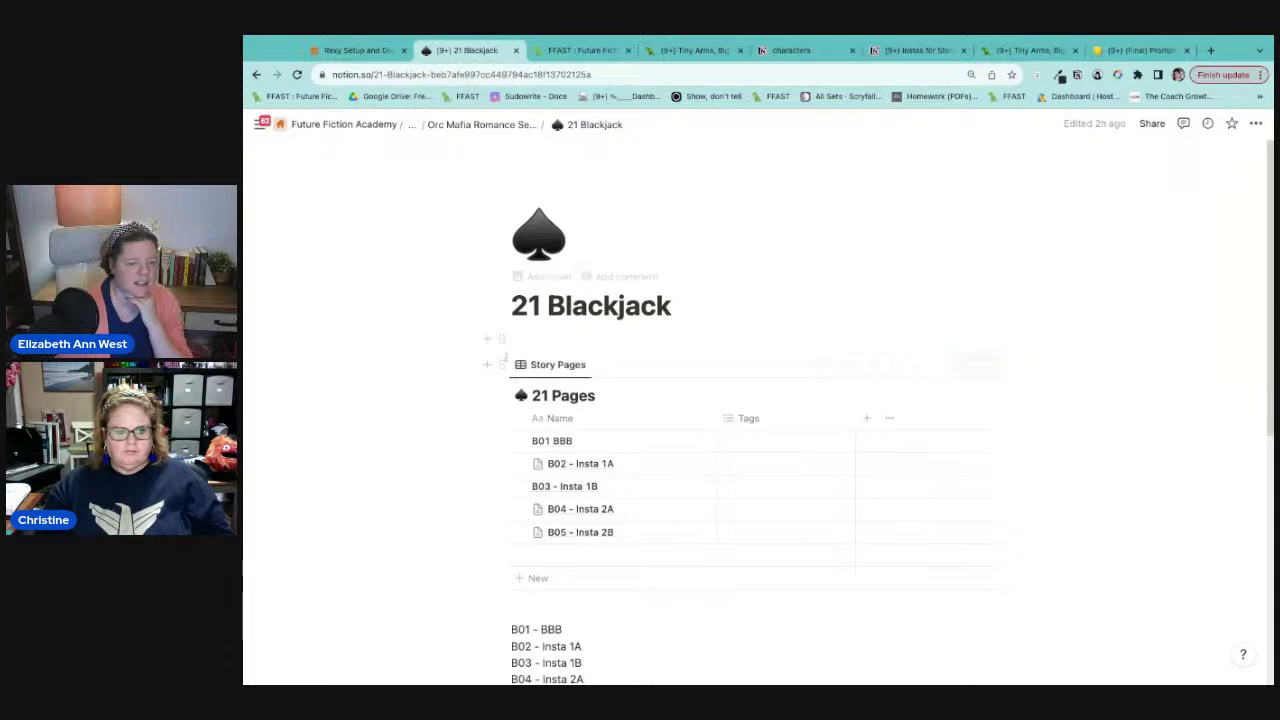
pyautogui.moveTo(262, 124)
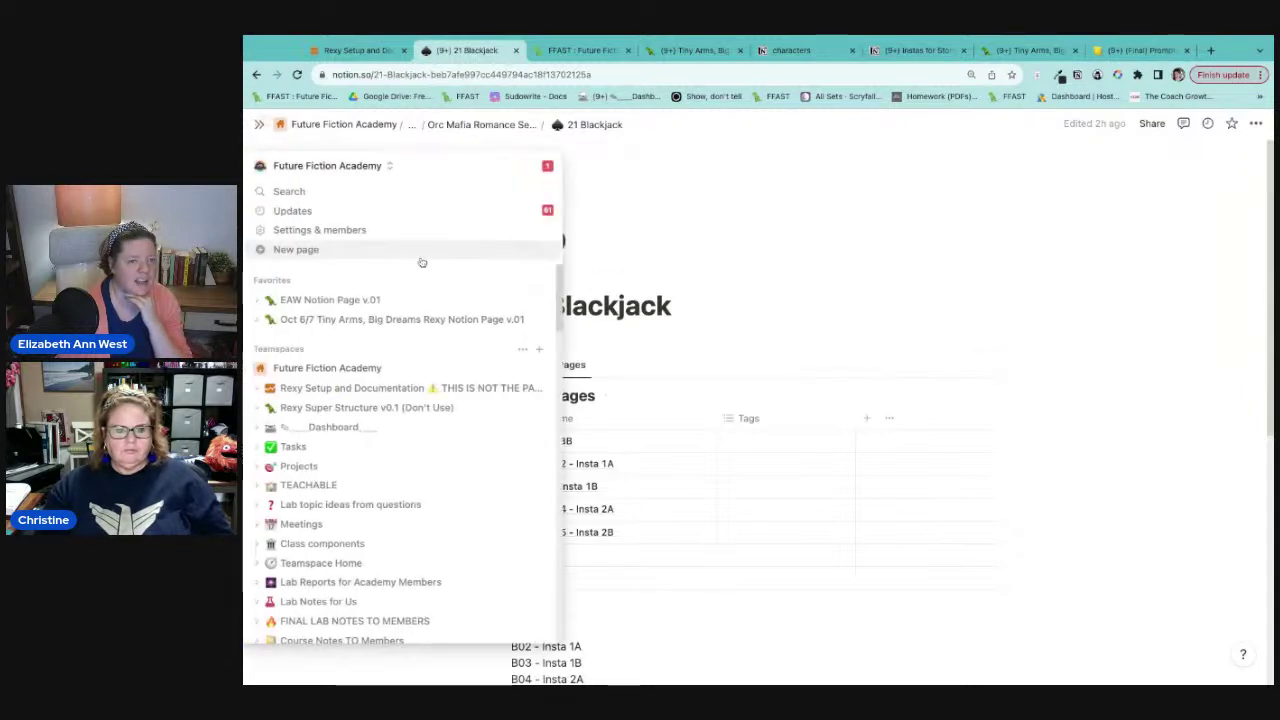
pyautogui.click(259, 124)
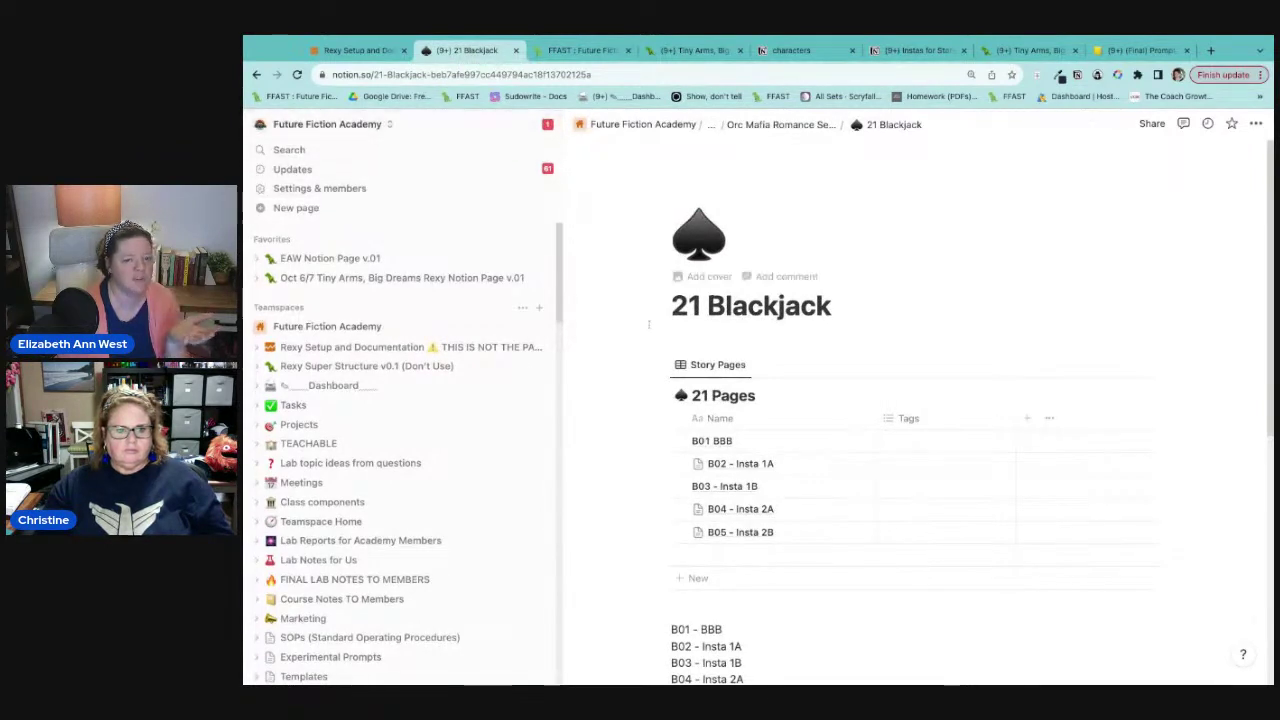
pyautogui.click(530, 125)
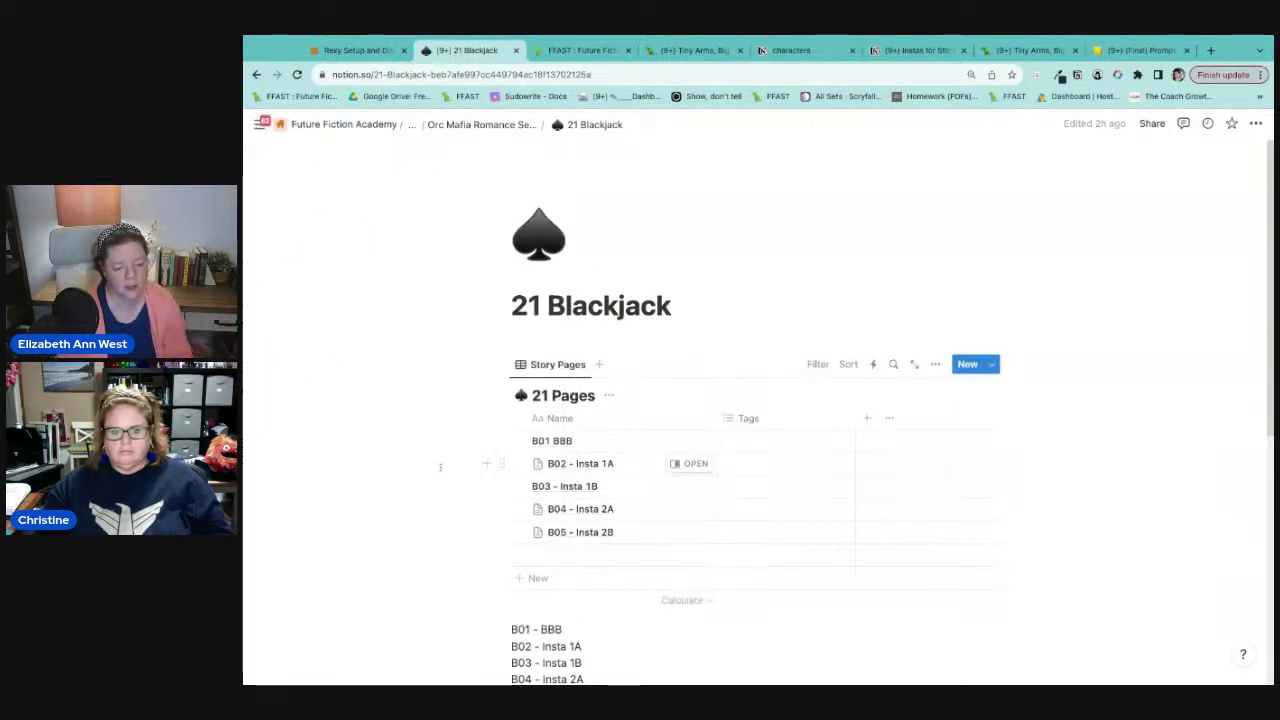
# Step: Duplicate the B02 - Insta 1A, B03 - Insta 1B, B04 - Insta 2A and B05 - Insta 2B rows in the 21 Pages table
pyautogui.moveTo(451, 472); pyautogui.dragTo(679, 540)
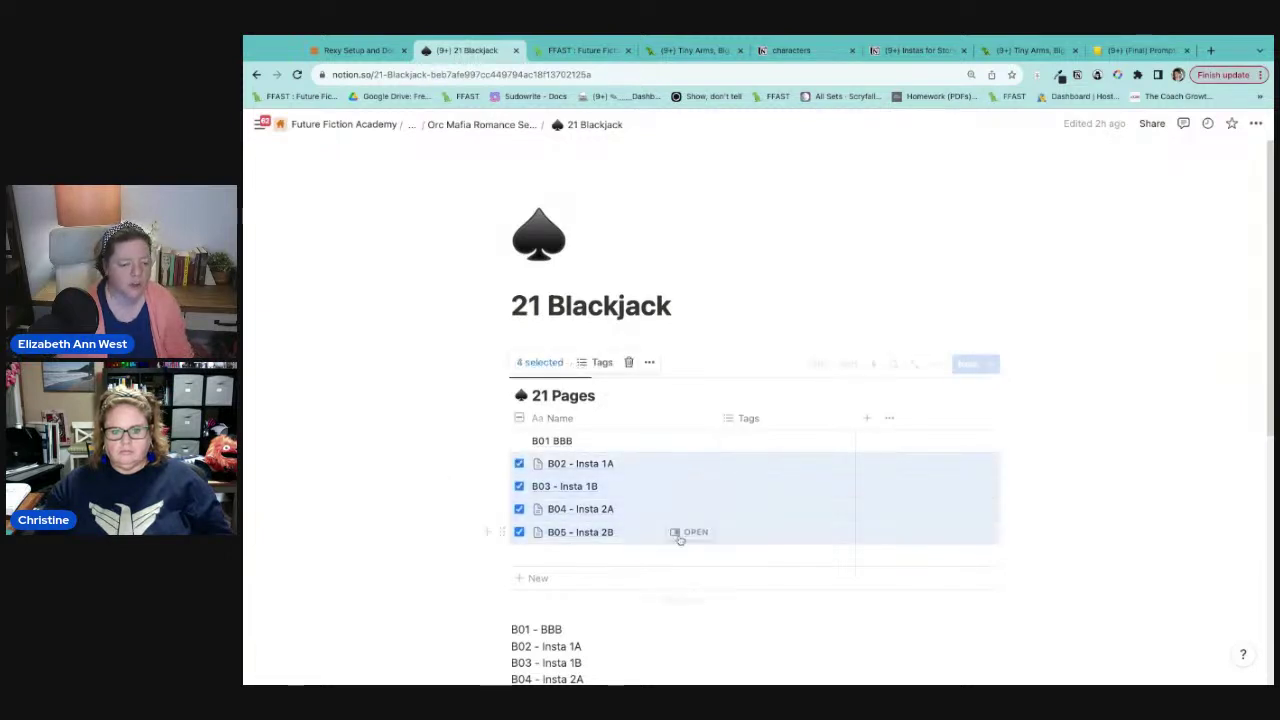
pyautogui.click(500, 463)
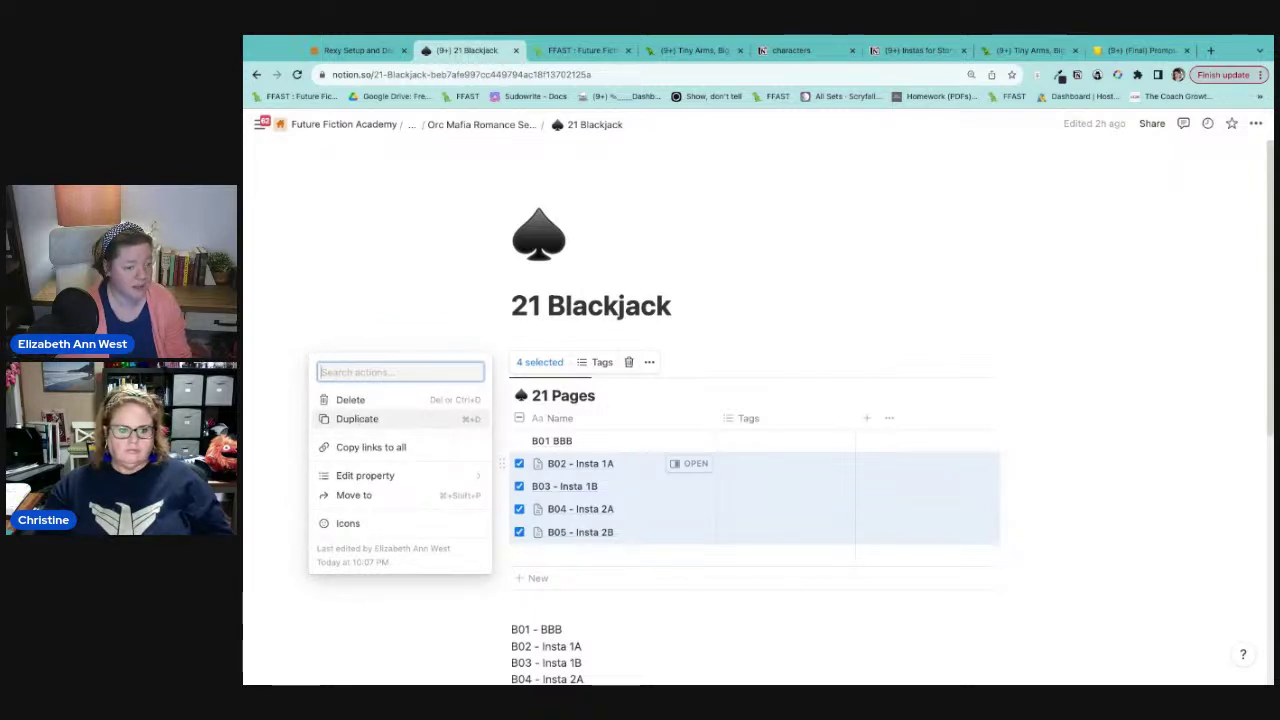
pyautogui.click(370, 421)
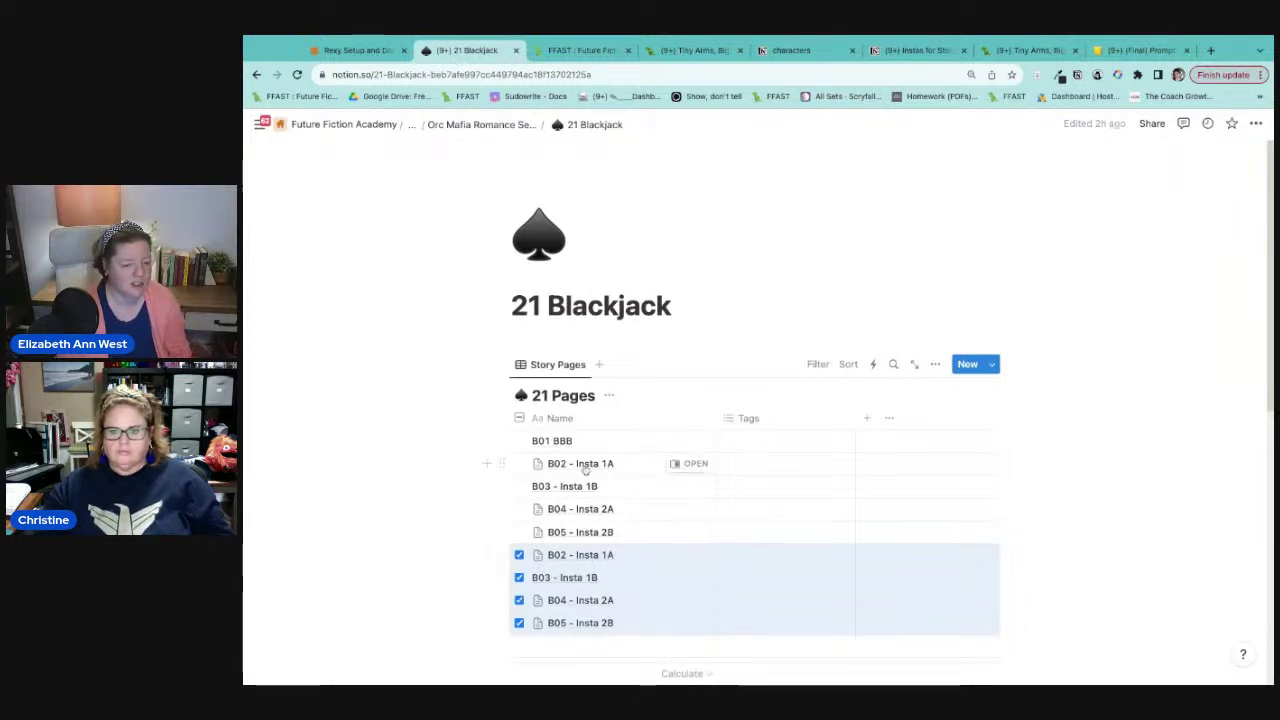
# Step: Open the duplicated B02 - Insta 1A page and retitle it "B026 - Insta 3A"
pyautogui.click(693, 558)
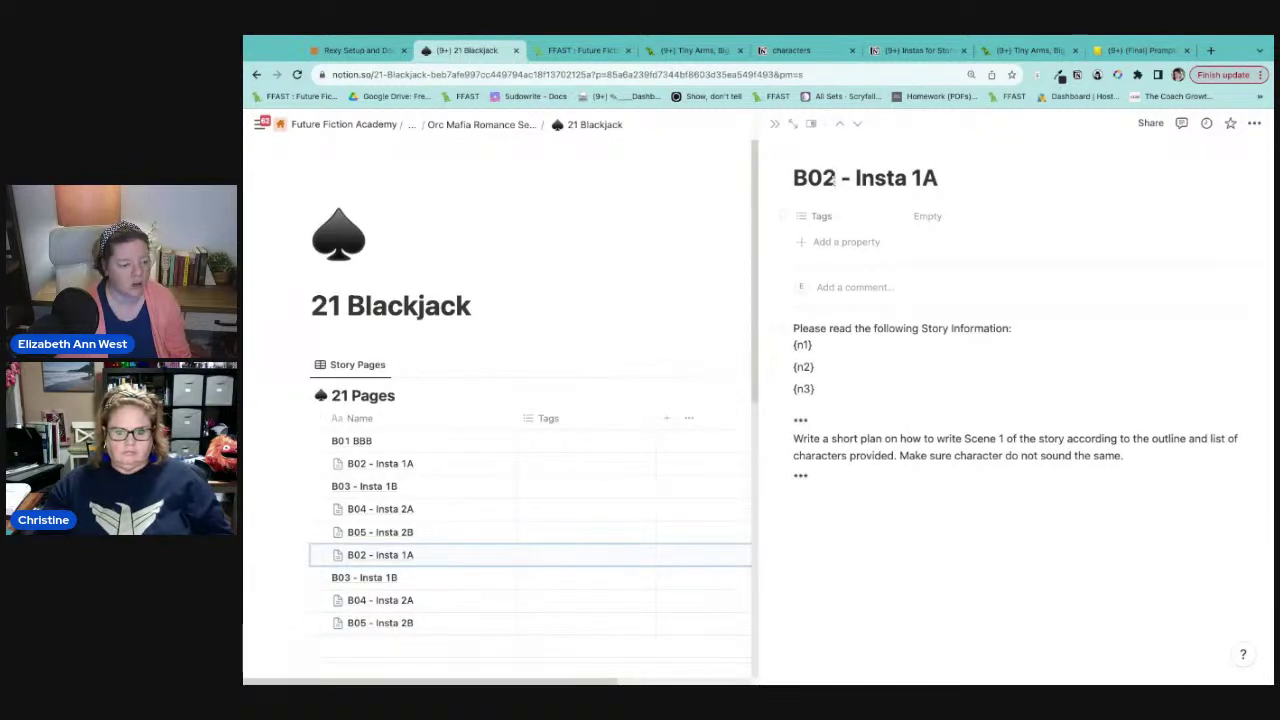
pyautogui.write('6')
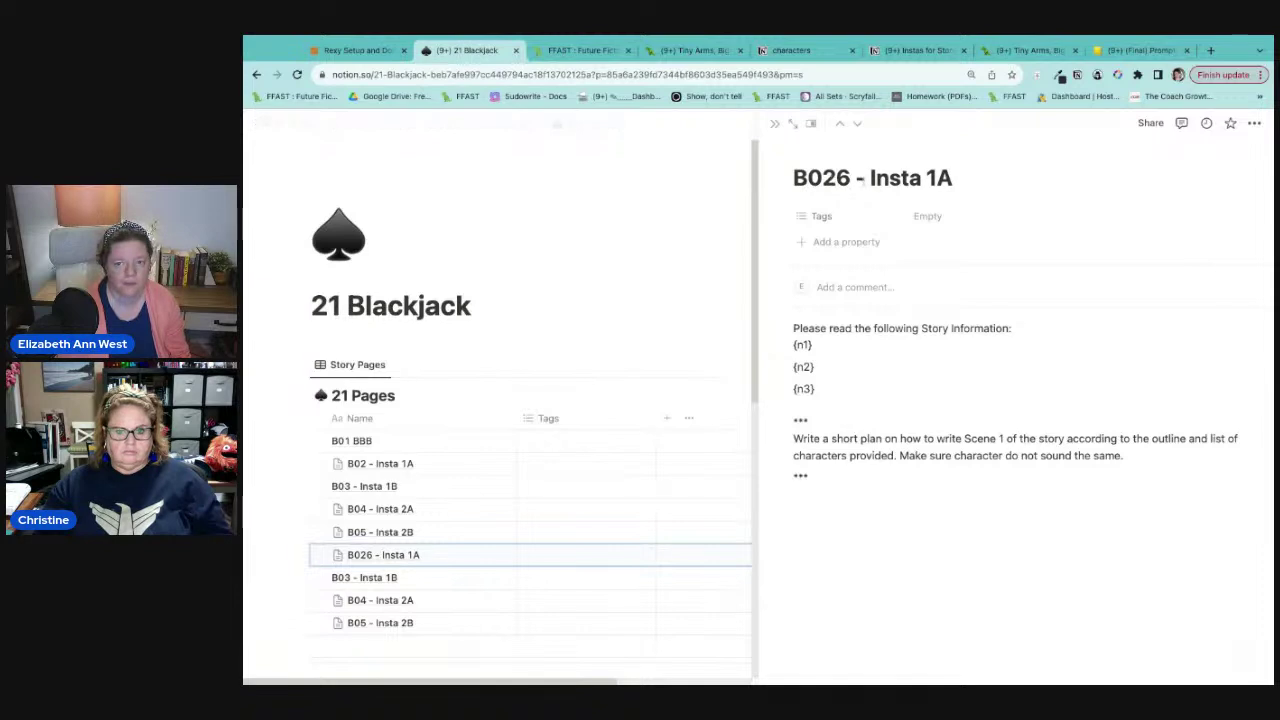
pyautogui.click(938, 178)
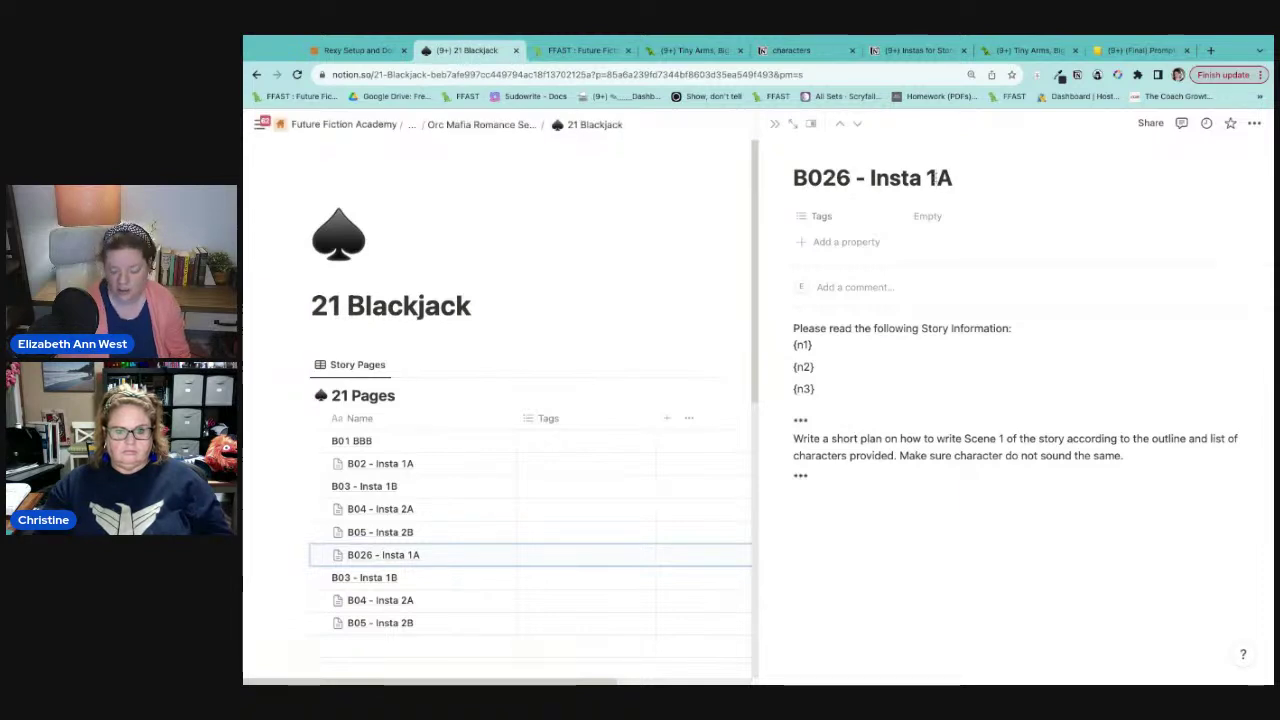
pyautogui.press('BackSpace')
pyautogui.write('3')
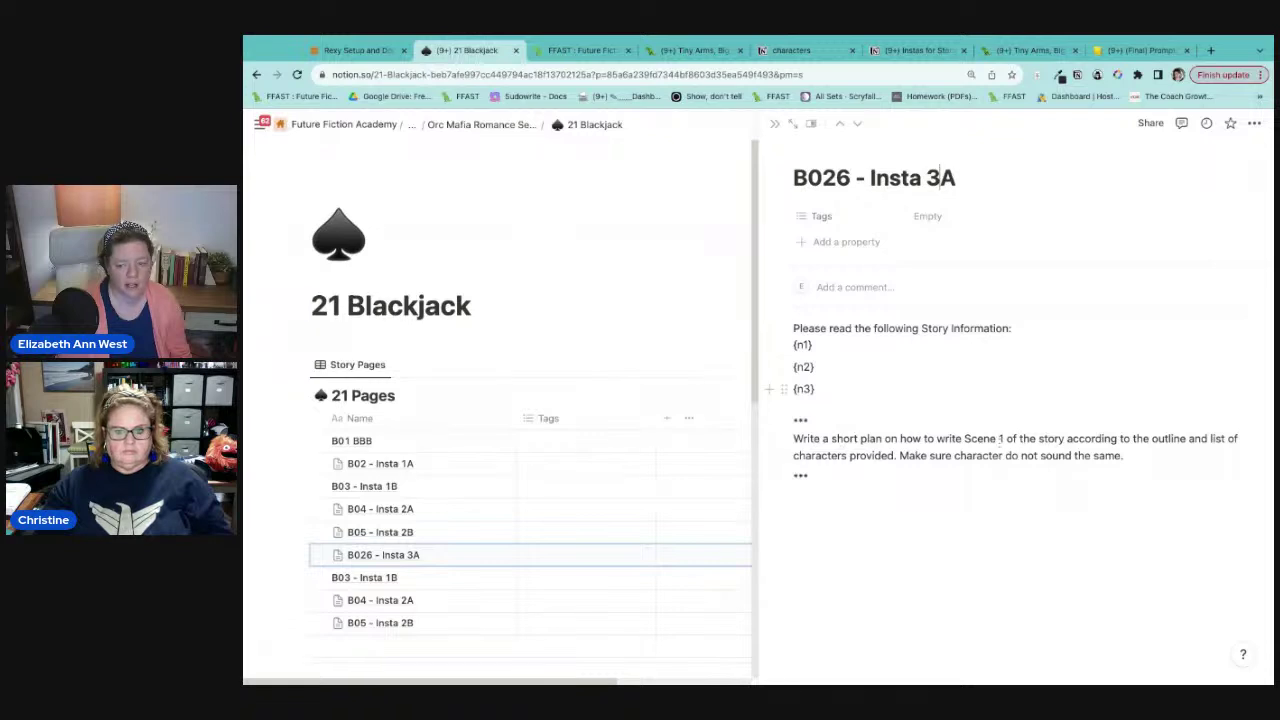
# Step: Change the scene number in the duplicated page's plan instruction to Scene 2
pyautogui.click(1002, 438)
pyautogui.press('BackSpace')
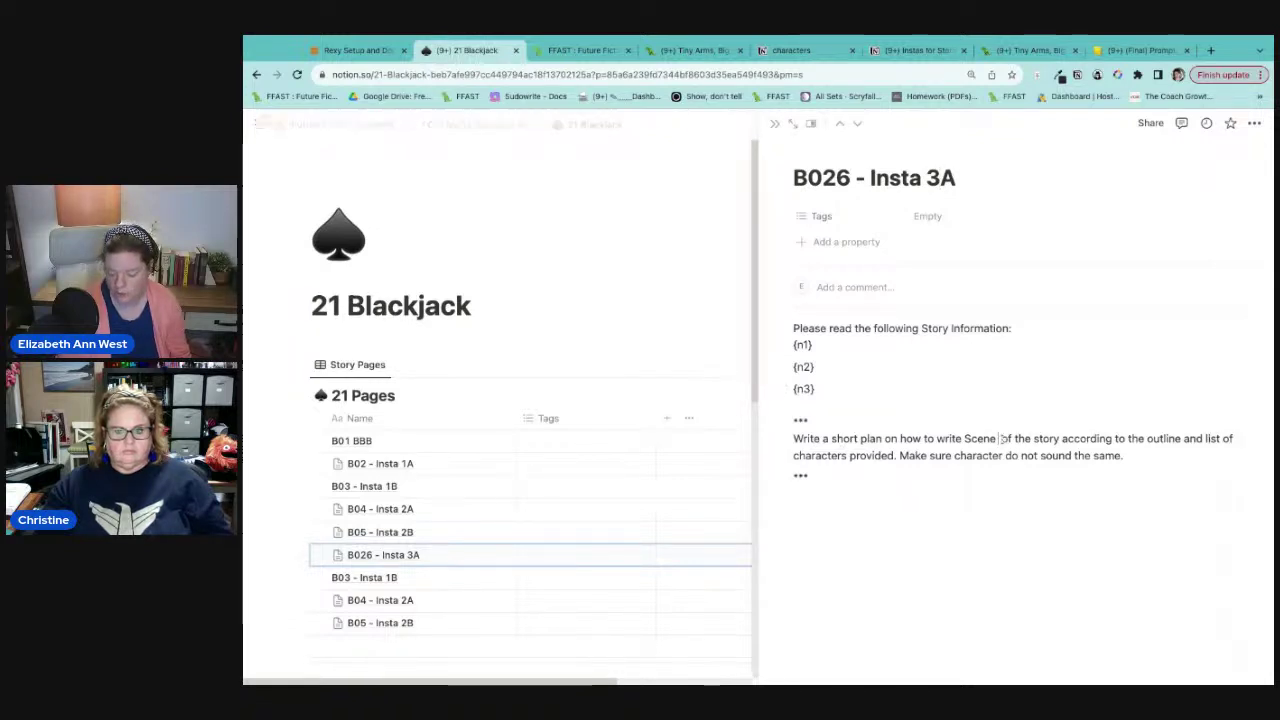
pyautogui.write('2')
pyautogui.click(946, 405)
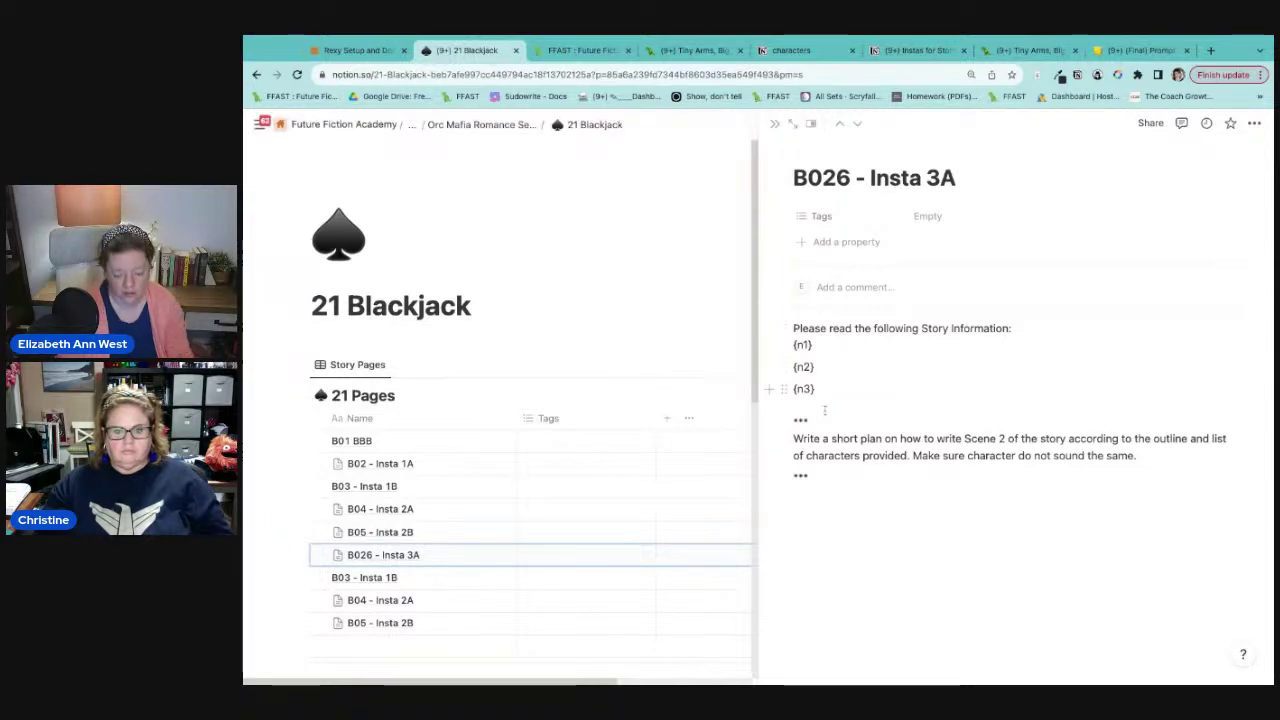
# Step: Add the line "and also the story so far below THEN" under {n3} on the B026 - Insta 3A page
pyautogui.write('and also the')
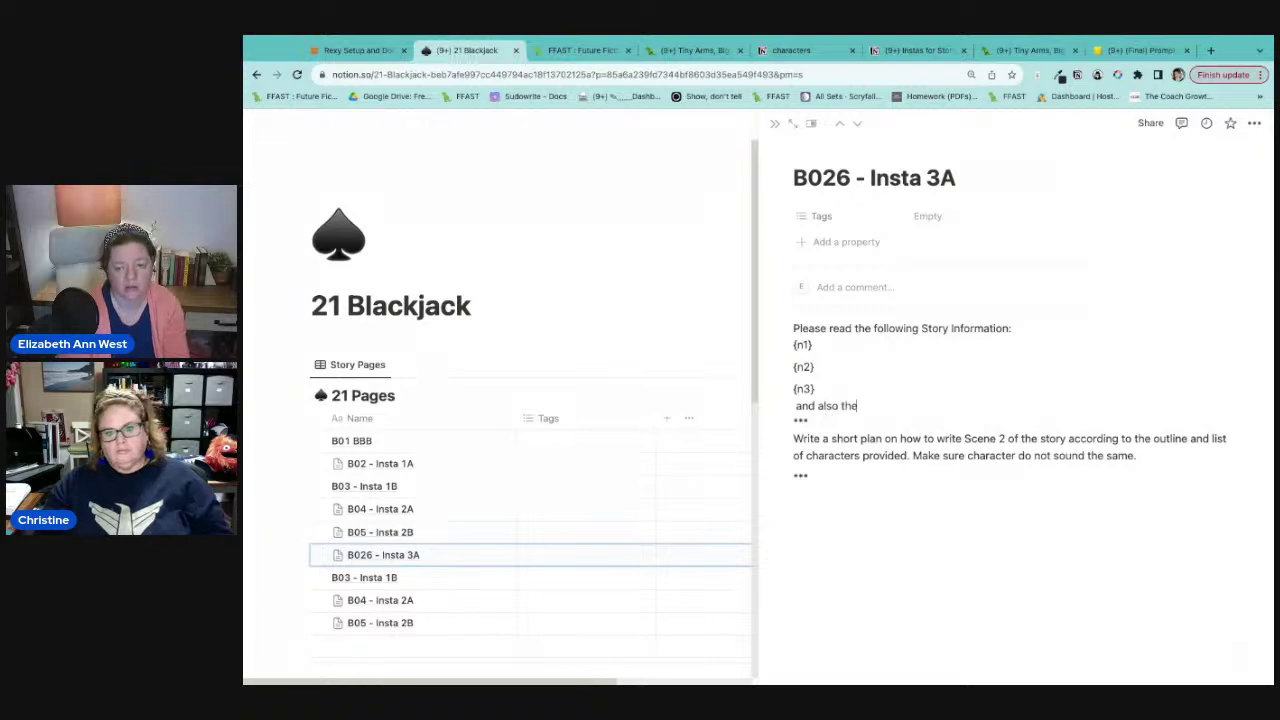
pyautogui.write(' storyu')
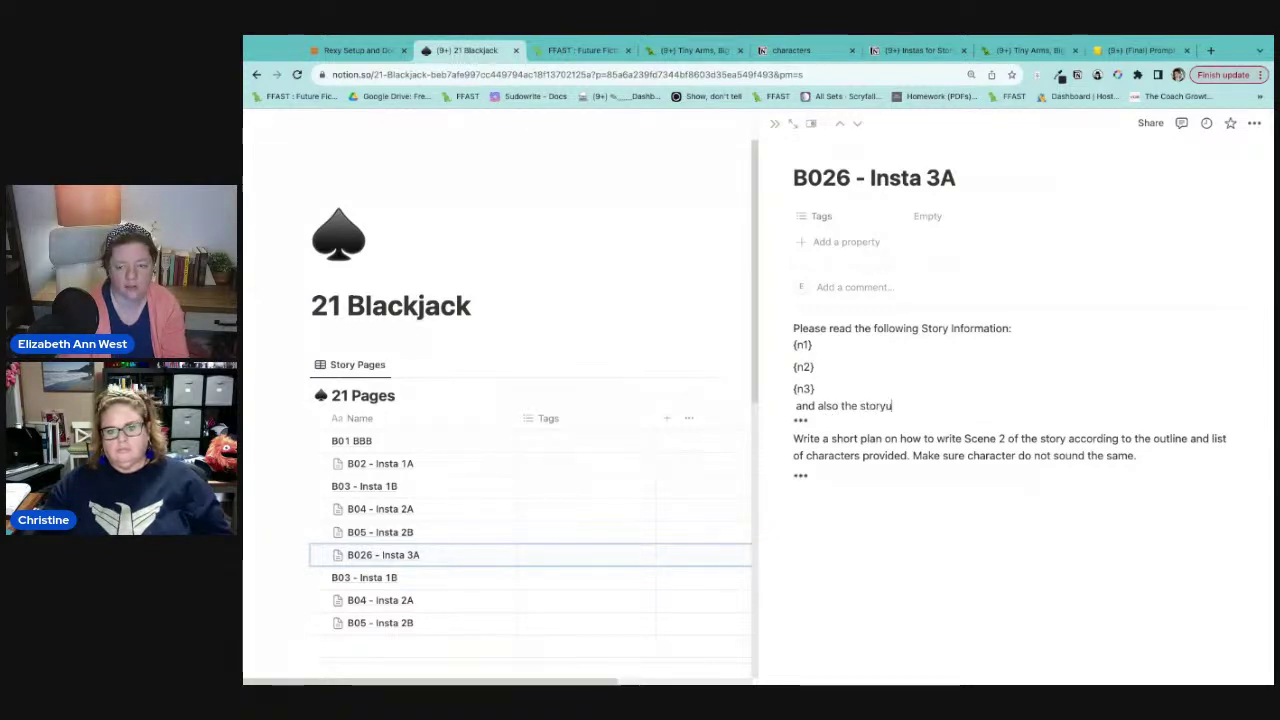
pyautogui.press('BackSpace')
pyautogui.write(' so')
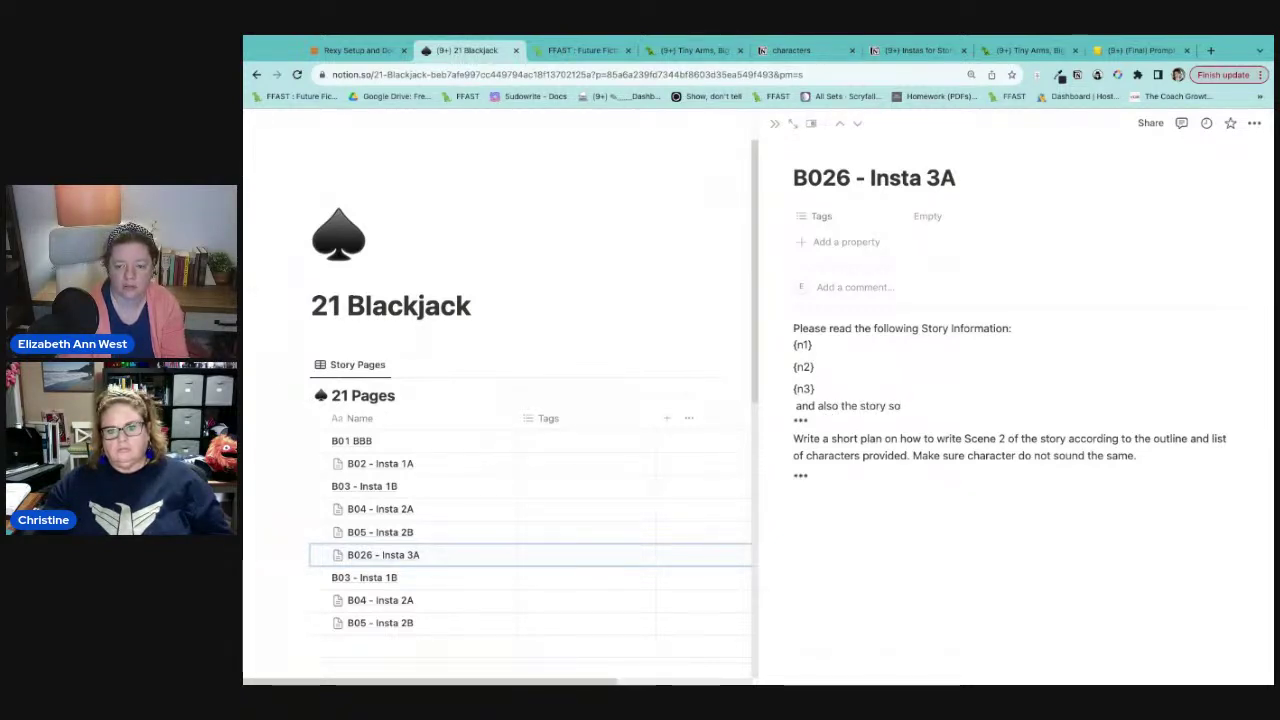
pyautogui.write(' far b')
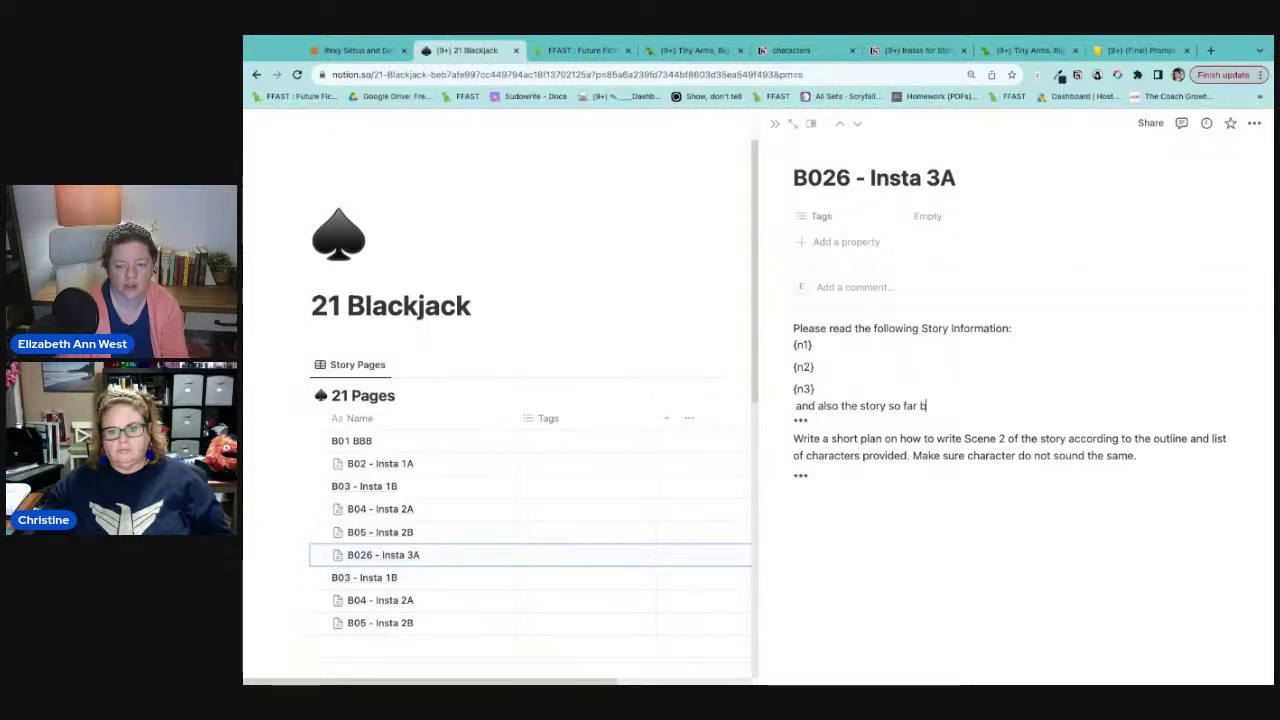
pyautogui.write('leo')
pyautogui.press('BackSpace')
pyautogui.press('BackSpace')
pyautogui.press('BackSpace')
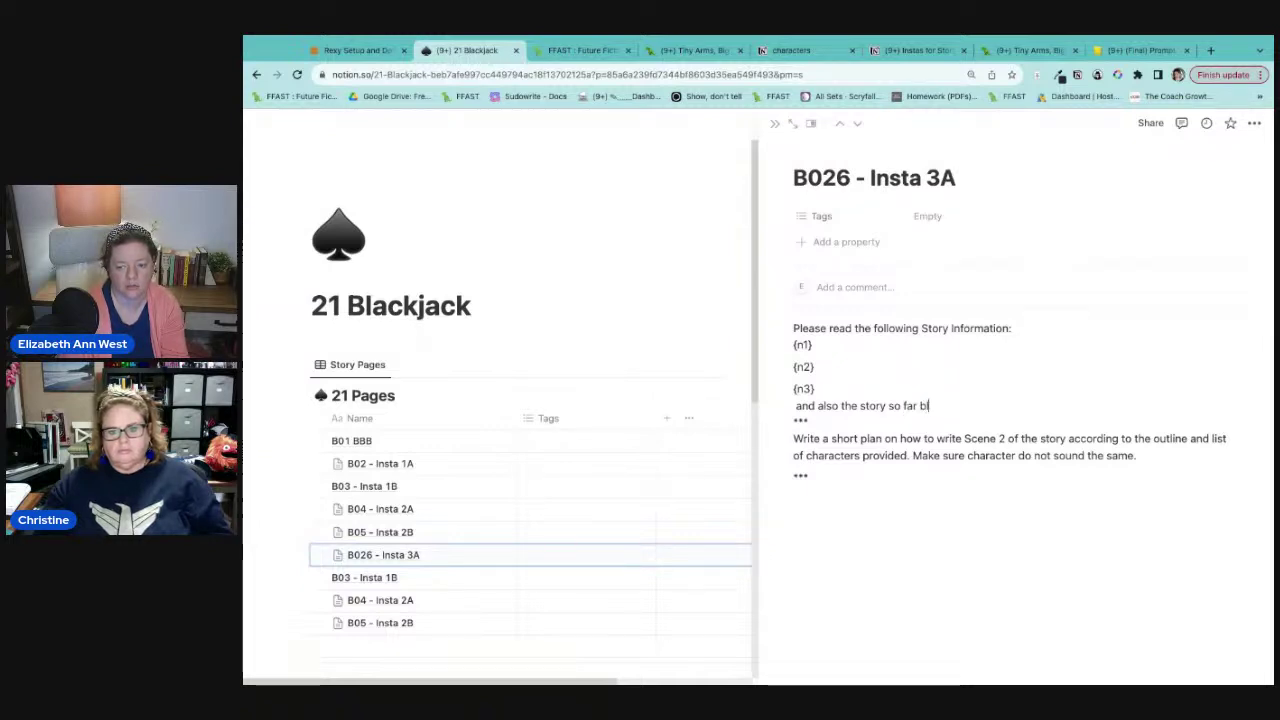
pyautogui.press('BackSpace')
pyautogui.press('BackSpace')
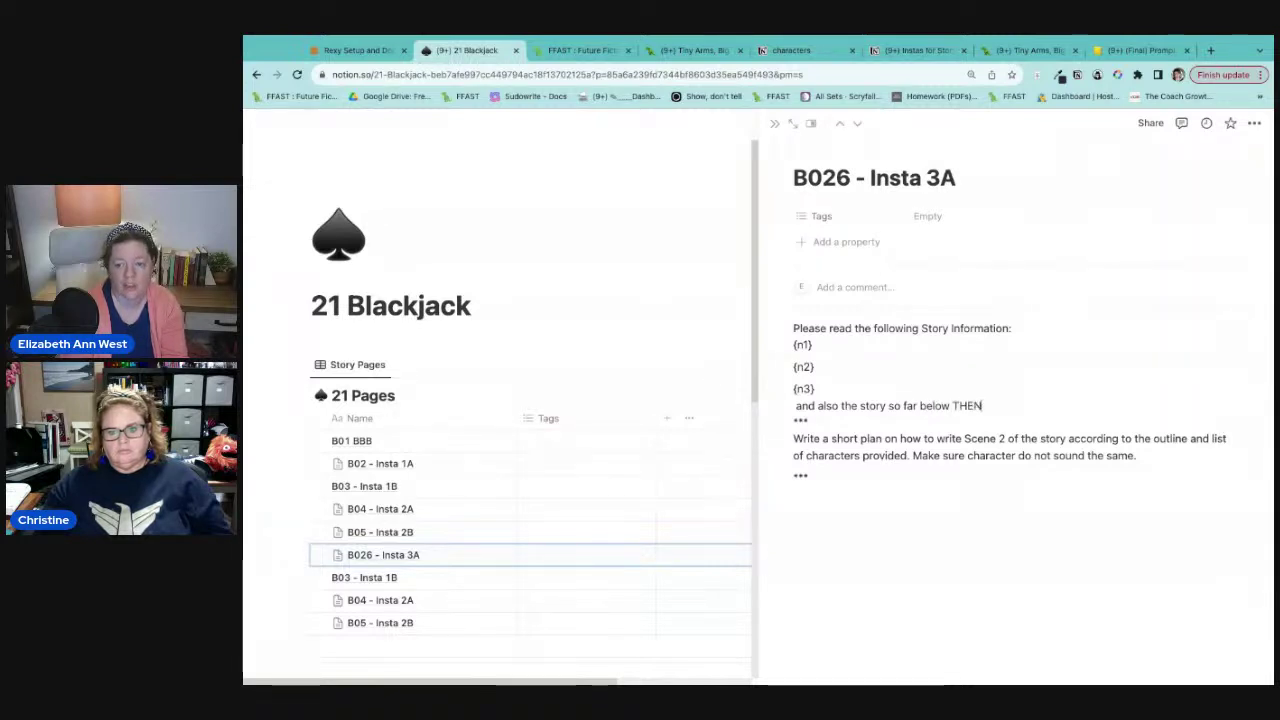
pyautogui.click(409, 580)
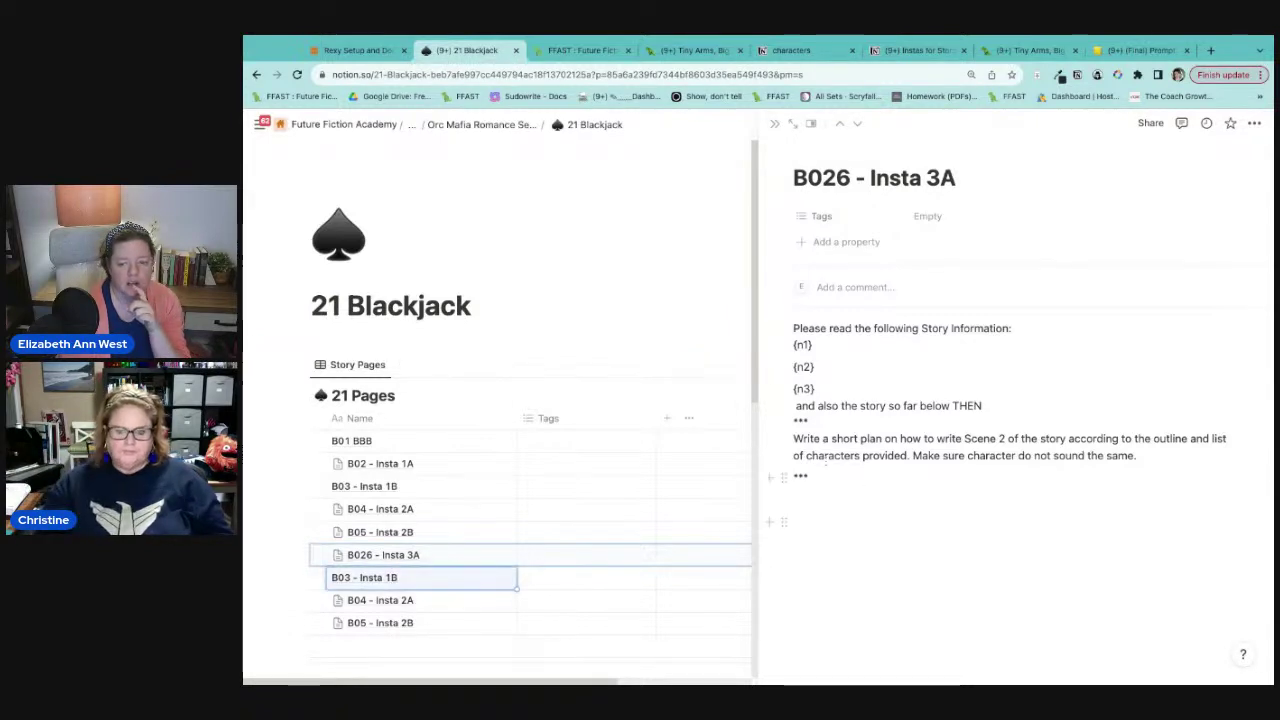
pyautogui.click(850, 475)
pyautogui.hotkey('shift', 'Up')
pyautogui.hotkey('shift', 'Up')
pyautogui.hotkey('shift', 'Up')
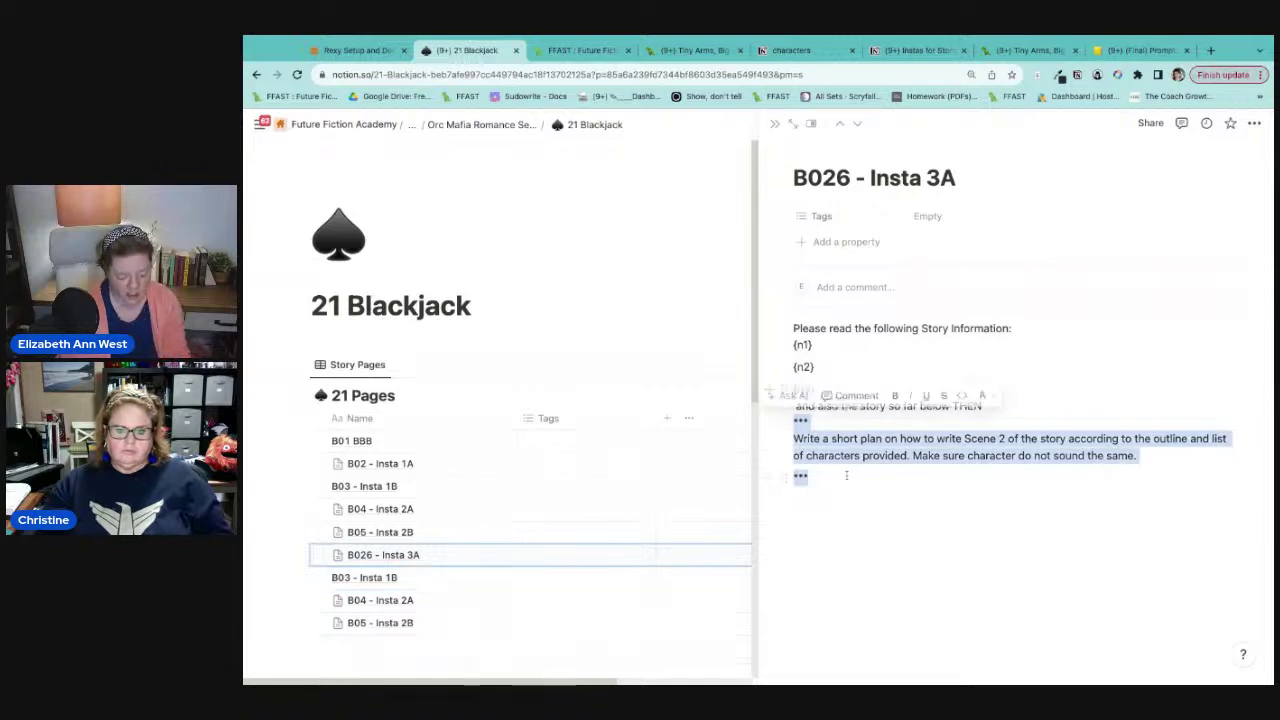
pyautogui.press('BackSpace')
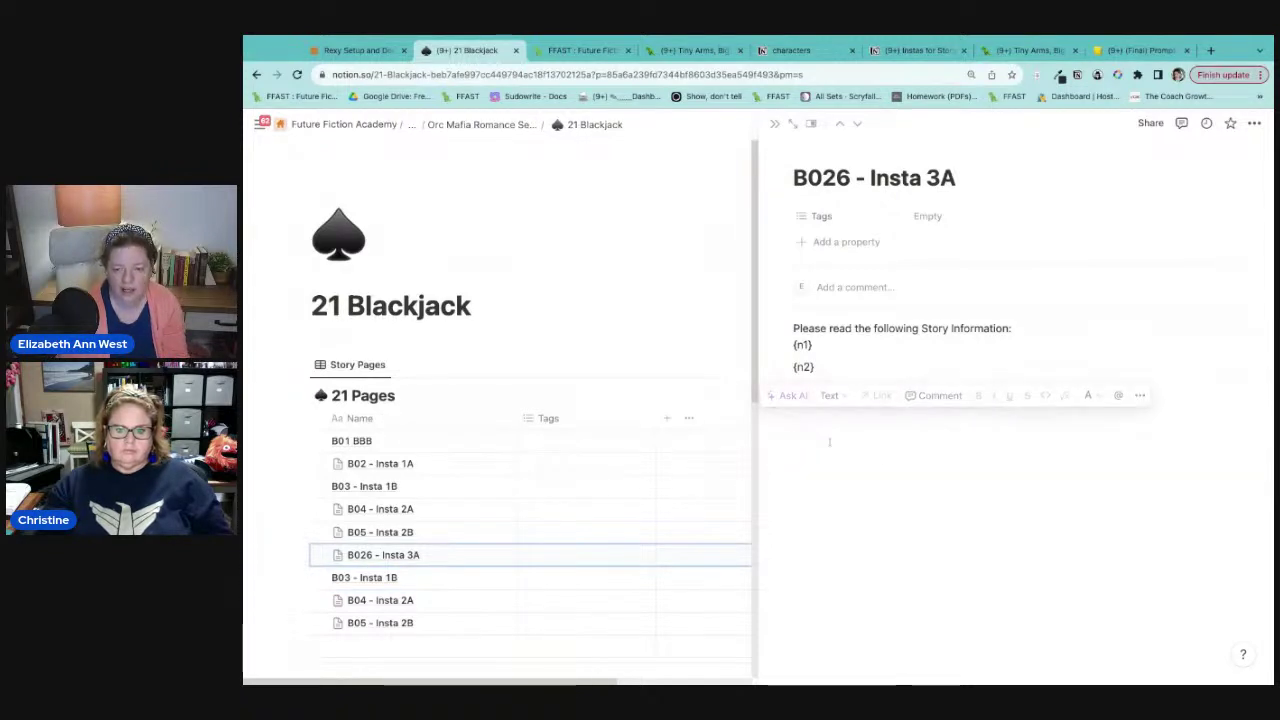
pyautogui.hotkey('ctrl', 'z')
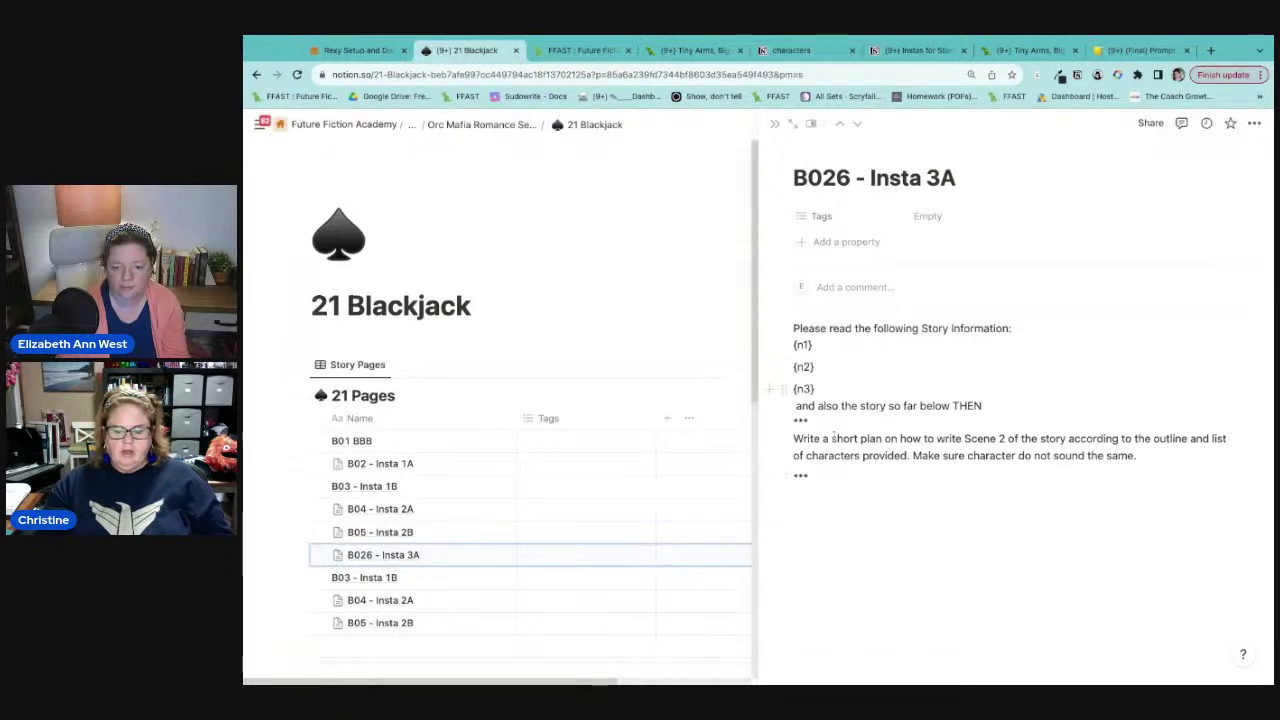
# Step: Cut the Scene 2 plan instruction and its surrounding asterisk lines from the B026 - Insta 3A page
pyautogui.hotkey('shift', 'Up')
pyautogui.hotkey('shift', 'Up')
pyautogui.hotkey('shift', 'Up')
pyautogui.hotkey('shift', 'Up')
pyautogui.hotkey('ctrl', 'c')
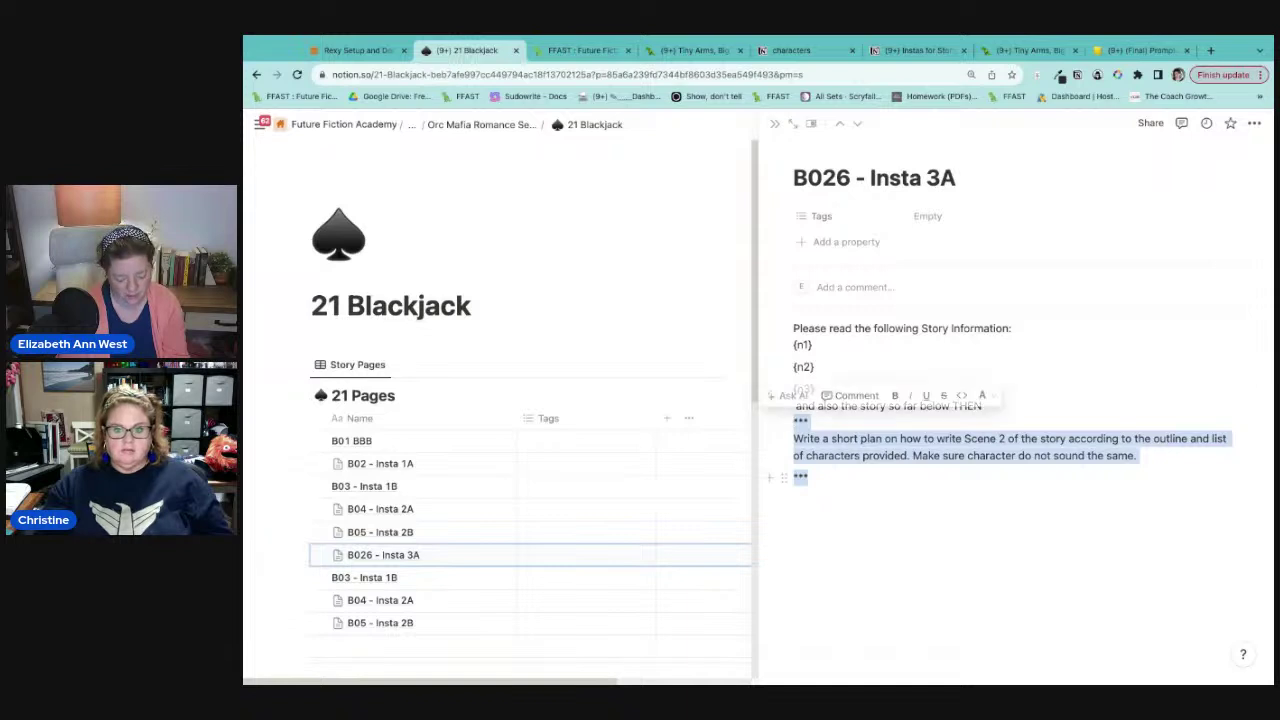
pyautogui.press('BackSpace')
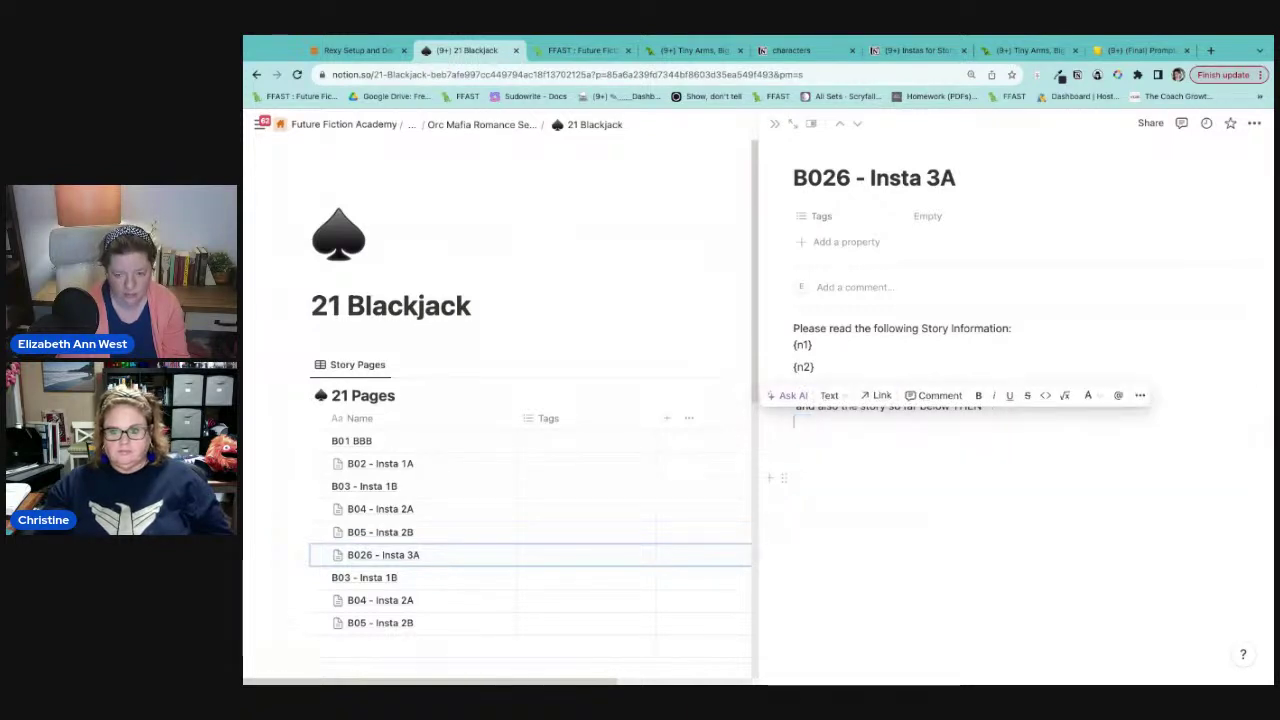
# Step: Correct the B026 - Insta 3A page title to "B06 - Insta 3A"
pyautogui.click(418, 581)
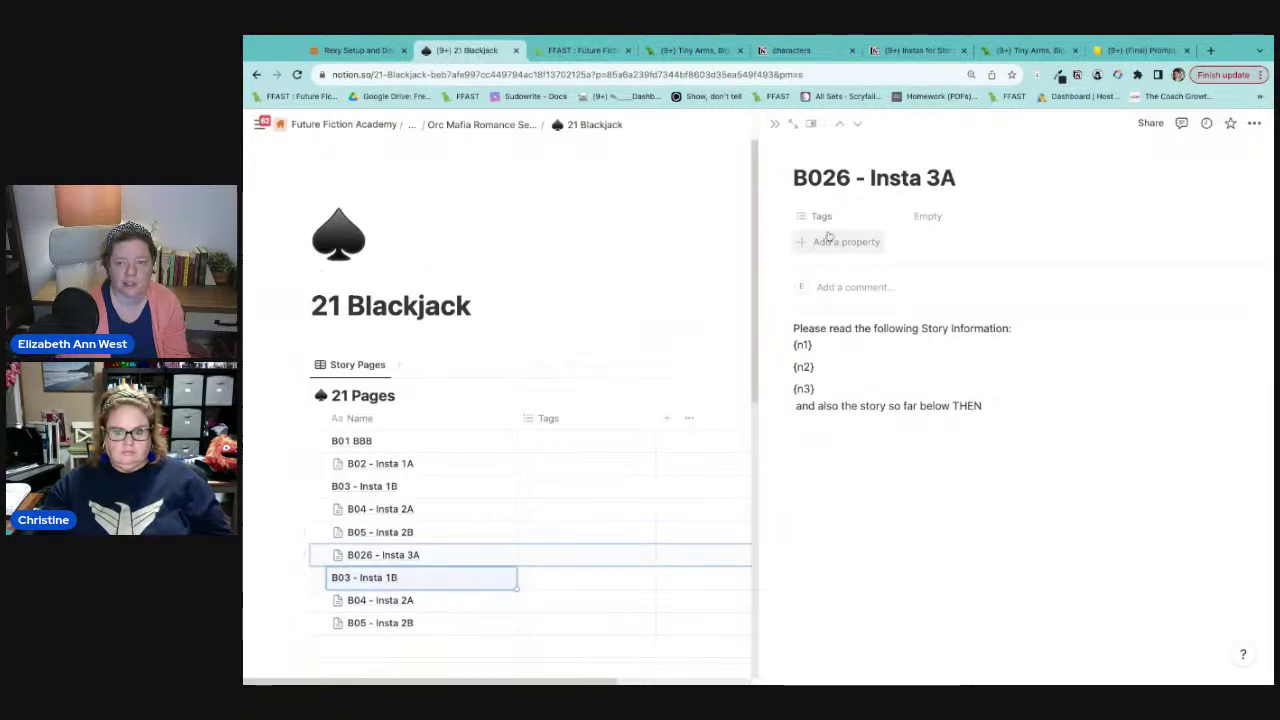
pyautogui.click(835, 178)
pyautogui.press('BackSpace')
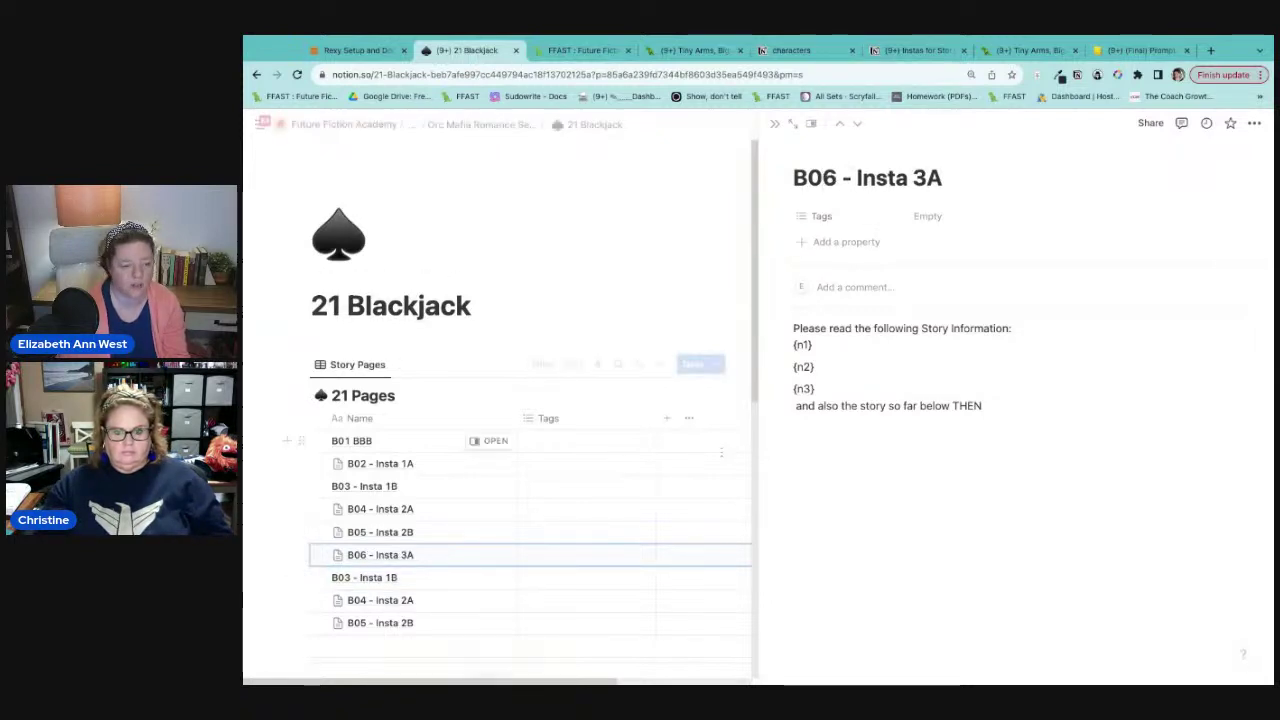
# Step: Retitle the duplicated B03 - Insta 1B page "B07 - Insta 3B" and paste the cut Scene 2 plan instruction into its body
pyautogui.click(488, 578)
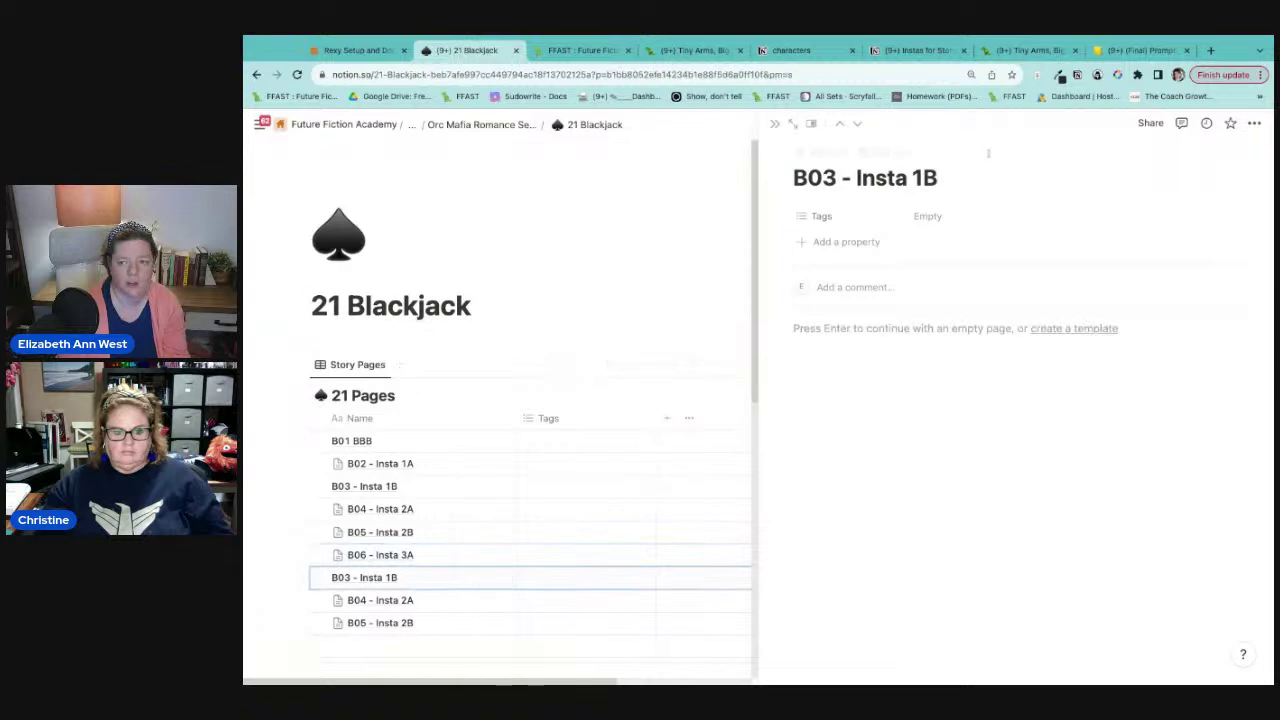
pyautogui.click(926, 178)
pyautogui.press('BackSpace')
pyautogui.write('3')
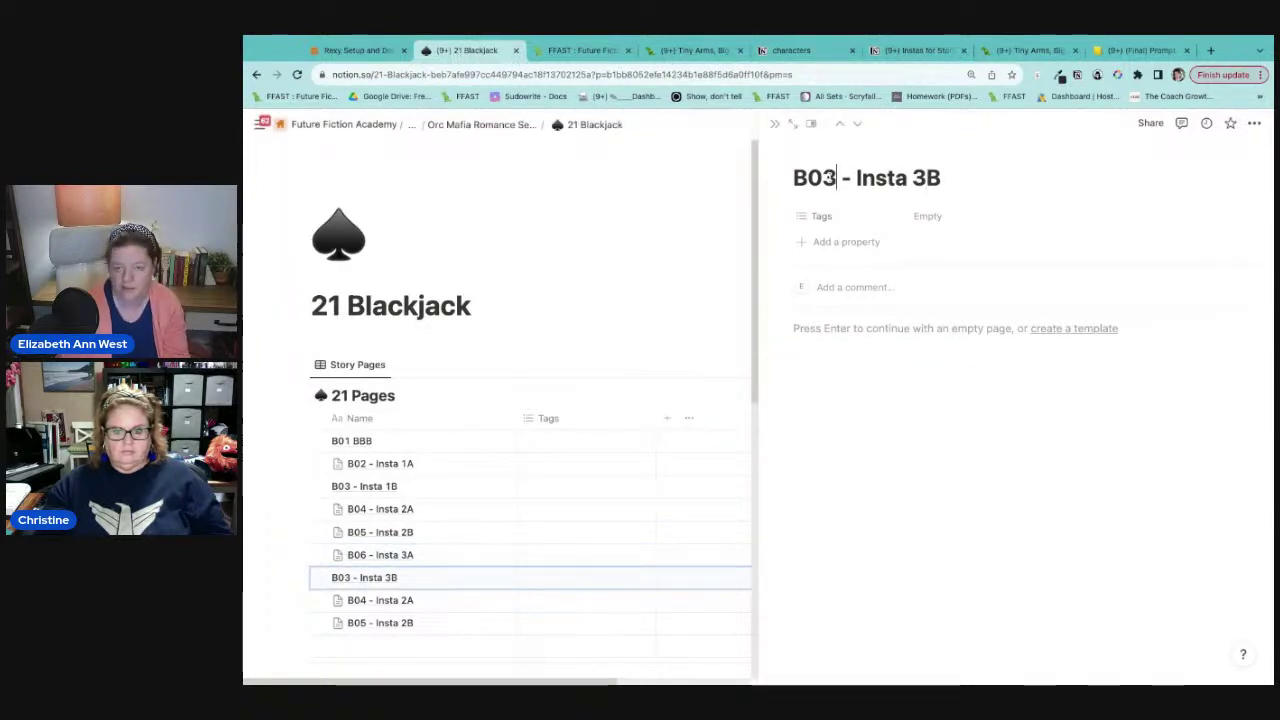
pyautogui.press('BackSpace')
pyautogui.write('7')
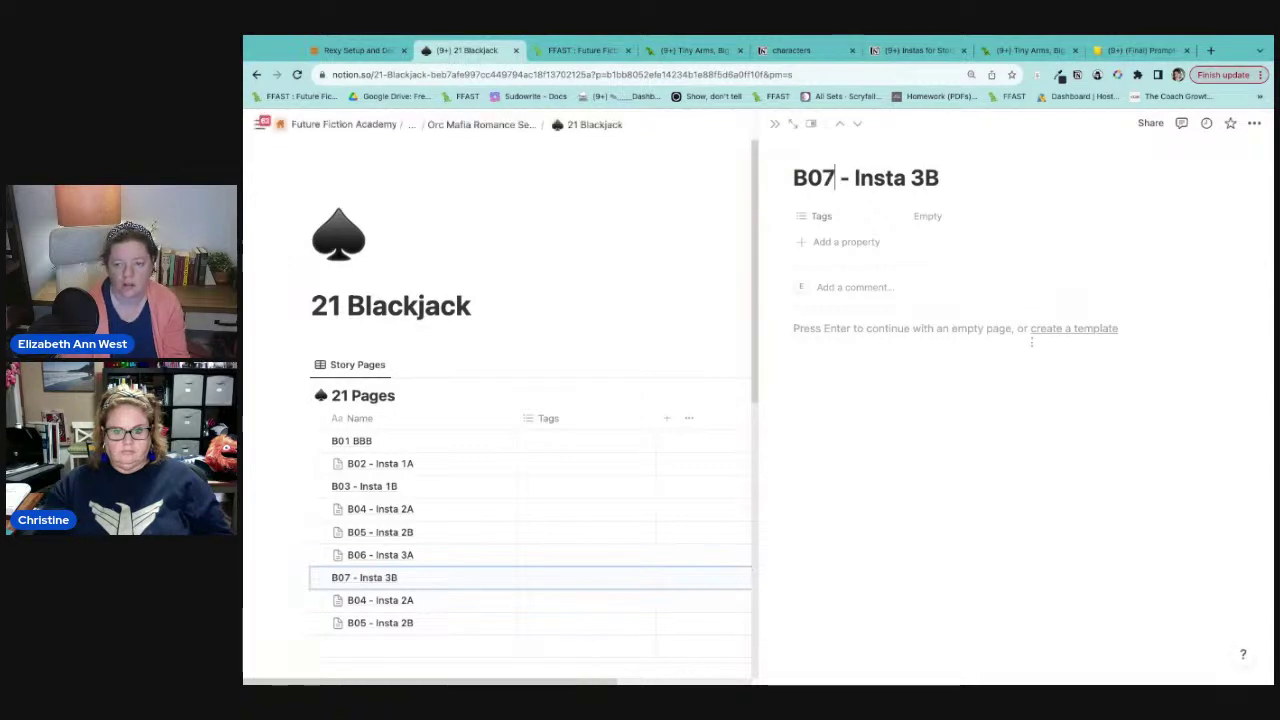
pyautogui.press('Return')
pyautogui.hotkey('ctrl', 'v')
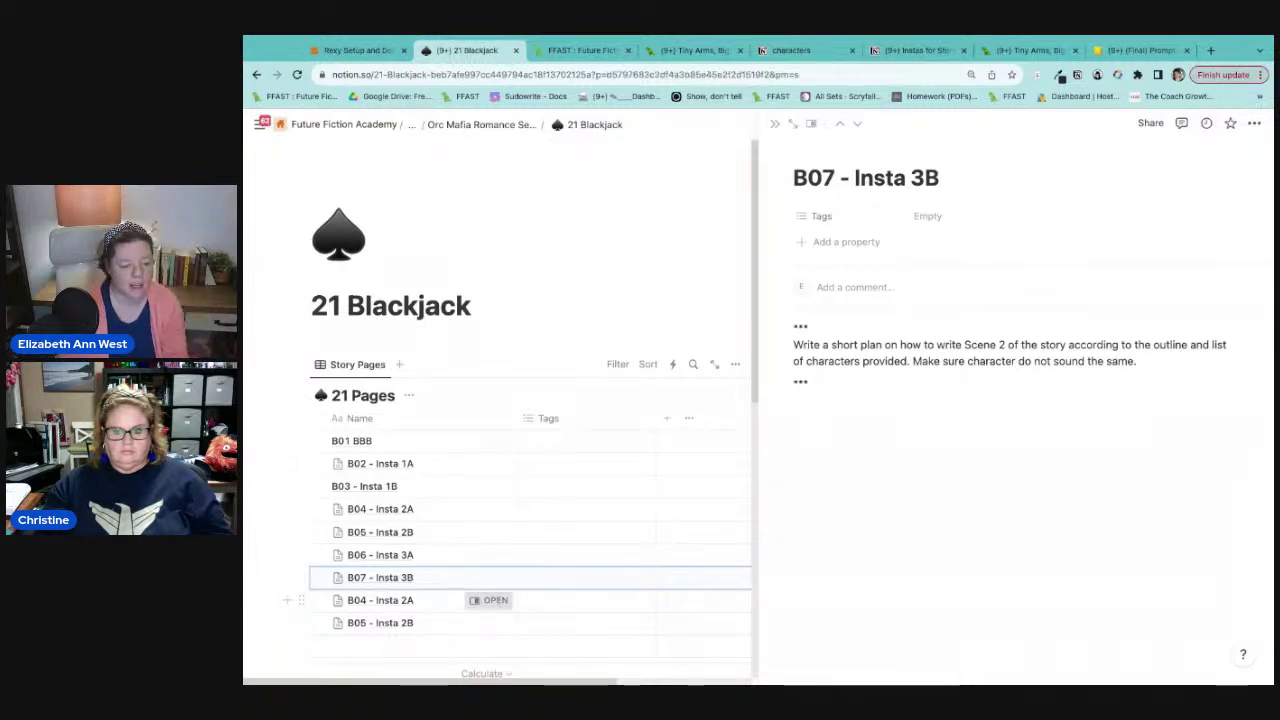
# Step: Open the duplicated B04 - Insta 2A page and add "Then read the story so far and the plan" below {n3}
pyautogui.click(497, 601)
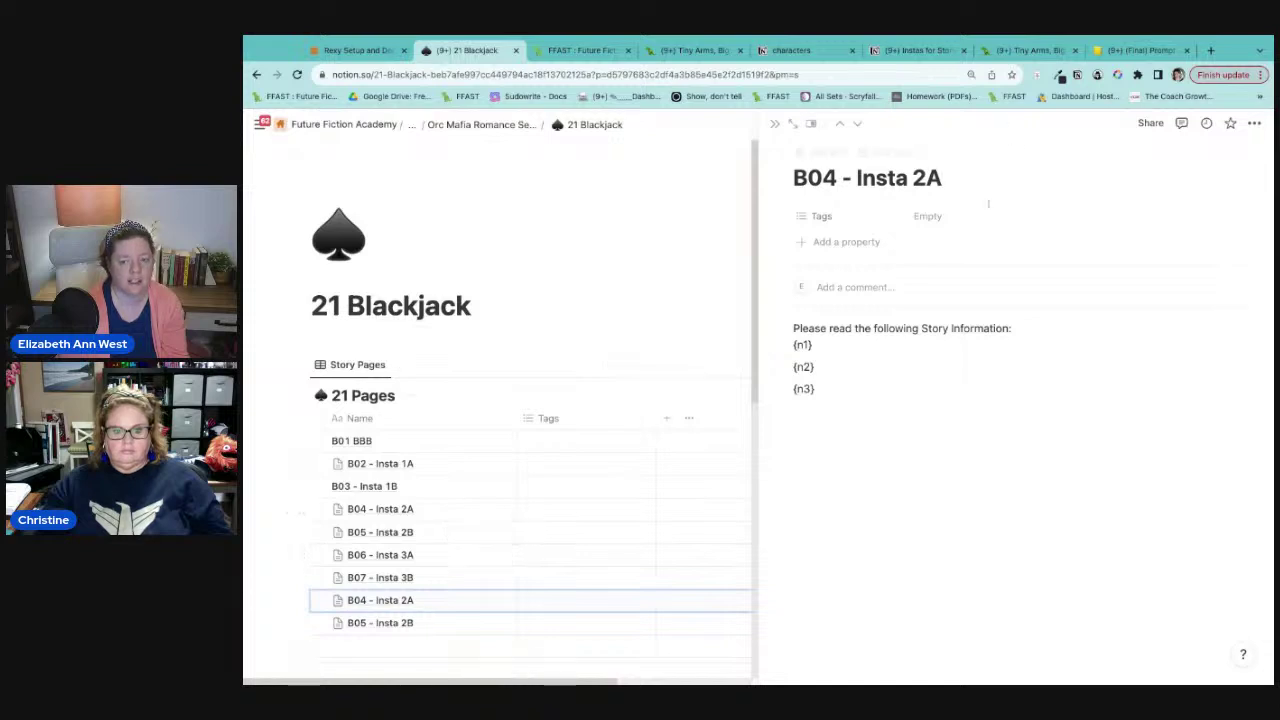
pyautogui.click(841, 464)
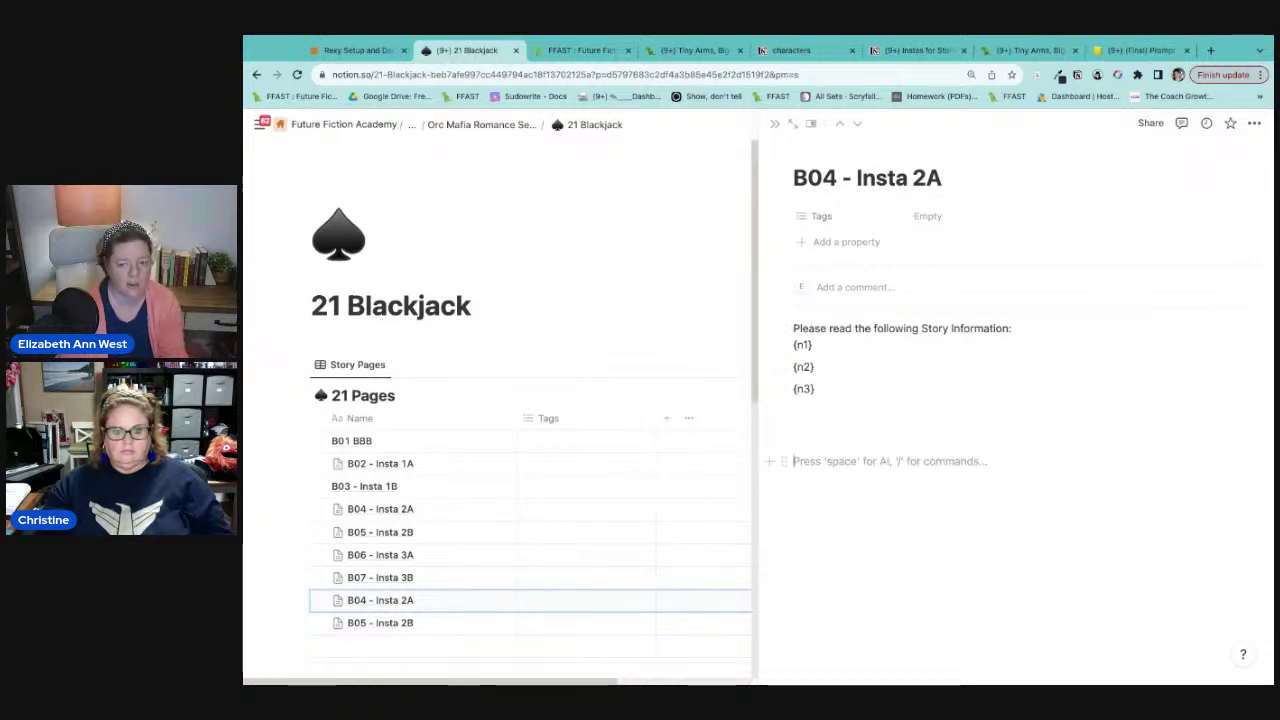
pyautogui.click(826, 413)
pyautogui.write('Then read')
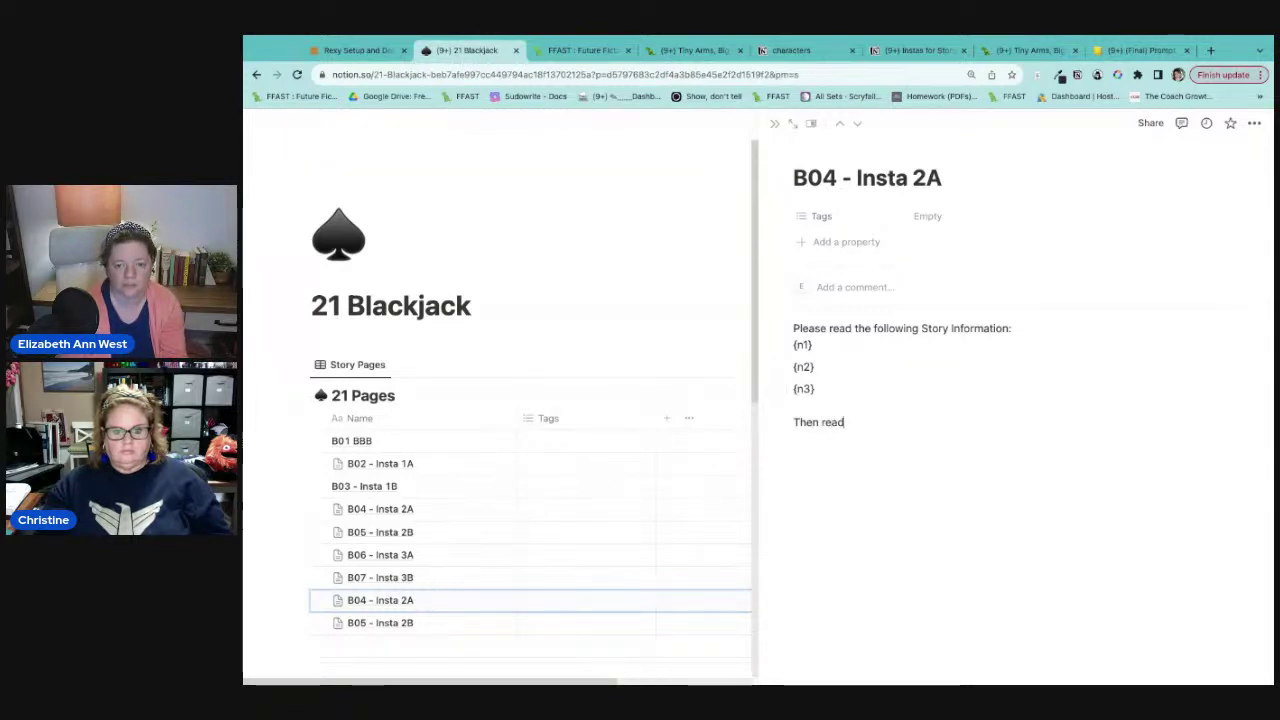
pyautogui.write(' the story so f')
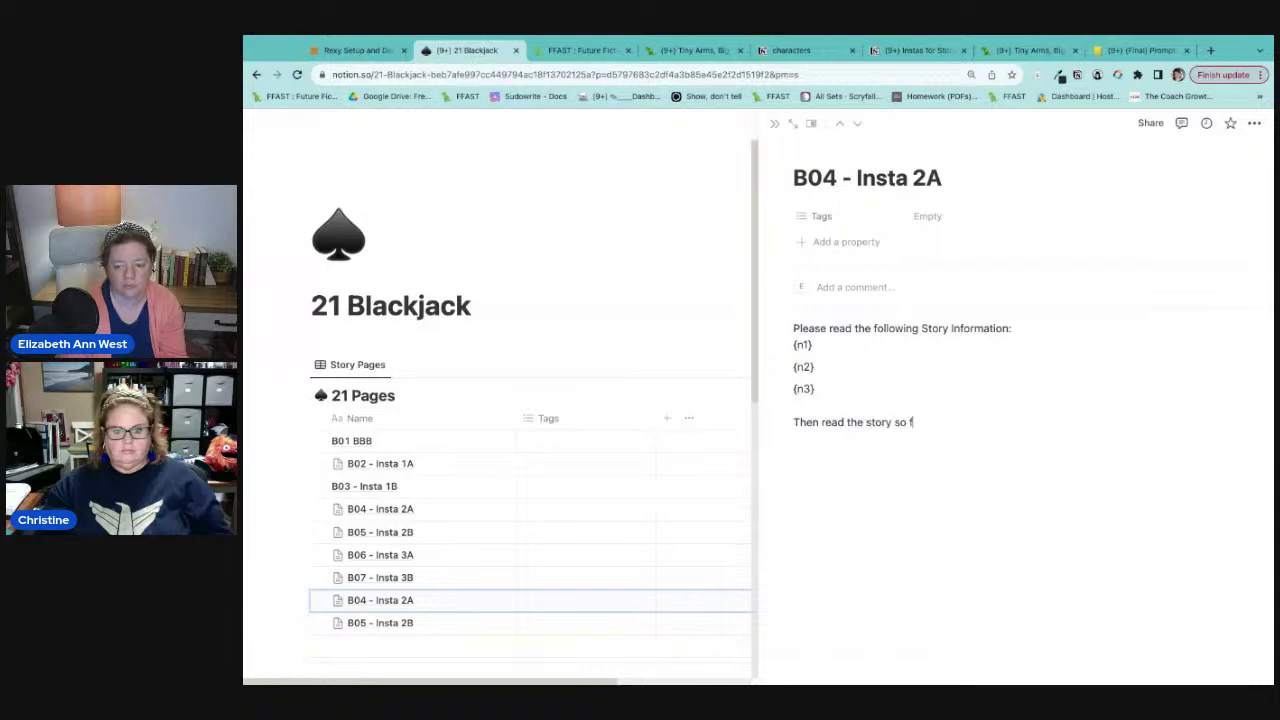
pyautogui.write('ar and the plan')
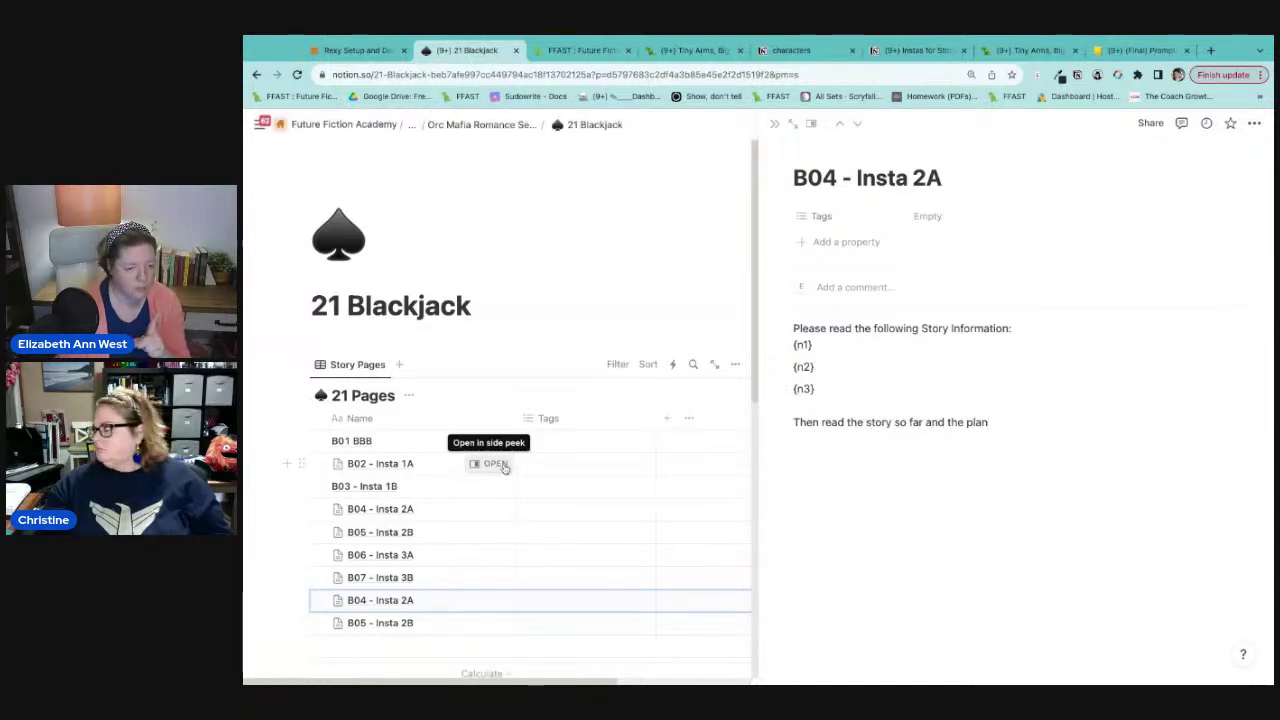
# Step: Append "Tag this plan as [Scene 1 Outline]" to the plan instruction on the B02 - Insta 1A page
pyautogui.click(500, 466)
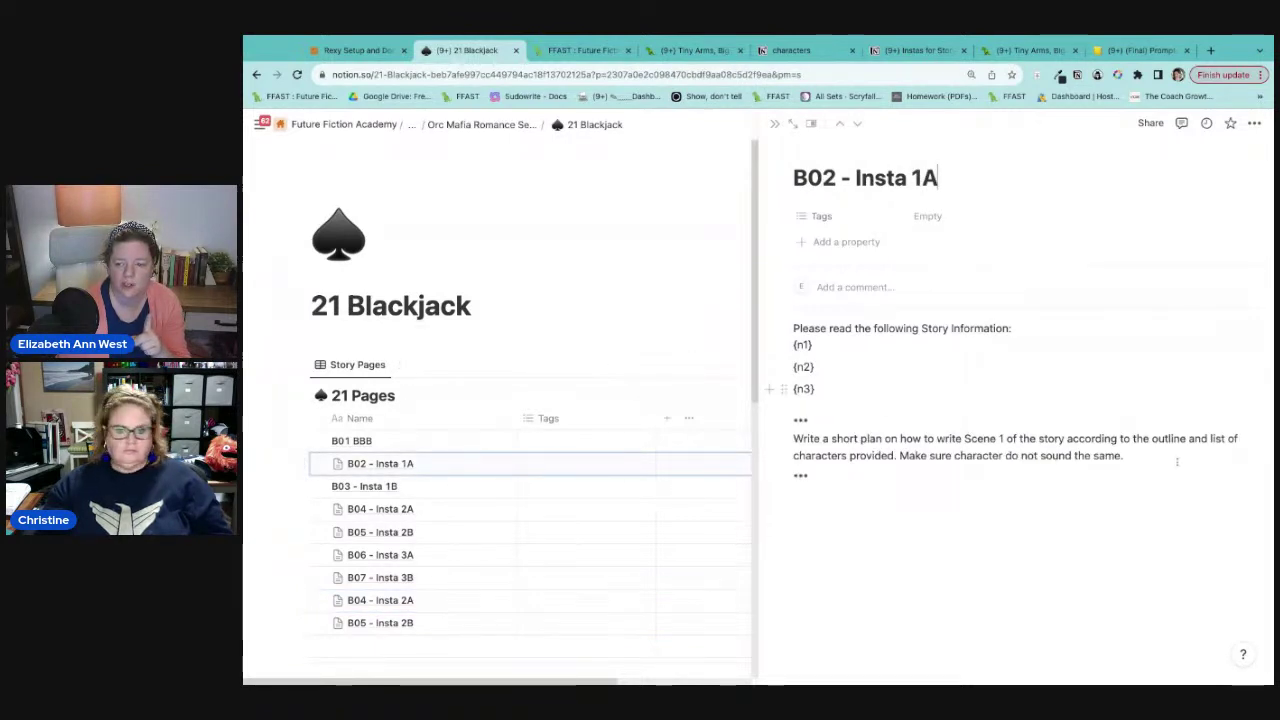
pyautogui.write('Tag this pl')
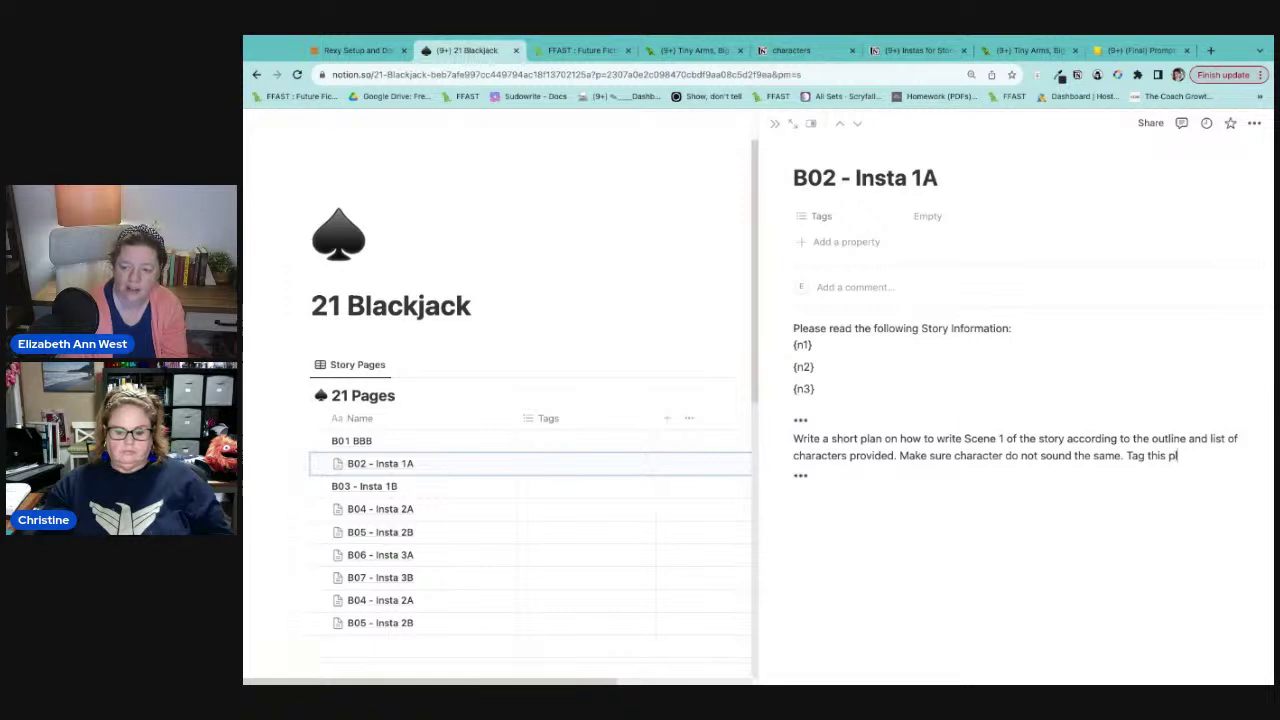
pyautogui.write('an as')
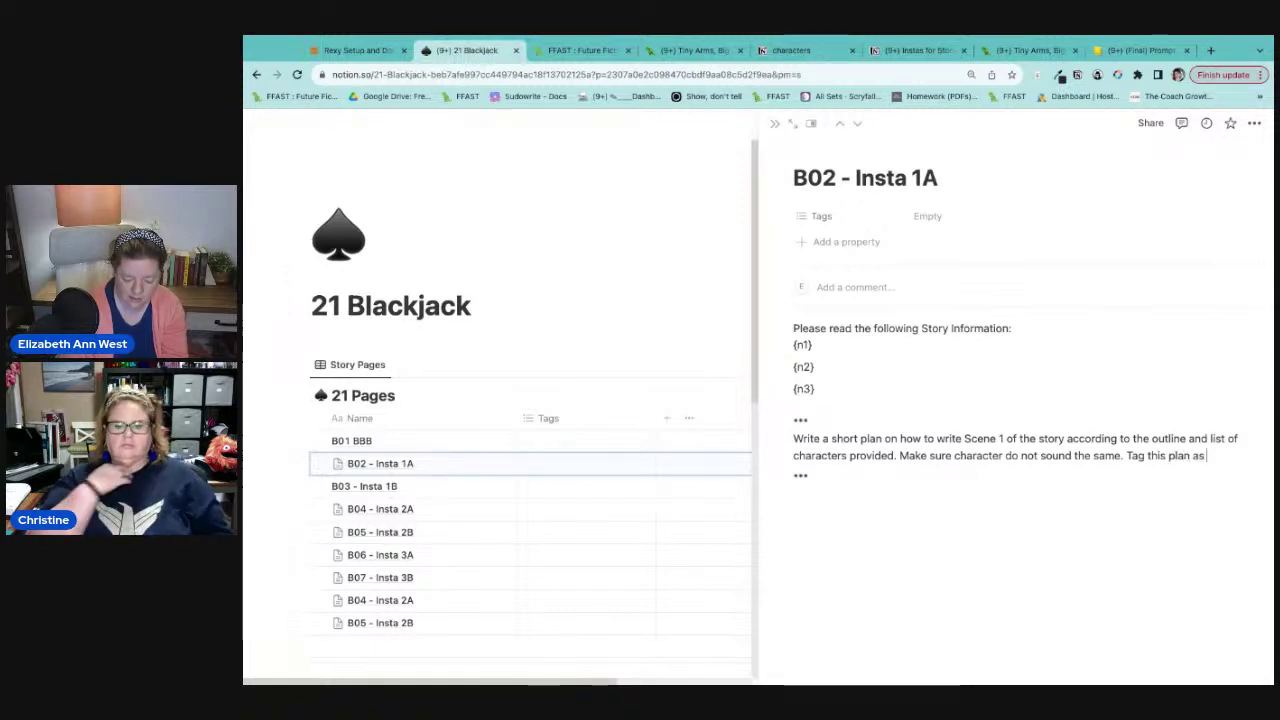
pyautogui.write('[Scene 1')
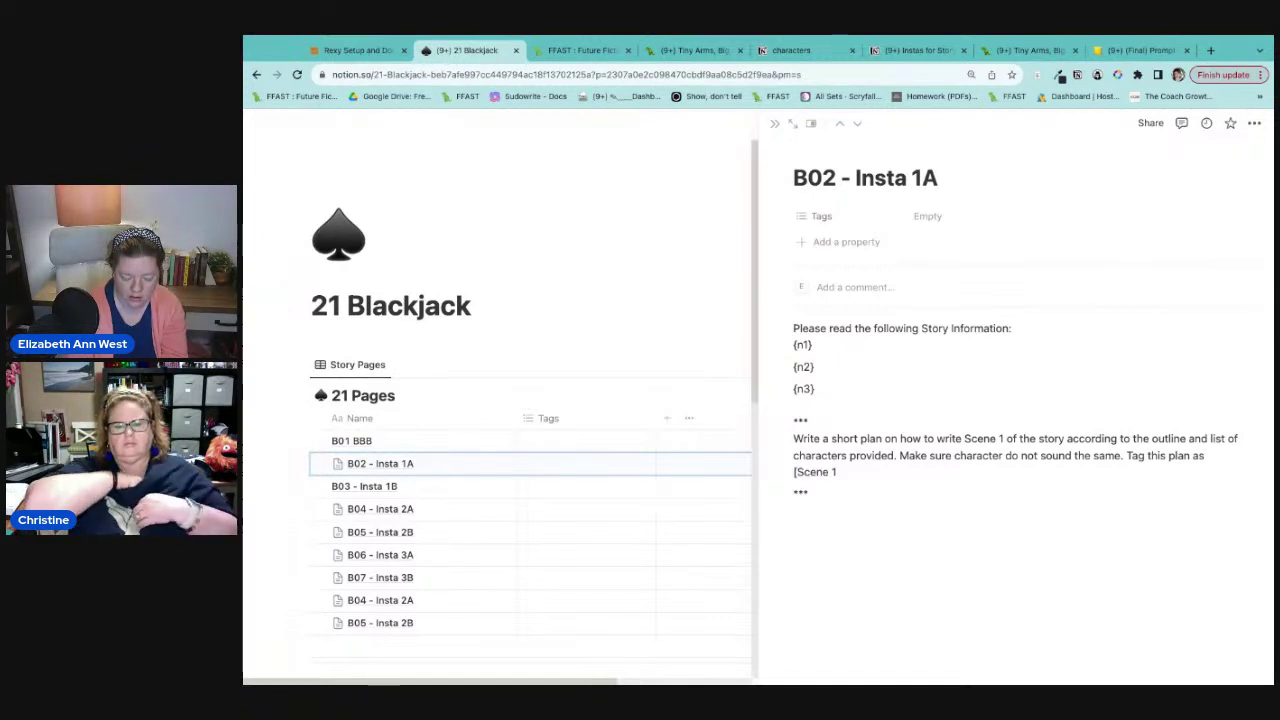
pyautogui.write(' Outline]')
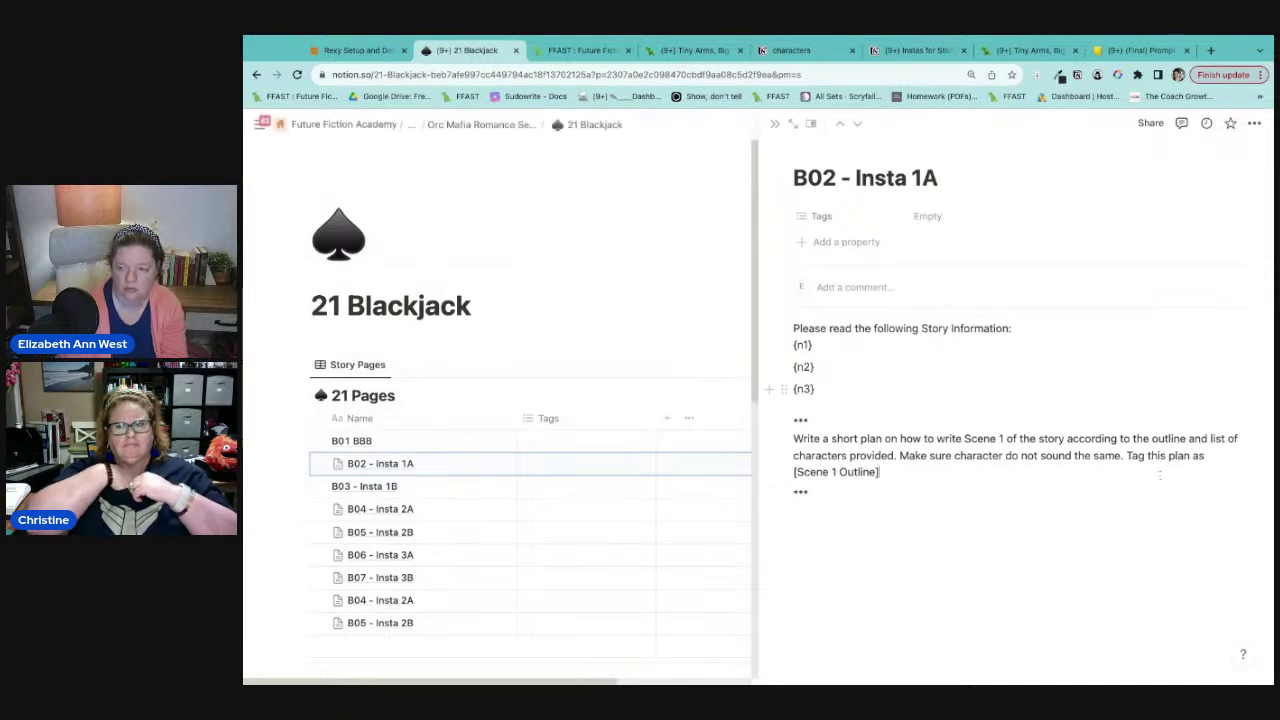
# Step: Add the closing tag "[/Scene 1 Outline]" after the opening tag by copying the opening one and inserting a slash
pyautogui.moveTo(895, 479); pyautogui.dragTo(793, 471)
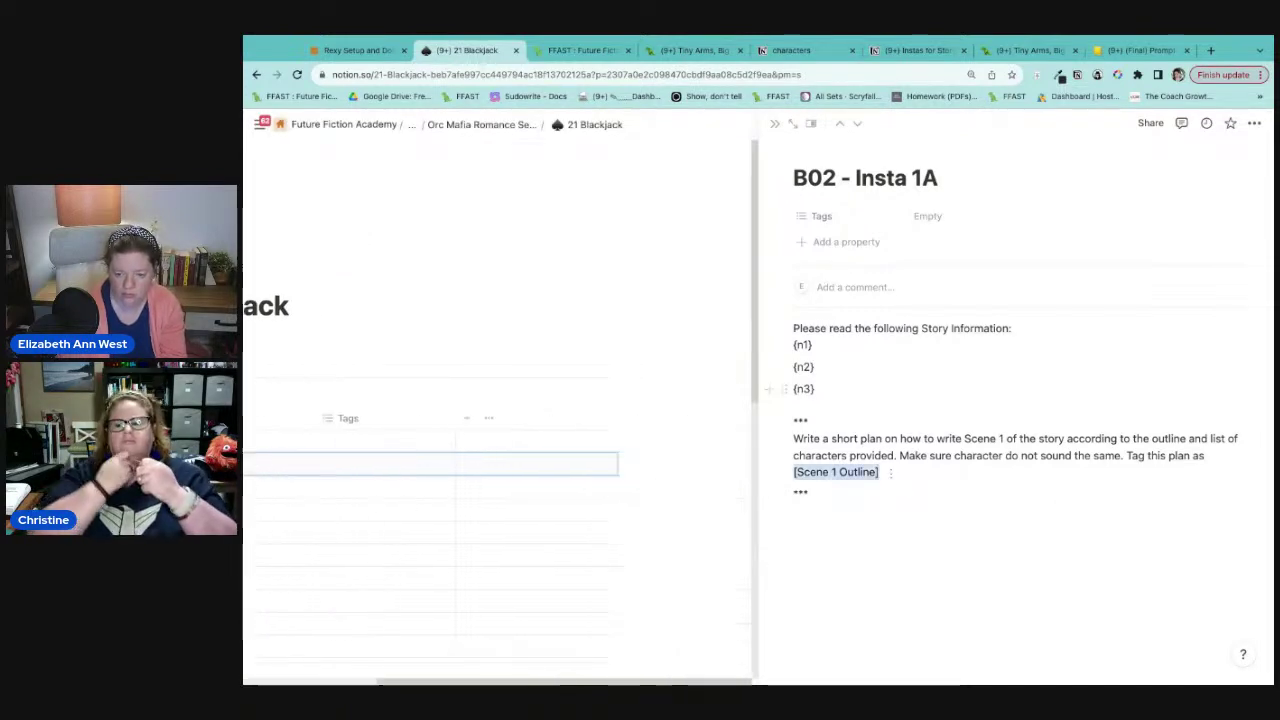
pyautogui.press('BackSpace')
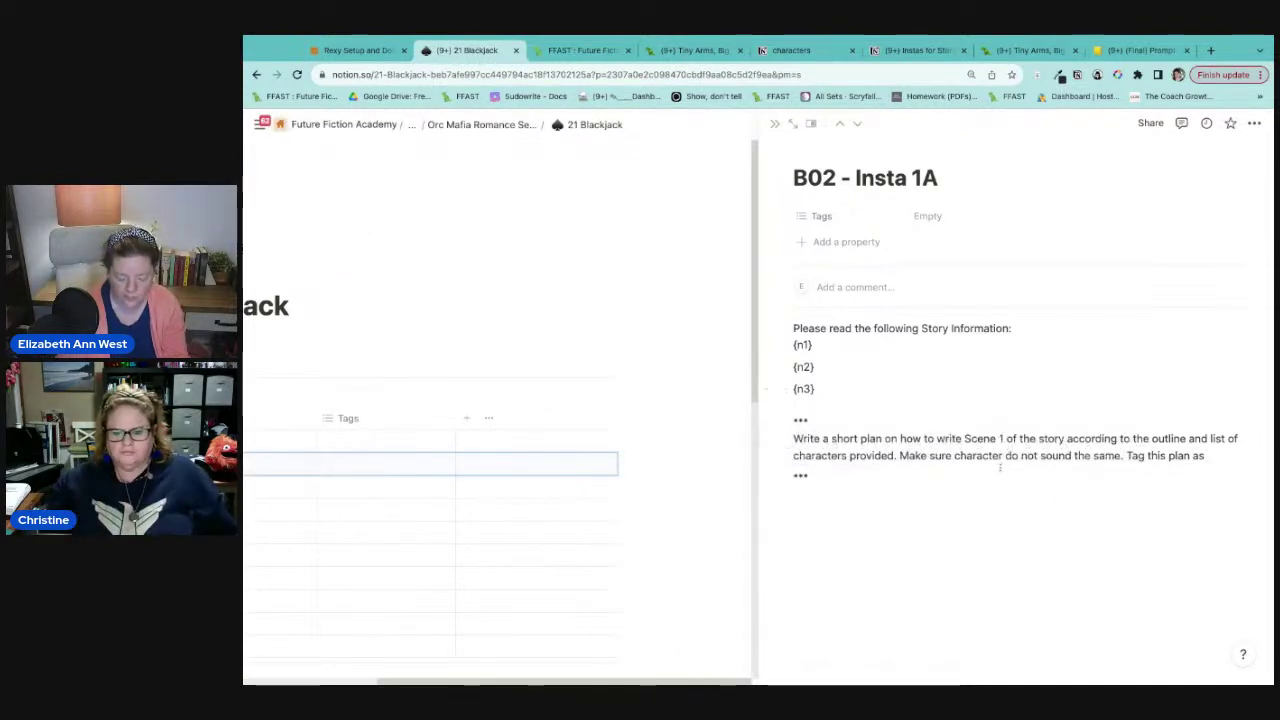
pyautogui.hotkey('ctrl', 'z')
pyautogui.hotkey('ctrl', 'c')
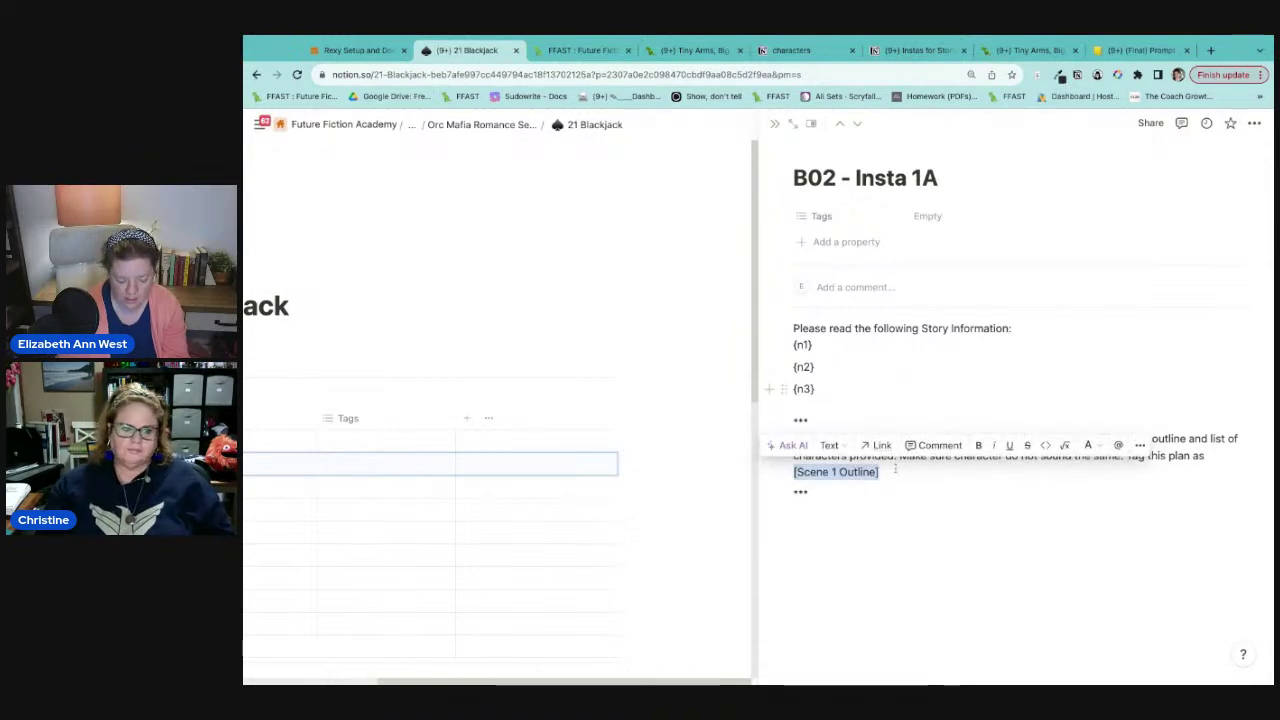
pyautogui.click(897, 471)
pyautogui.hotkey('ctrl', 'v')
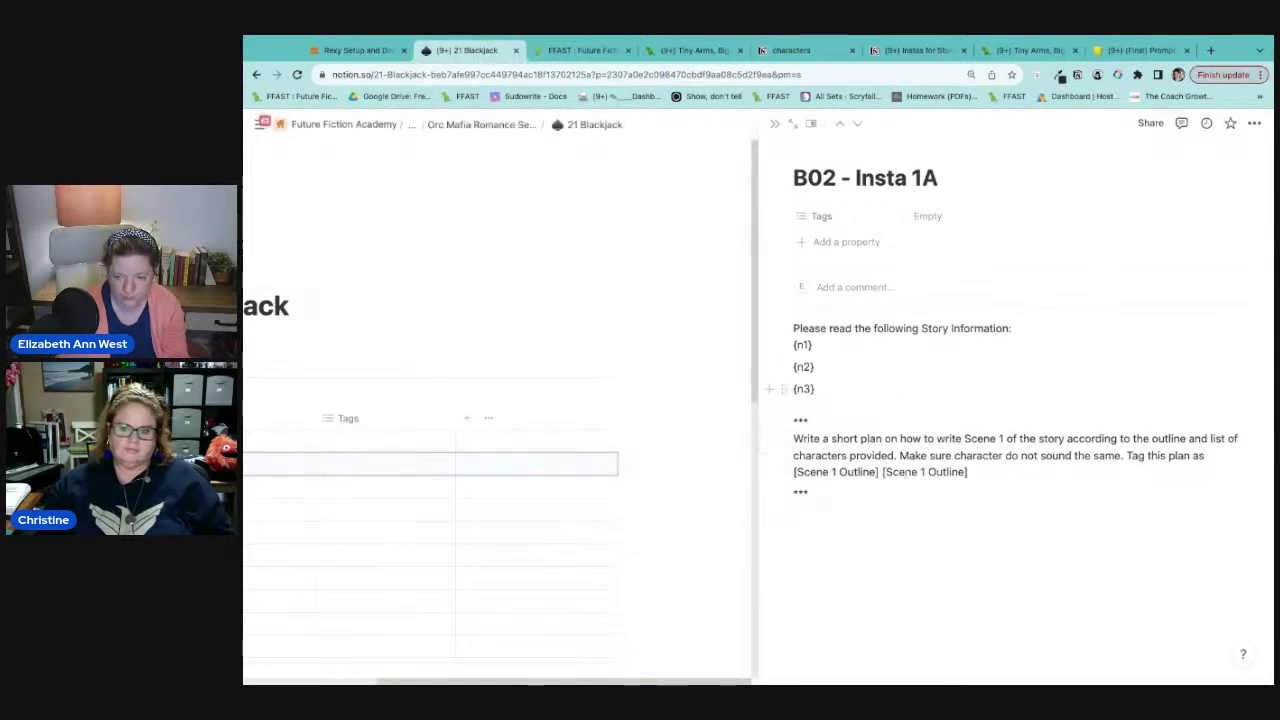
pyautogui.press('Left')
pyautogui.press('Left')
pyautogui.press('Left')
pyautogui.press('Left')
pyautogui.press('Left')
pyautogui.press('Left')
pyautogui.press('Left')
pyautogui.press('Left')
pyautogui.press('Left')
pyautogui.press('Left')
pyautogui.press('Left')
pyautogui.press('Left')
pyautogui.press('Left')
pyautogui.press('Left')
pyautogui.press('Left')
pyautogui.press('Left')
pyautogui.write('/')
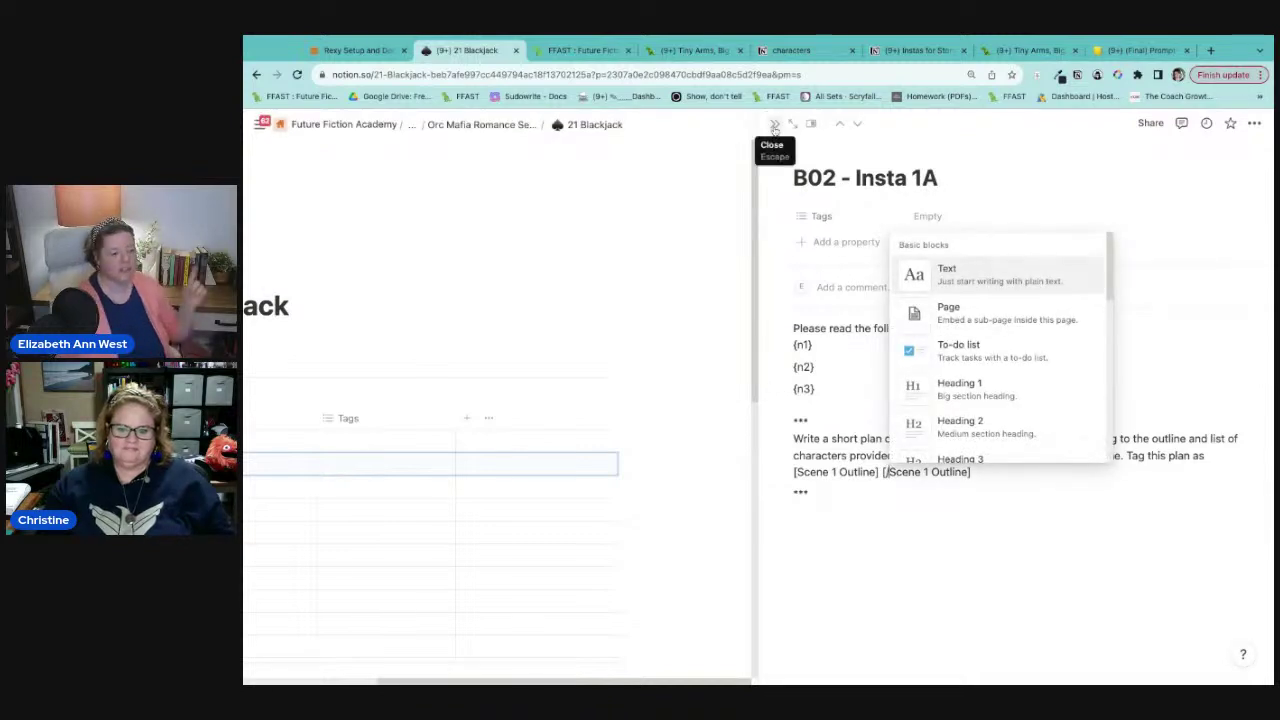
pyautogui.press('Escape')
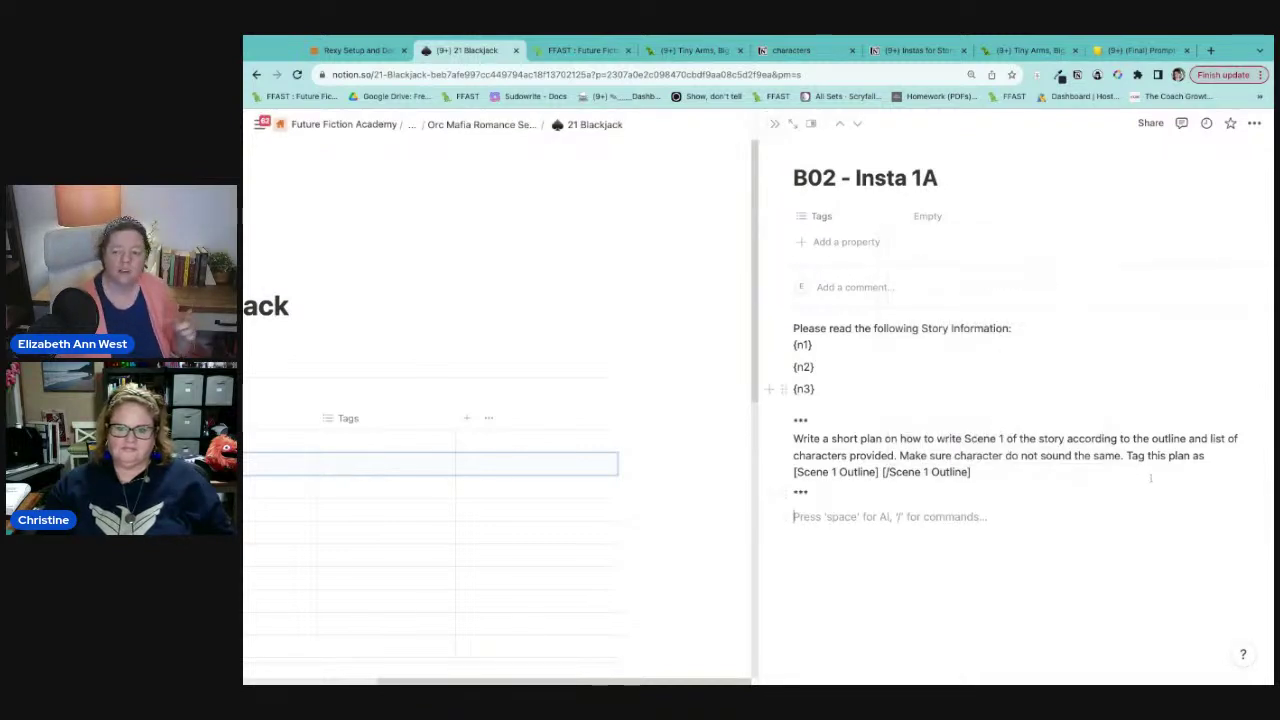
pyautogui.moveTo(1127, 455); pyautogui.dragTo(1134, 470)
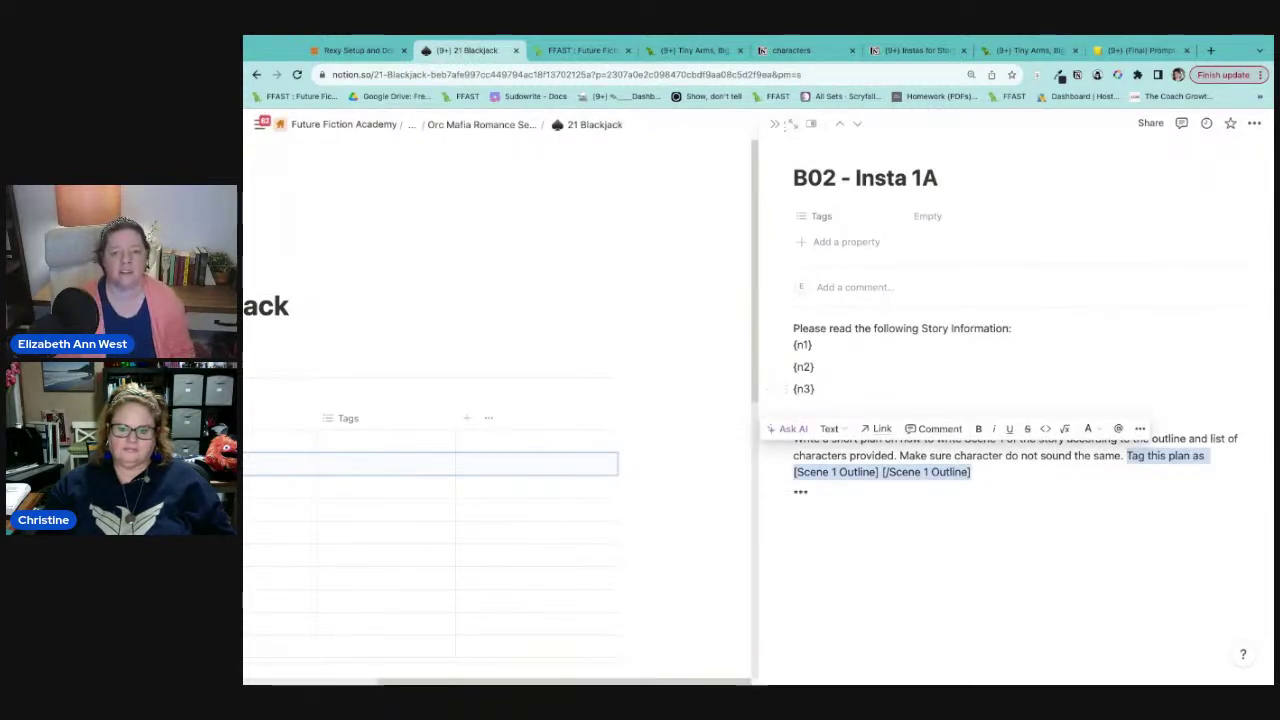
pyautogui.click(778, 126)
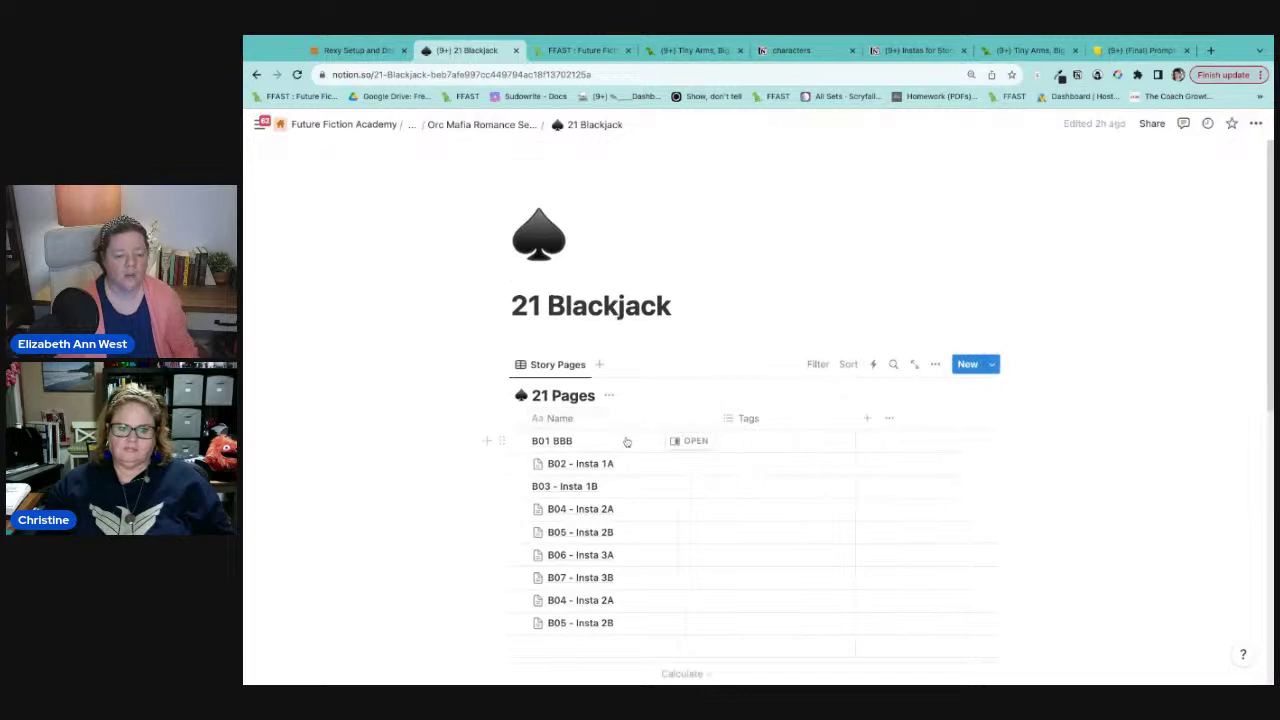
pyautogui.click(626, 441)
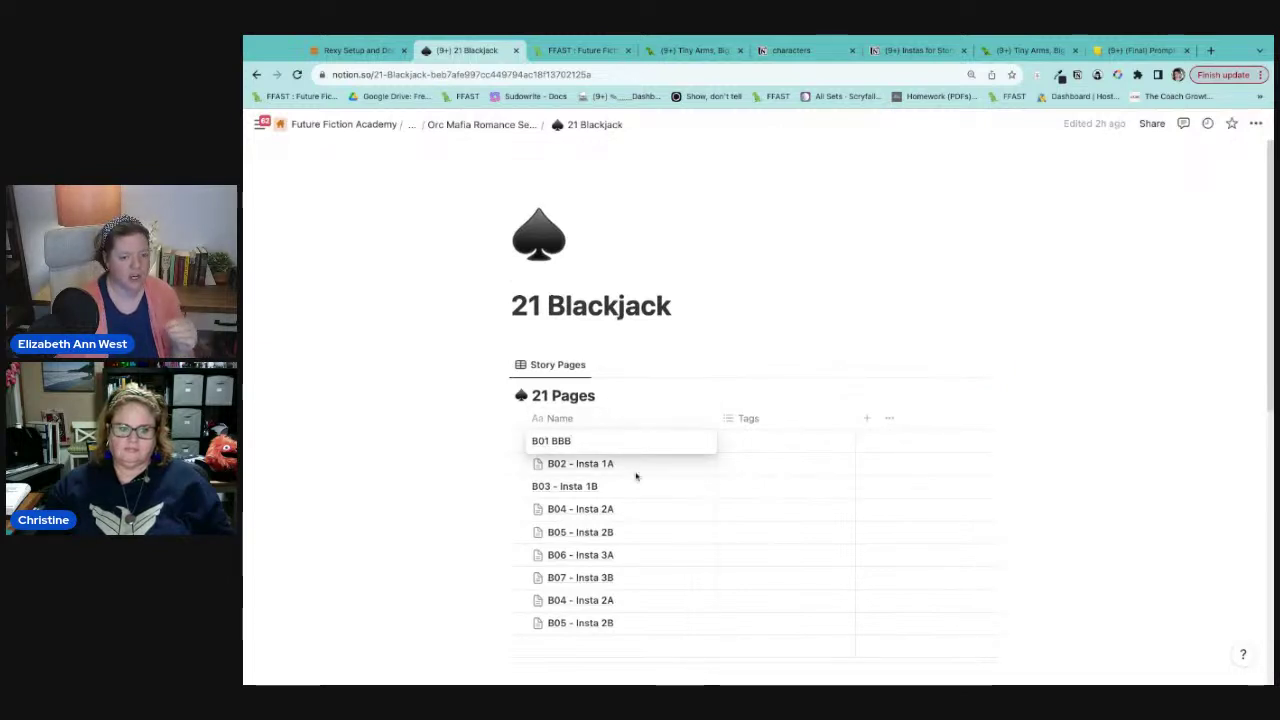
# Step: Reopen the B02 - Insta 1A page and correct "character" to "characters" in the plan instruction
pyautogui.click(688, 464)
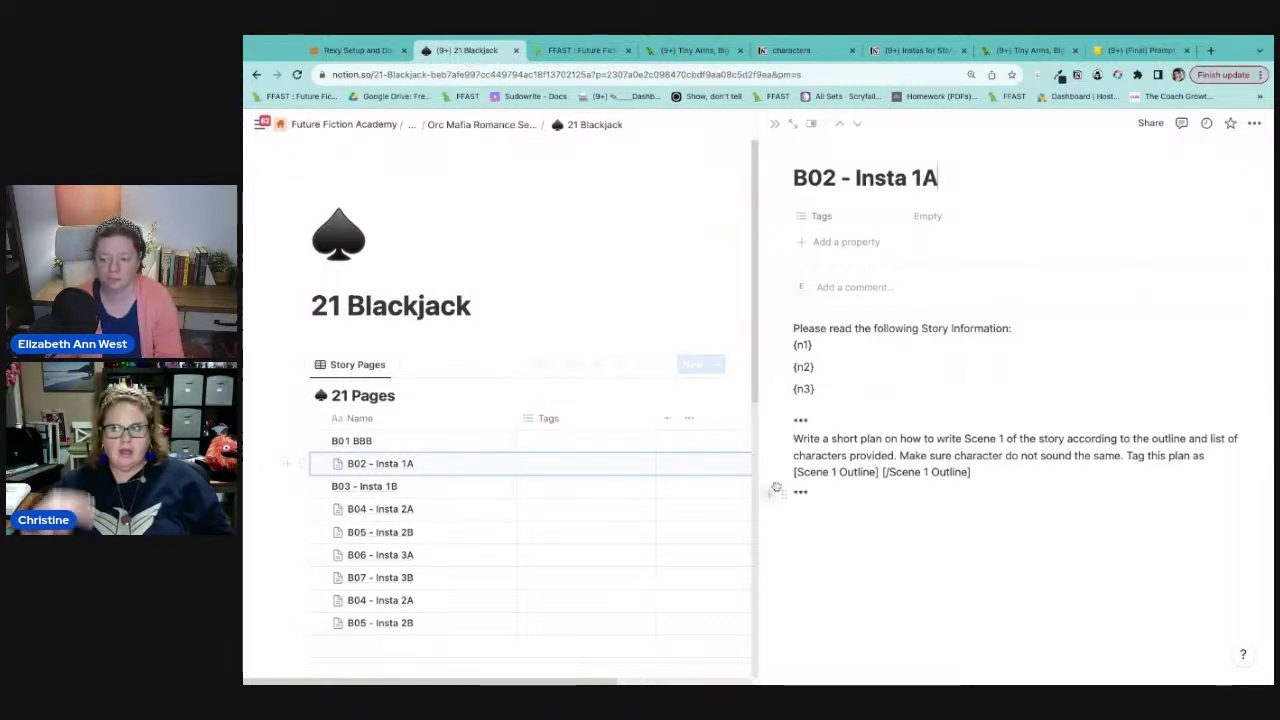
pyautogui.click(1003, 455)
pyautogui.write('s')
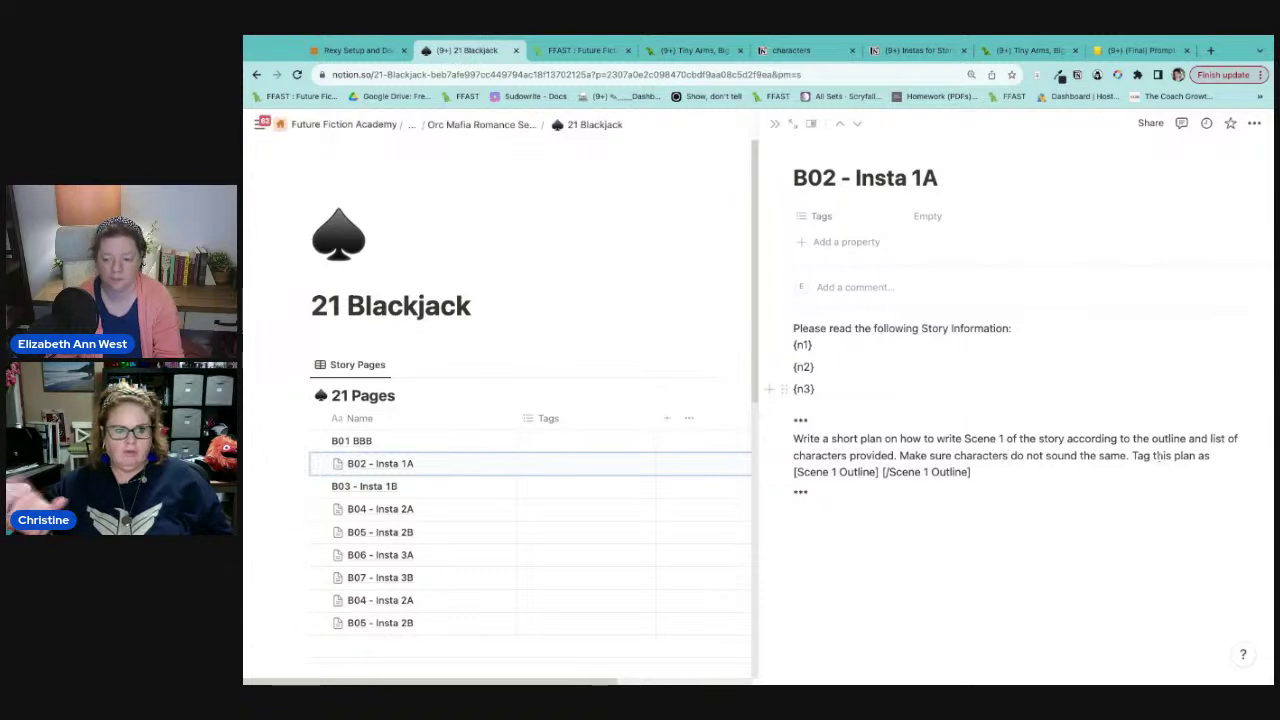
# Step: Insert "The plan should include specific plot details, beats," before the tagging sentence on the B02 - Insta 1A page
pyautogui.click(1129, 455)
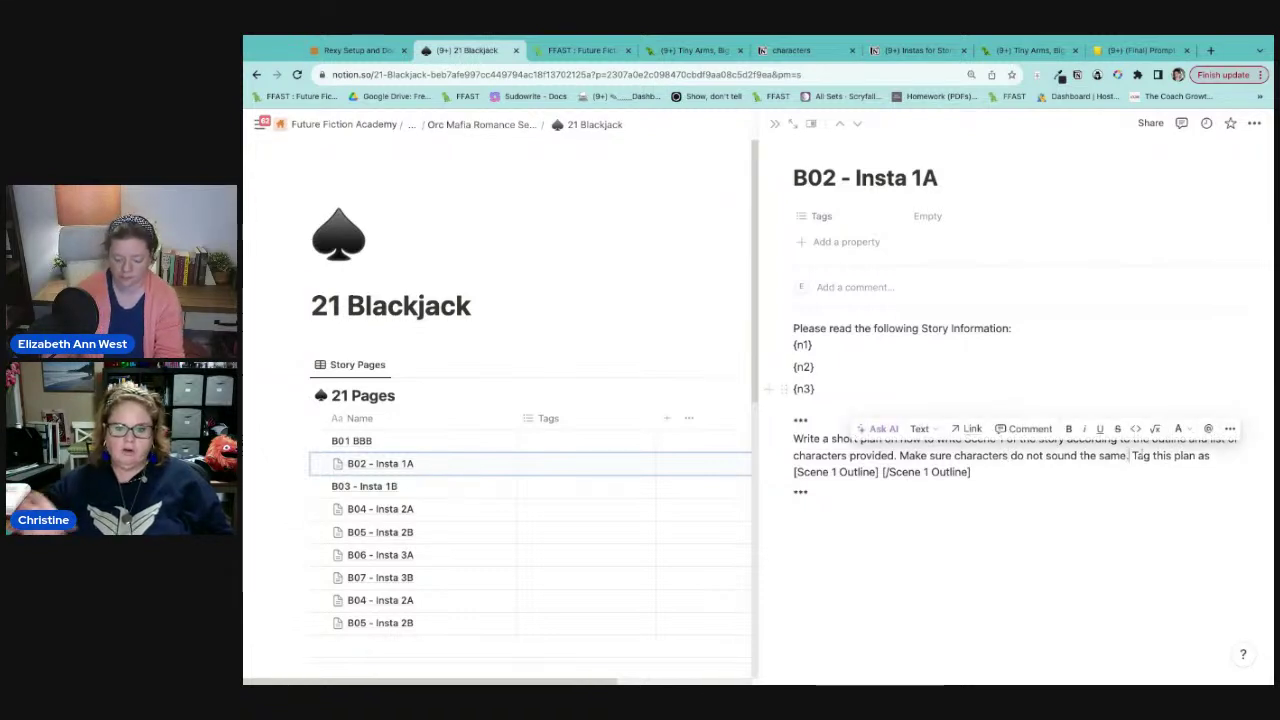
pyautogui.write('The pla')
pyautogui.write('n should incl')
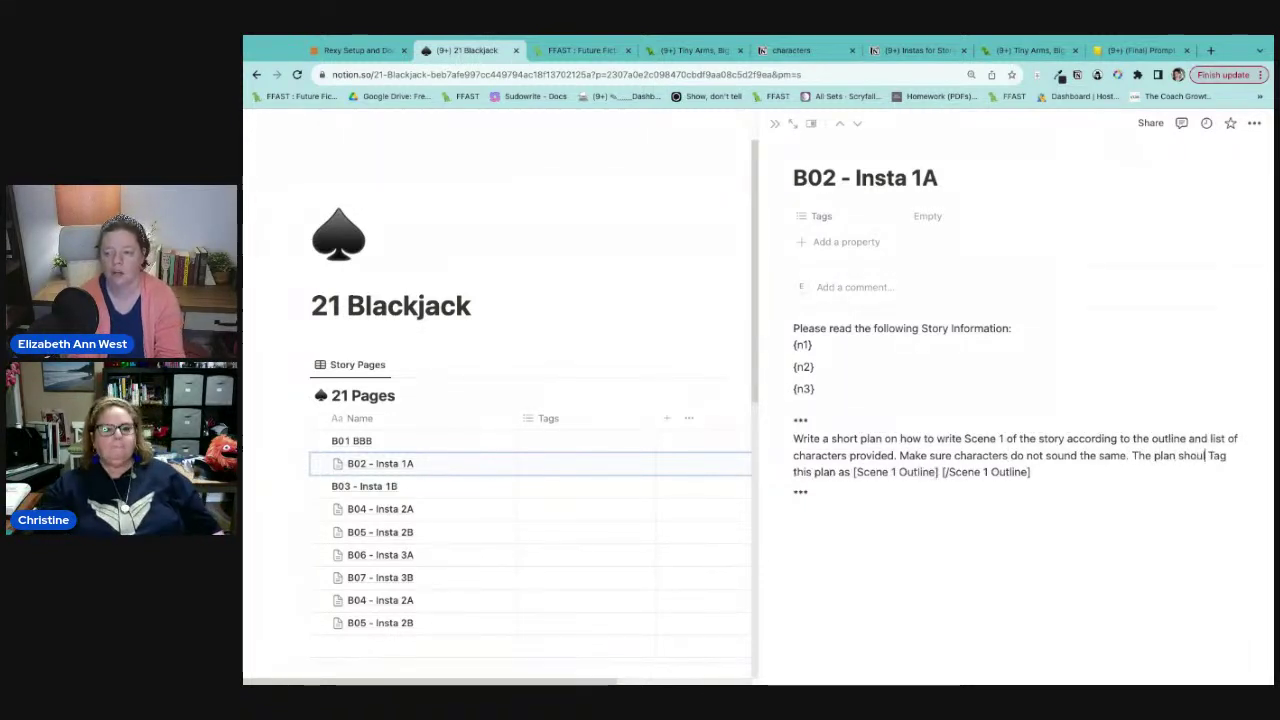
pyautogui.write('ude sped')
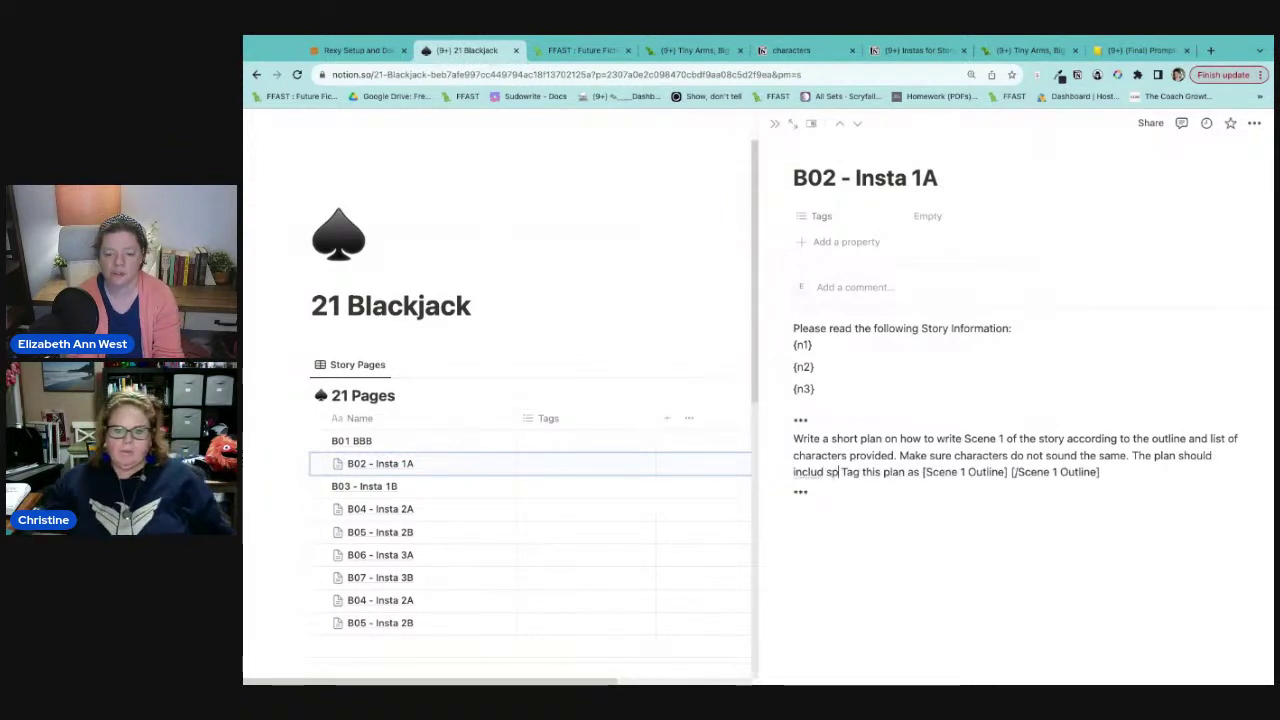
pyautogui.press('BackSpace')
pyautogui.write('cif')
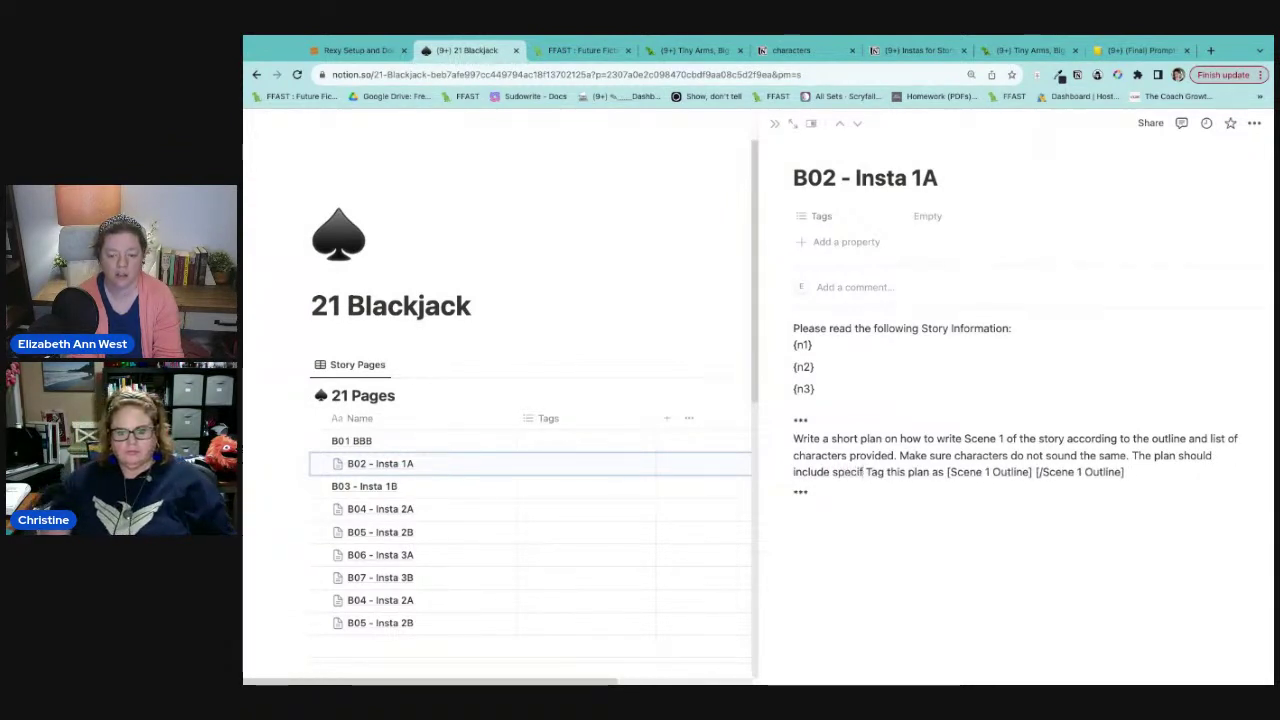
pyautogui.write('ic plot detai')
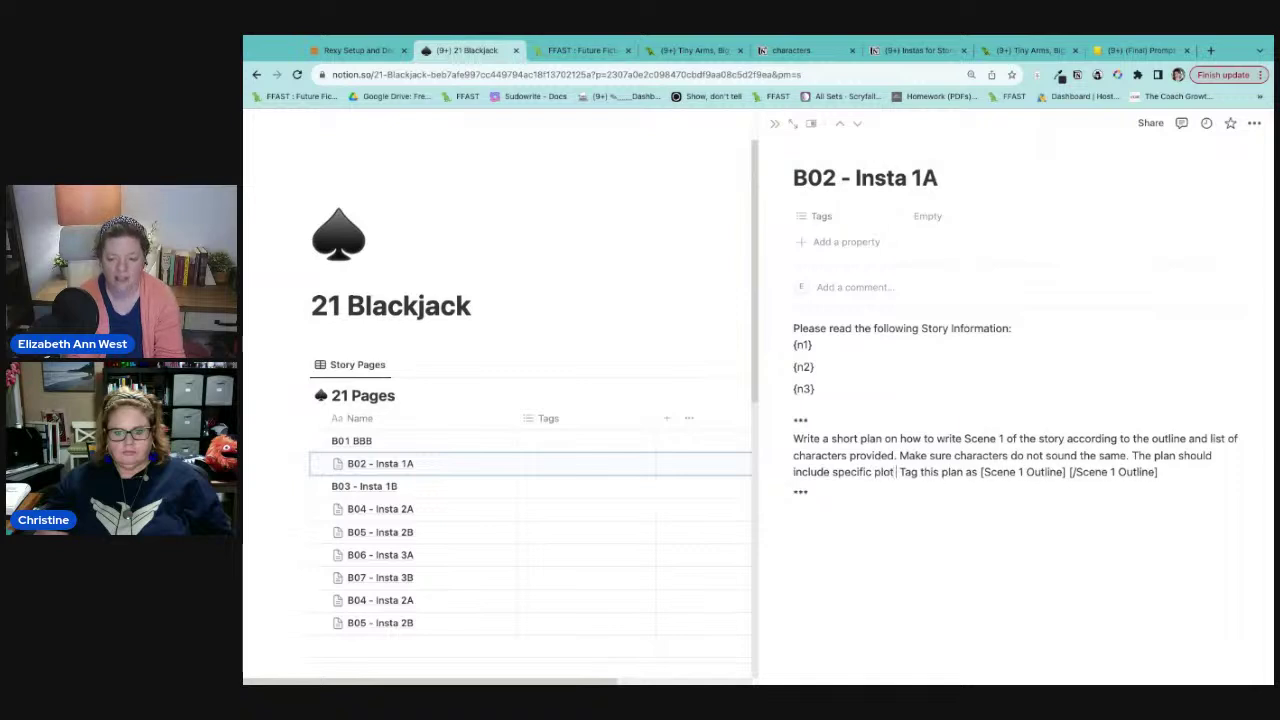
pyautogui.write('ls, beats, an')
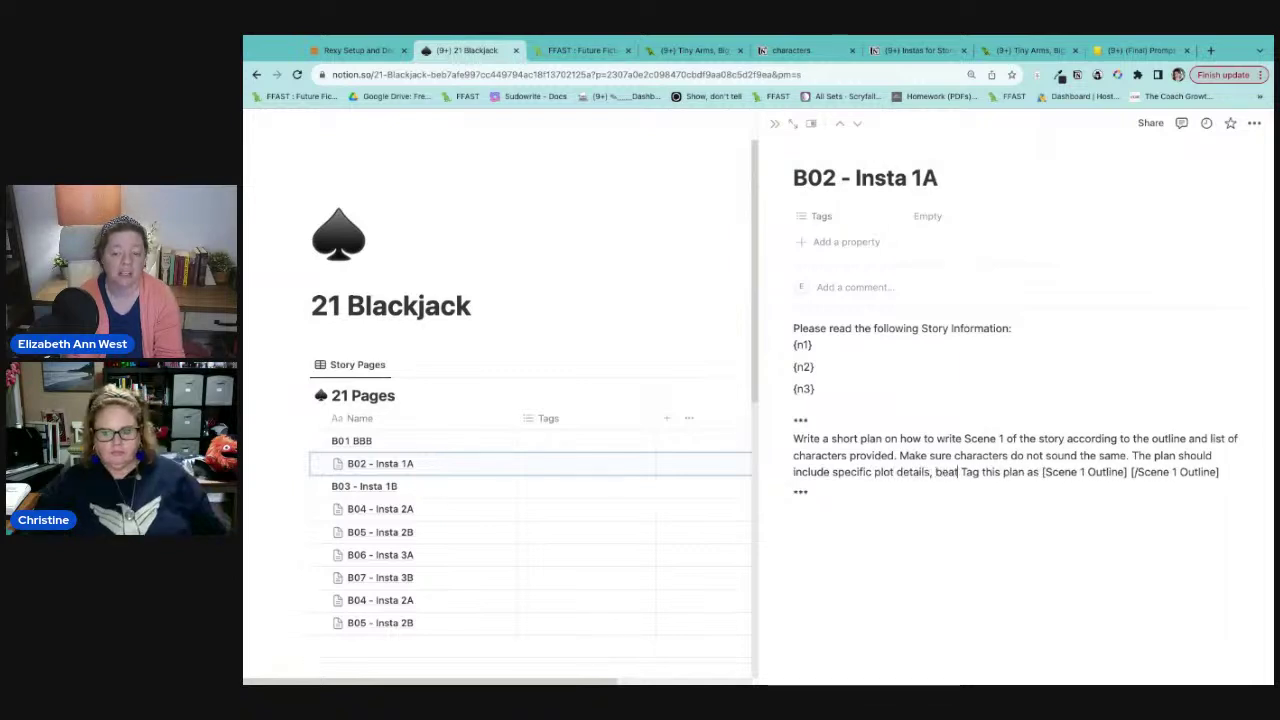
pyautogui.press('BackSpace')
pyautogui.press('BackSpace')
# Step: Complete the sentence with "characterization, and how to write the scene so it meets genre expectations of an orc mafia romance."
pyautogui.write('characte')
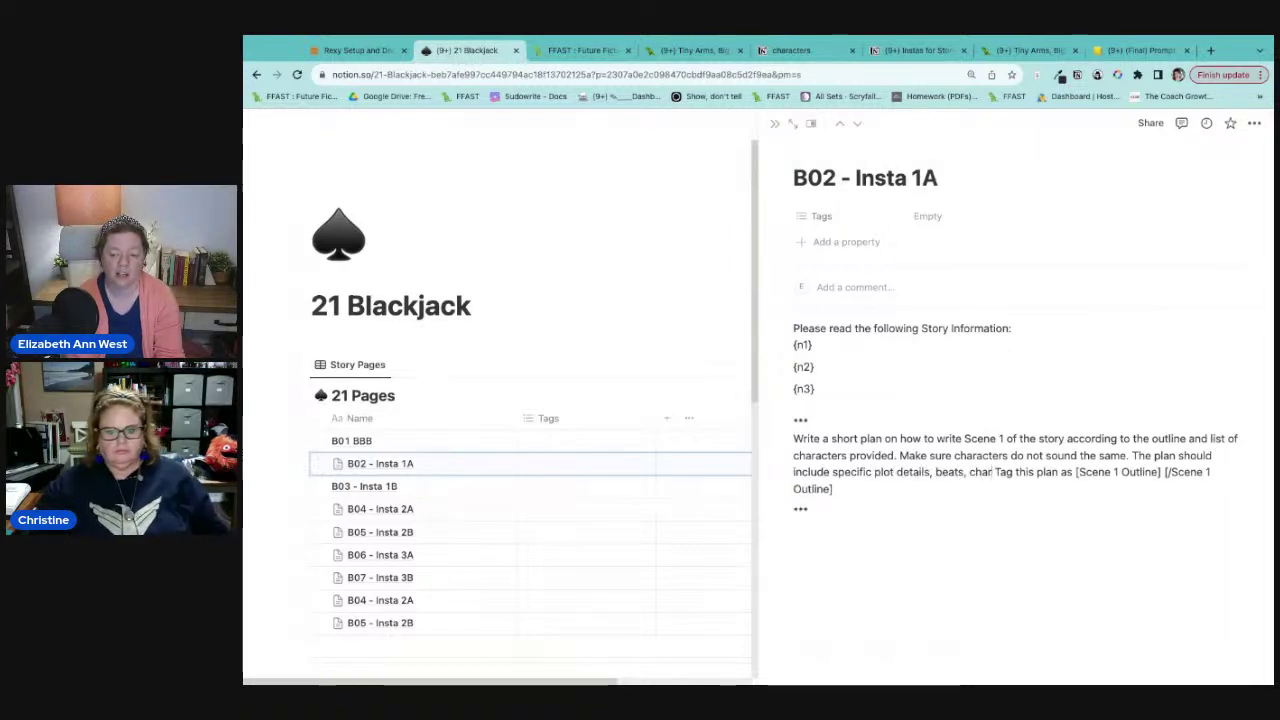
pyautogui.write('rization, a')
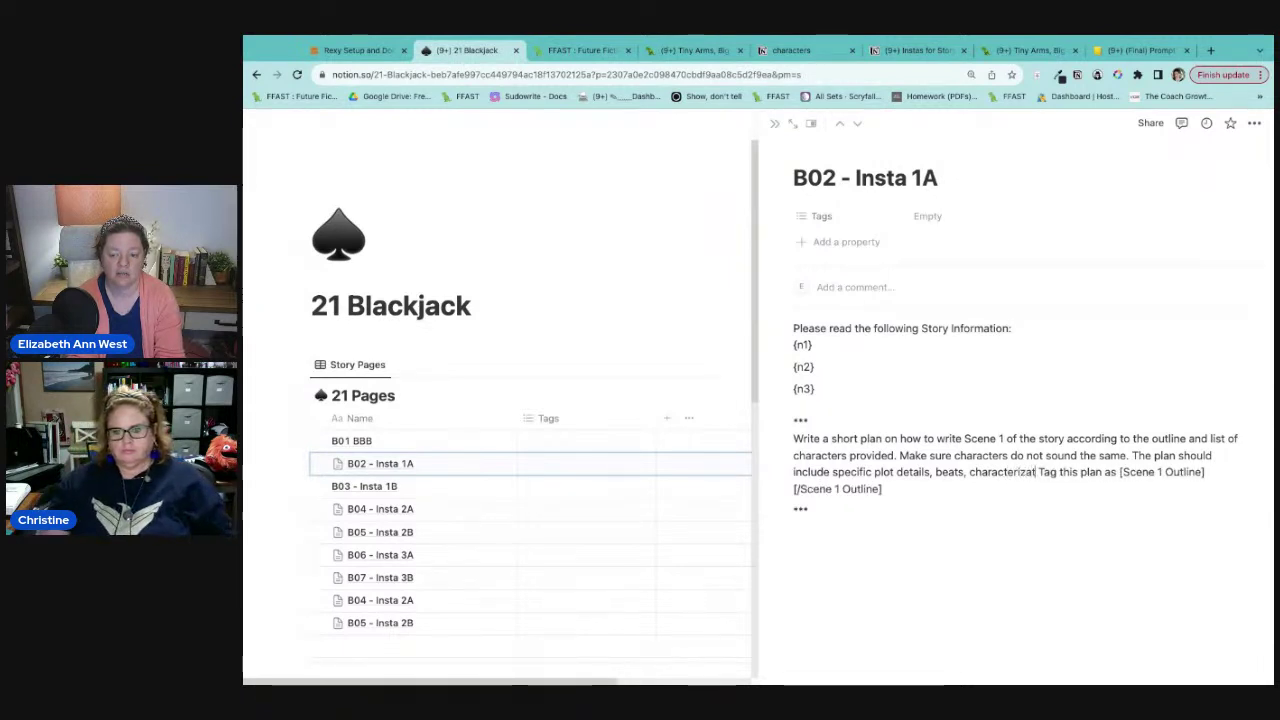
pyautogui.write('nd how to write')
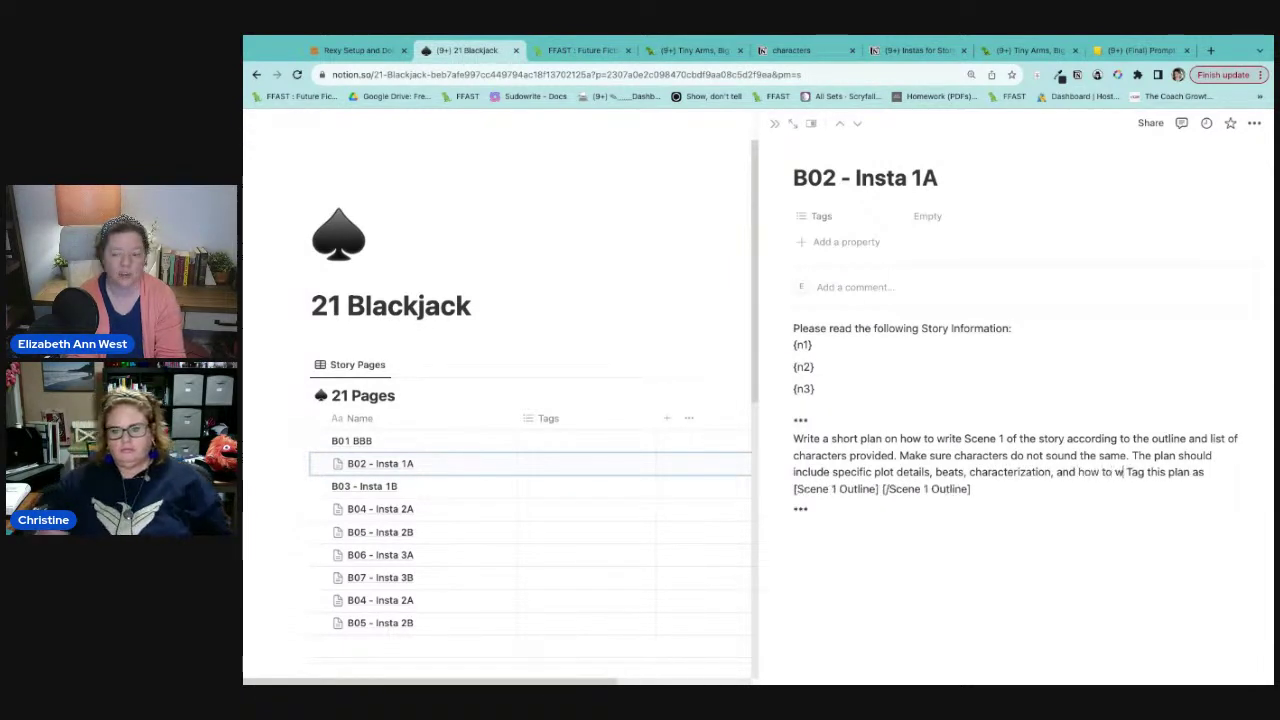
pyautogui.write(' the scene')
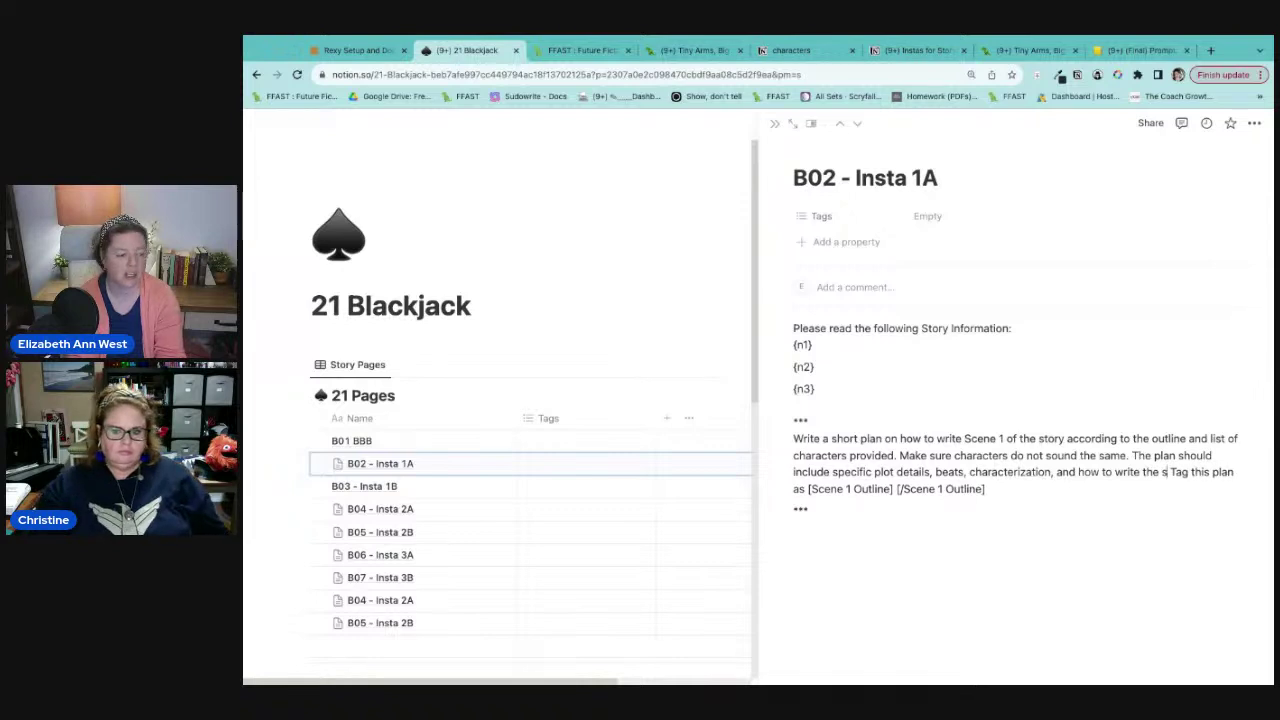
pyautogui.write(' so it meets')
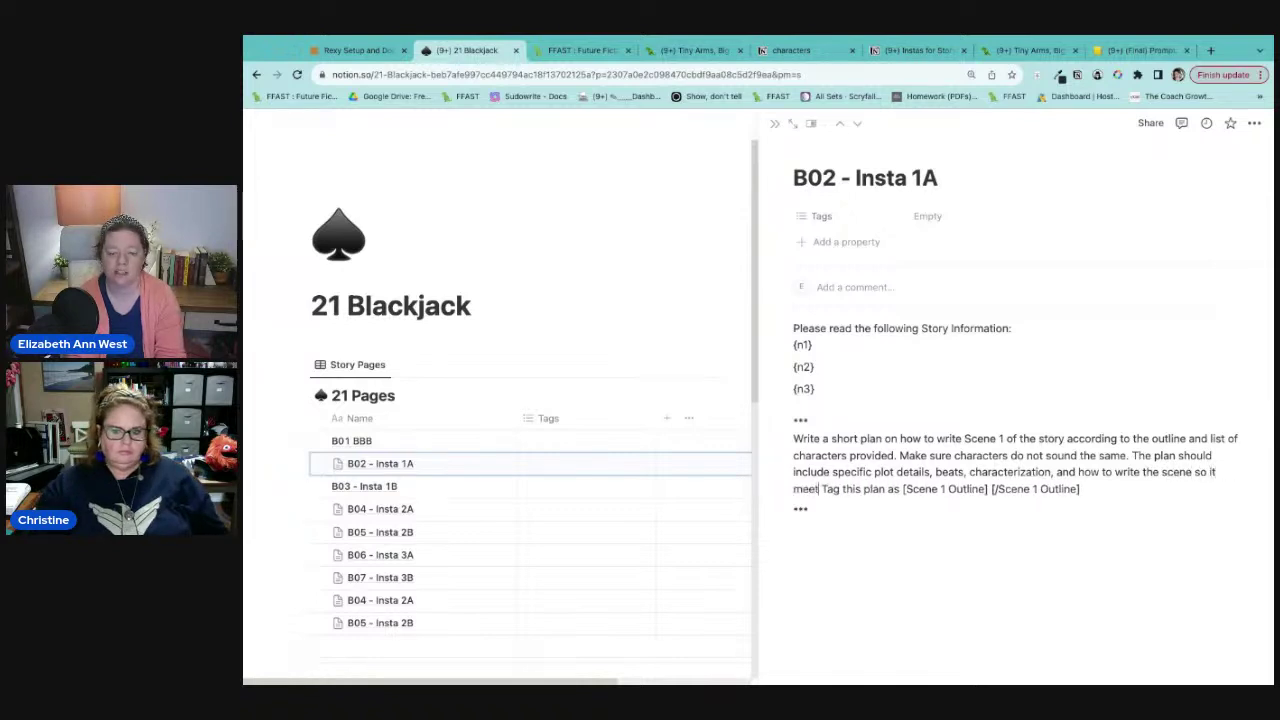
pyautogui.write(' genre e')
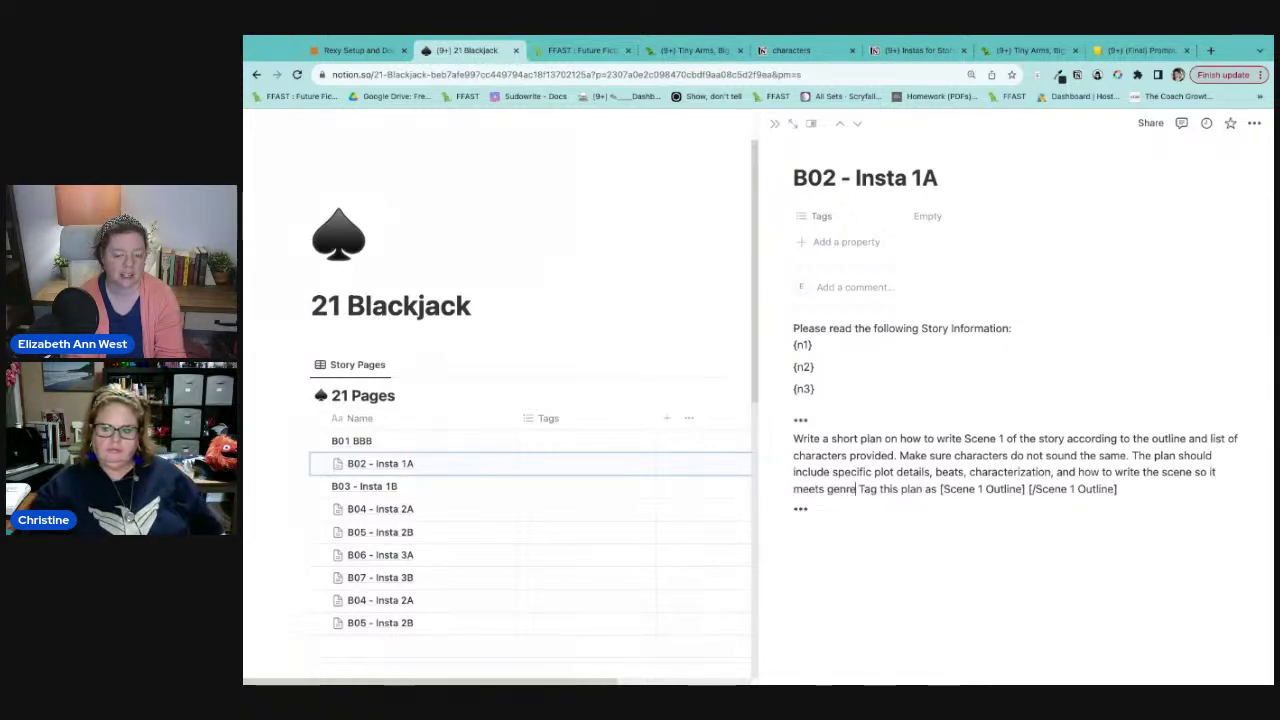
pyautogui.write('xpectations o')
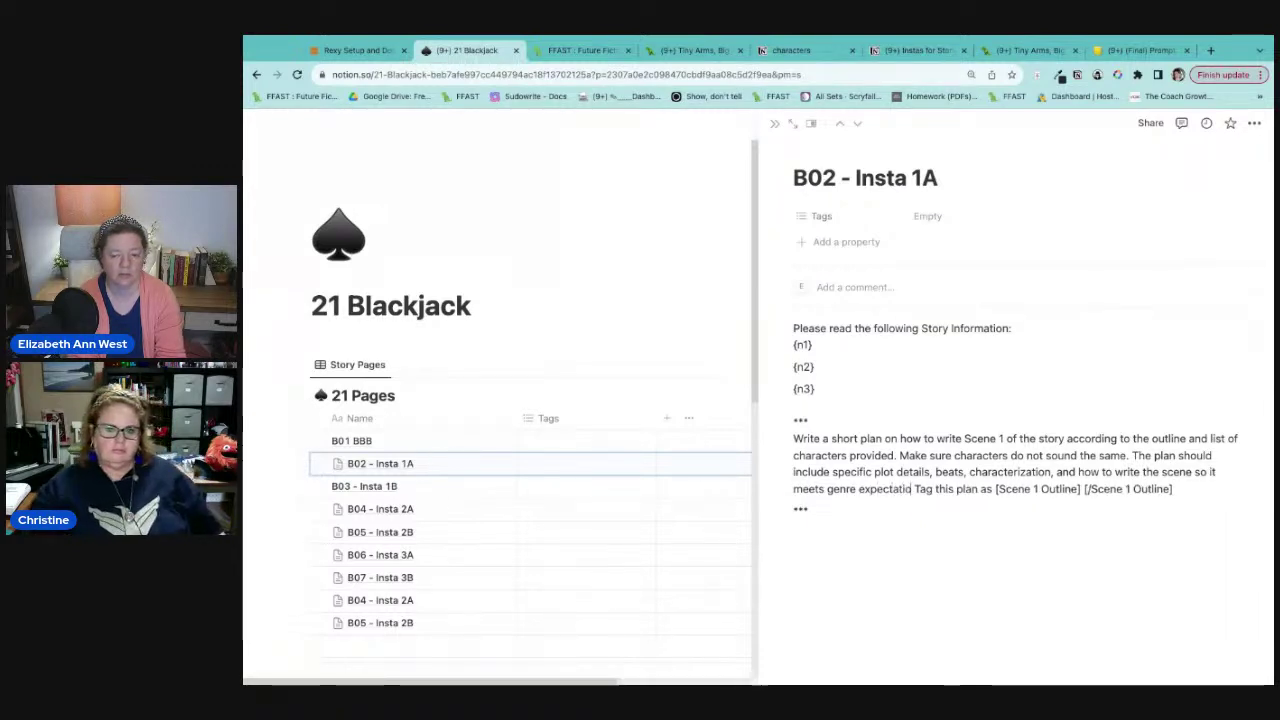
pyautogui.write('f an orc mafia roman')
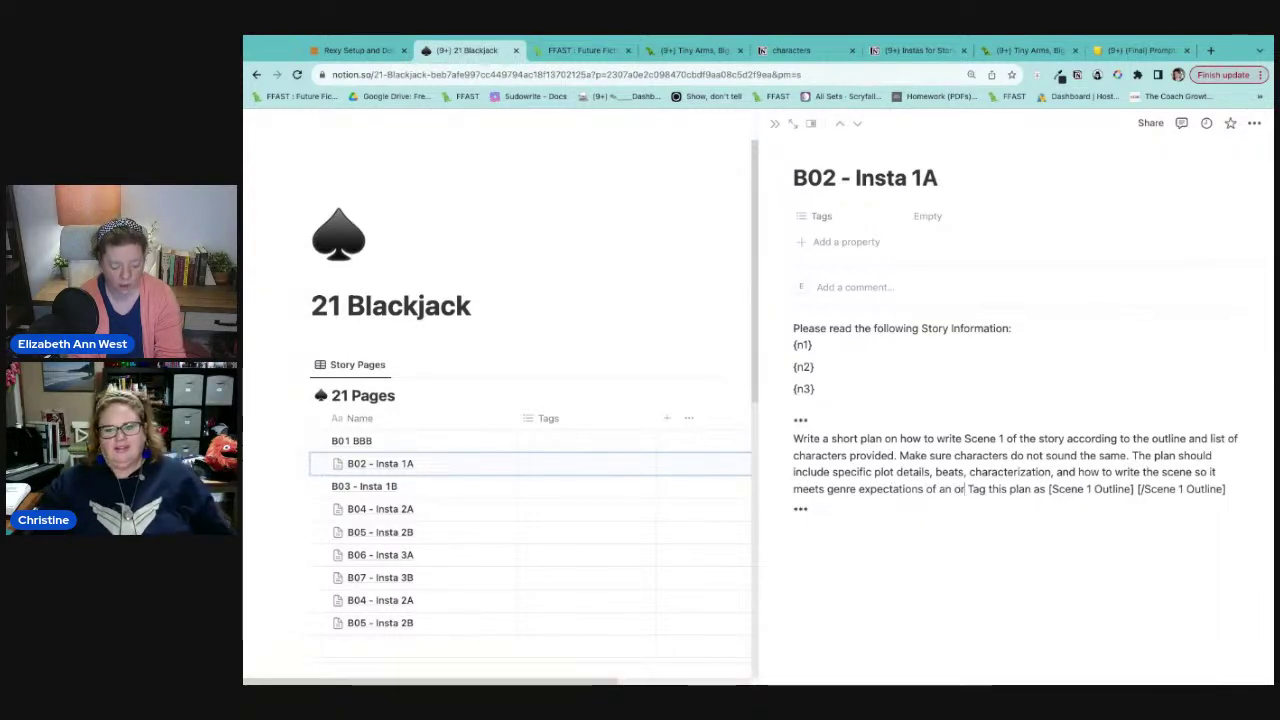
pyautogui.write('ce.')
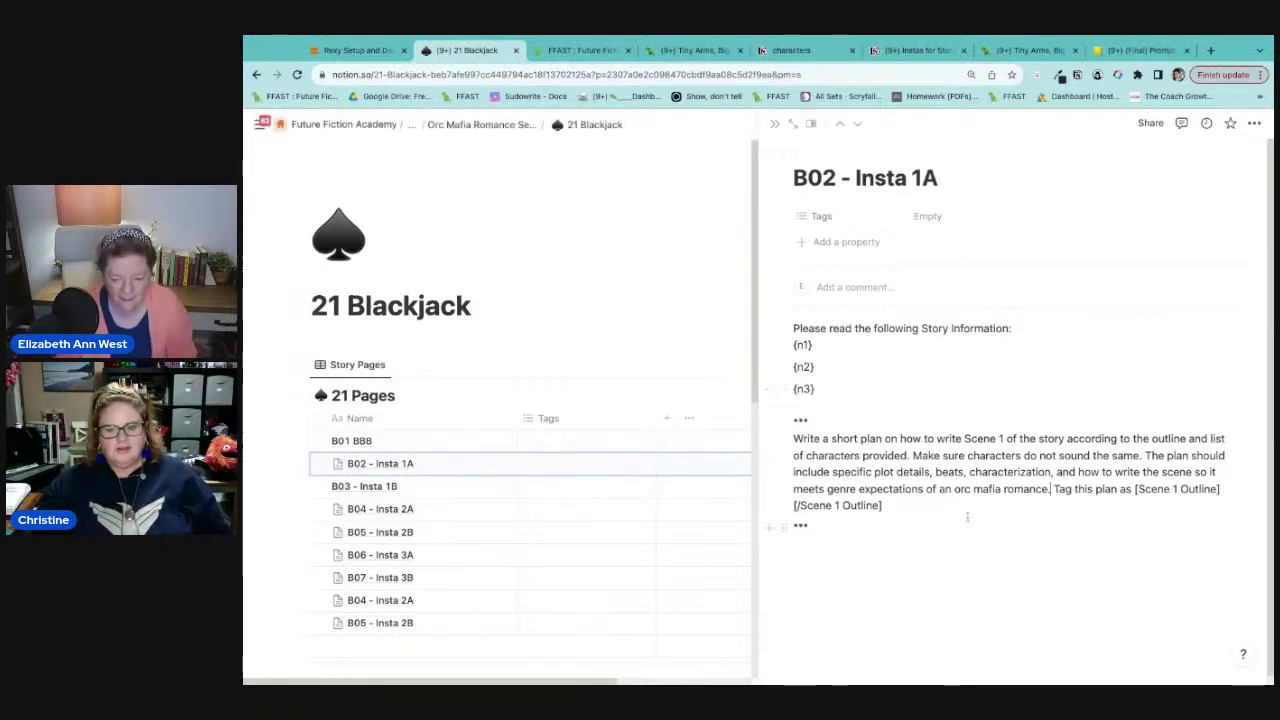
# Step: Select the whole Scene 1 plan instruction and open the B04 - Insta 2A page to check its content
pyautogui.hotkey('shift', 'Up')
pyautogui.hotkey('shift', 'Up')
pyautogui.hotkey('shift', 'Up')
pyautogui.hotkey('shift', 'Up')
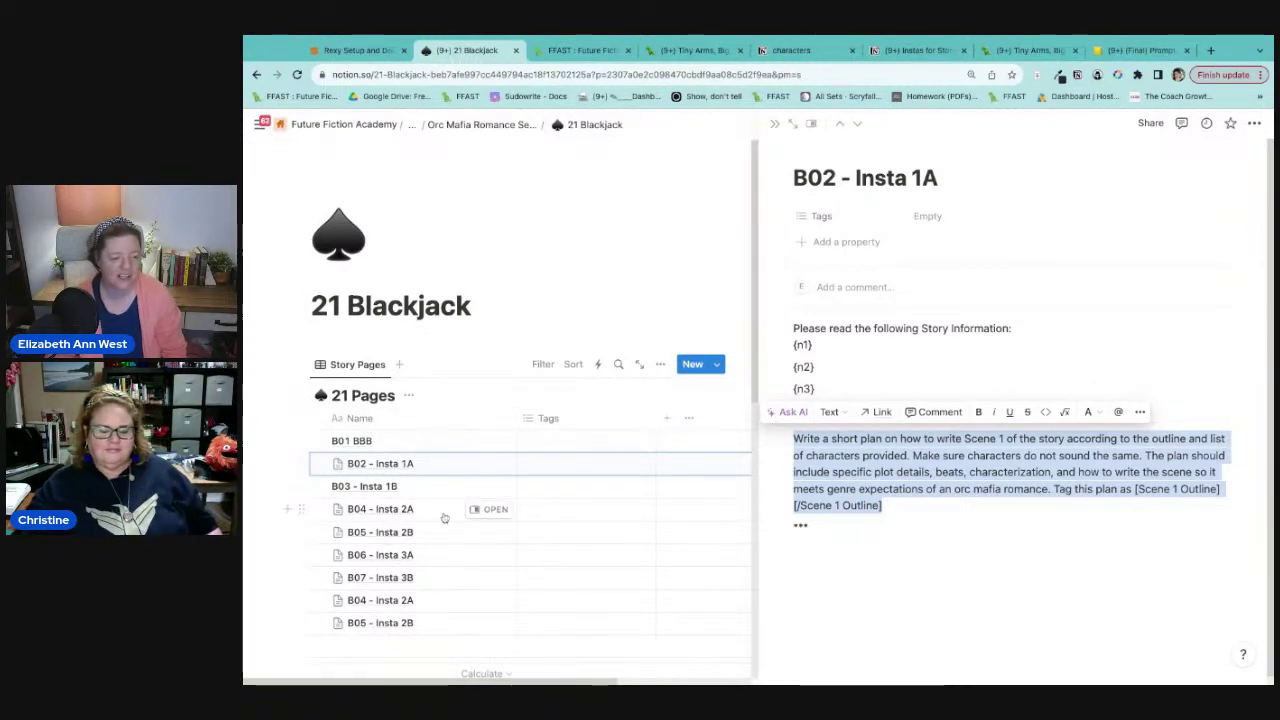
pyautogui.click(500, 511)
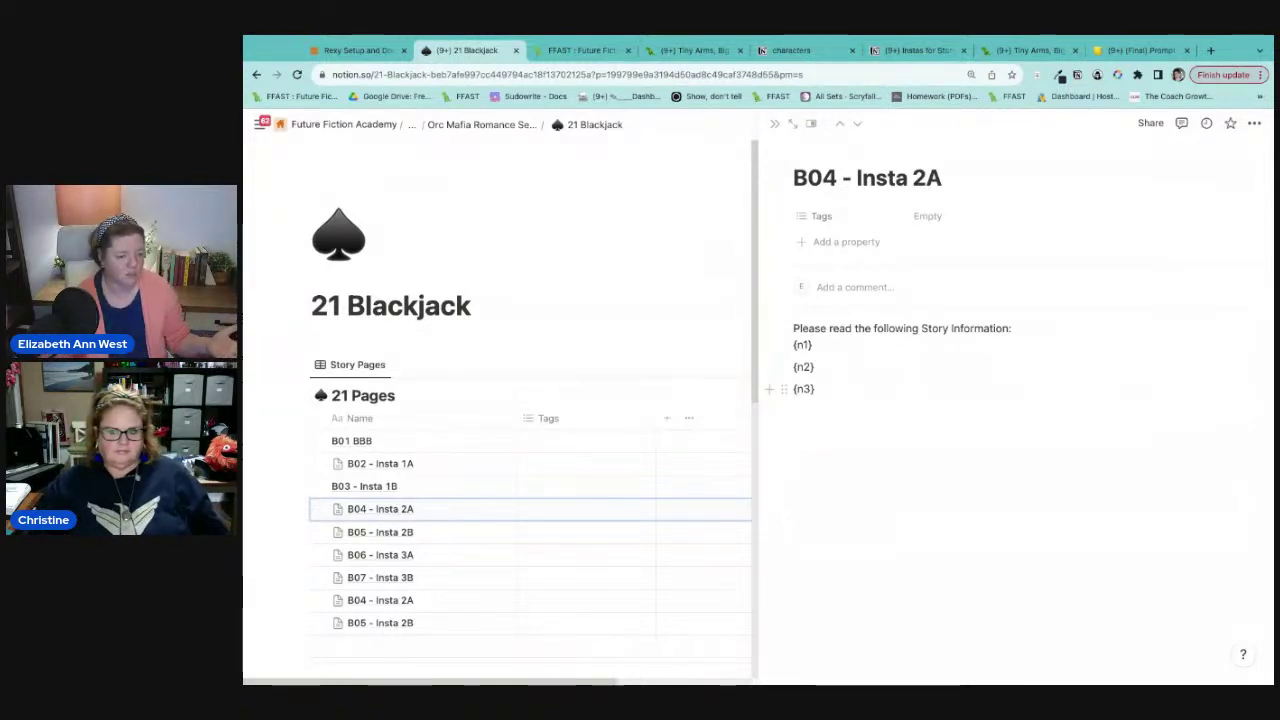
# Step: Return to the B02 - Insta 1A page and change the opening tag to "[Scene 1 Writing Brief]"
pyautogui.click(495, 464)
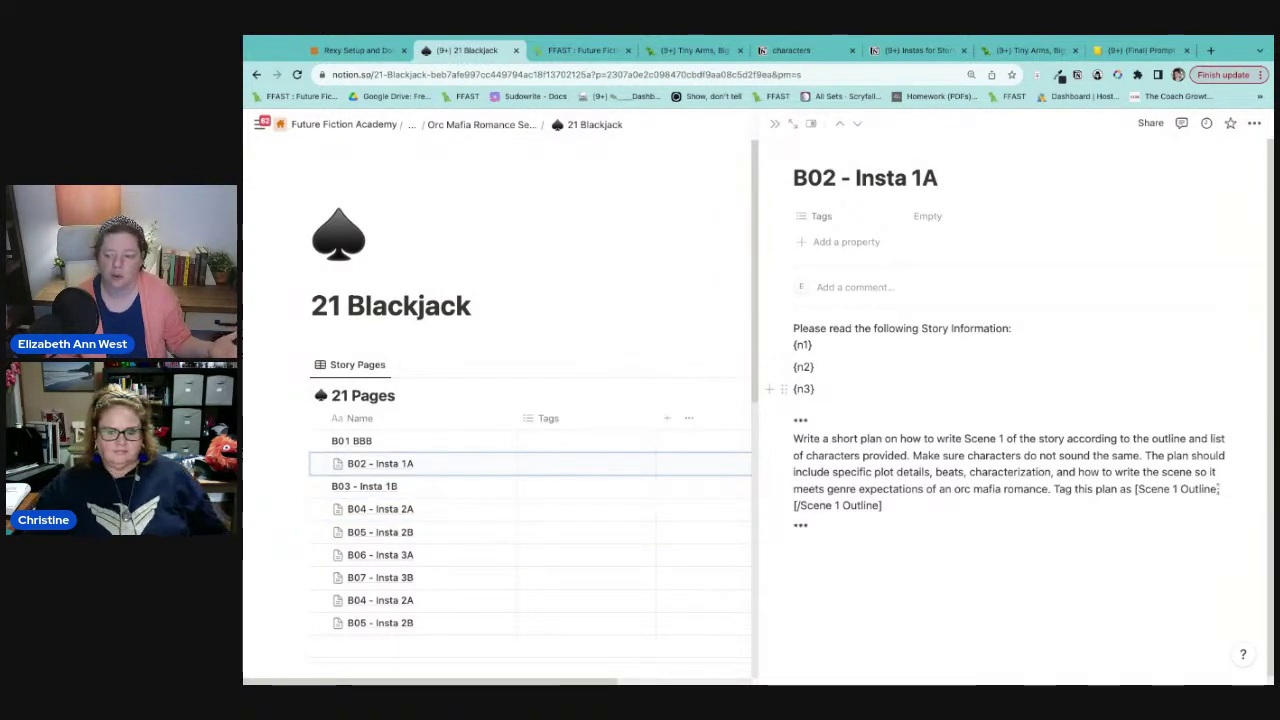
pyautogui.moveTo(1217, 488); pyautogui.dragTo(1181, 489)
pyautogui.write('Writing Bri')
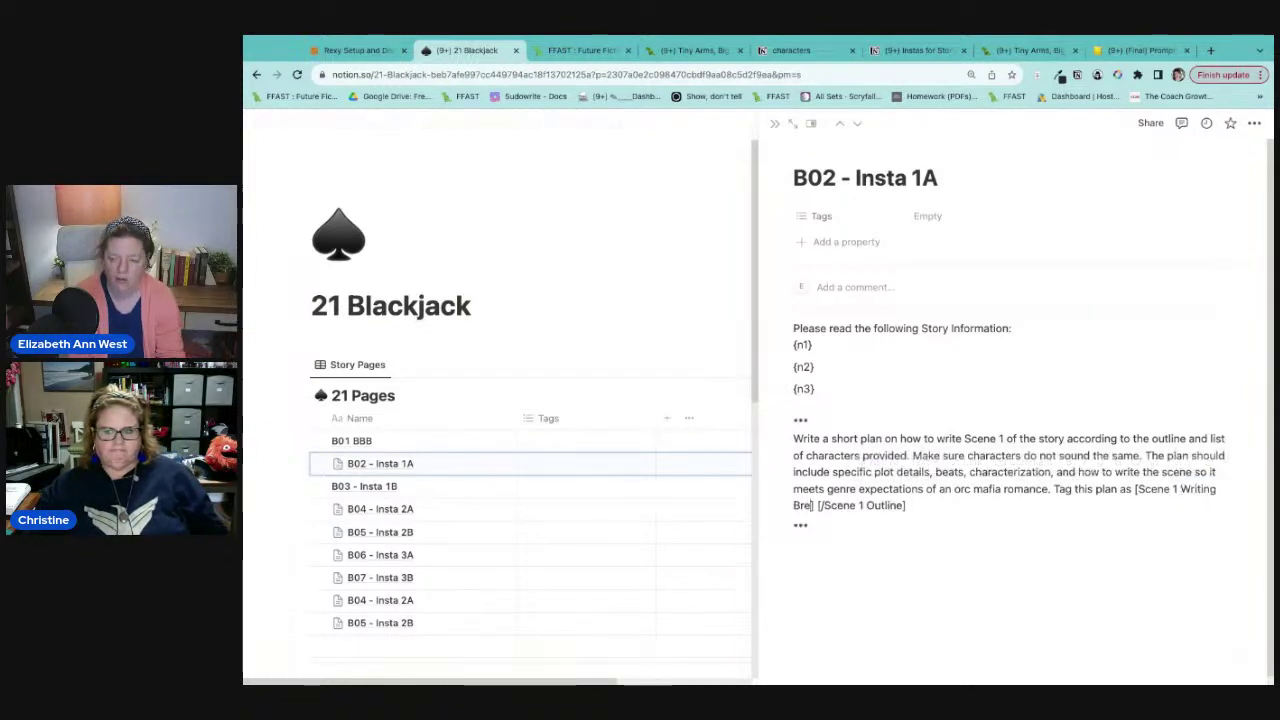
pyautogui.write('ef')
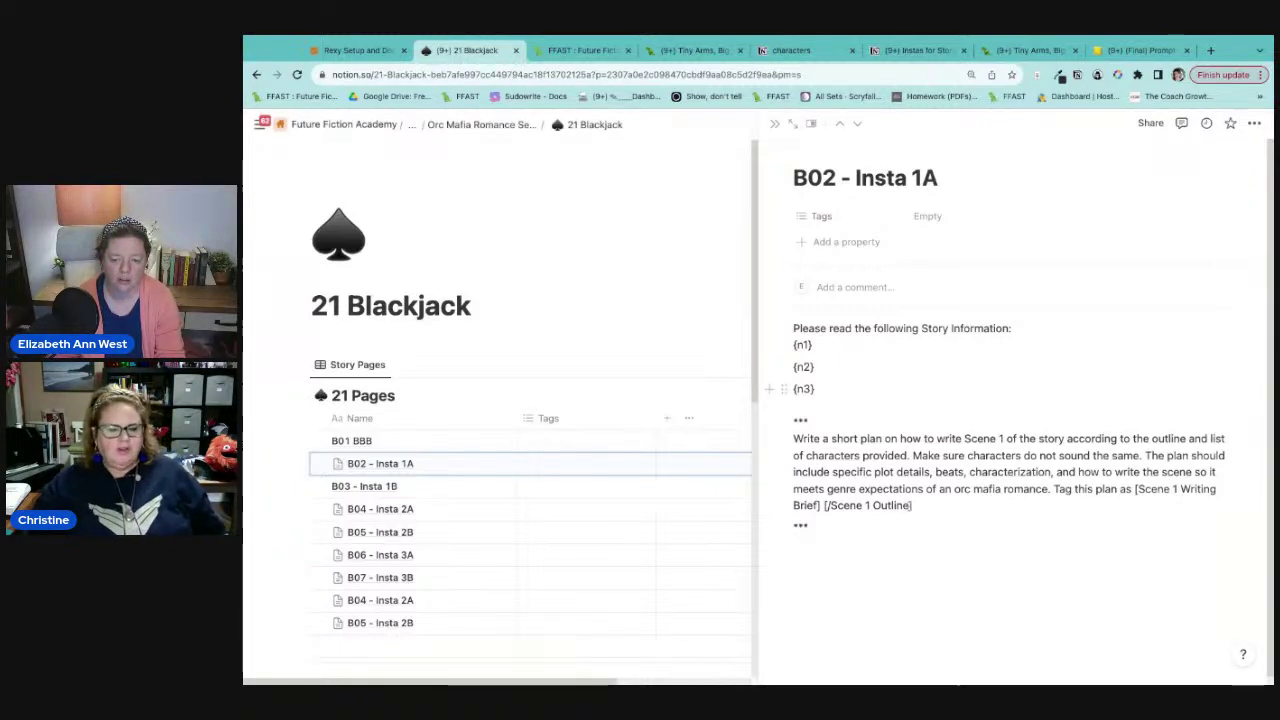
# Step: Change the closing tag in the plan instruction to "[/Scene 1 Writing Brief]"
pyautogui.moveTo(911, 505); pyautogui.dragTo(874, 505)
pyautogui.write('Writing')
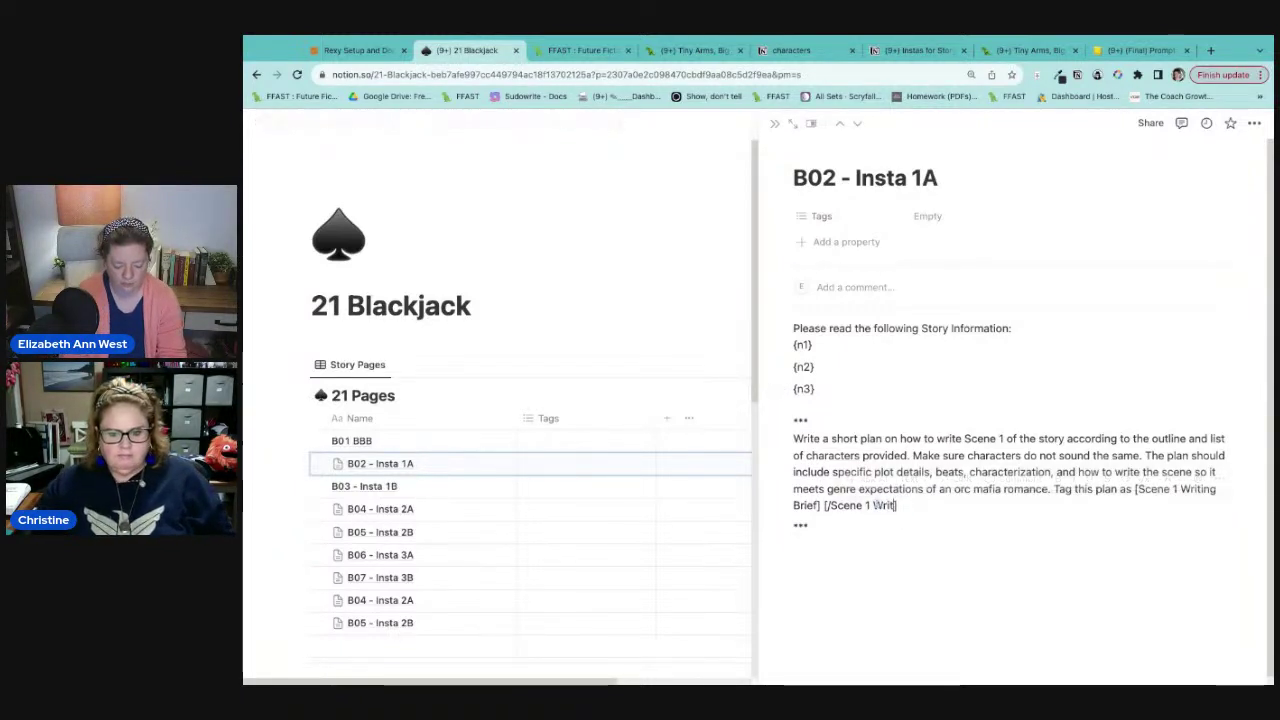
pyautogui.write(' Brei')
pyautogui.press('BackSpace')
pyautogui.press('BackSpace')
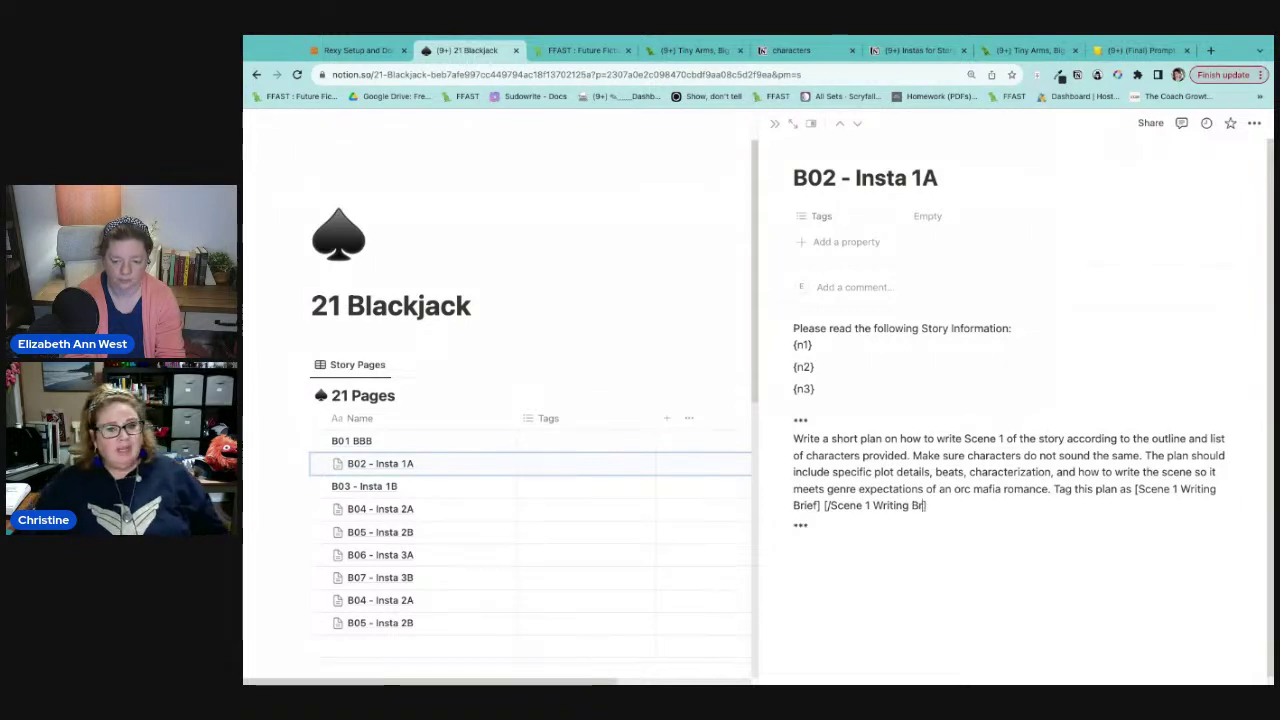
pyautogui.write('ief')
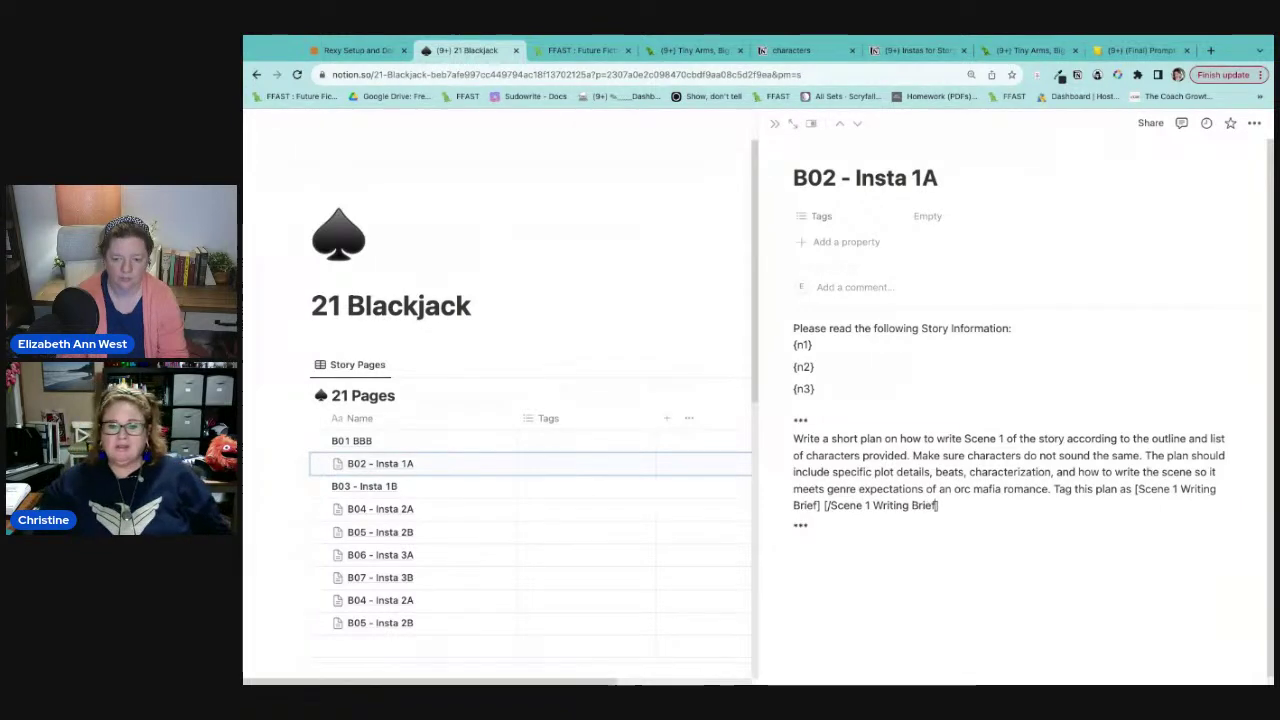
pyautogui.click(904, 533)
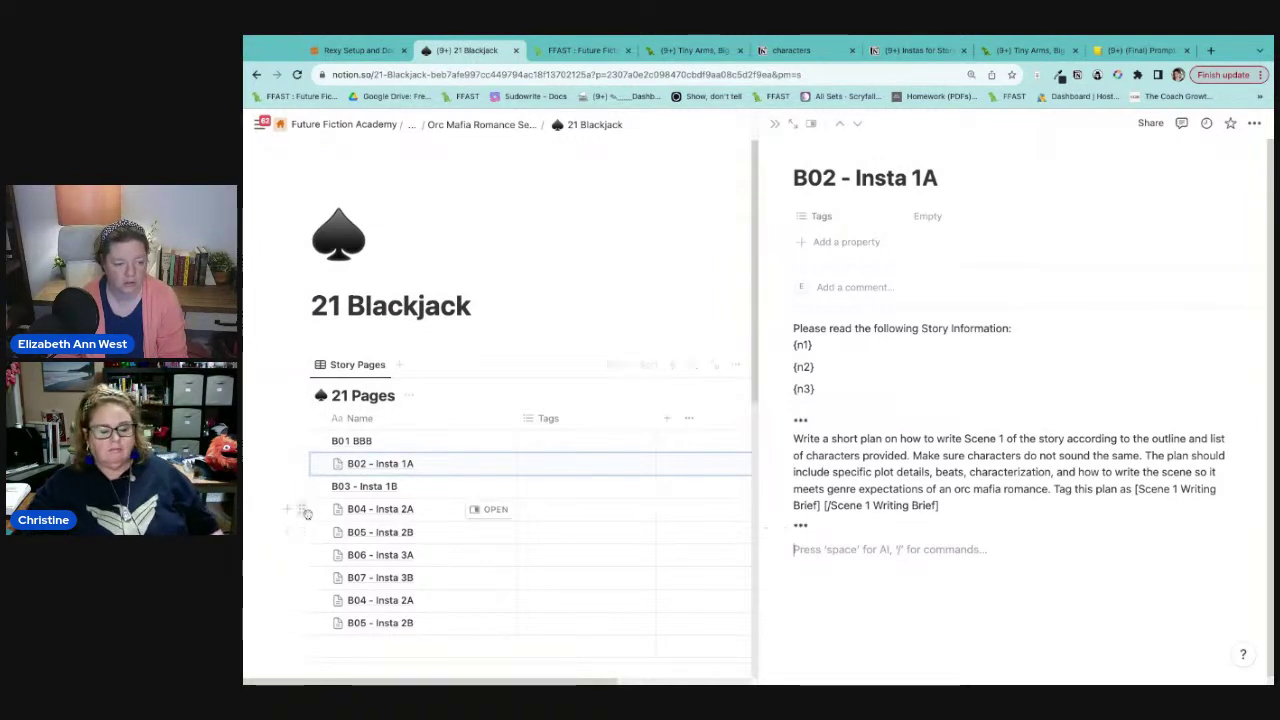
# Step: On the B05 - Insta 2B page, replace the first "outline" with "[Scene 1 Story Brief]"
pyautogui.click(496, 510)
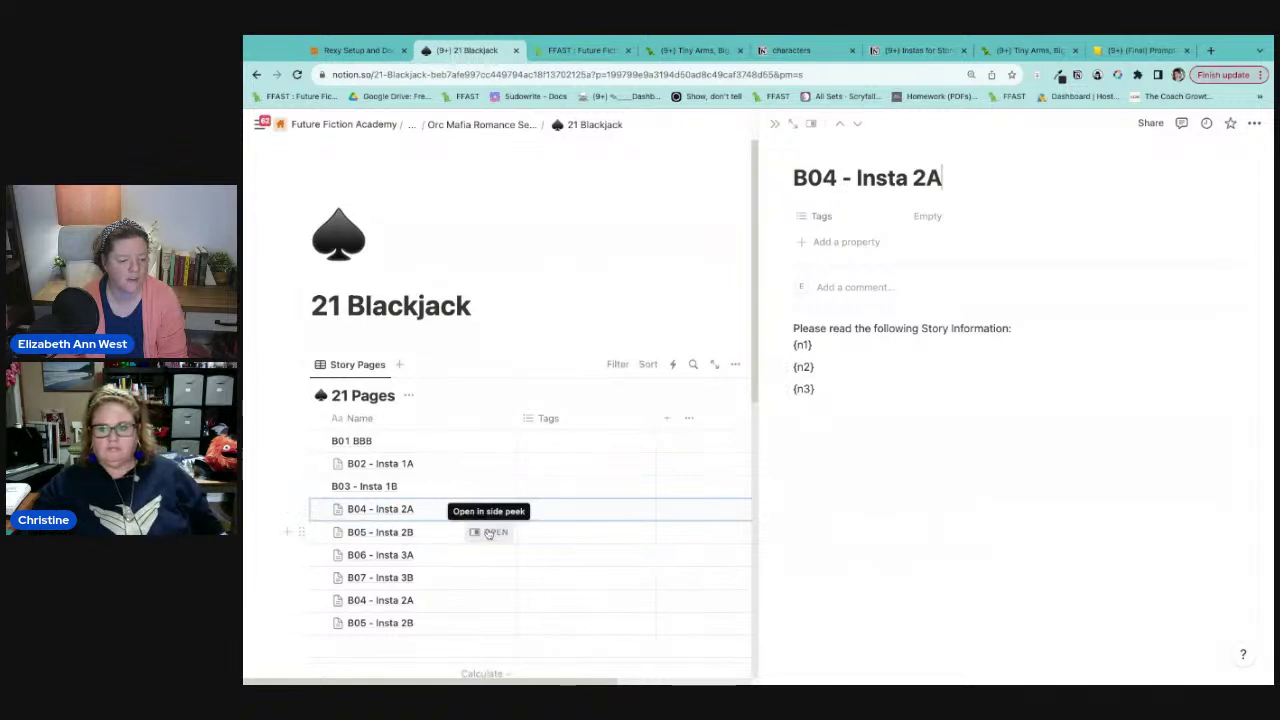
pyautogui.click(489, 532)
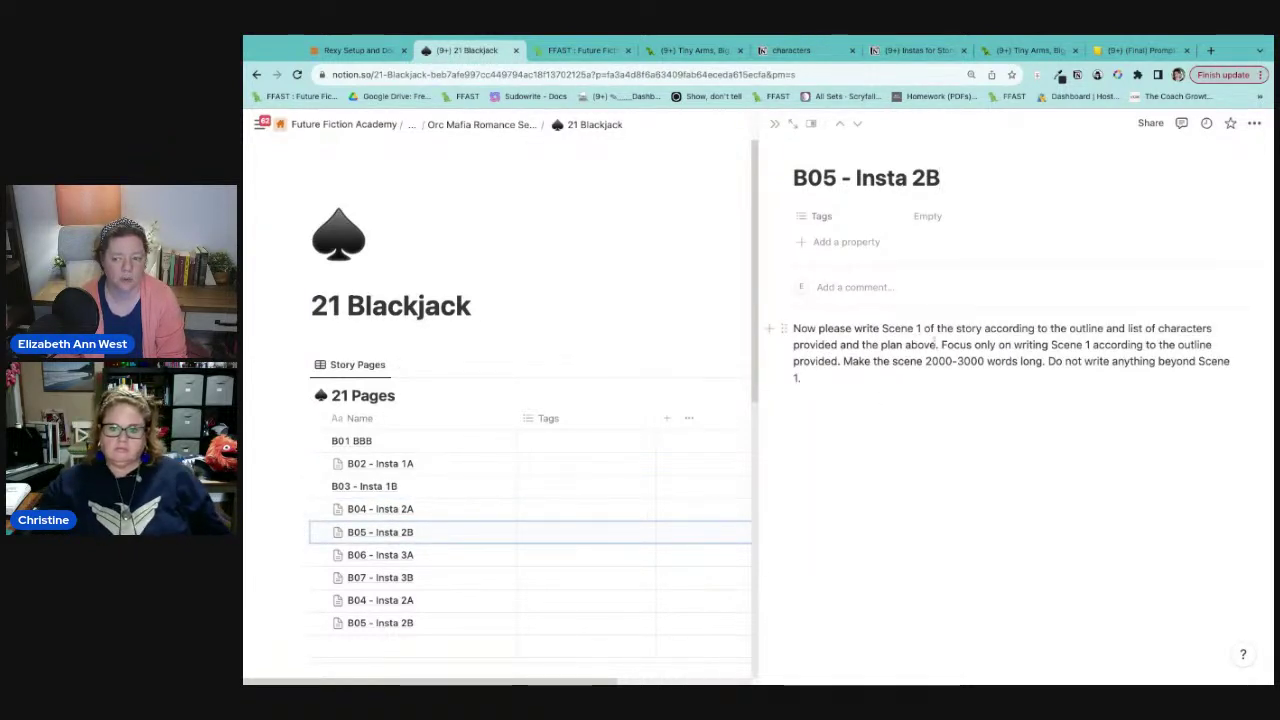
pyautogui.doubleClick(1100, 328)
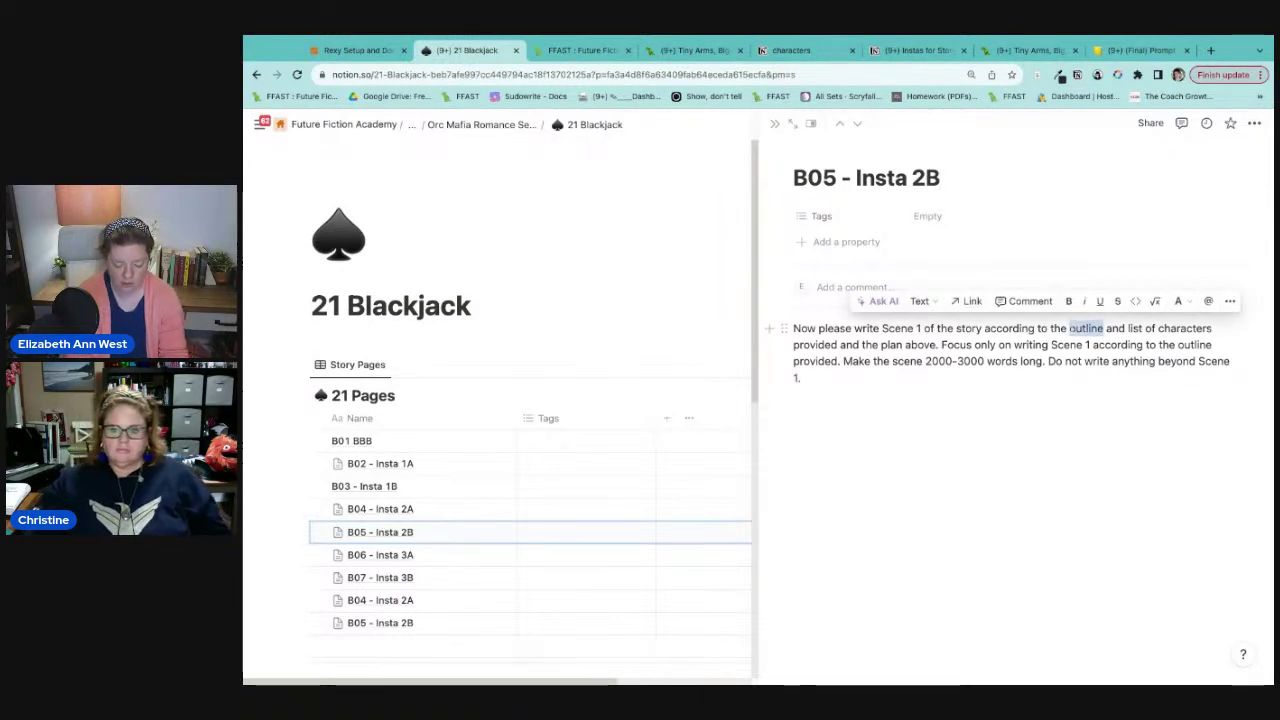
pyautogui.write('[Scene 1')
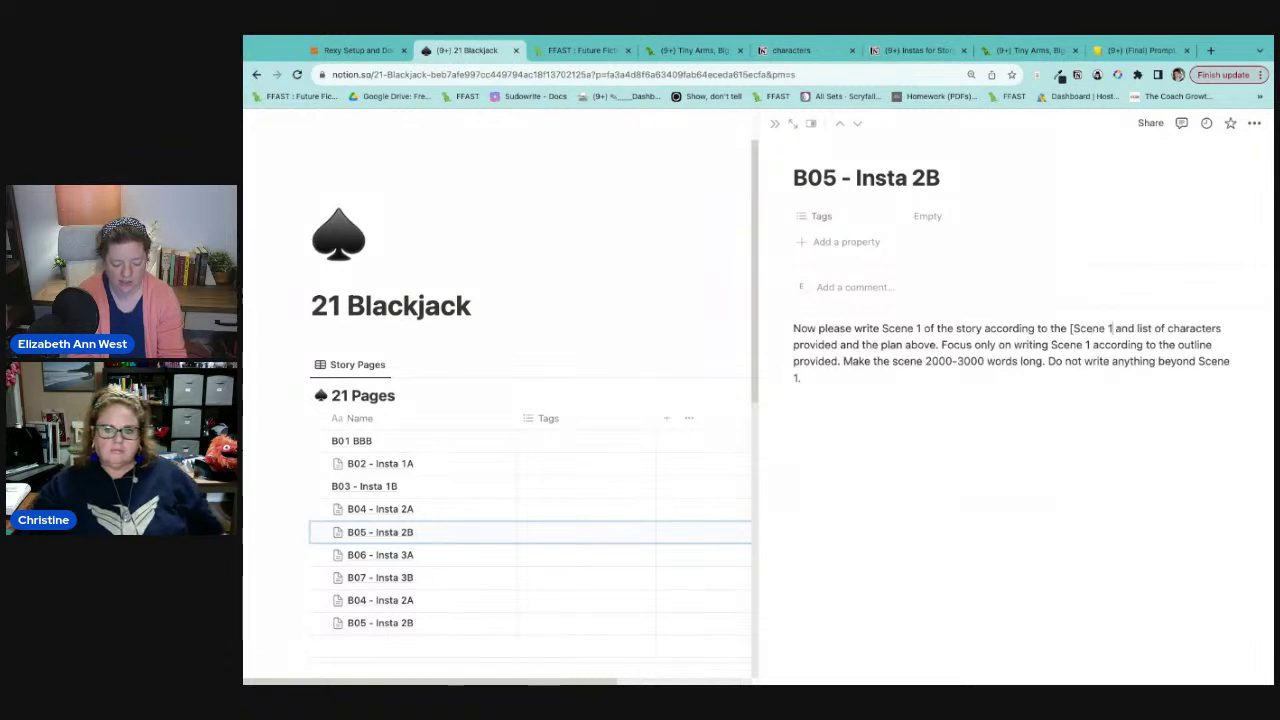
pyautogui.write(' Story Br')
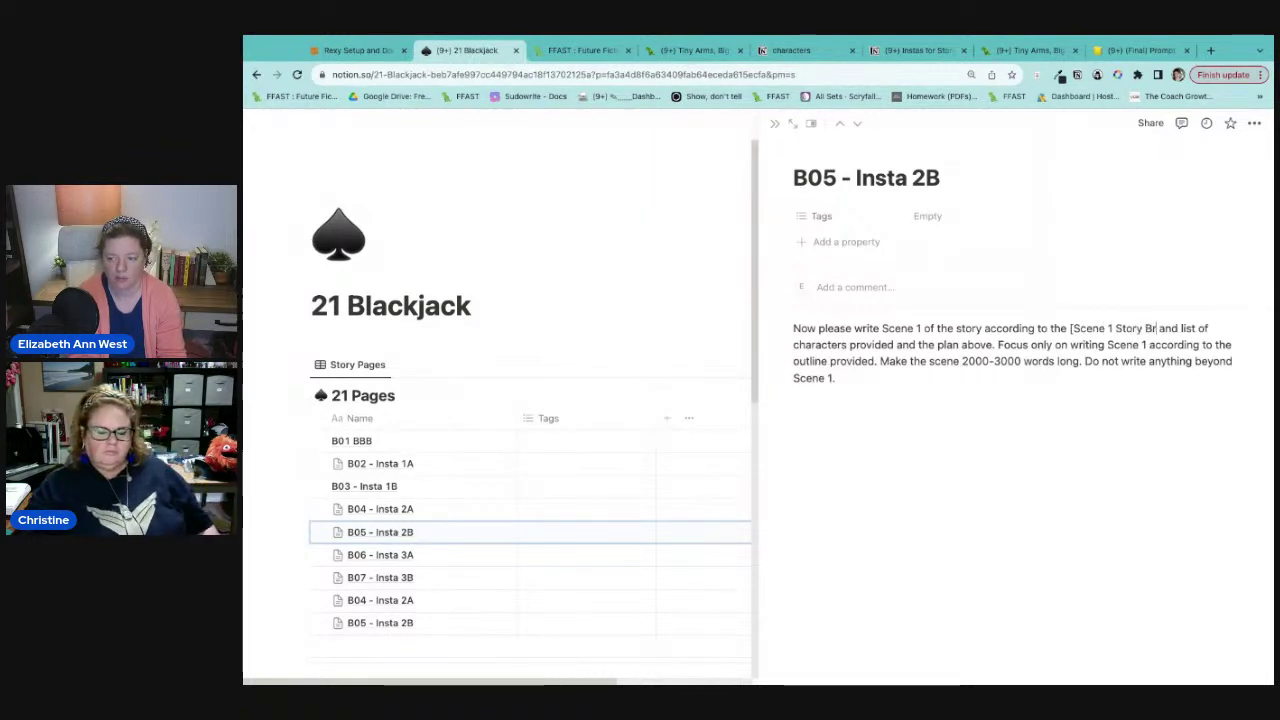
pyautogui.write('ief')
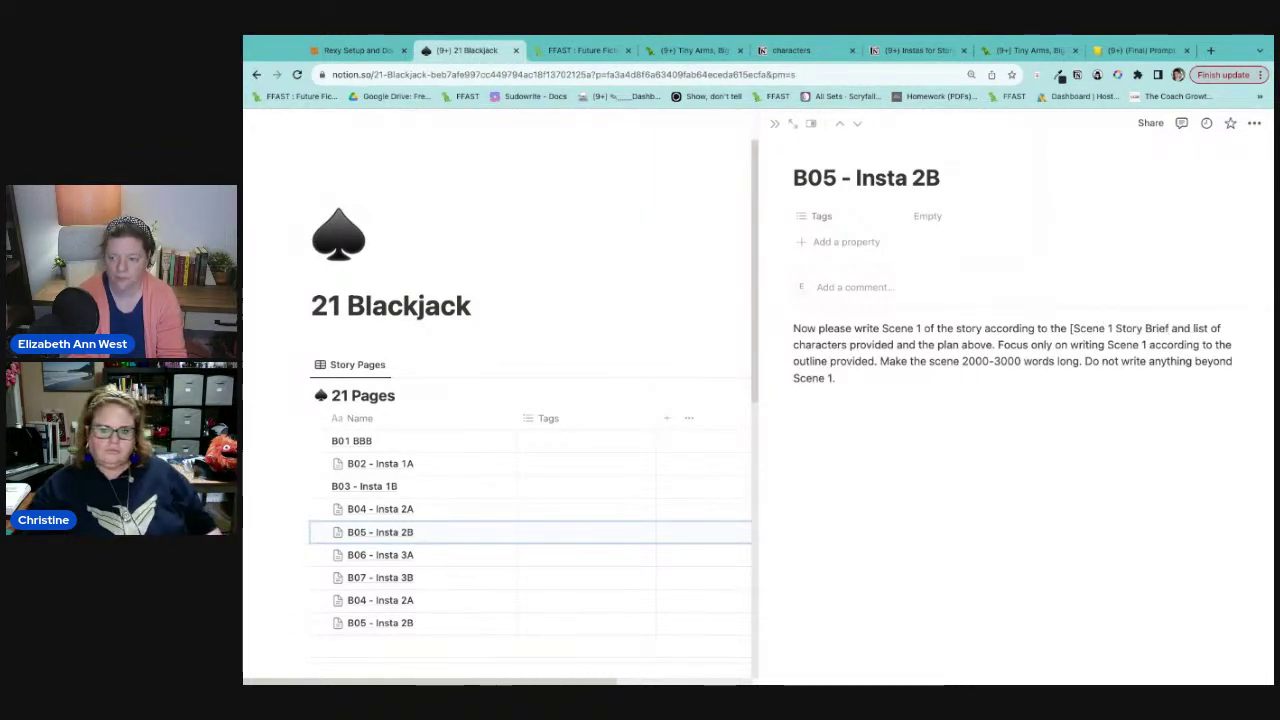
pyautogui.write(']')
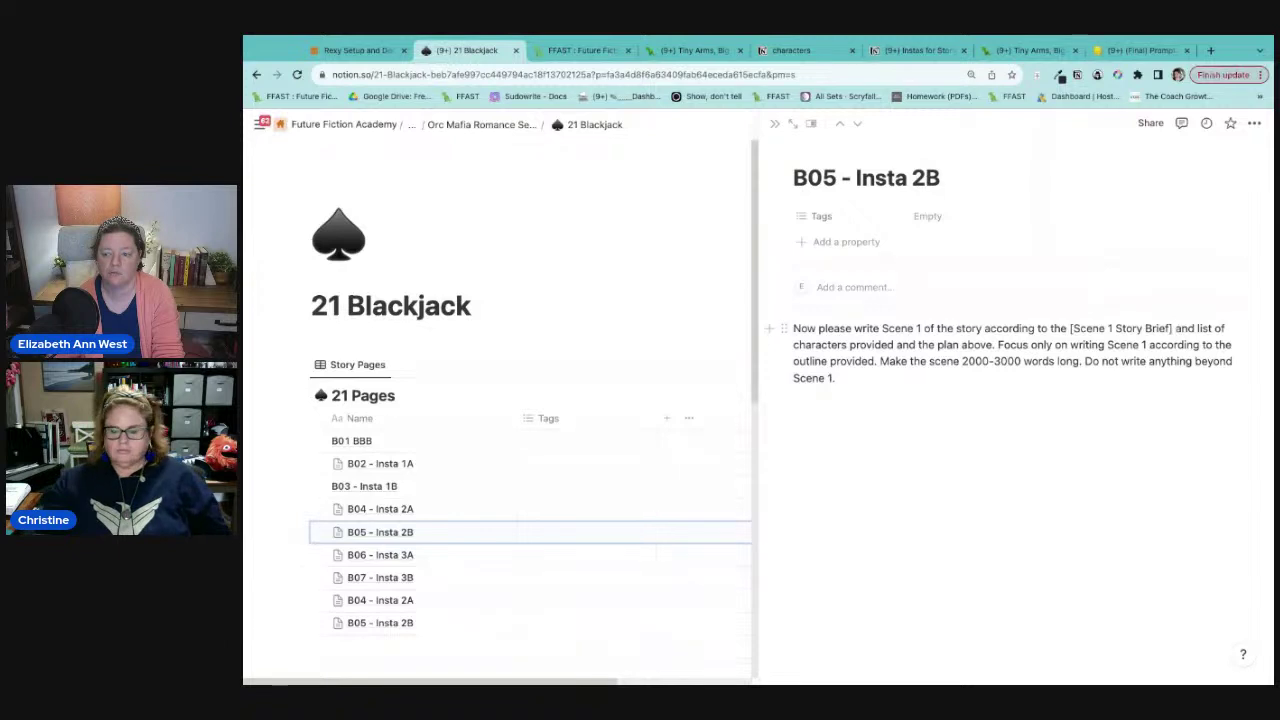
# Step: Delete "and list of characters provided and the plan above" and close the gap before the first sentence's period
pyautogui.moveTo(1176, 328); pyautogui.dragTo(993, 345)
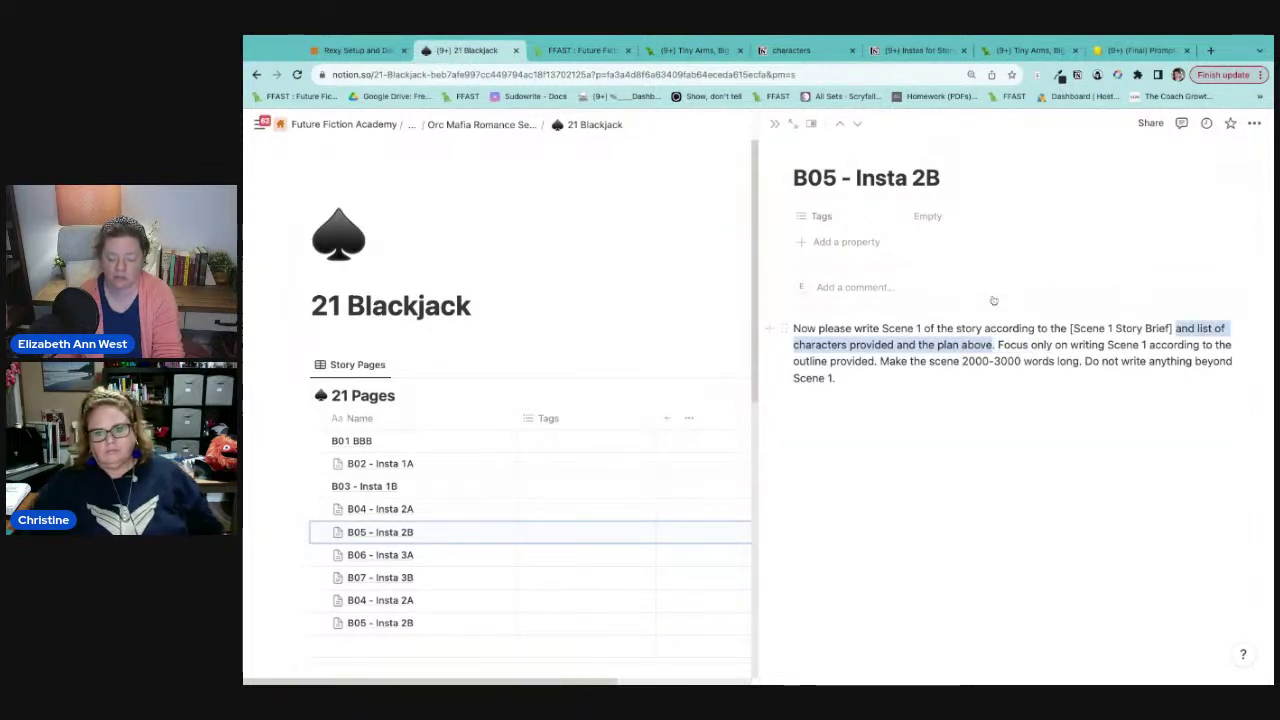
pyautogui.press('BackSpace')
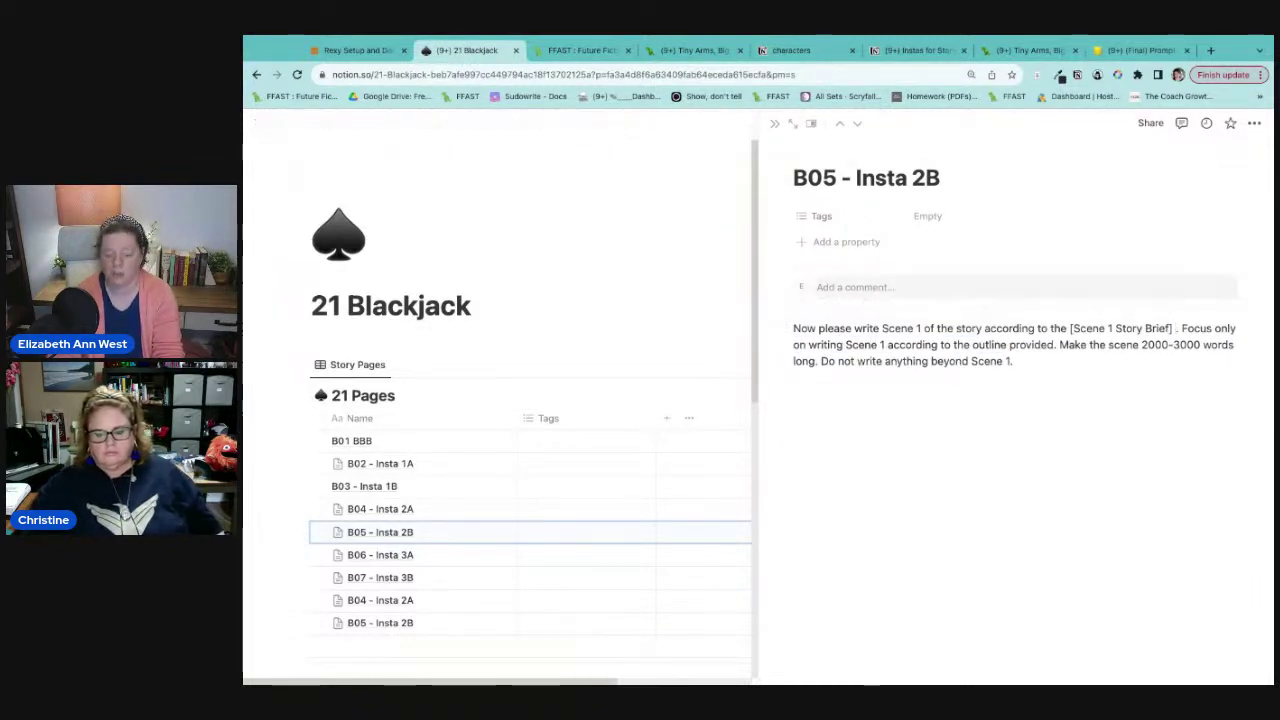
pyautogui.press('BackSpace')
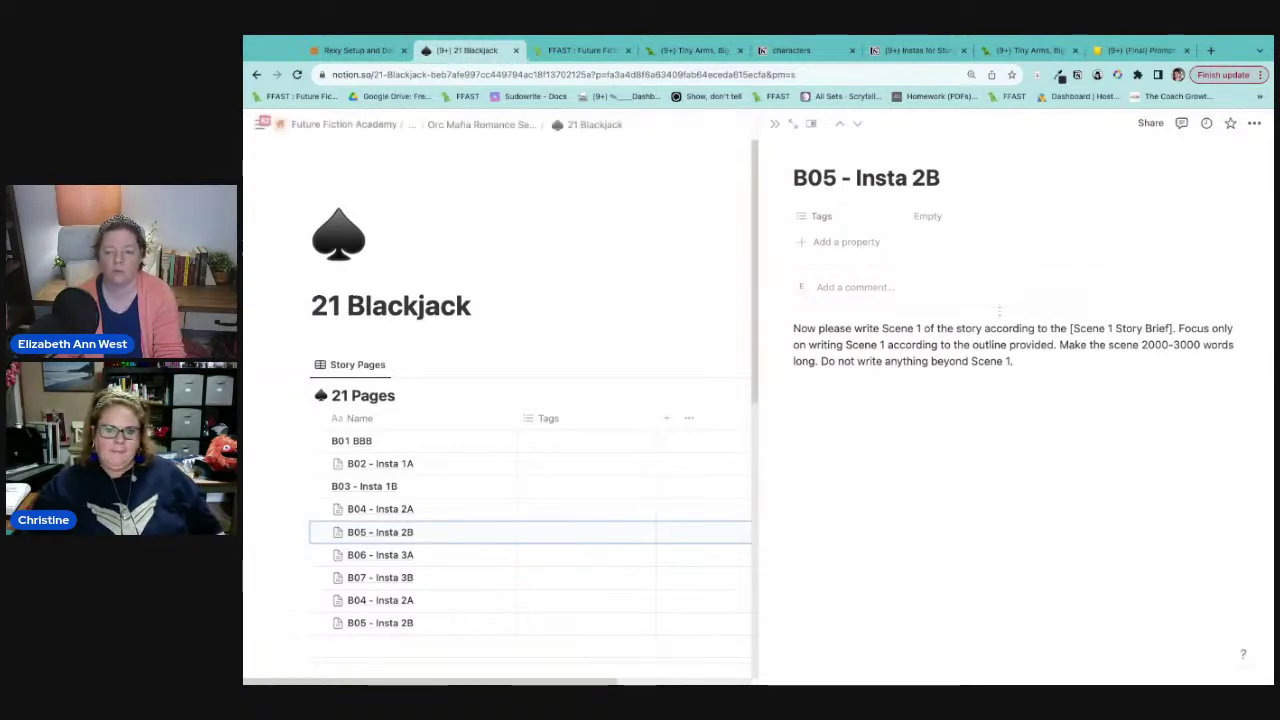
# Step: In the second sentence, replace "the outline provided" with "[Scene 1 Story Brief]"
pyautogui.moveTo(988, 345); pyautogui.dragTo(953, 345)
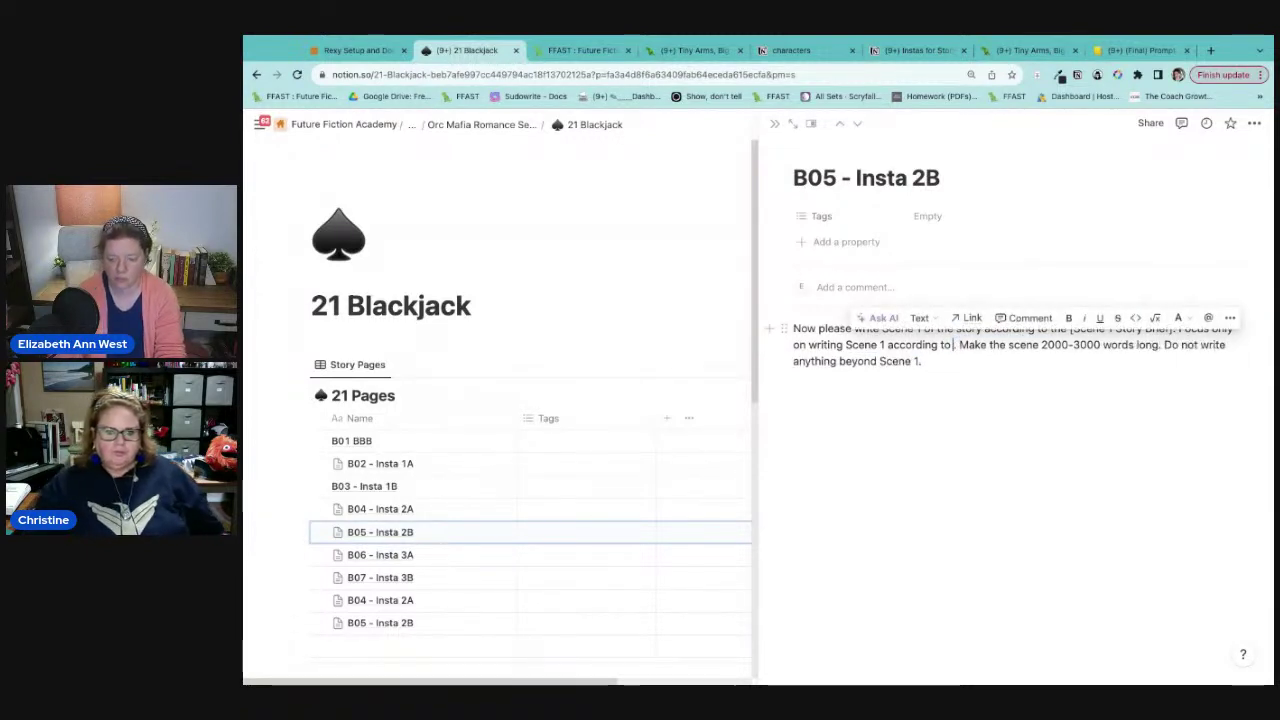
pyautogui.press('BackSpace')
pyautogui.write('(')
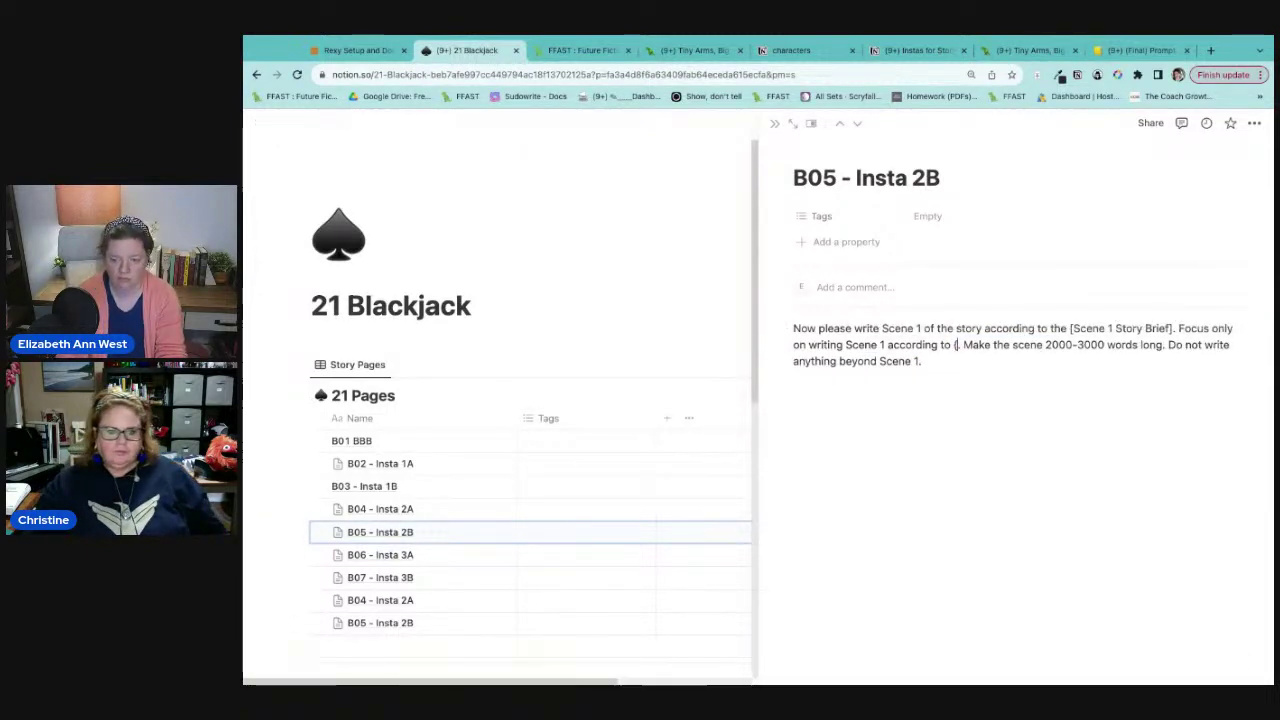
pyautogui.write('Scene')
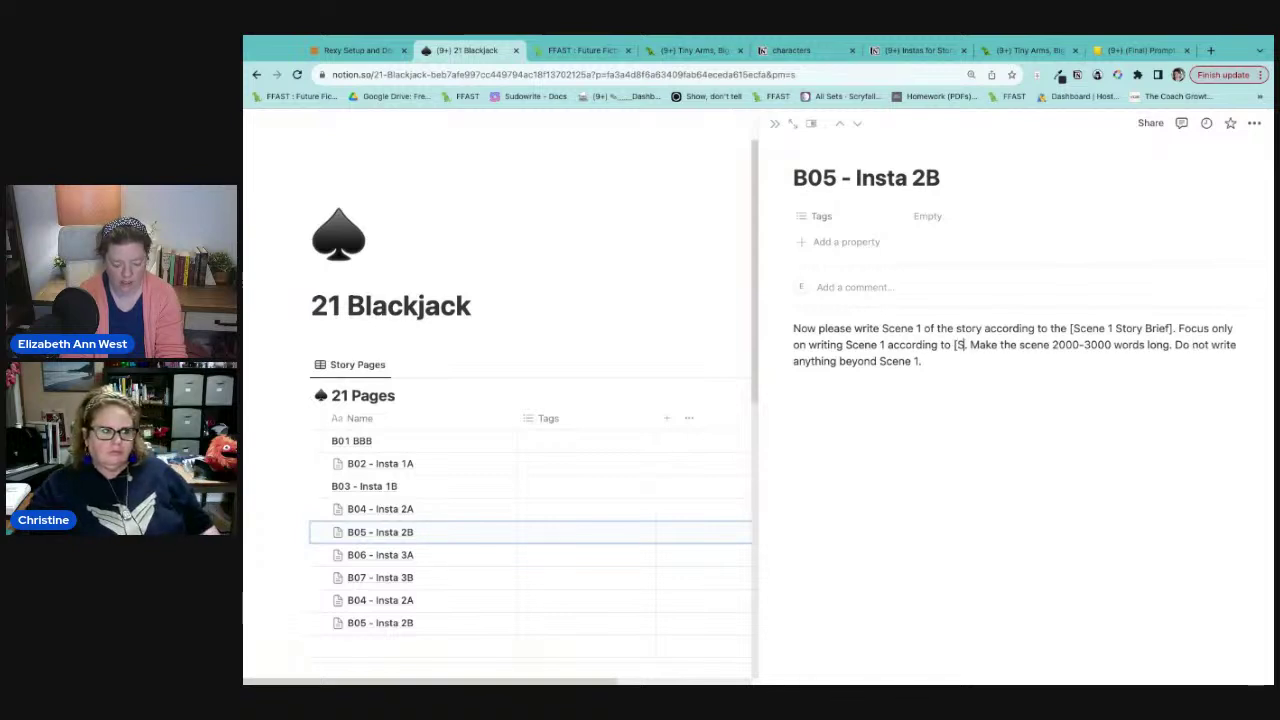
pyautogui.write(' 1 Story Beif')
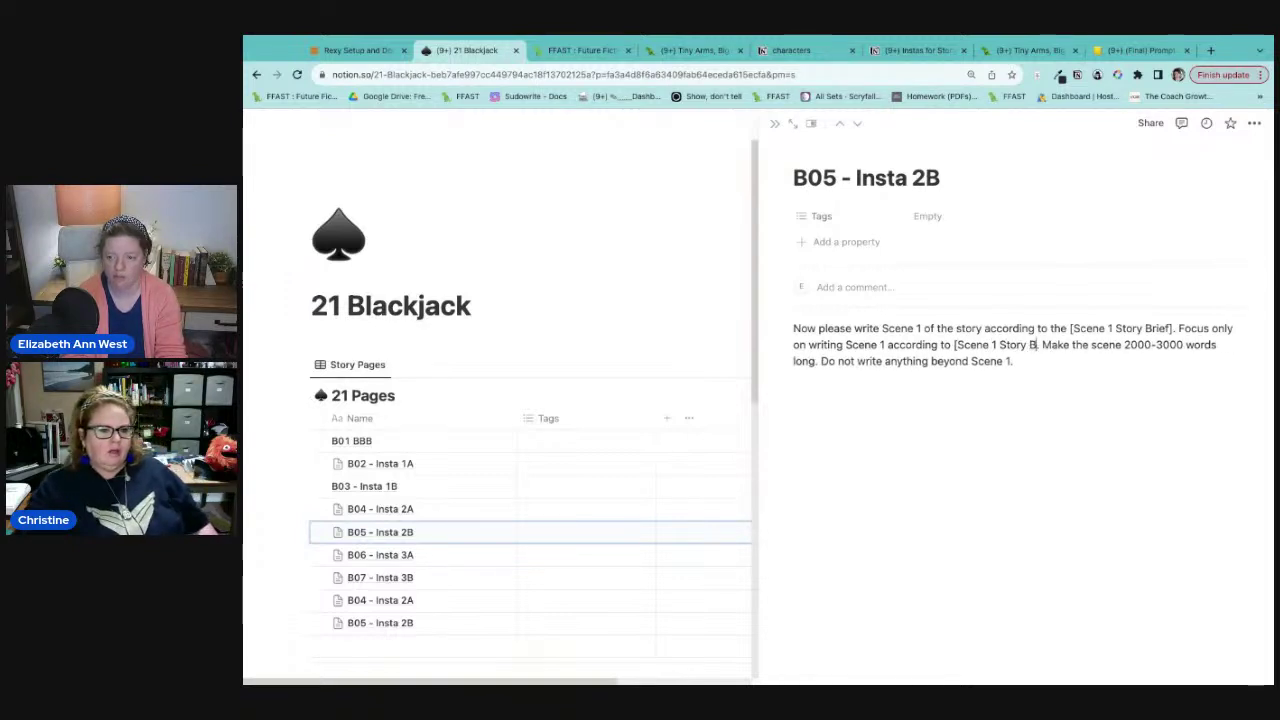
pyautogui.press('BackSpace')
pyautogui.press('BackSpace')
pyautogui.press('BackSpace')
pyautogui.write('rief]')
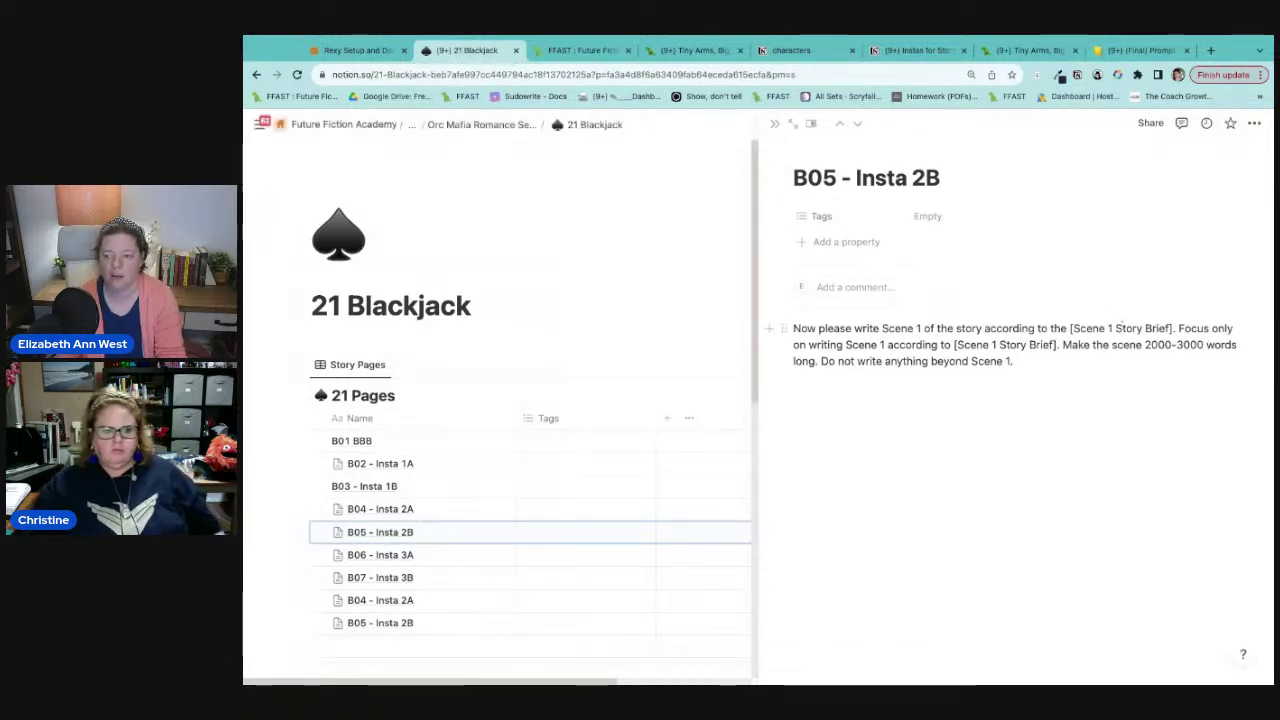
# Step: Change "Story" to "Writing" in both brief references so they read "[Scene 1 Writing Brief]"
pyautogui.doubleClick(1128, 328)
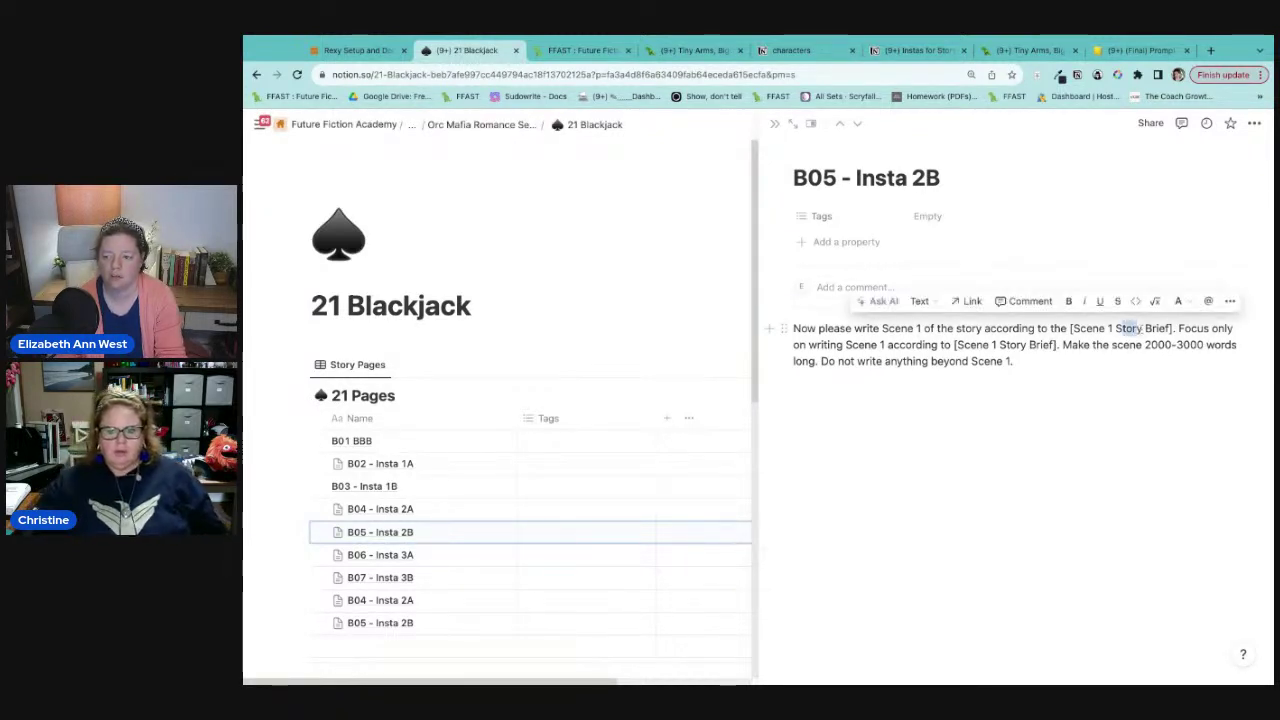
pyautogui.write('Writing')
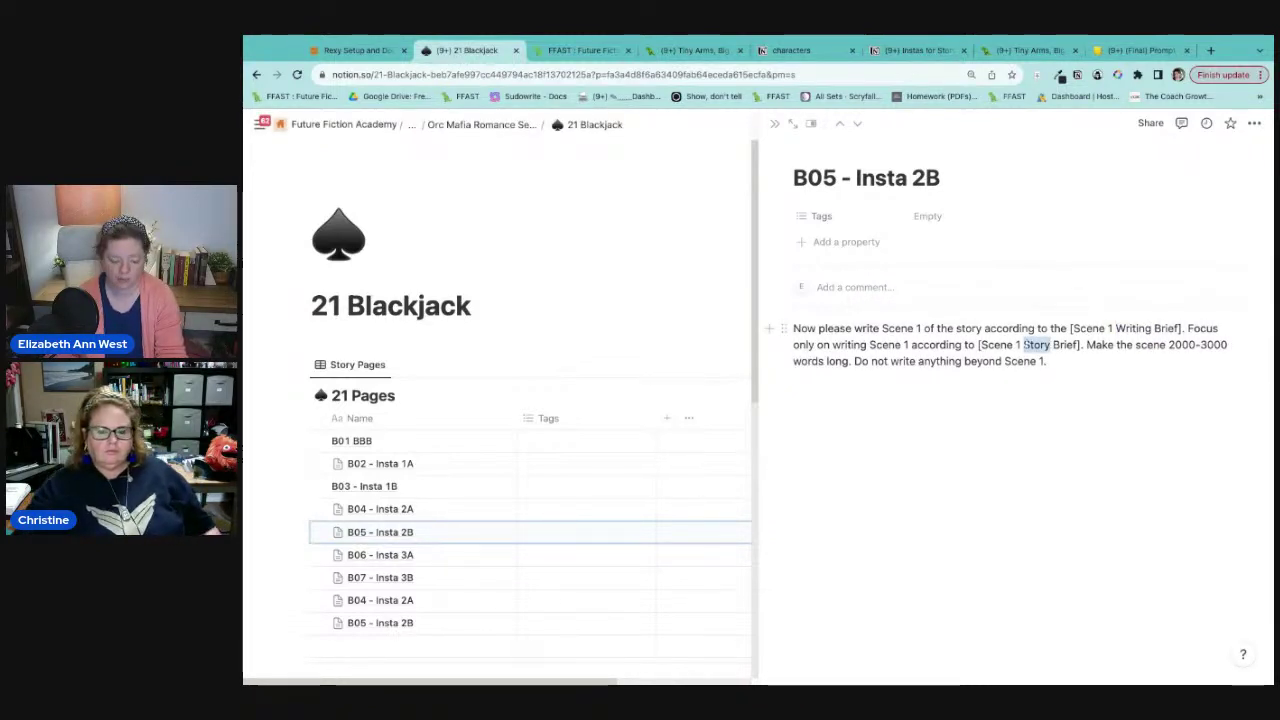
pyautogui.doubleClick(1036, 345)
pyautogui.write('Writing')
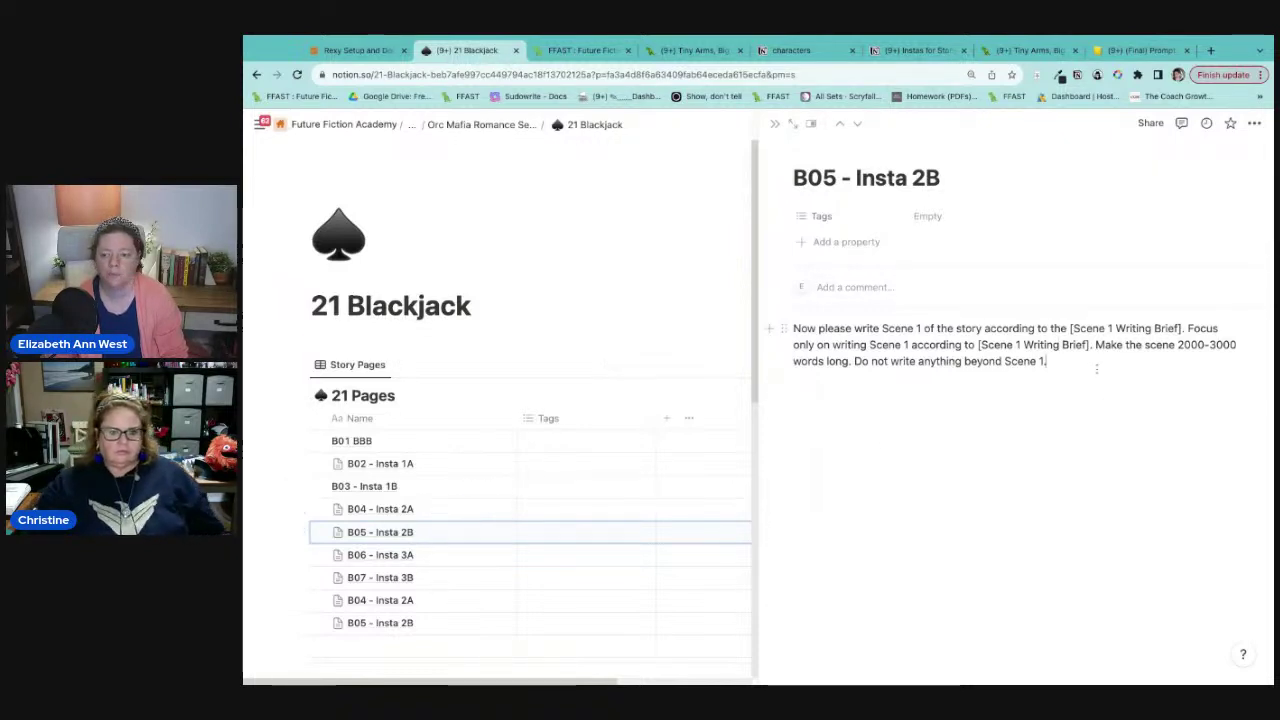
# Step: Add the closing sentence "Please tag what you write as [Scene 1] [/Scene 1]." to the Scene 1 writing prompt
pyautogui.write('Please')
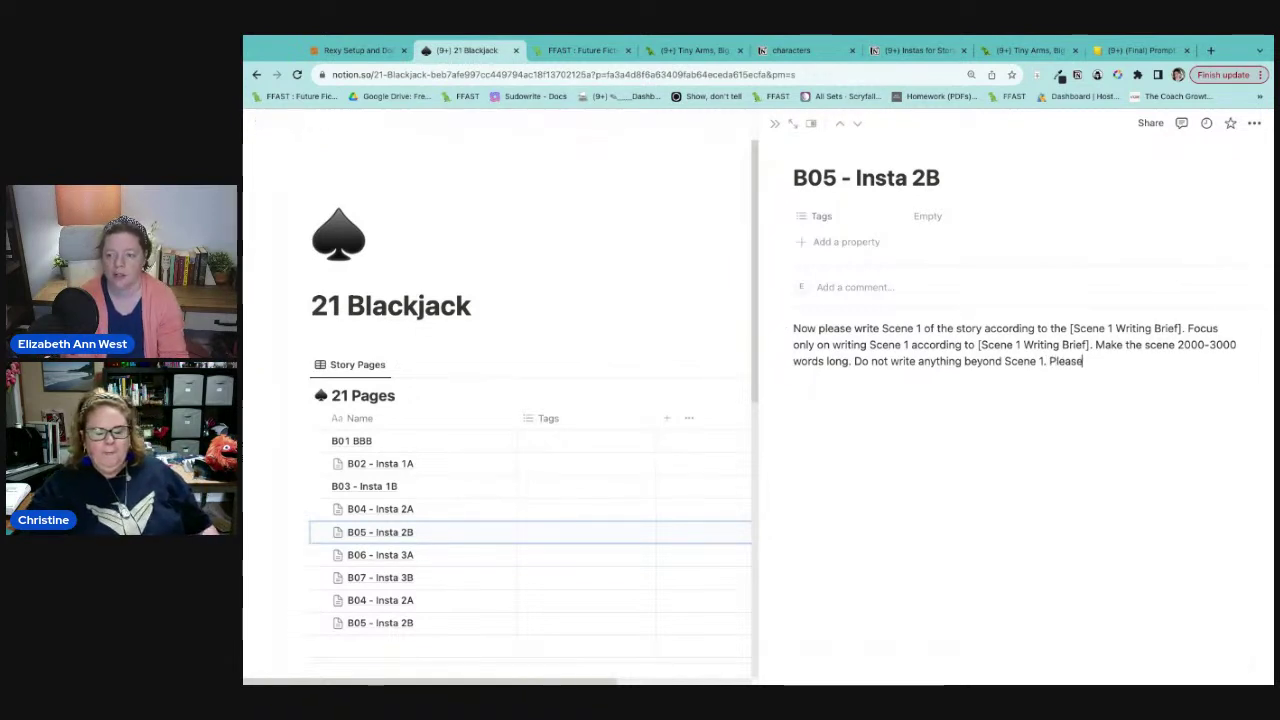
pyautogui.write(' title what')
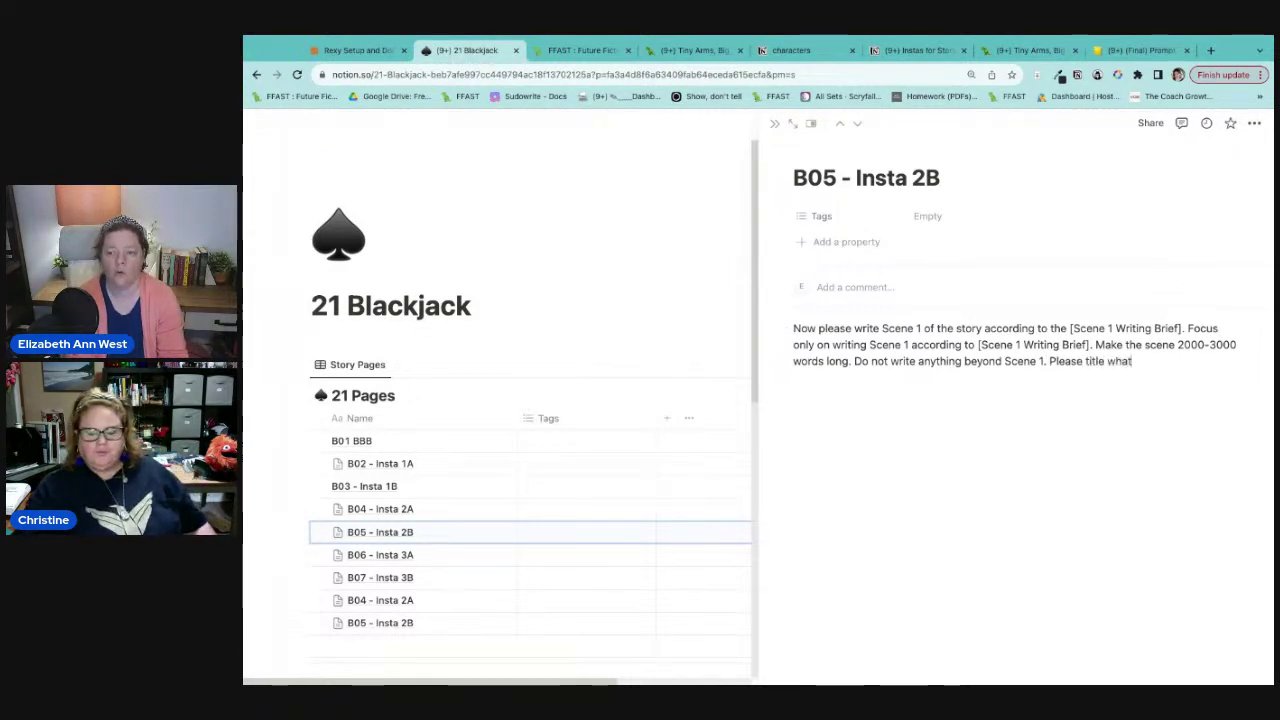
pyautogui.write(' you write')
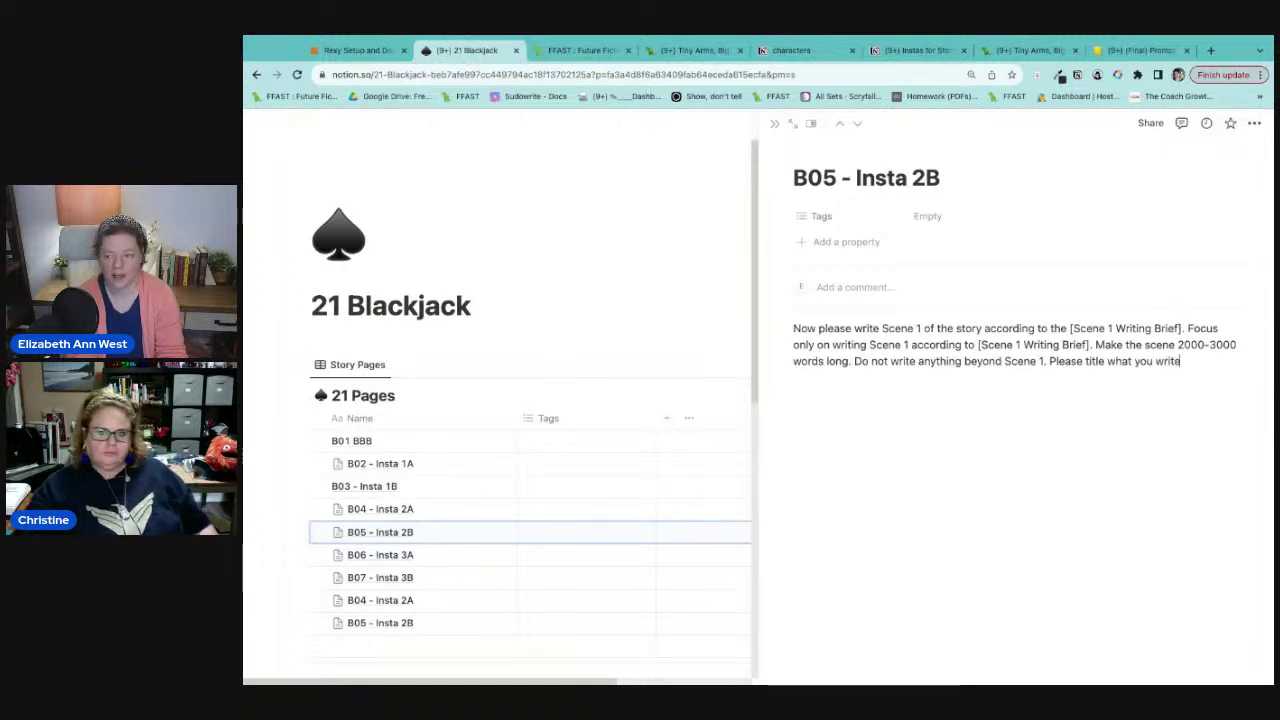
pyautogui.write(' Scen')
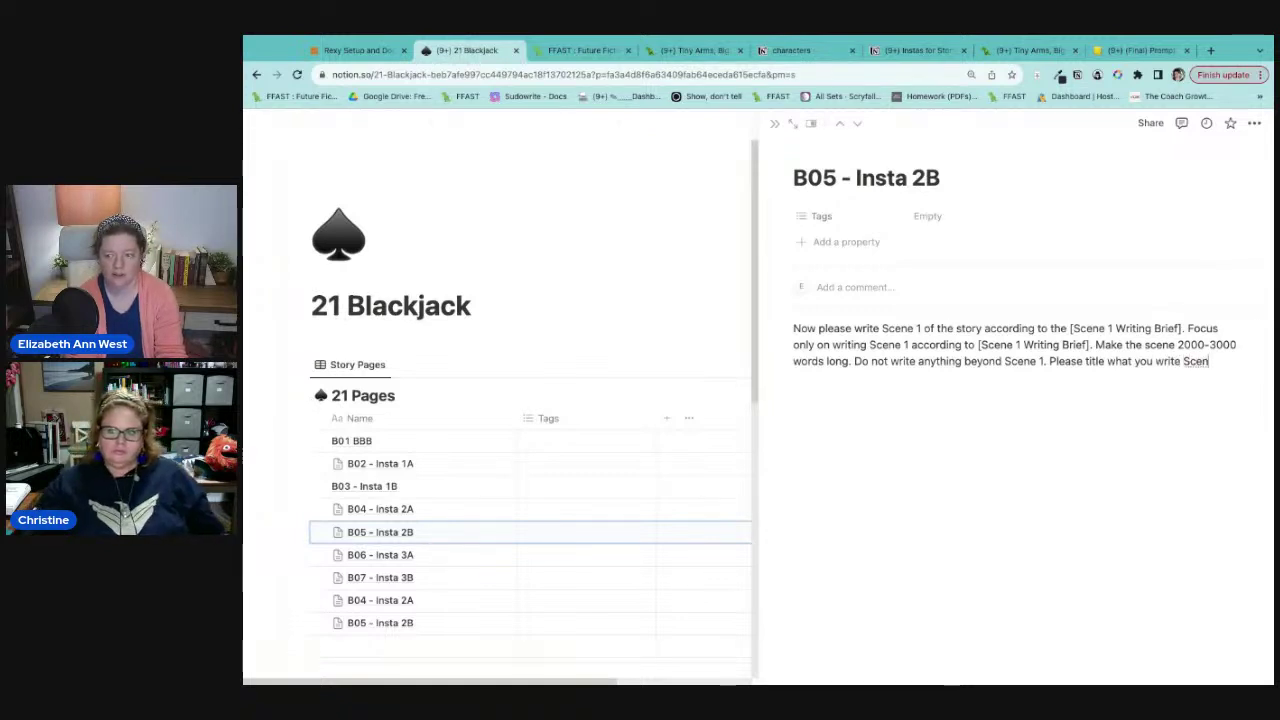
pyautogui.press('BackSpace')
pyautogui.press('BackSpace')
pyautogui.press('BackSpace')
pyautogui.press('BackSpace')
pyautogui.press('BackSpace')
pyautogui.press('BackSpace')
pyautogui.press('BackSpace')
pyautogui.press('BackSpace')
pyautogui.press('BackSpace')
pyautogui.press('BackSpace')
pyautogui.press('BackSpace')
pyautogui.press('BackSpace')
pyautogui.press('BackSpace')
pyautogui.press('BackSpace')
pyautogui.press('BackSpace')
pyautogui.press('BackSpace')
pyautogui.press('BackSpace')
pyautogui.press('BackSpace')
pyautogui.press('BackSpace')
pyautogui.press('BackSpace')
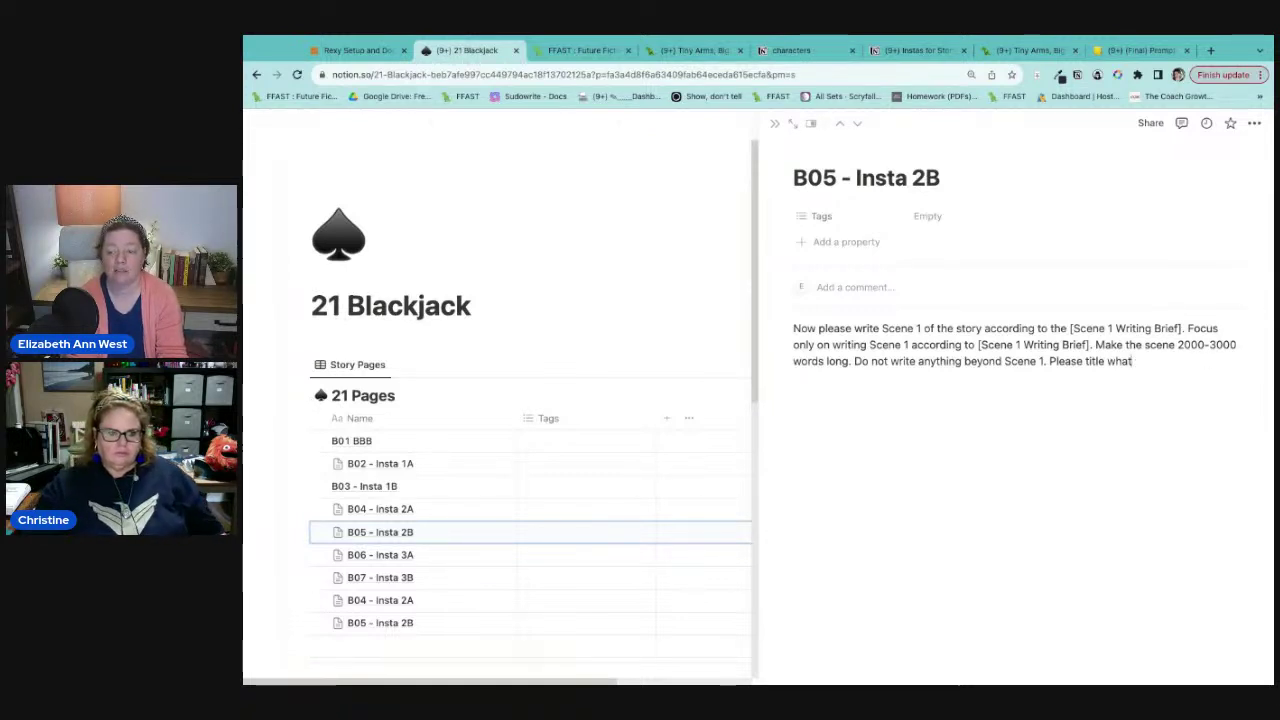
pyautogui.write('ag what ')
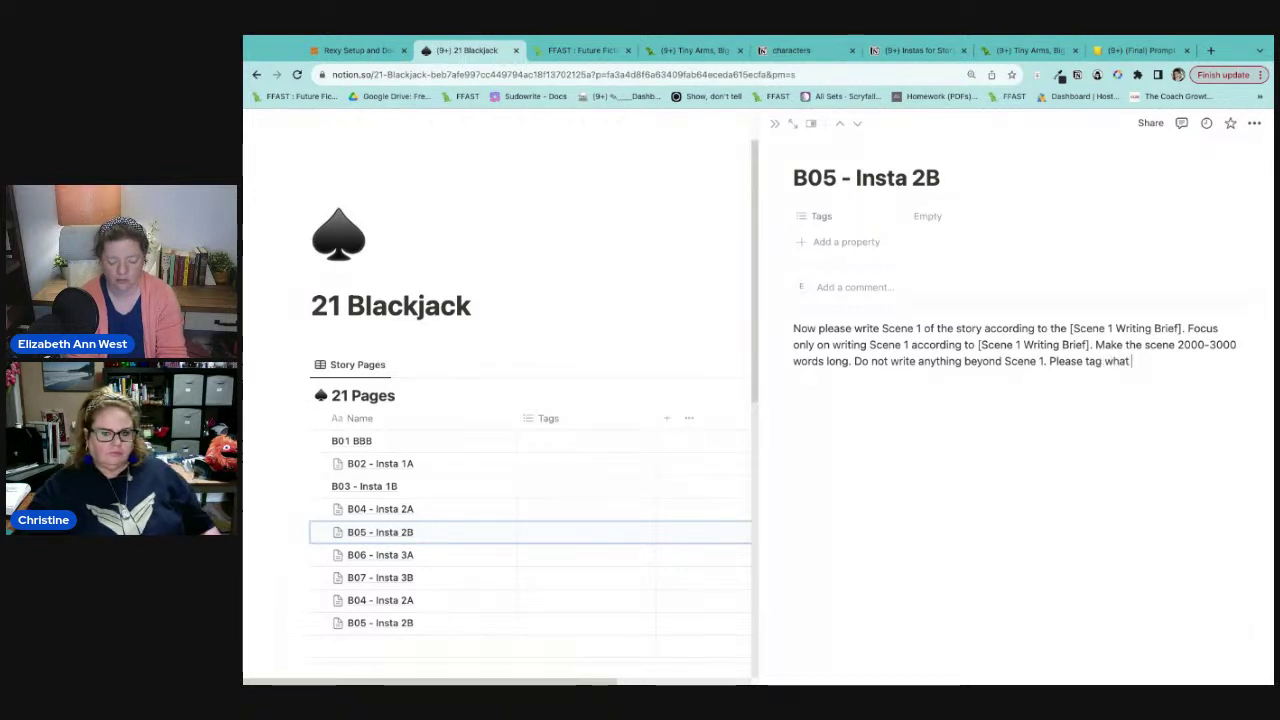
pyautogui.write('you write as ')
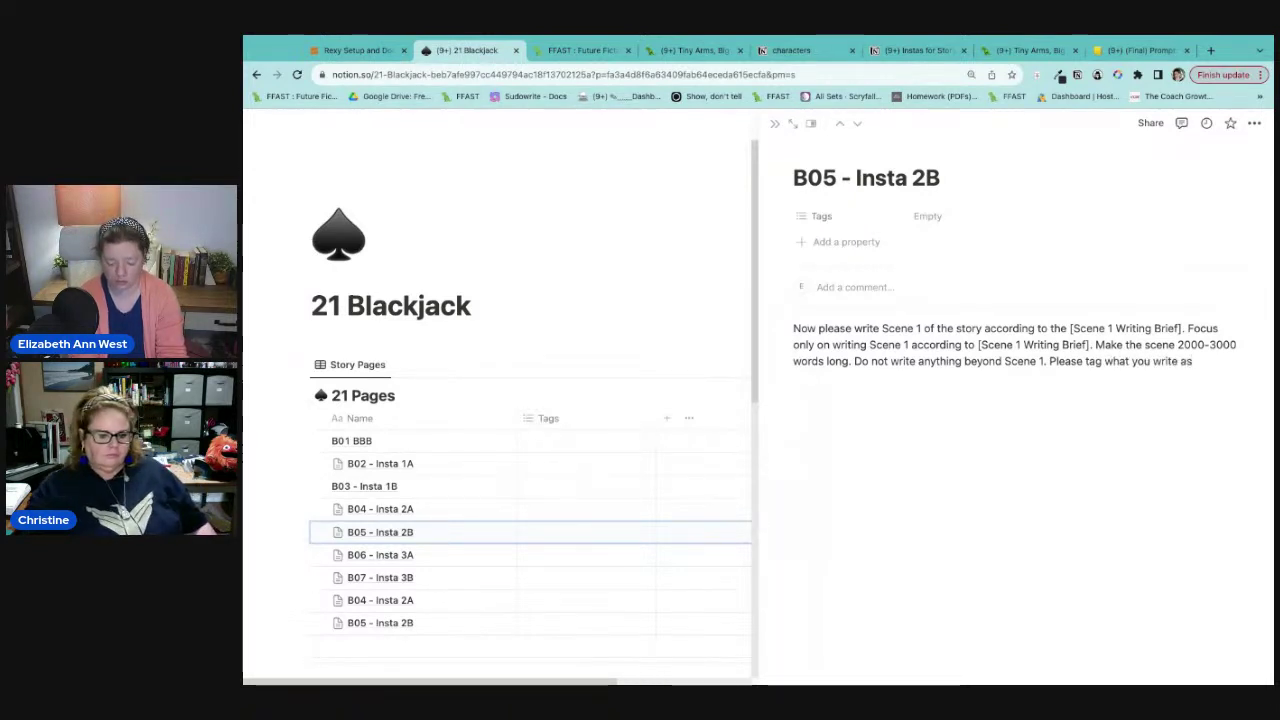
pyautogui.write('[Scene 1')
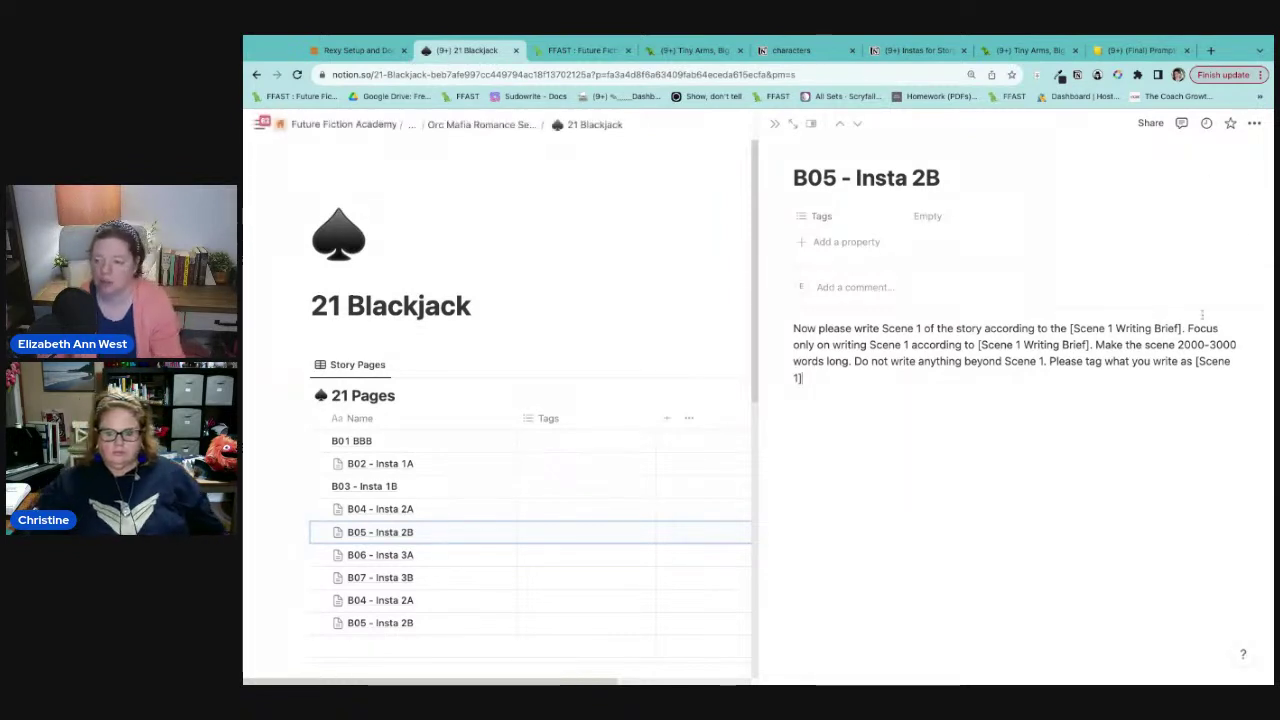
pyautogui.write('[/Scene 1].')
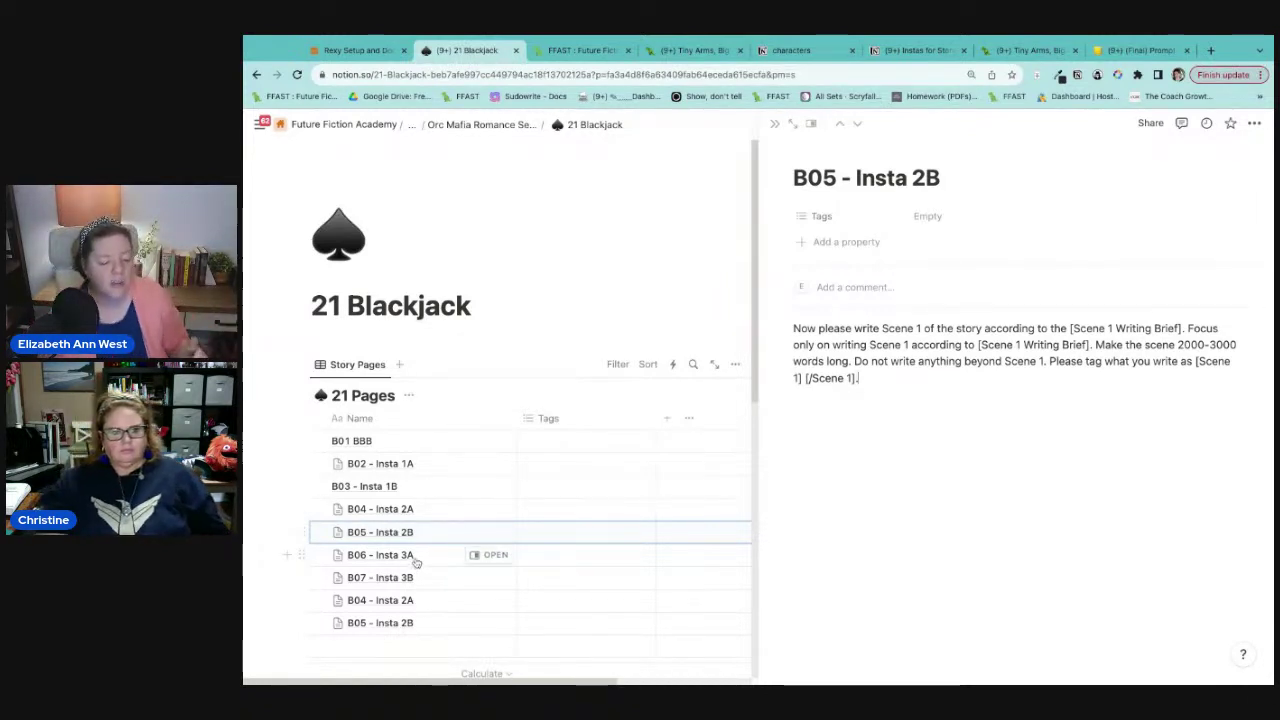
# Step: On the B06 - Insta 3A page, replace the line under {n3} with "and also read [Scene 1] below:"
pyautogui.click(490, 555)
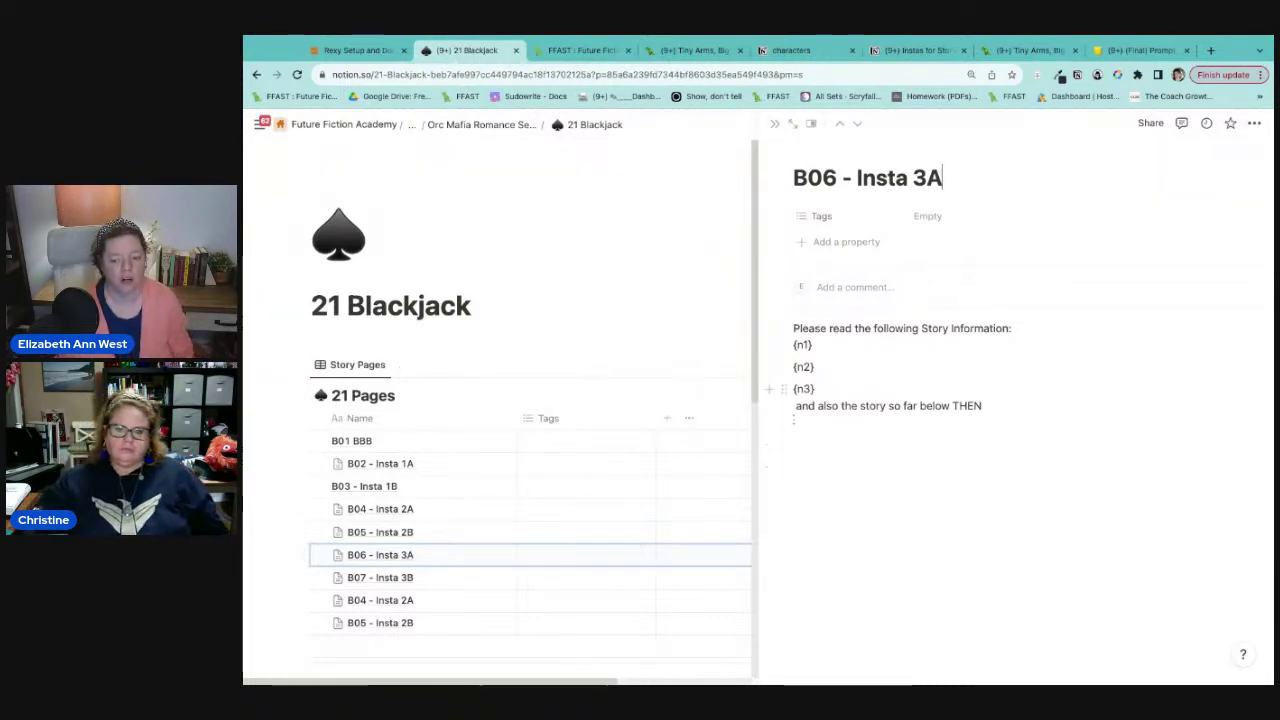
pyautogui.moveTo(797, 410); pyautogui.dragTo(982, 408)
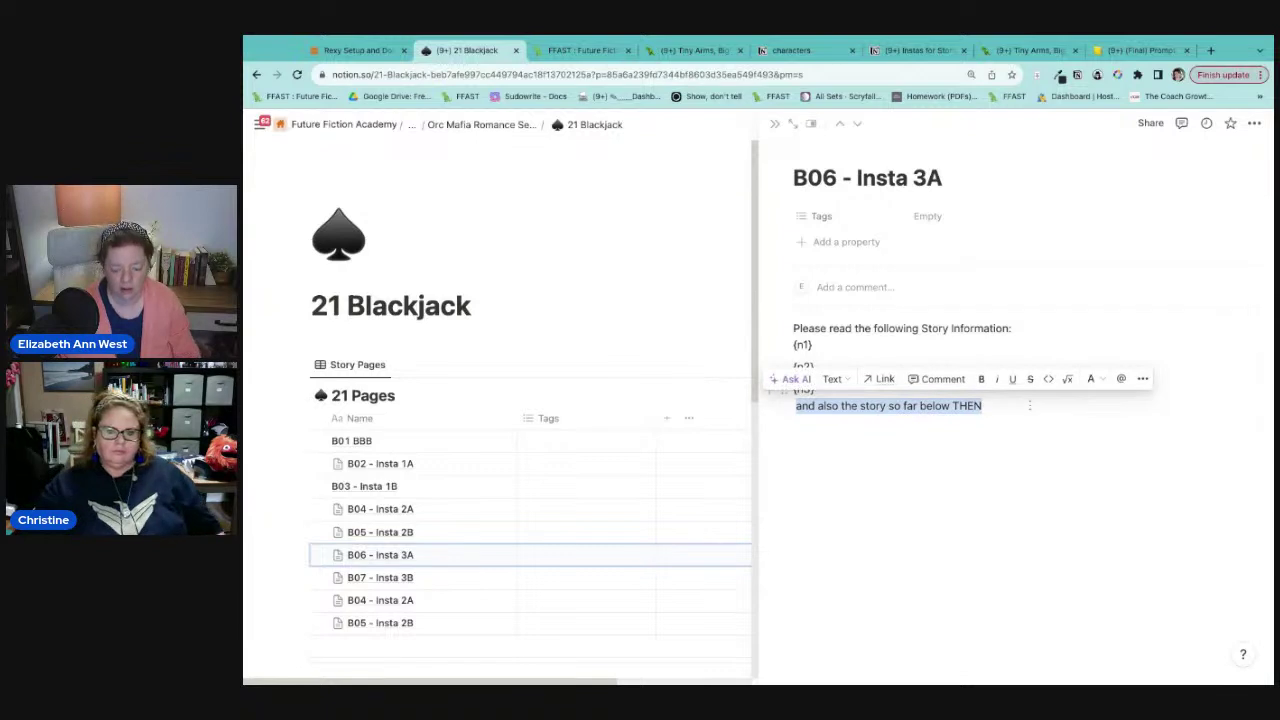
pyautogui.press('BackSpace')
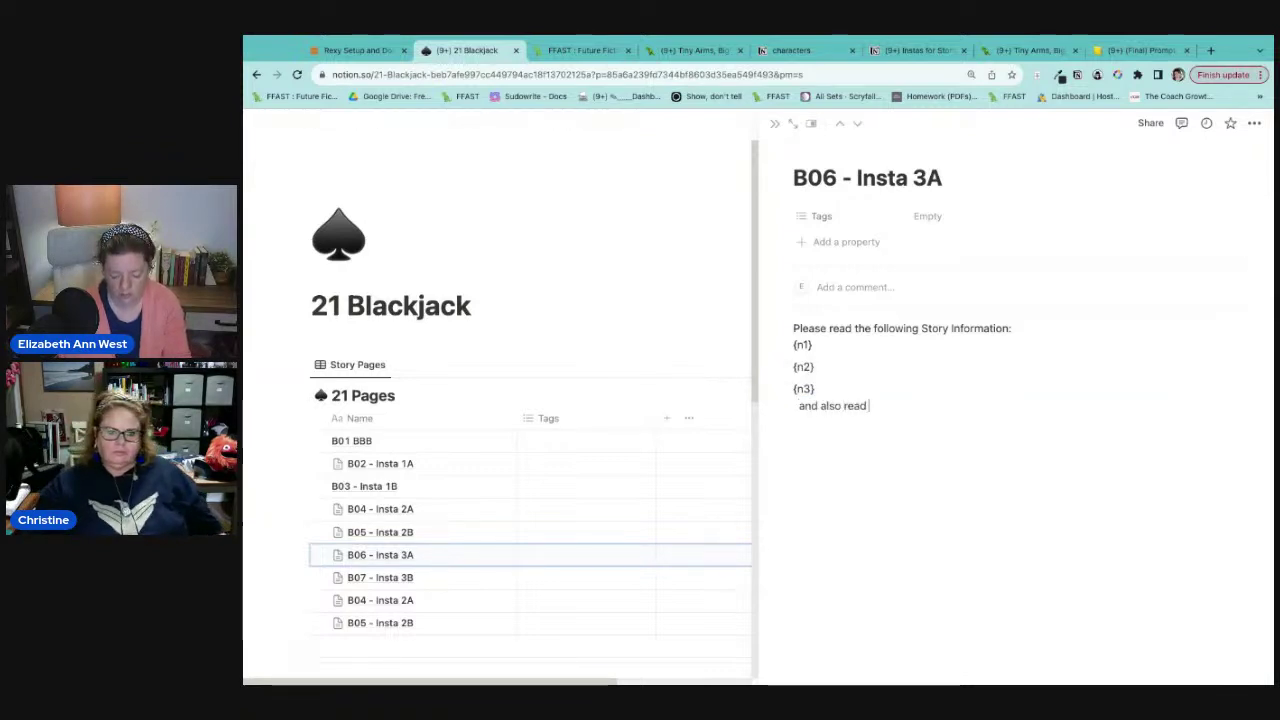
pyautogui.write('and also read [Scene')
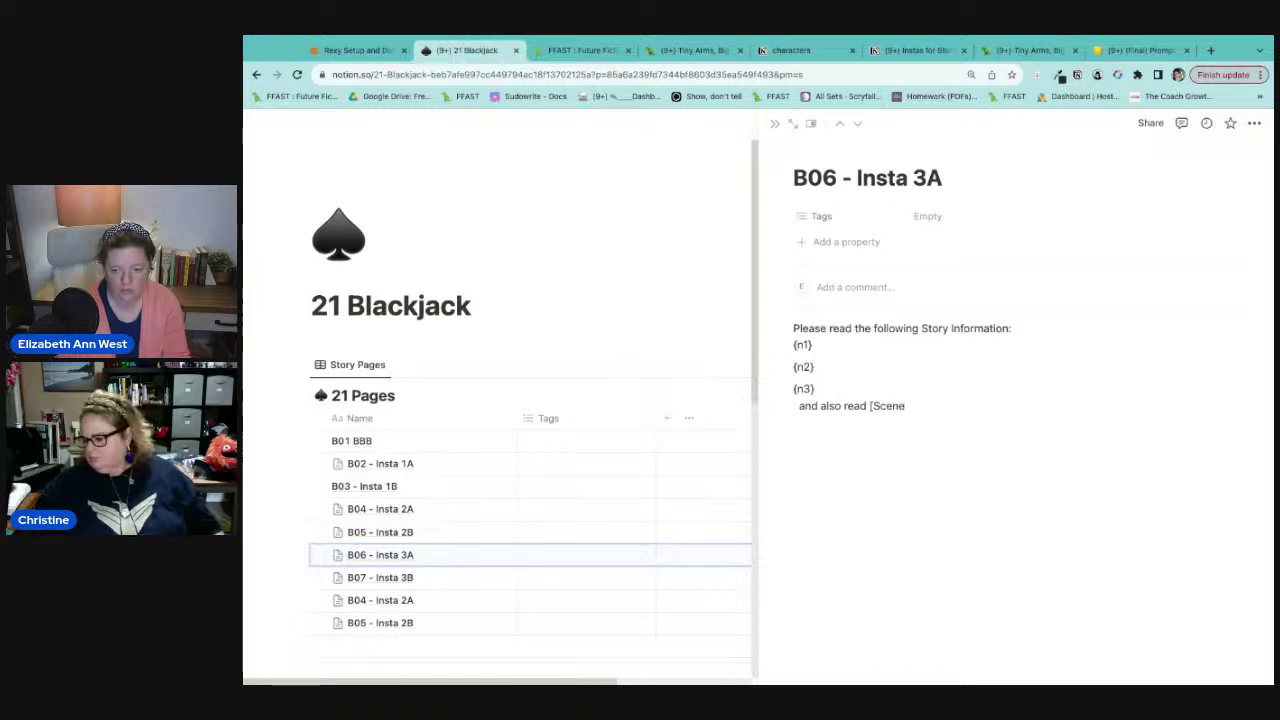
pyautogui.write(' 1] belo')
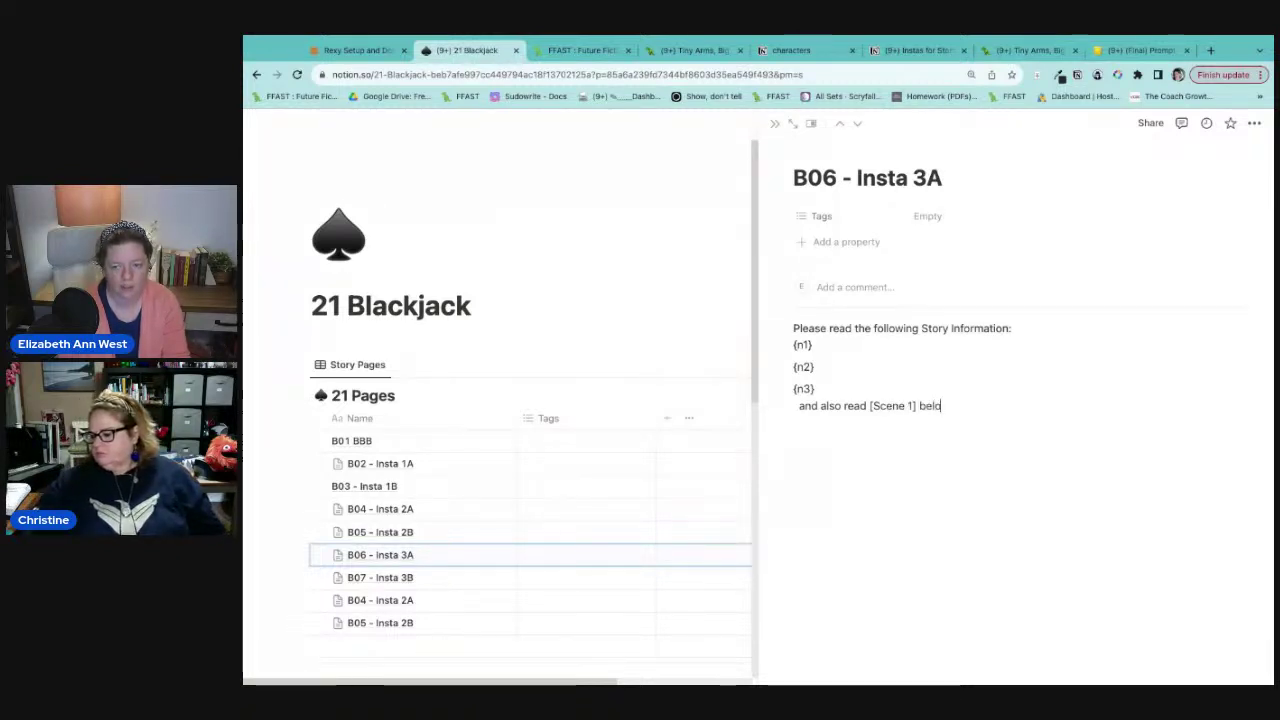
pyautogui.write('w:')
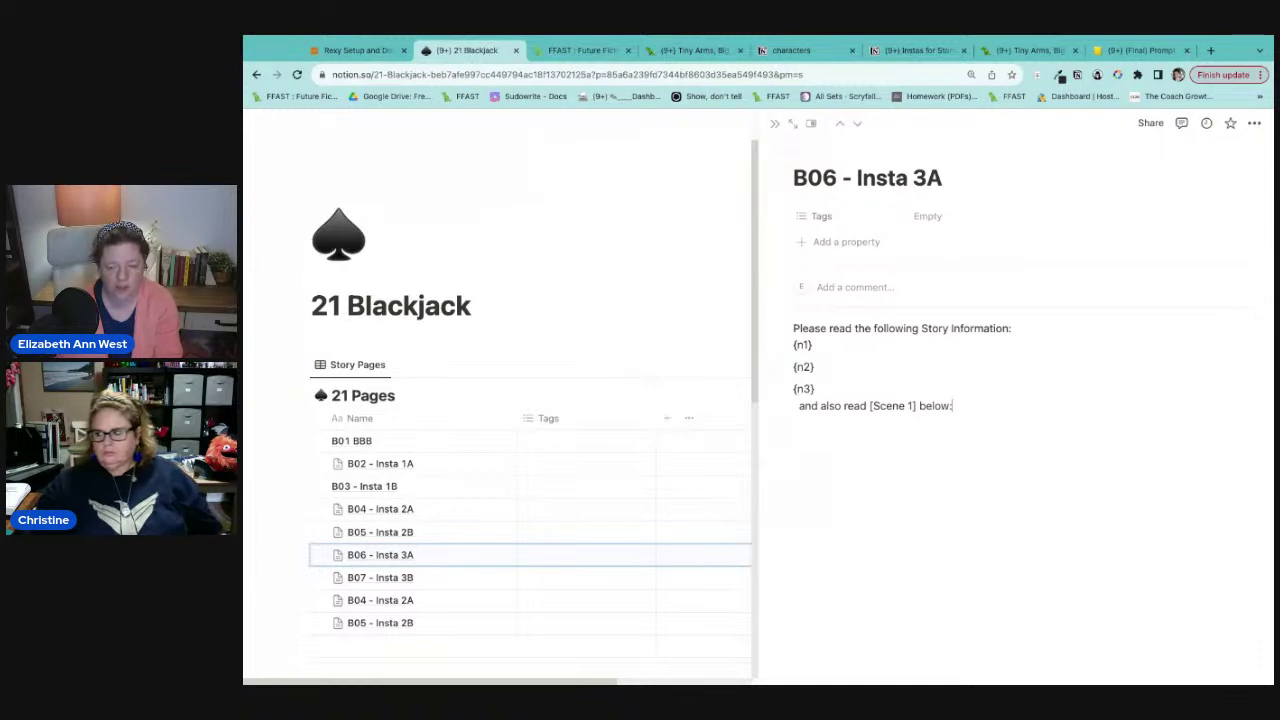
# Step: Replace the Scene 2 plan prompt on the B07 - Insta 3B page with a copy of the B02 - Insta 1A plan prompt
pyautogui.click(445, 577)
pyautogui.moveTo(250, 610)
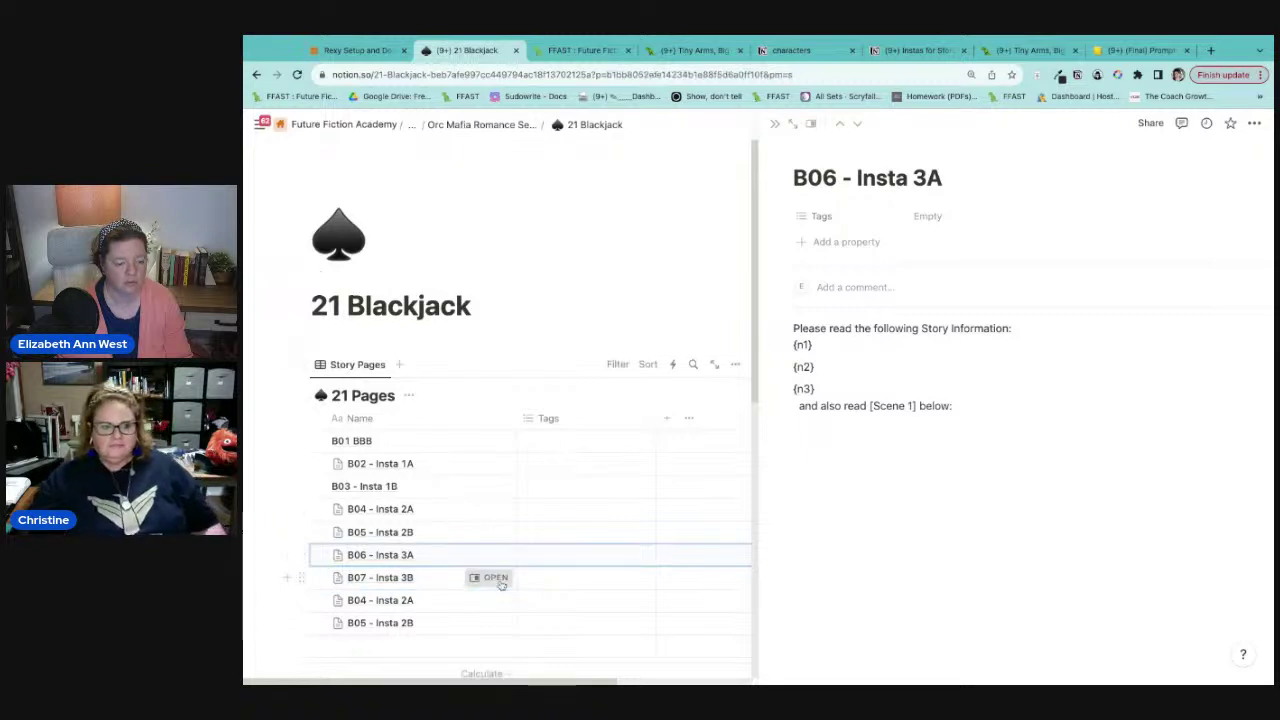
pyautogui.click(496, 578)
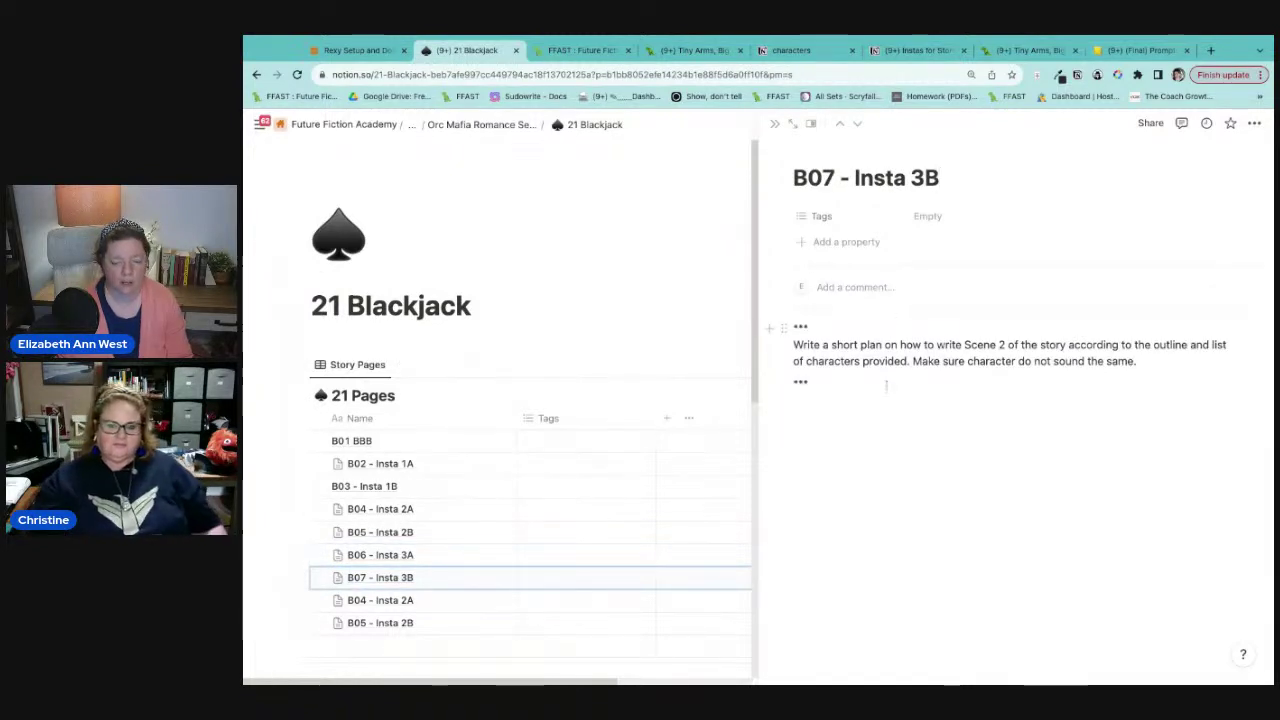
pyautogui.click(492, 464)
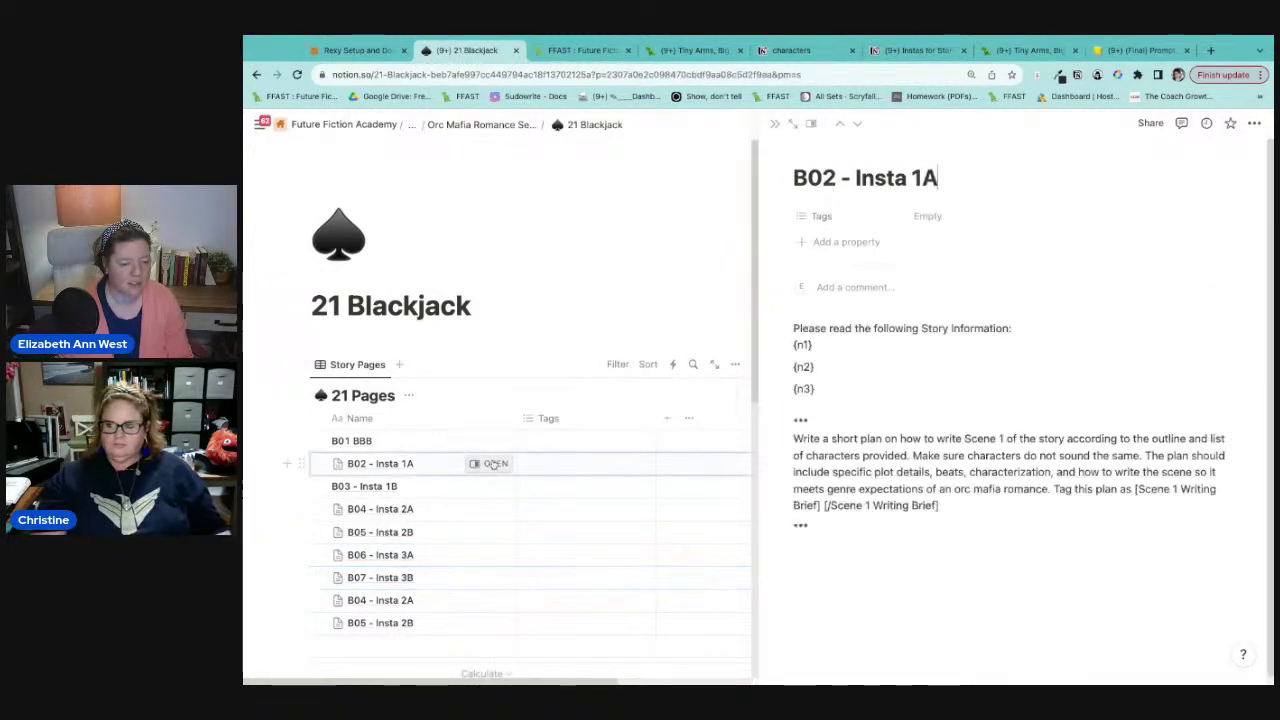
pyautogui.tripleClick(943, 507)
pyautogui.hotkey('ctrl', 'c')
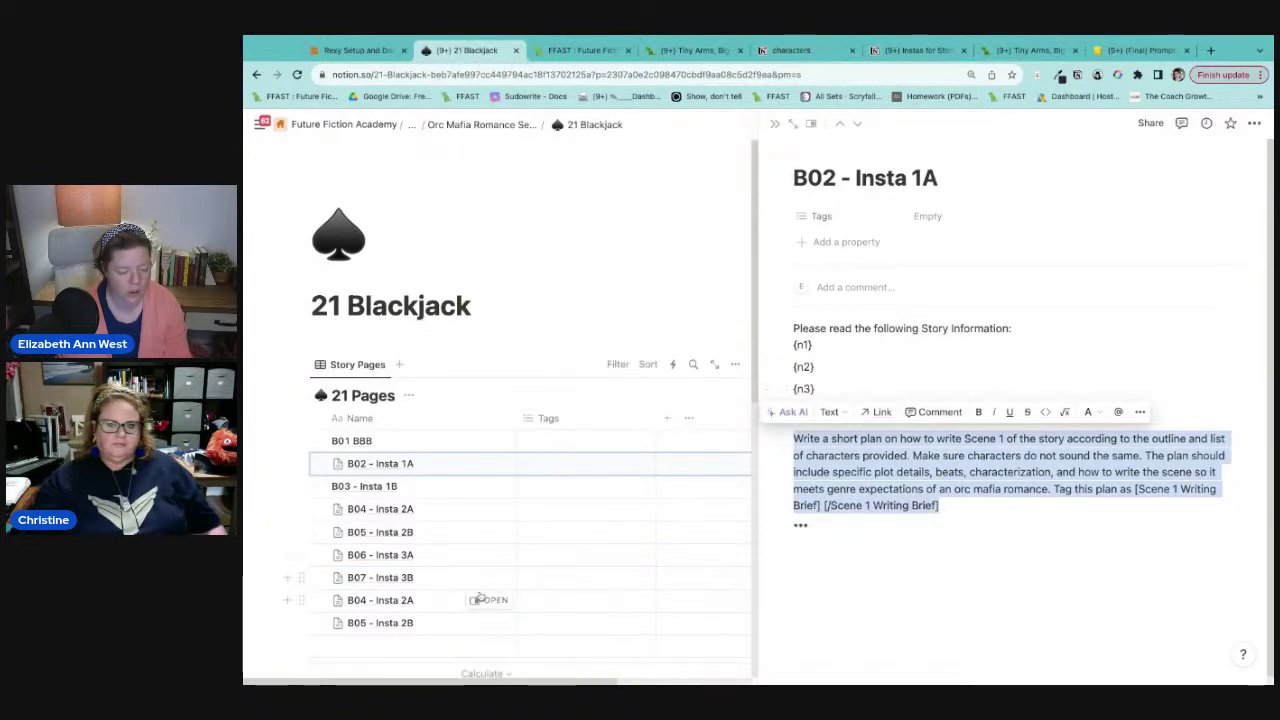
pyautogui.click(489, 578)
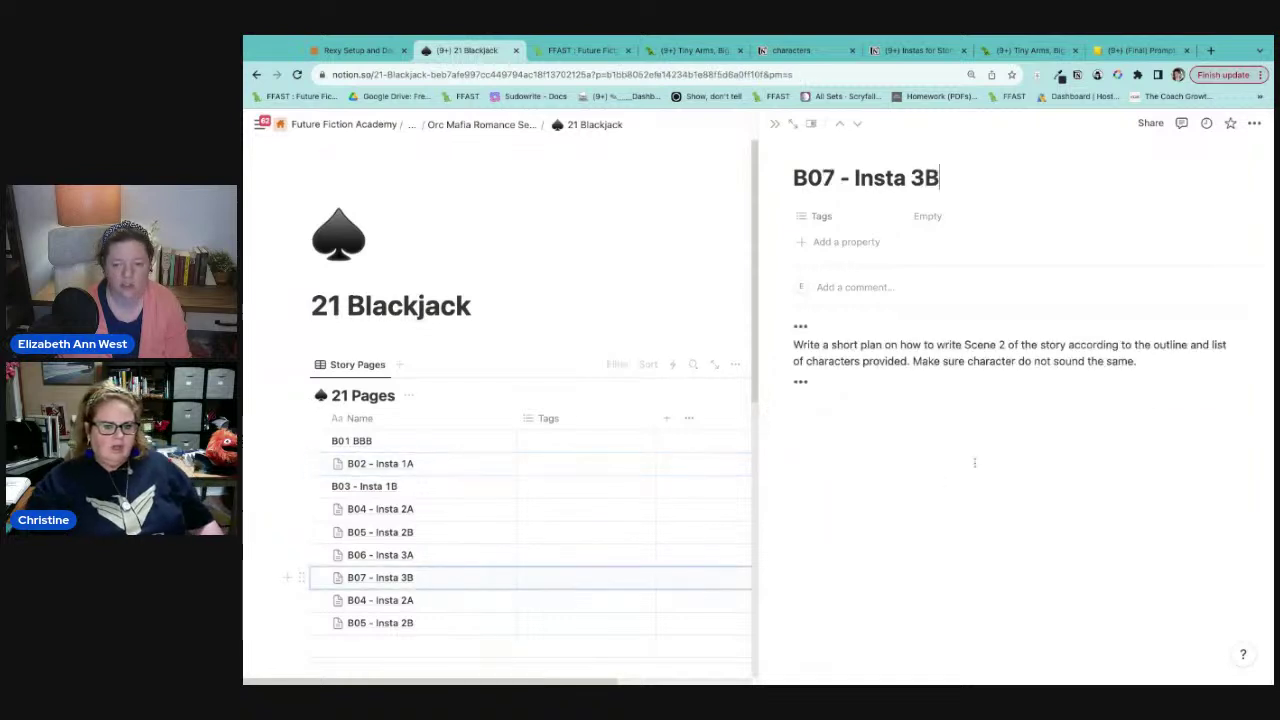
pyautogui.moveTo(832, 344); pyautogui.dragTo(1153, 367)
pyautogui.hotkey('ctrl', 'a')
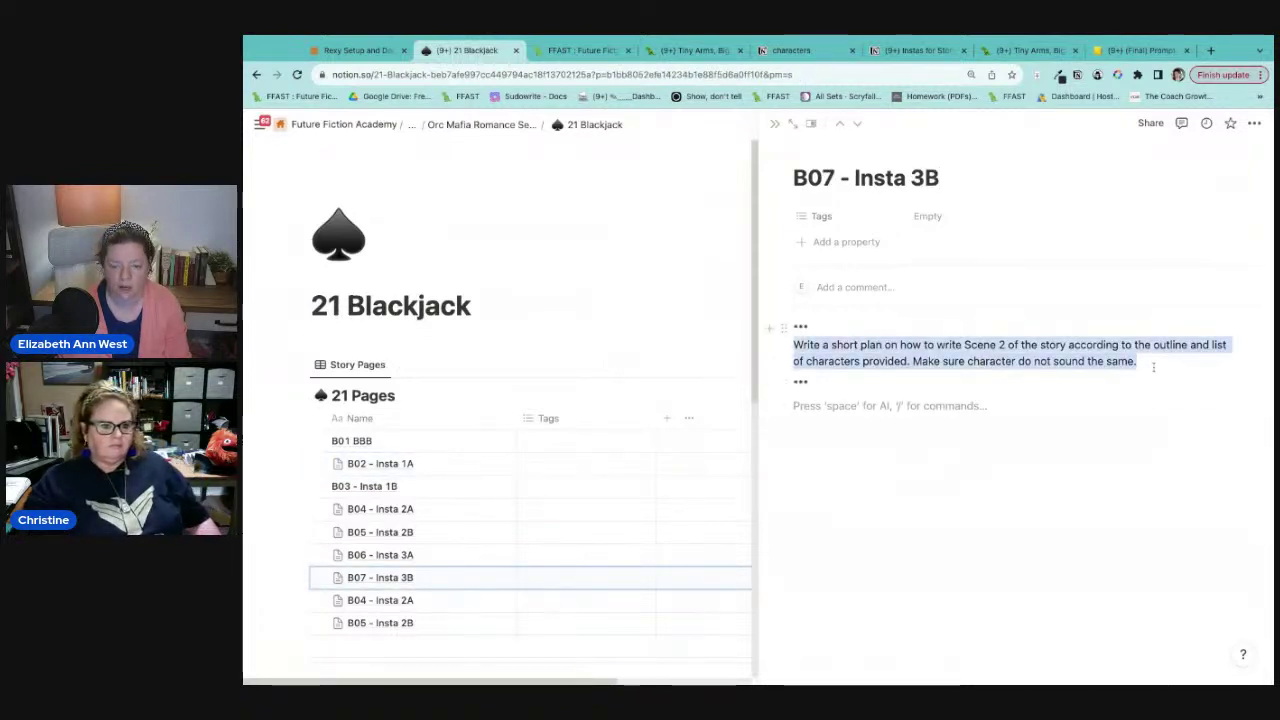
pyautogui.hotkey('ctrl', 'v')
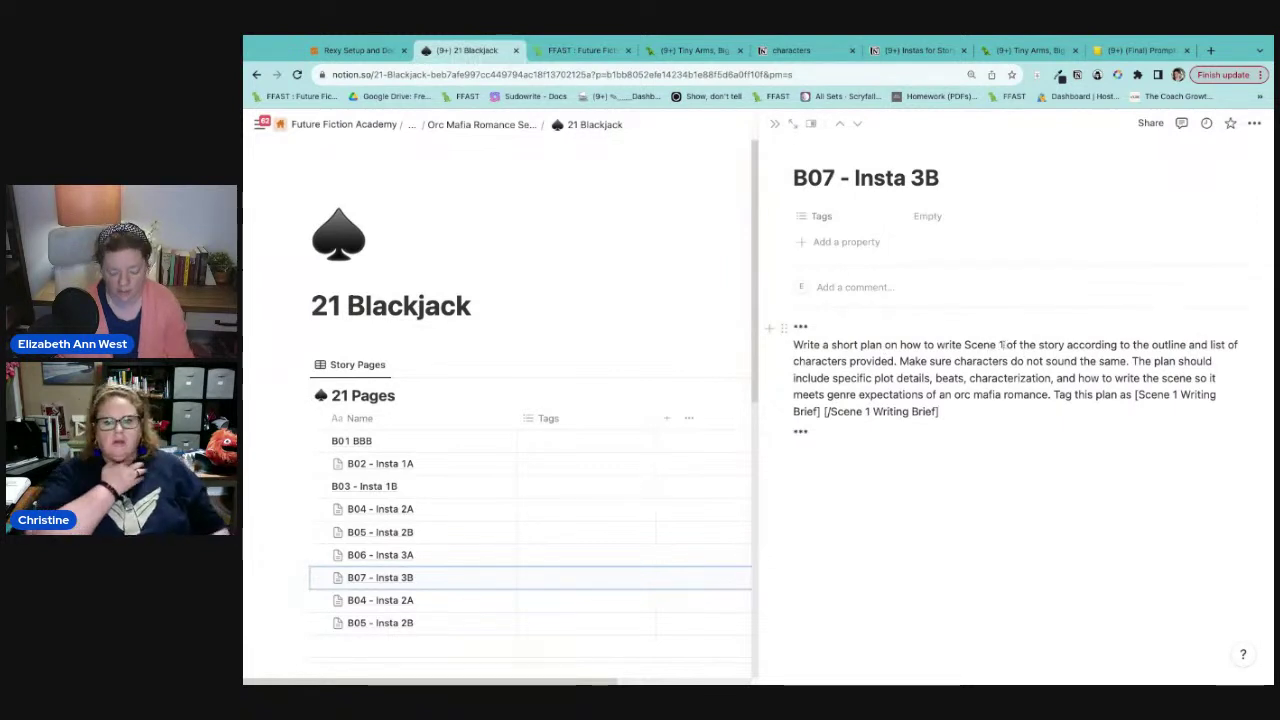
# Step: Point the copied plan prompt at Scene 2 and extend its first sentence with "and so that it logically connects to [Scene 1]"
pyautogui.doubleClick(1002, 344)
pyautogui.write('2')
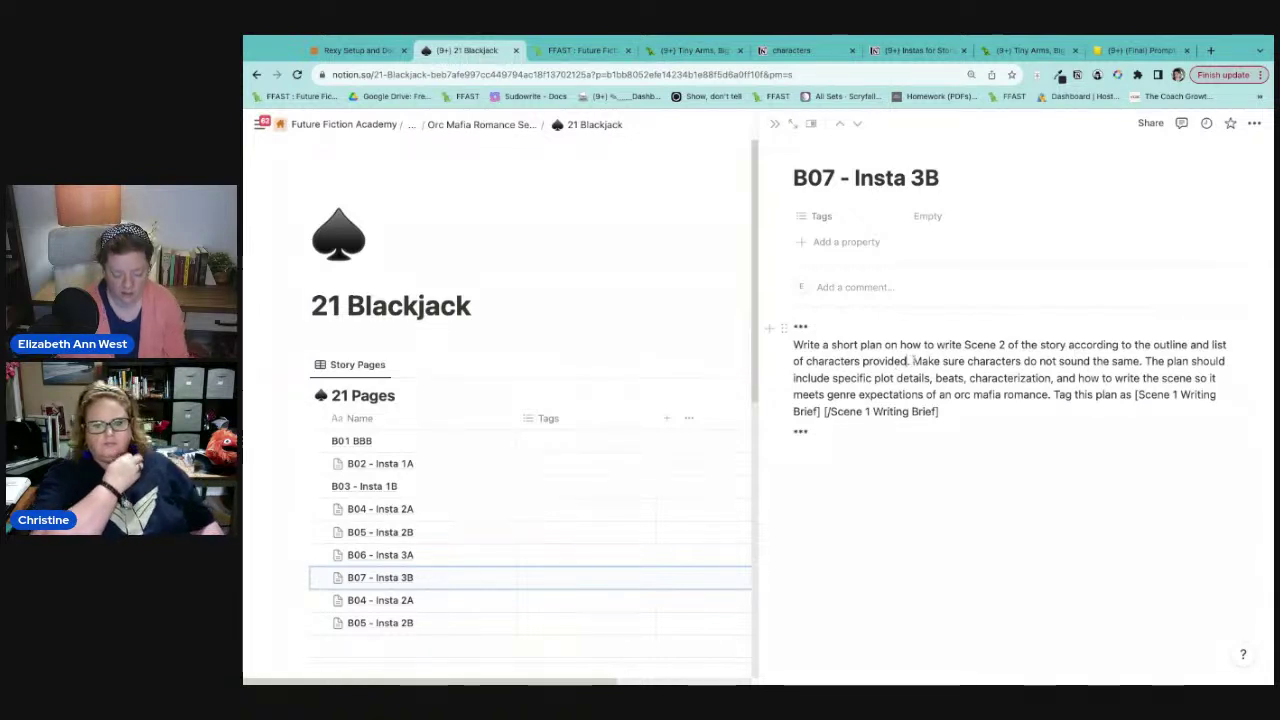
pyautogui.write('and so that')
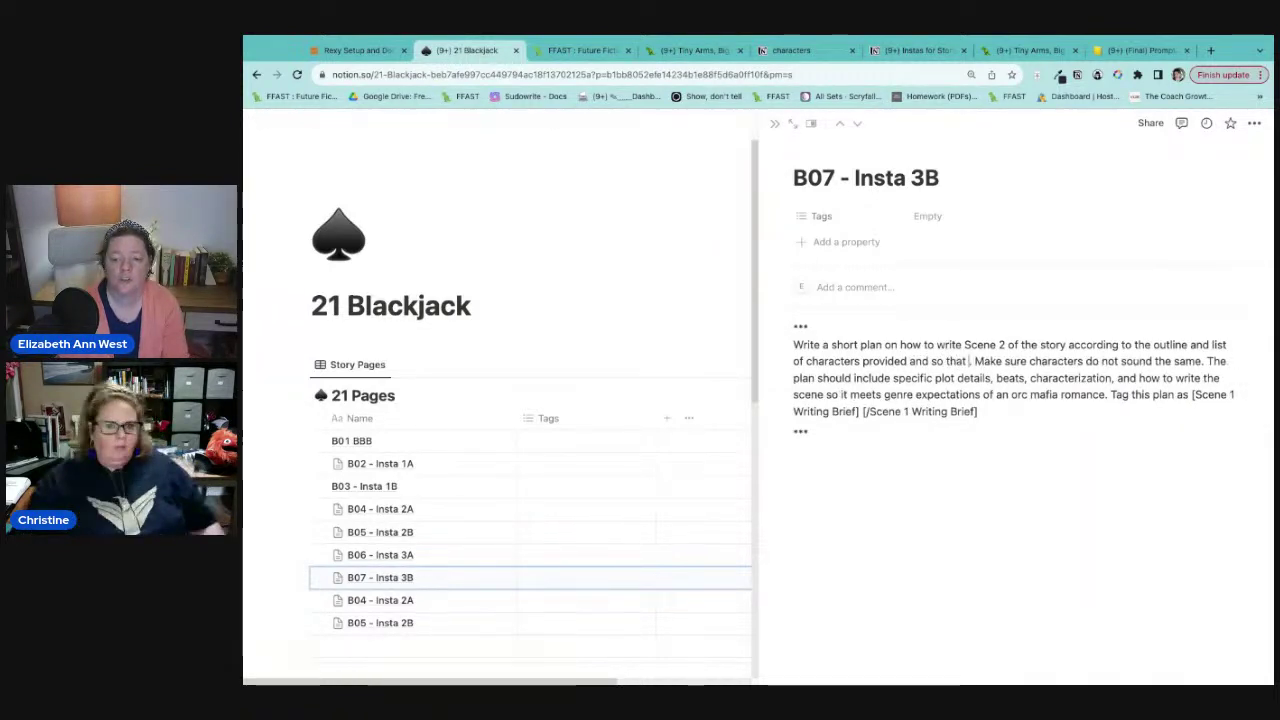
pyautogui.write(' it lo')
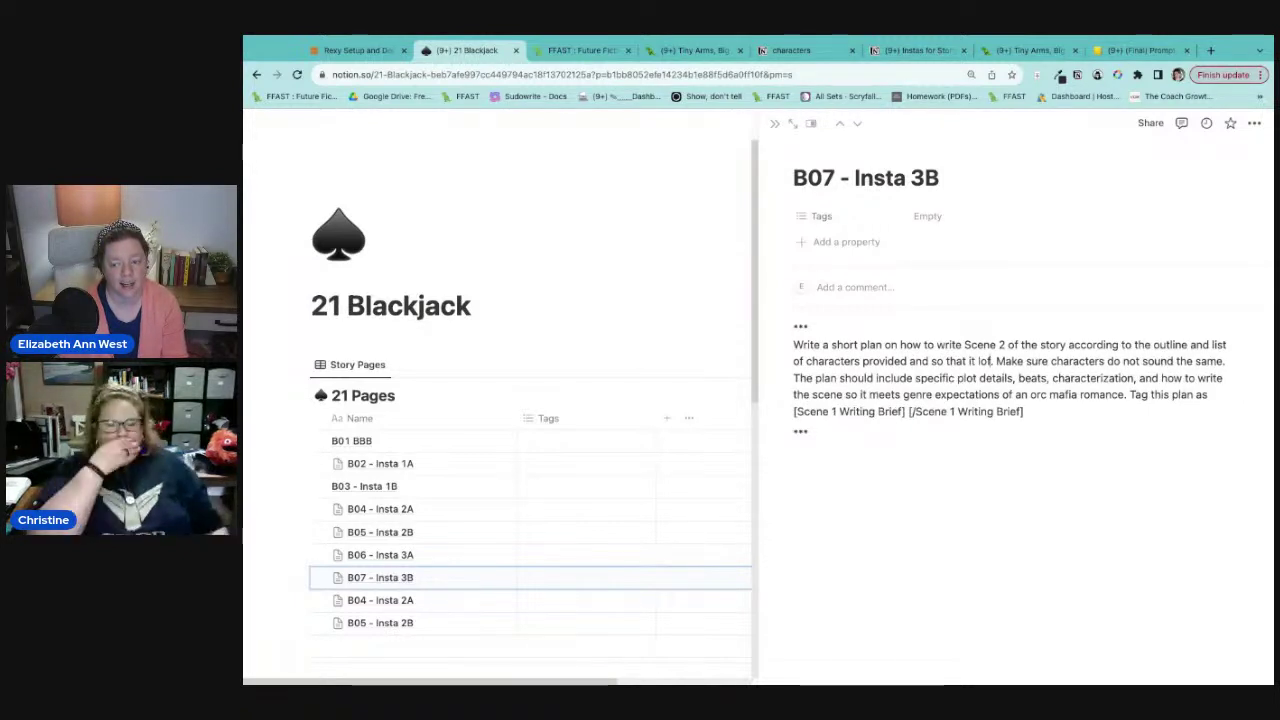
pyautogui.write('gically con')
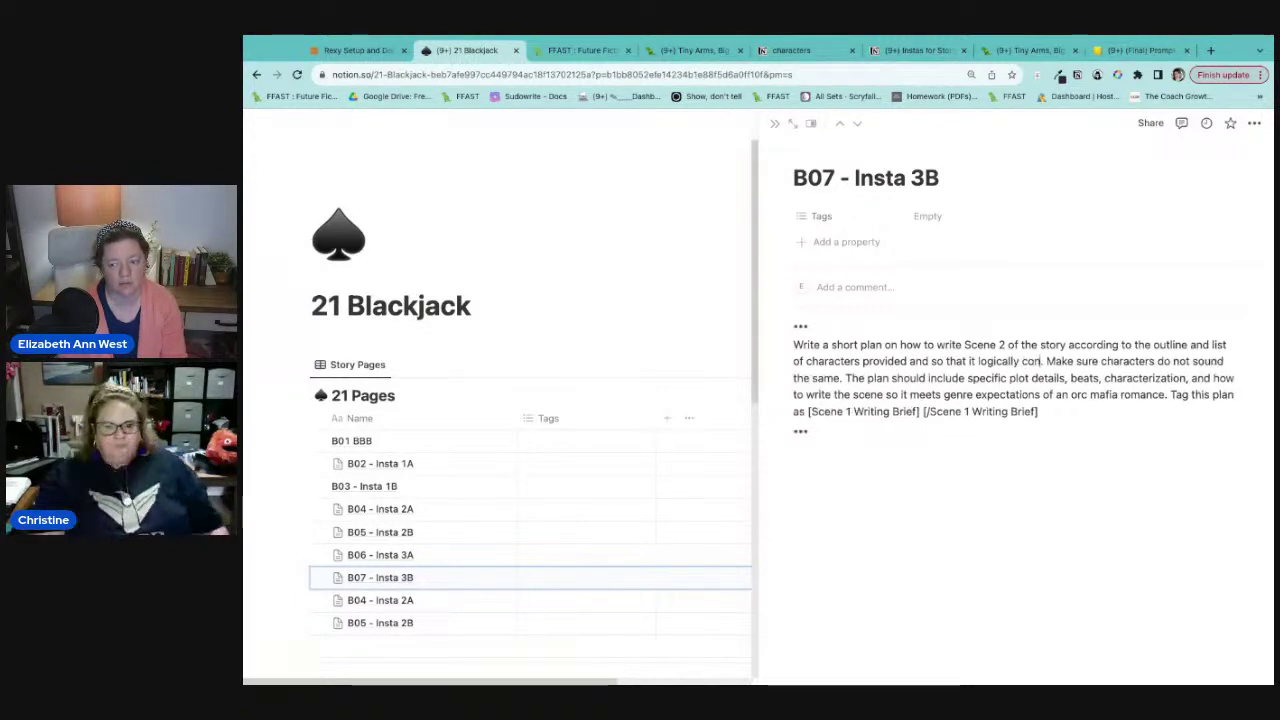
pyautogui.write('nects t')
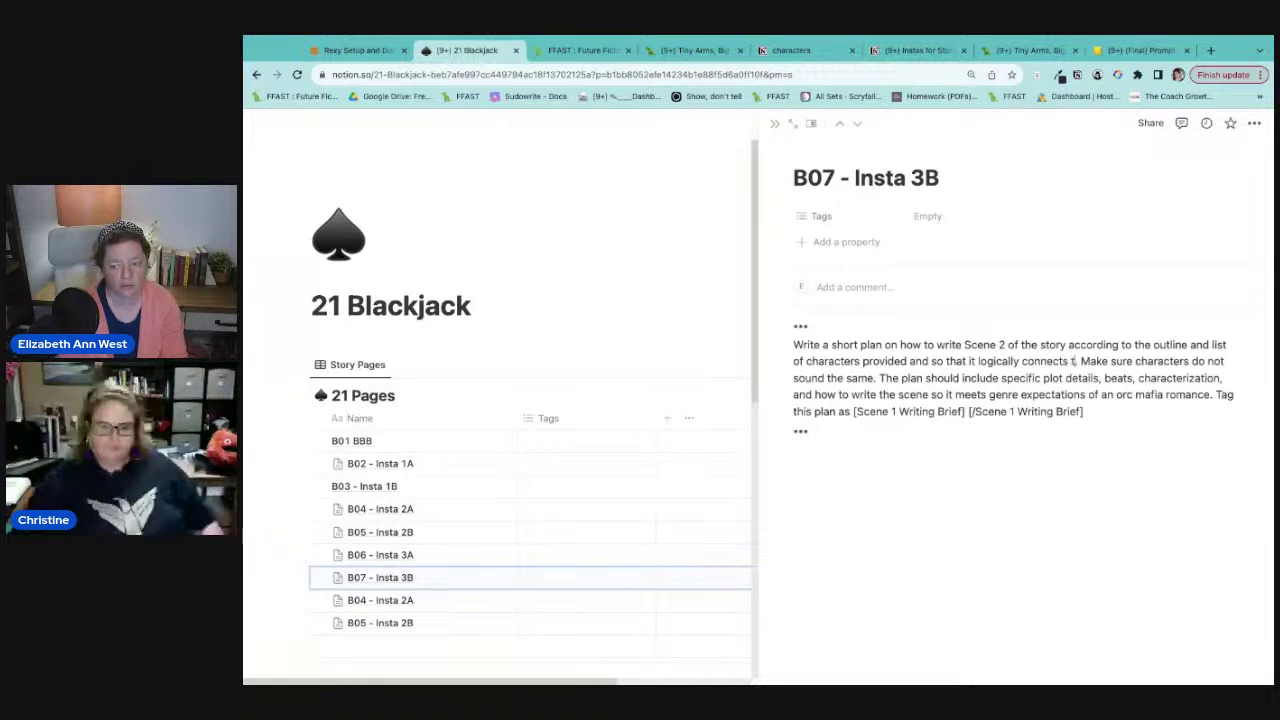
pyautogui.write('o [S')
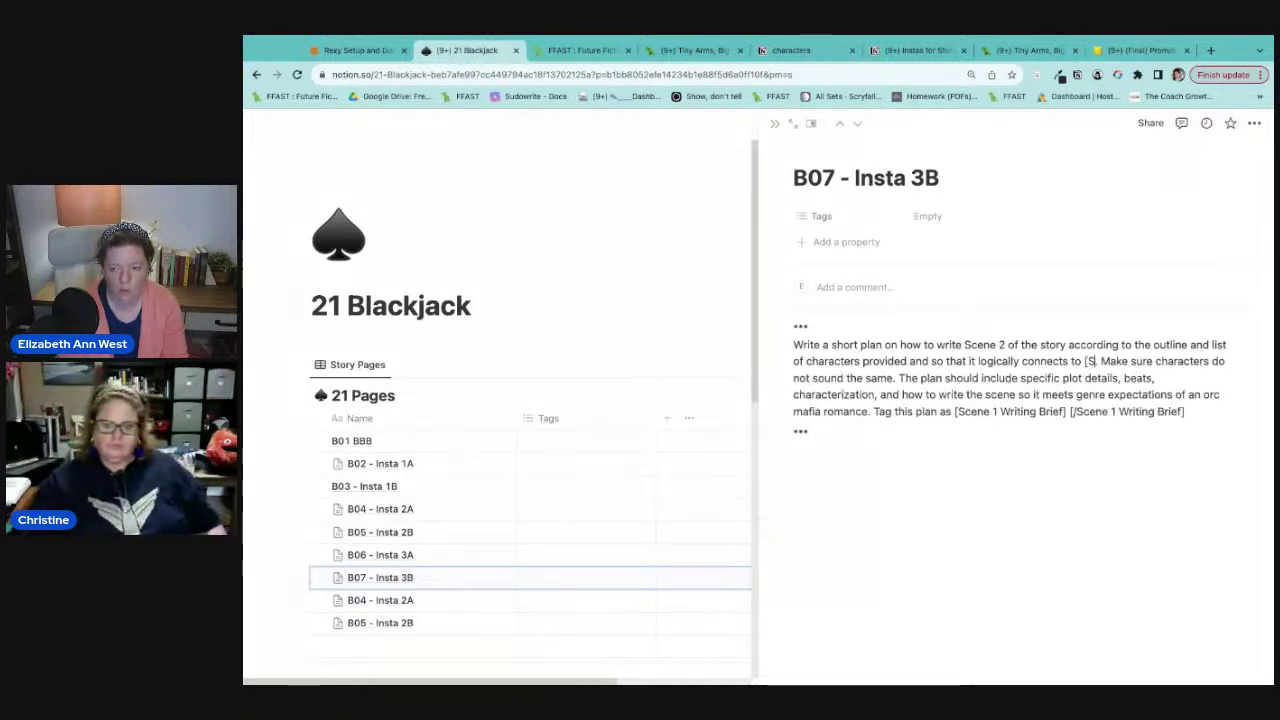
pyautogui.write('cene 1].')
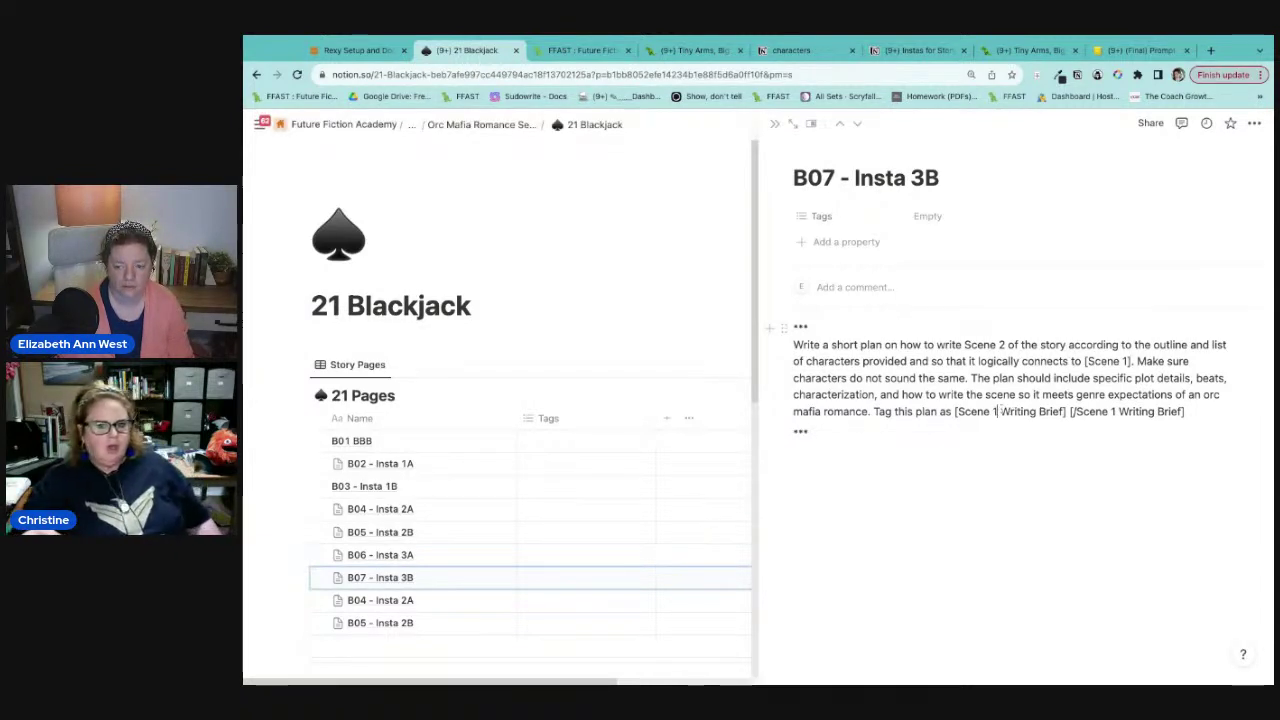
# Step: Change both plan tags at the end of the prompt to "[Scene 2 Writing Brief] [/Scene 2 Writing Brief]"
pyautogui.press('BackSpace')
pyautogui.write('2')
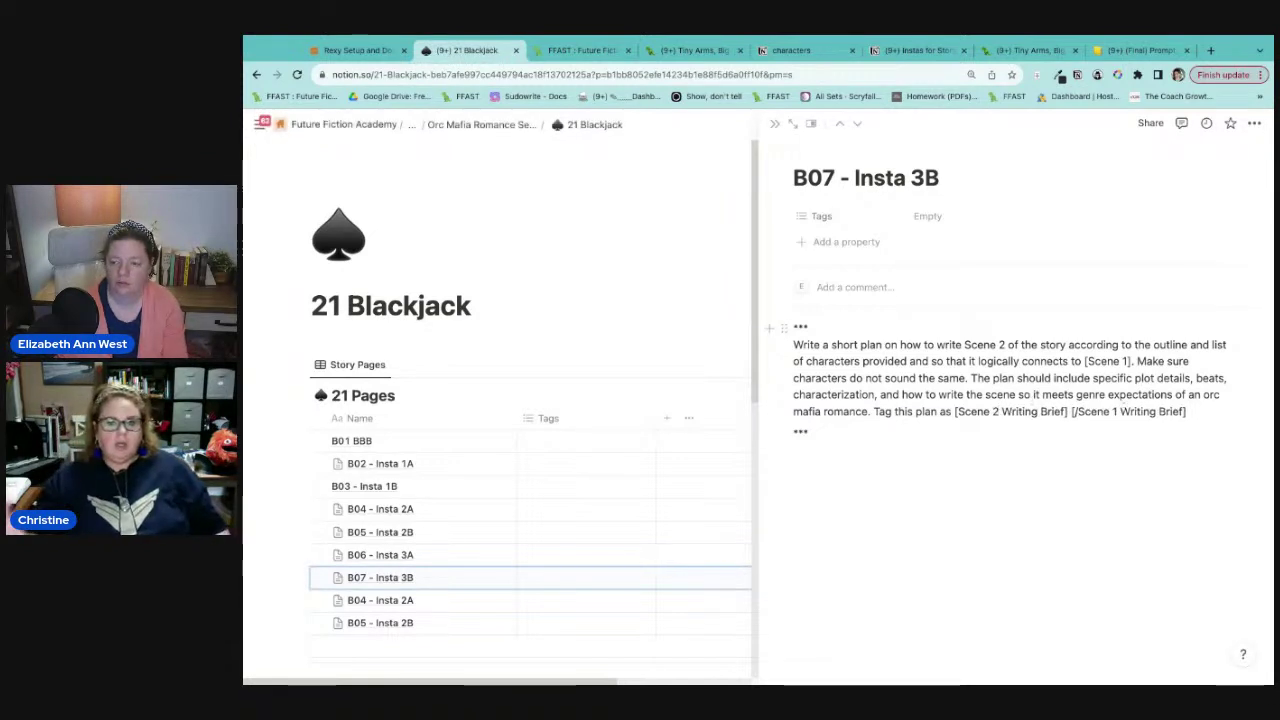
pyautogui.press('BackSpace')
pyautogui.write('2')
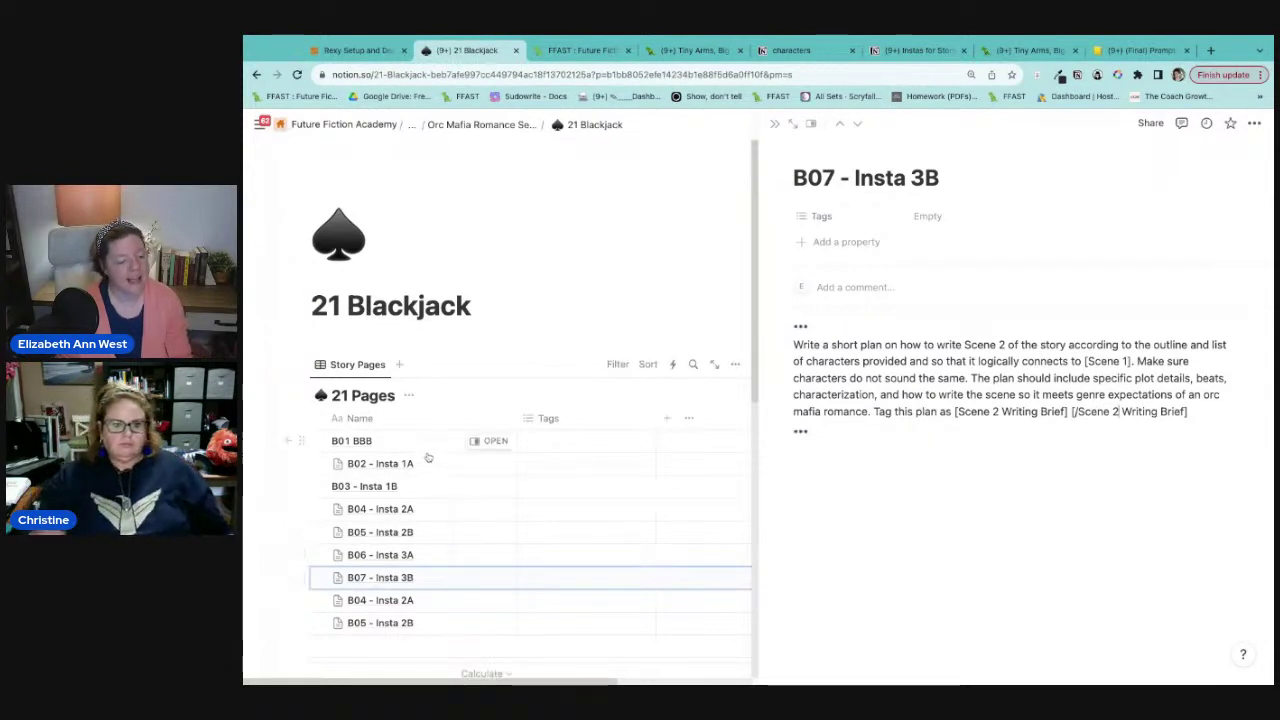
# Step: Rename page B02 as "B02 - Insta 1A Plan for Scene 1" and the first B04 page as "B04 - Insta 2A Information"
pyautogui.moveTo(836, 178); pyautogui.dragTo(793, 178)
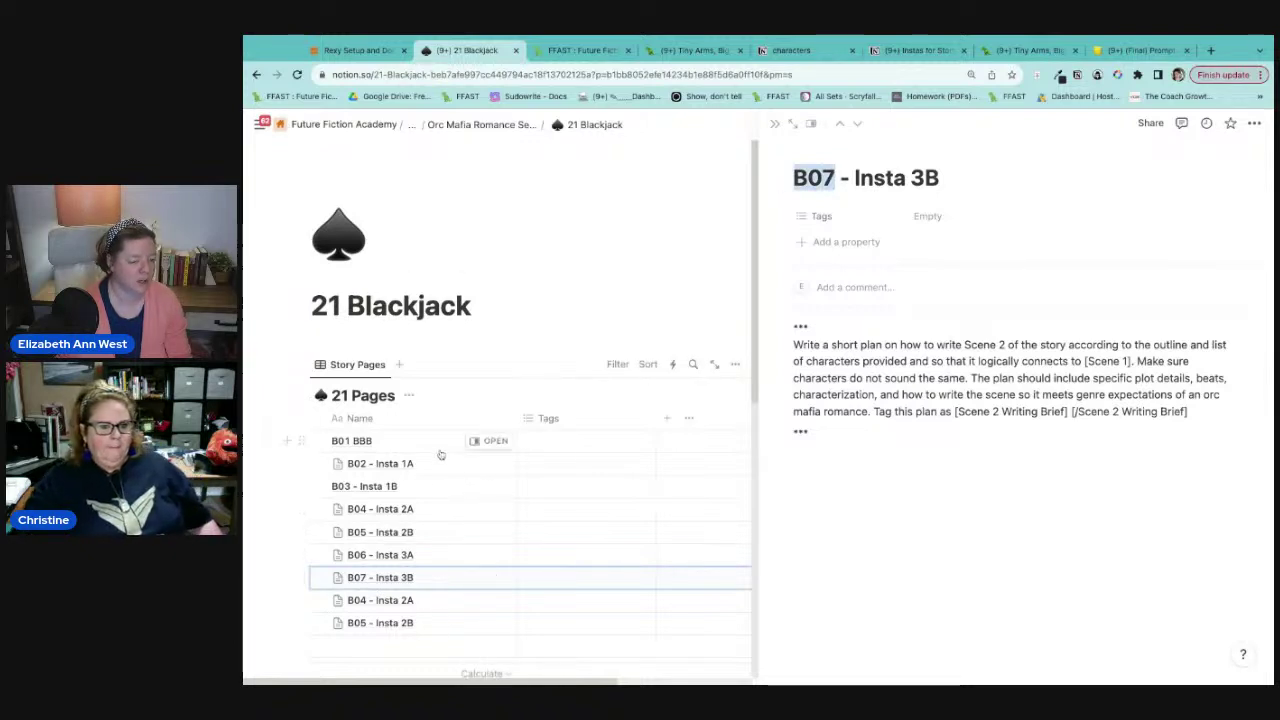
pyautogui.click(476, 465)
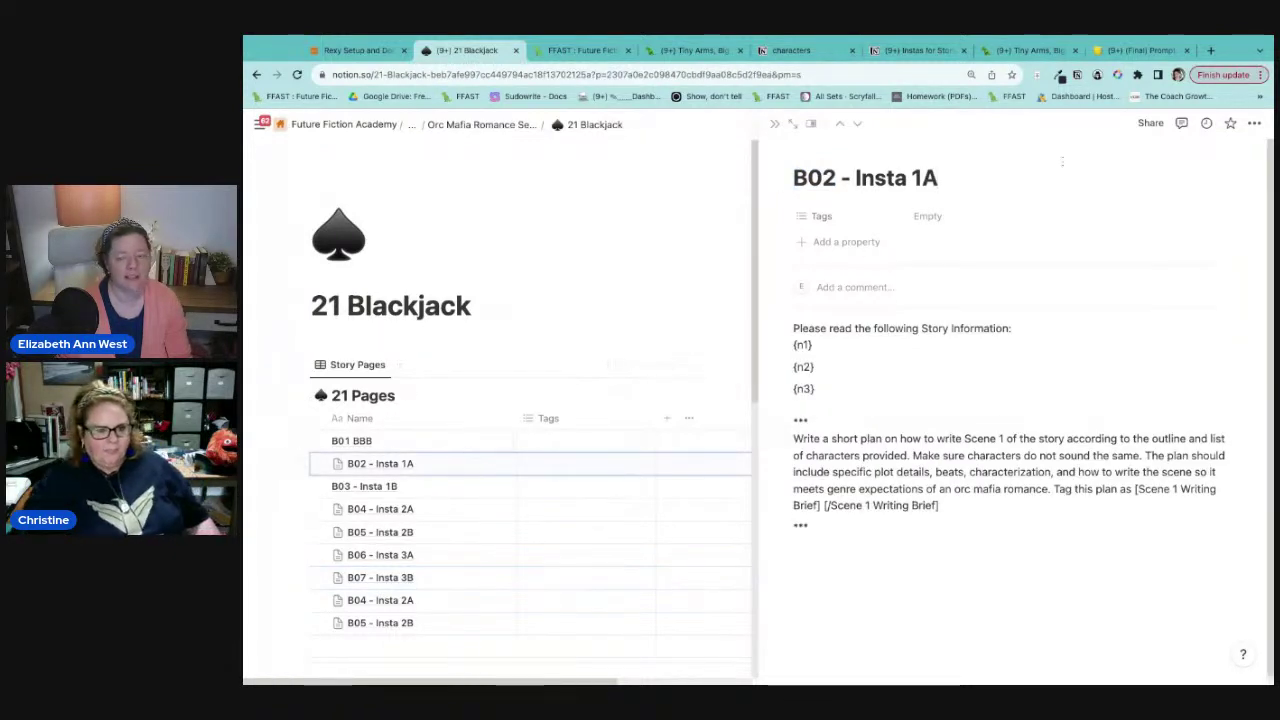
pyautogui.write('Plan ')
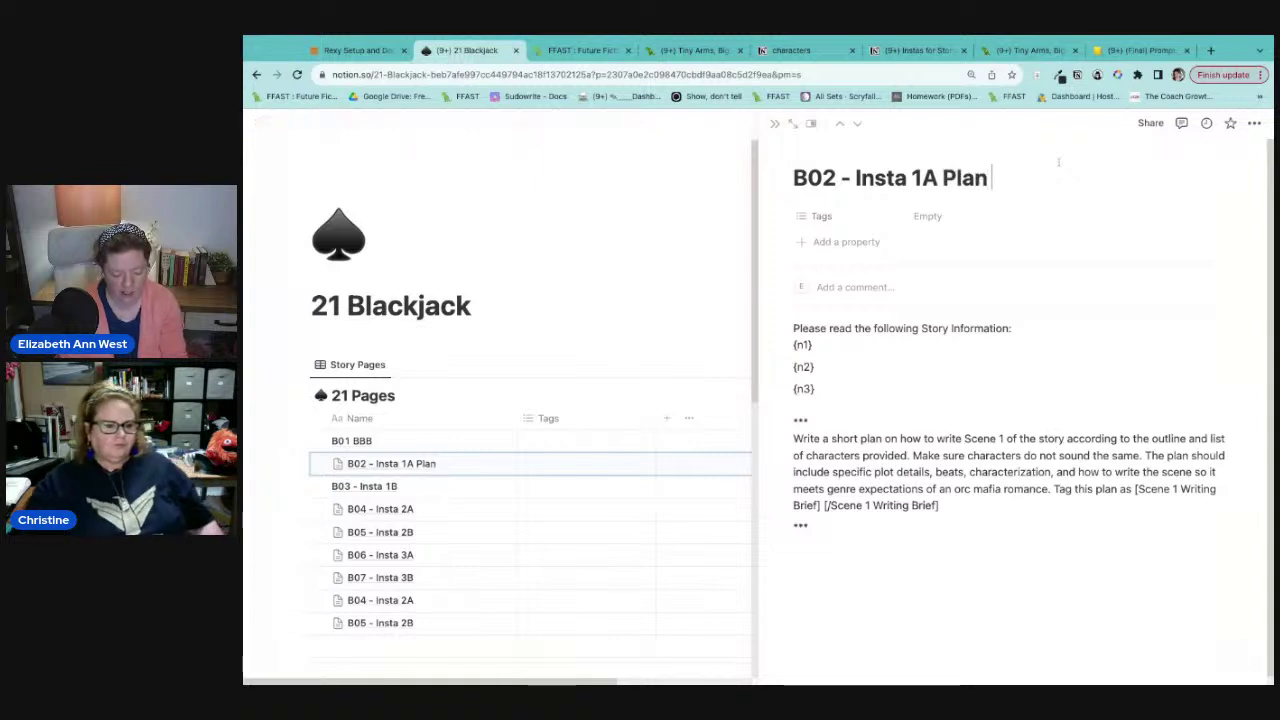
pyautogui.write('for Scene 1')
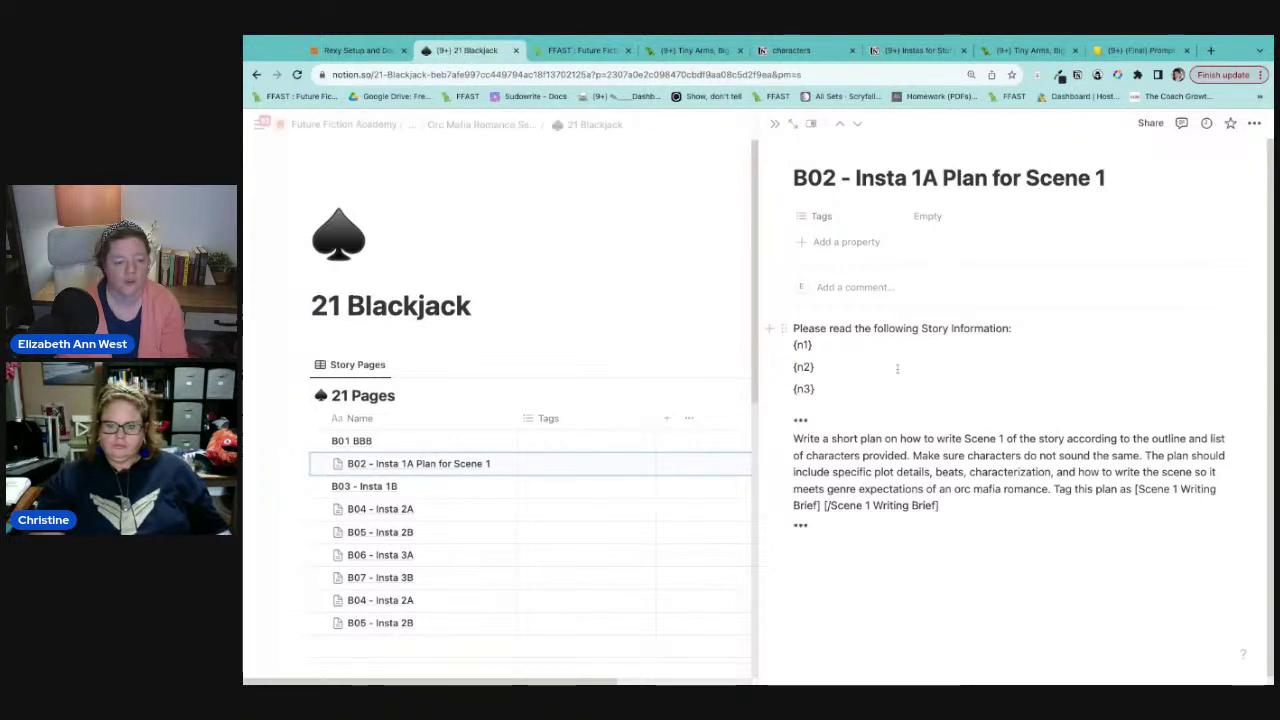
pyautogui.click(487, 510)
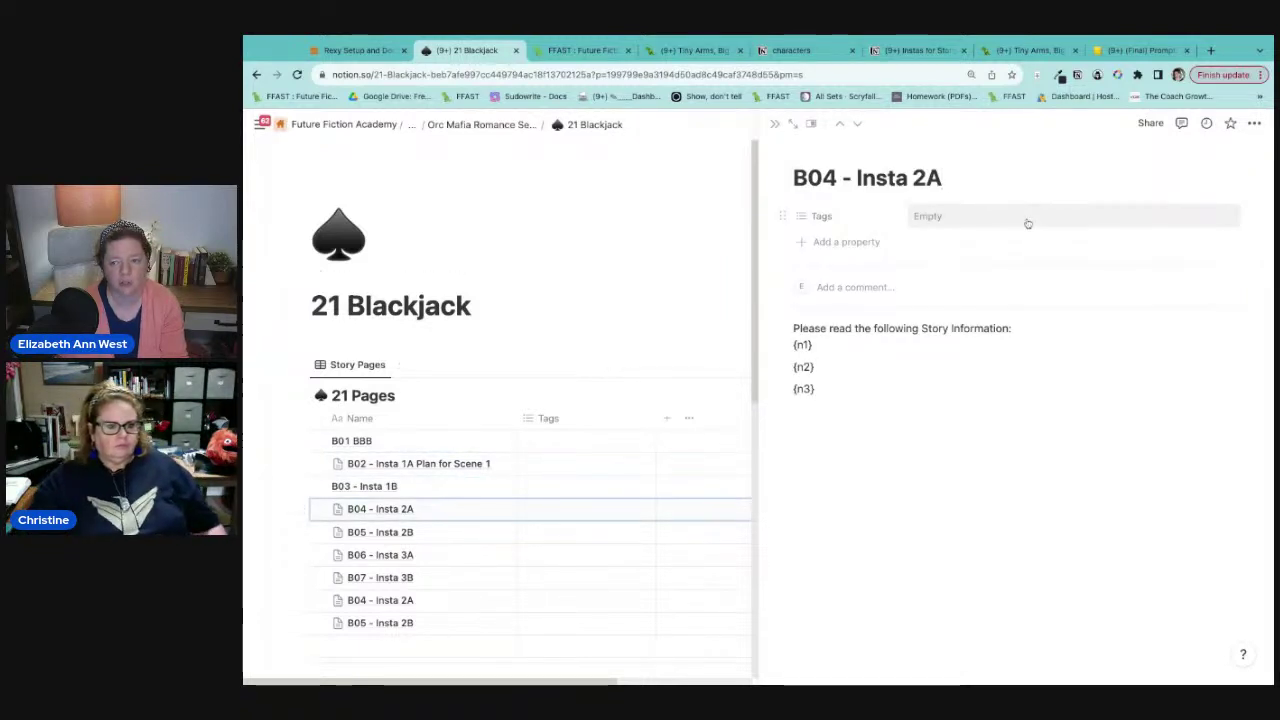
pyautogui.write('Information')
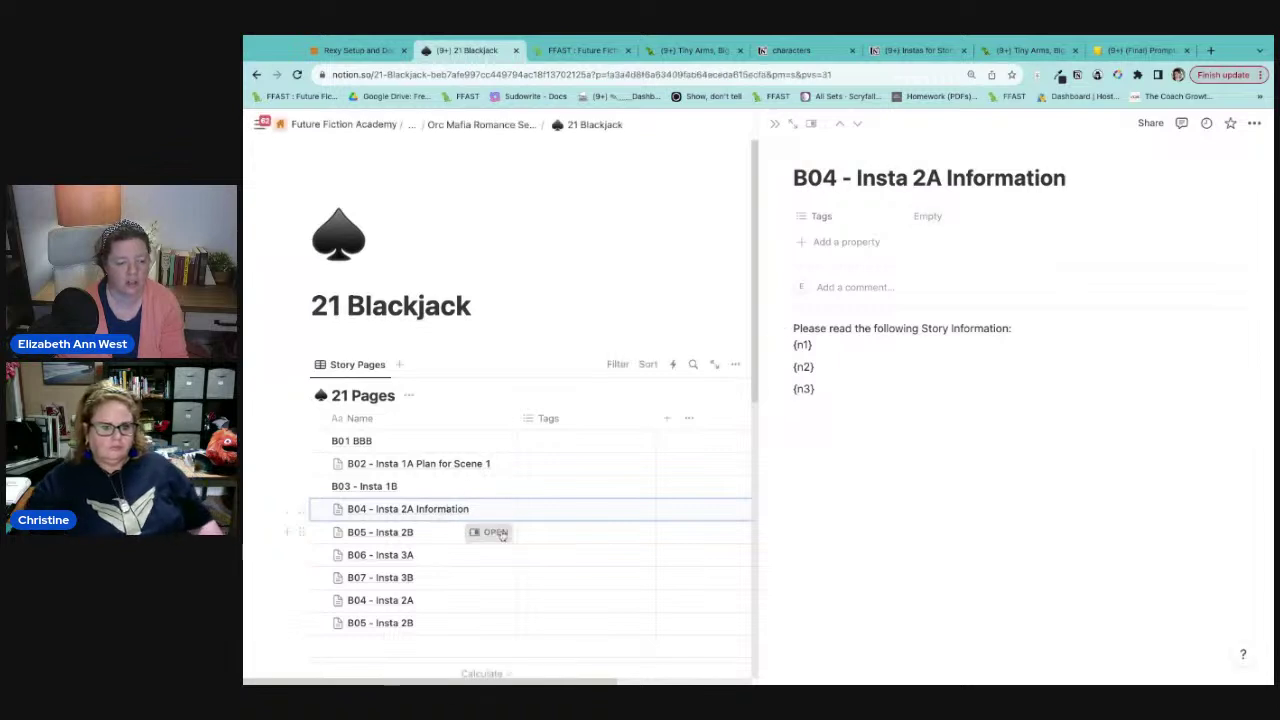
# Step: Rename the first B05 page as "B05 - Insta 2B make Scene 1 Writing Brief"
pyautogui.click(496, 532)
pyautogui.write('make Scene 12')
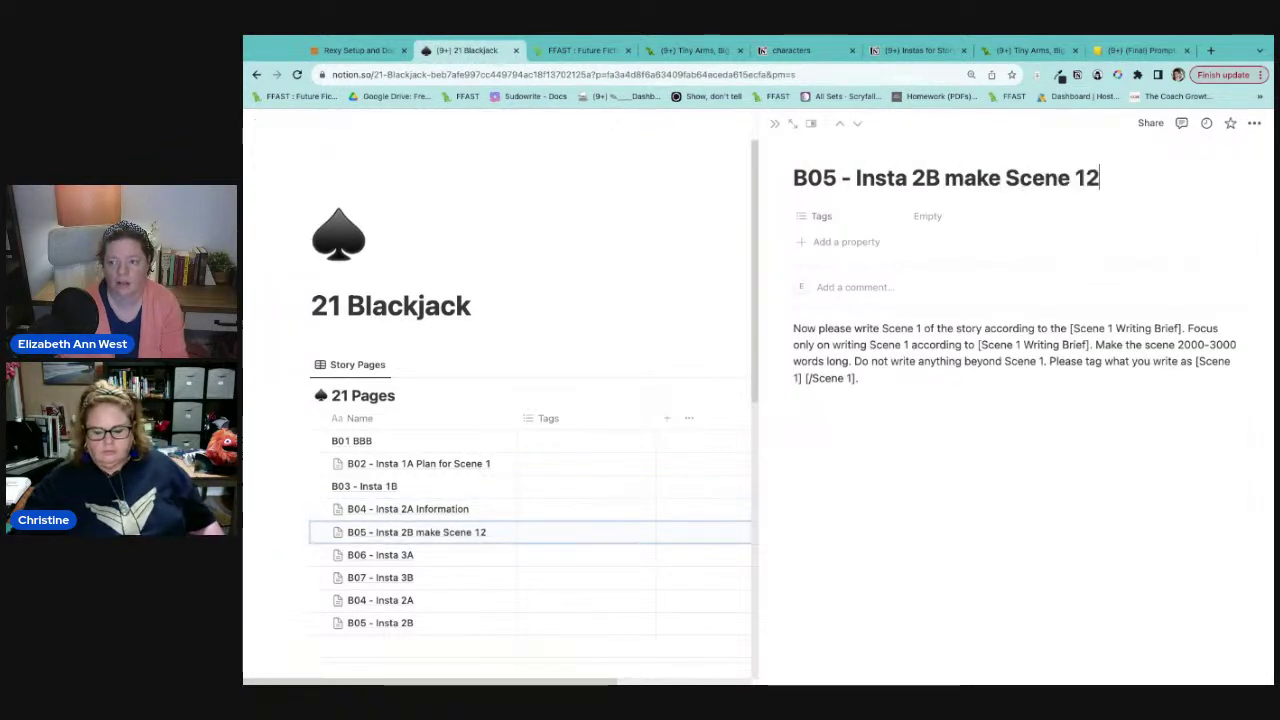
pyautogui.press('BackSpace')
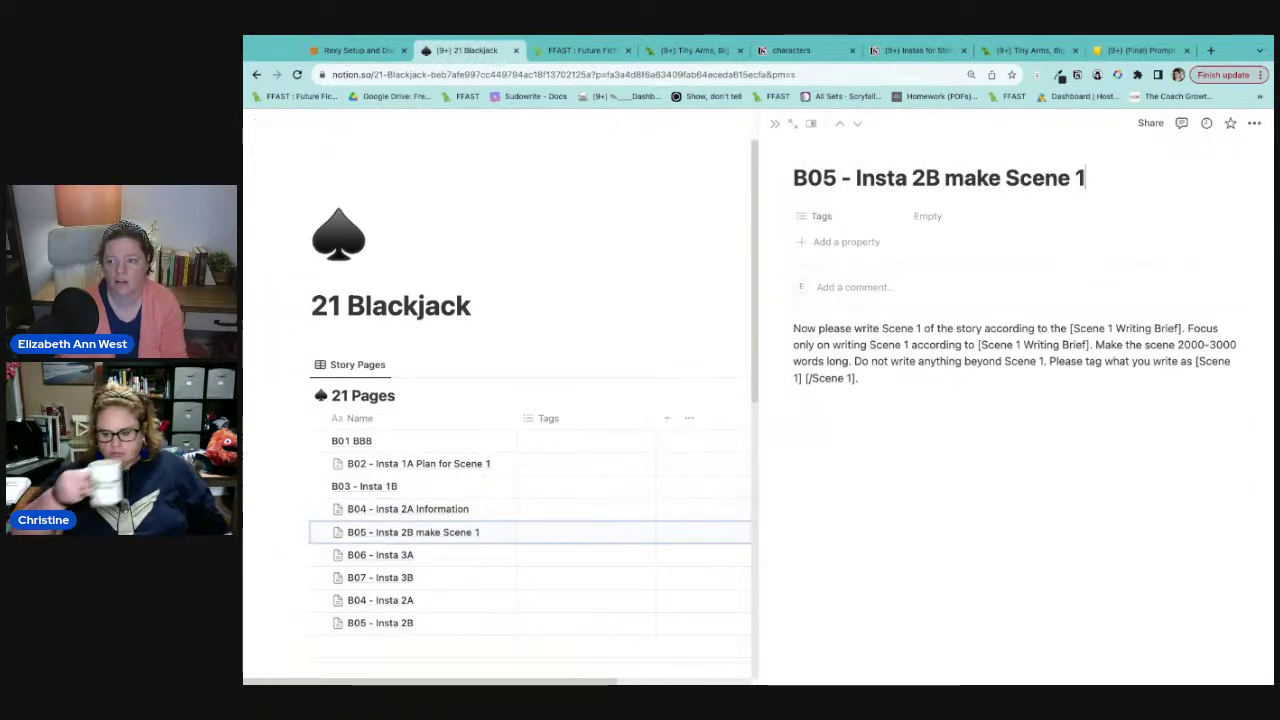
pyautogui.write('Writing')
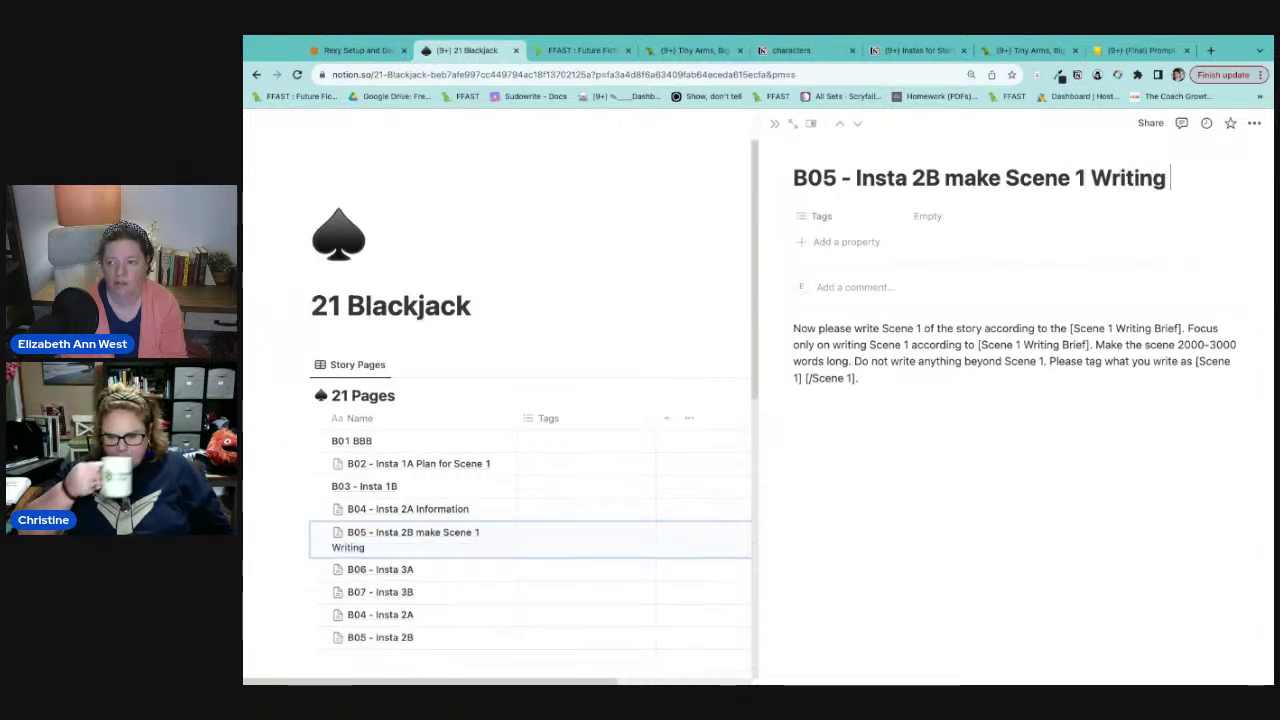
pyautogui.write(' Brief')
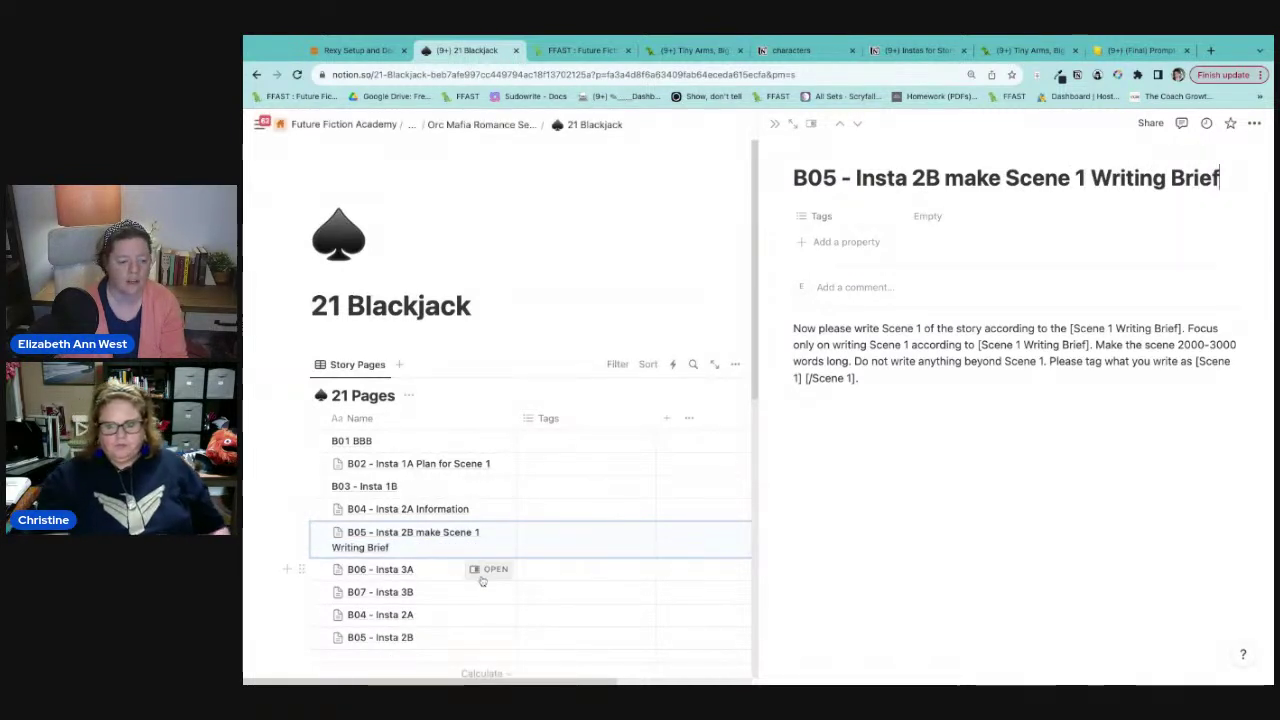
# Step: Rename page B06 as "B06 - Insta 3A Read info" and page B07 as "B07 - Insta 3B Write Scene 1"
pyautogui.click(490, 571)
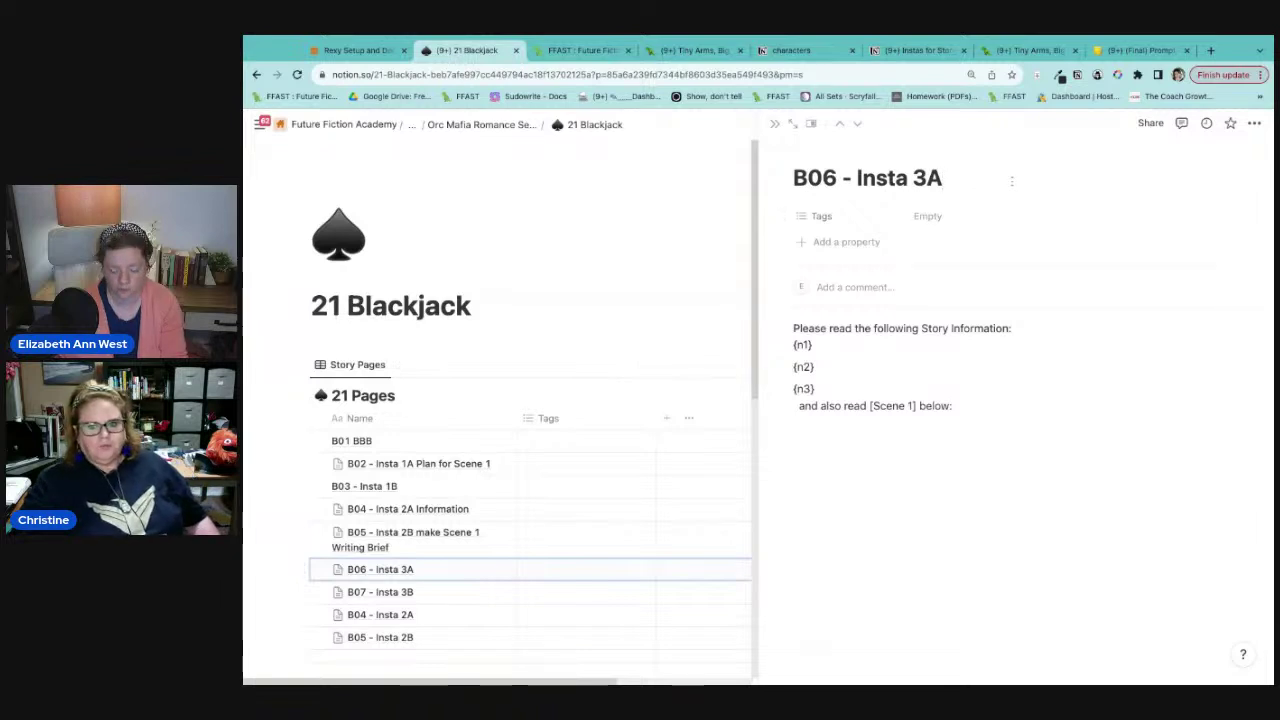
pyautogui.write('Read info')
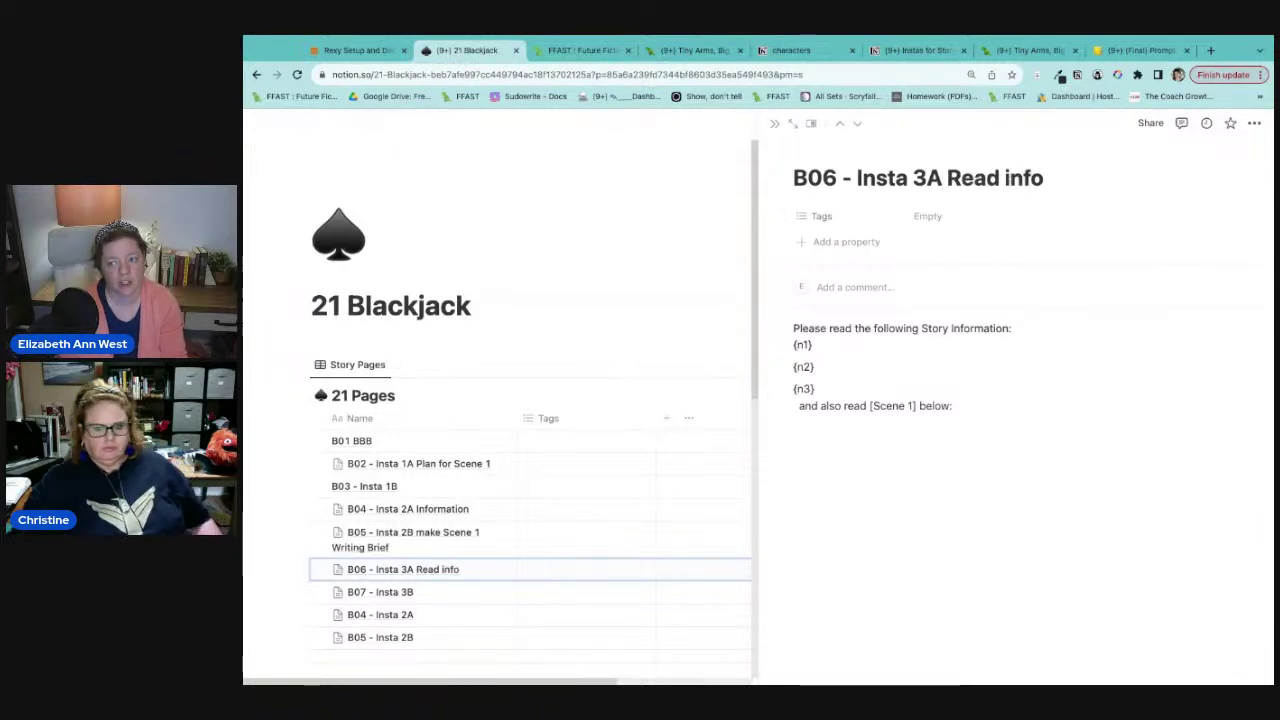
pyautogui.click(504, 597)
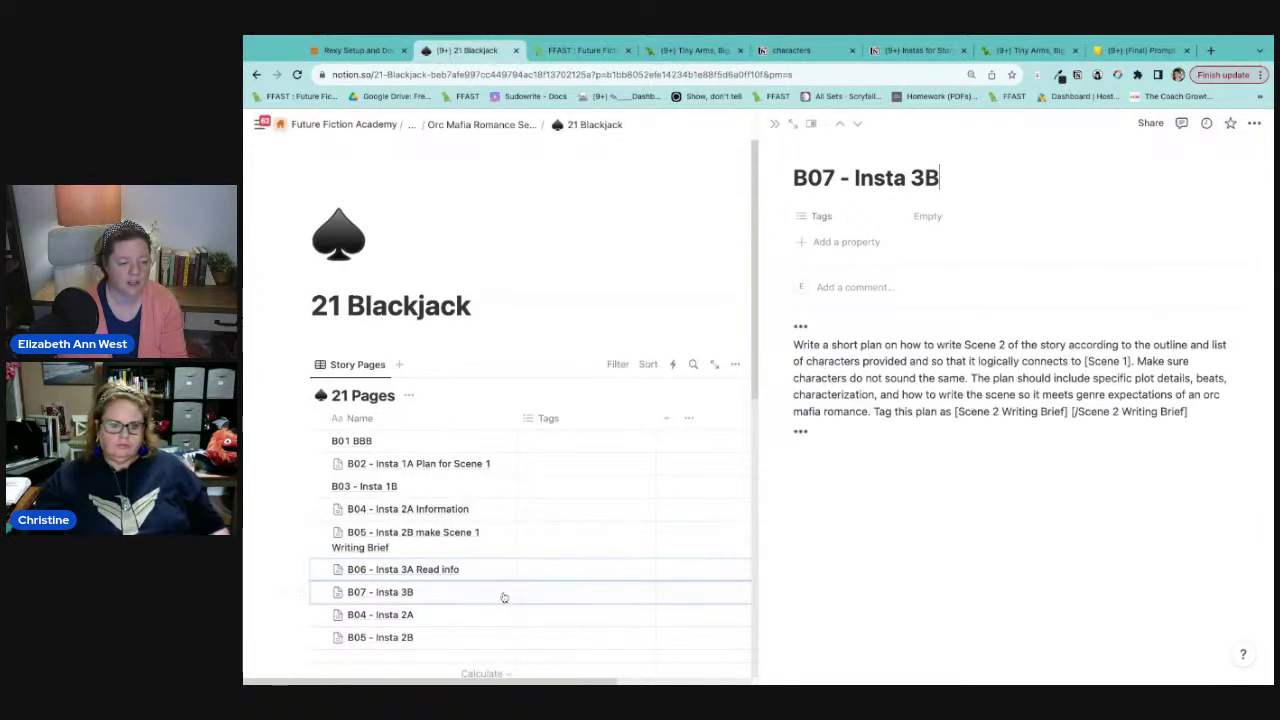
pyautogui.write('Wri')
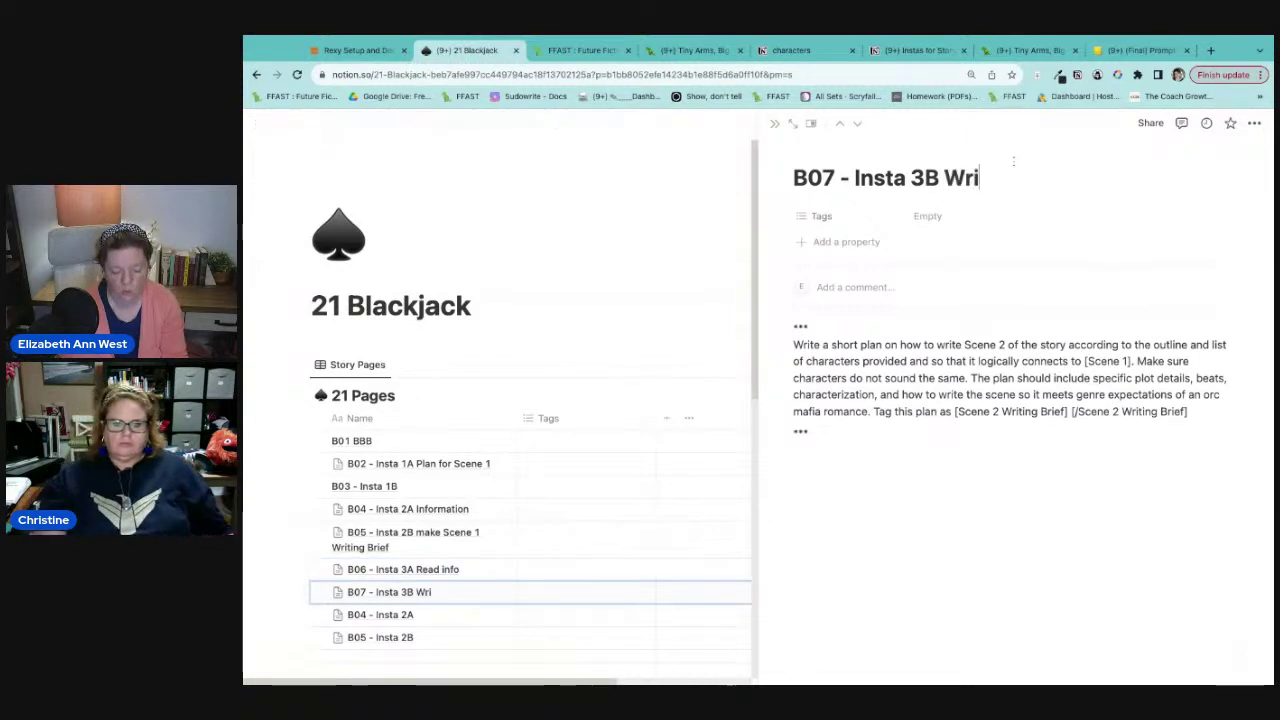
pyautogui.write('te Scene 1')
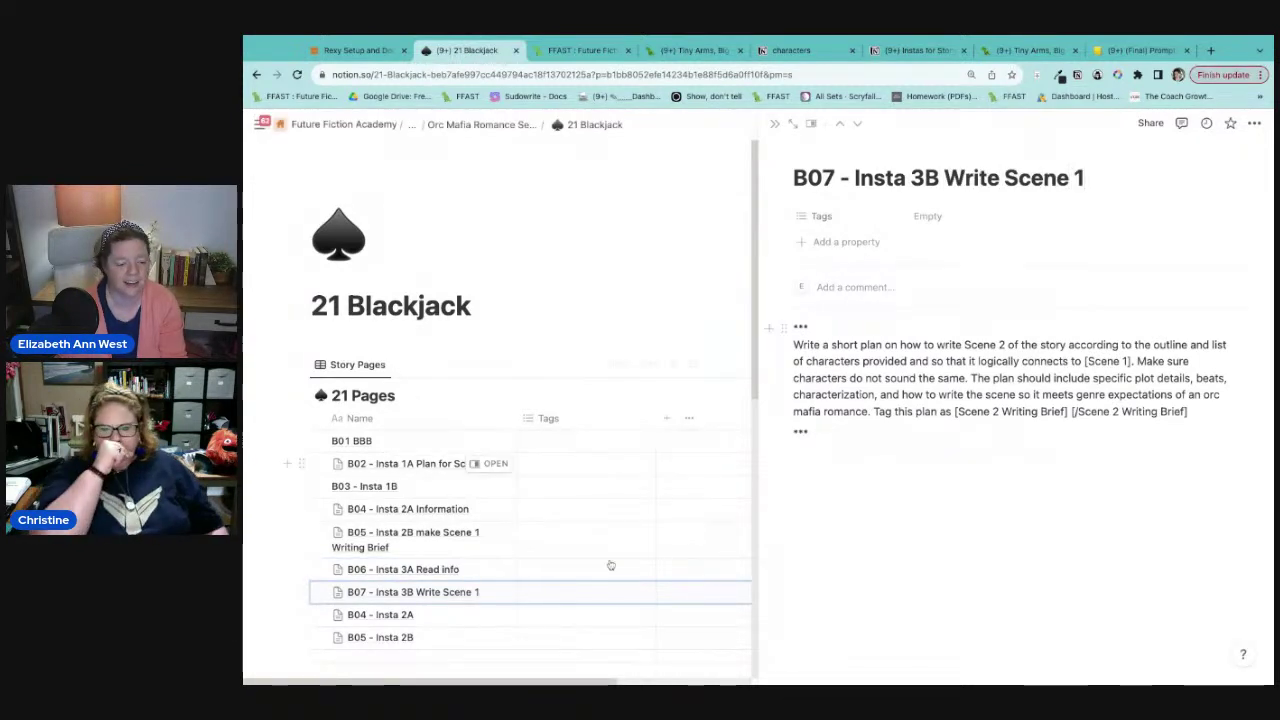
# Step: Rename the second B04 page, below B07, as "B04 - Insta 2A Story information"
pyautogui.click(490, 614)
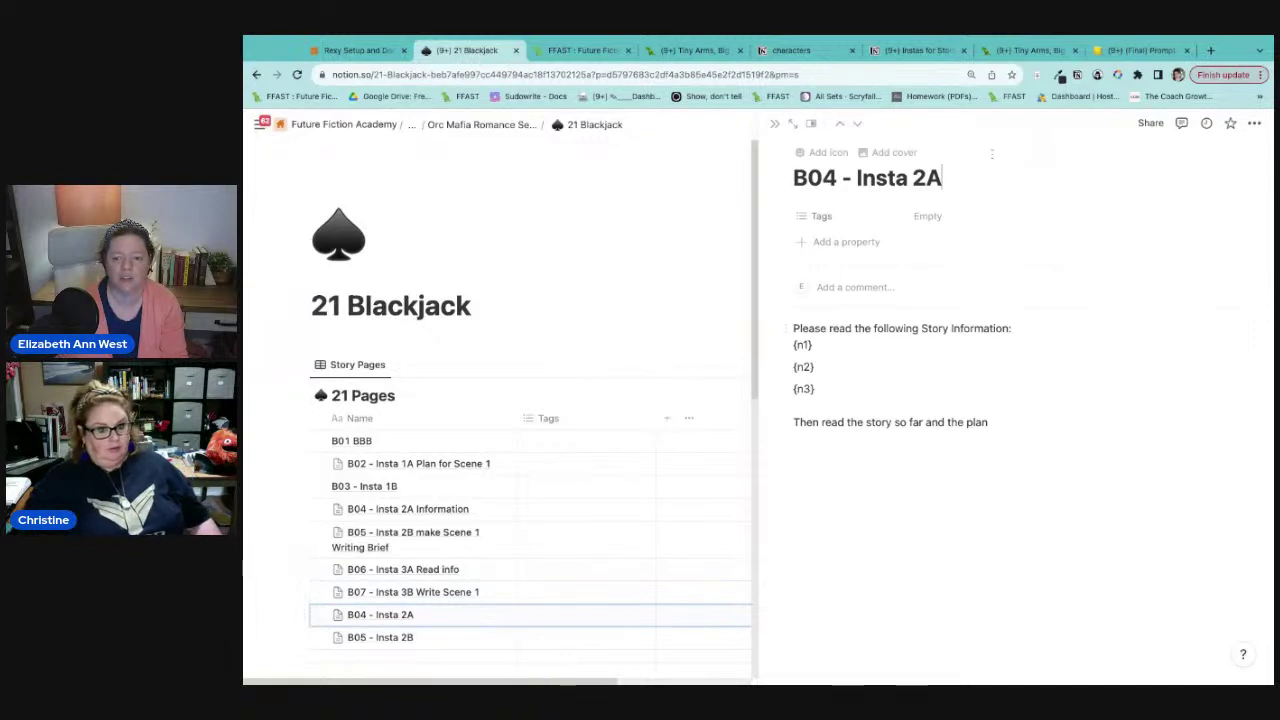
pyautogui.write('Story')
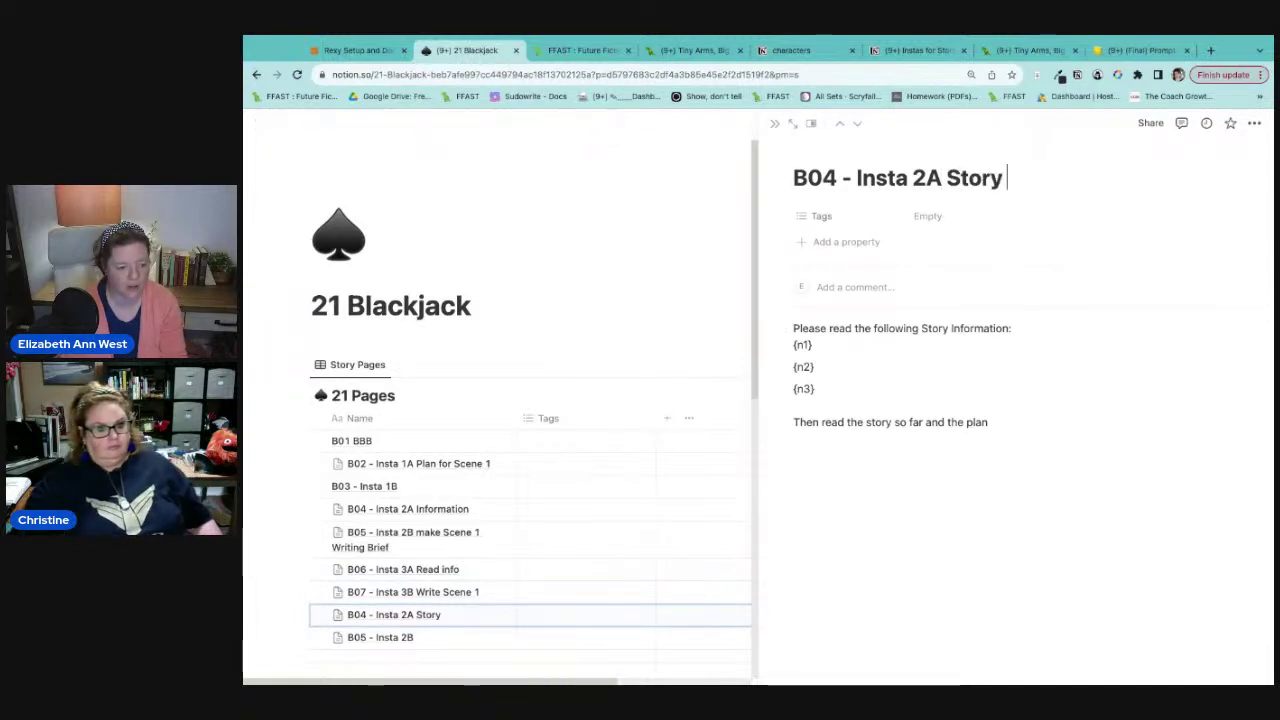
pyautogui.write(' information')
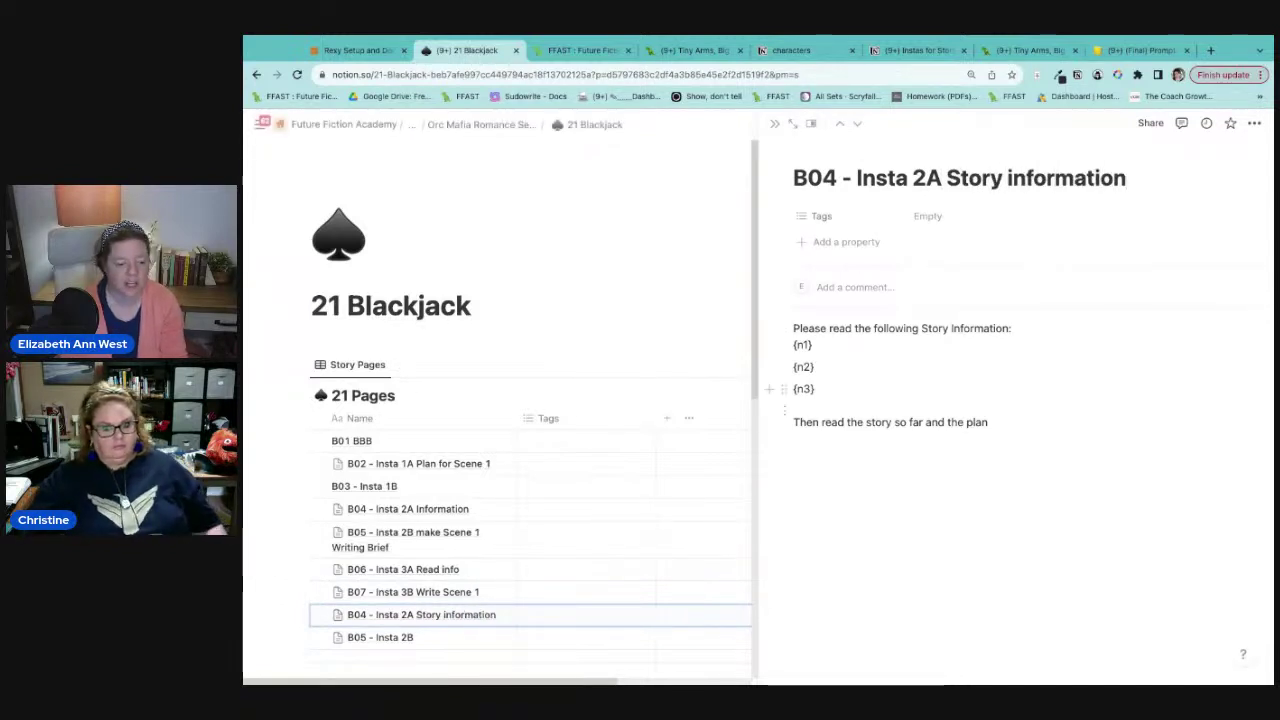
# Step: Rename the "B05 - Insta 2B make Scene 1 Writing Brief" page as "B05 - Insta 2B write scene 1"
pyautogui.click(492, 638)
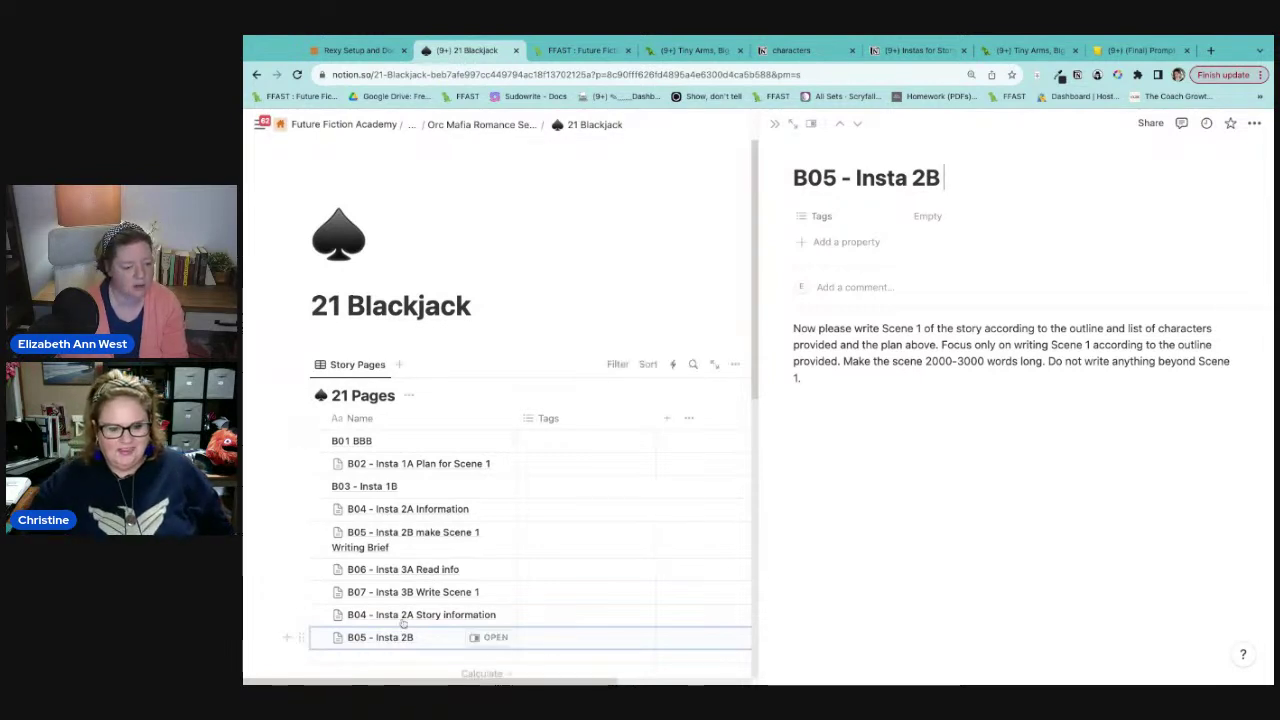
pyautogui.click(496, 592)
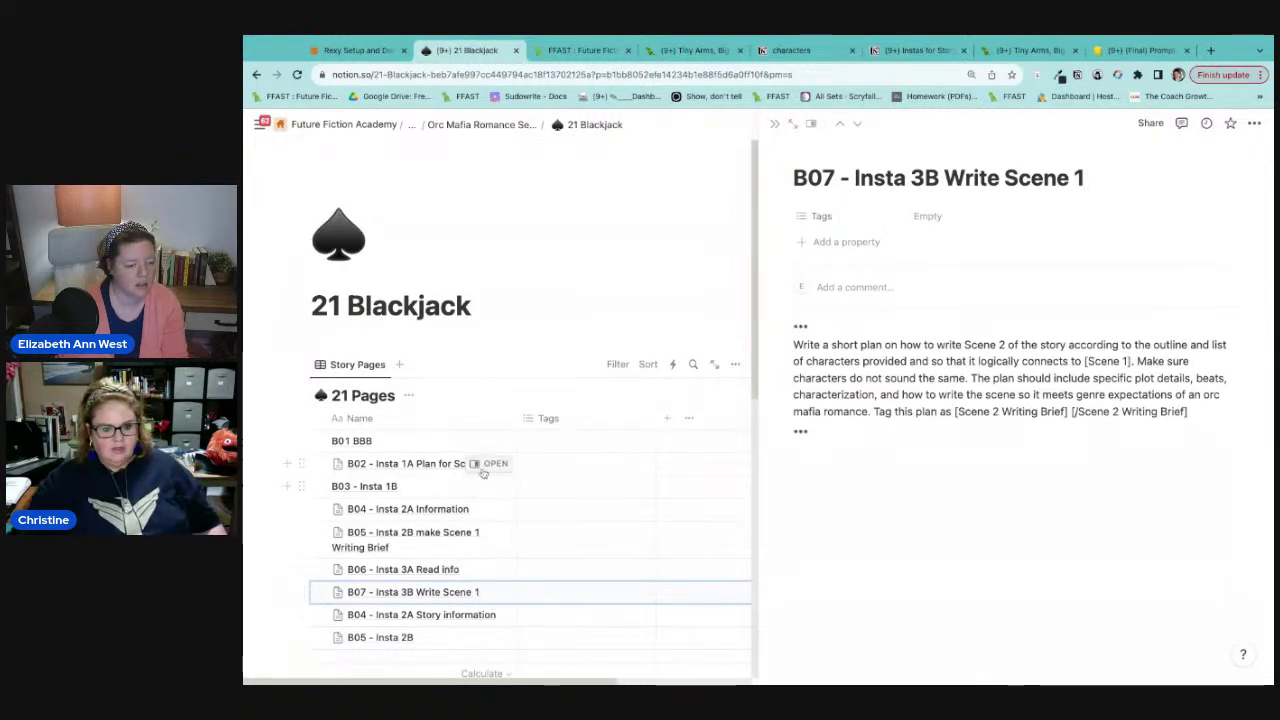
pyautogui.click(492, 539)
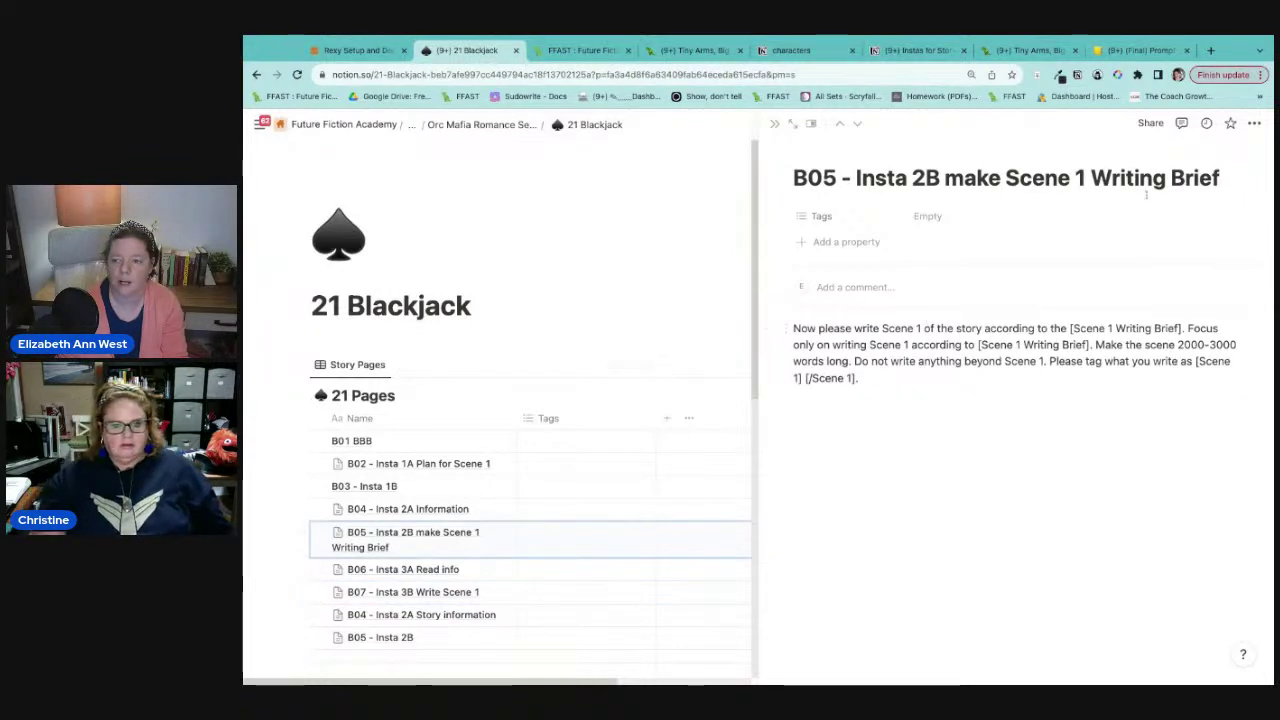
pyautogui.moveTo(1221, 178); pyautogui.dragTo(944, 178)
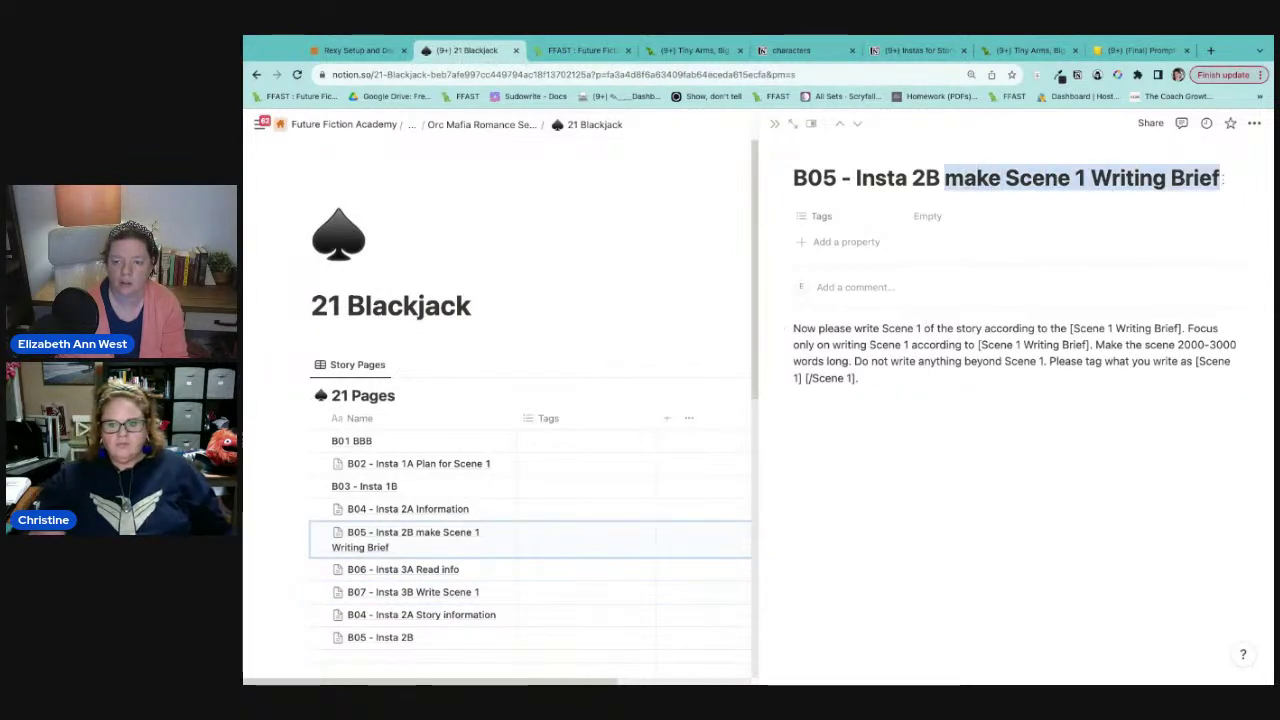
pyautogui.write('write scene')
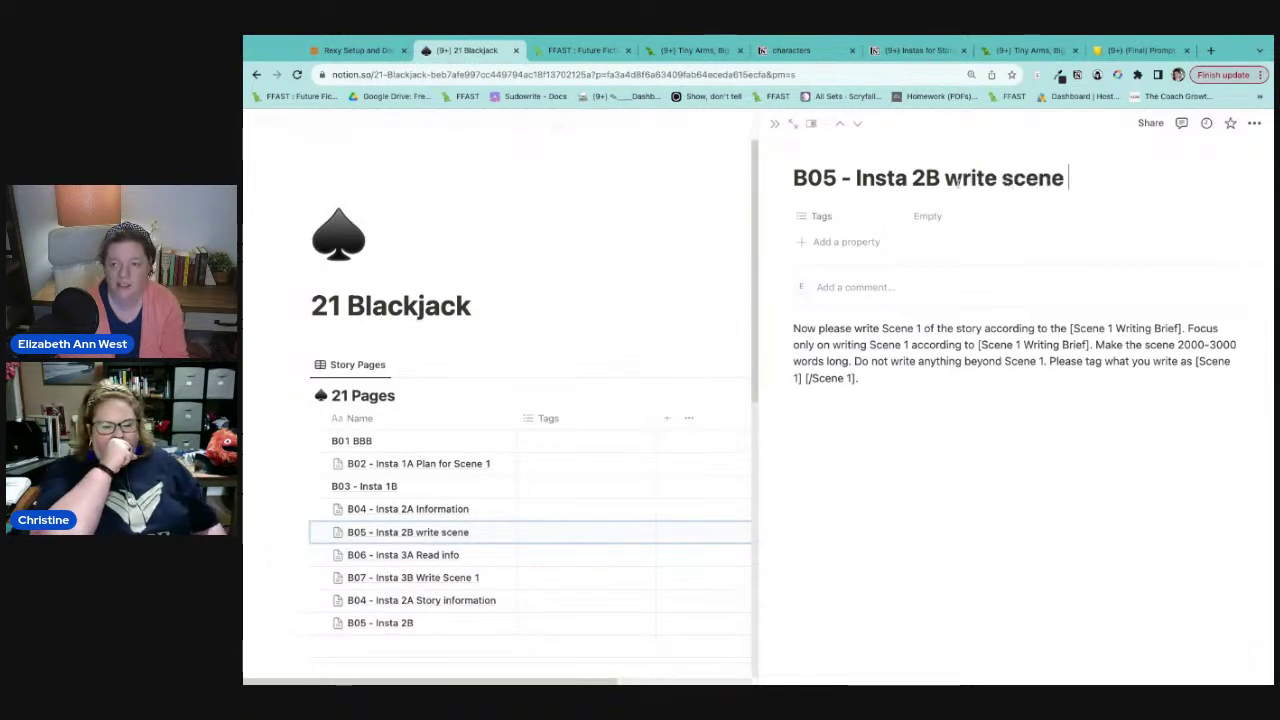
# Step: Rename page B07 as "B07 - Scene 2 writing brief"
pyautogui.click(492, 580)
pyautogui.moveTo(1130, 178); pyautogui.dragTo(856, 178)
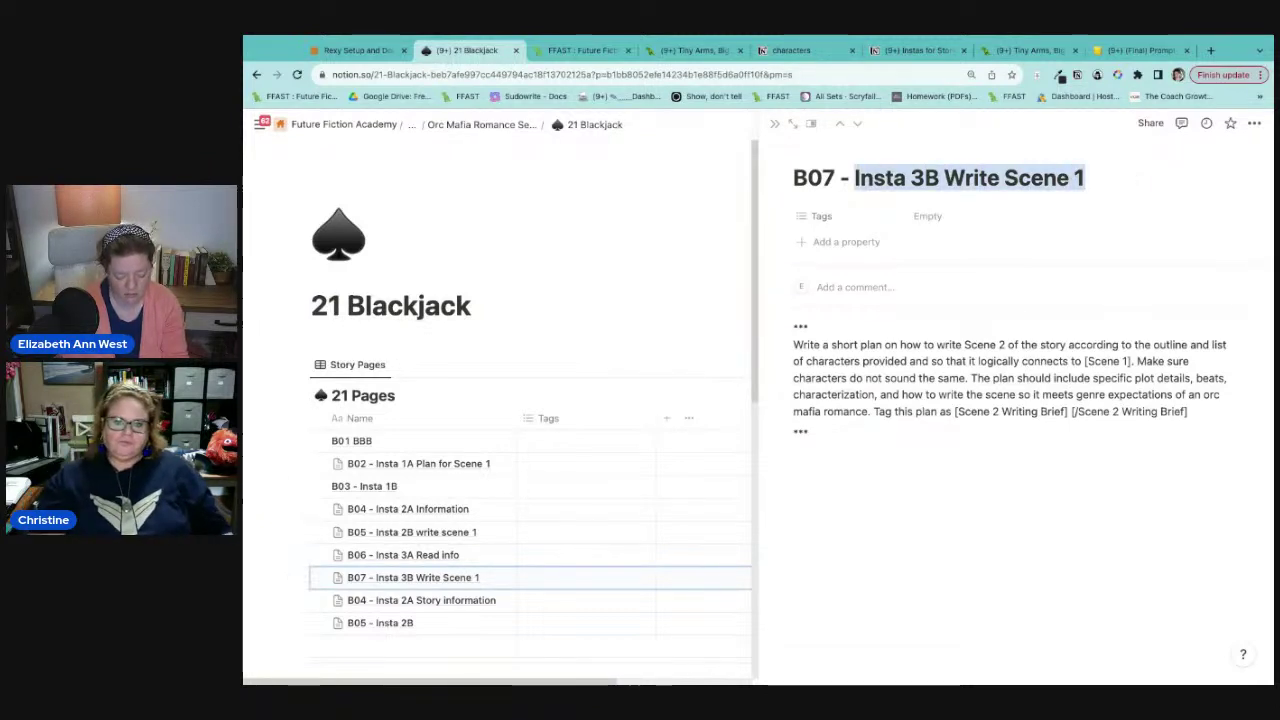
pyautogui.write('Scene 2 w')
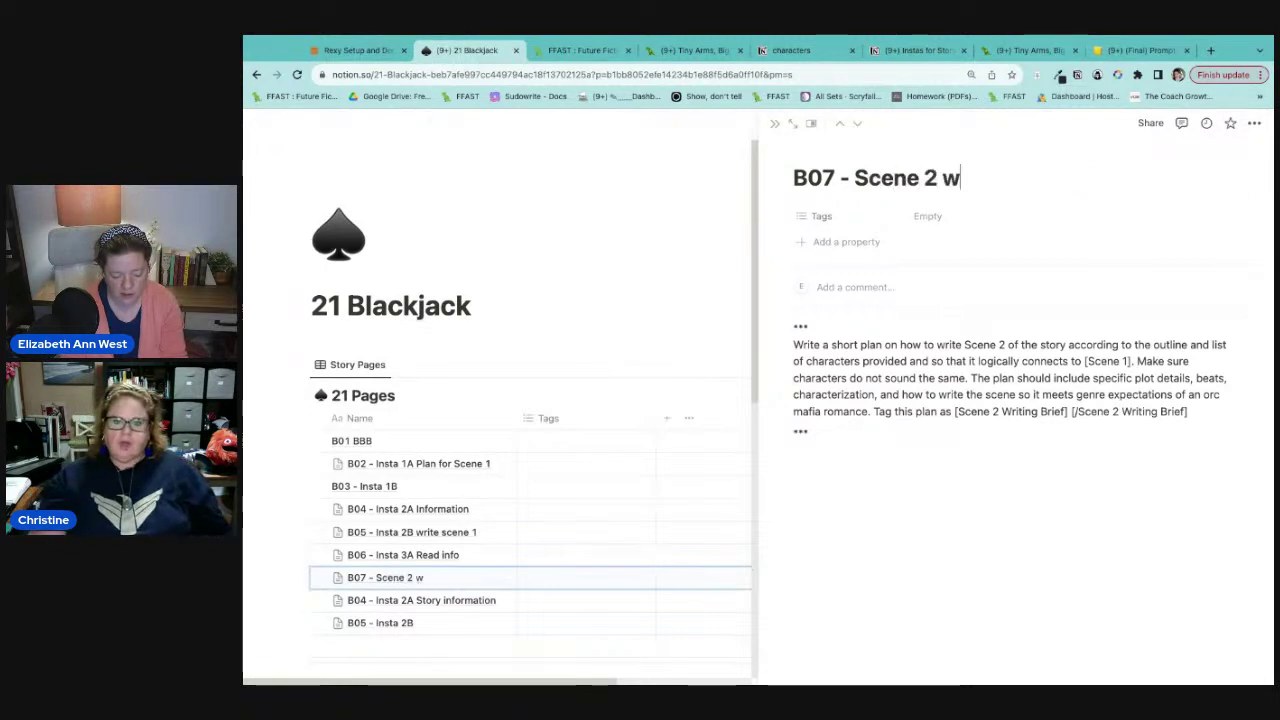
pyautogui.write('riting brief')
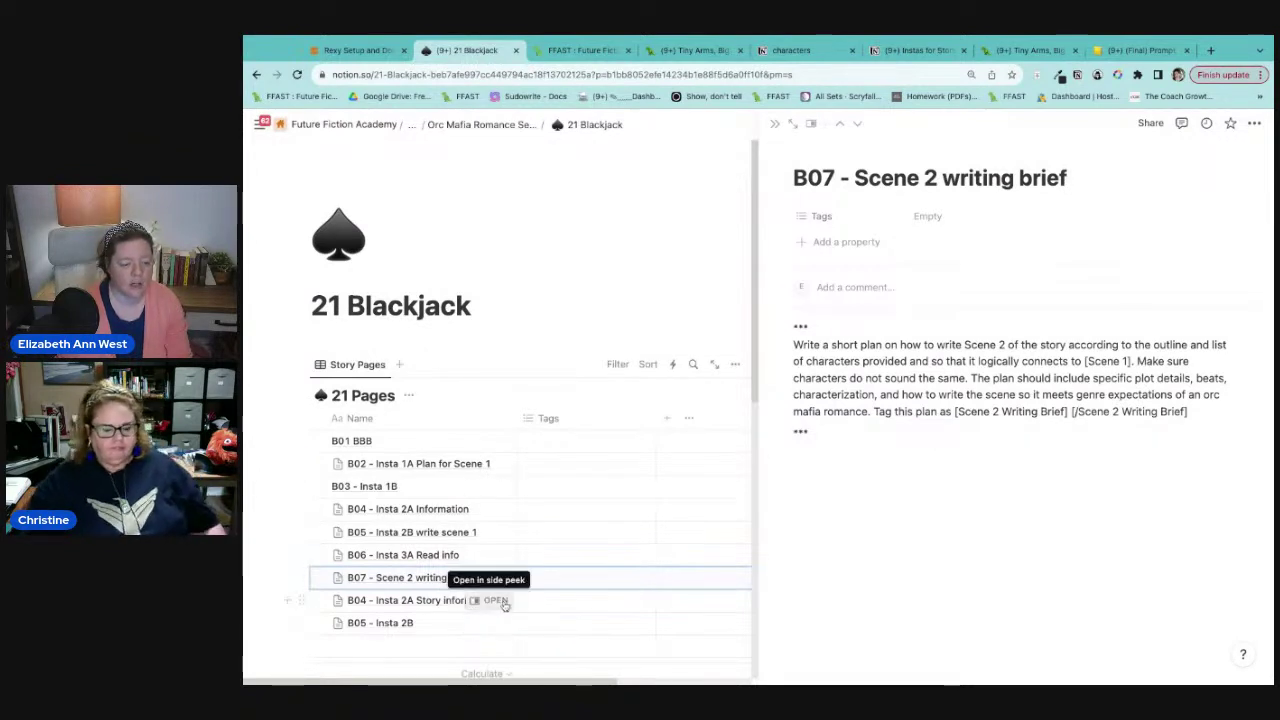
# Step: Renumber the "Insta 2A Story information" page below B07 as B08
pyautogui.click(496, 600)
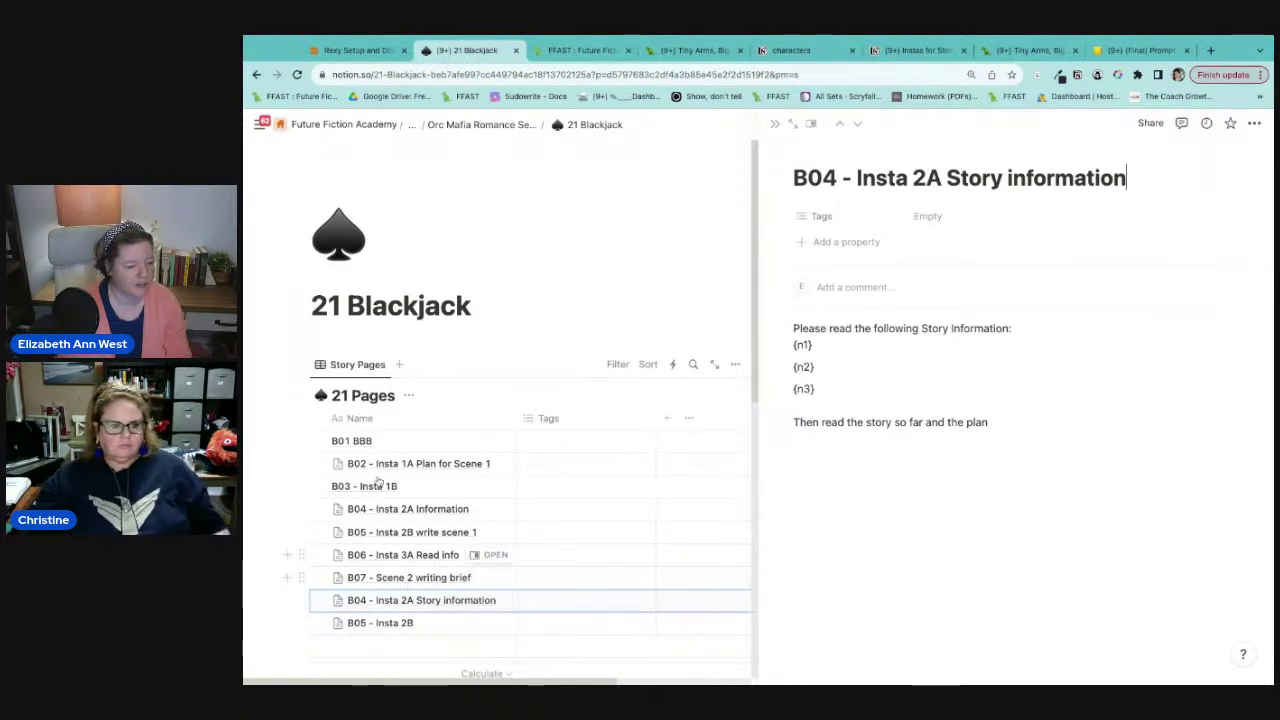
pyautogui.press('BackSpace')
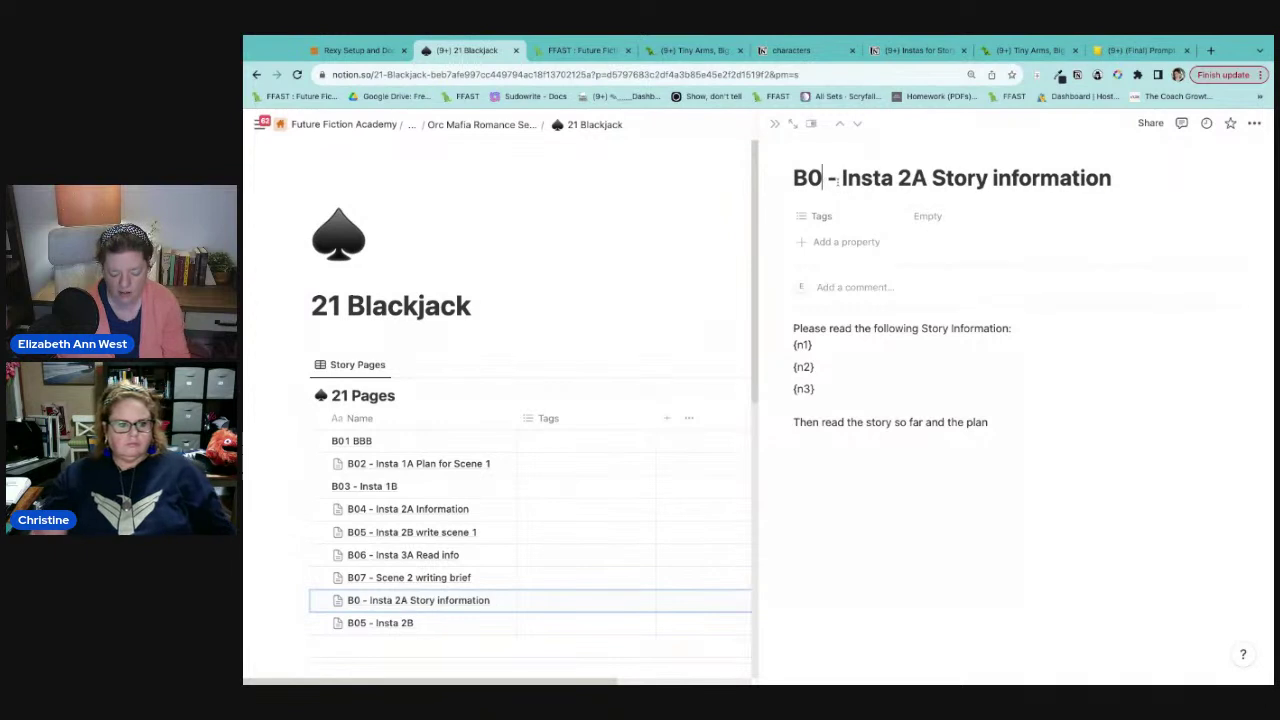
pyautogui.write('8')
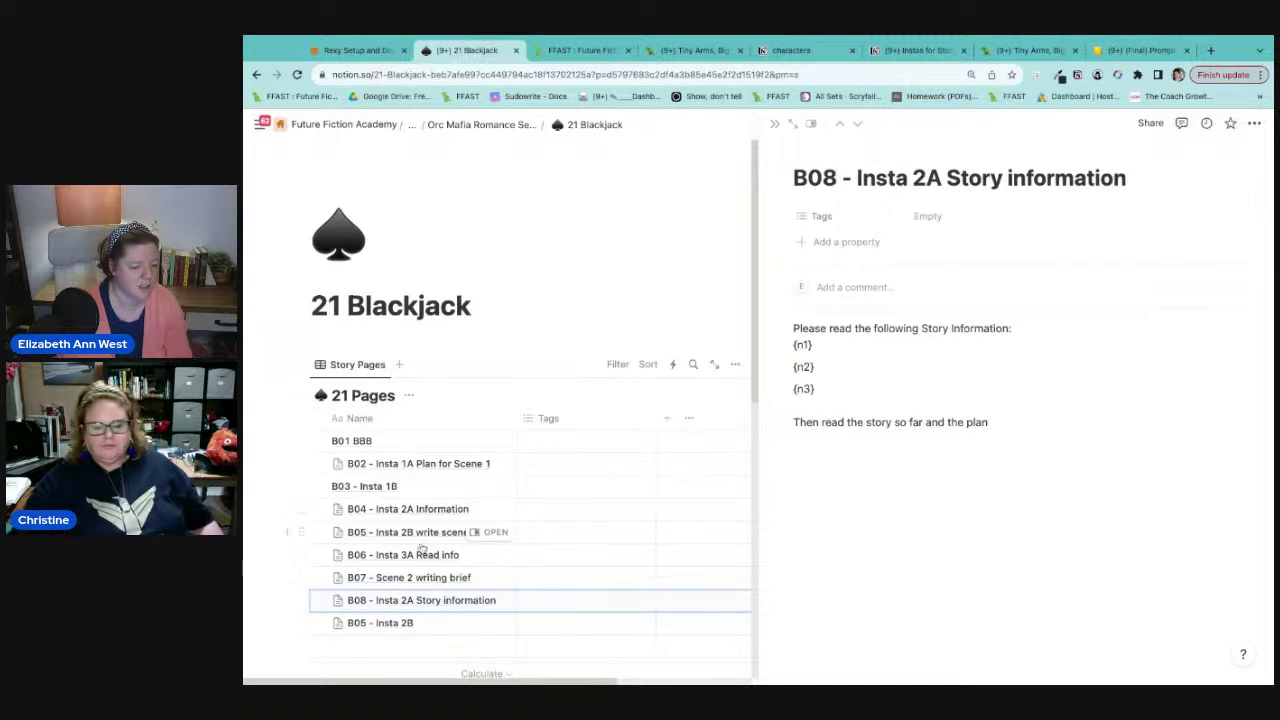
# Step: Add "Insta 3B" to page B07's title so it reads "B07 - Insta 3B Scene 2 writing brief"
pyautogui.click(420, 577)
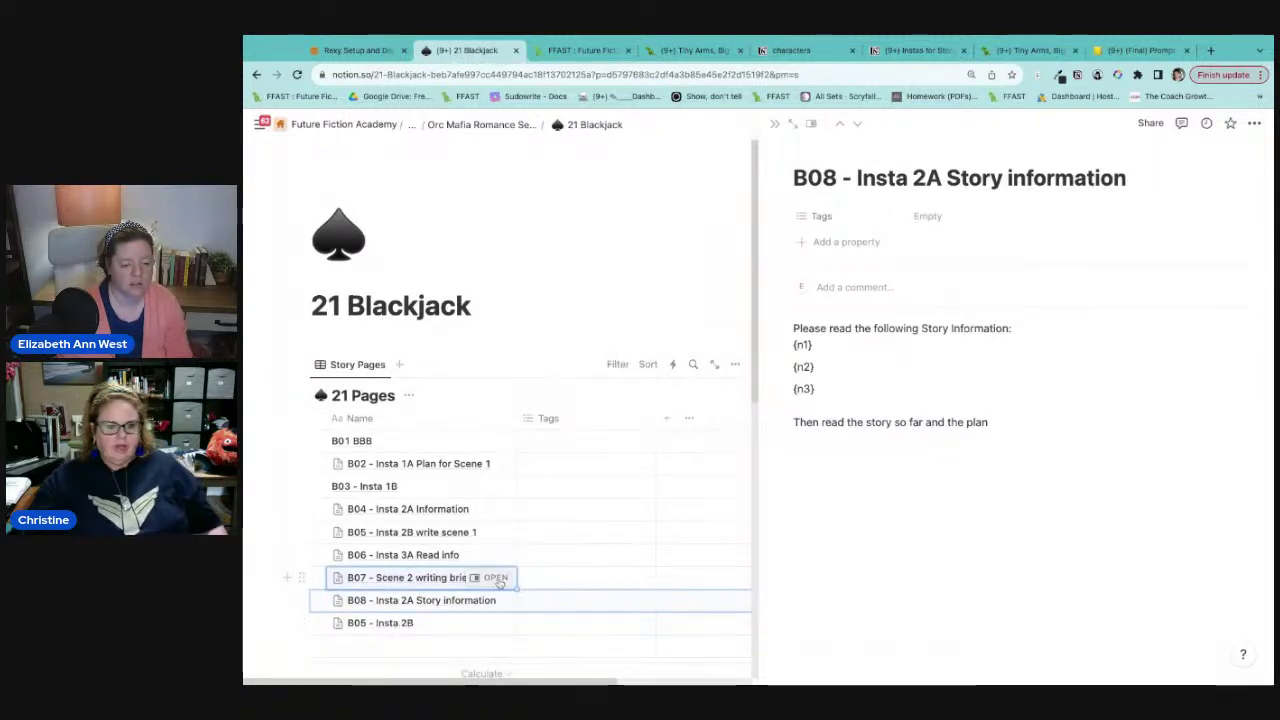
pyautogui.click(496, 578)
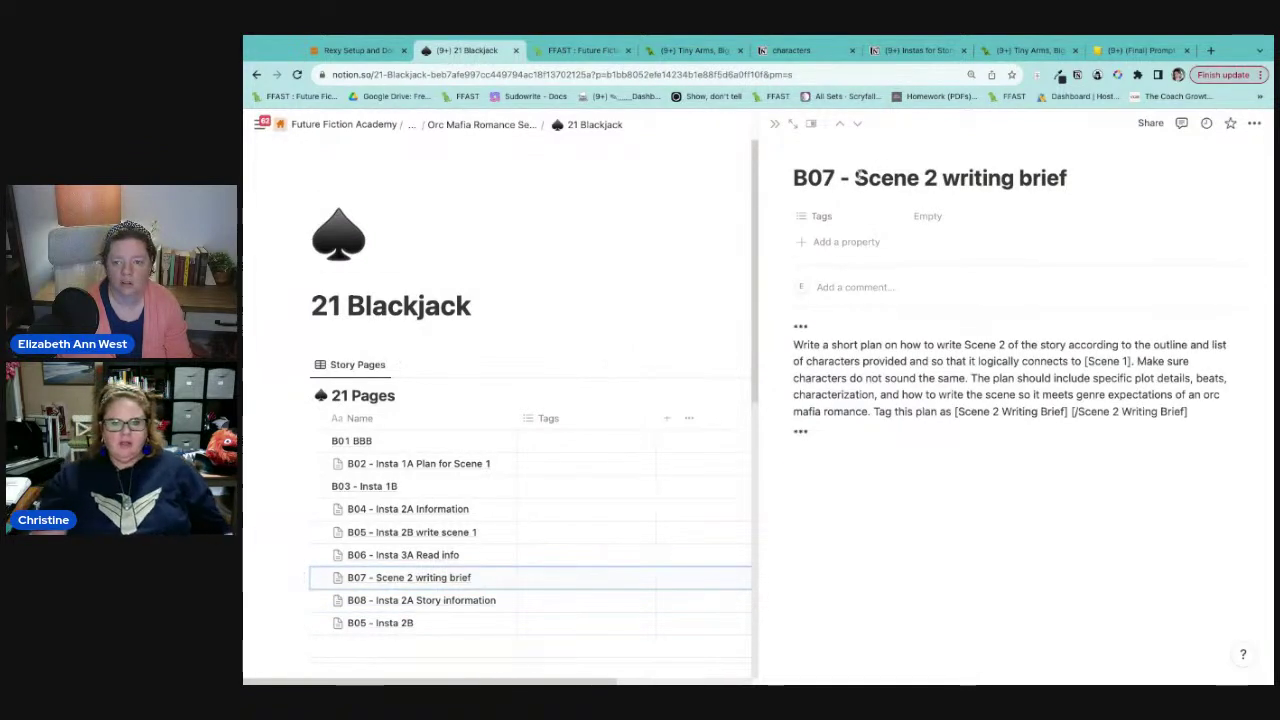
pyautogui.click(855, 178)
pyautogui.write('Insta ')
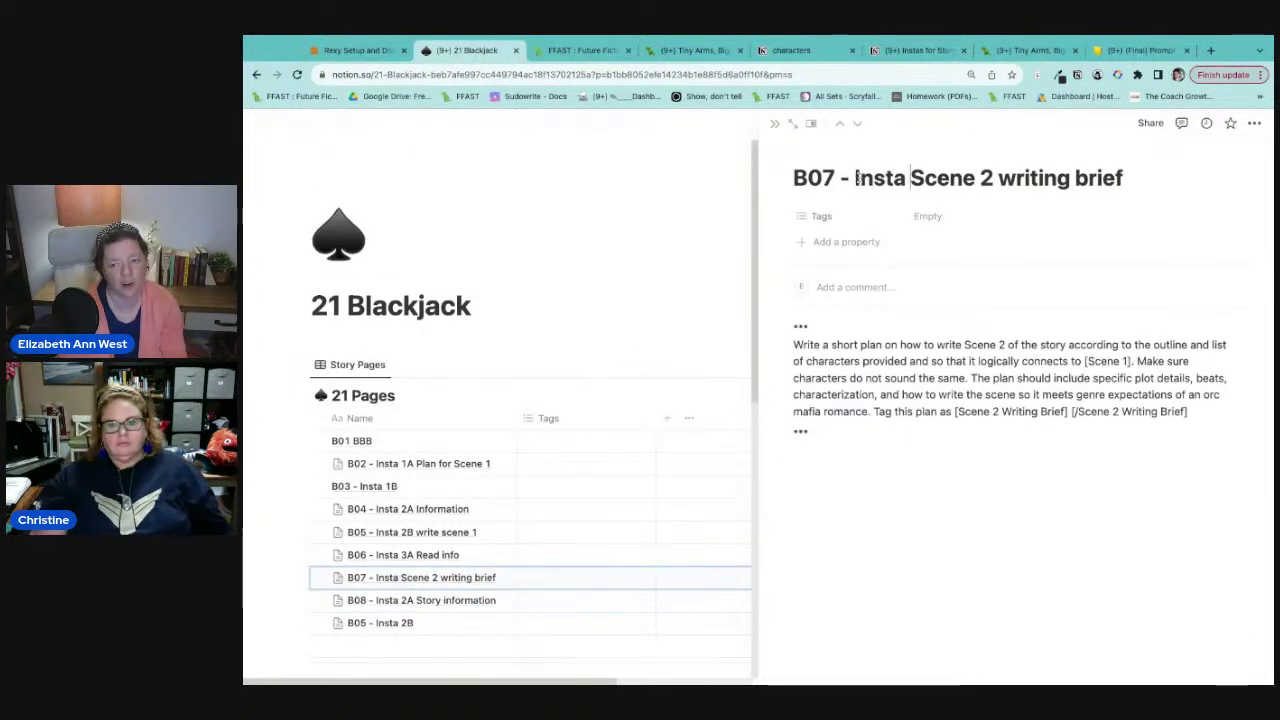
pyautogui.write('3B')
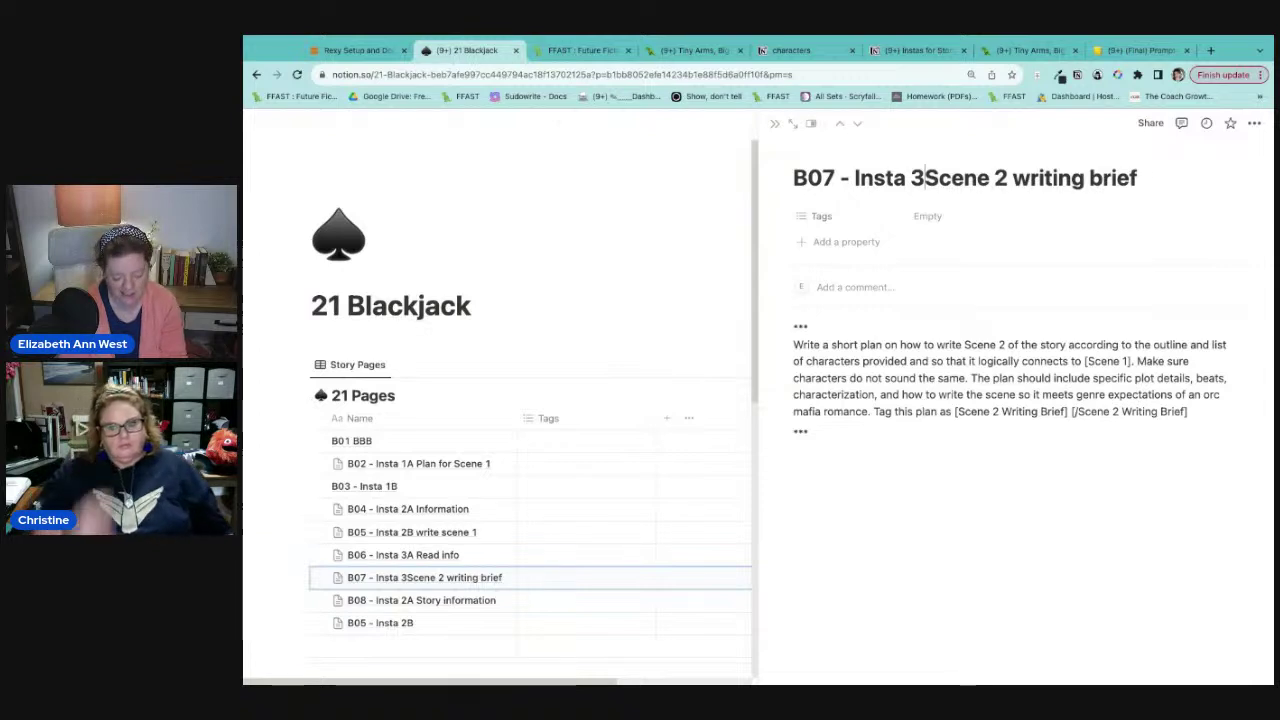
# Step: Replace the closing line of page B08's prompt with "Then read [Scene 1] and [Scene 2 Writing Brief] below:"
pyautogui.click(495, 600)
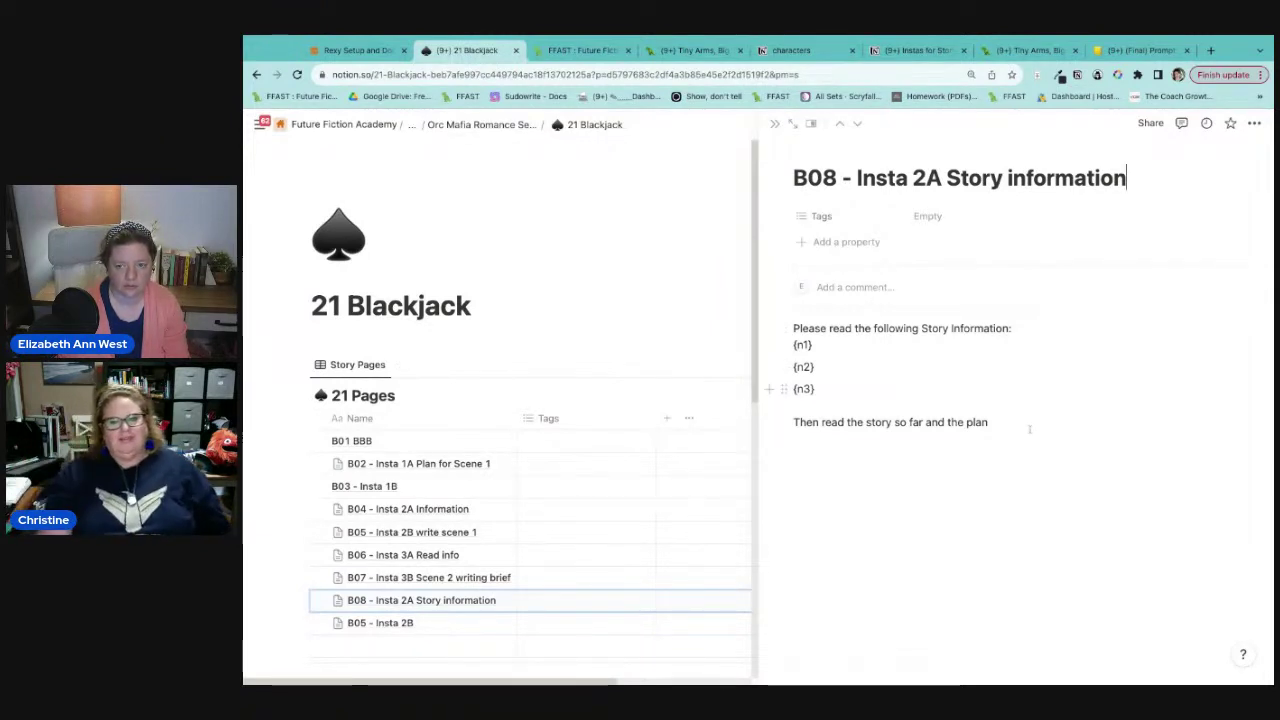
pyautogui.moveTo(1029, 428); pyautogui.dragTo(792, 424)
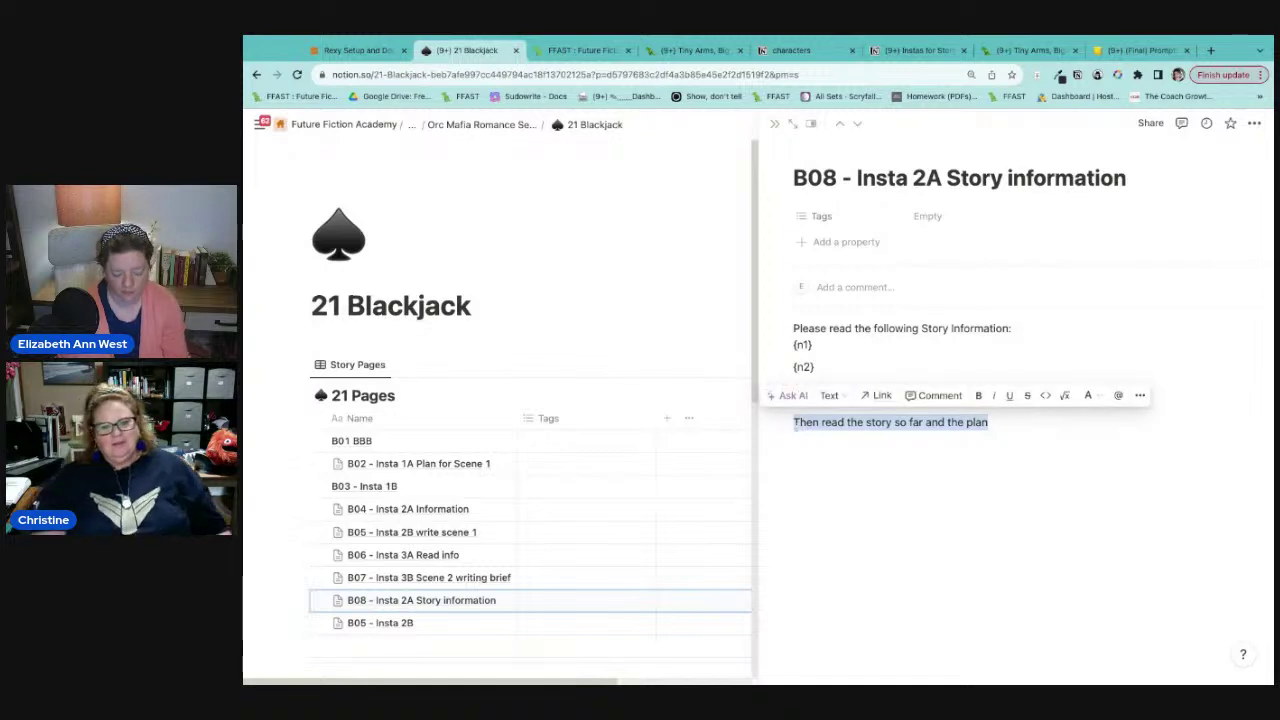
pyautogui.write('Then read')
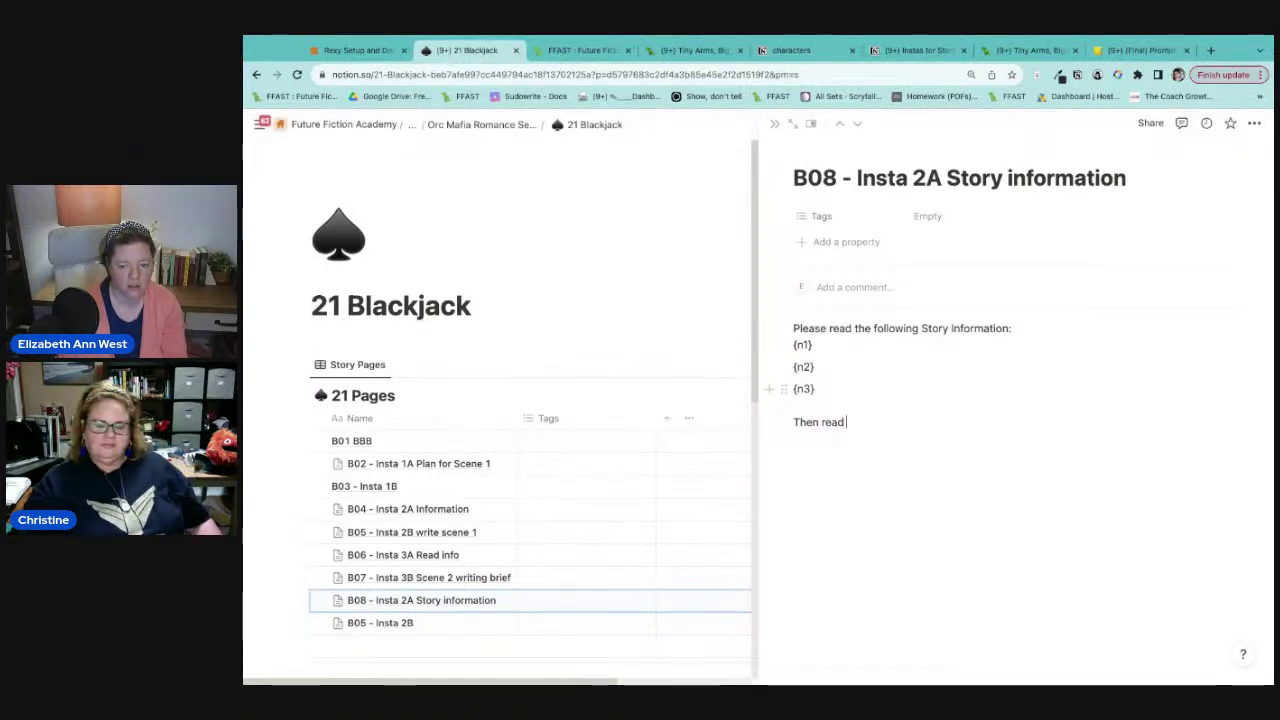
pyautogui.write(' [')
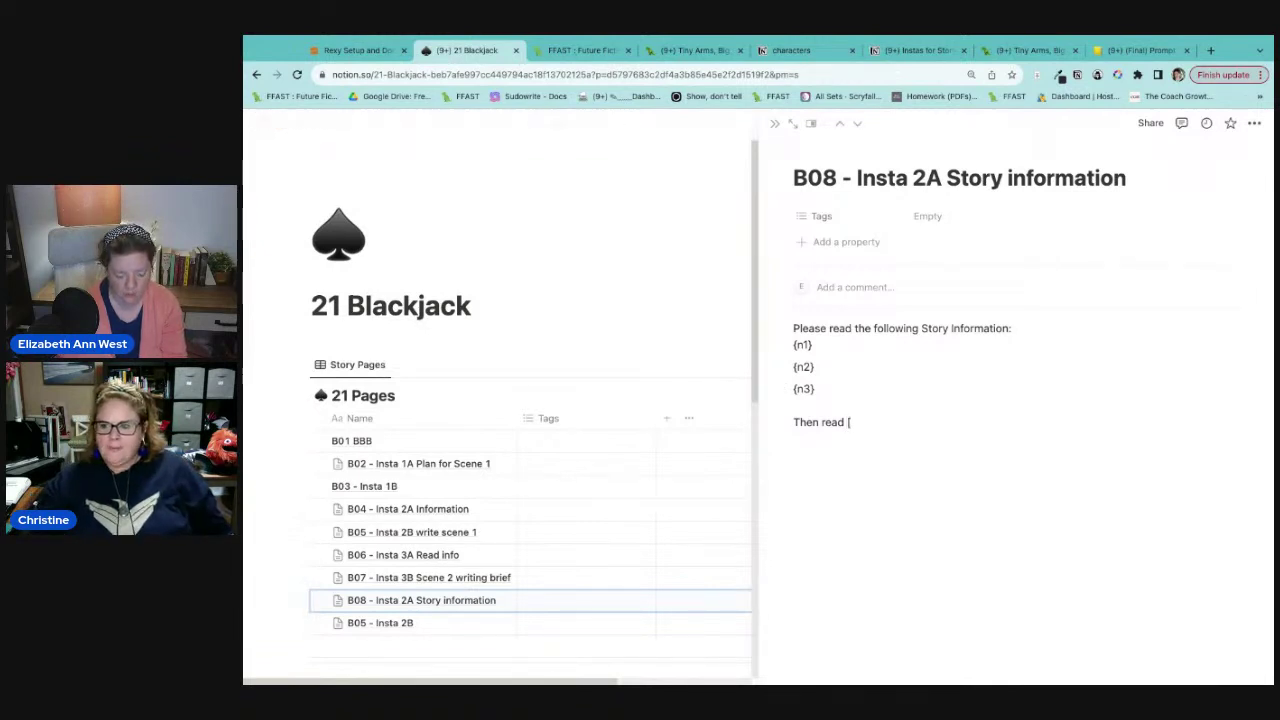
pyautogui.write('Scen')
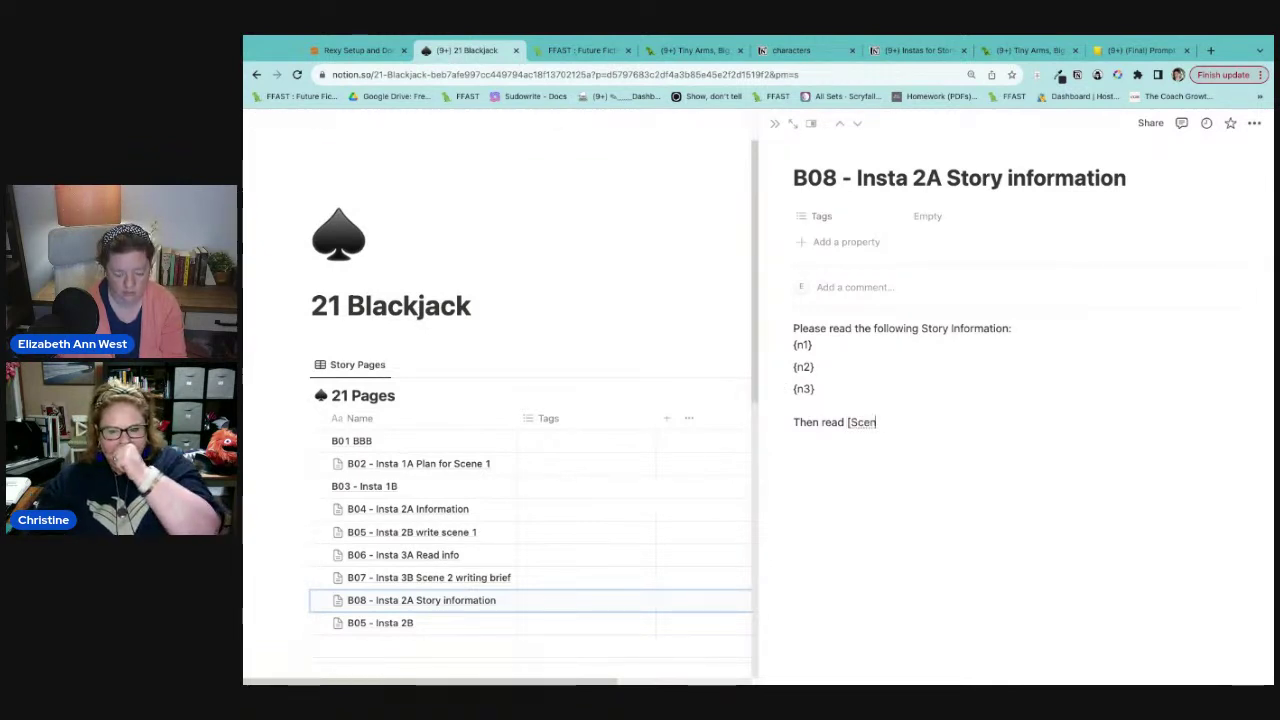
pyautogui.write('e 1]')
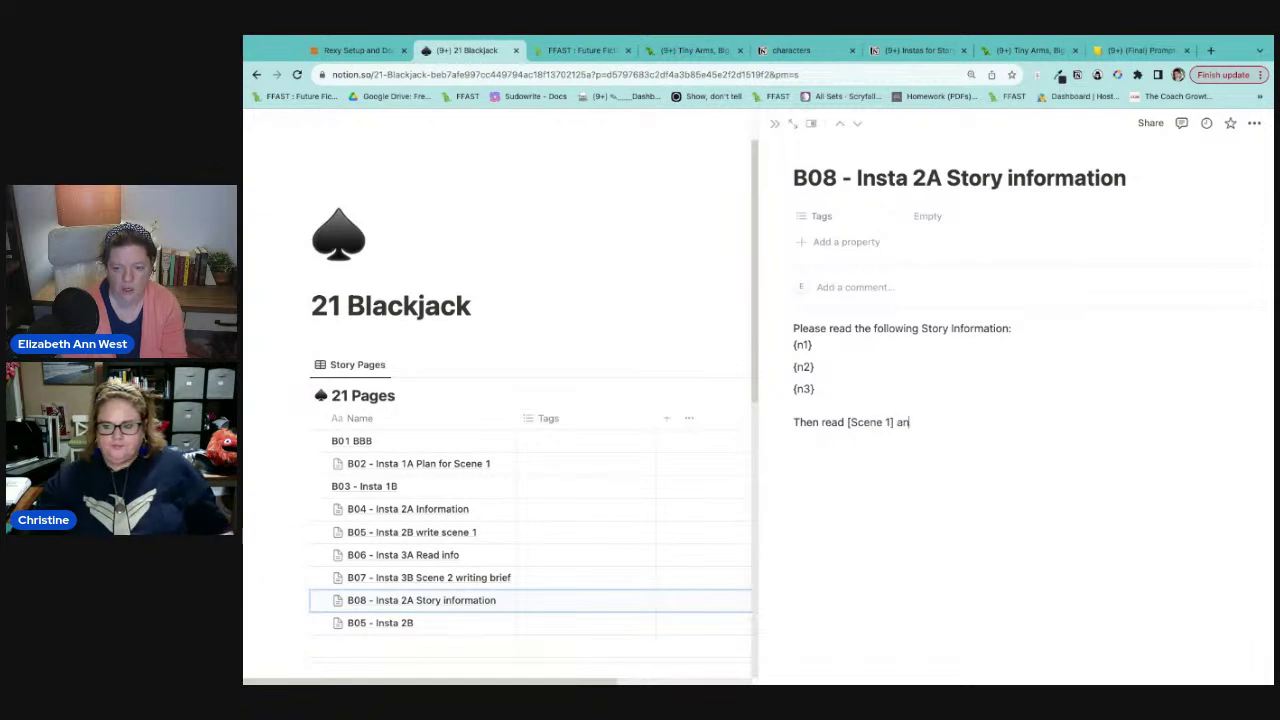
pyautogui.write(' and [')
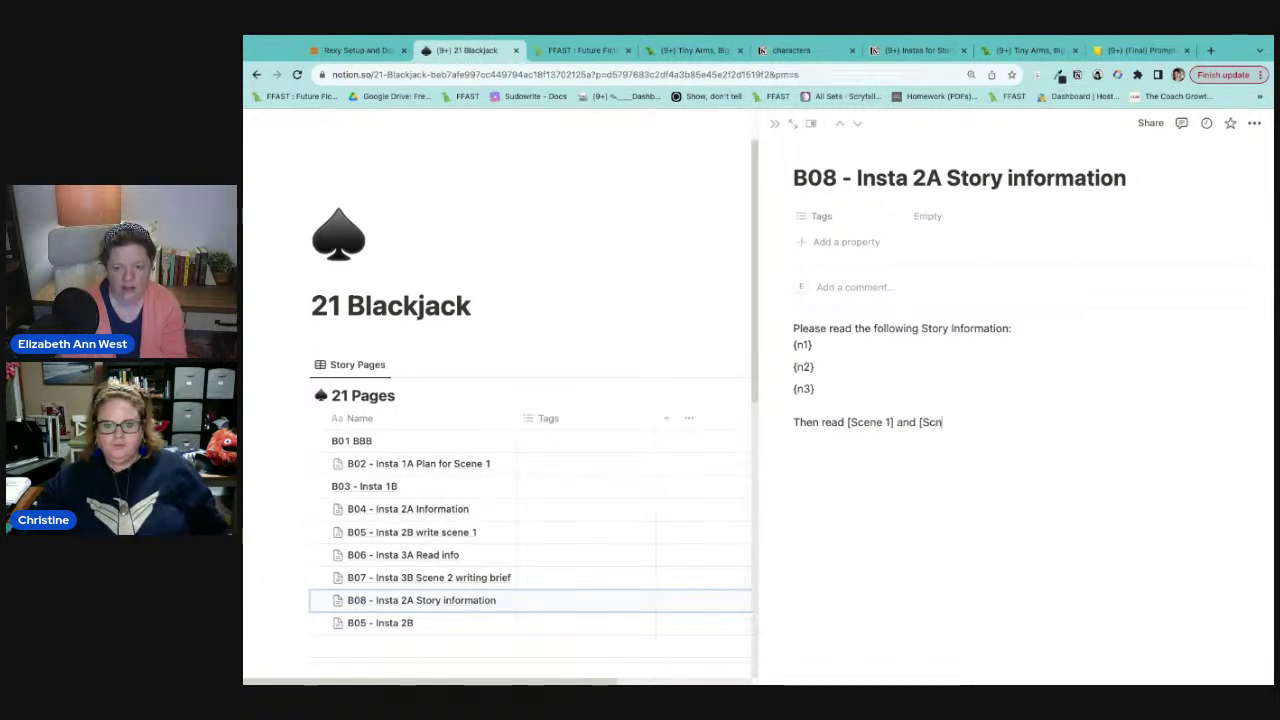
pyautogui.write('Scene 2')
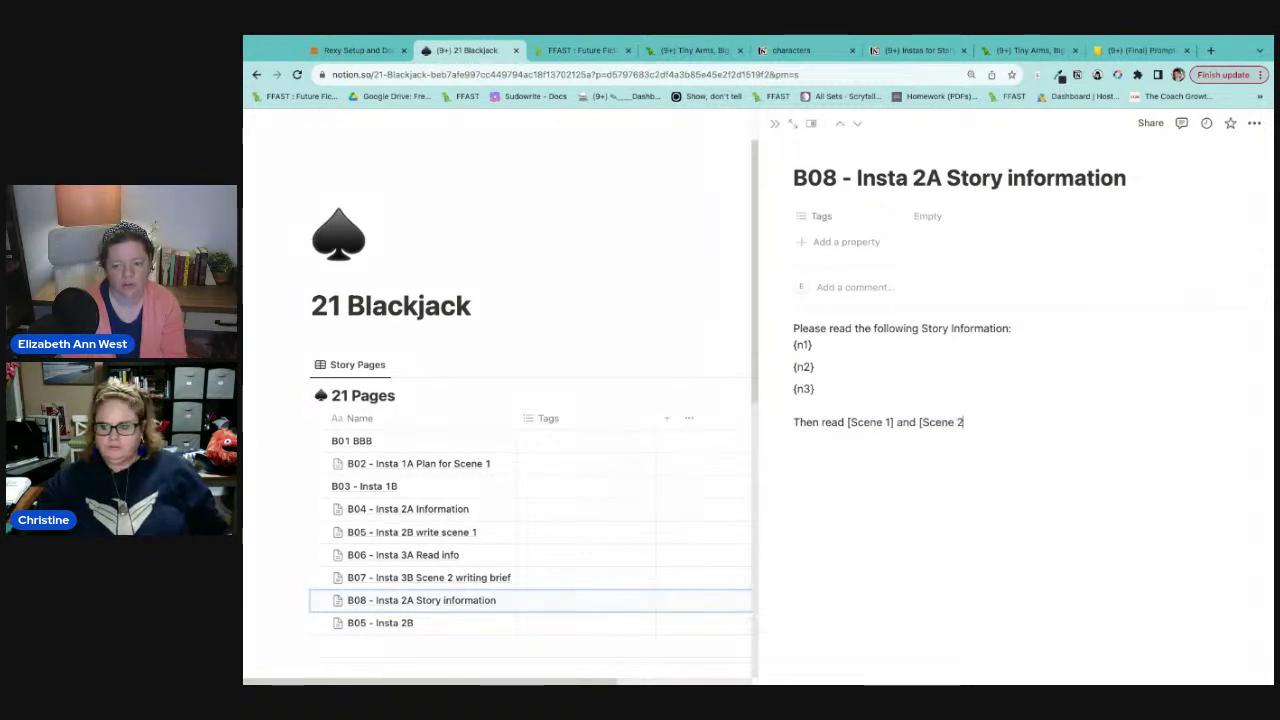
pyautogui.write(' Writing Bri')
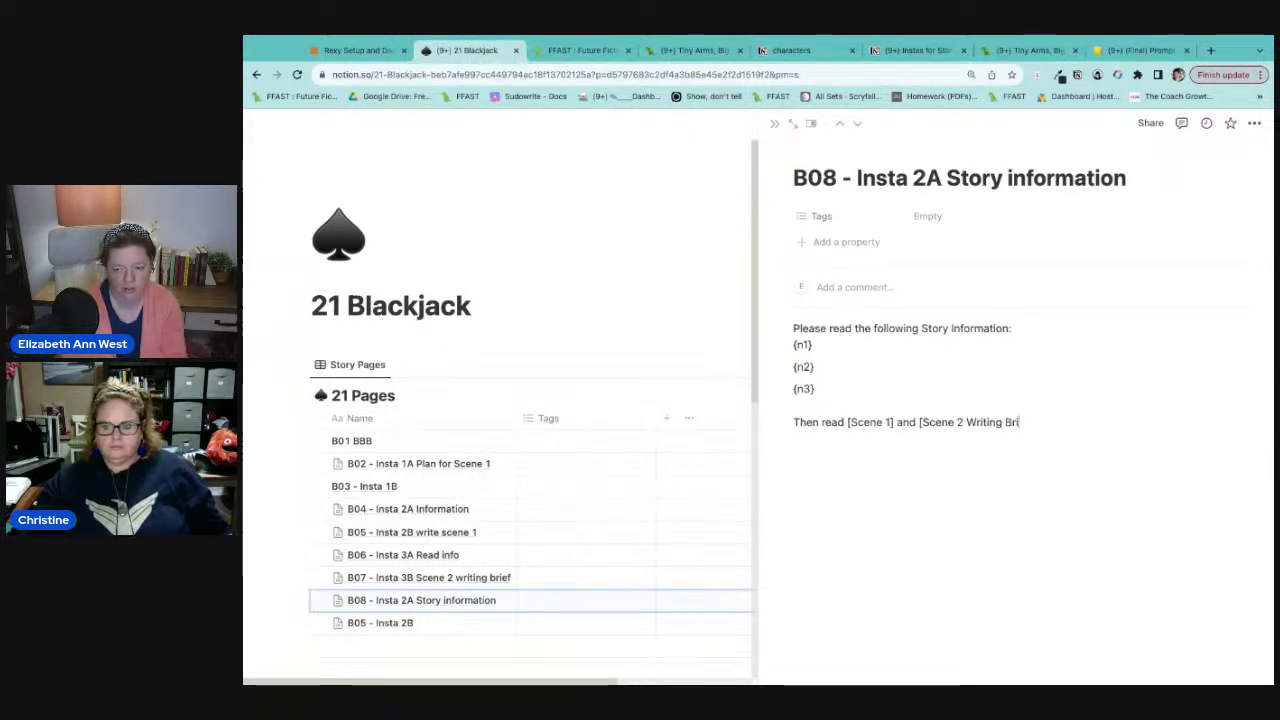
pyautogui.write('ef]')
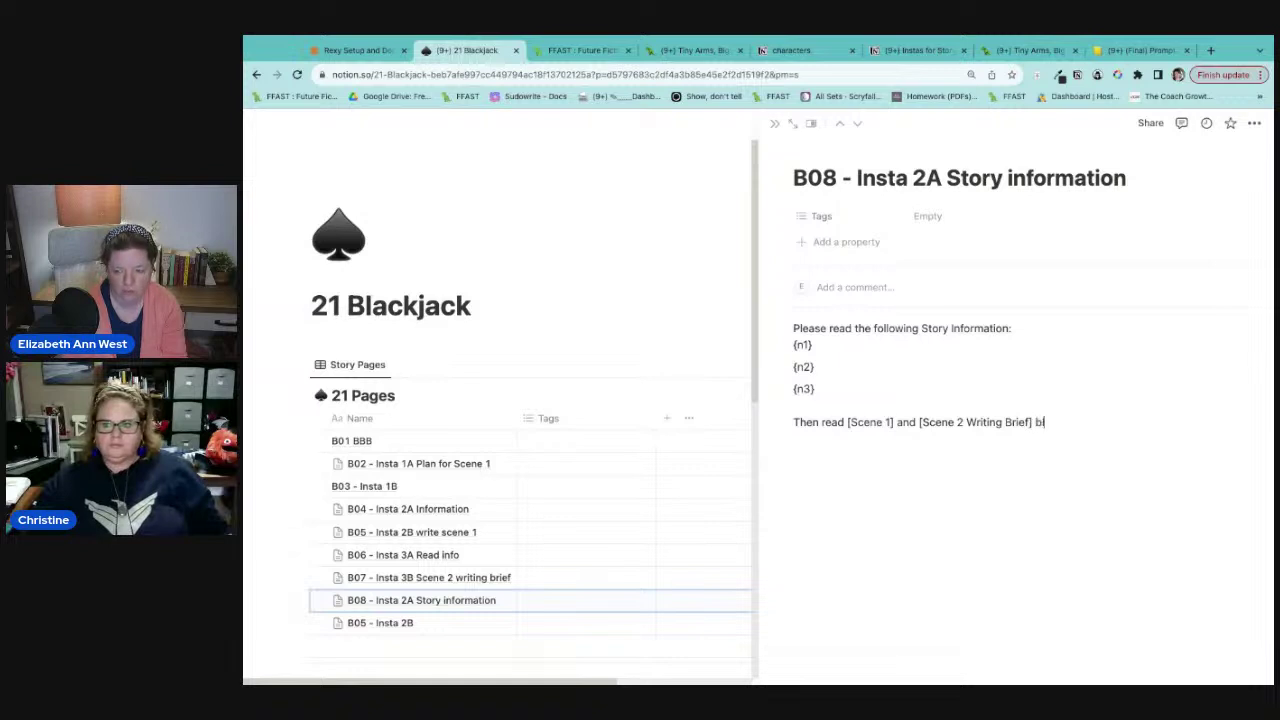
pyautogui.write(' bleo')
pyautogui.press('BackSpace')
pyautogui.press('BackSpace')
pyautogui.press('BackSpace')
pyautogui.write('elow')
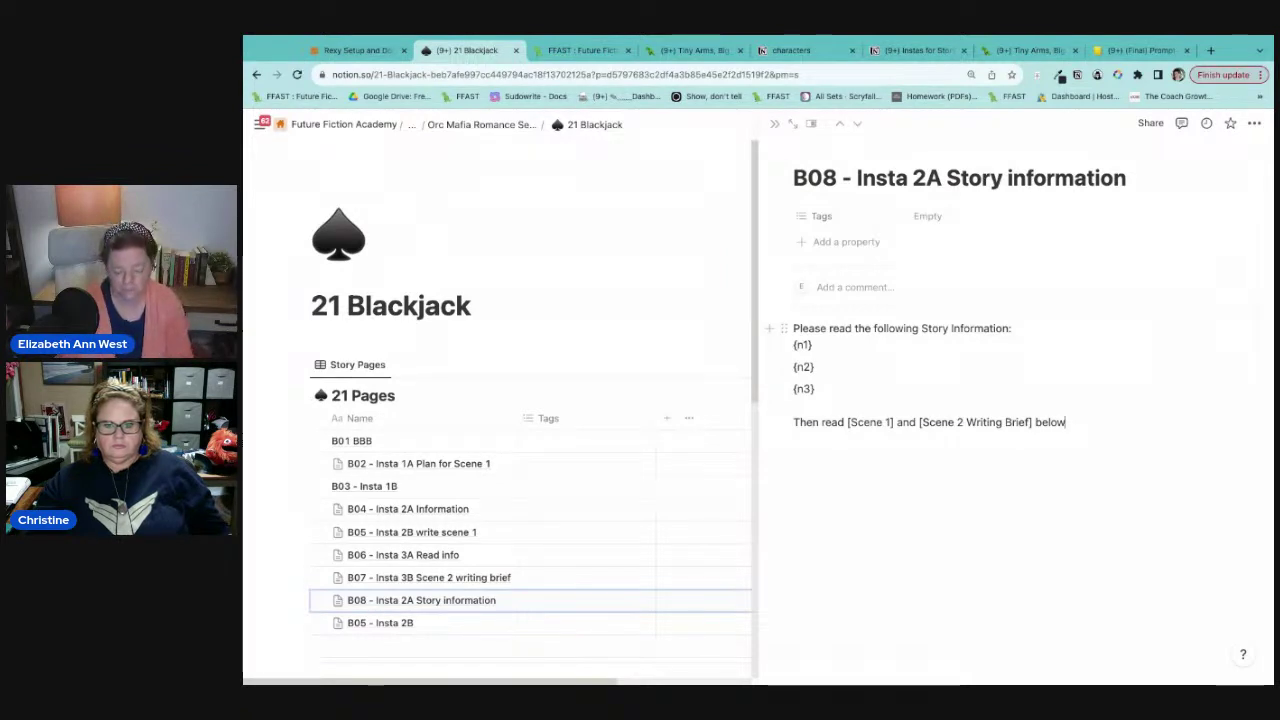
pyautogui.write(':')
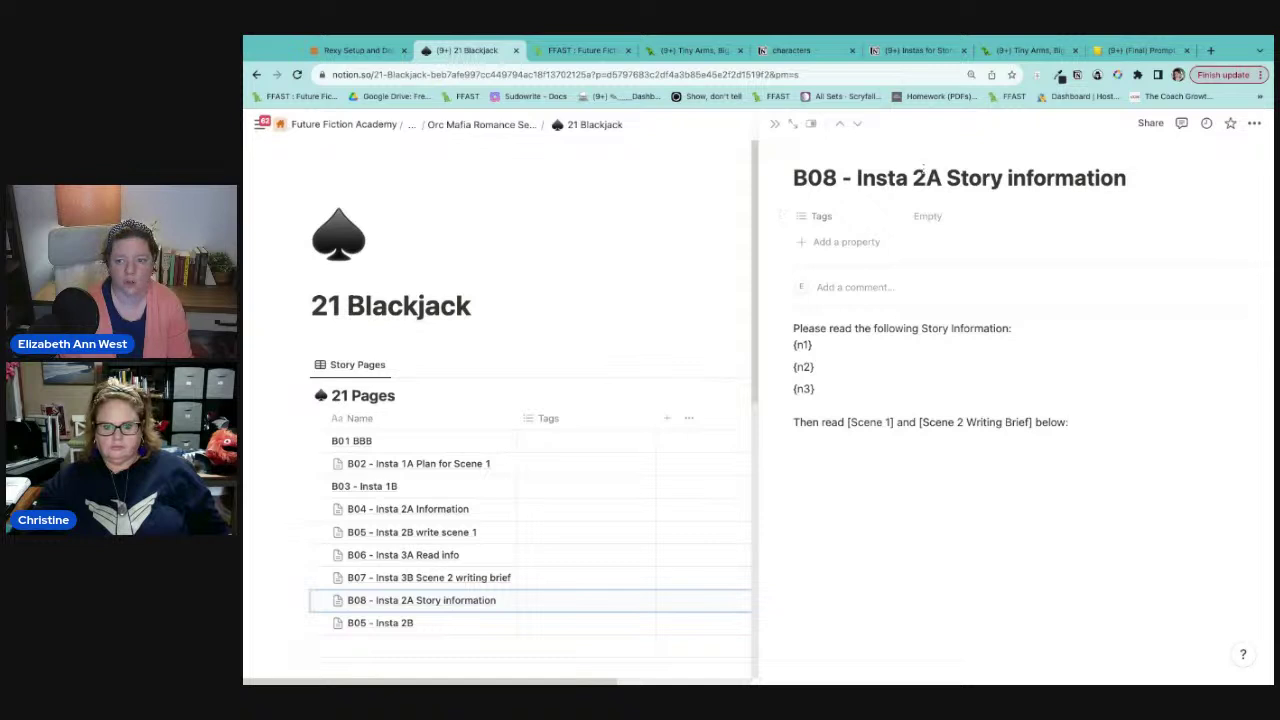
# Step: Change page B08's title to "B08 - Insta 4A Story information"
pyautogui.click(926, 176)
pyautogui.press('BackSpace')
pyautogui.write('4')
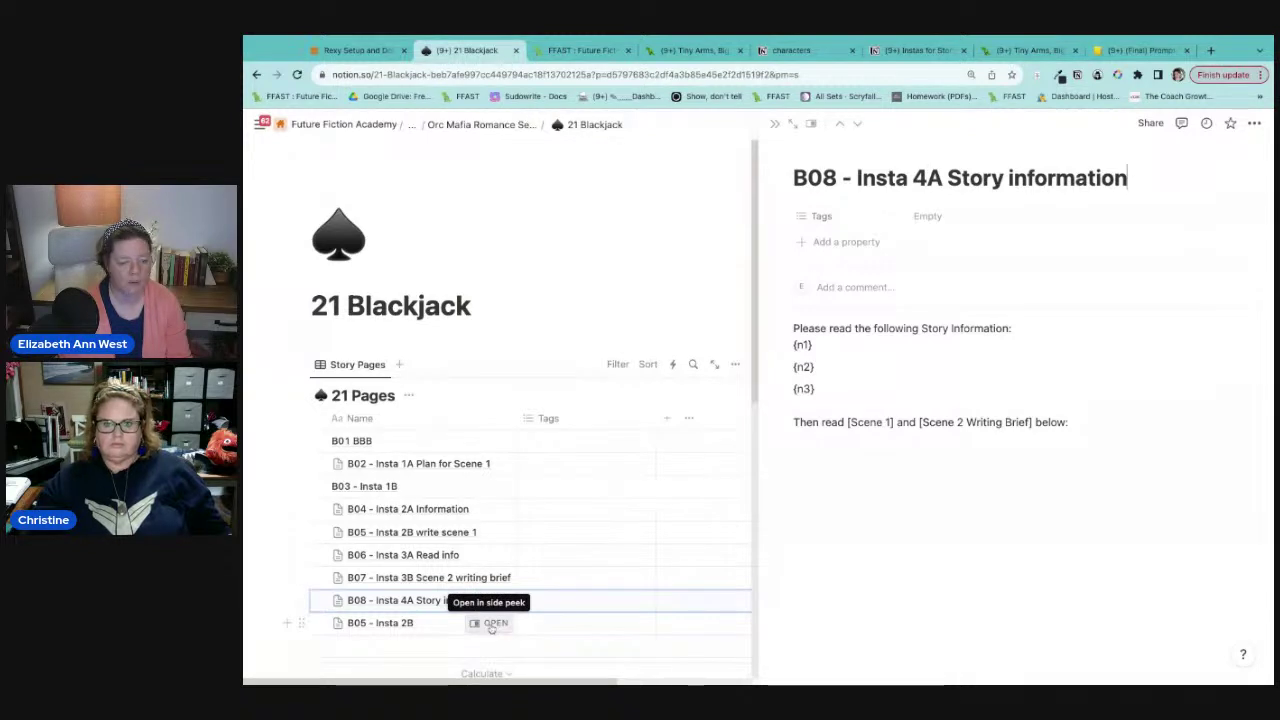
# Step: Rename the last B05 page, below B08, as "B05 - Insta 2B Now write scene 2"
pyautogui.click(491, 623)
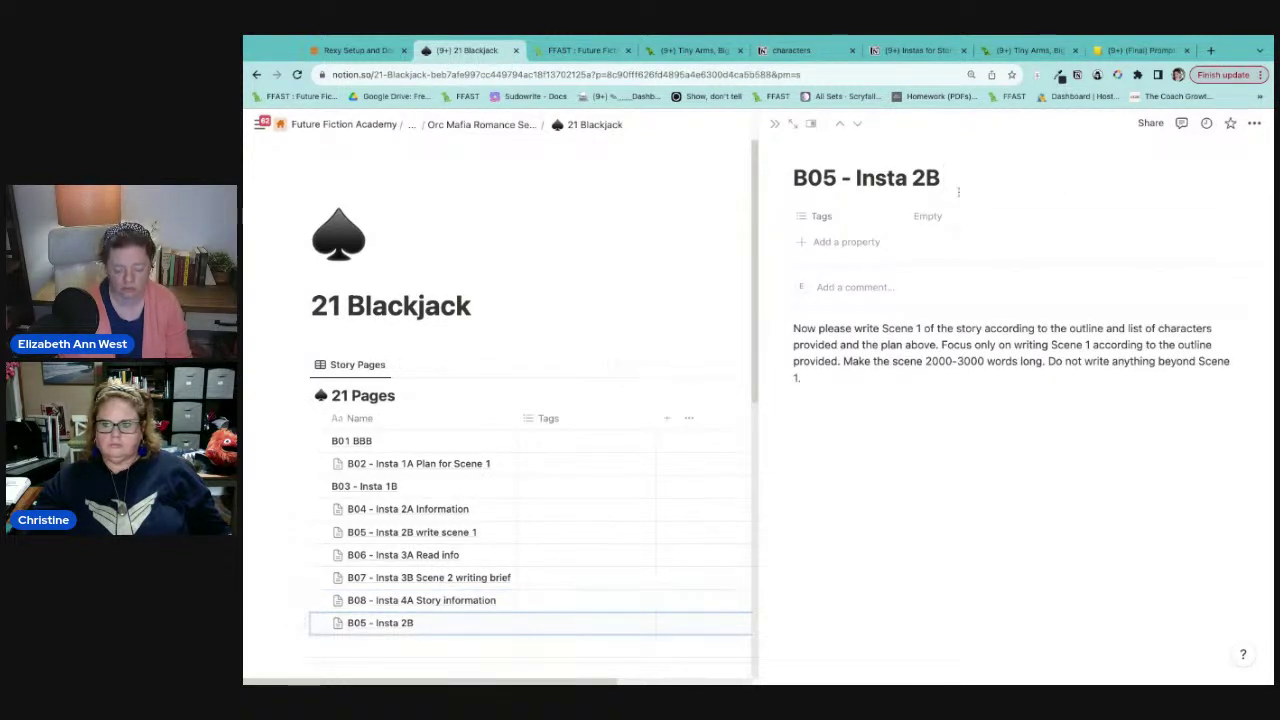
pyautogui.write('Now')
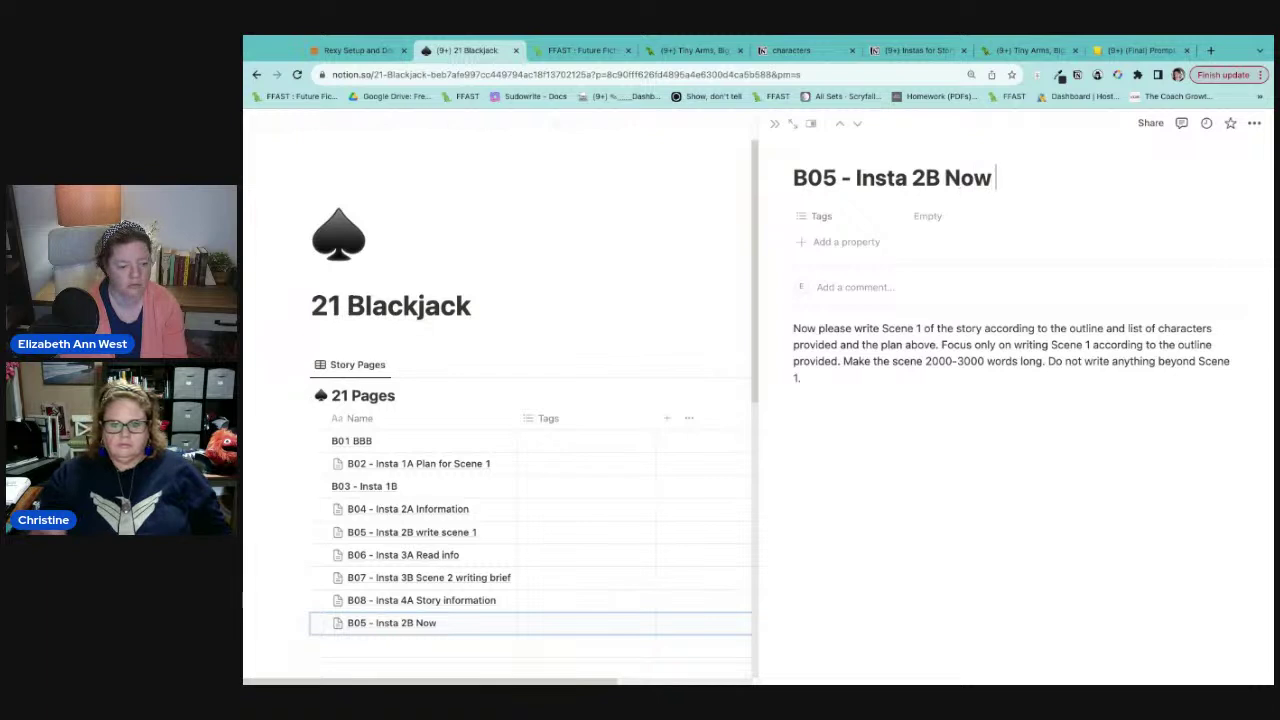
pyautogui.write(' w')
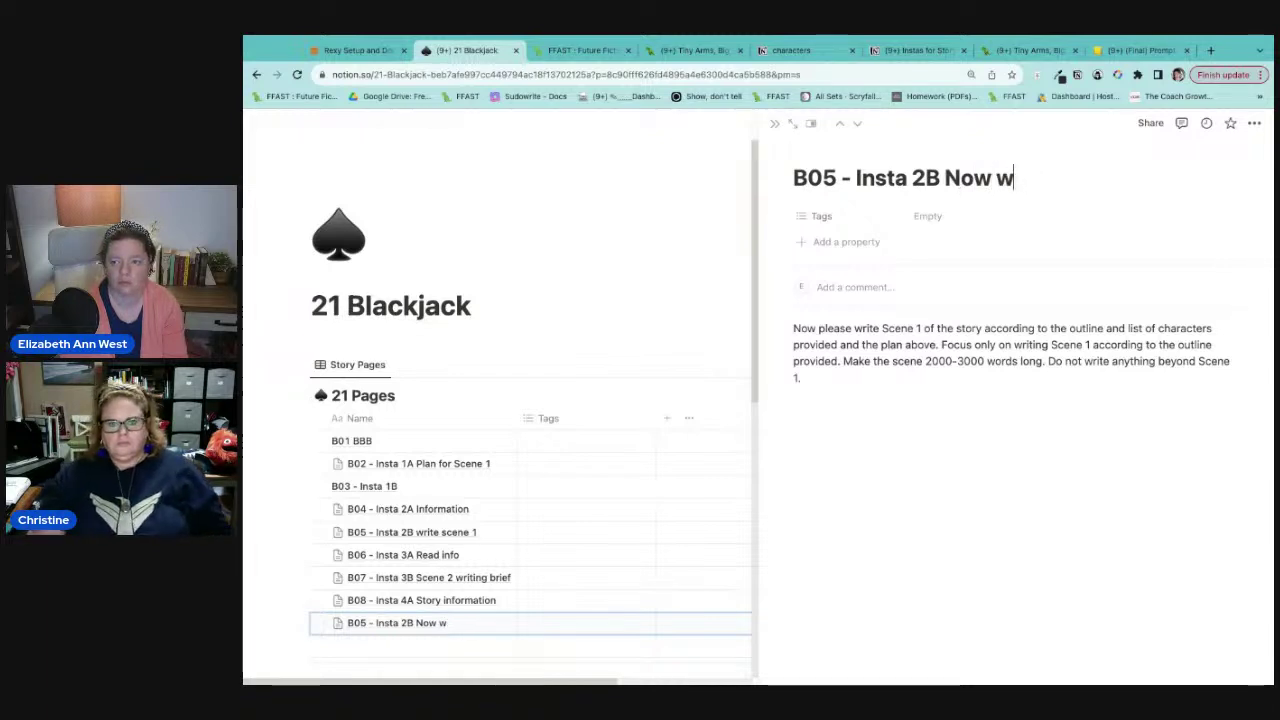
pyautogui.write('irtrite scene 2')
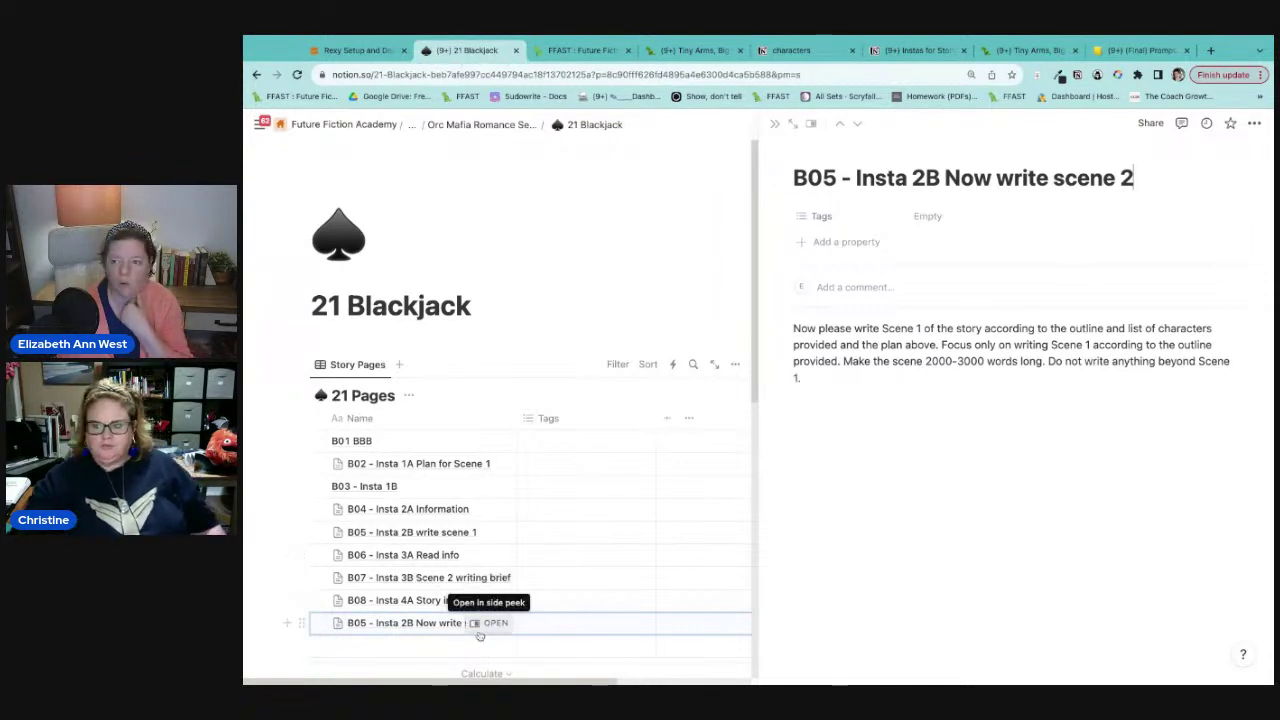
# Step: Replace the prompt text on the "Now write scene 2" page with a copy of the prompt from "B05 - Insta 2B write scene 1"
pyautogui.click(488, 532)
pyautogui.moveTo(889, 394); pyautogui.dragTo(795, 330)
pyautogui.hotkey('ctrl', 'c')
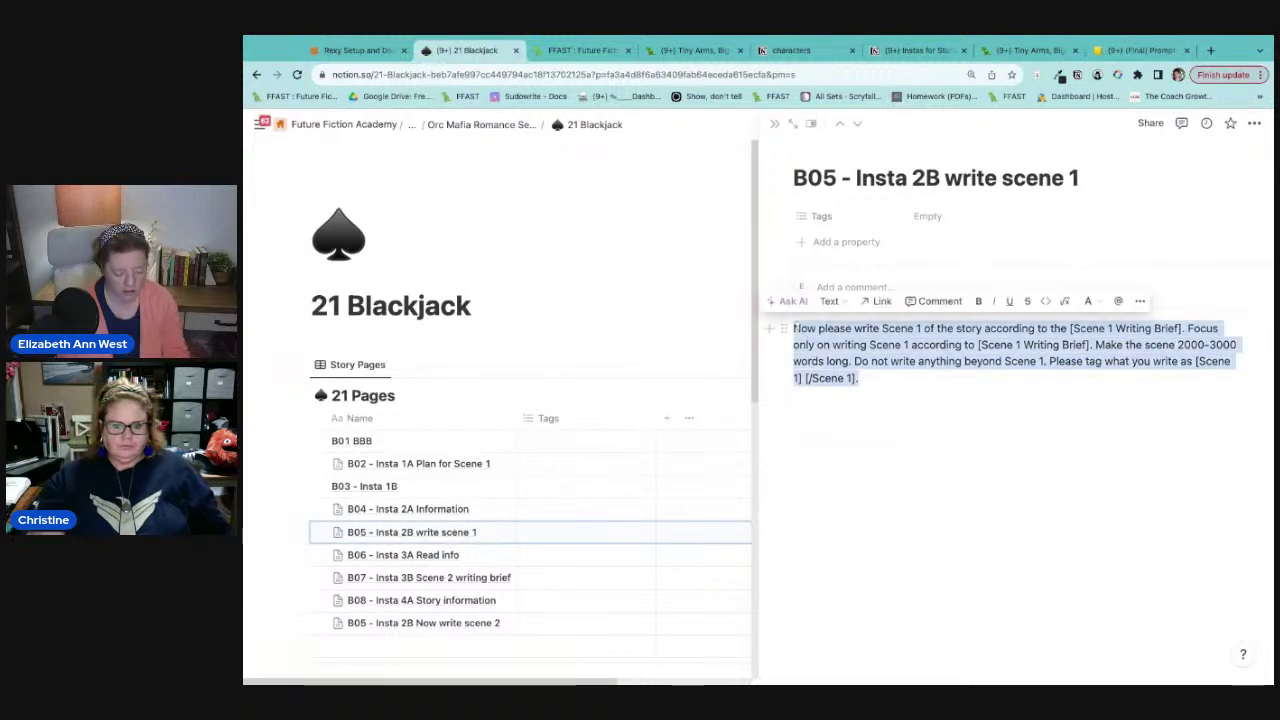
pyautogui.click(488, 623)
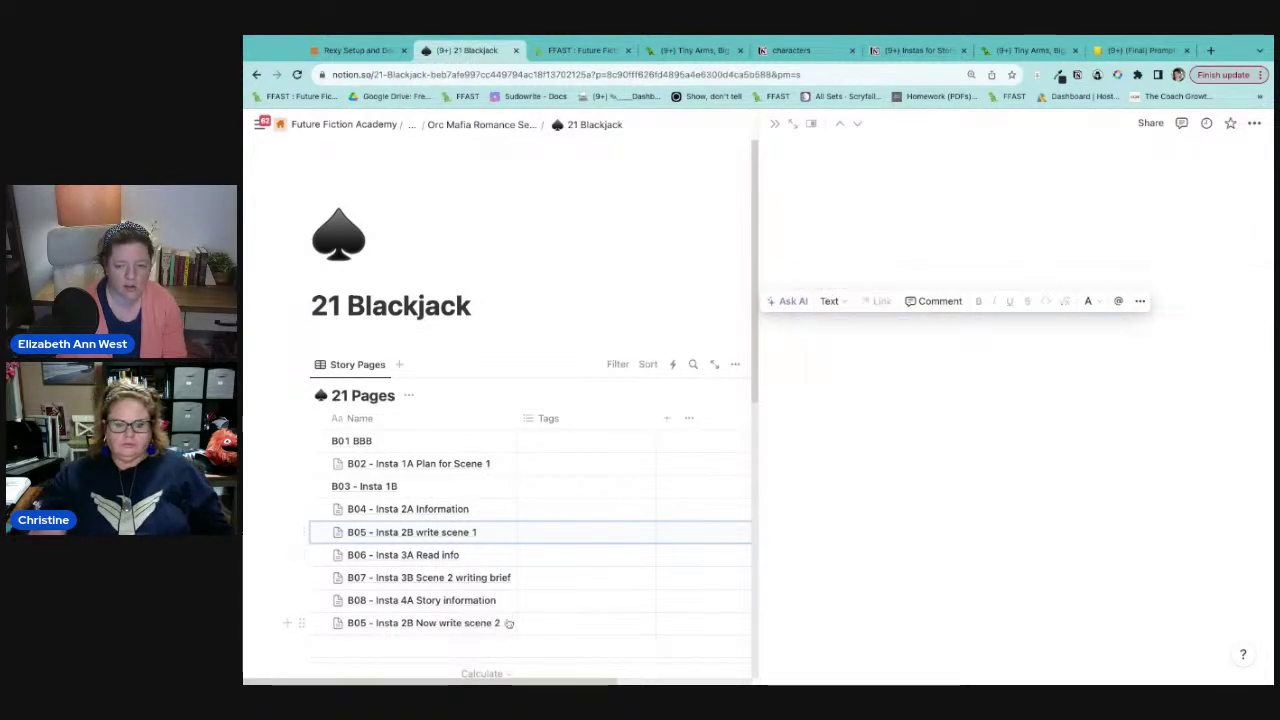
pyautogui.tripleClick(964, 378)
pyautogui.hotkey('ctrl', 'v')
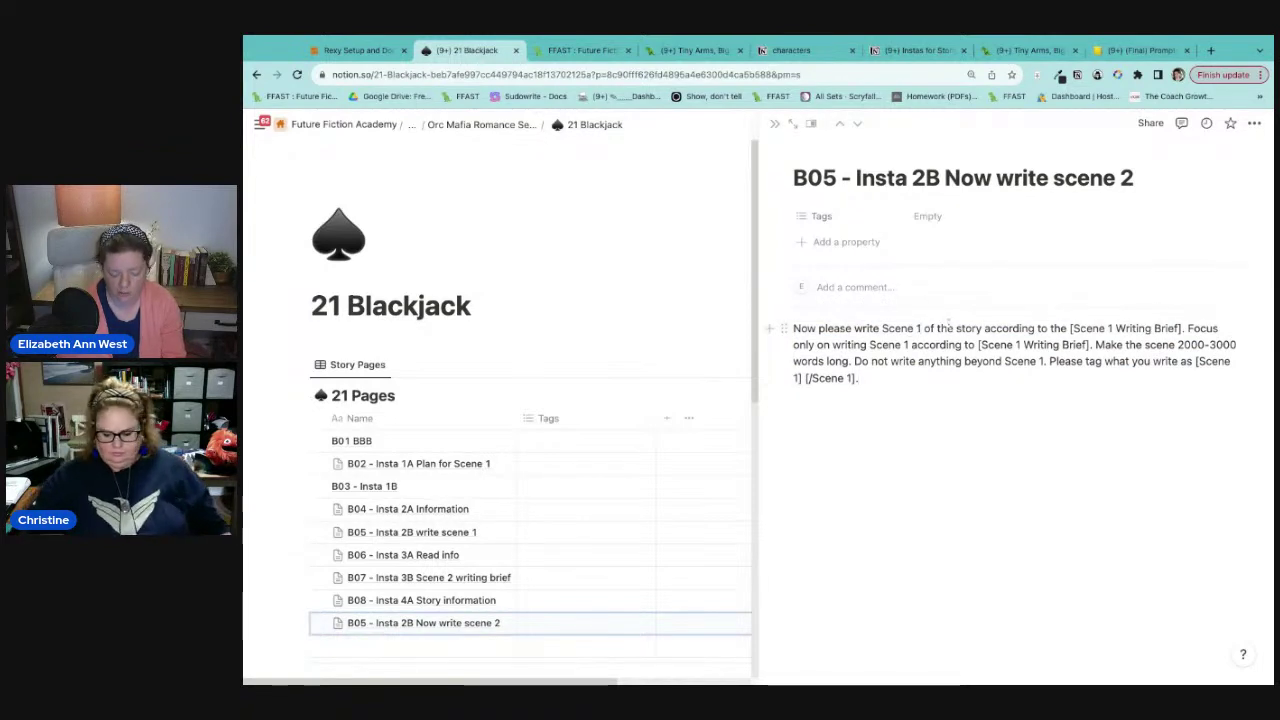
# Step: Change the scene number to 2 in the prompt's first two sentences, including both Writing Brief references
pyautogui.press('BackSpace')
pyautogui.write('2')
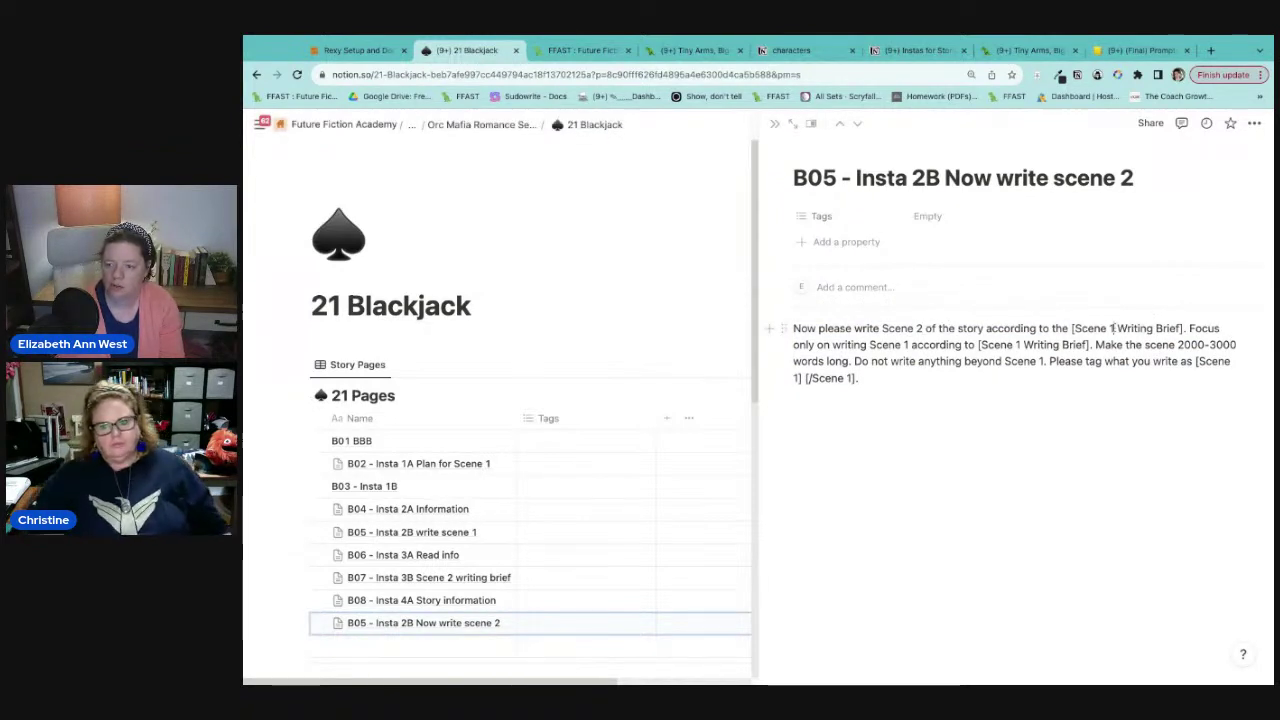
pyautogui.click(1112, 328)
pyautogui.press('BackSpace')
pyautogui.write('2')
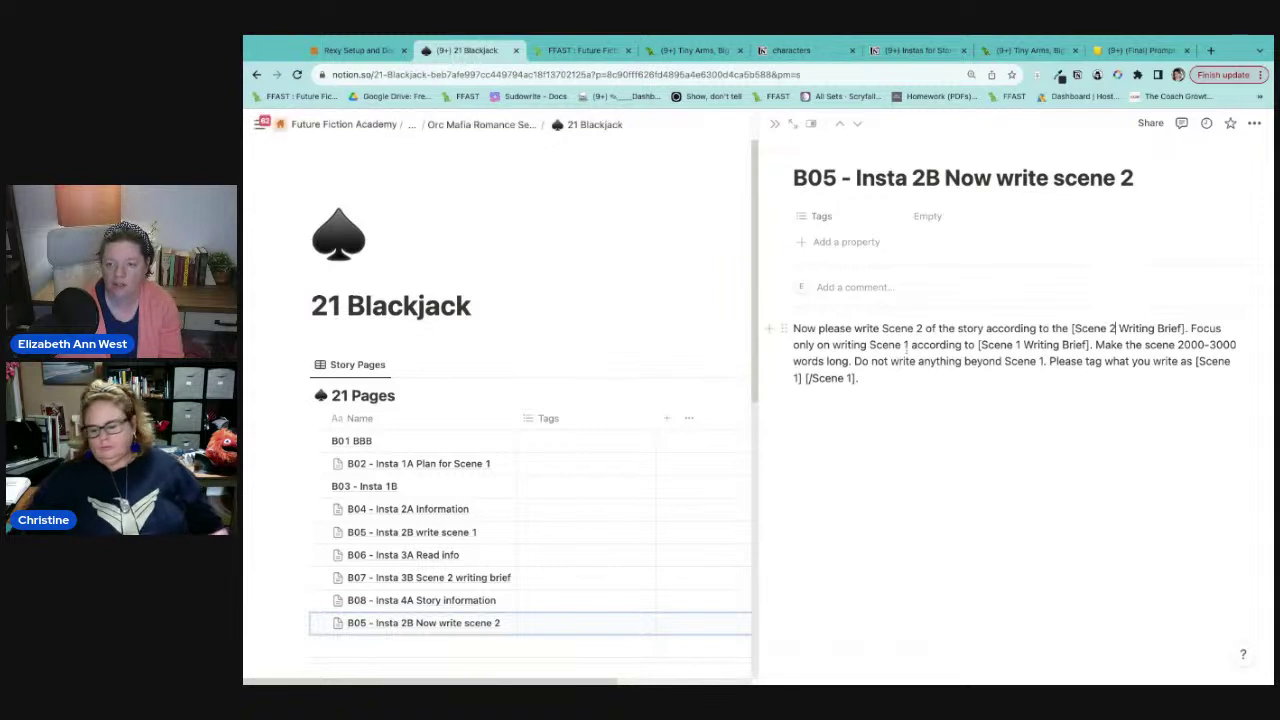
pyautogui.click(907, 344)
pyautogui.press('BackSpace')
pyautogui.write('2')
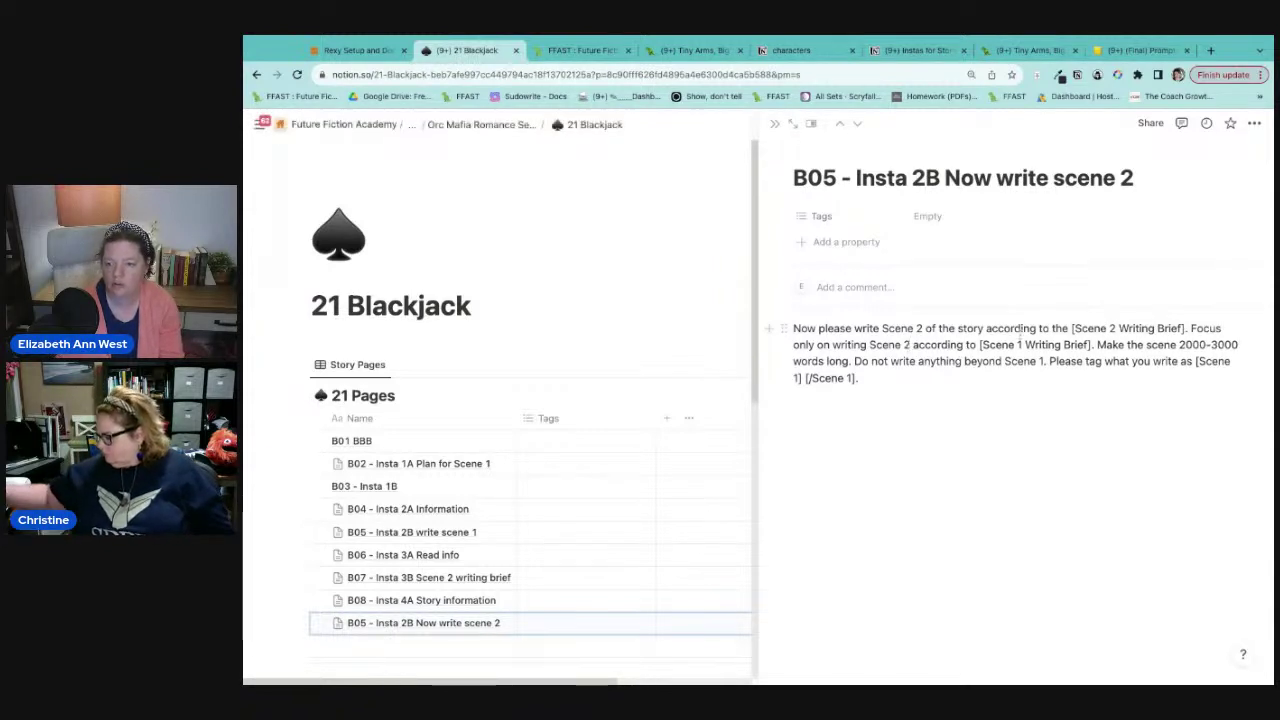
pyautogui.click(1021, 344)
pyautogui.press('BackSpace')
pyautogui.write('2')
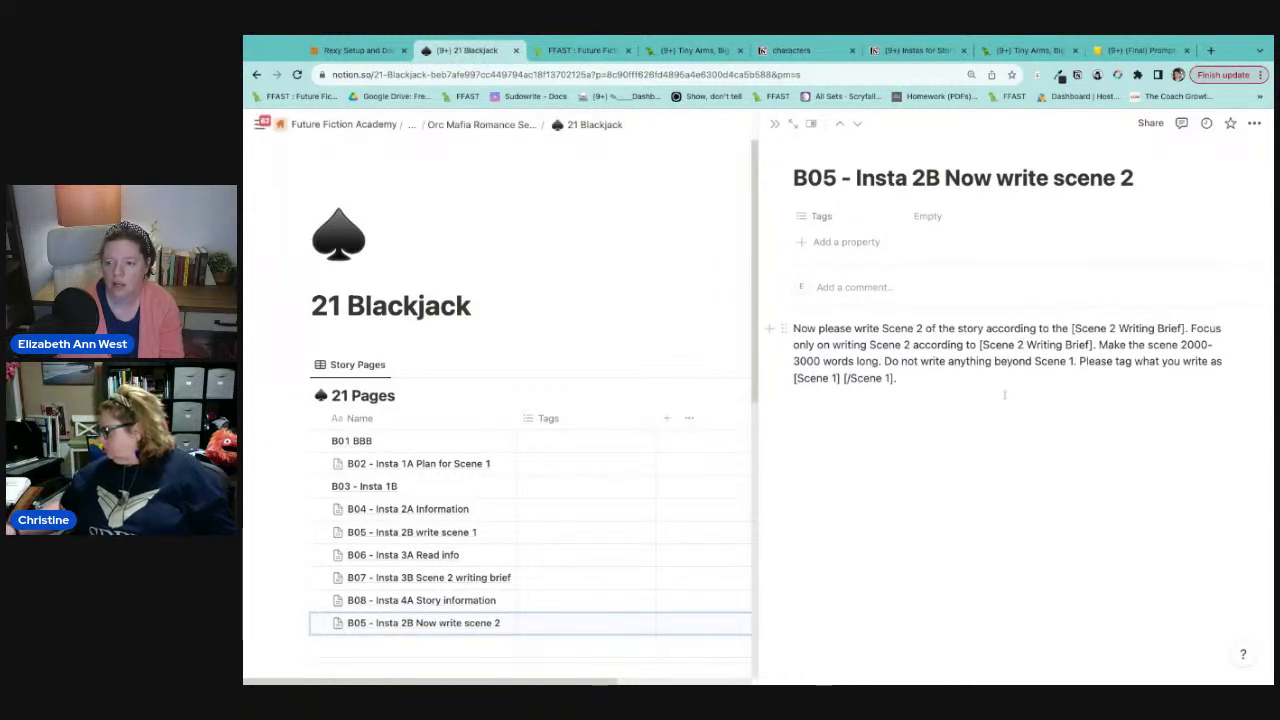
# Step: Change the scene number to 2 in the "Do not write anything beyond" sentence and in the opening and closing scene tags
pyautogui.click(1072, 361)
pyautogui.press('BackSpace')
pyautogui.write('2')
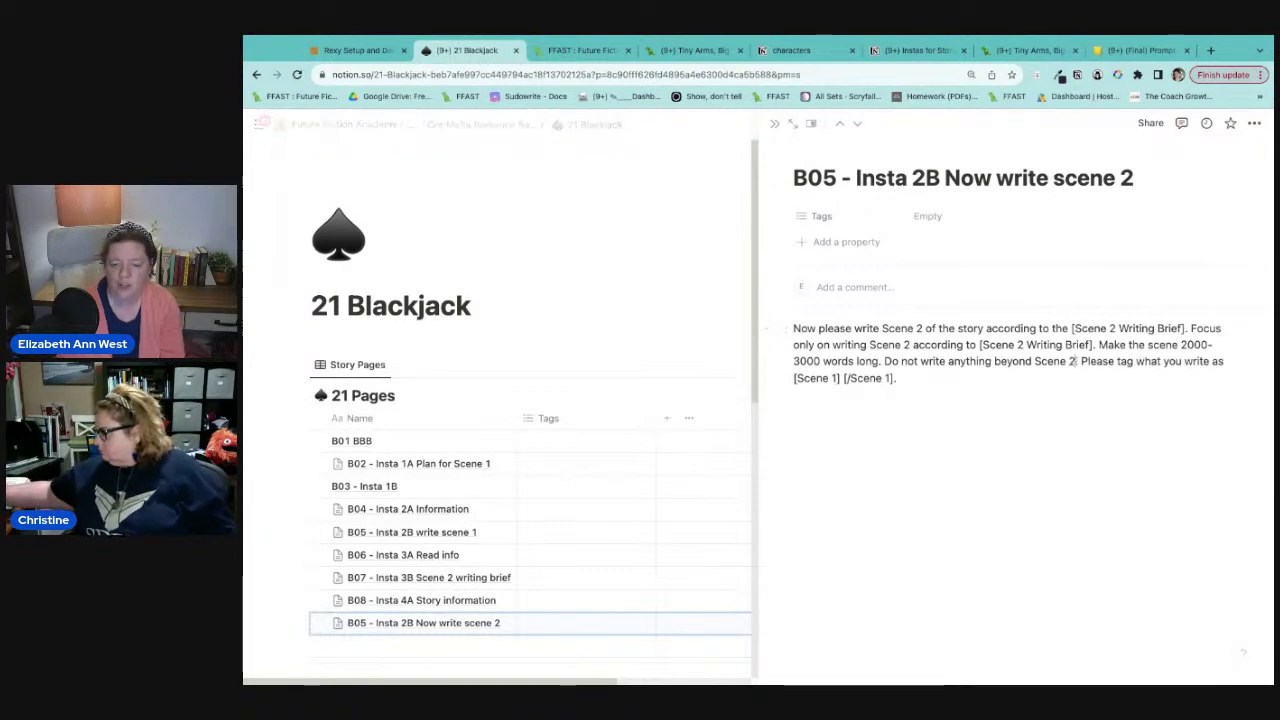
pyautogui.click(840, 378)
pyautogui.press('BackSpace')
pyautogui.write('2')
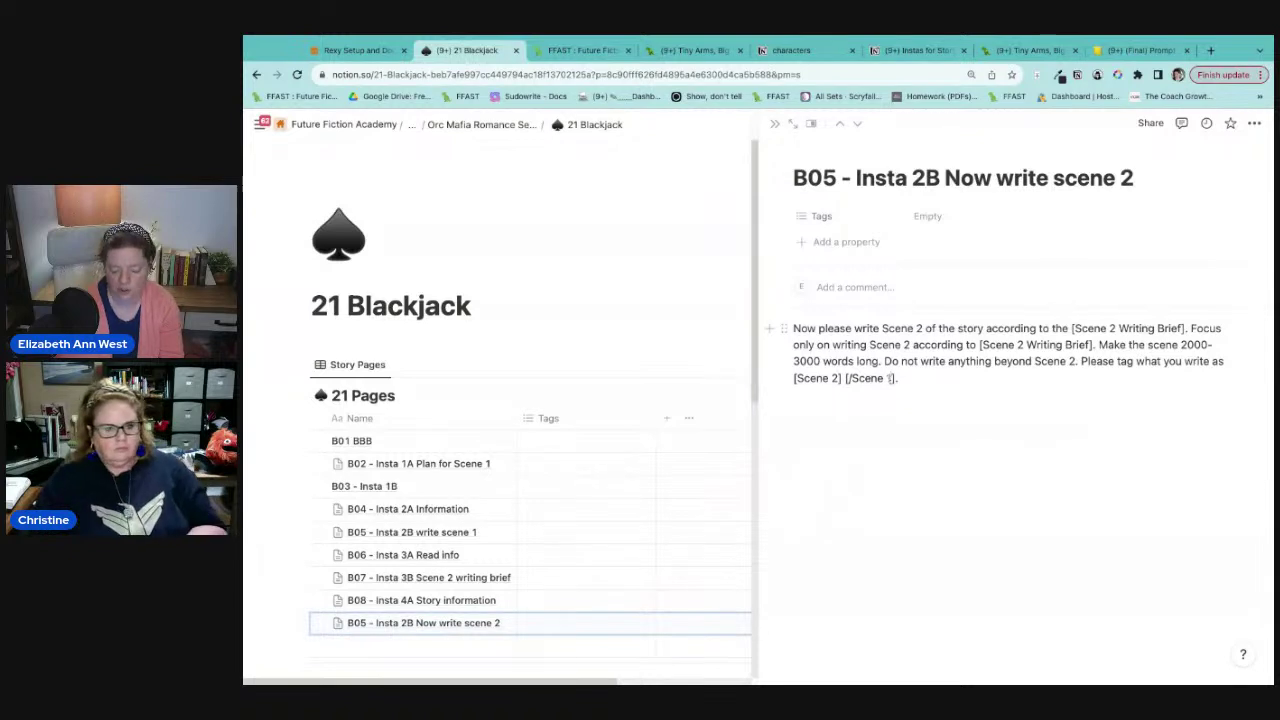
pyautogui.click(890, 378)
pyautogui.press('BackSpace')
pyautogui.write('2')
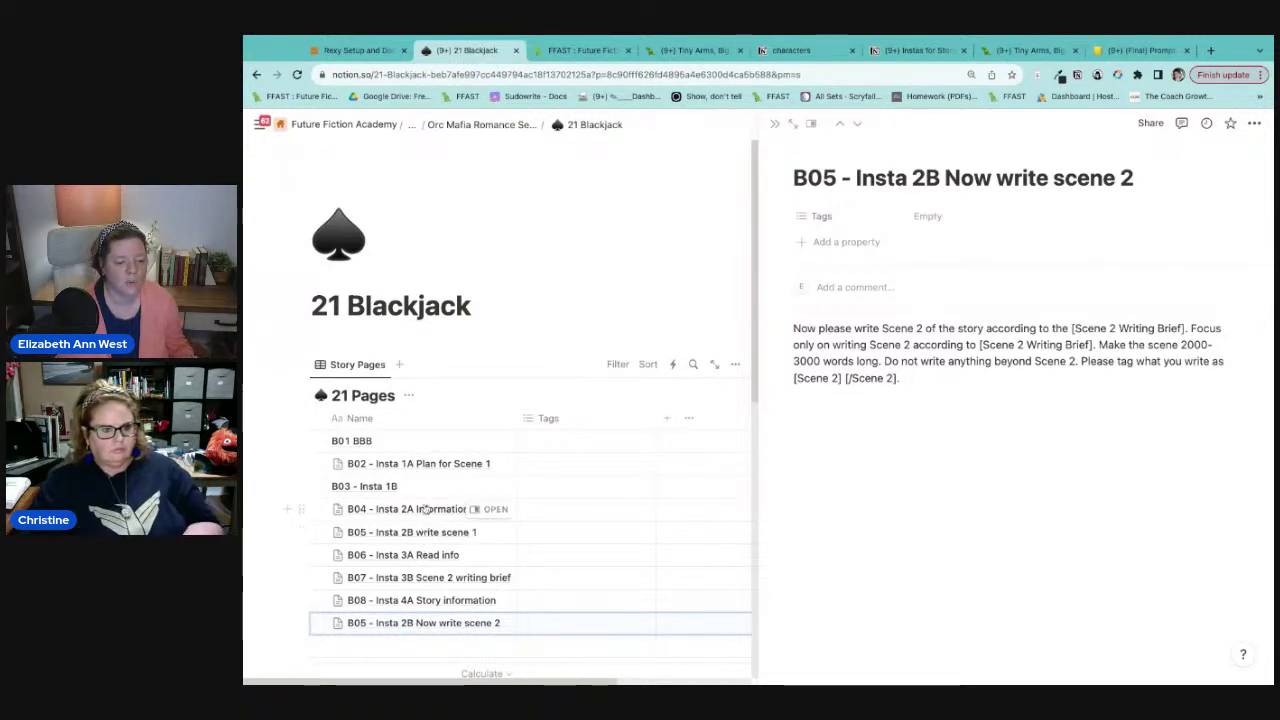
# Step: Open page B02 and examine the genre wording "an orc mafia romance" in its scene plan prompt
pyautogui.click(432, 463)
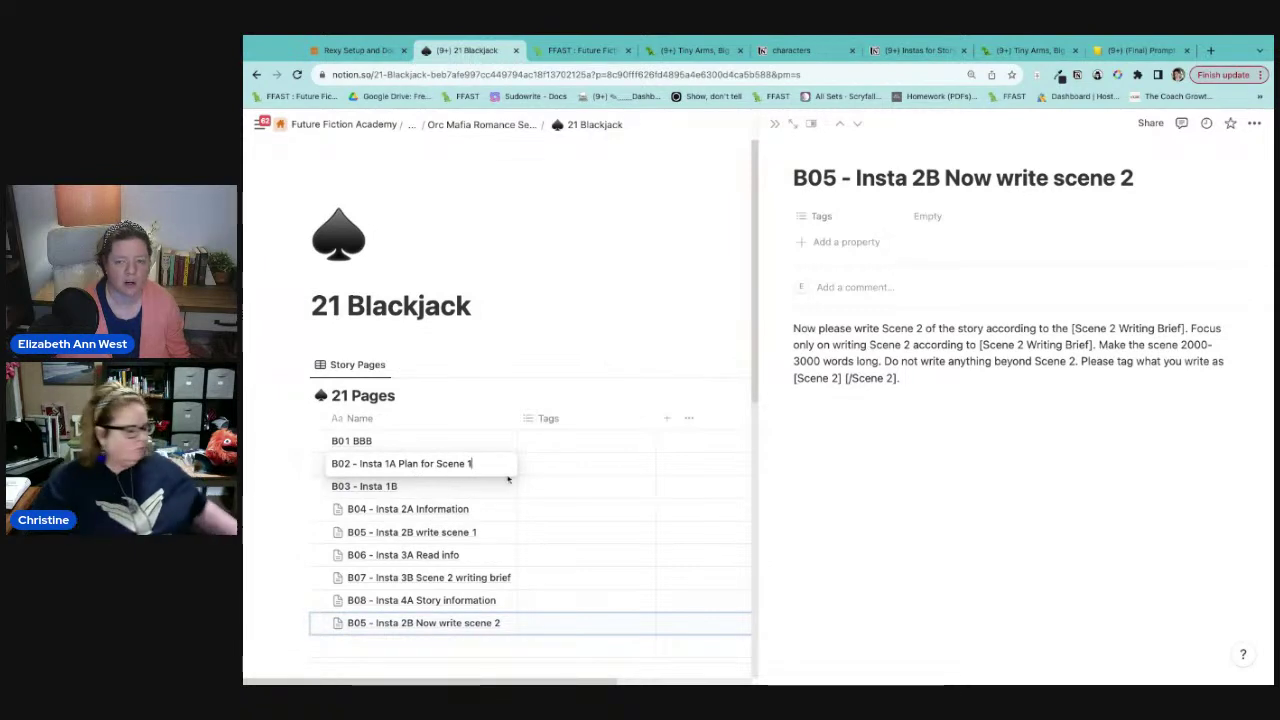
pyautogui.press('Escape')
pyautogui.click(490, 463)
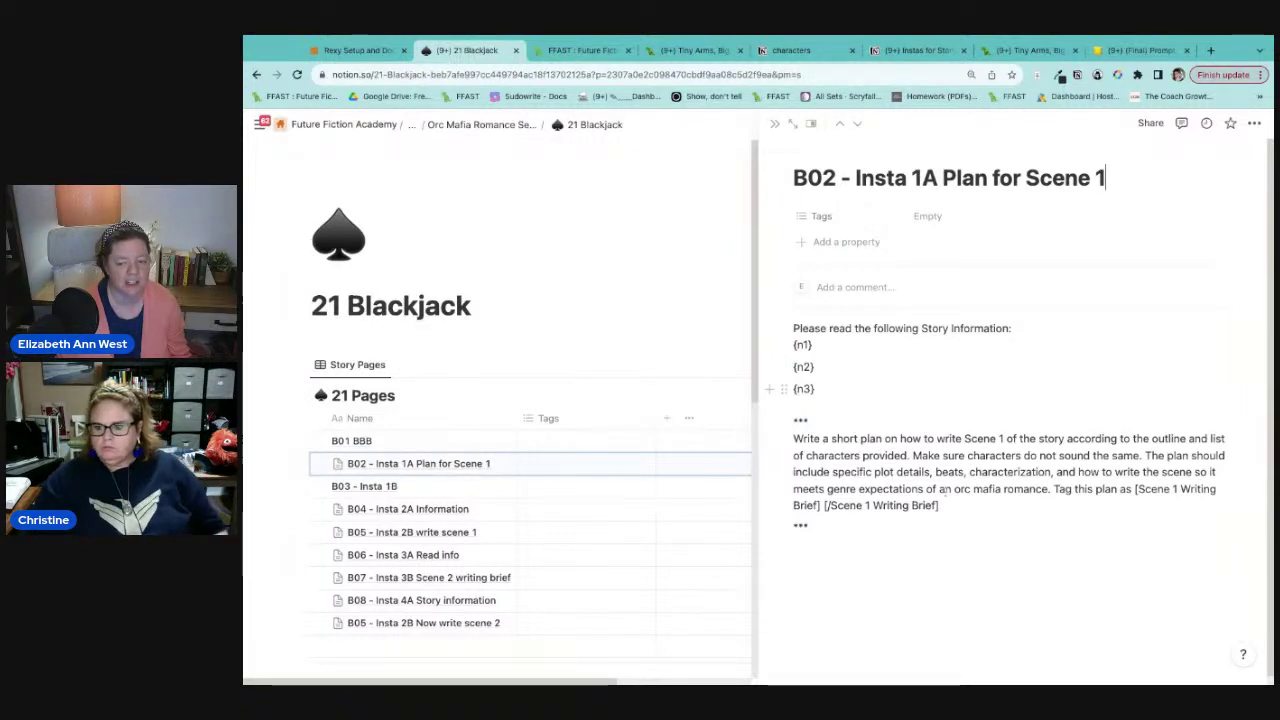
pyautogui.moveTo(941, 490); pyautogui.dragTo(1048, 490)
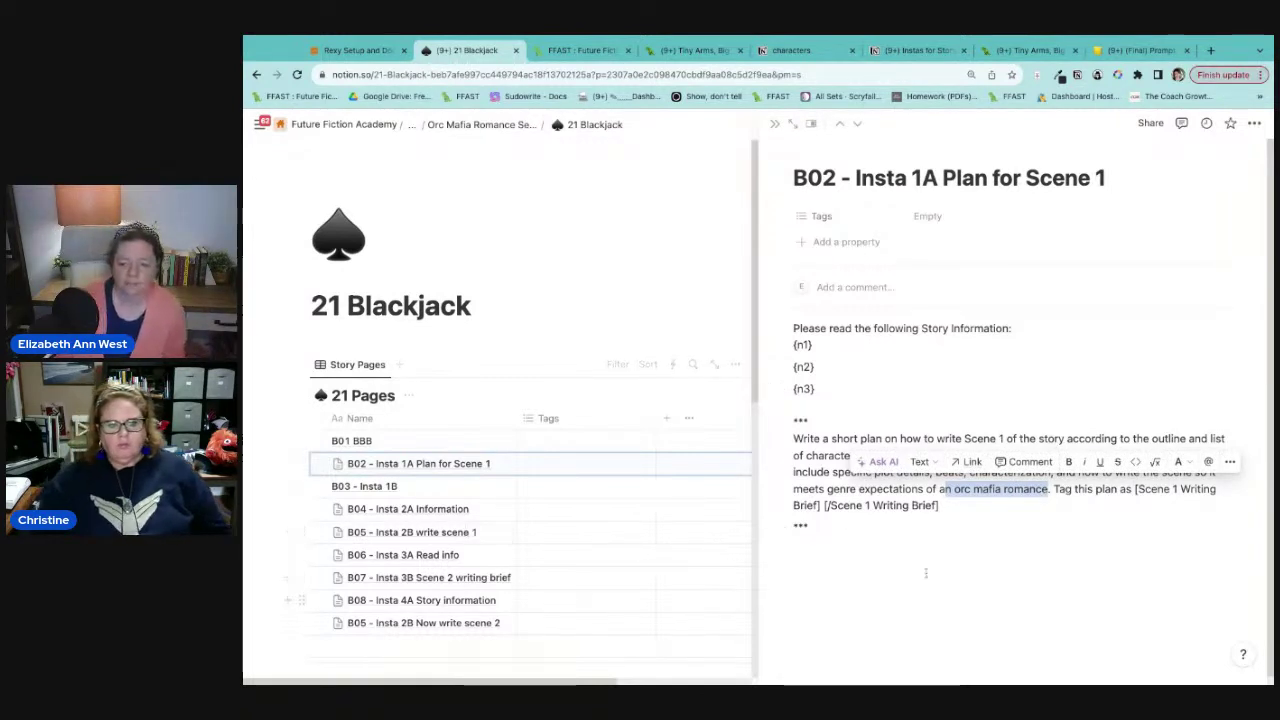
pyautogui.click(1025, 529)
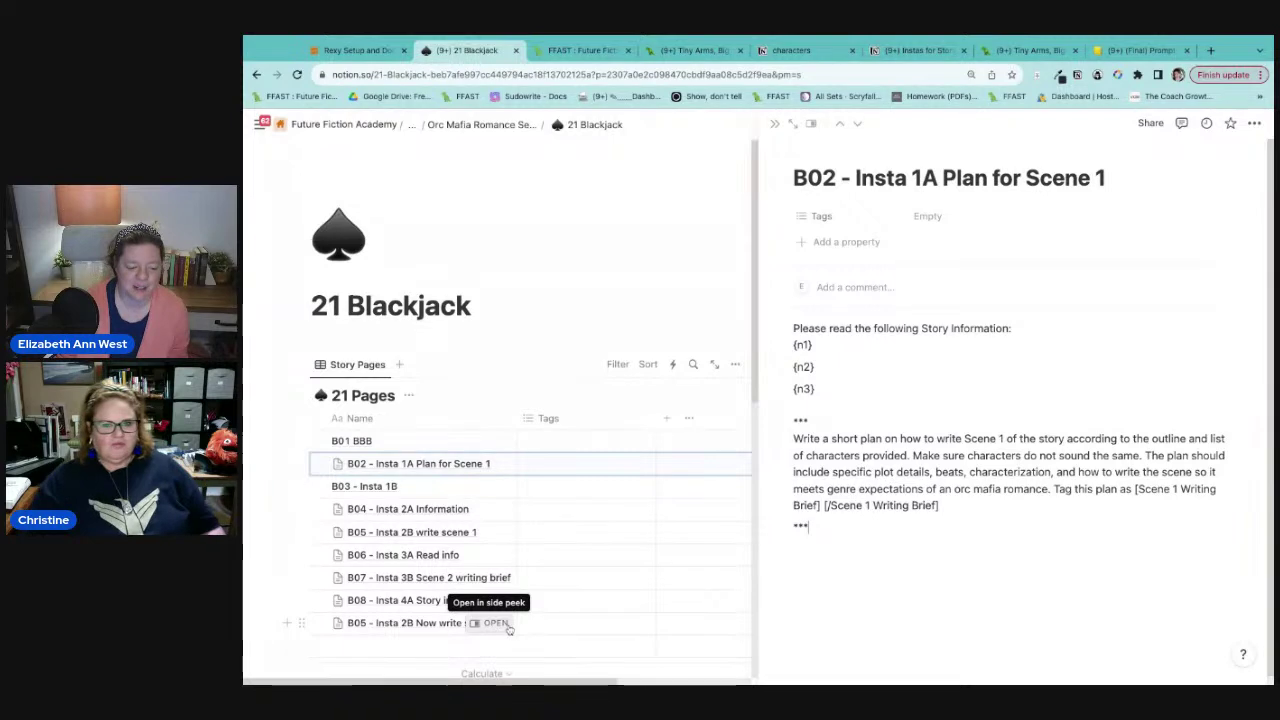
# Step: Rename the last B05 page, below B08, as "B09 - Insta 4B Now write scene 2"
pyautogui.click(505, 624)
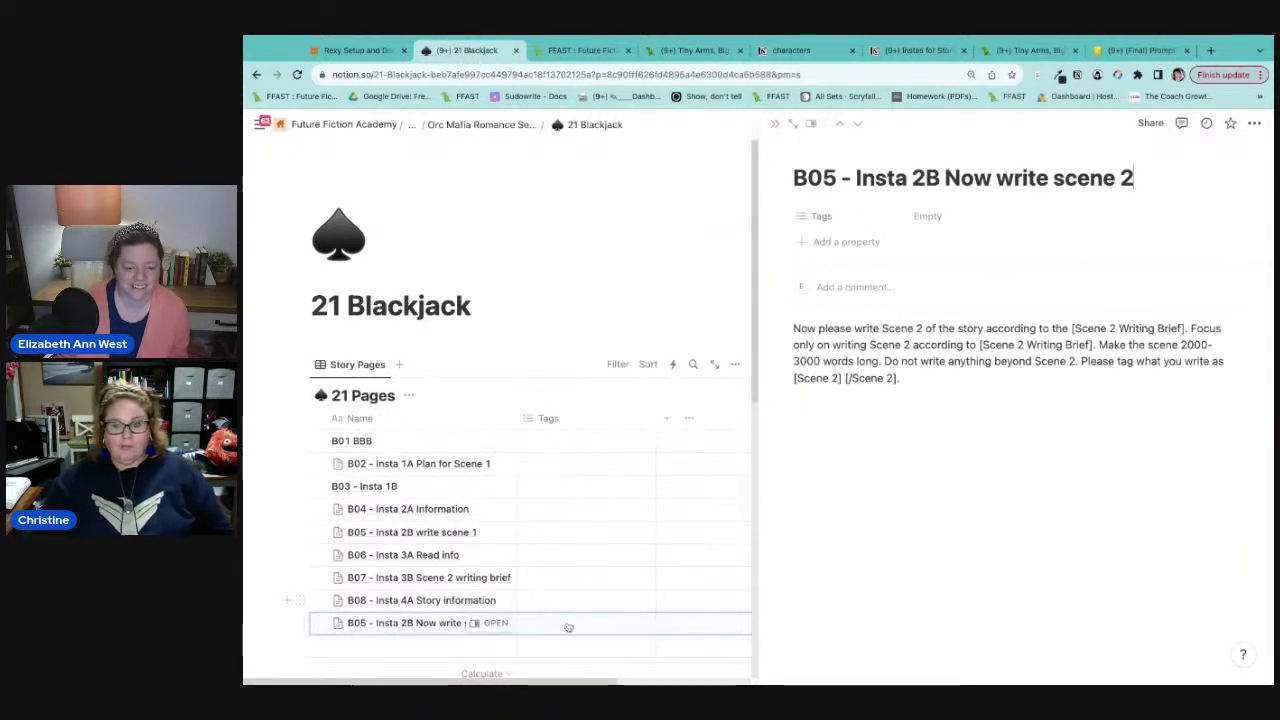
pyautogui.click(494, 601)
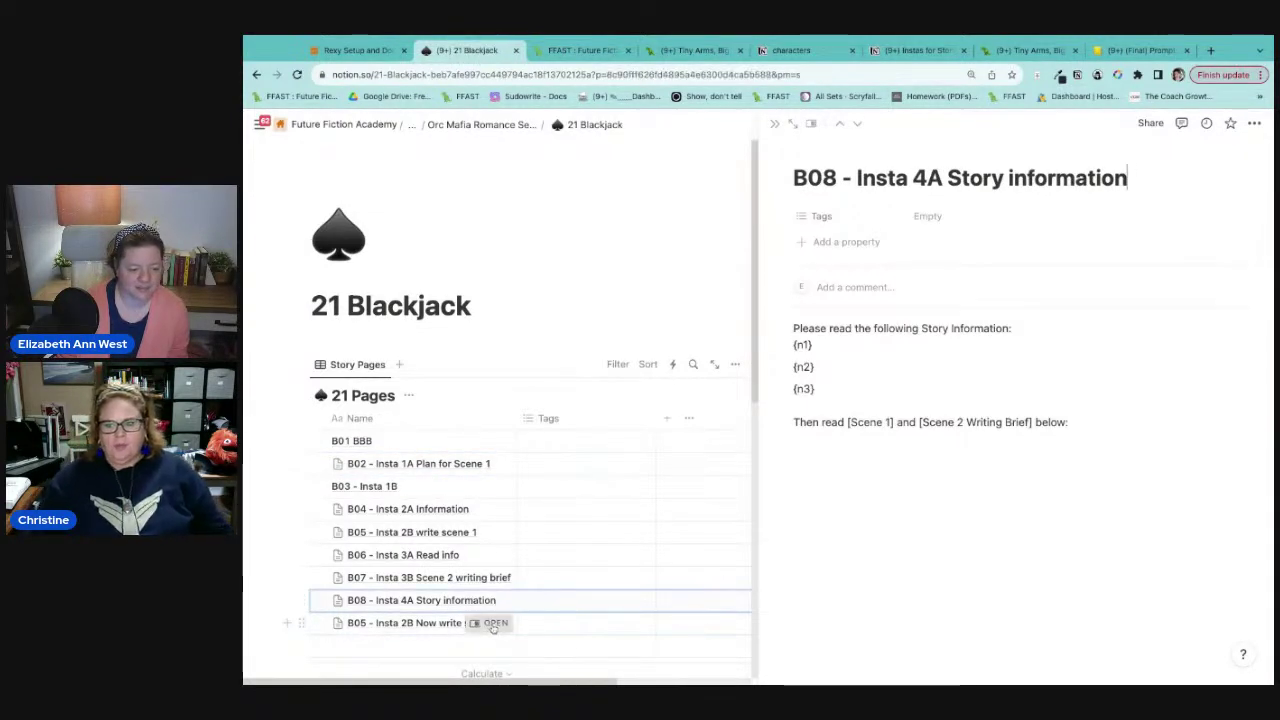
pyautogui.click(494, 623)
pyautogui.click(837, 178)
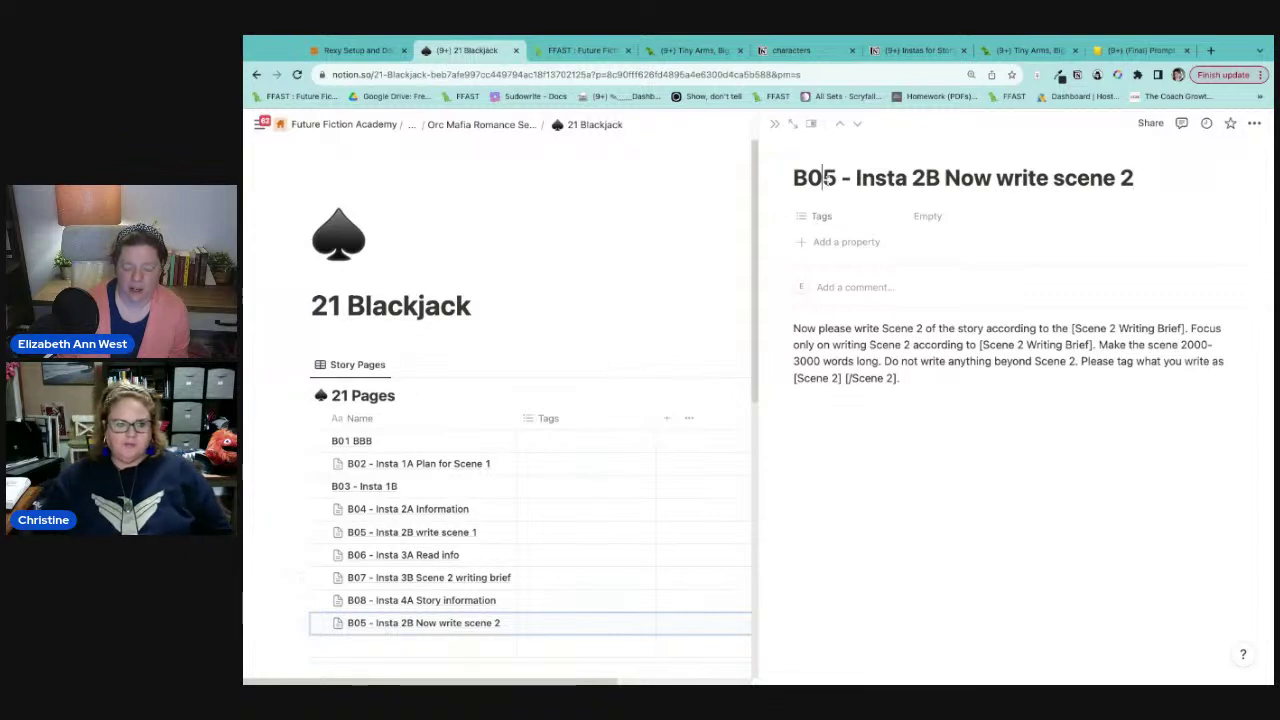
pyautogui.press('BackSpace')
pyautogui.write('9')
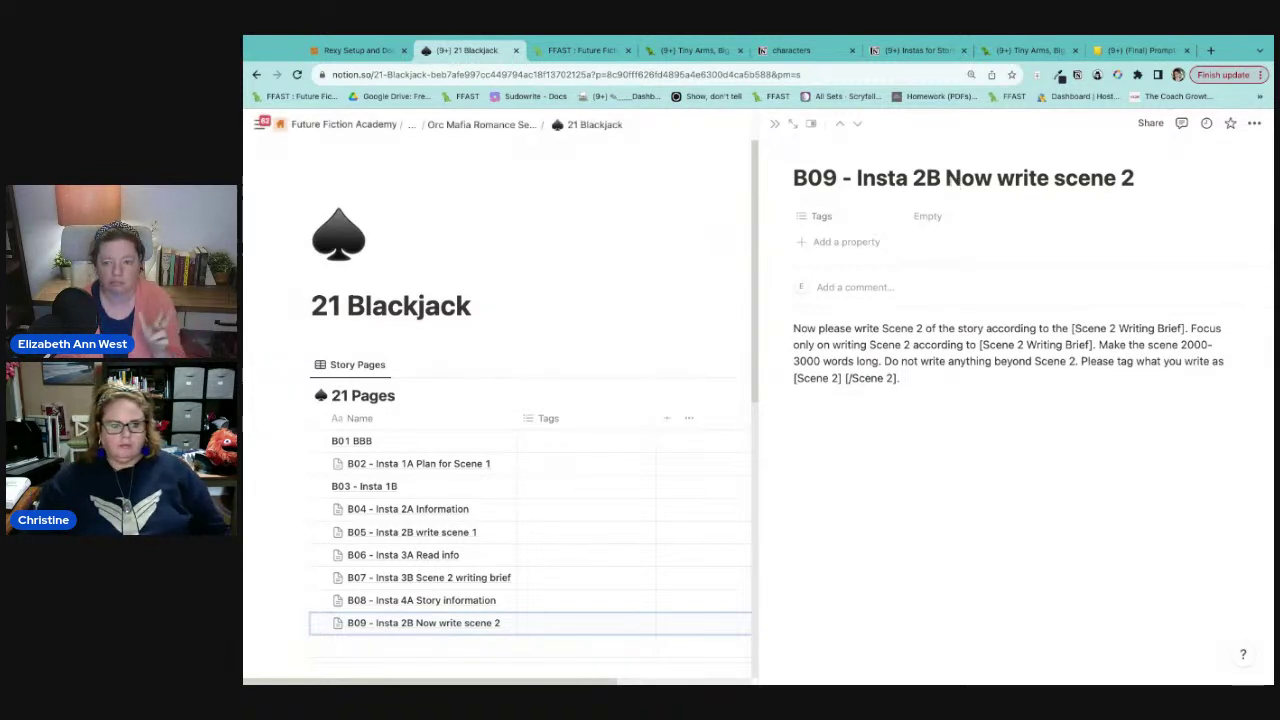
pyautogui.click(928, 178)
pyautogui.press('BackSpace')
pyautogui.write('4')
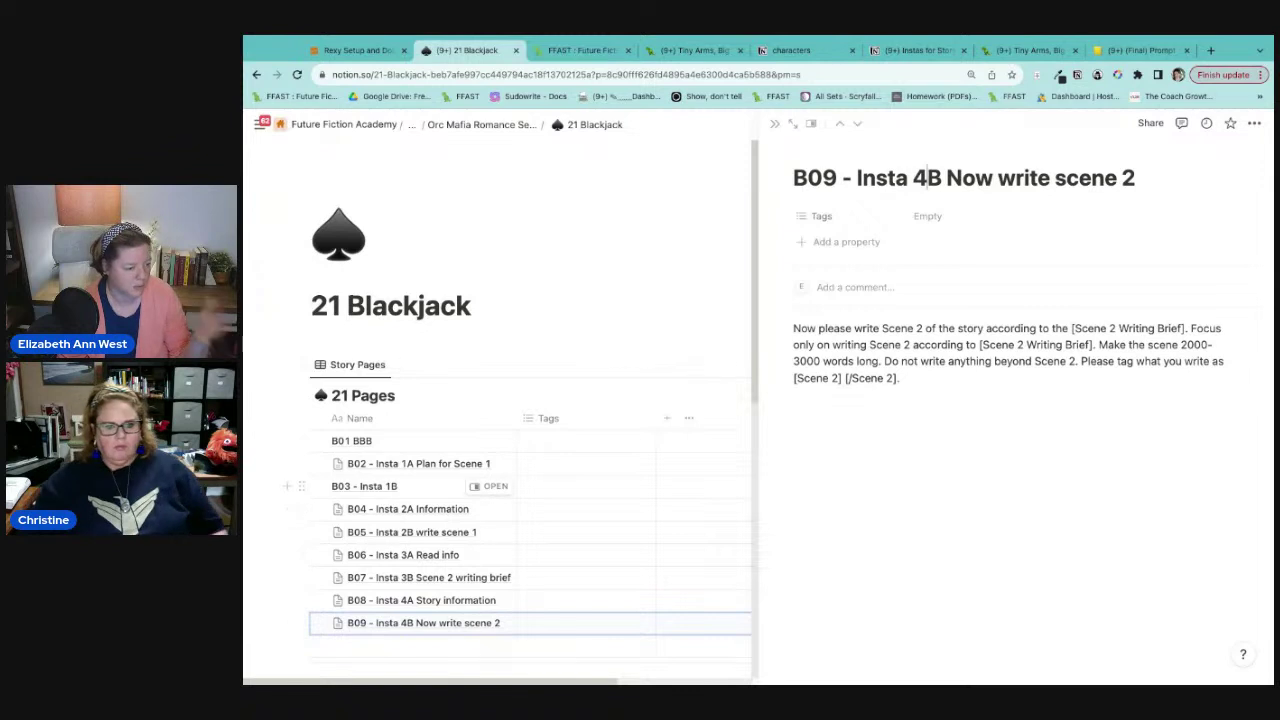
# Step: Duplicate the page "B06 - Insta 3A Read info" and move the copy below B09
pyautogui.scroll(-2, 290, 530)
pyautogui.scroll(-2, 300, 553)
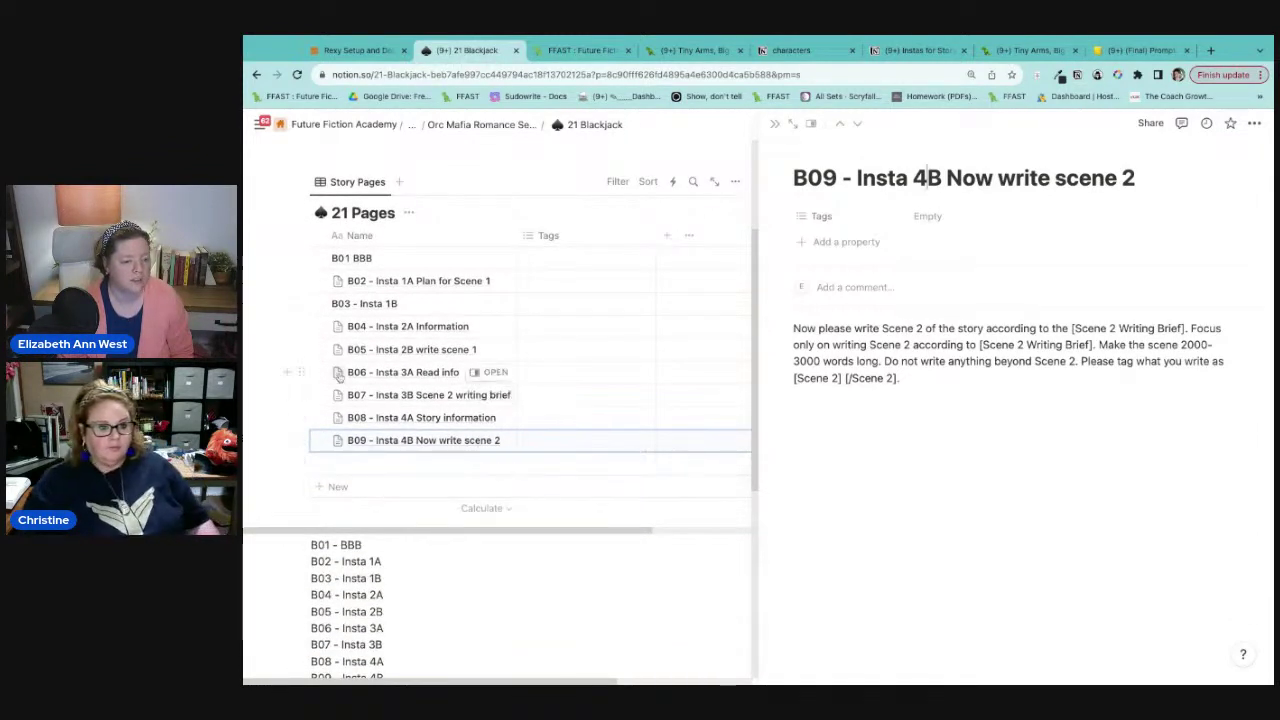
pyautogui.click(302, 372)
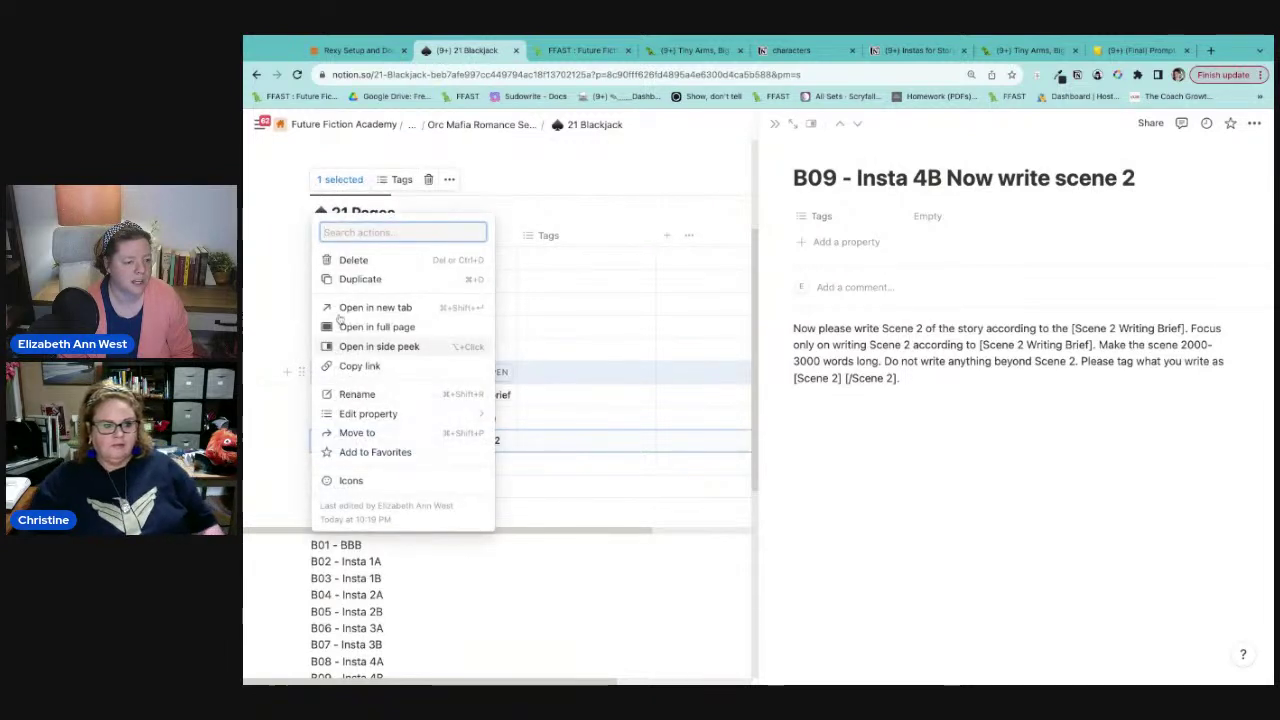
pyautogui.click(377, 284)
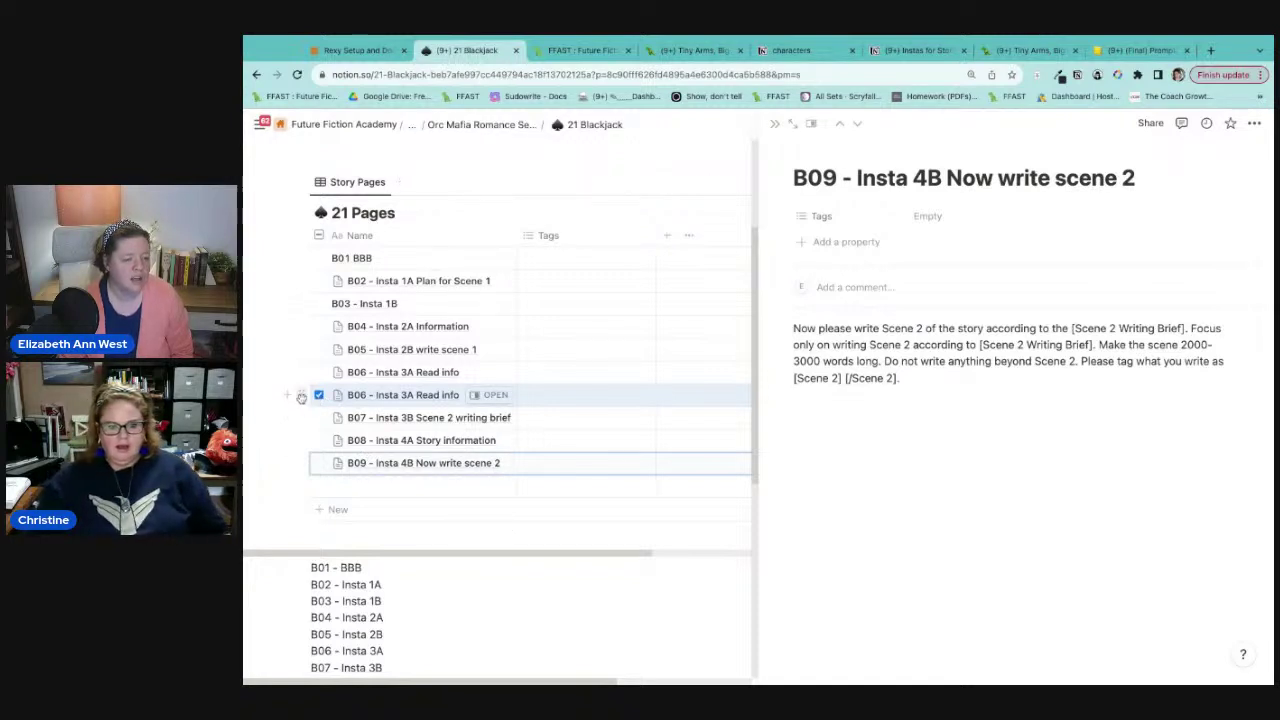
pyautogui.moveTo(301, 397); pyautogui.dragTo(301, 474)
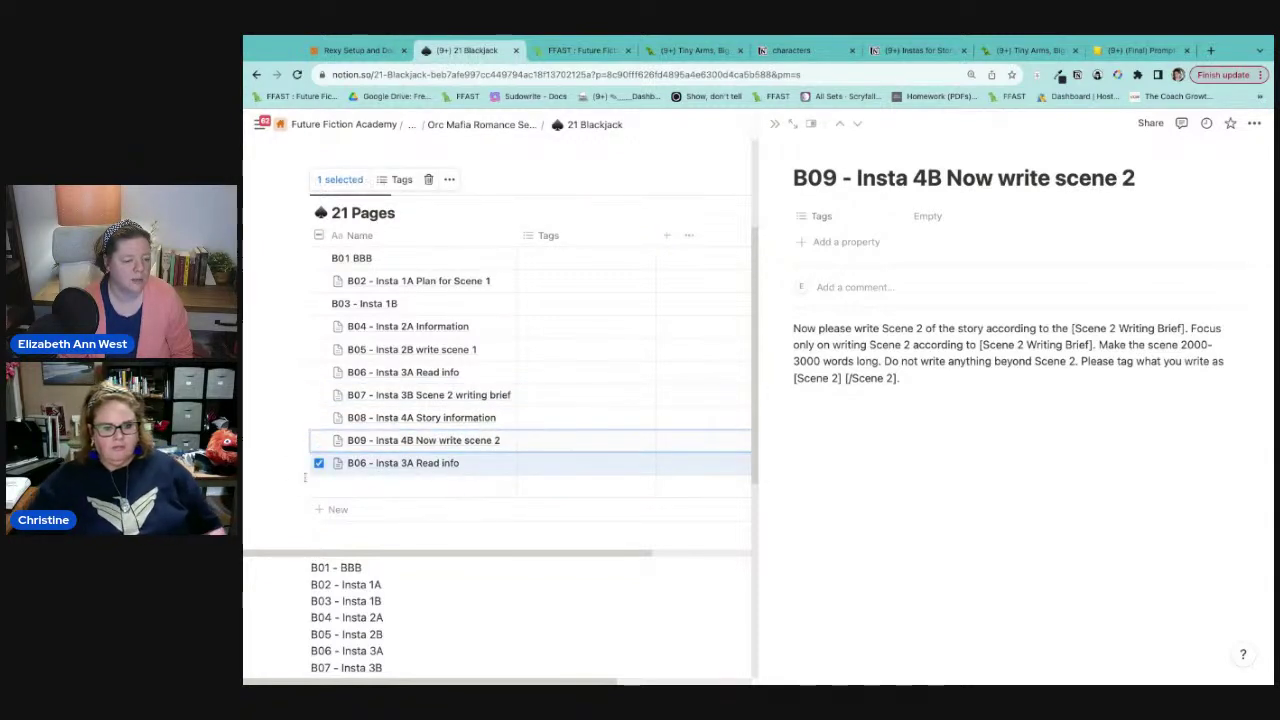
# Step: Open the B06 copy below B09 and rename it "B10 - Insta 5A Read info"
pyautogui.click(355, 467)
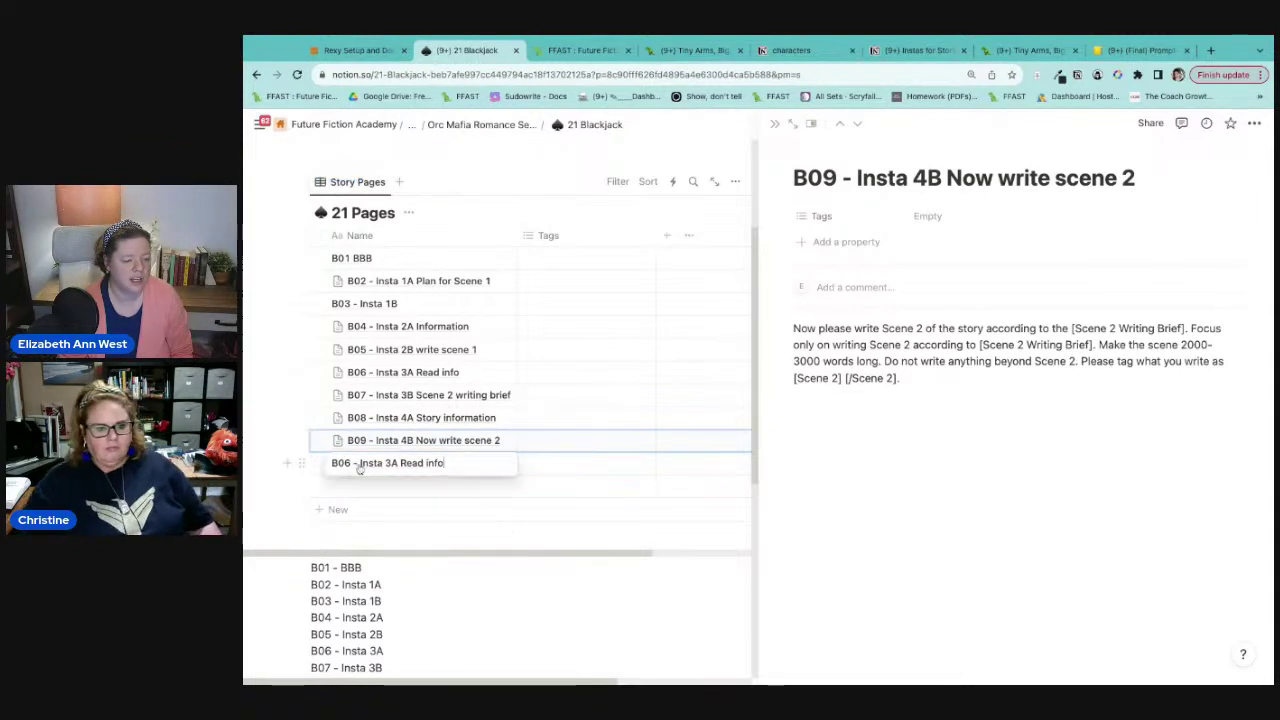
pyautogui.press('Escape')
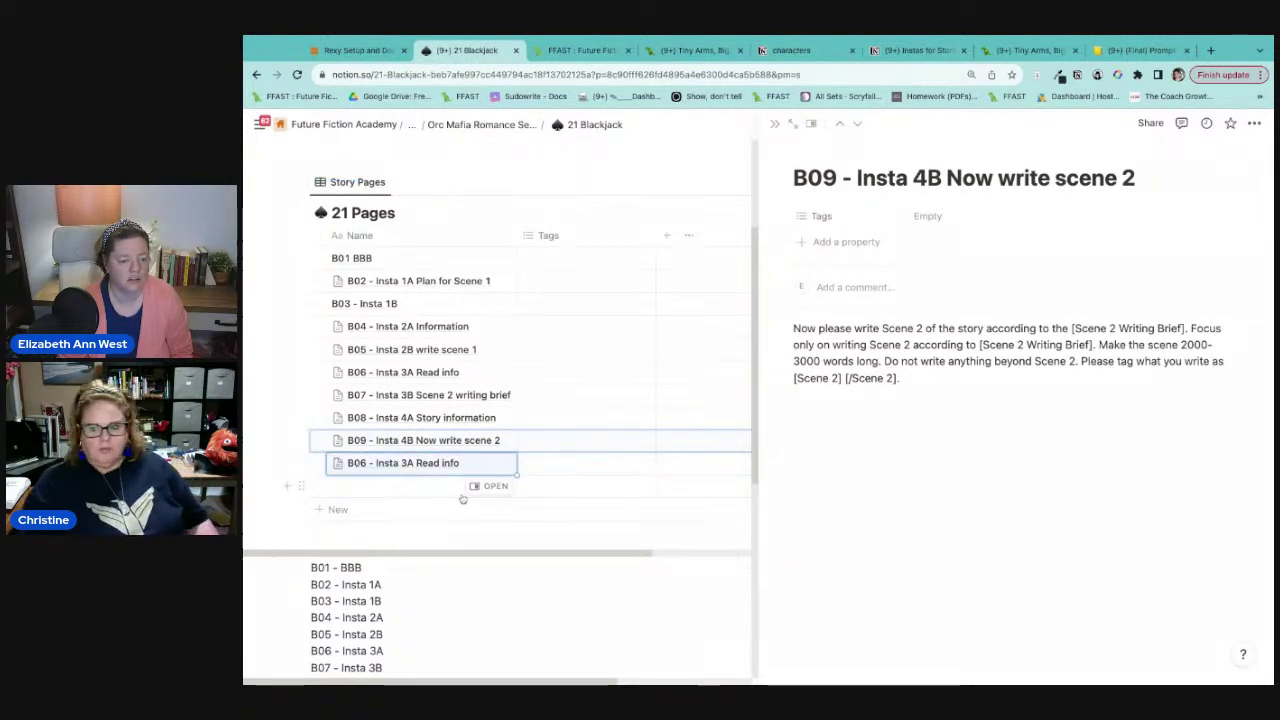
pyautogui.click(491, 463)
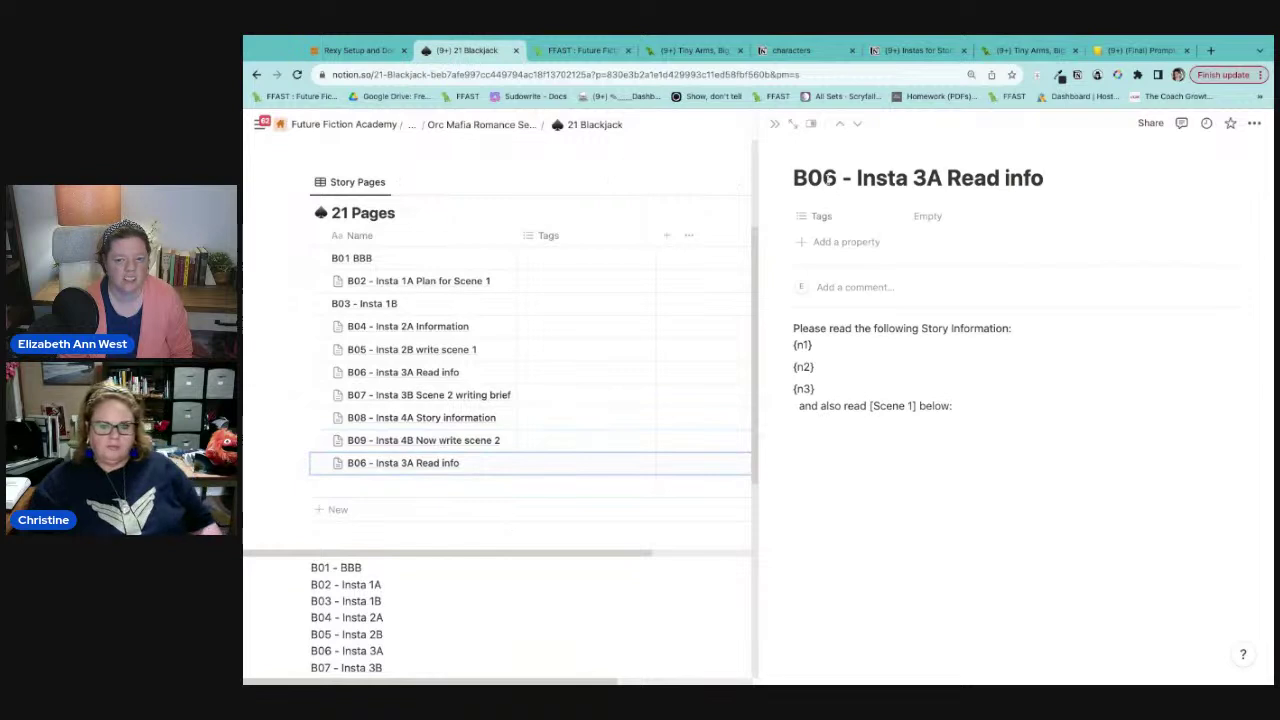
pyautogui.press('BackSpace')
pyautogui.press('BackSpace')
pyautogui.write('10')
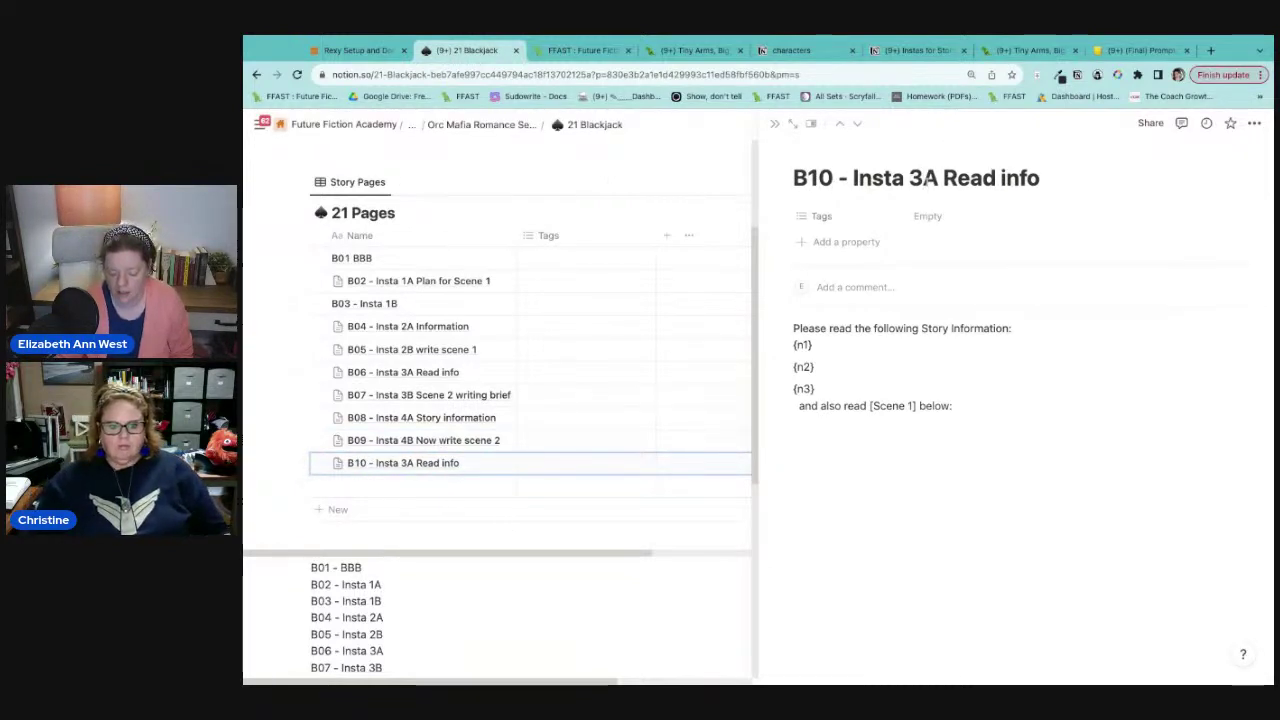
pyautogui.click(917, 178)
pyautogui.press('BackSpace')
pyautogui.write('5')
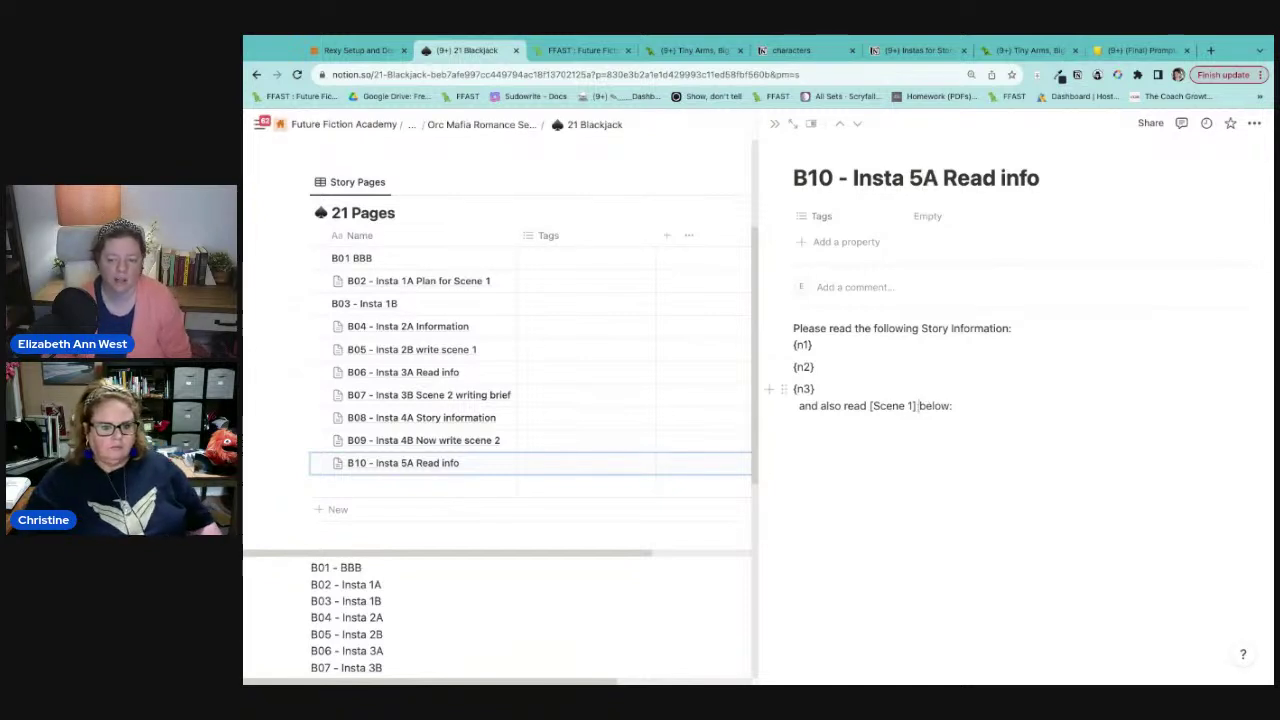
# Step: Add "and [Scene 2]" after [Scene 1] in the last line of page B10's prompt
pyautogui.write(' and [Sc')
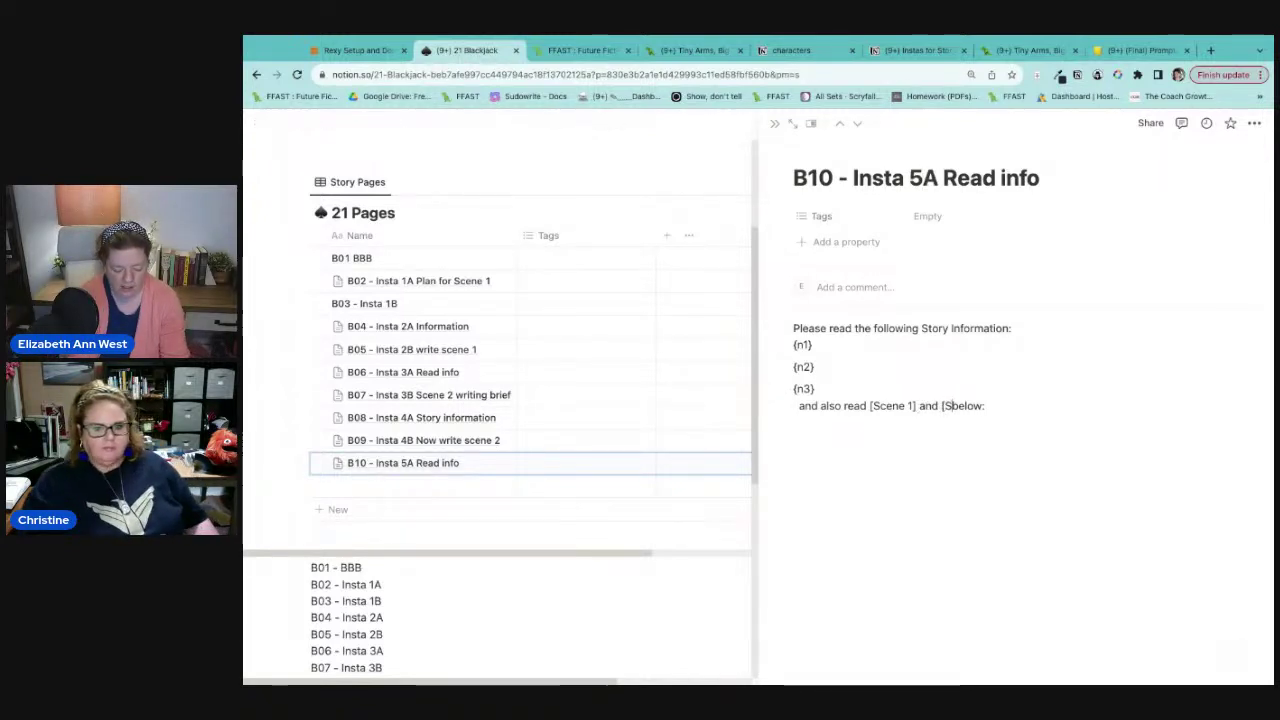
pyautogui.write('ene')
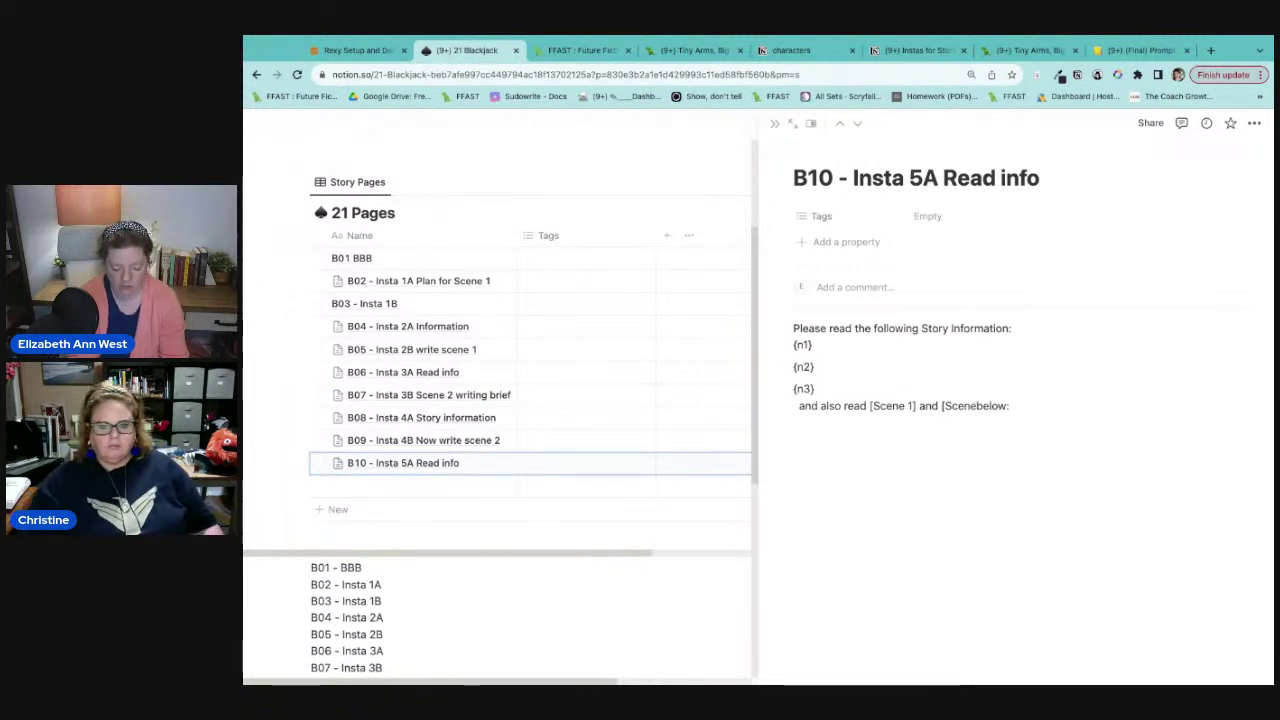
pyautogui.write(' 2]')
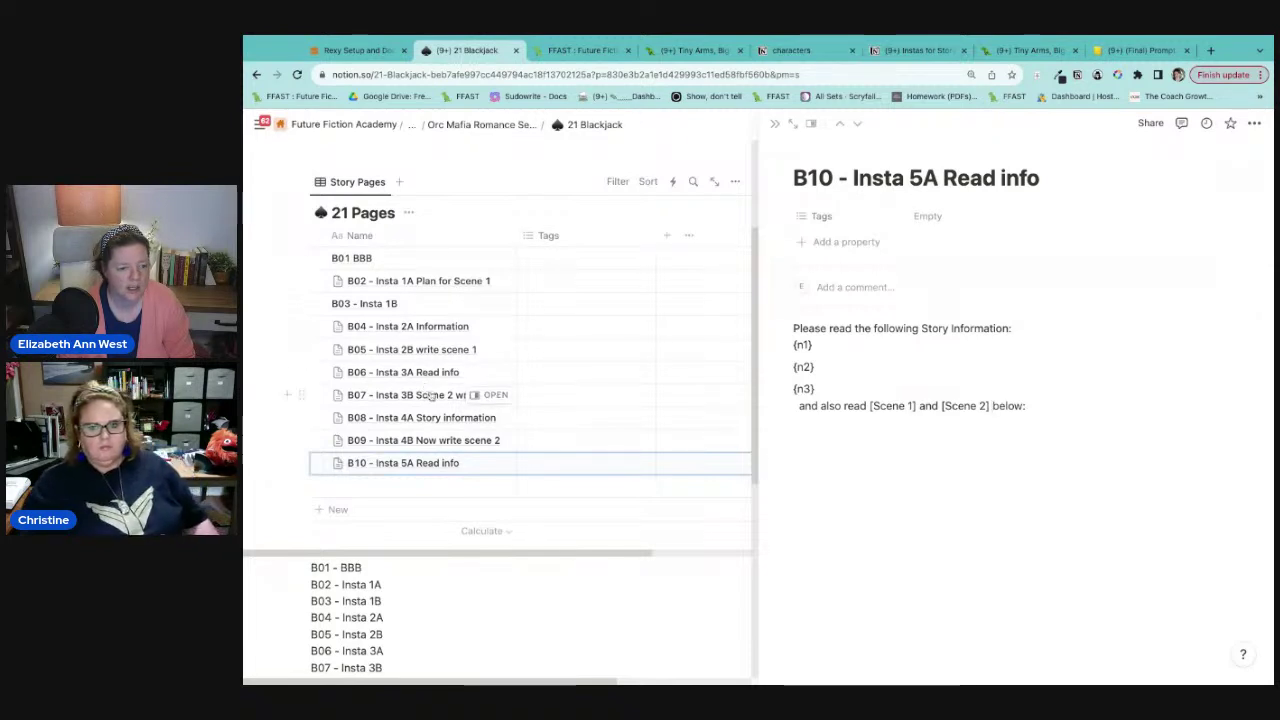
# Step: Duplicate the page "B07 - Insta 3B Scene 2 writing brief" and move the copy below B10
pyautogui.click(301, 395)
pyautogui.click(404, 470)
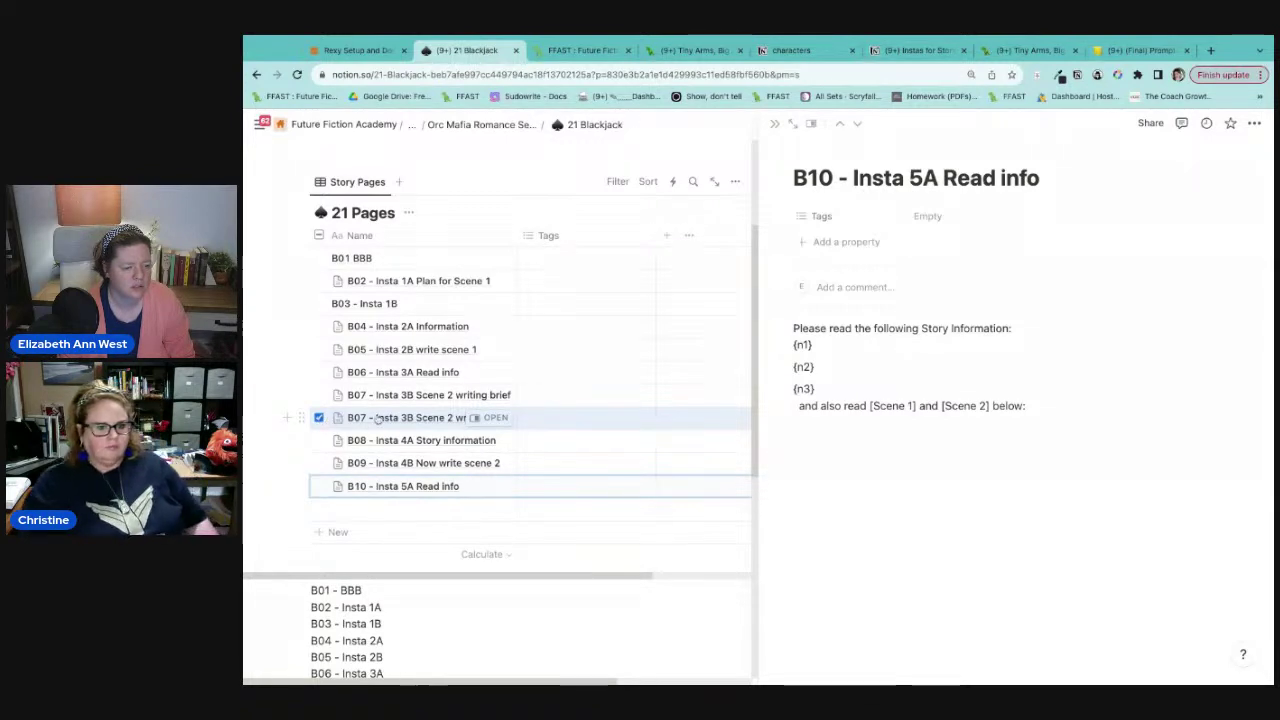
pyautogui.click(320, 420)
pyautogui.press('Escape')
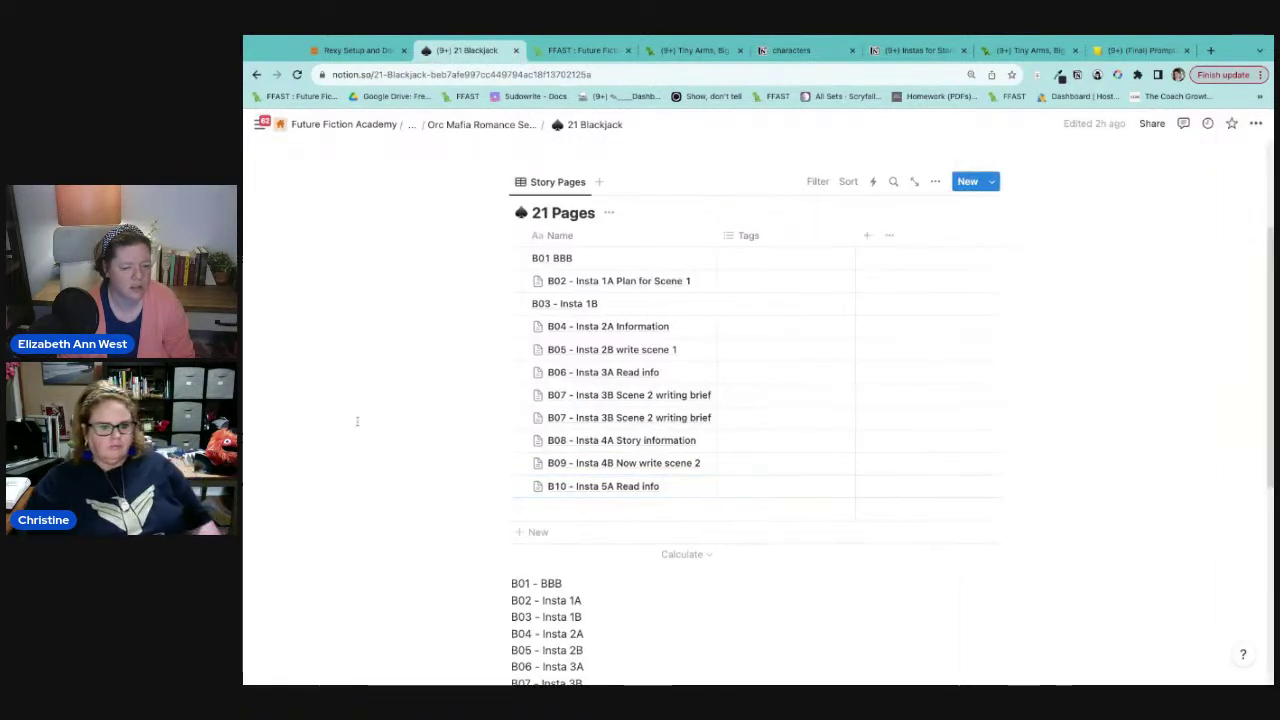
pyautogui.moveTo(497, 420); pyautogui.dragTo(530, 466)
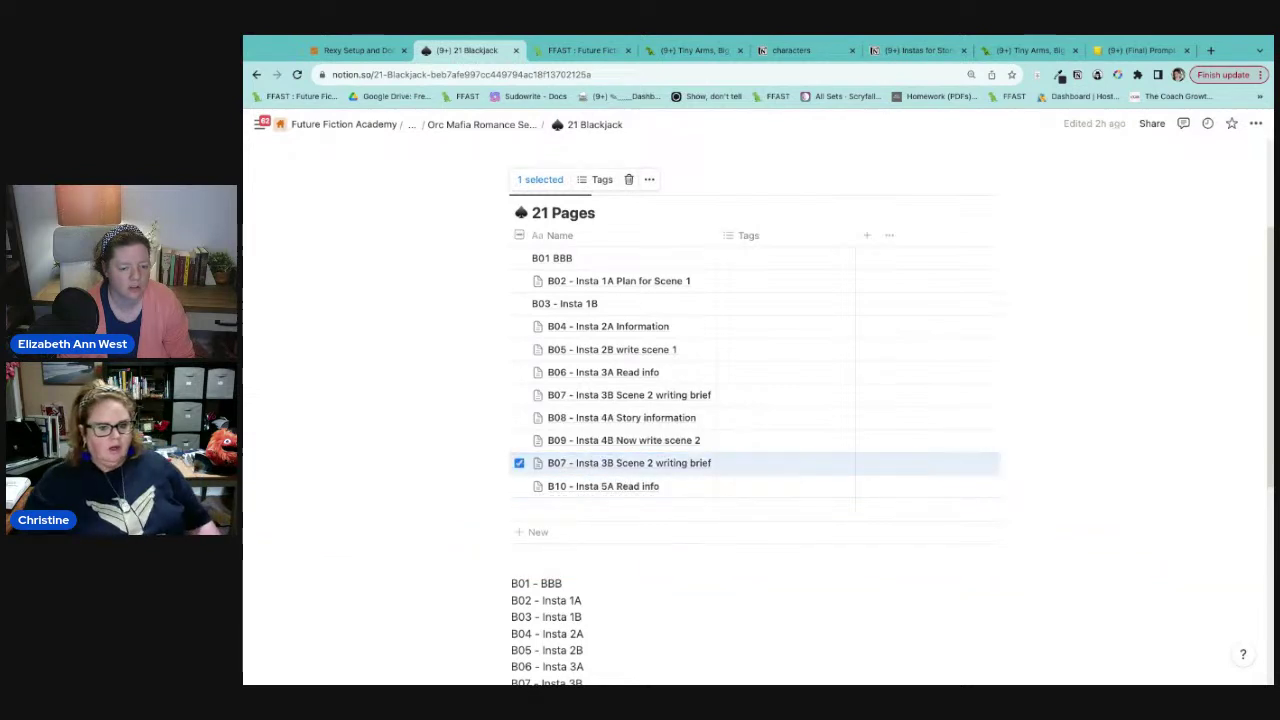
pyautogui.click(521, 464)
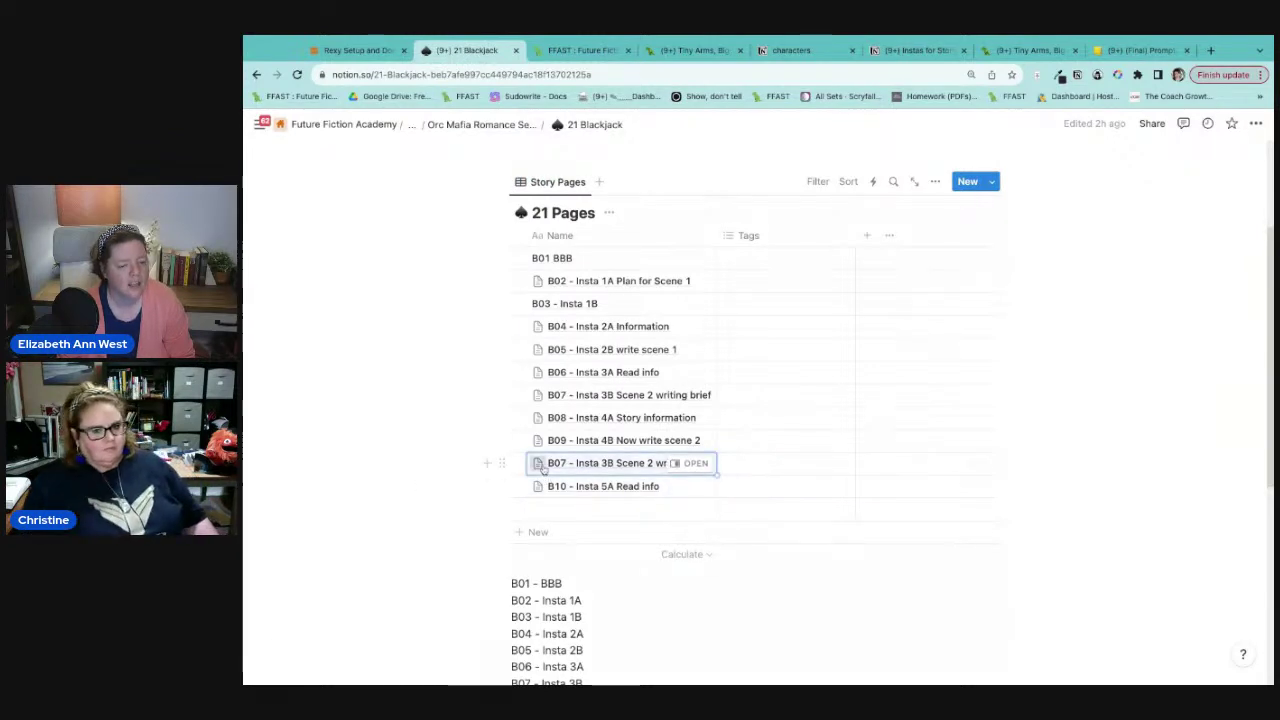
pyautogui.click(543, 468)
pyautogui.press('Escape')
pyautogui.hotkey('ctrl', 'shift', 'Down')
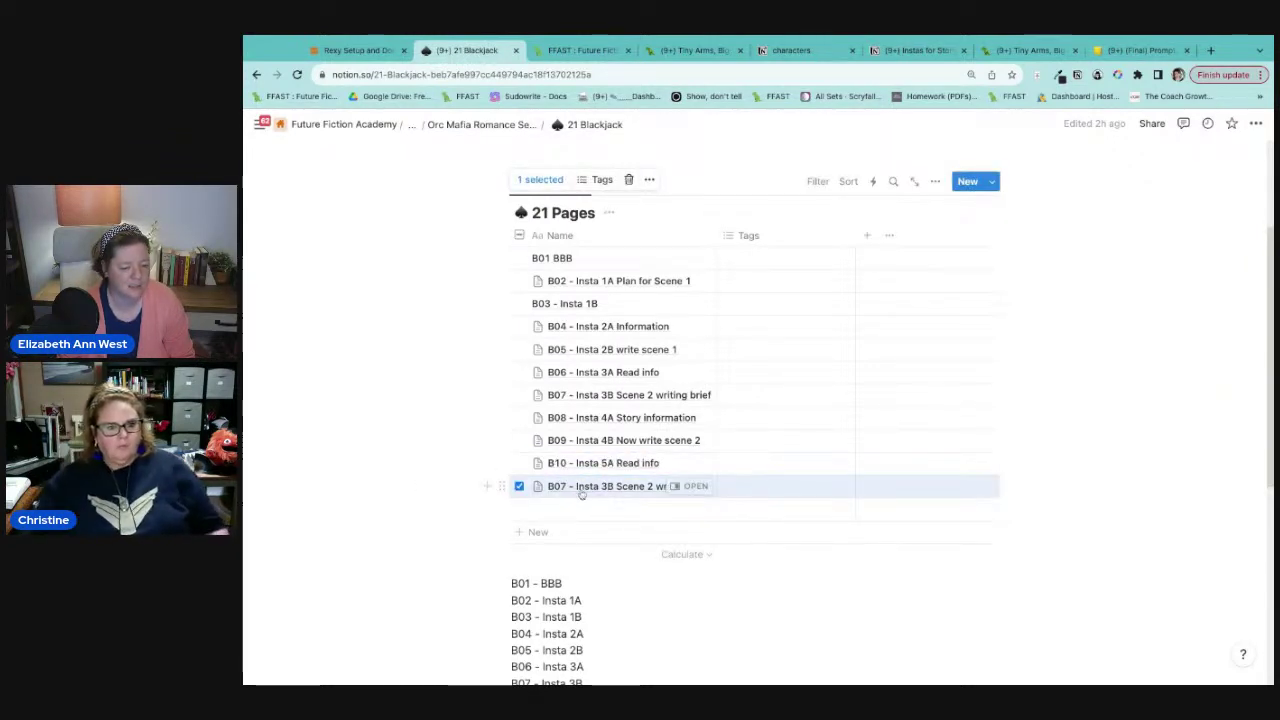
# Step: Open the B07 copy below B10 and rename it "B11 - Insta 5B Scene 3 writing brief"
pyautogui.click(695, 486)
pyautogui.click(830, 177)
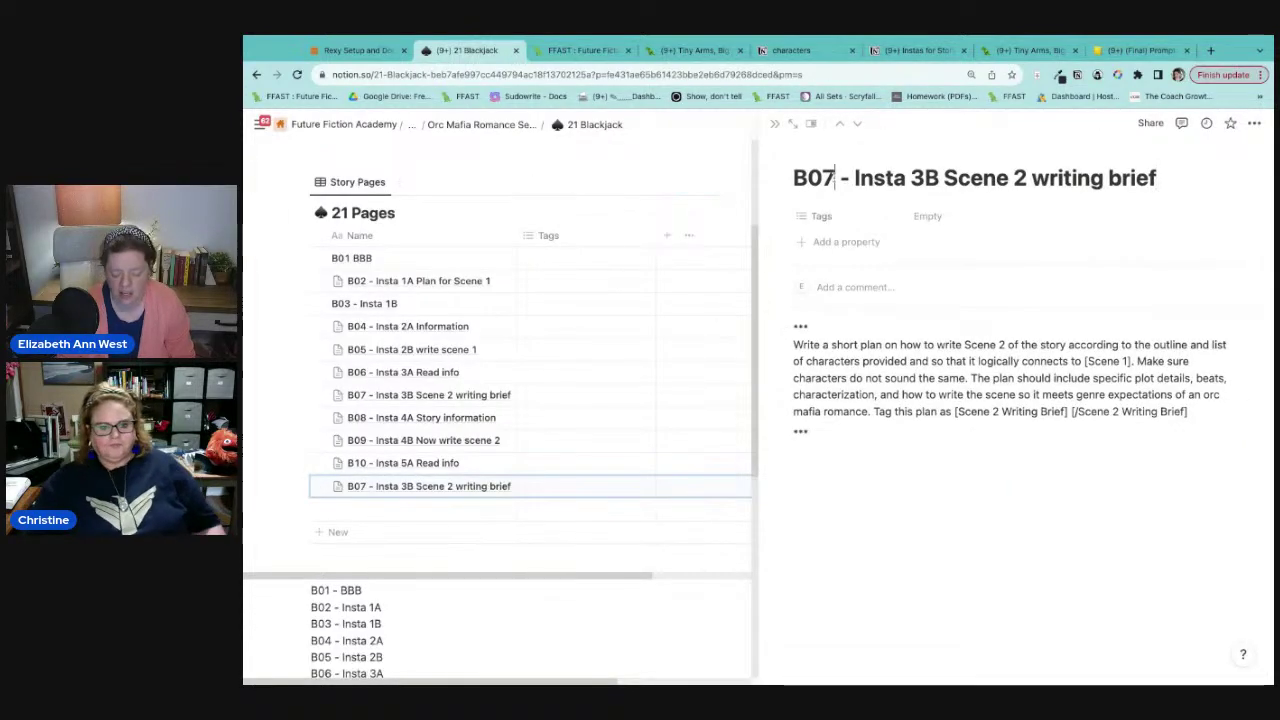
pyautogui.press('BackSpace')
pyautogui.press('BackSpace')
pyautogui.write('11')
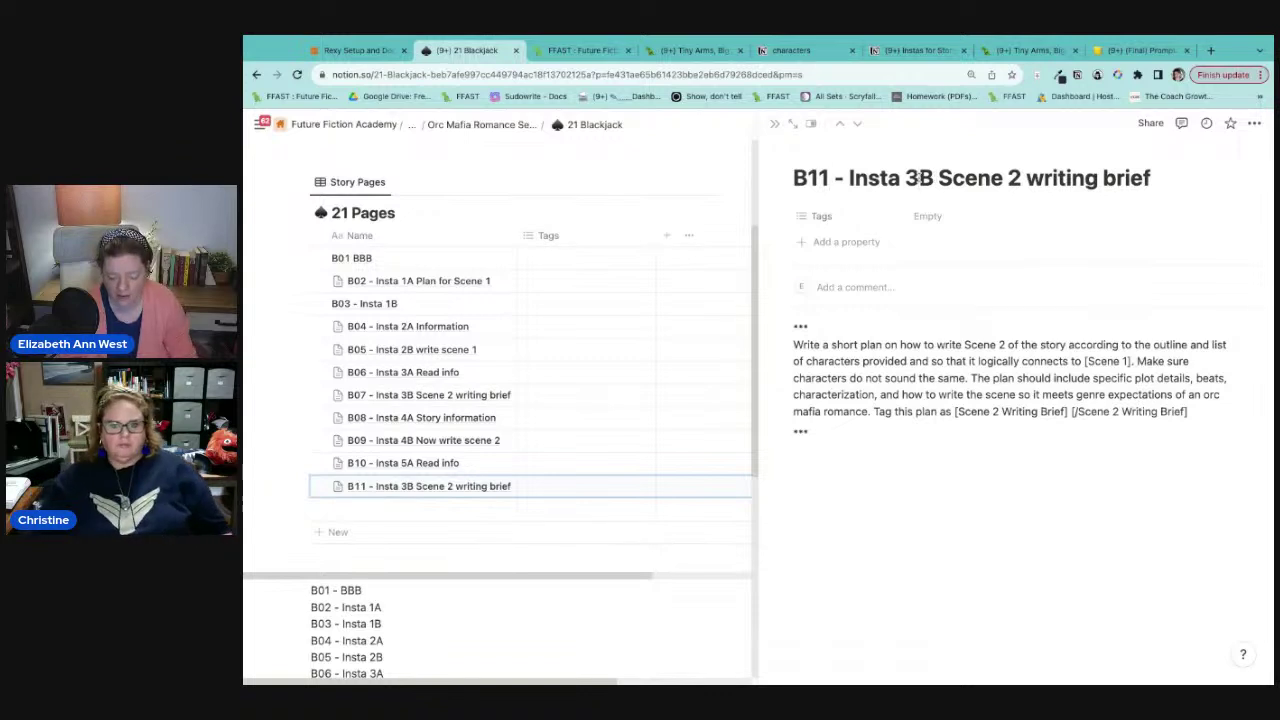
pyautogui.press('BackSpace')
pyautogui.write('5')
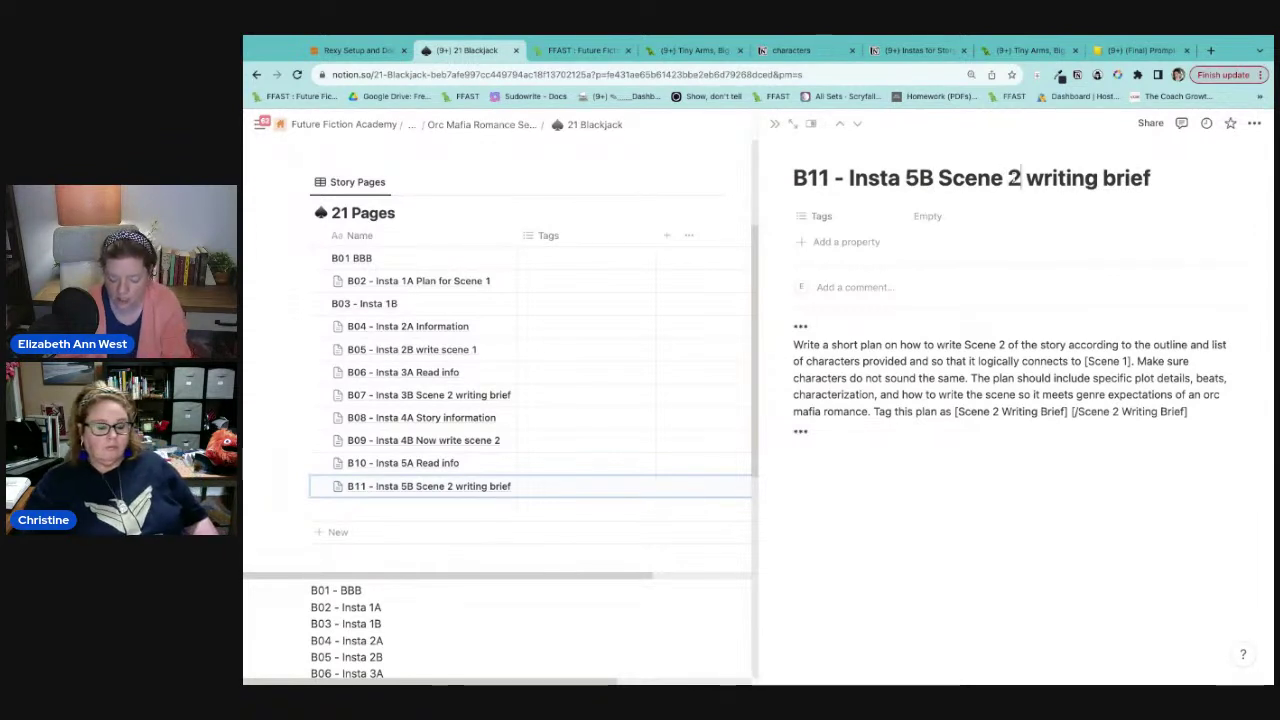
pyautogui.press('Delete')
pyautogui.write('3')
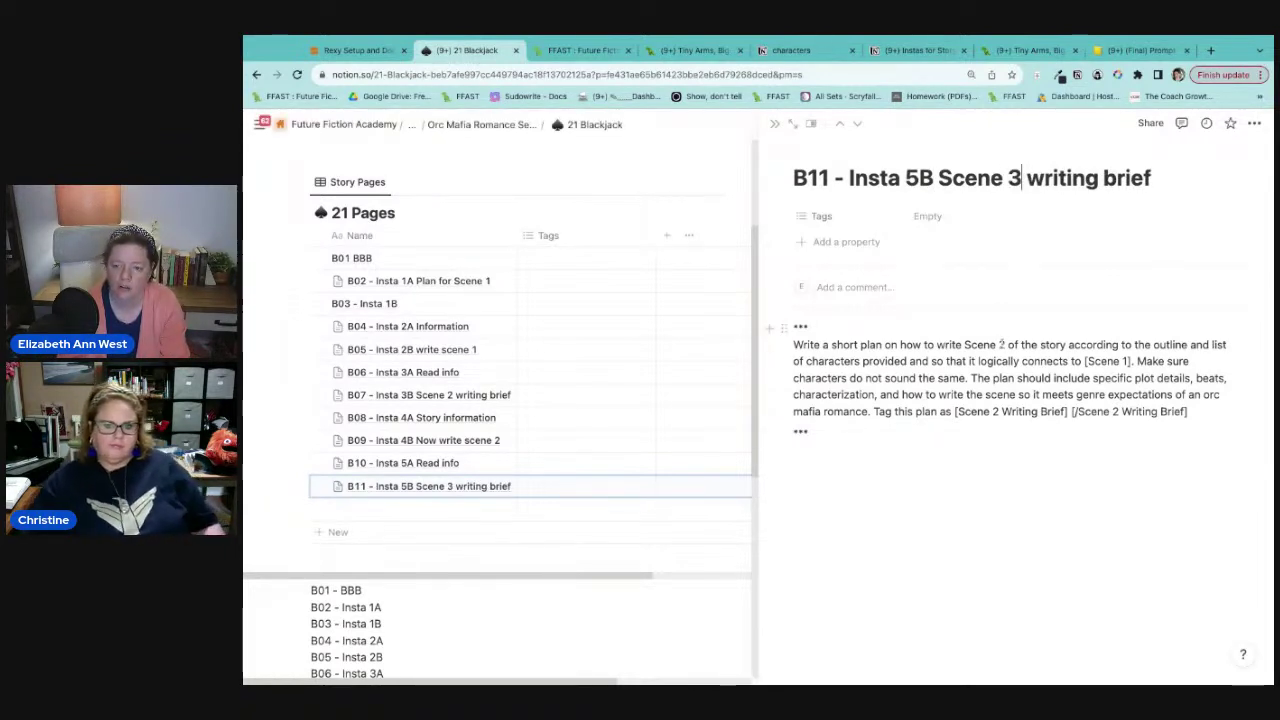
# Step: In page B11's prompt, change the planned scene to Scene 3 and add "and [Scene 2]" after [Scene 1]
pyautogui.press('BackSpace')
pyautogui.write('3')
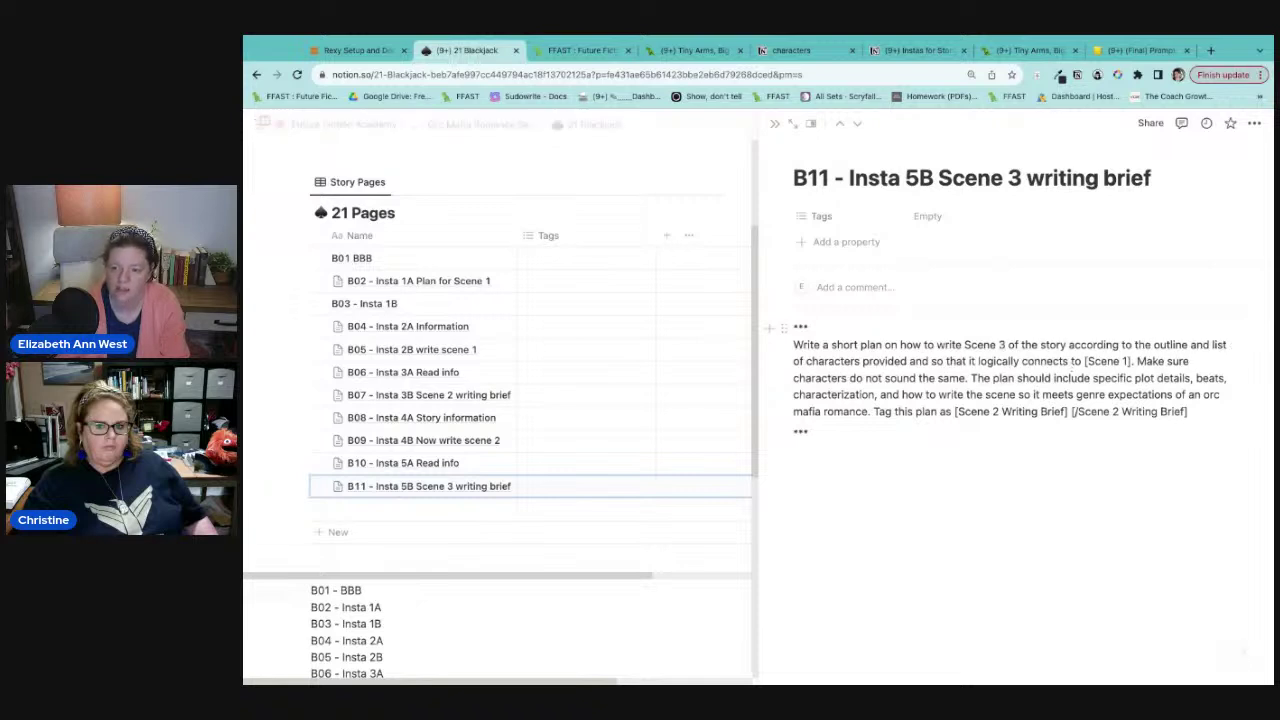
pyautogui.click(1131, 361)
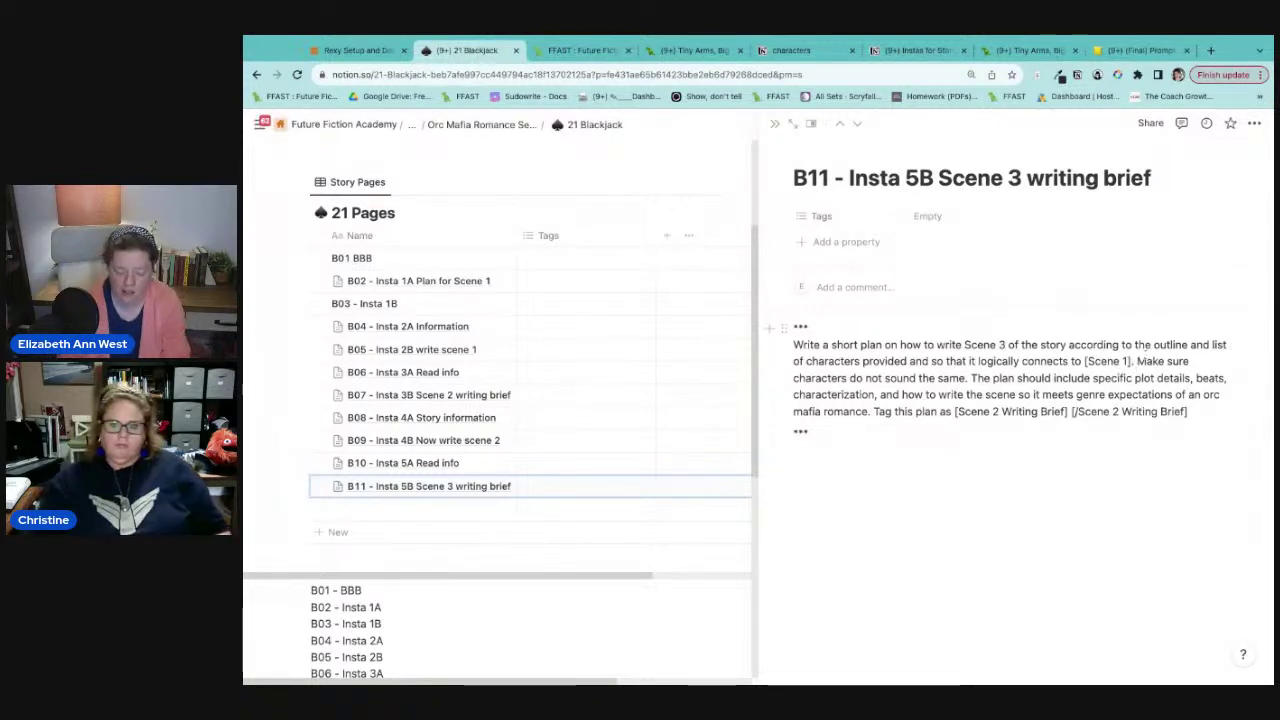
pyautogui.write('and [')
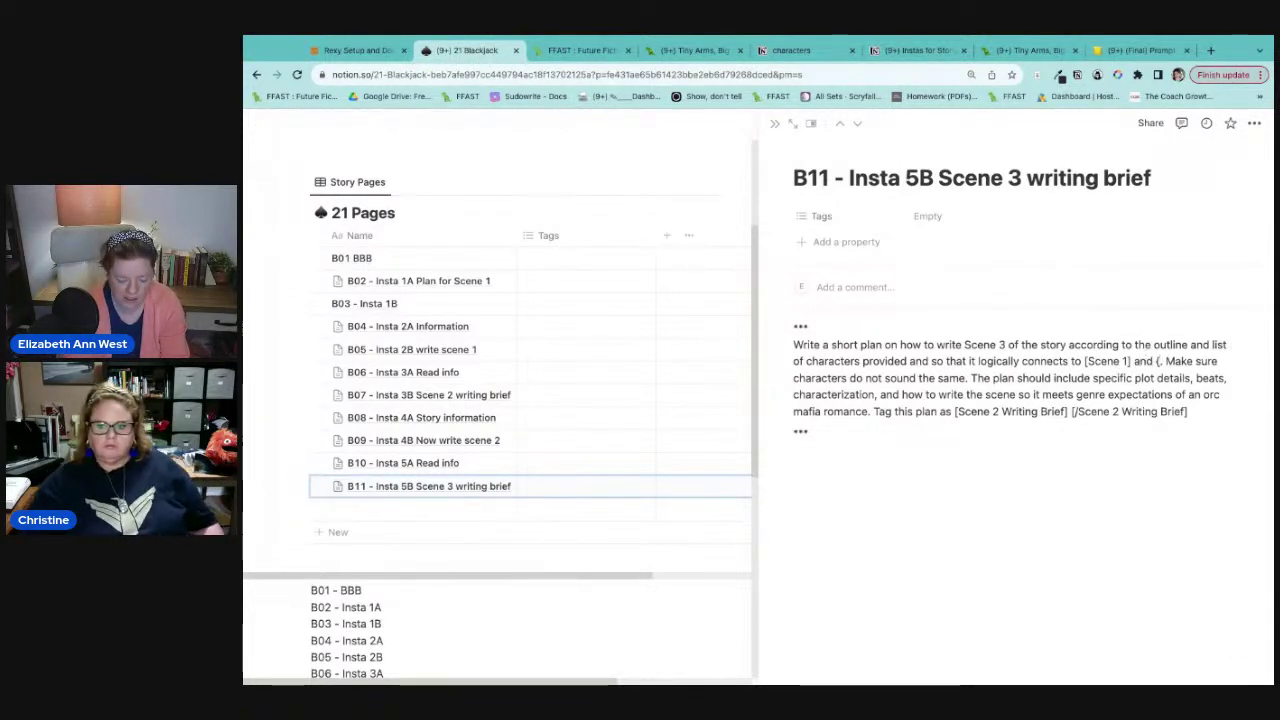
pyautogui.write('Sce')
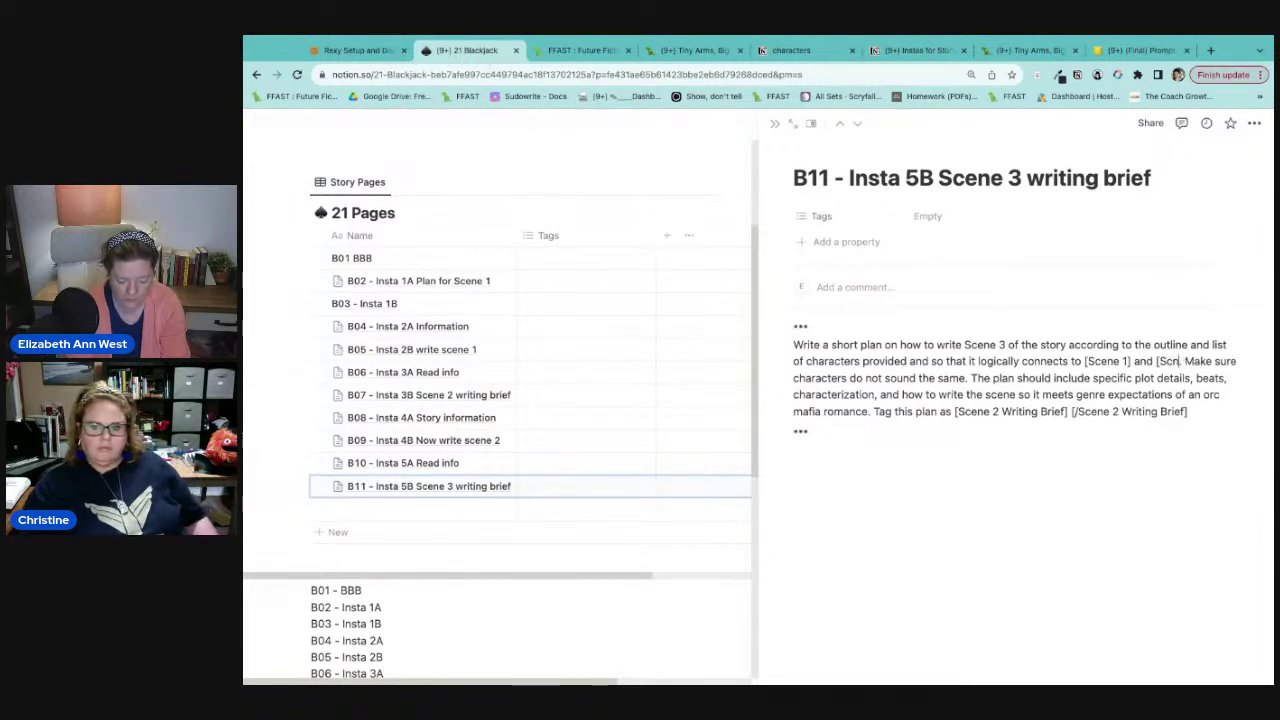
pyautogui.write('ne 2')
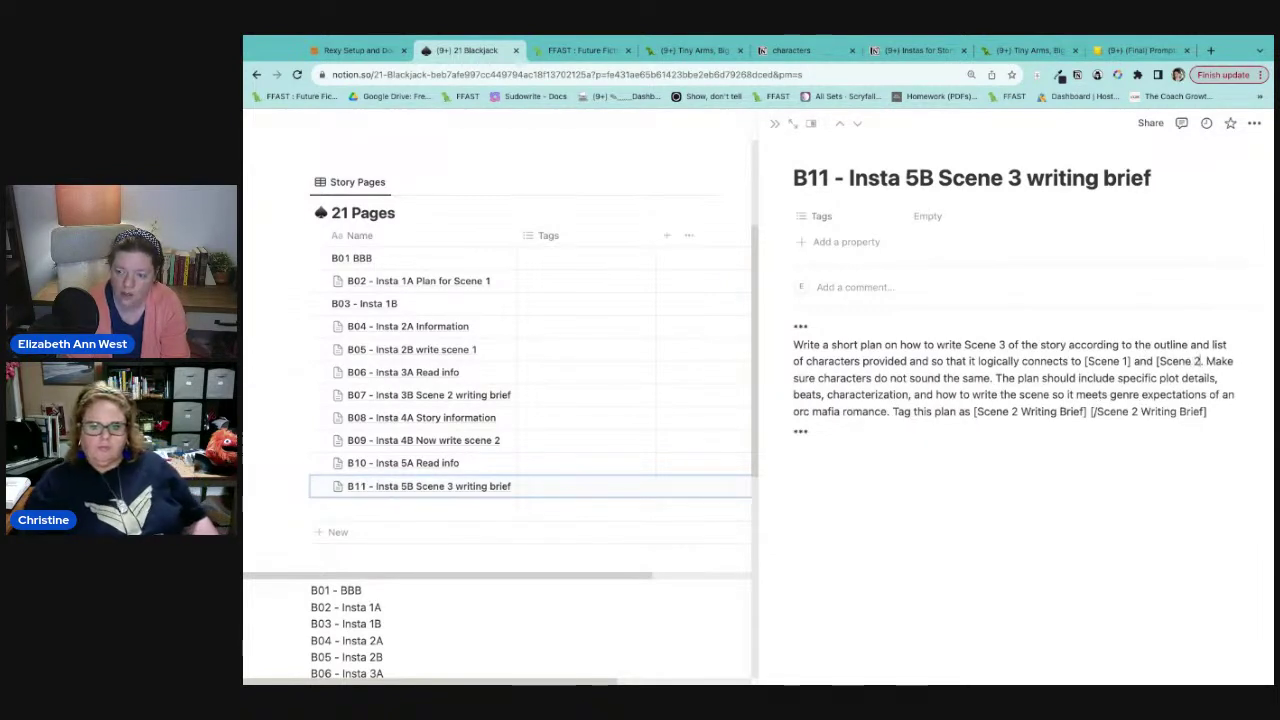
pyautogui.write(']')
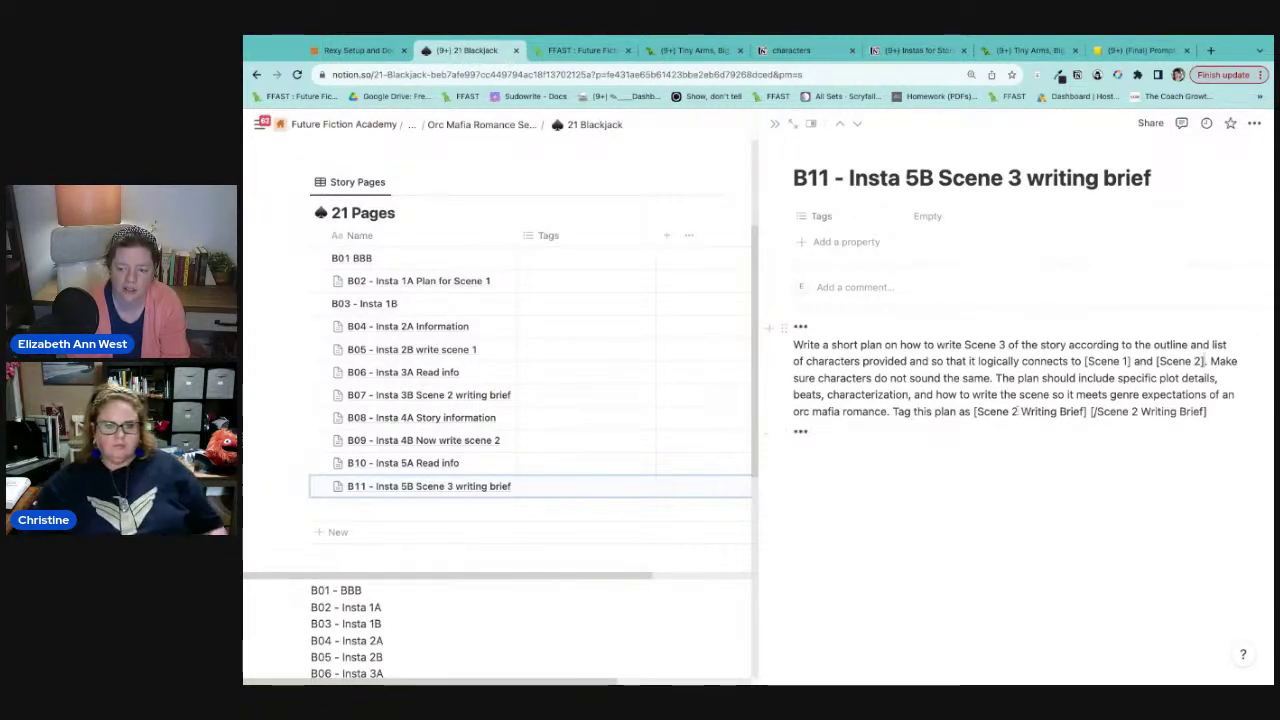
# Step: Change the plan's tags in page B11 to [Scene 3 Writing Brief] [/Scene 3 Writing Brief]
pyautogui.doubleClick(1017, 411)
pyautogui.write('3')
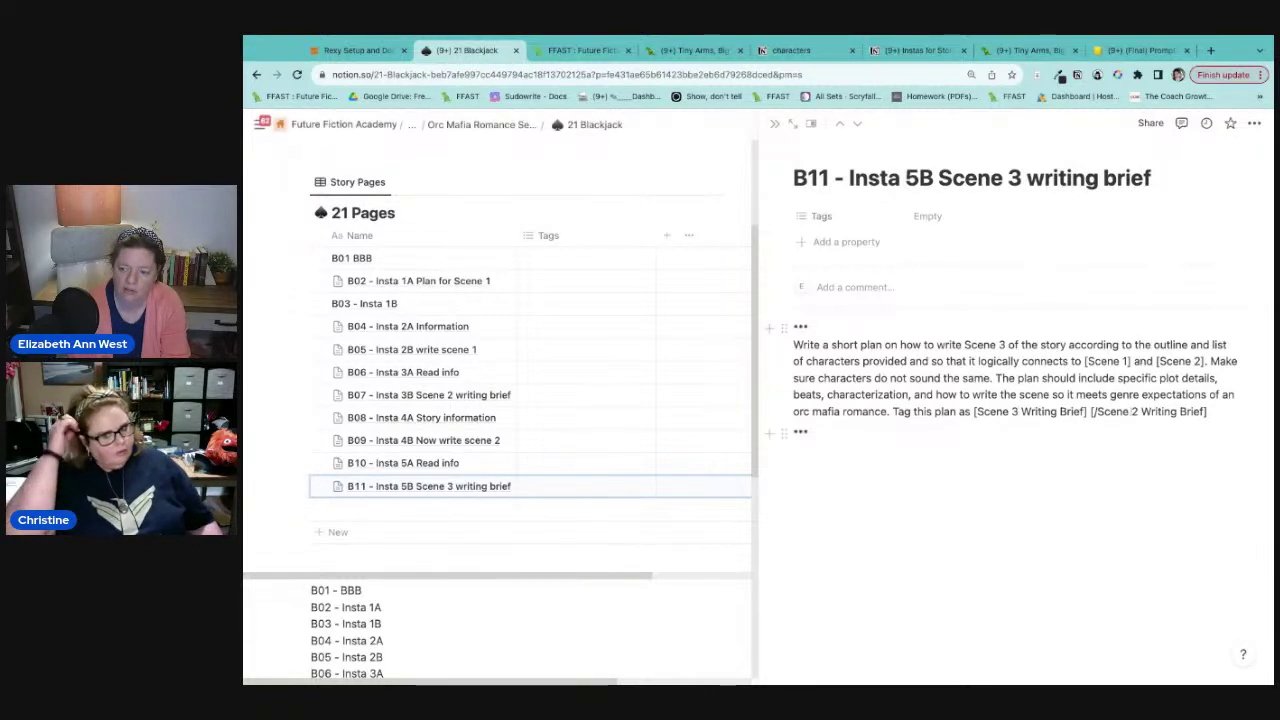
pyautogui.doubleClick(1134, 411)
pyautogui.write('3')
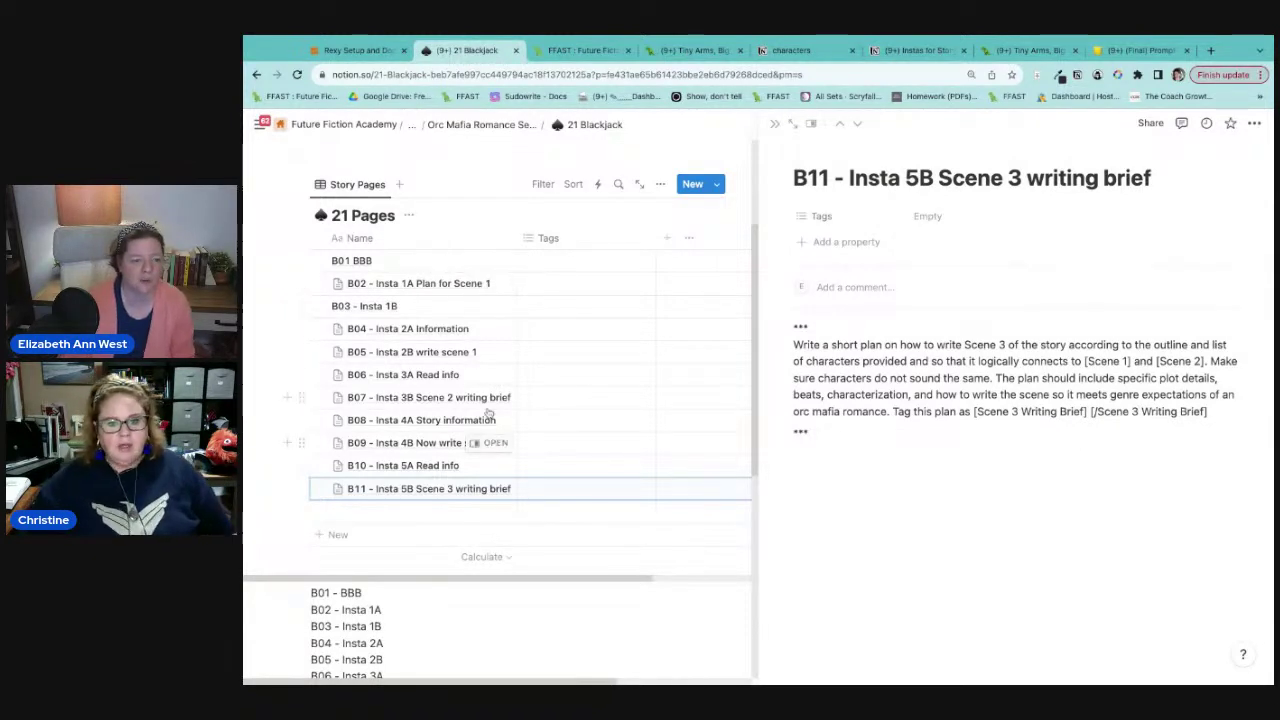
# Step: In page B02's prompt, replace "do not sound the same" with "speak uniquely in novel dialogue"
pyautogui.click(496, 284)
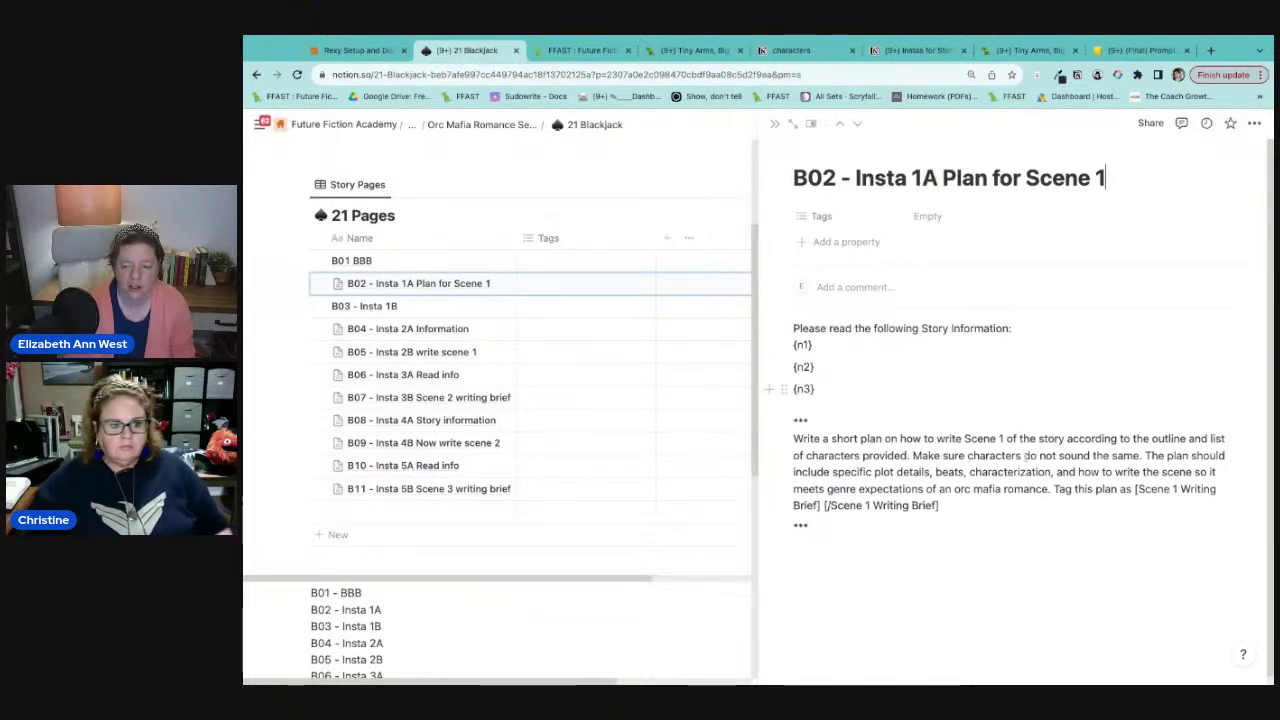
pyautogui.moveTo(1024, 455); pyautogui.dragTo(1140, 455)
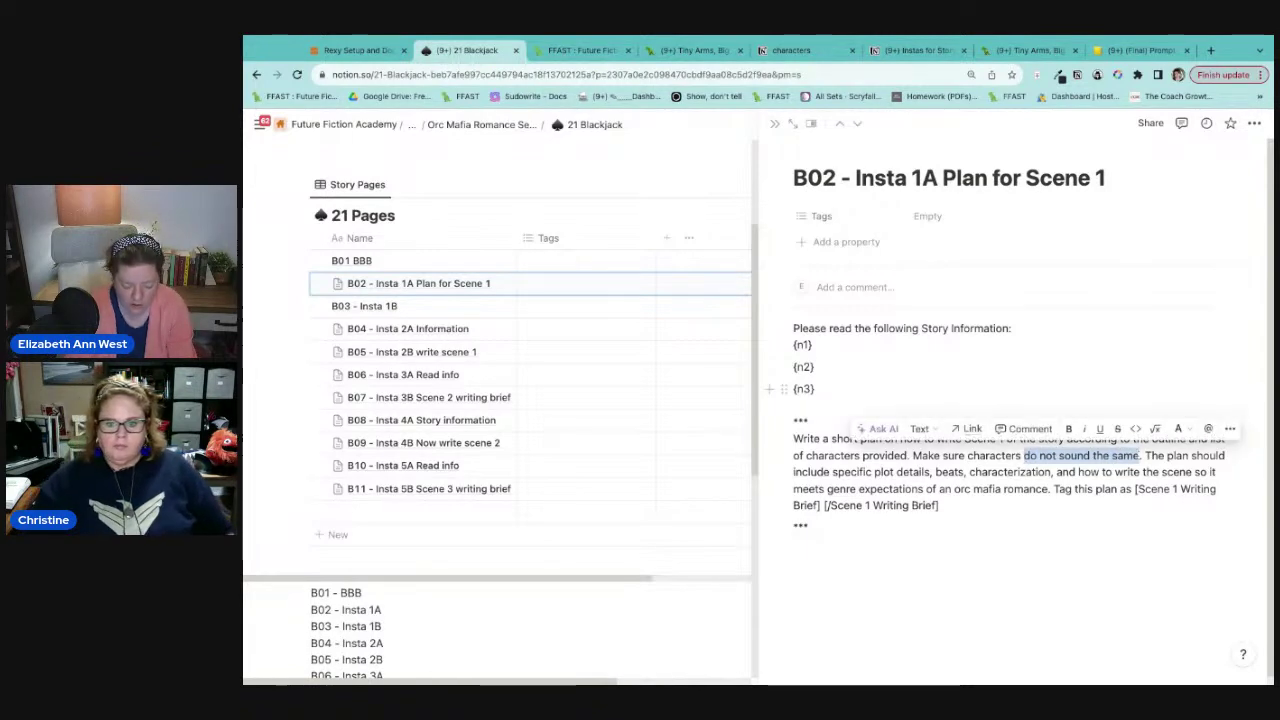
pyautogui.press('BackSpace')
pyautogui.write('speak')
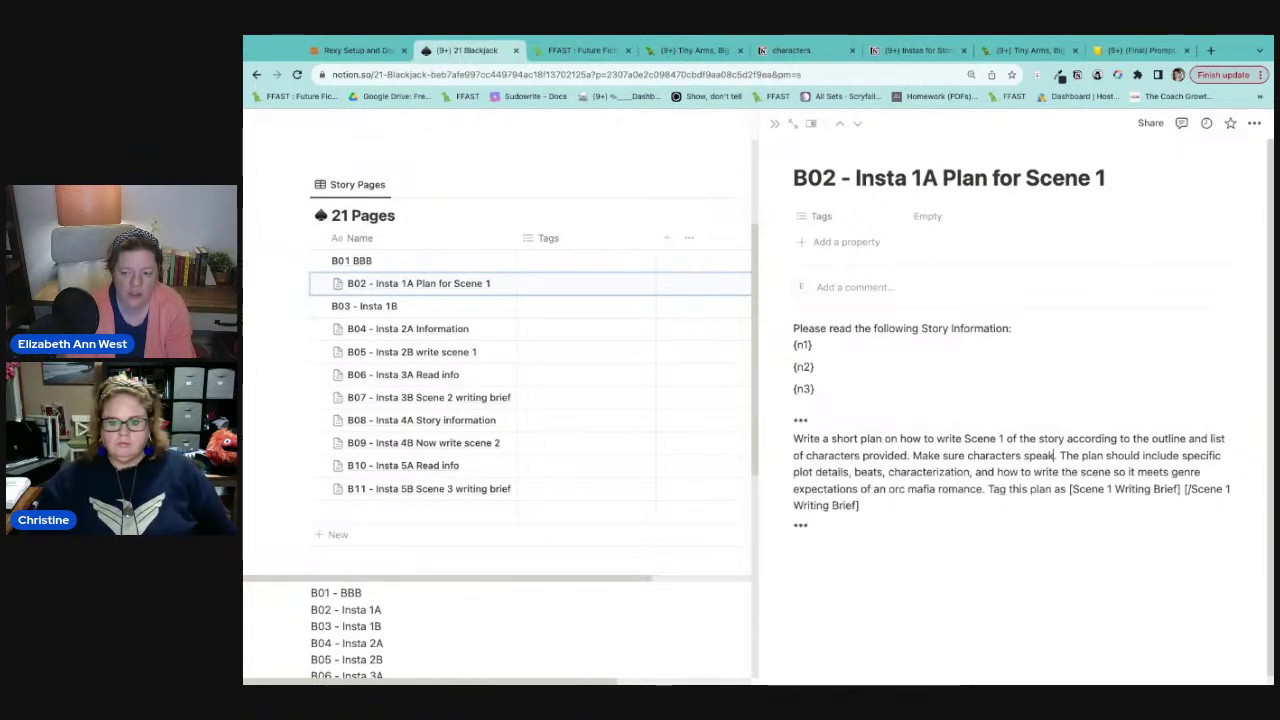
pyautogui.write(' uni')
pyautogui.write('quely in nov')
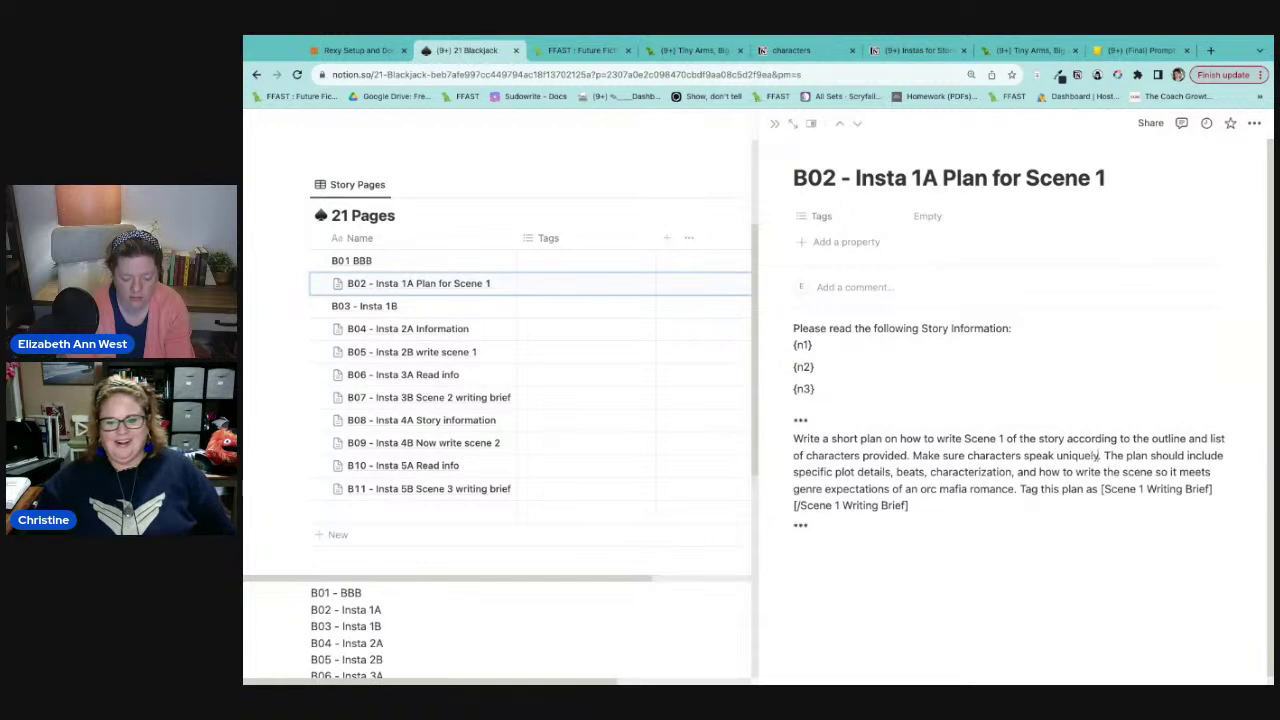
pyautogui.write('el dialog')
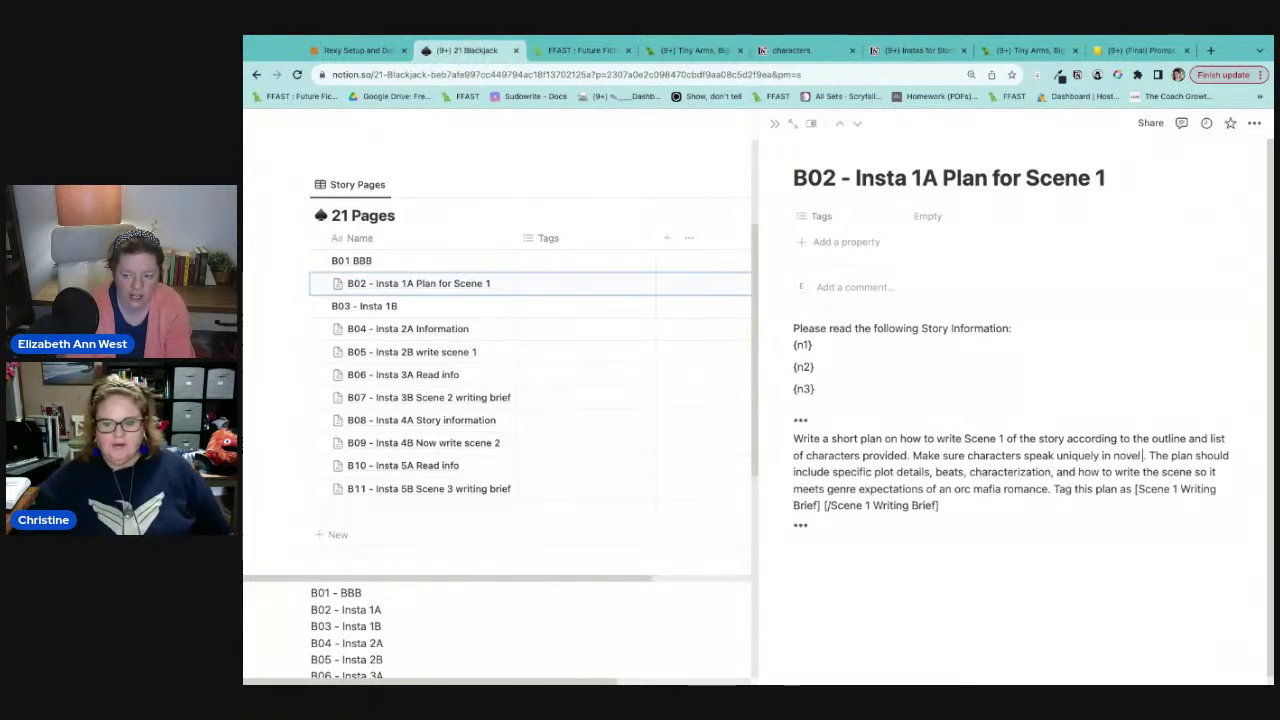
pyautogui.write('ue')
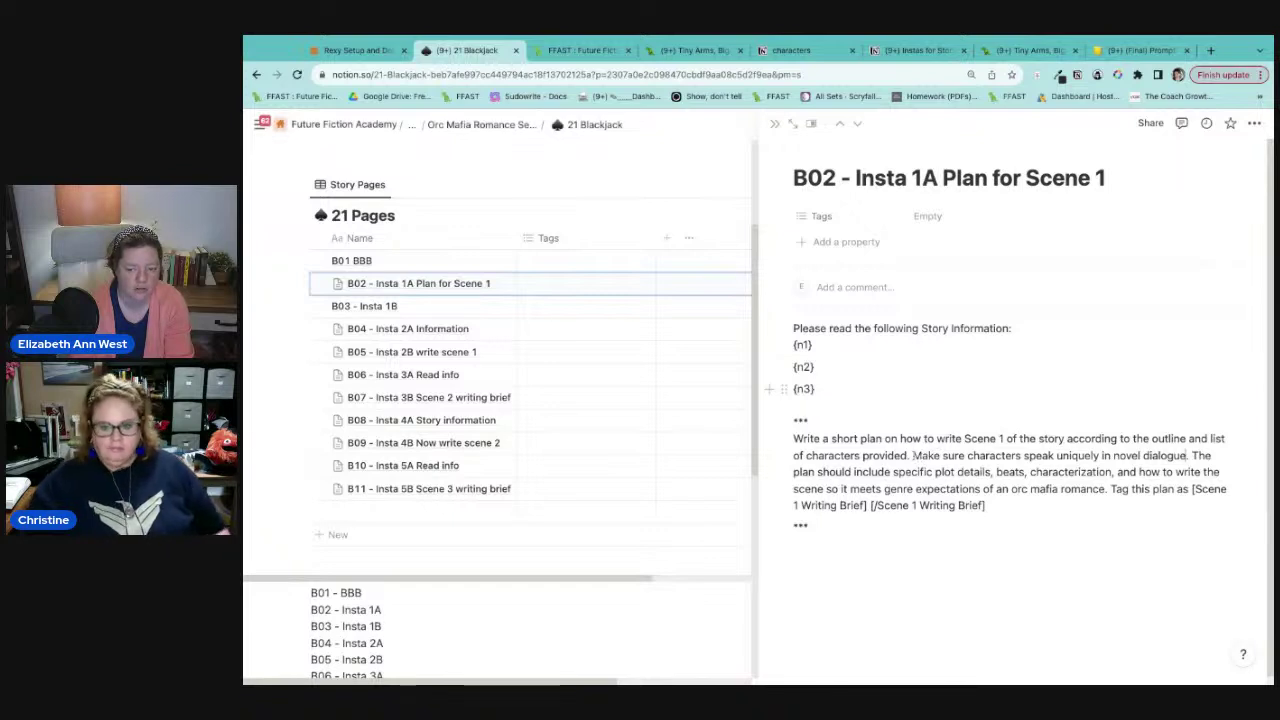
# Step: Copy page B02's sentence "Make sure characters speak uniquely in novel dialogue." over the matching "do not sound the same" sentence in page B07
pyautogui.moveTo(912, 455); pyautogui.dragTo(1189, 456)
pyautogui.hotkey('ctrl', 'c')
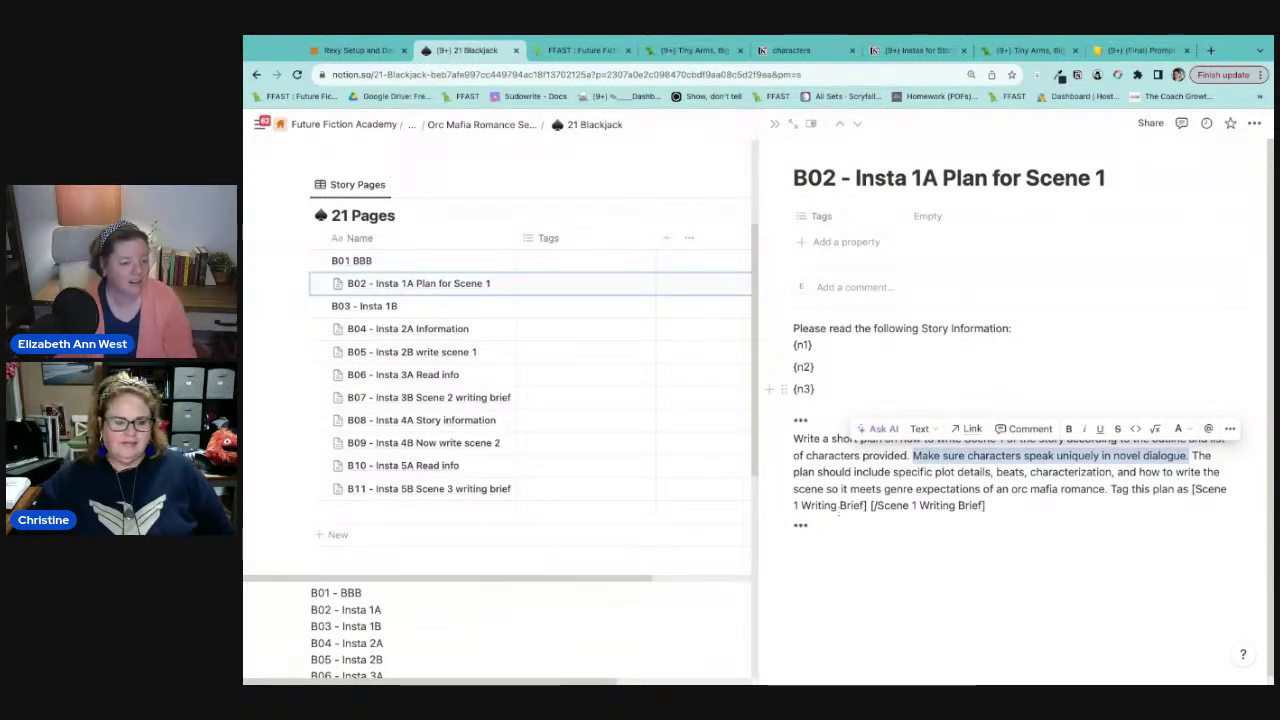
pyautogui.click(498, 356)
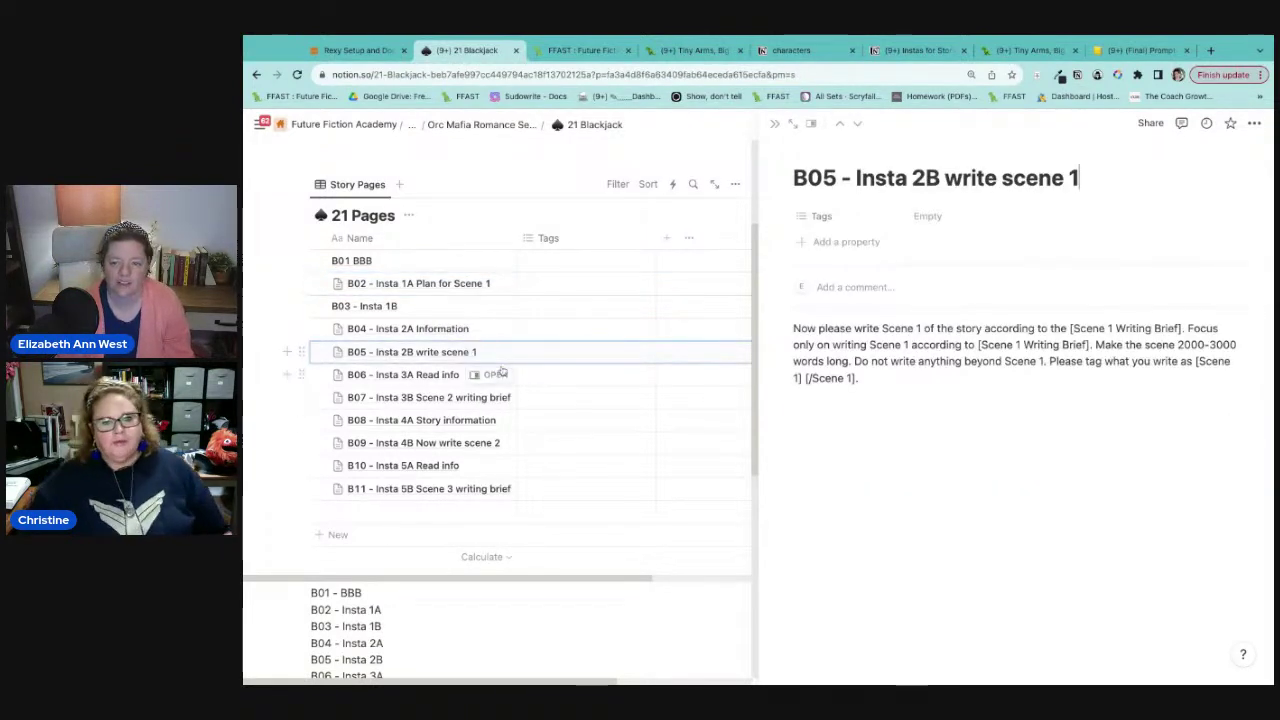
pyautogui.click(500, 397)
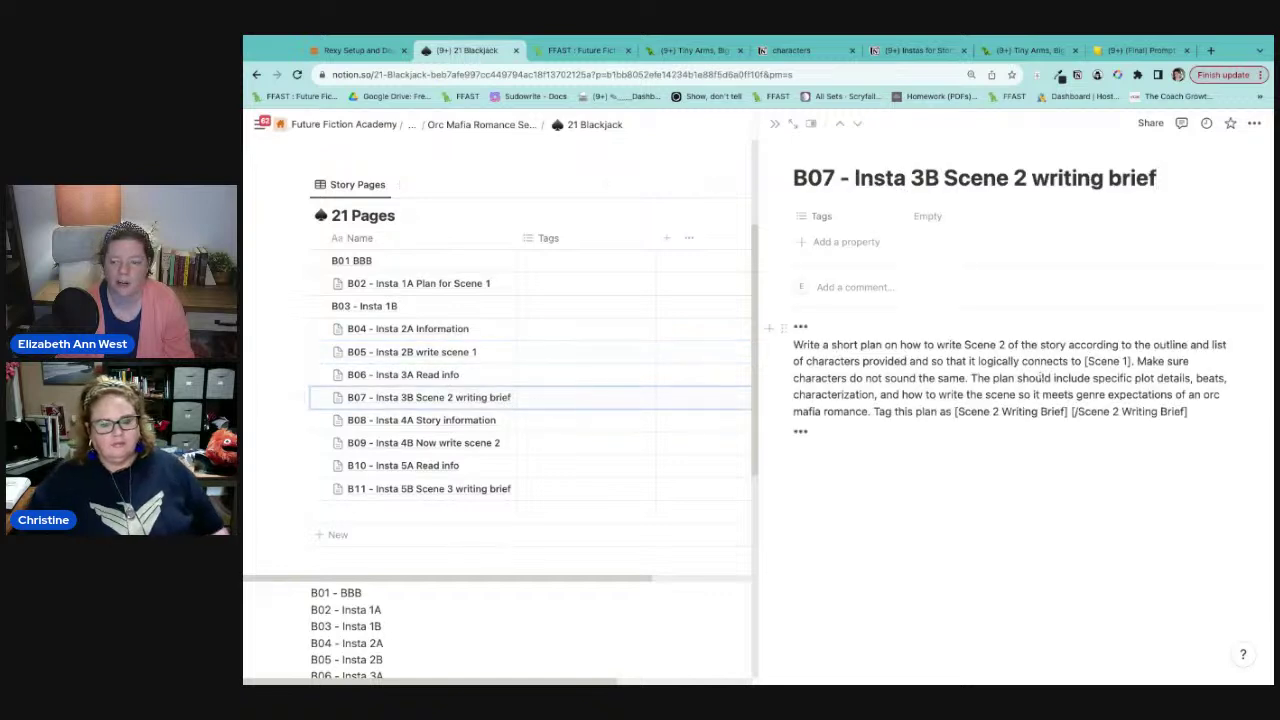
pyautogui.moveTo(1138, 360); pyautogui.dragTo(940, 378)
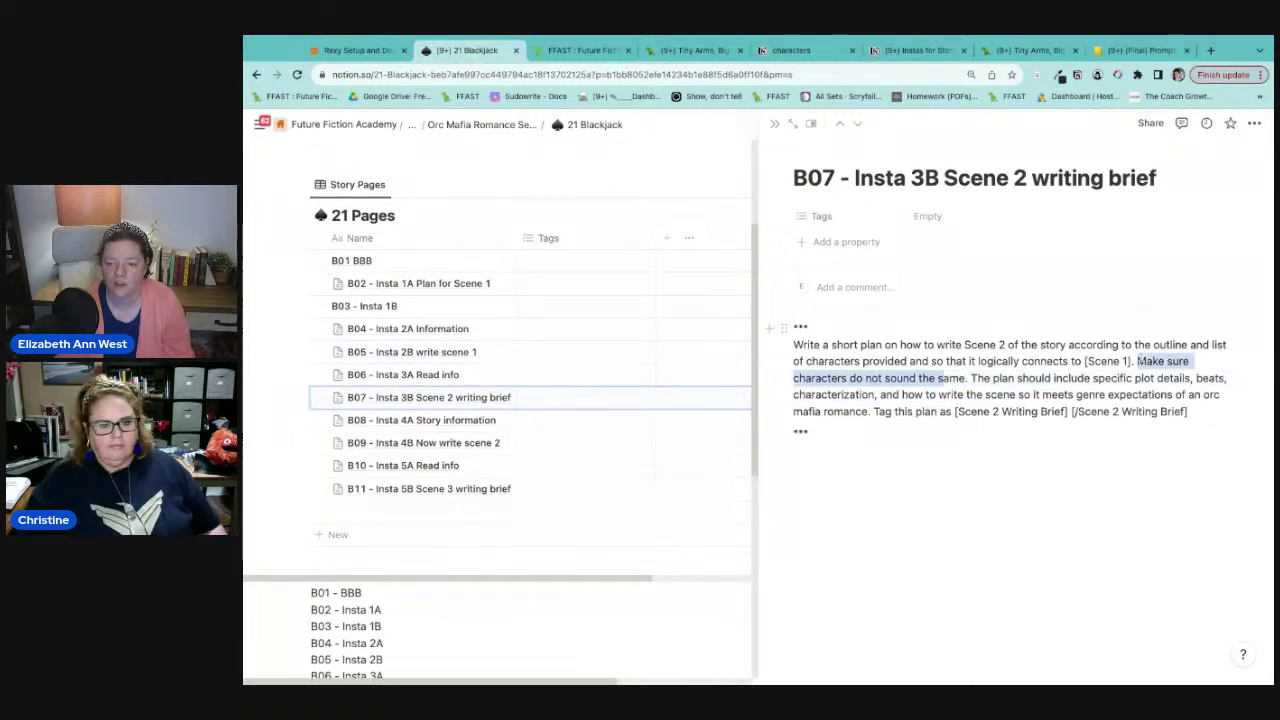
pyautogui.hotkey('ctrl', 'v')
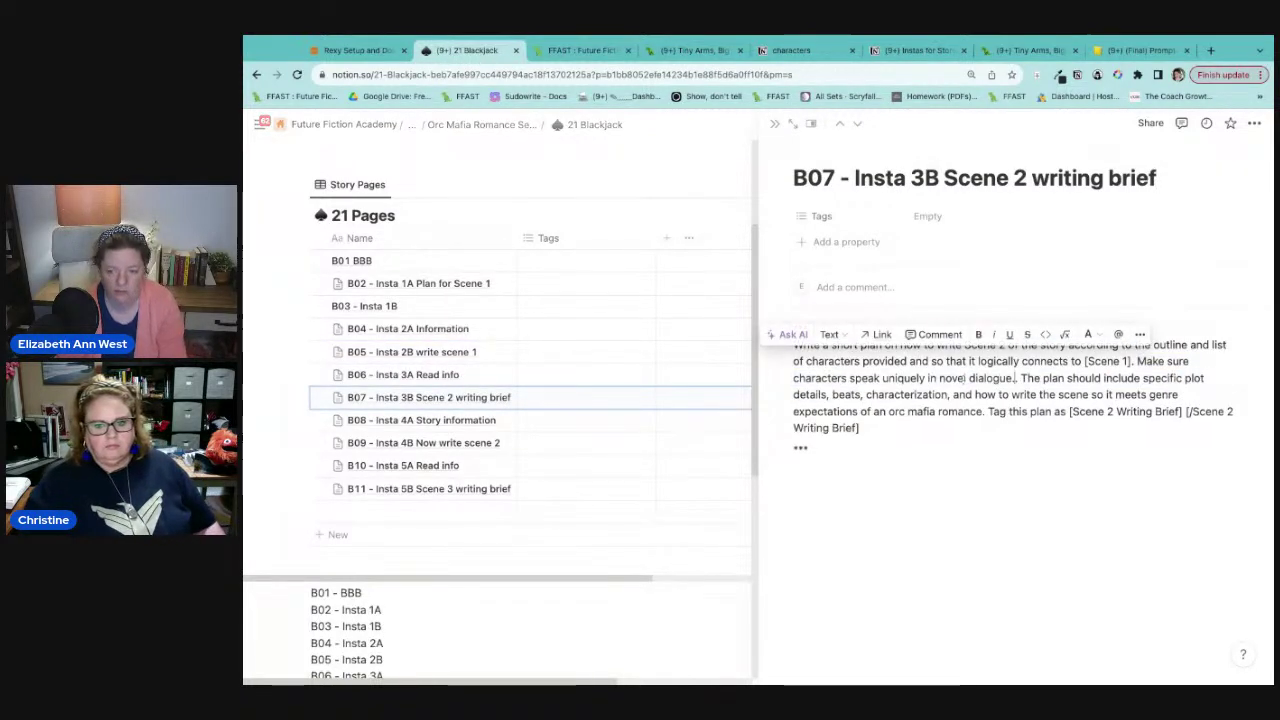
pyautogui.press('BackSpace')
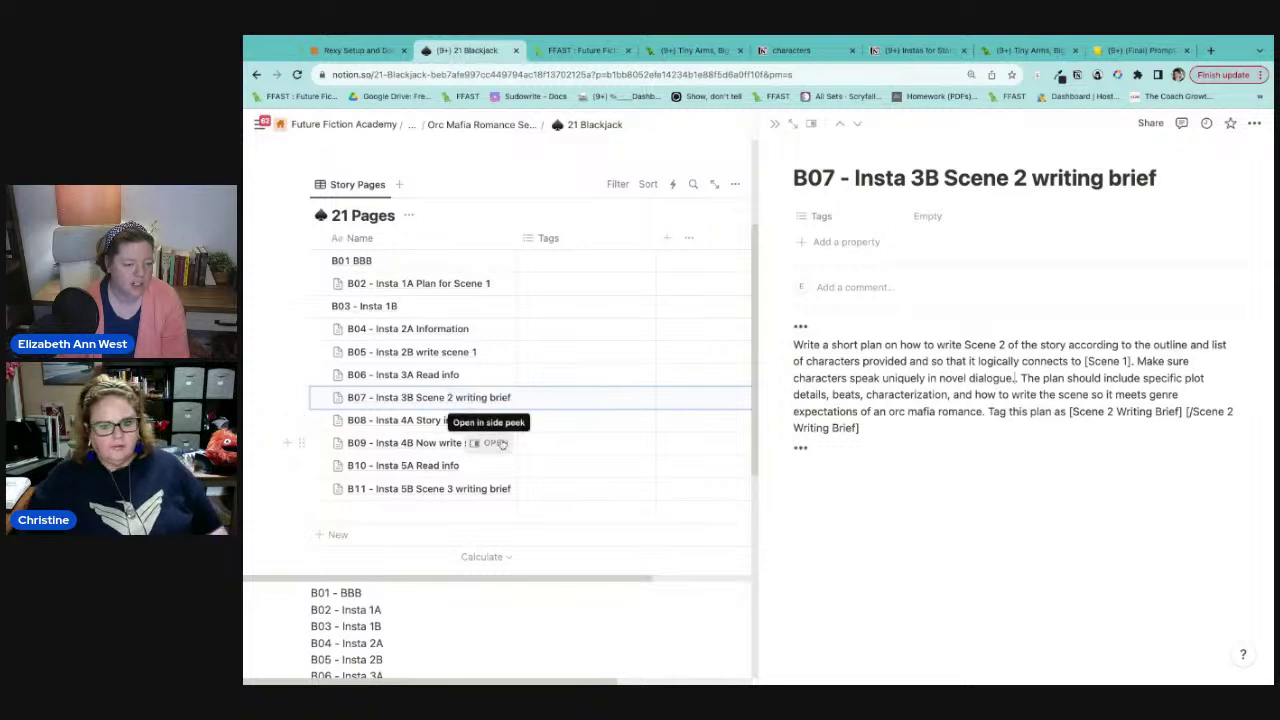
# Step: Replace page B11's "Make sure characters do not sound the same" with the copied unique-dialogue sentence, keeping a single period at its end
pyautogui.click(497, 489)
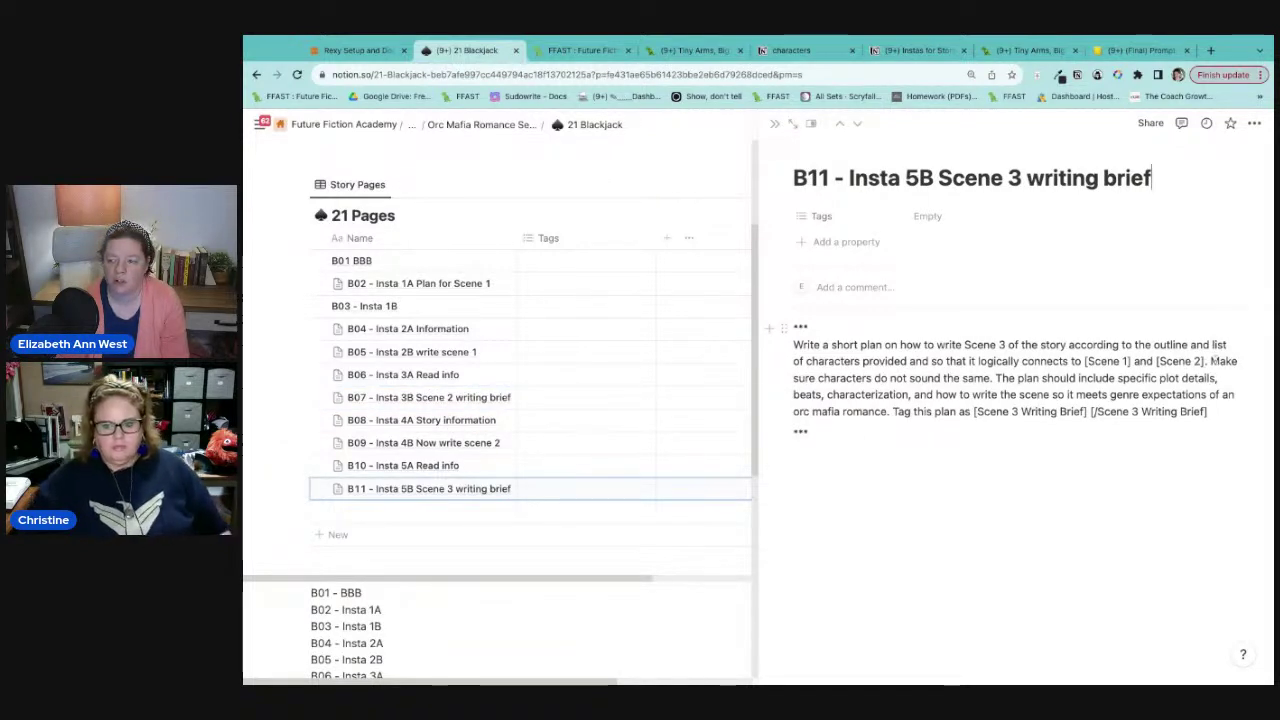
pyautogui.moveTo(1212, 361); pyautogui.dragTo(990, 379)
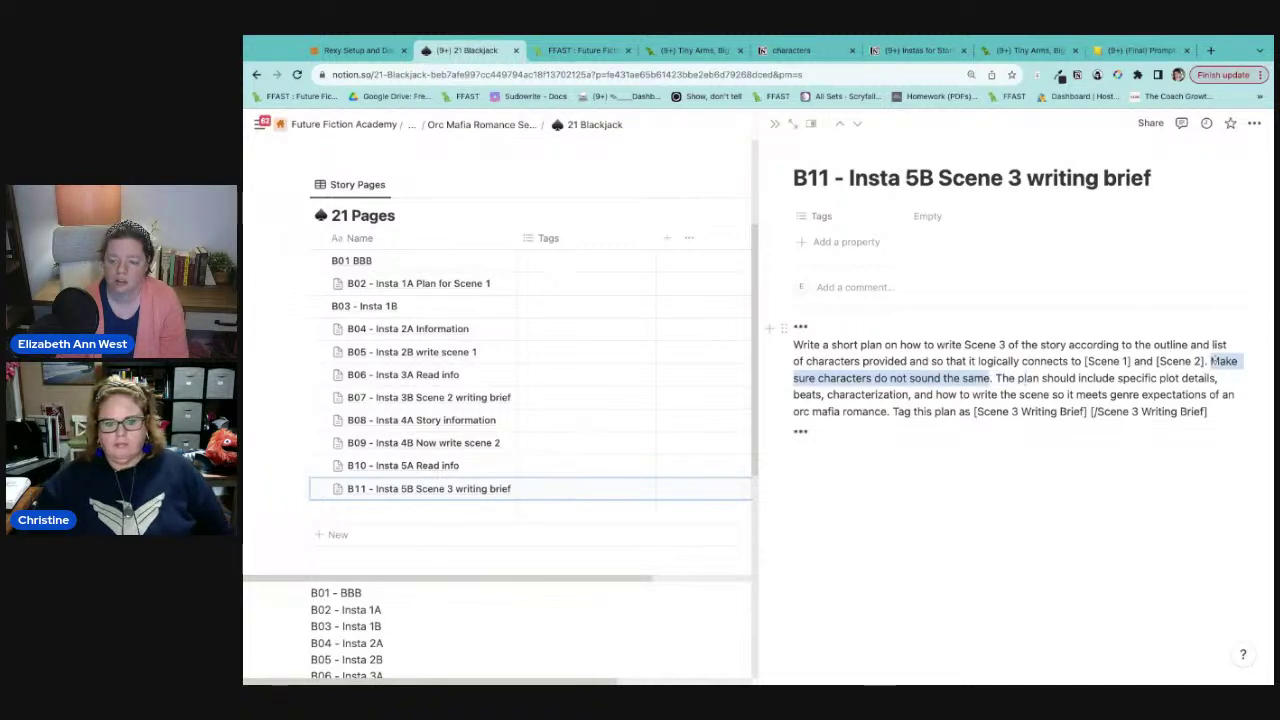
pyautogui.hotkey('ctrl', 'v')
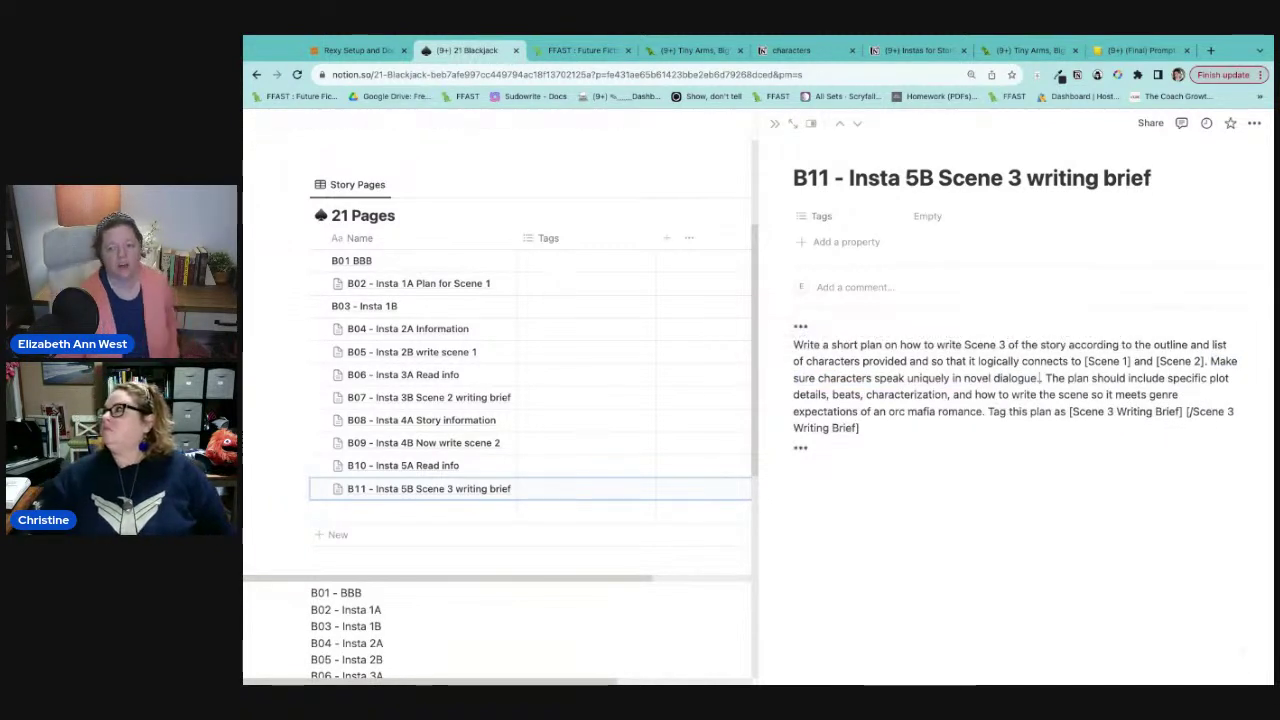
pyautogui.press('BackSpace')
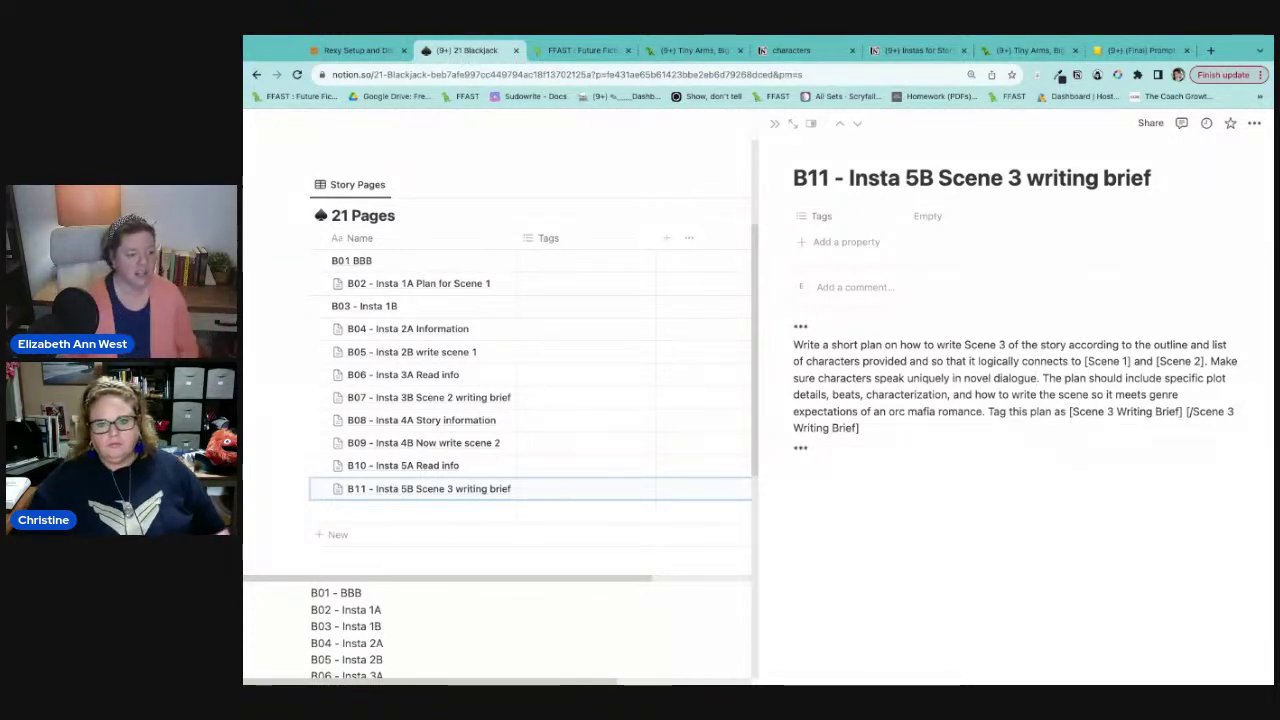
pyautogui.write('.')
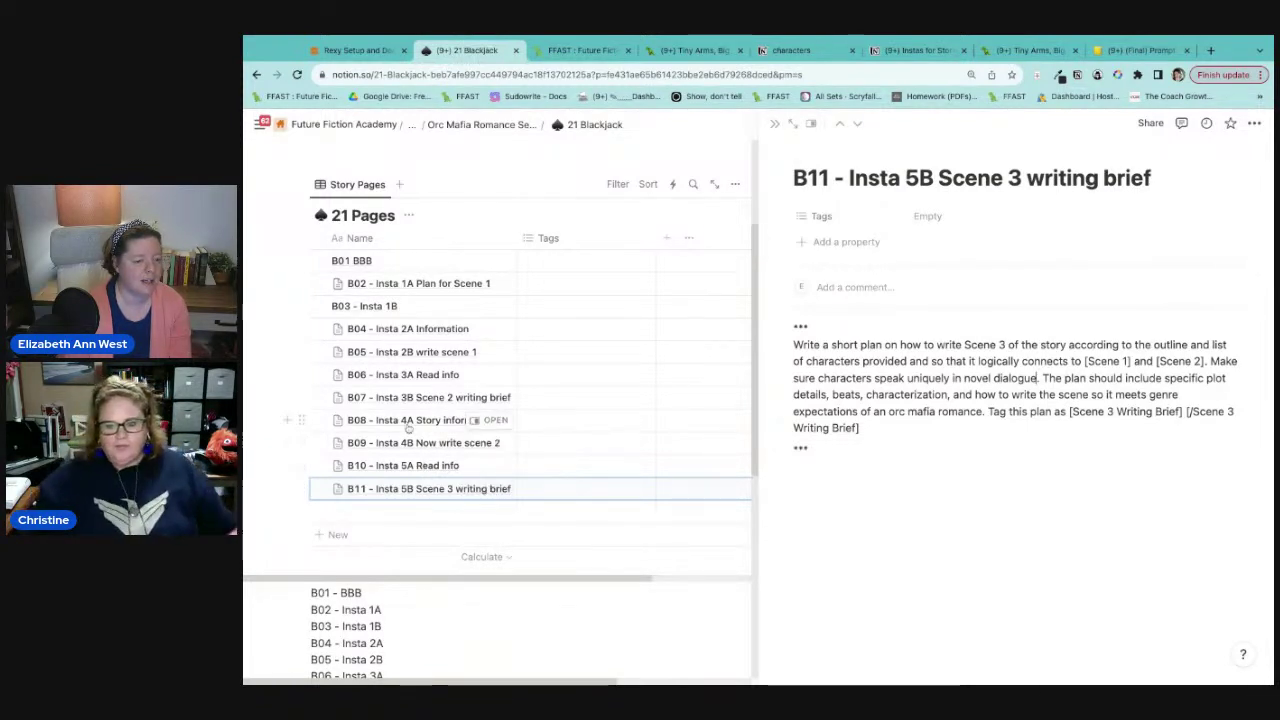
# Step: Duplicate the page "B08 - Insta 4A Story information"
pyautogui.click(301, 420)
pyautogui.press('Escape')
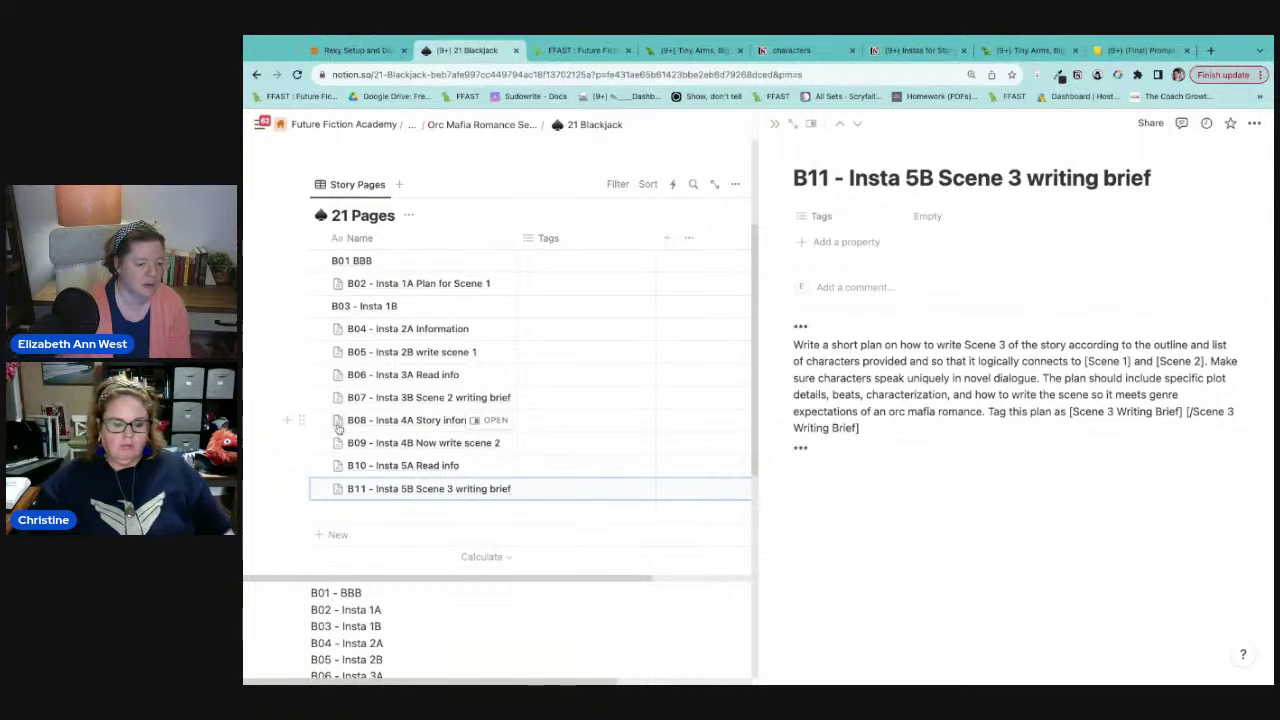
pyautogui.hotkey('ctrl', 'd')
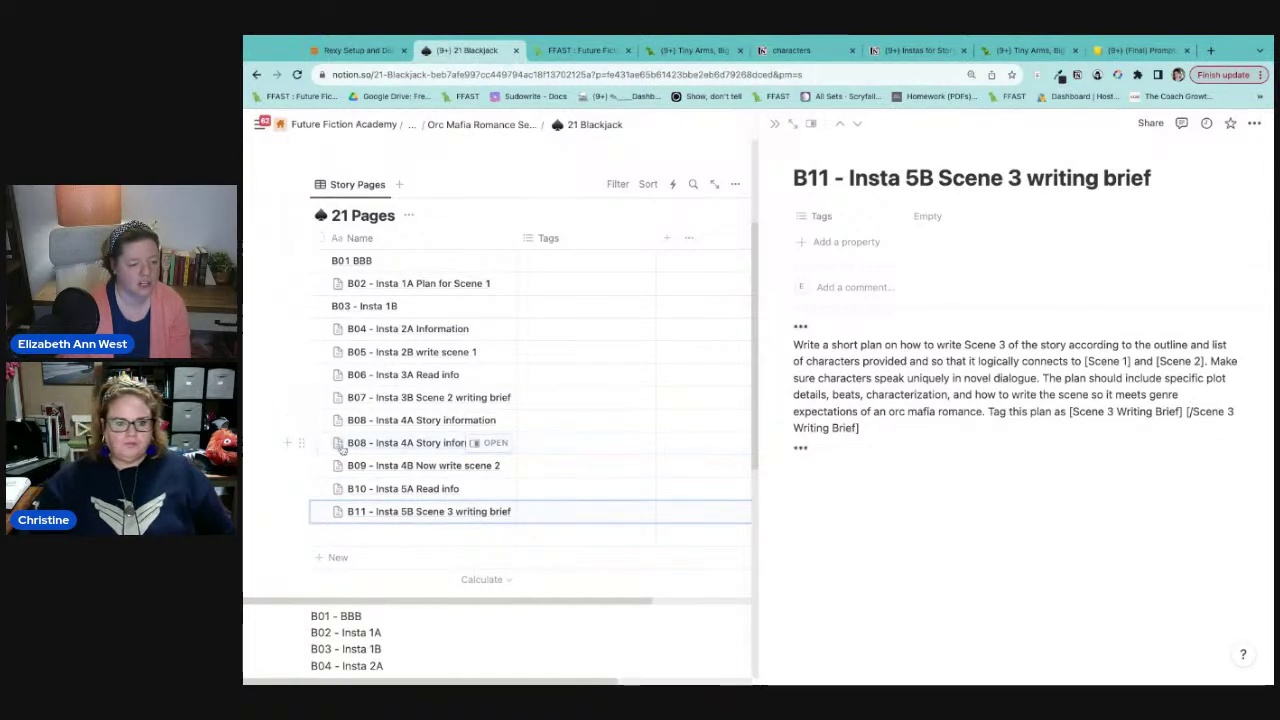
# Step: Move the duplicate "B08 - Insta 4A Story information" row to the end of the 21 Pages table, after B11
pyautogui.click(338, 443)
pyautogui.press('Escape')
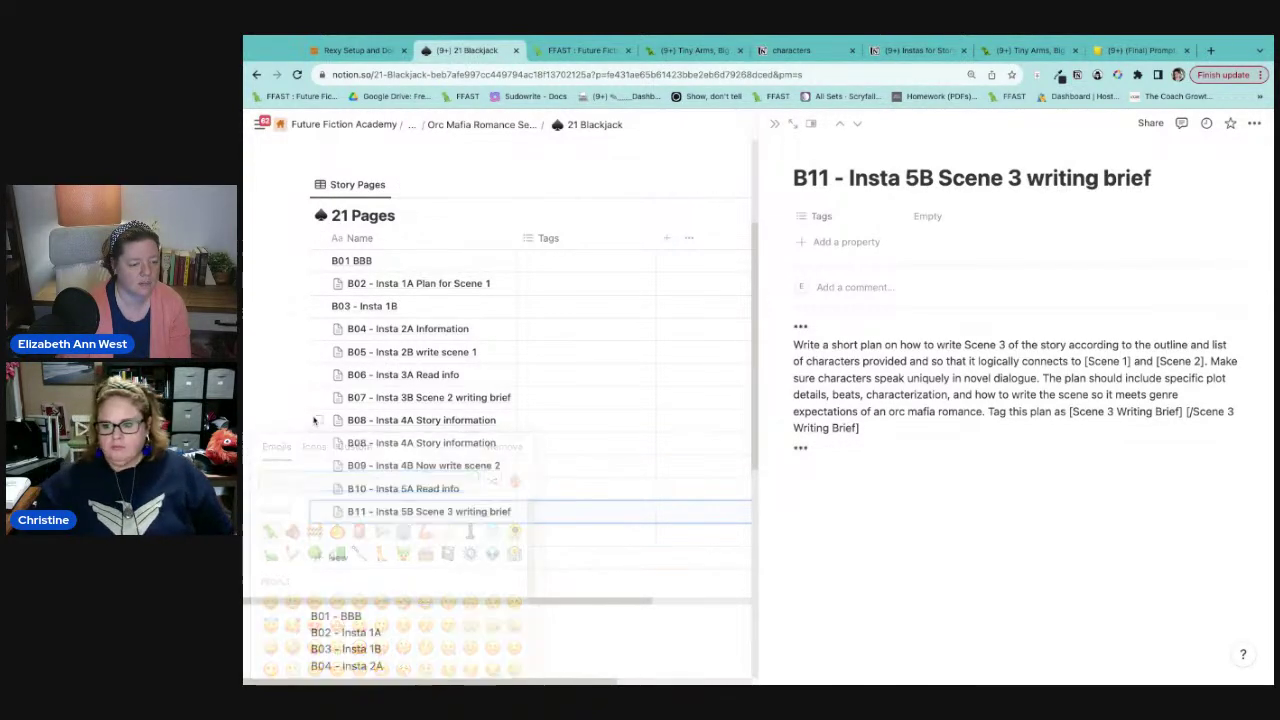
pyautogui.moveTo(302, 444); pyautogui.dragTo(314, 526)
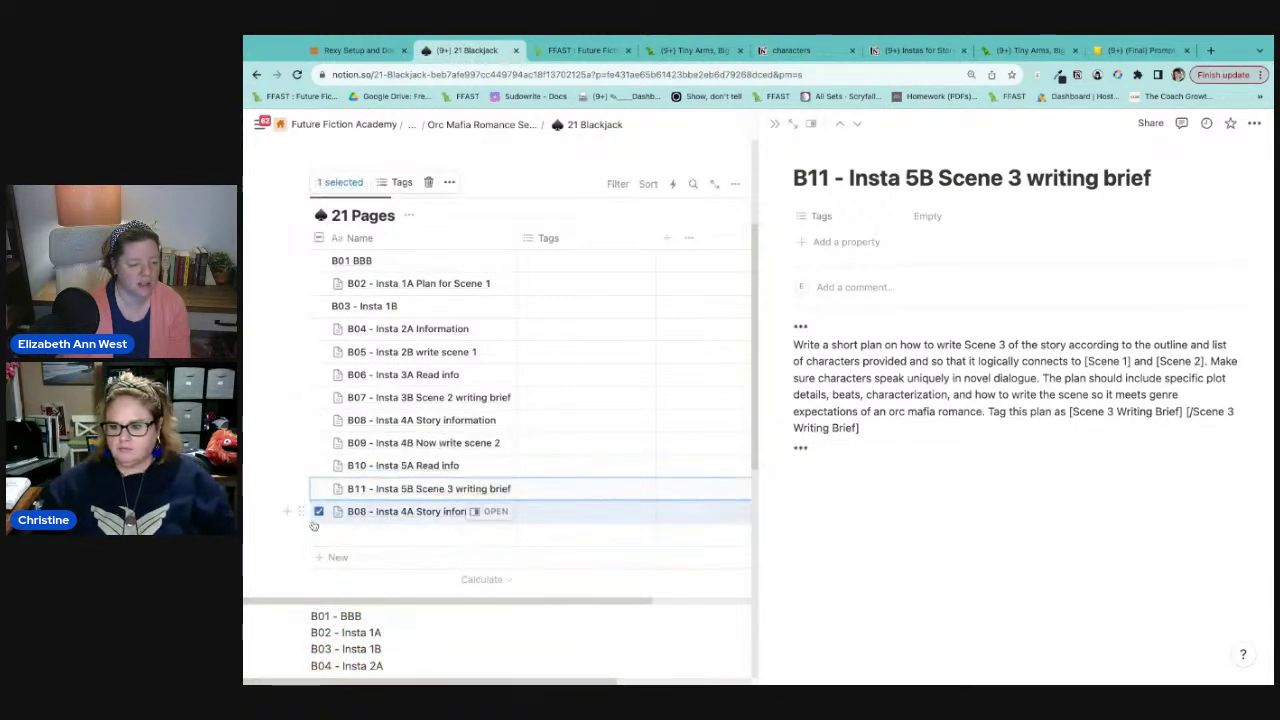
# Step: Open the moved duplicate page and renumber its title to "B12 - Insta 4A Story information"
pyautogui.click(388, 524)
pyautogui.click(410, 513)
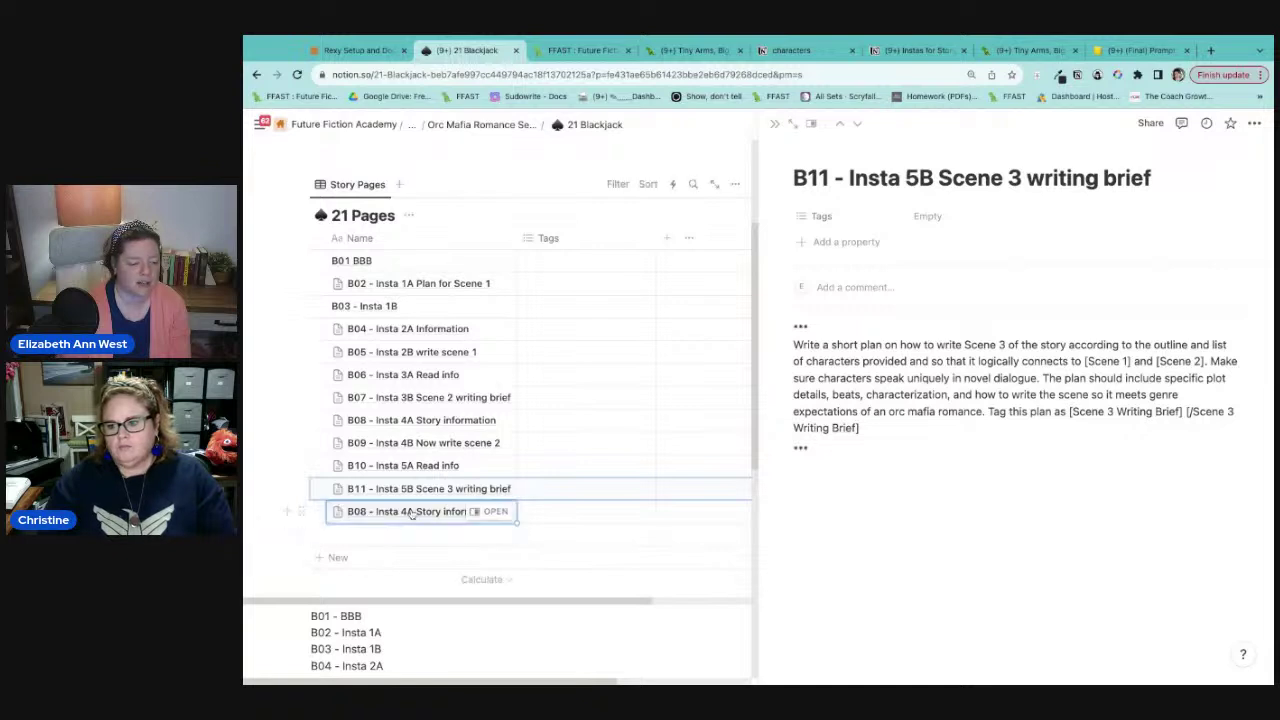
pyautogui.click(492, 511)
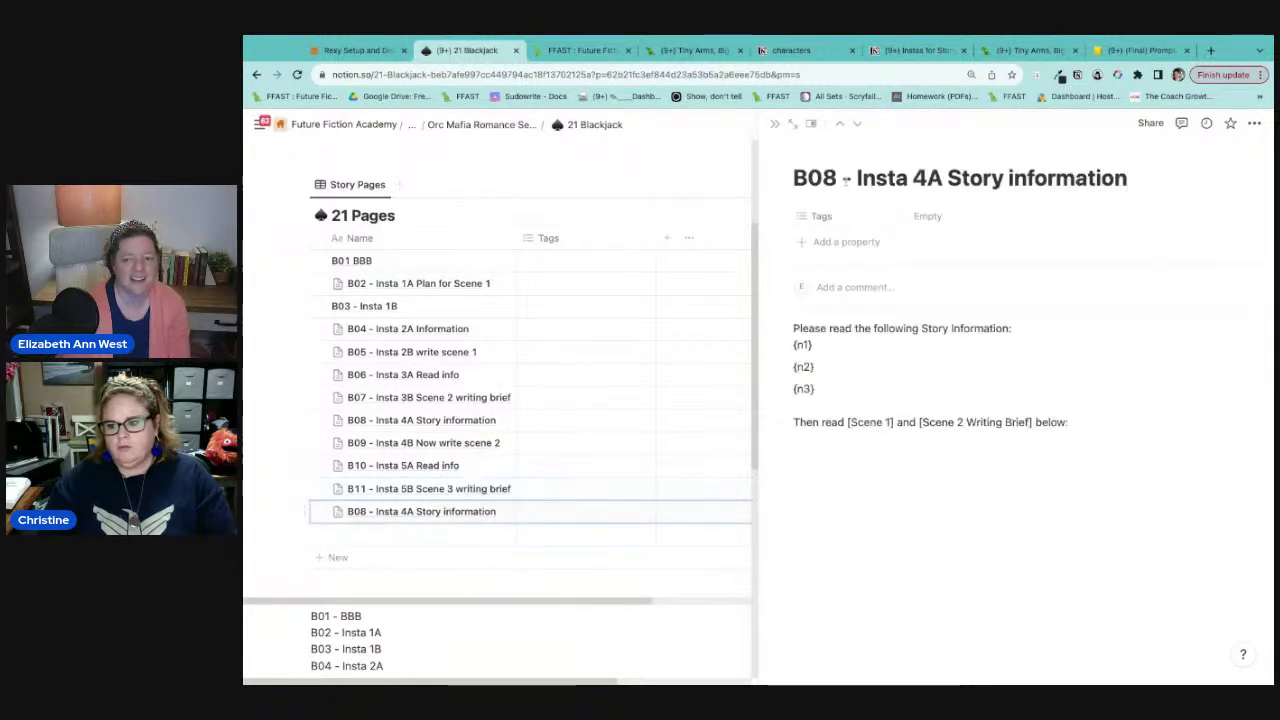
pyautogui.moveTo(838, 178); pyautogui.dragTo(808, 178)
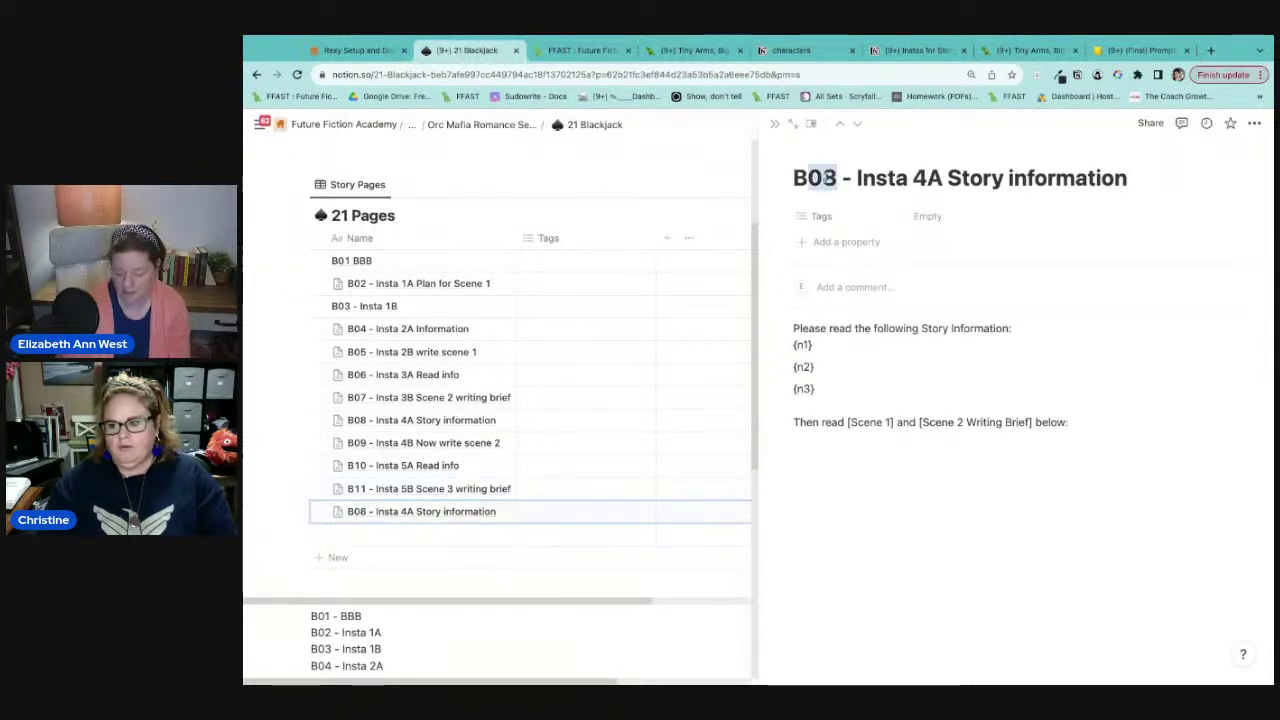
pyautogui.write('12')
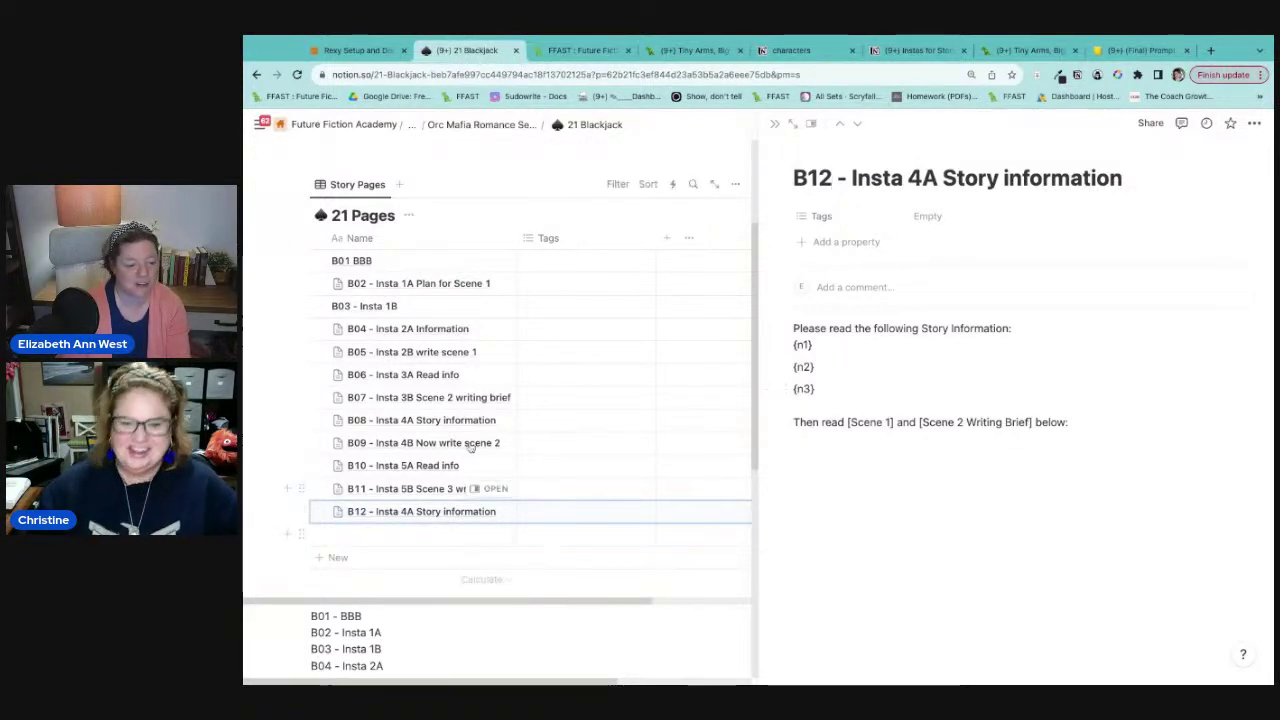
# Step: Review the prompt pages B05, B04, B07, B08, B10 and B11 to check their wording and scene references
pyautogui.click(508, 355)
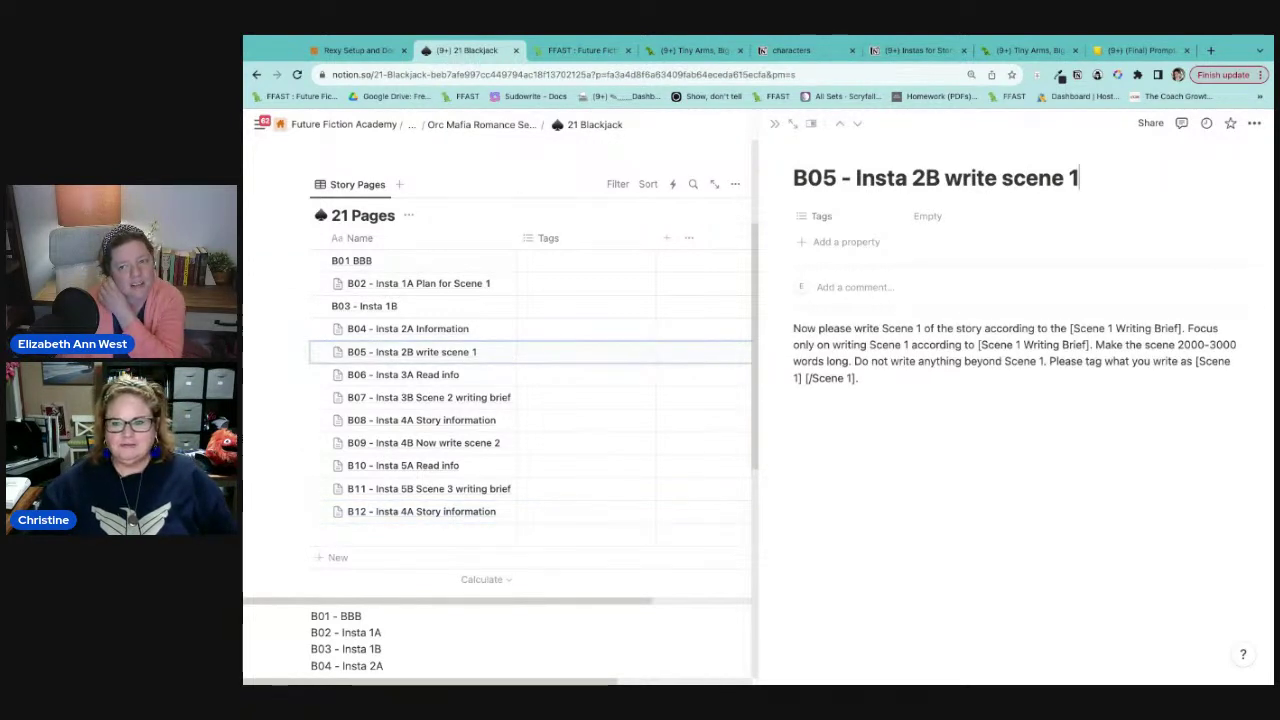
pyautogui.click(503, 330)
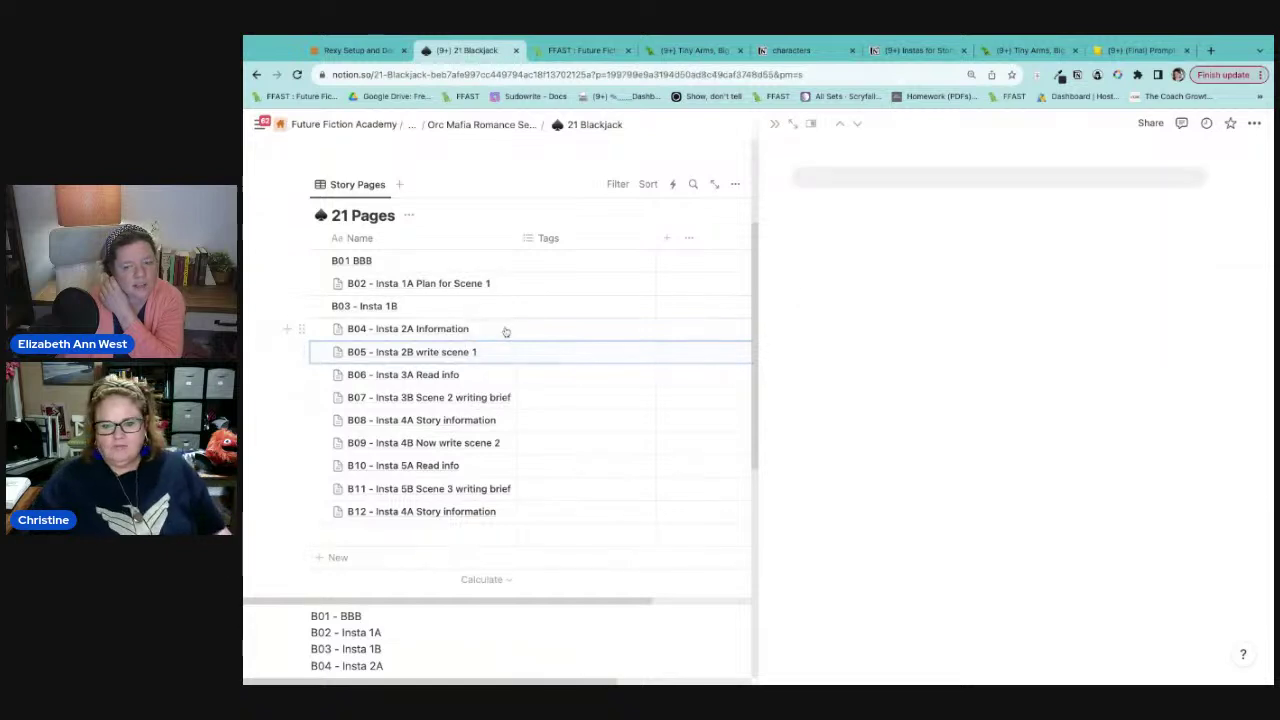
pyautogui.click(500, 400)
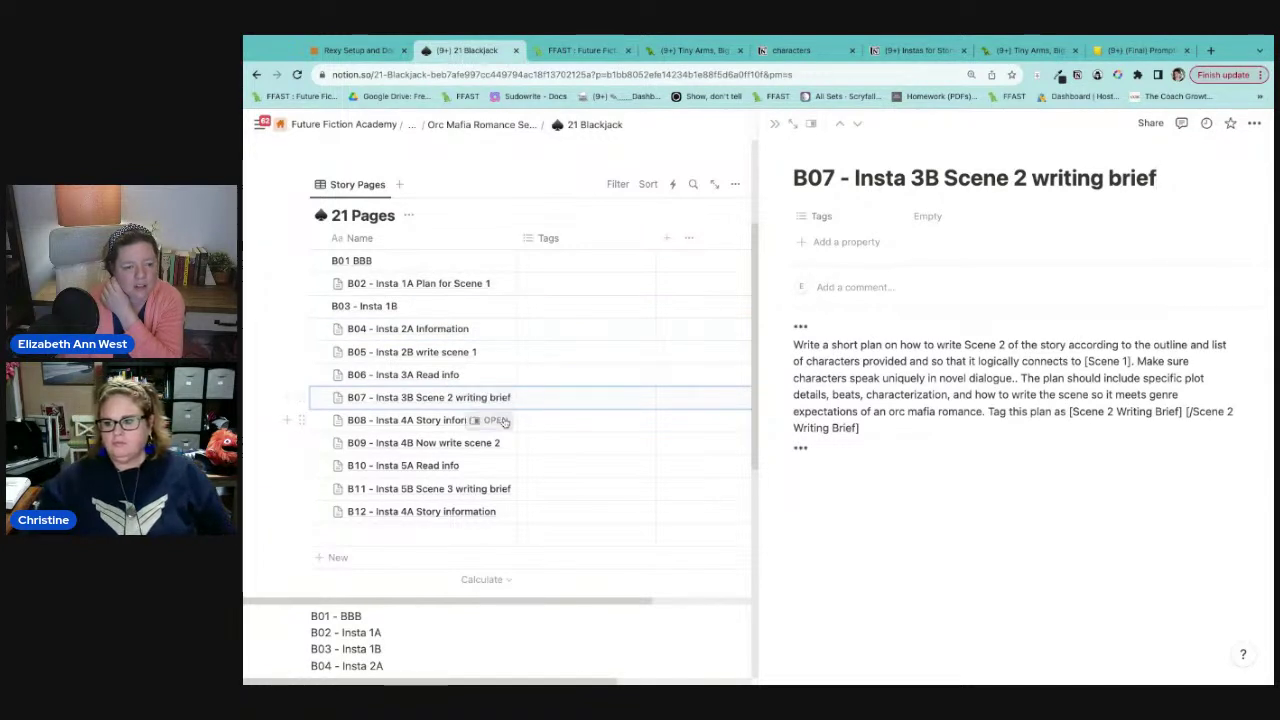
pyautogui.click(505, 422)
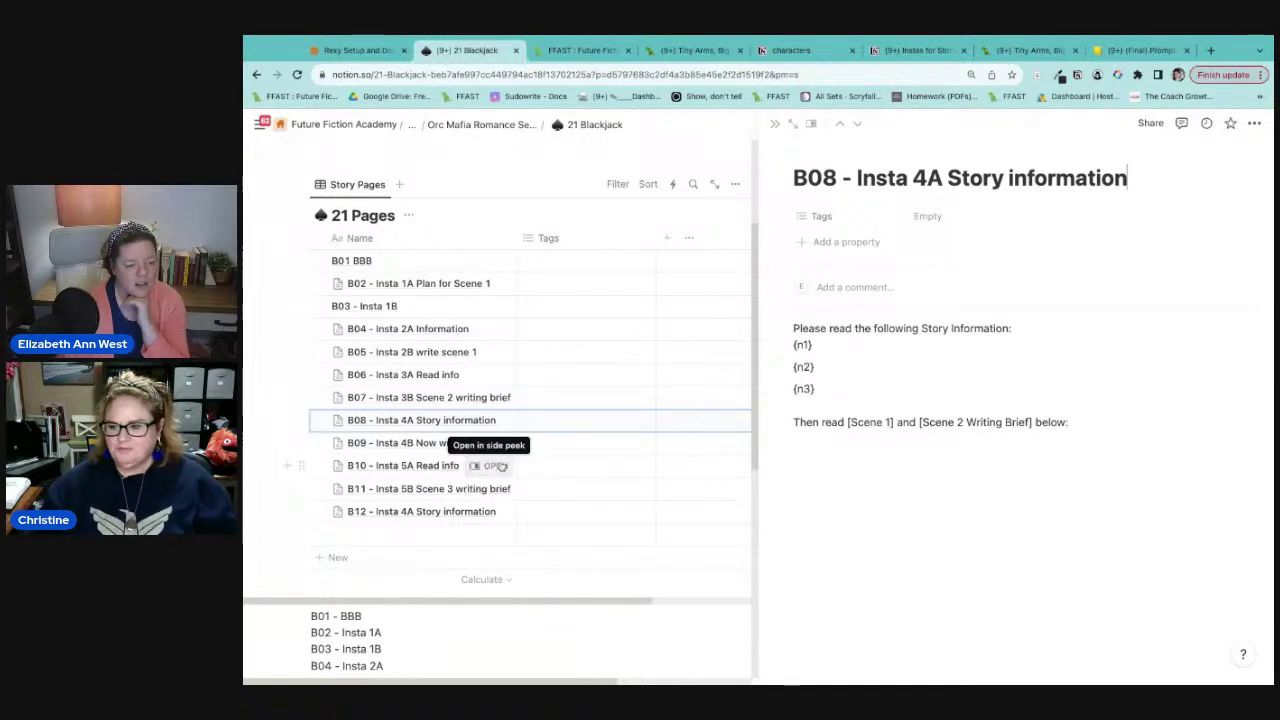
pyautogui.click(500, 466)
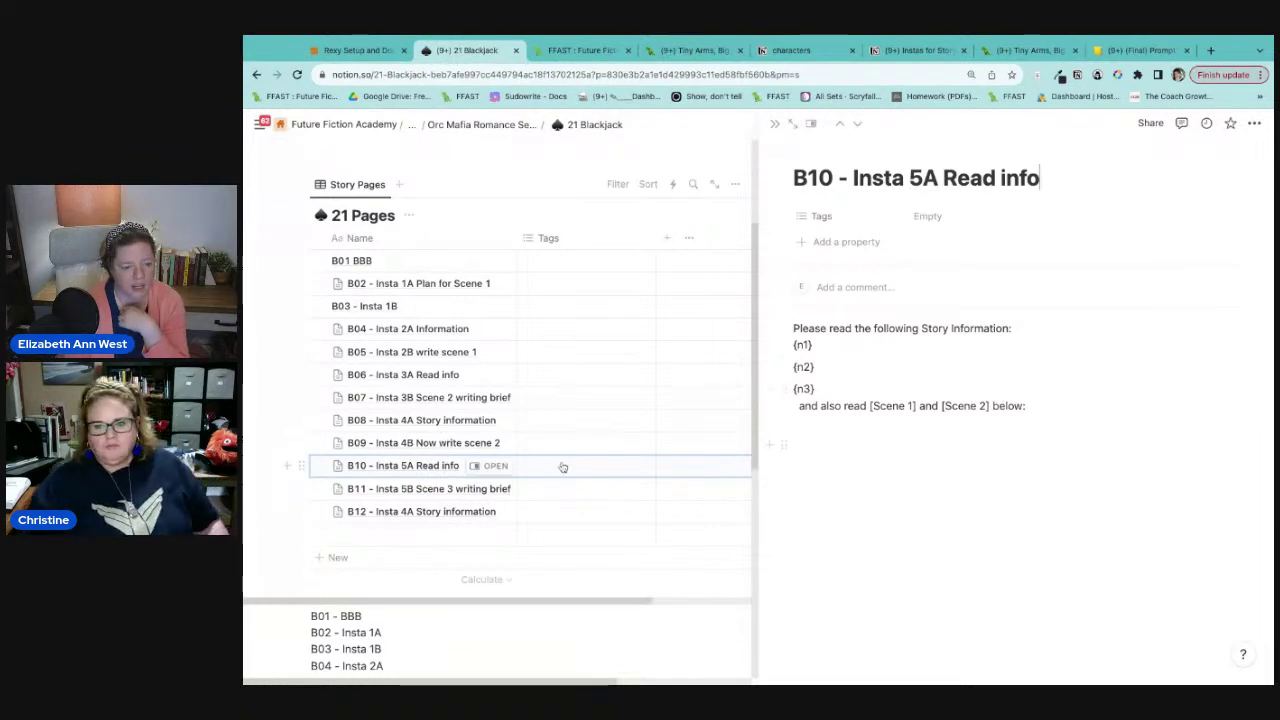
pyautogui.click(497, 489)
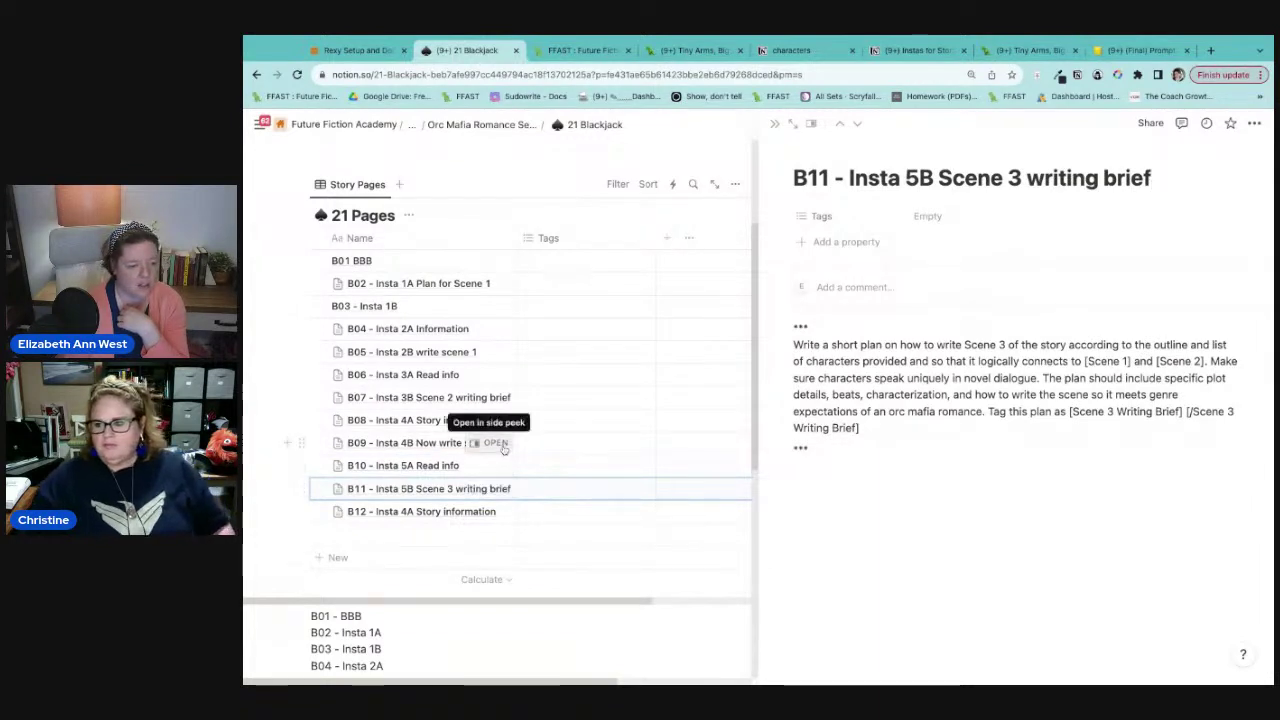
# Step: Edit the reading instruction on page B12 to "Then read [Scene 1] [Scene 2] and [Scene 3 Writing Brief] below:"
pyautogui.click(494, 511)
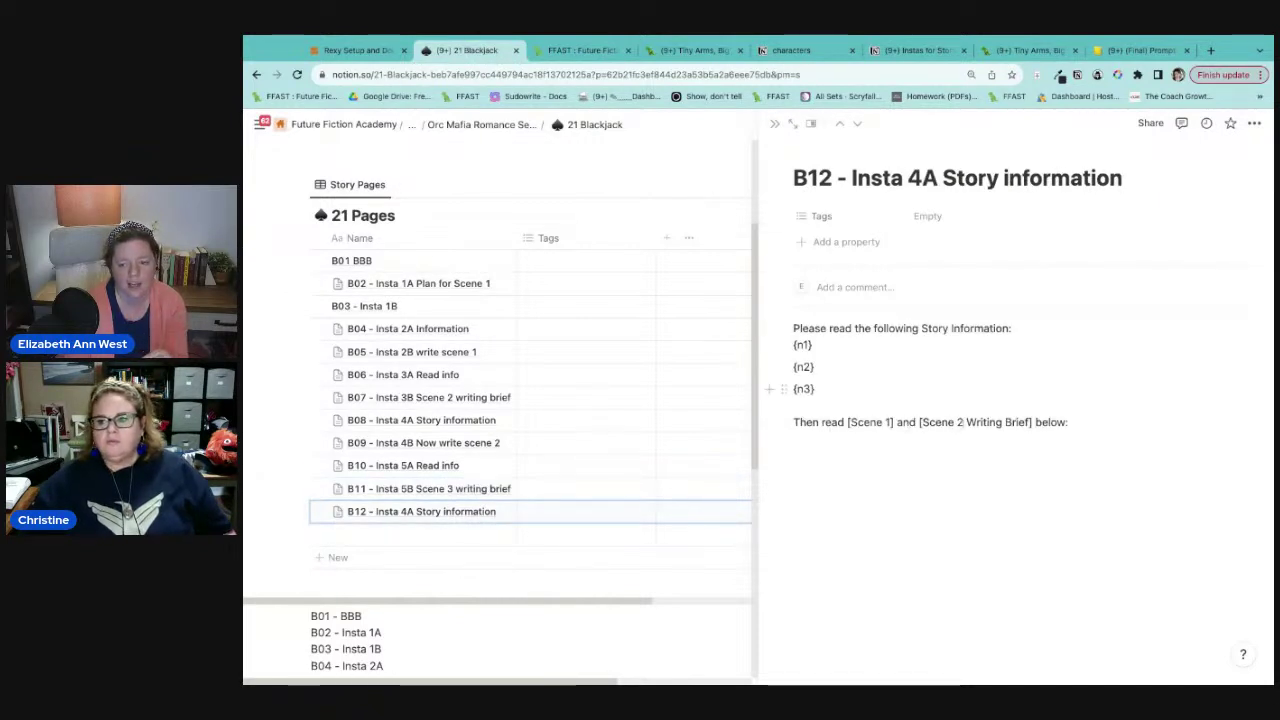
pyautogui.write('3')
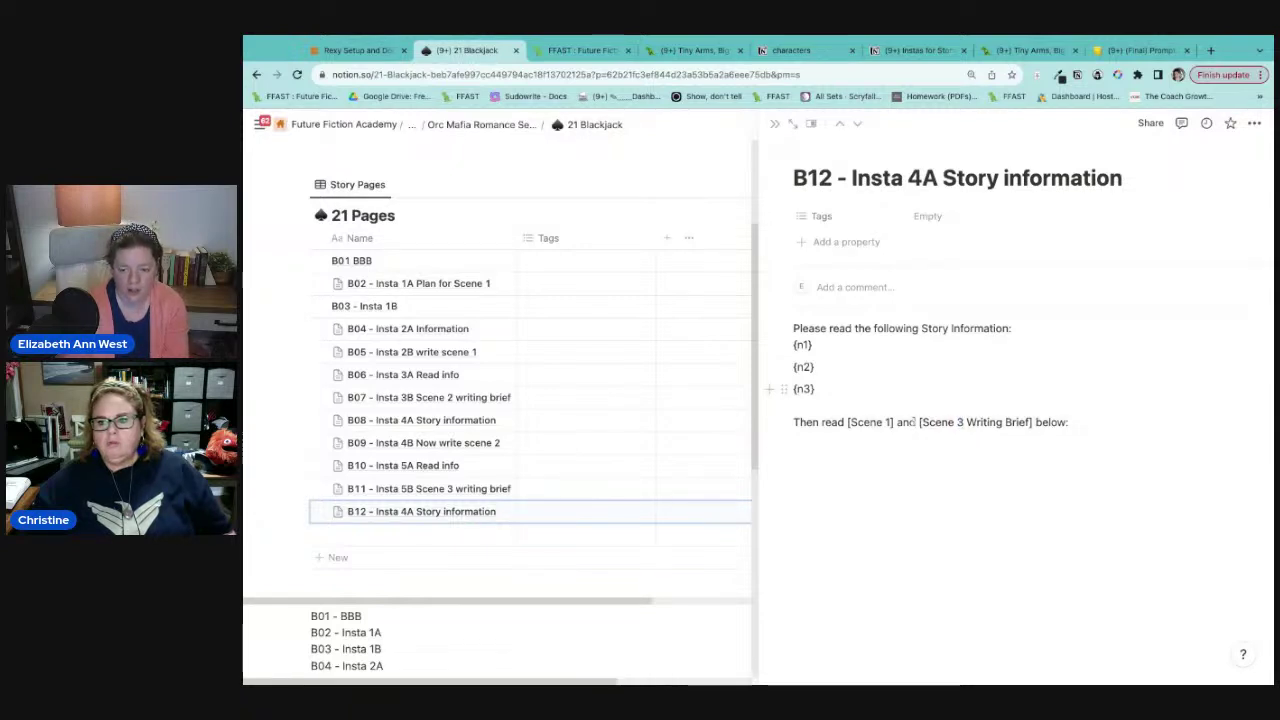
pyautogui.write(' [S')
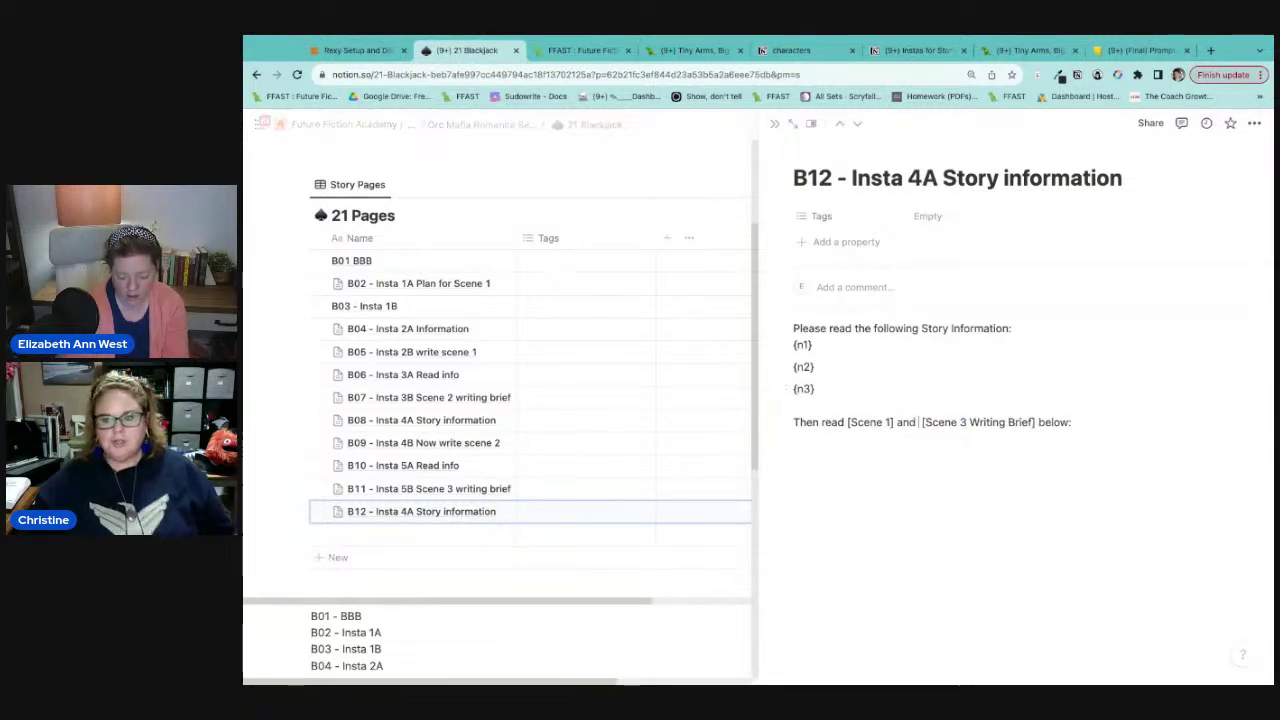
pyautogui.write('cene')
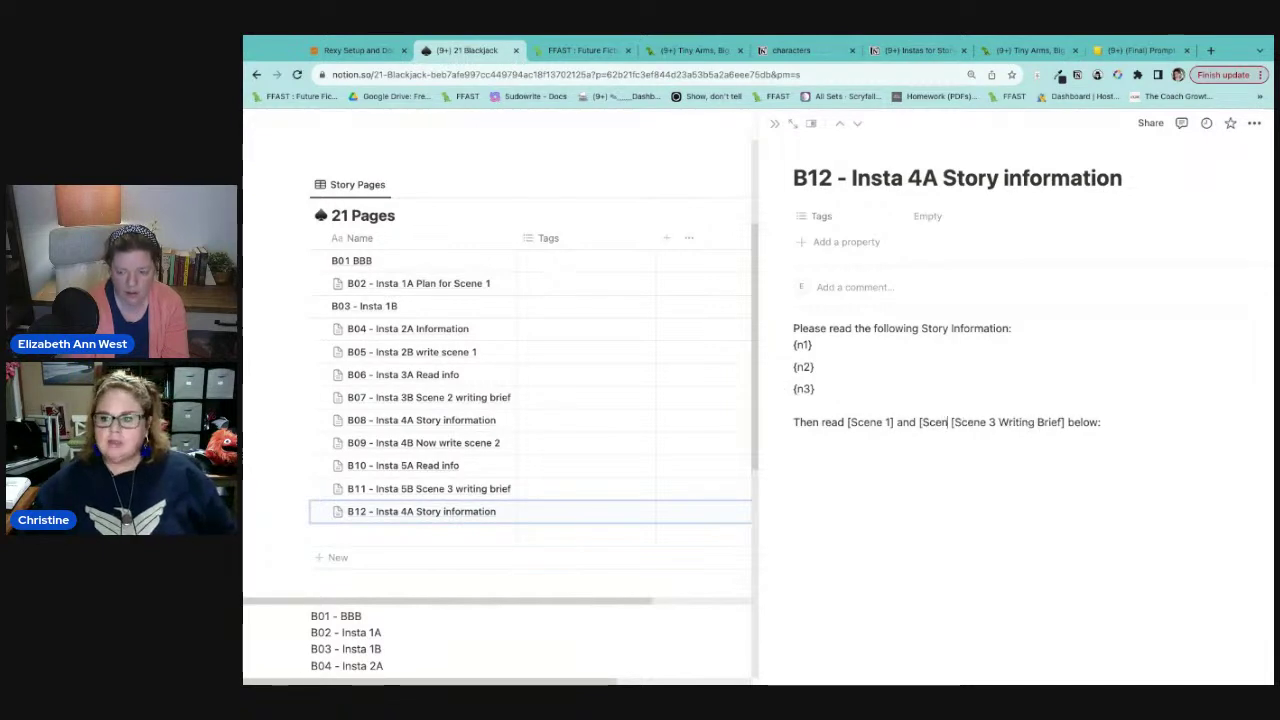
pyautogui.write(' 2')
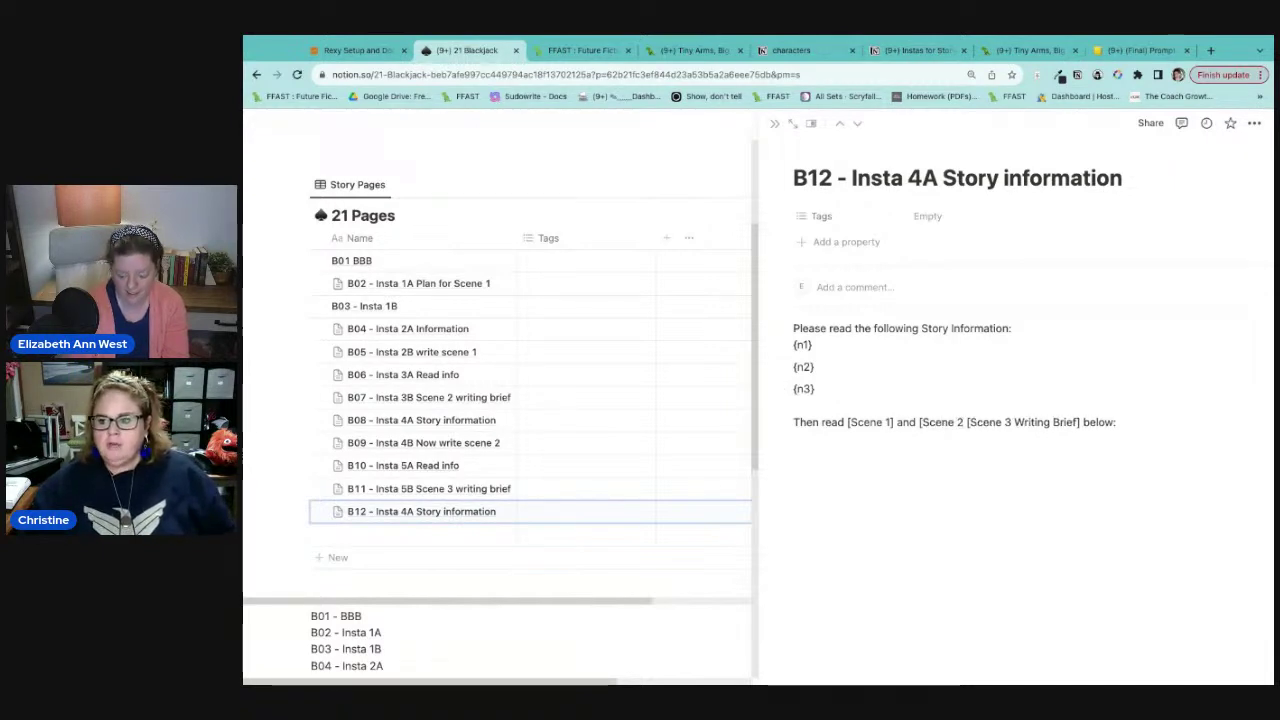
pyautogui.write('] and')
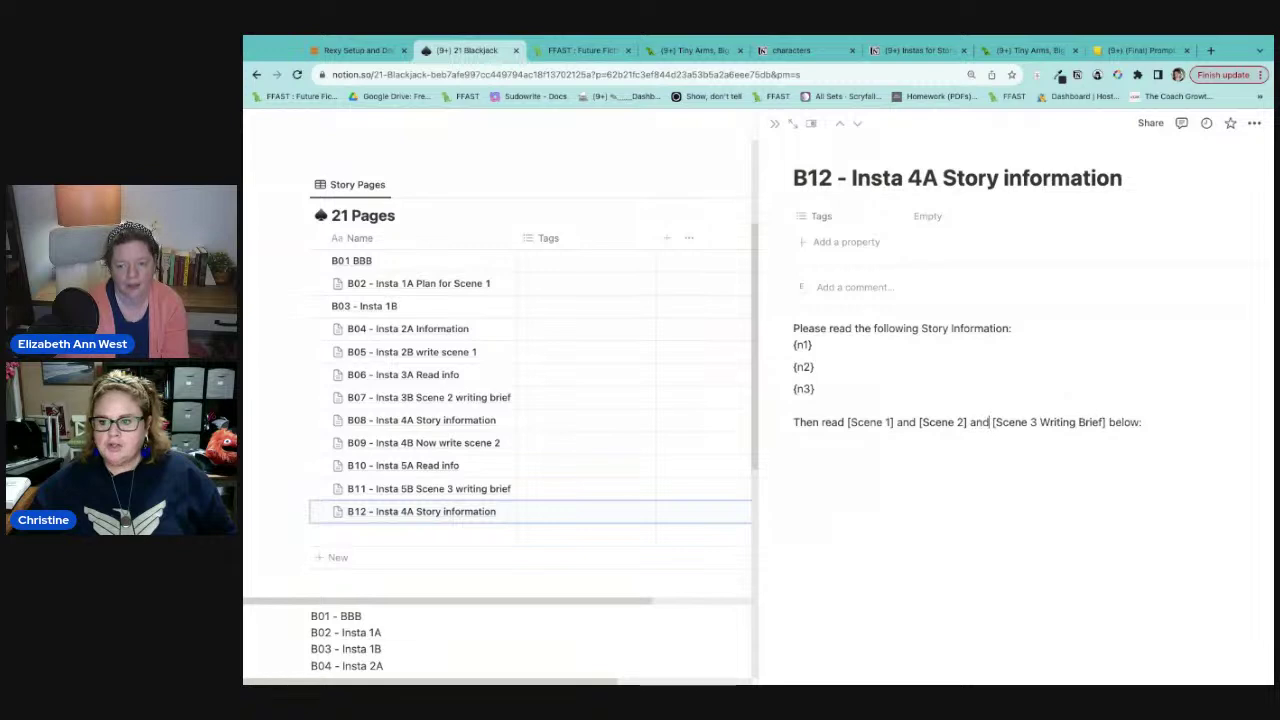
pyautogui.moveTo(919, 423); pyautogui.dragTo(897, 422)
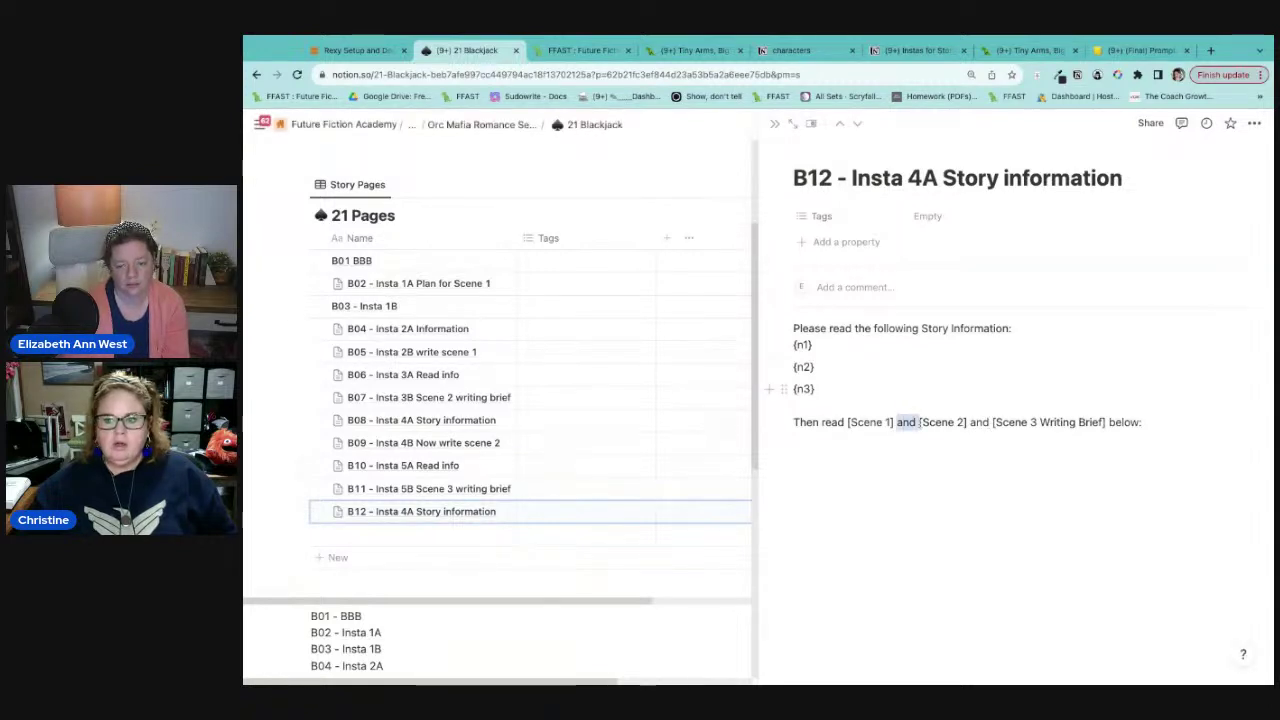
pyautogui.press('BackSpace')
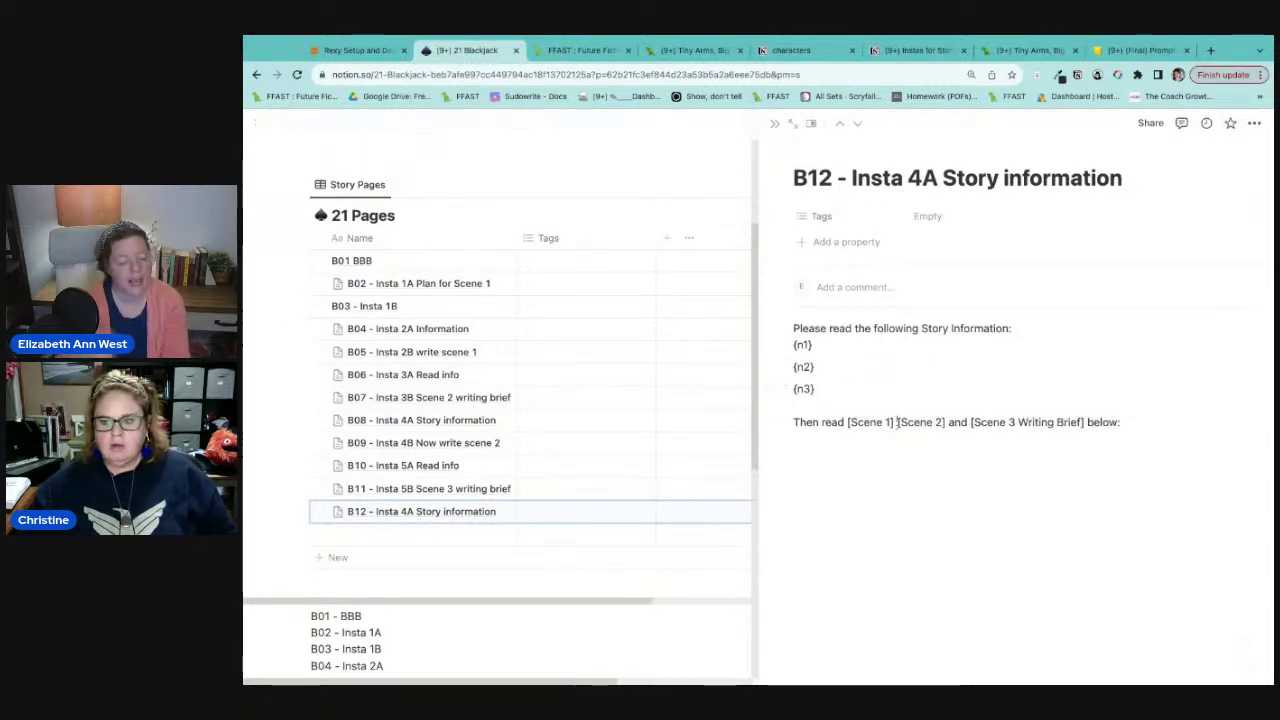
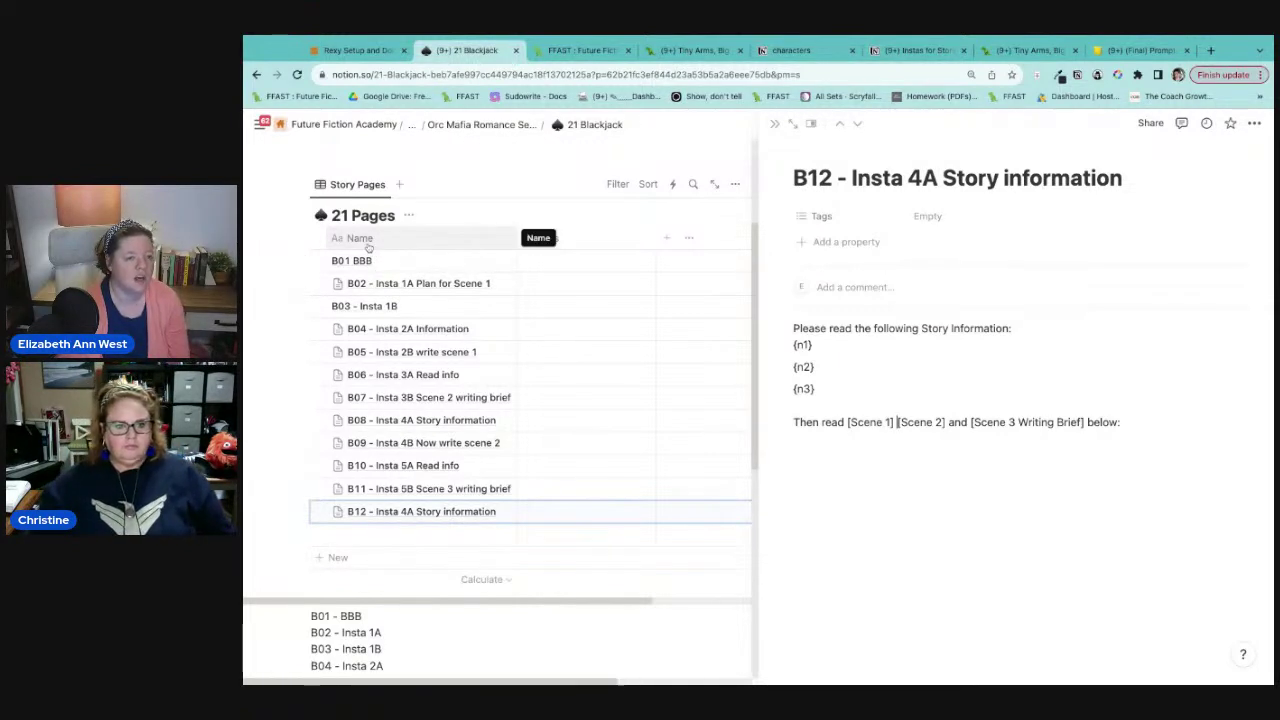
# Step: Close the B12 page and open the 21 Blackjack page of the Blank Series project to view its default pages
pyautogui.click(368, 246)
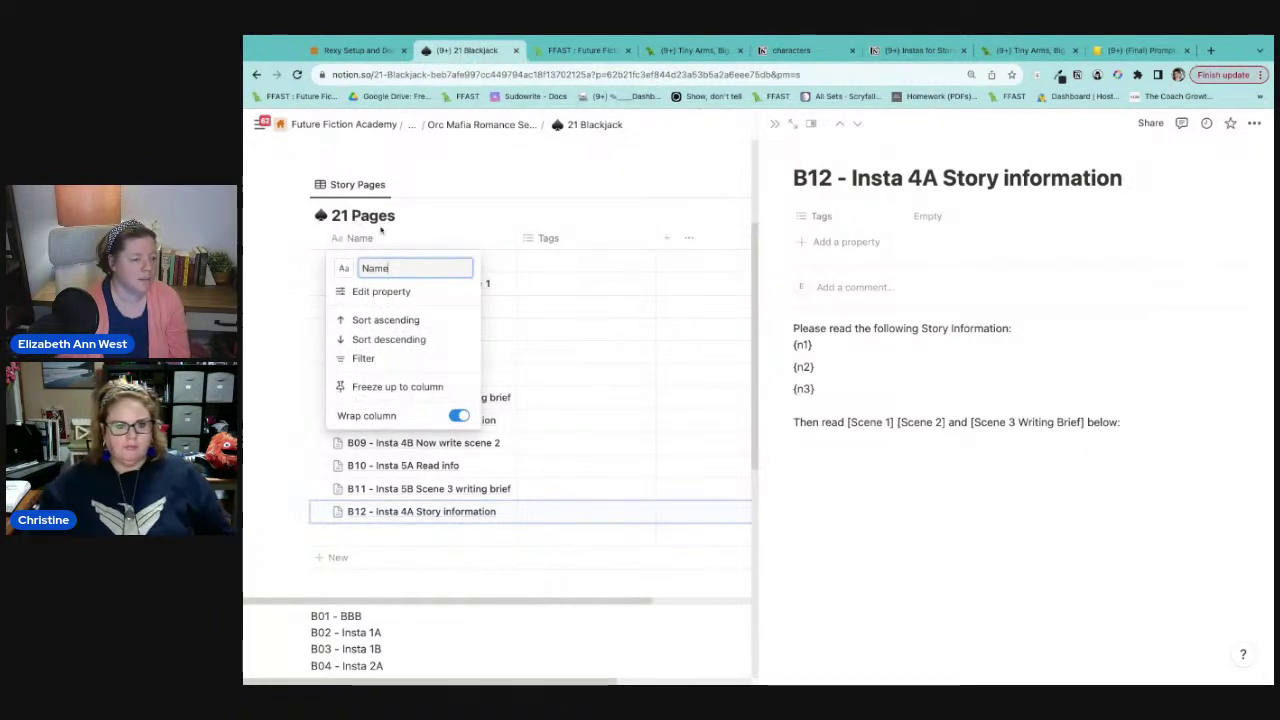
pyautogui.press('Escape')
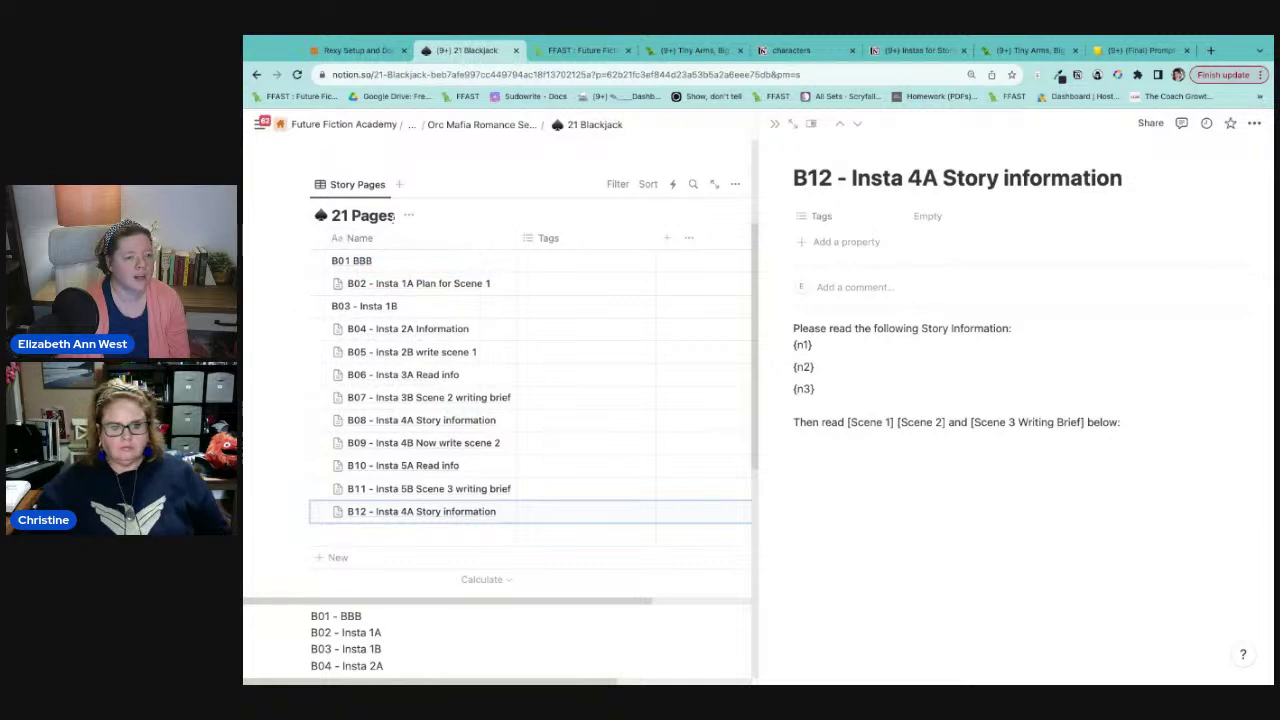
pyautogui.press('Escape')
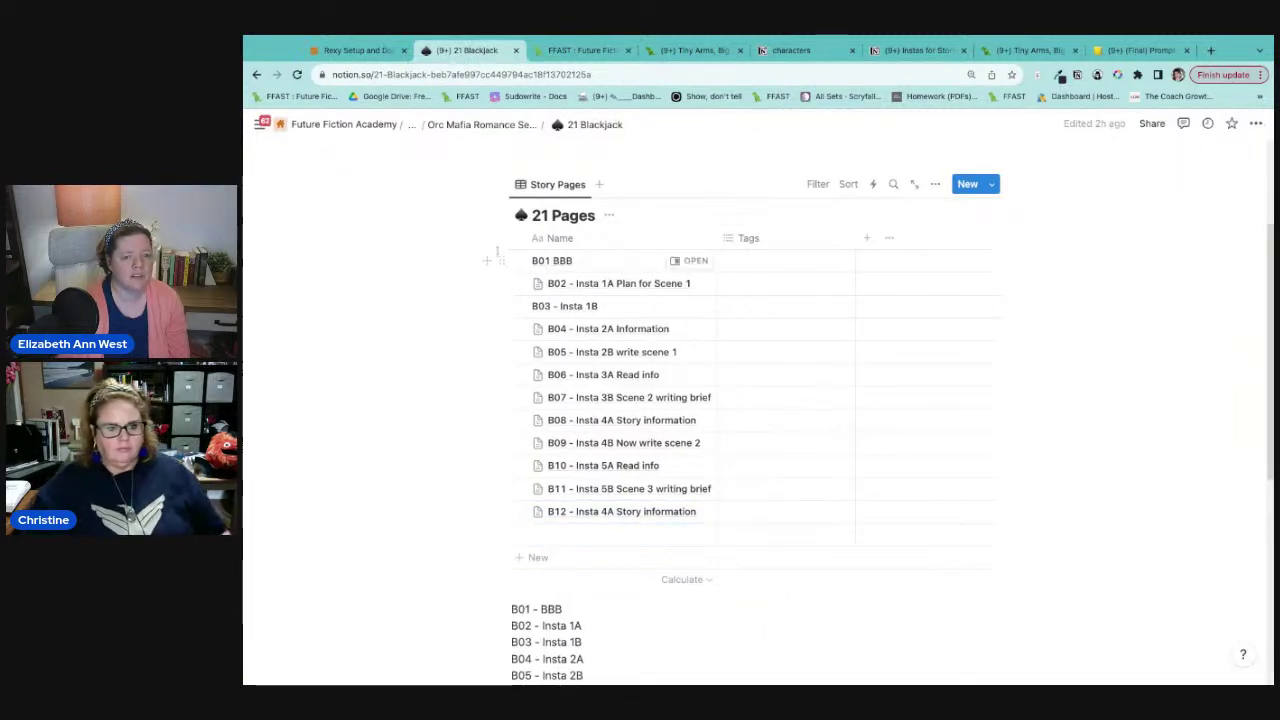
pyautogui.click(482, 124)
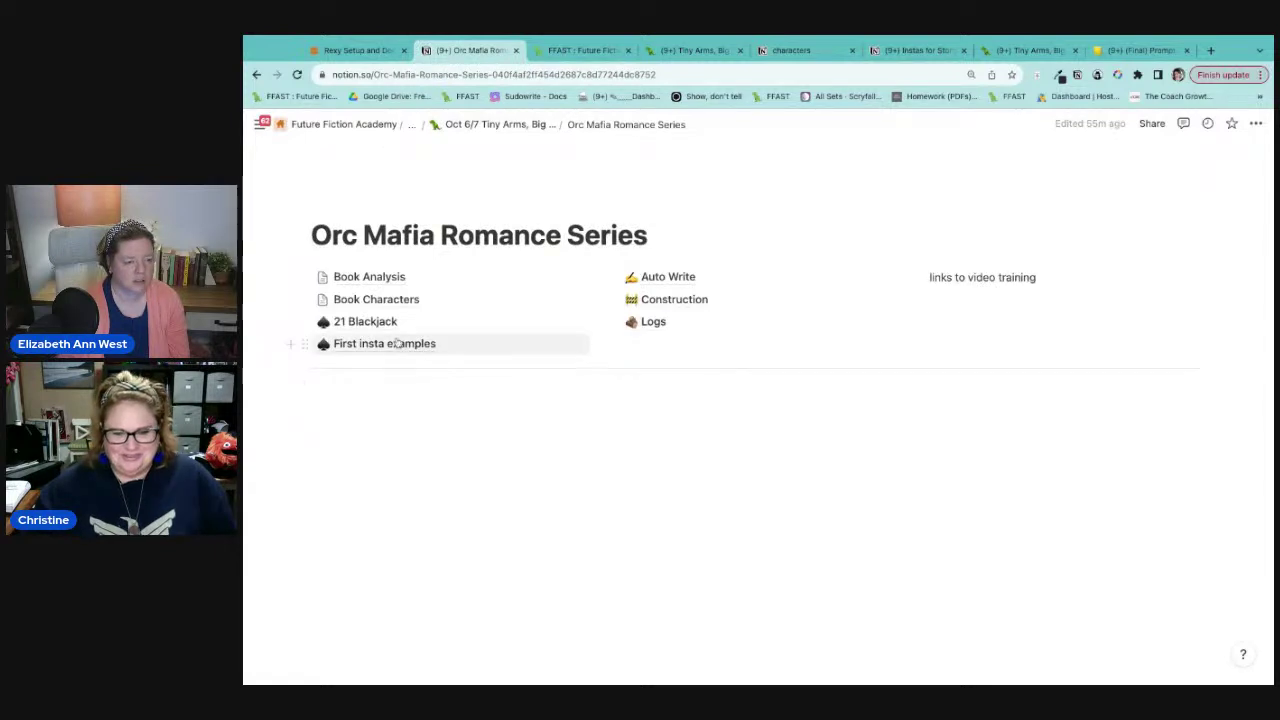
pyautogui.click(490, 125)
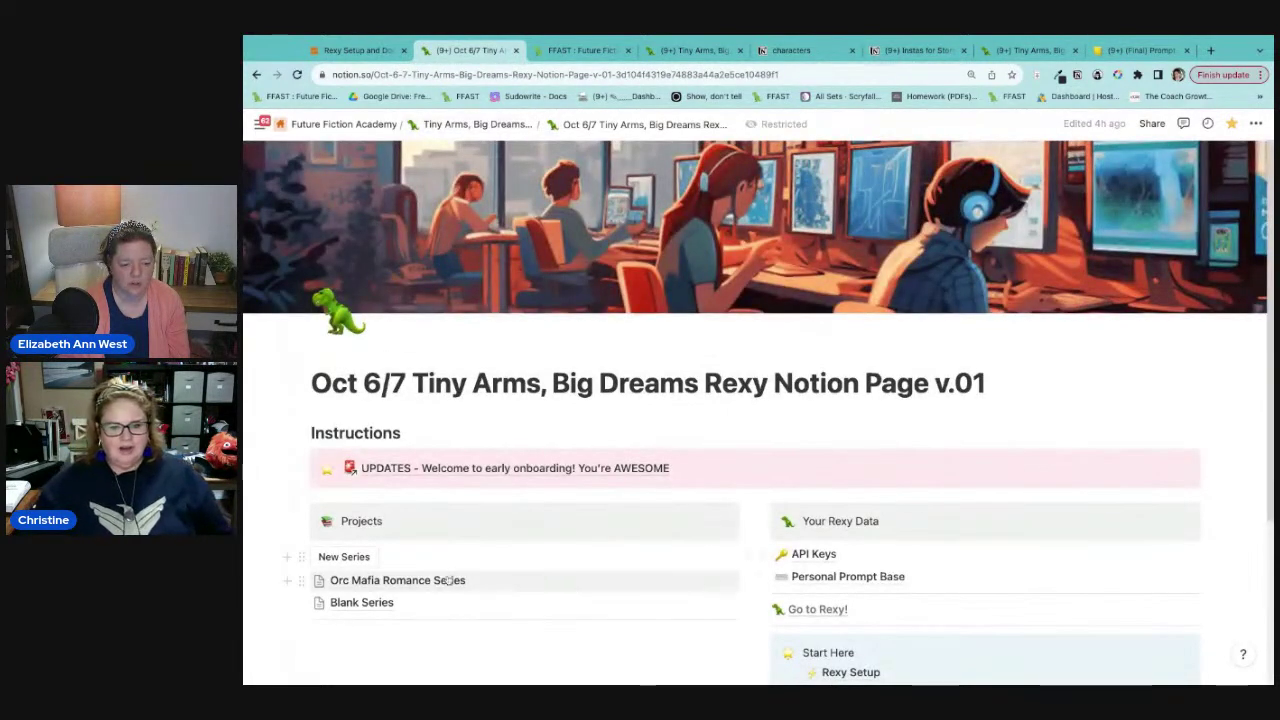
pyautogui.click(372, 602)
pyautogui.click(366, 326)
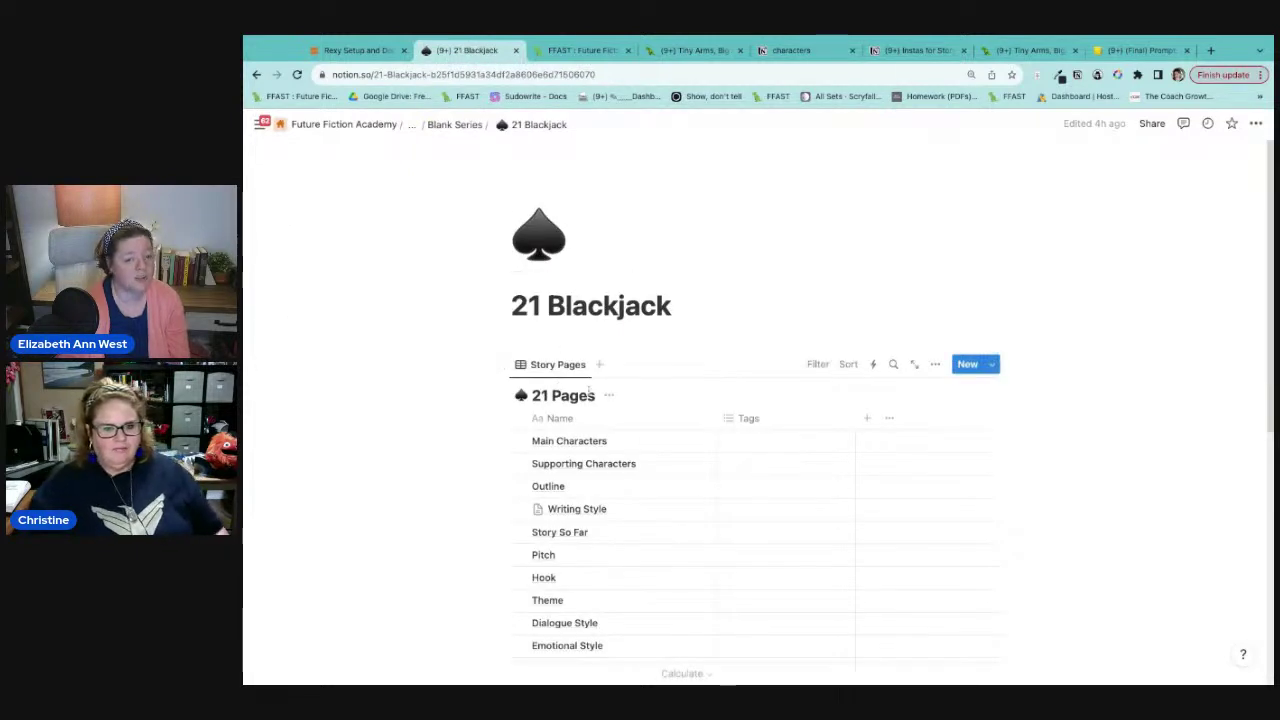
# Step: Return to the 21 Blackjack page of the Orc Mafia Romance Series project
pyautogui.click(455, 124)
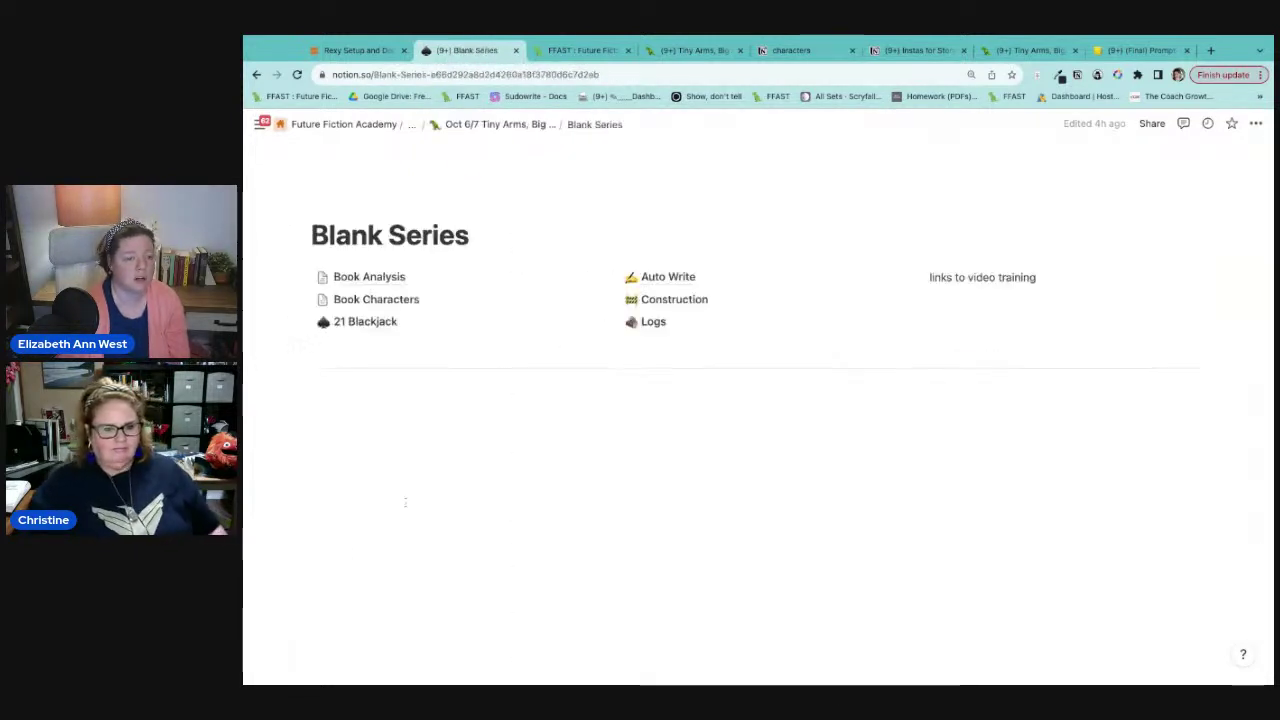
pyautogui.click(480, 124)
pyautogui.click(380, 578)
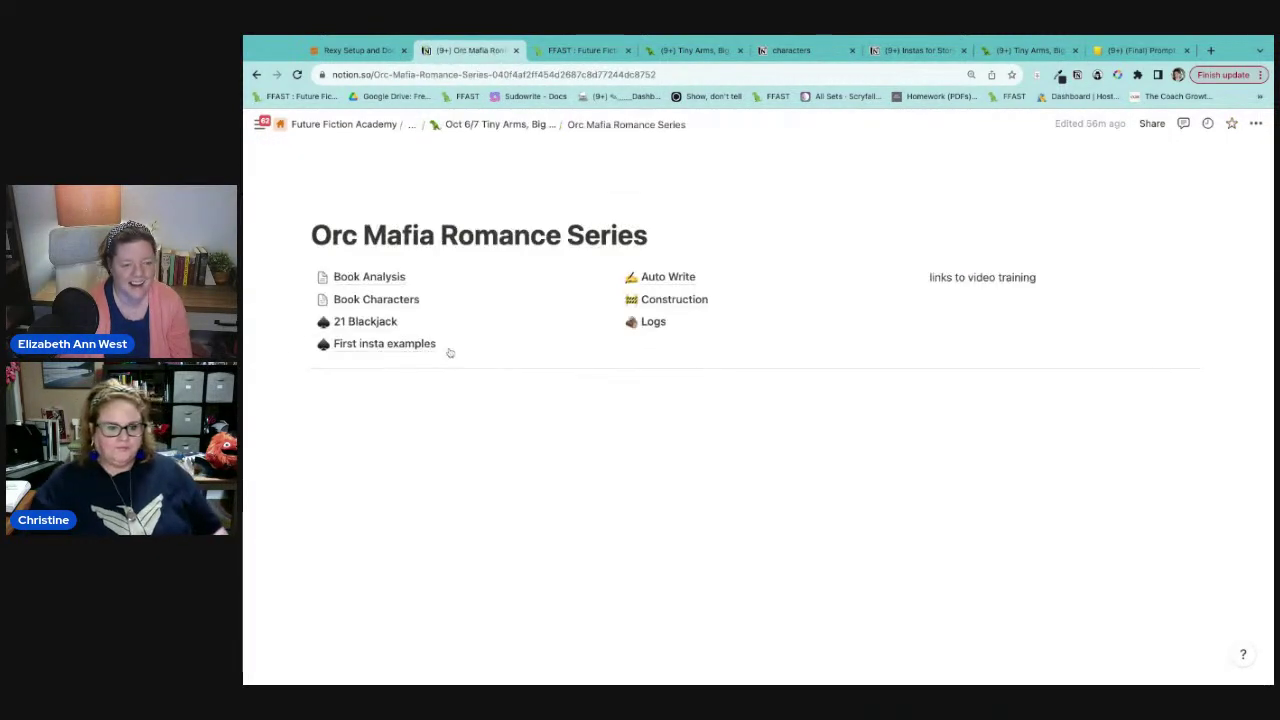
pyautogui.click(406, 323)
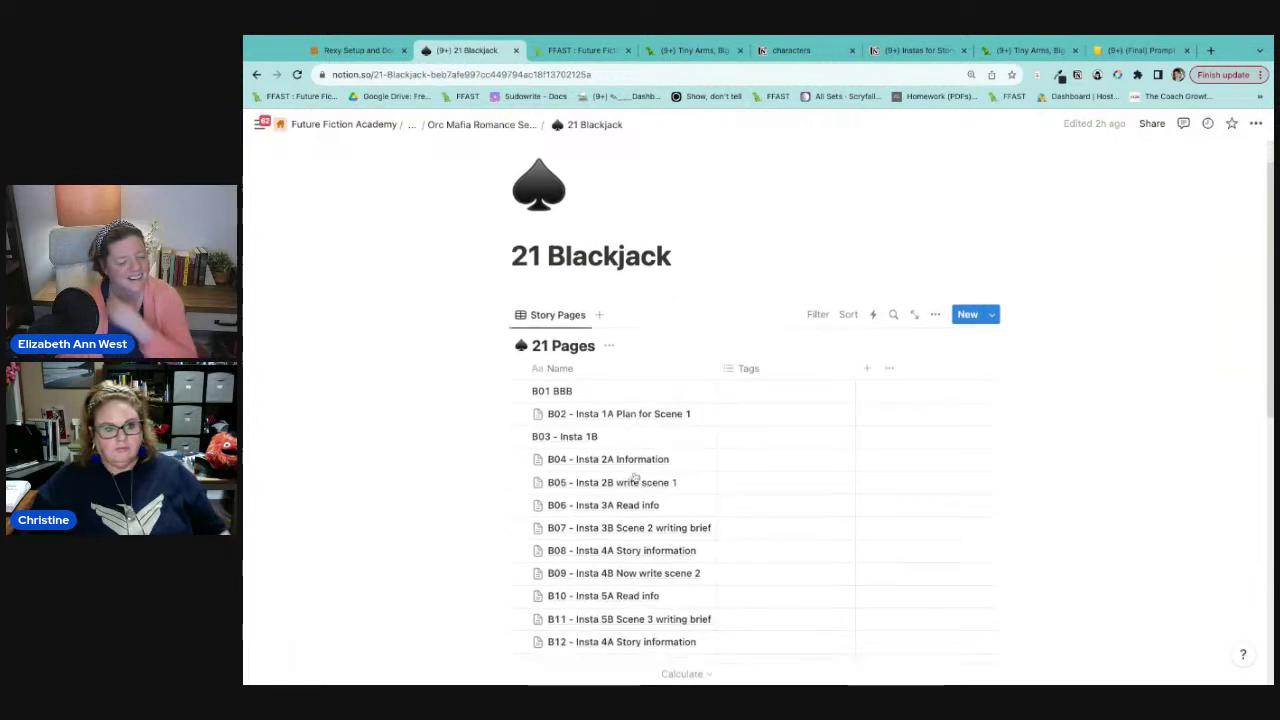
# Step: Check the B11 and B12 pages, and duplicate the "B09 - Insta 4B Now write scene 2" row in the table
pyautogui.scroll(-2, 634, 478)
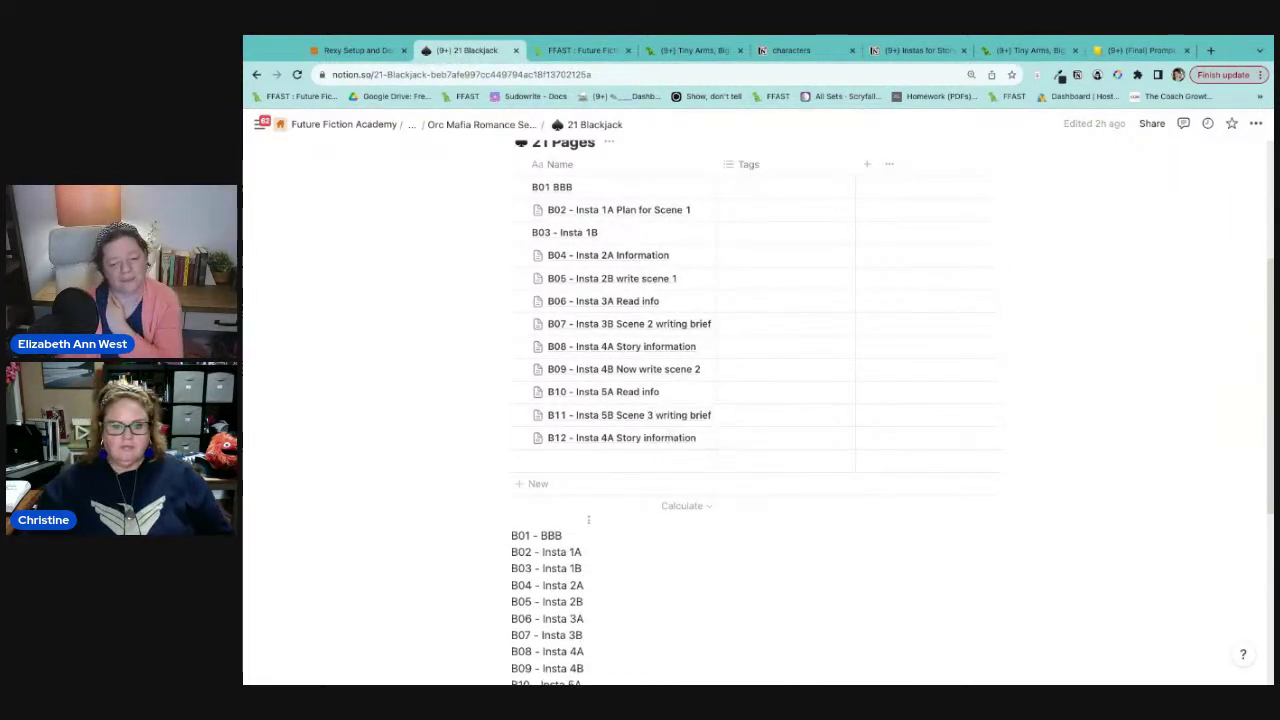
pyautogui.click(697, 415)
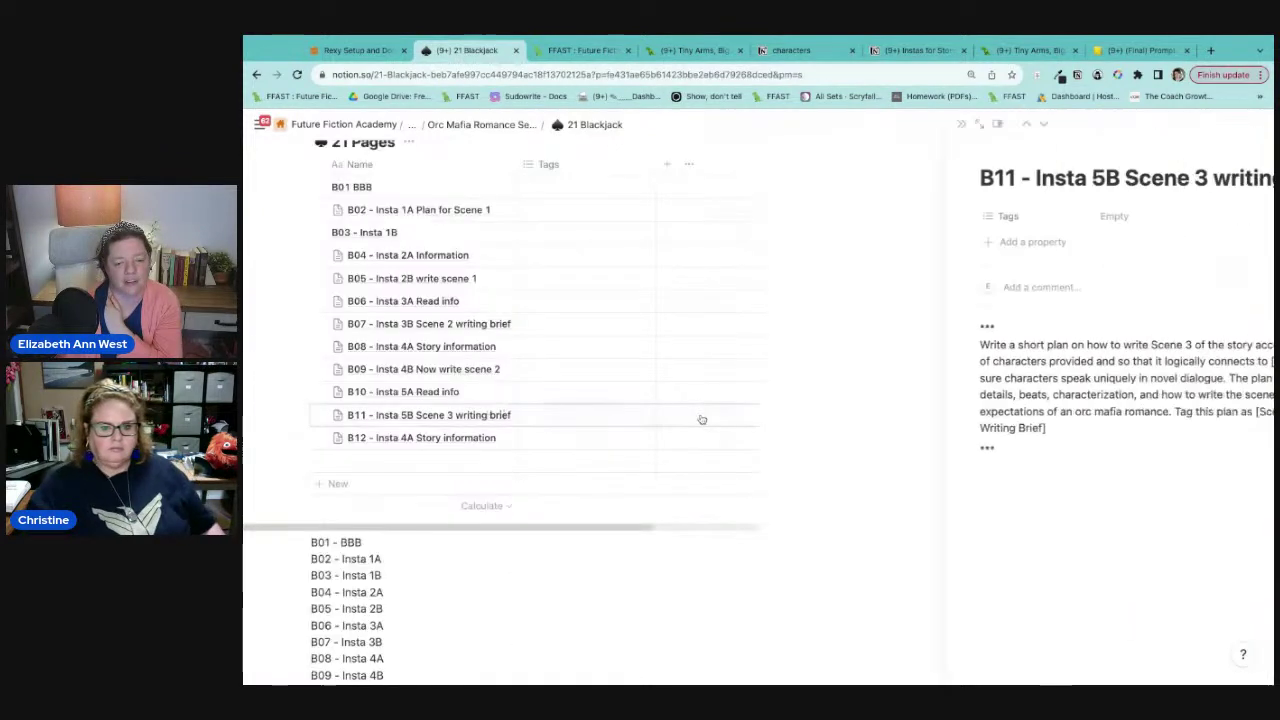
pyautogui.click(500, 439)
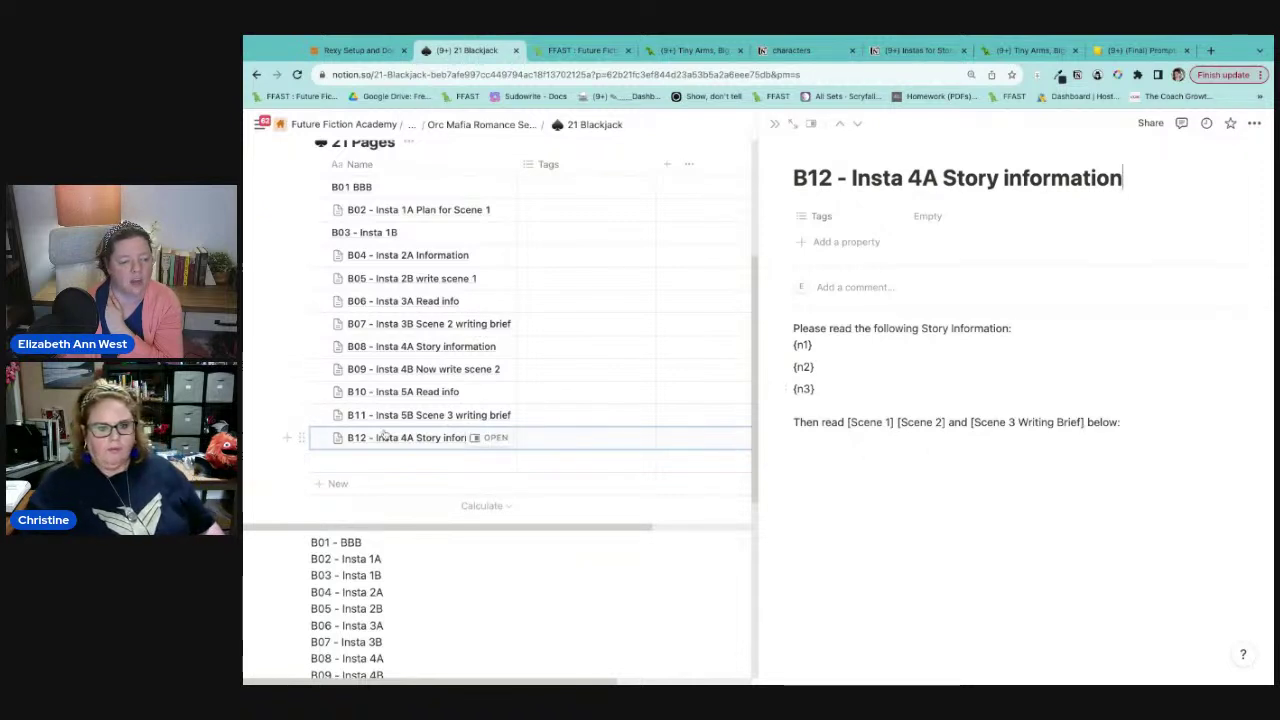
pyautogui.click(305, 369)
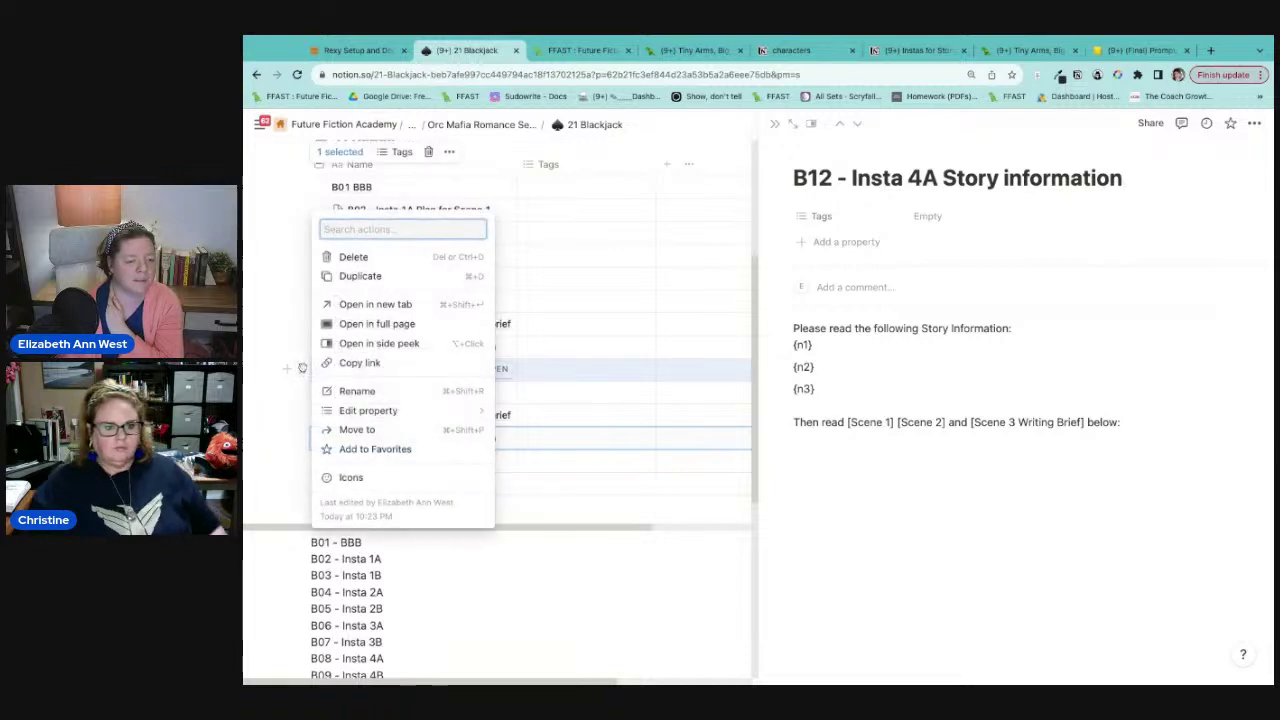
pyautogui.click(349, 279)
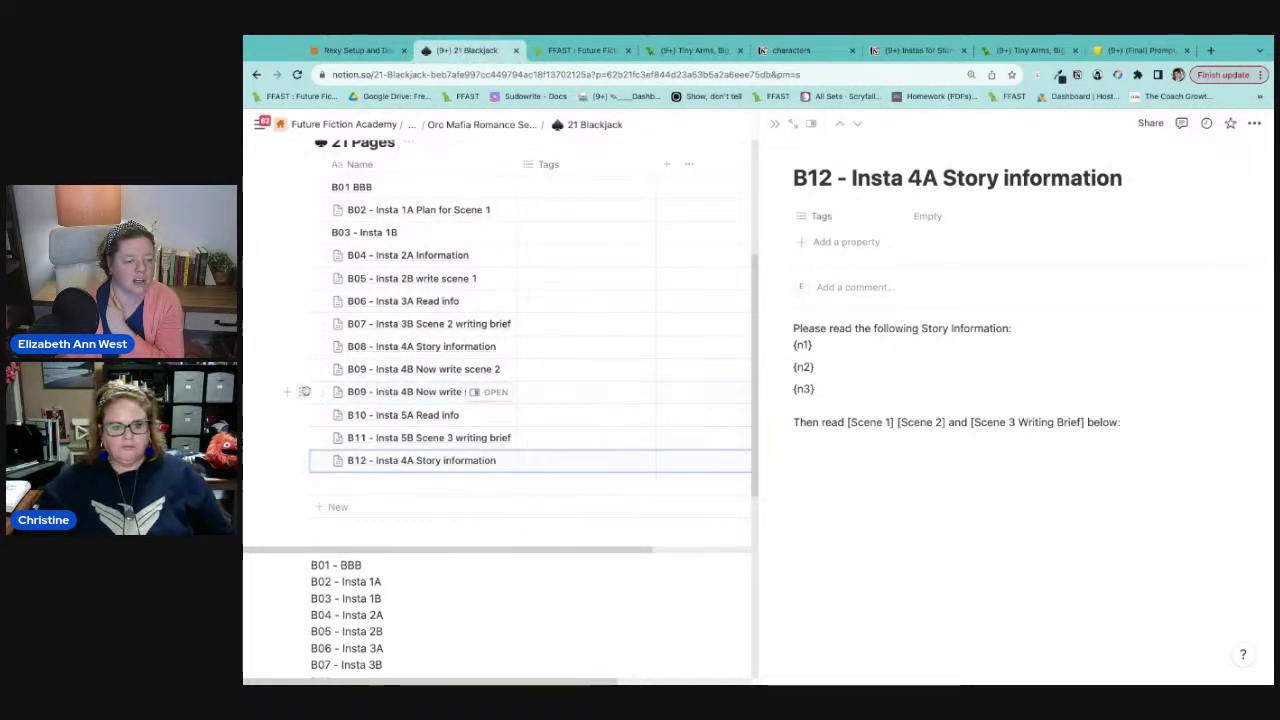
# Step: Move the duplicated "B09 - Insta 4B Now write scene 2" row to the end of the table and renumber it B13
pyautogui.click(301, 391)
pyautogui.moveTo(301, 391); pyautogui.dragTo(345, 466)
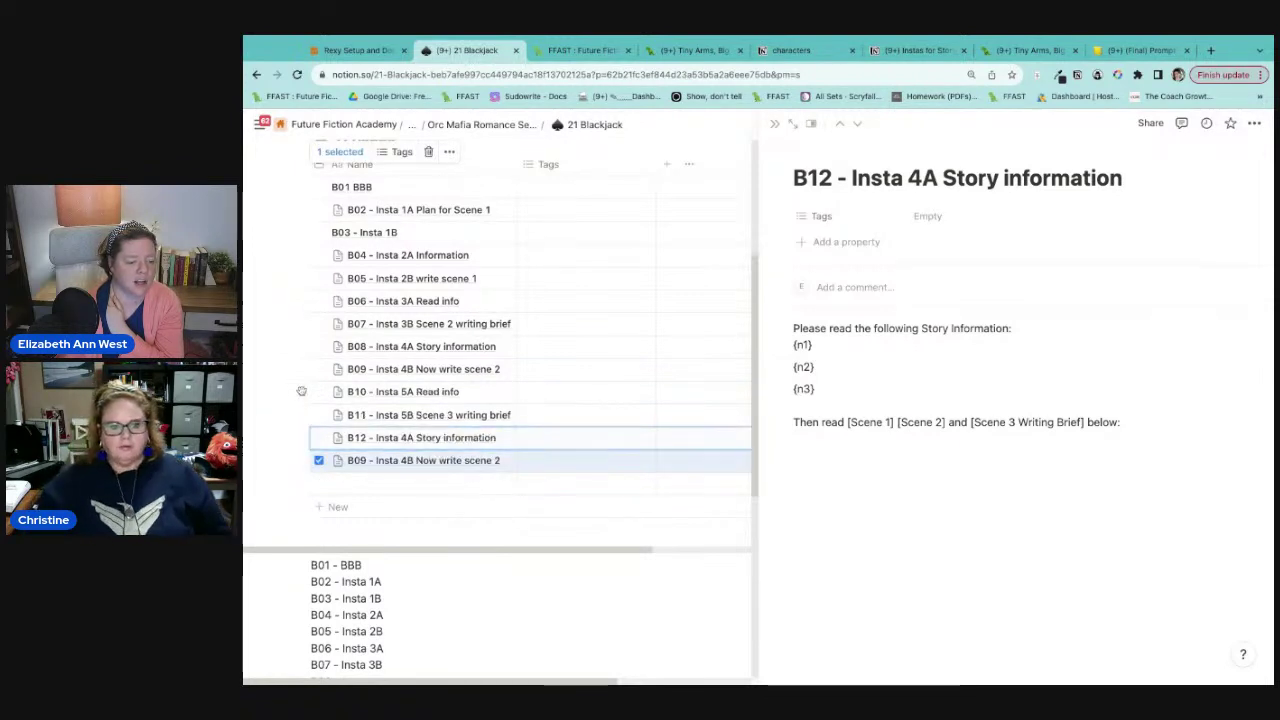
pyautogui.click(495, 460)
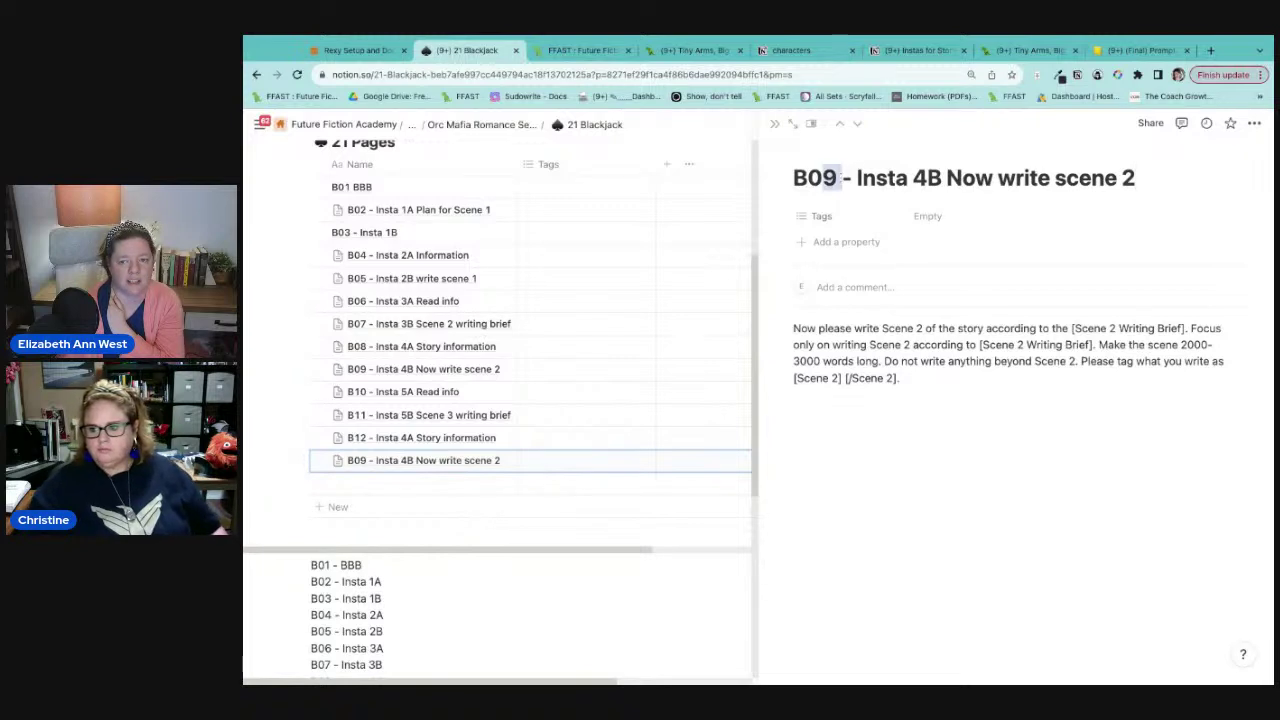
pyautogui.click(838, 178)
pyautogui.hotkey('shift', 'Left')
pyautogui.hotkey('shift', 'Left')
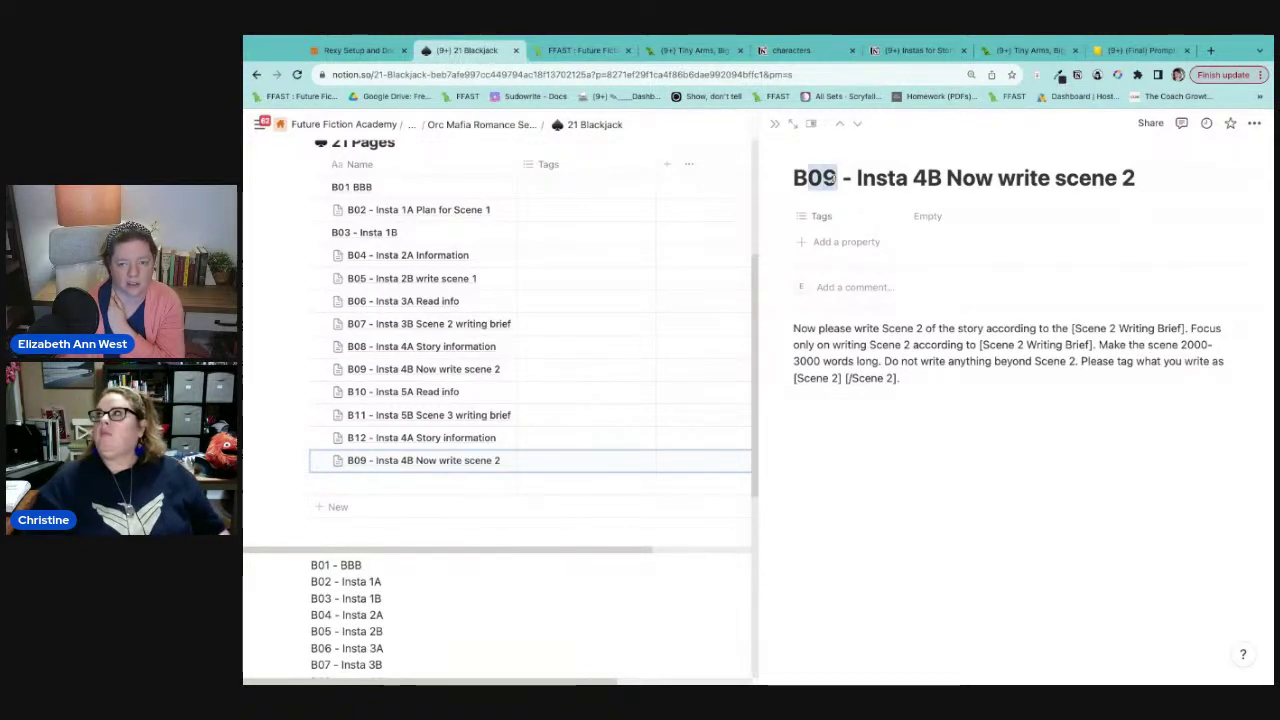
pyautogui.write('13')
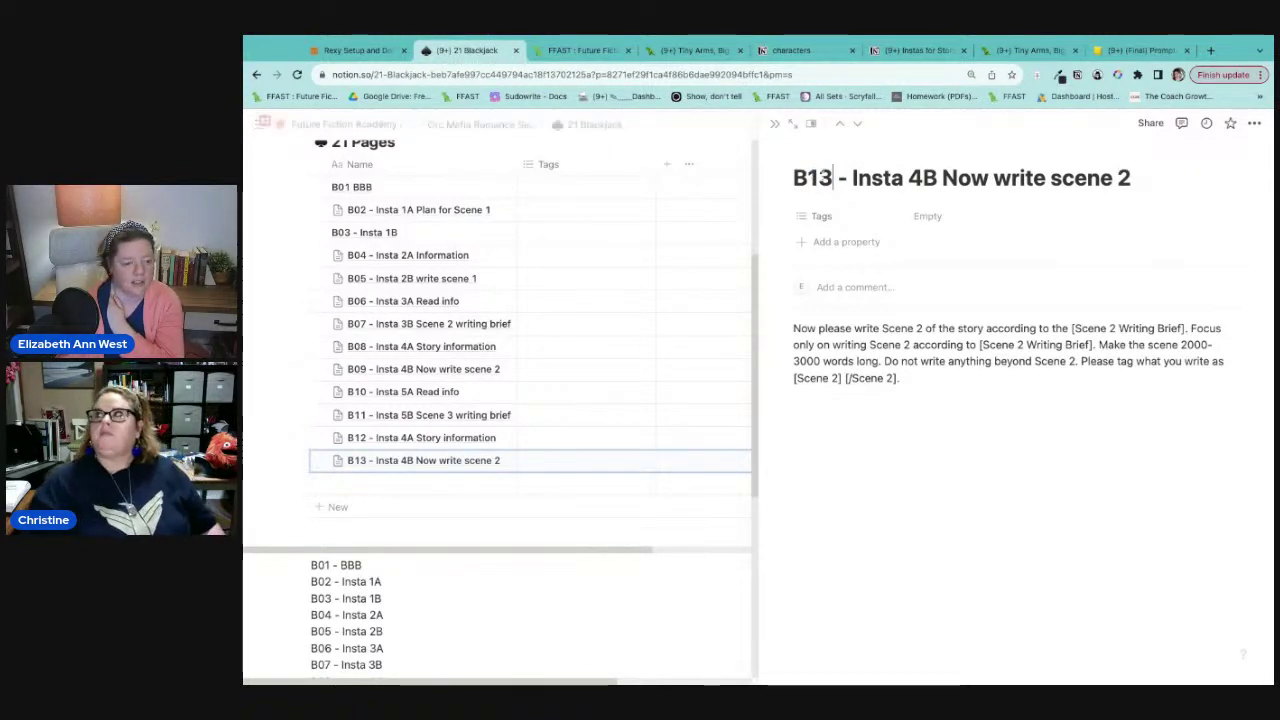
# Step: Retitle page B12 as "B12 - Insta 6A Story information" and page B13 as "B13 - Insta 6B Now write scene 3"
pyautogui.click(490, 438)
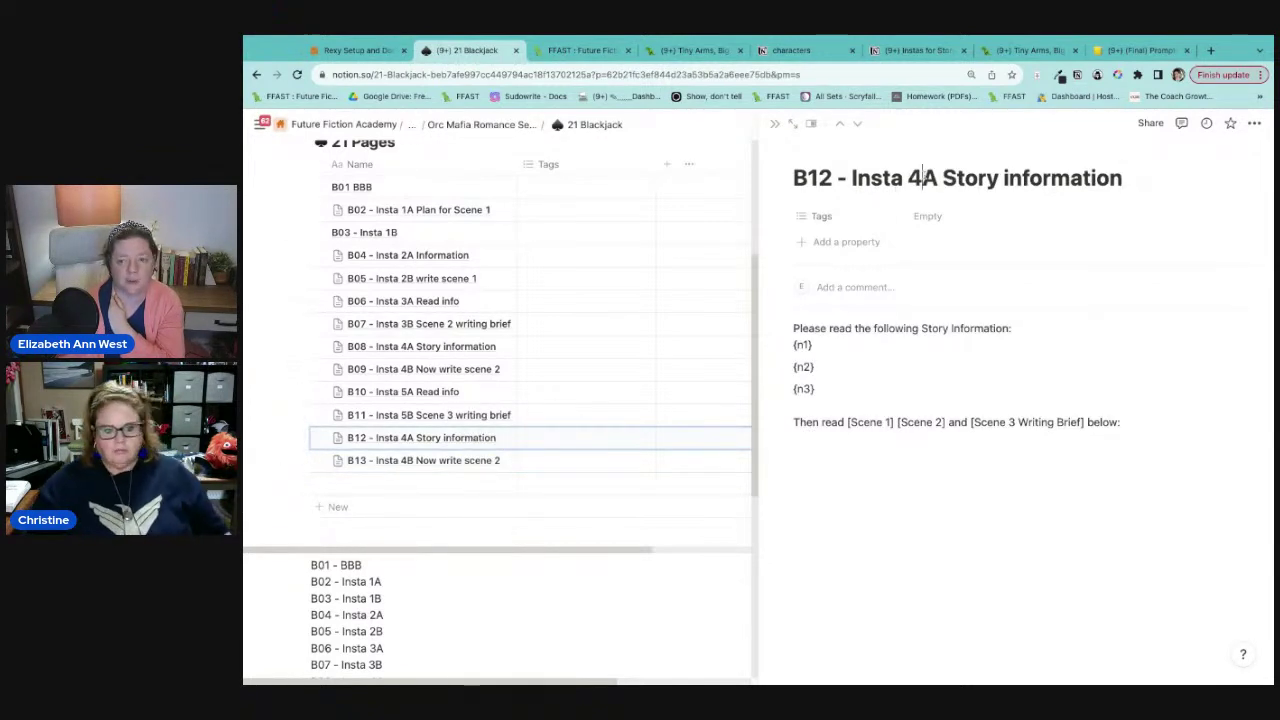
pyautogui.write('6')
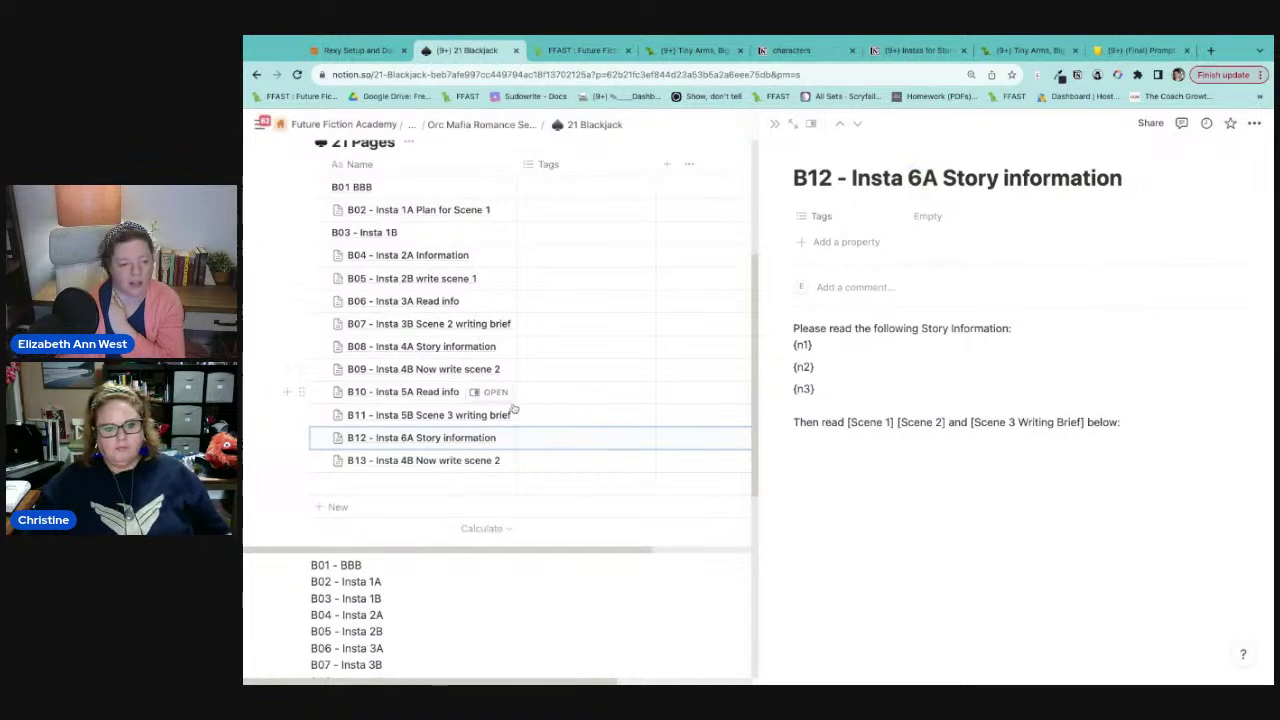
pyautogui.click(496, 460)
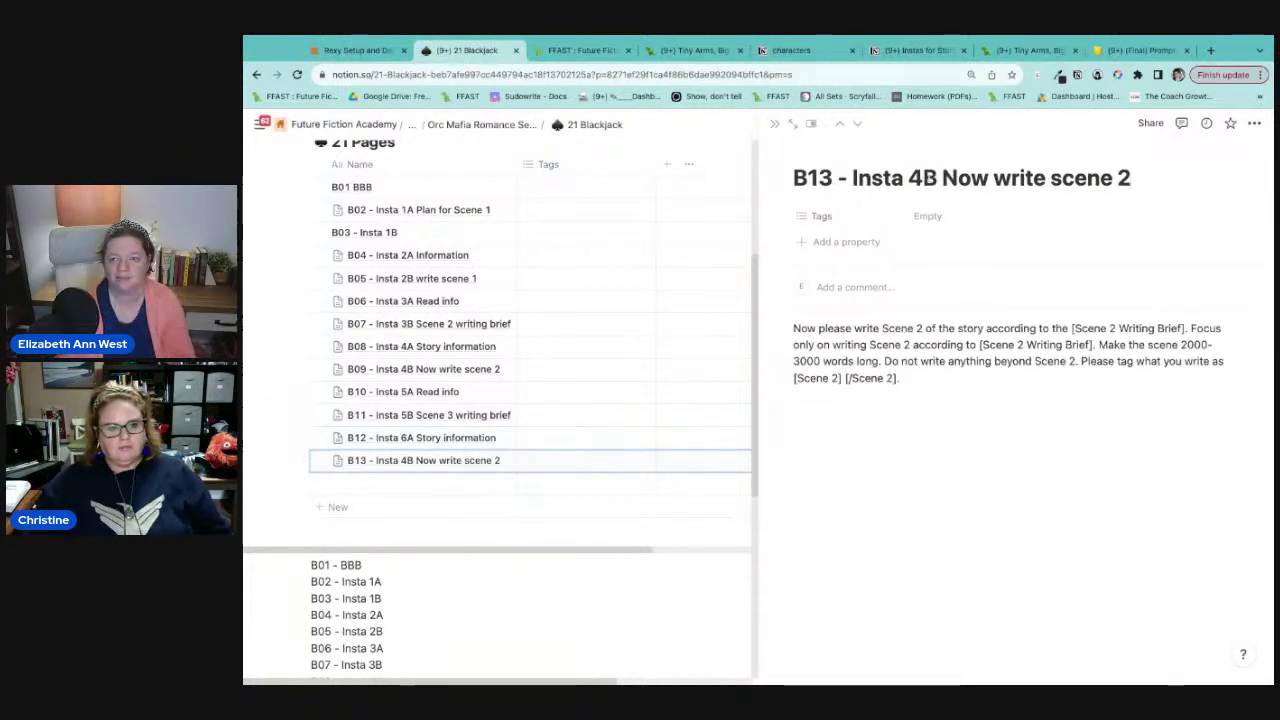
pyautogui.click(929, 178)
pyautogui.press('BackSpace')
pyautogui.write('6')
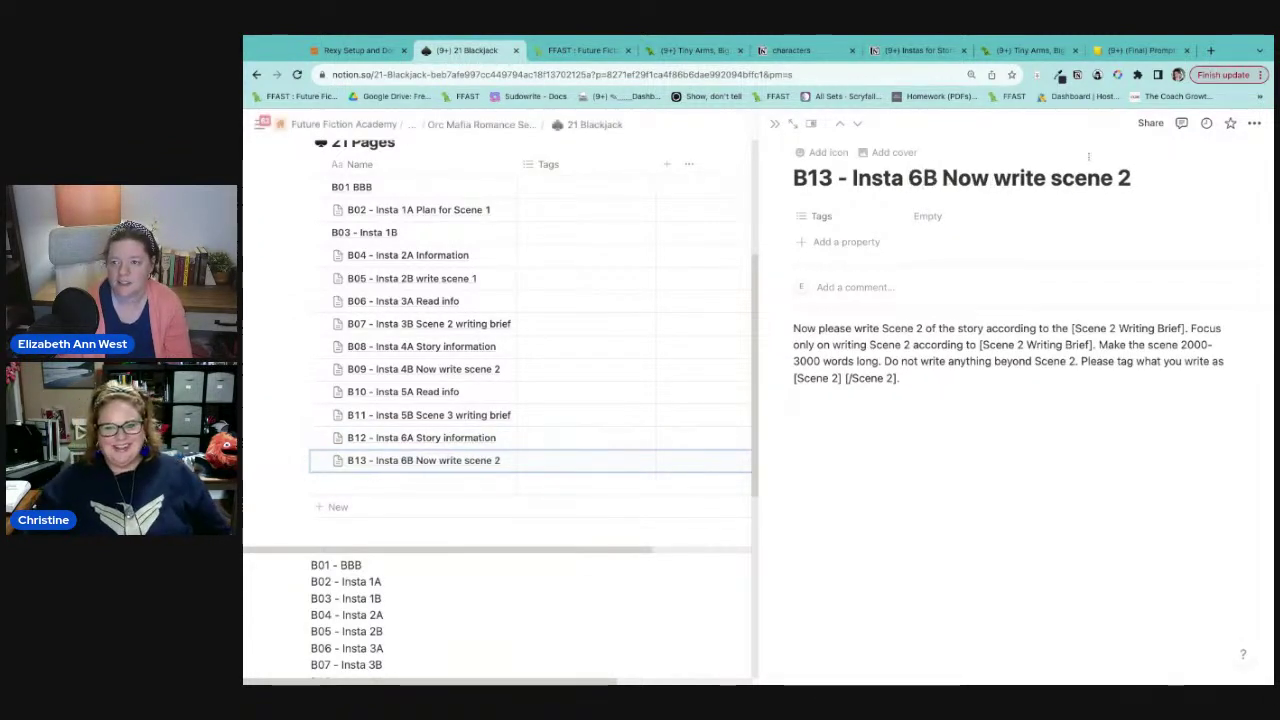
pyautogui.press('BackSpace')
pyautogui.write('6')
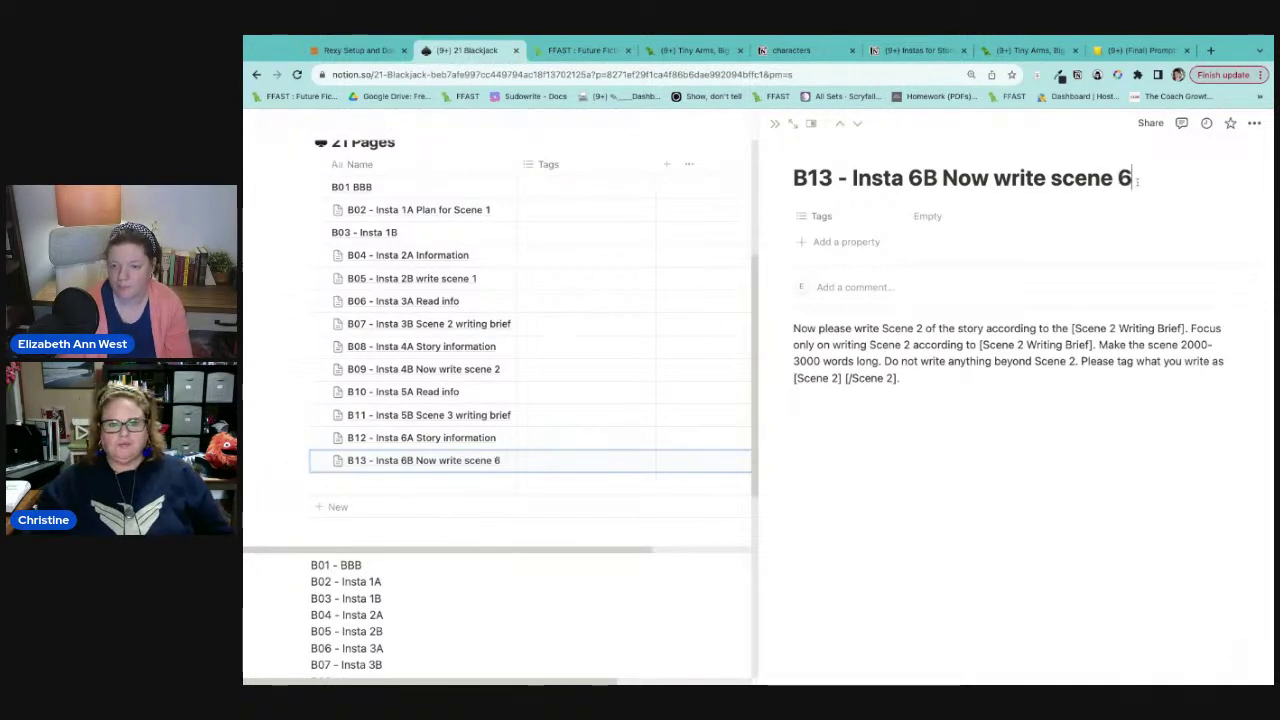
pyautogui.press('BackSpace')
pyautogui.write('3')
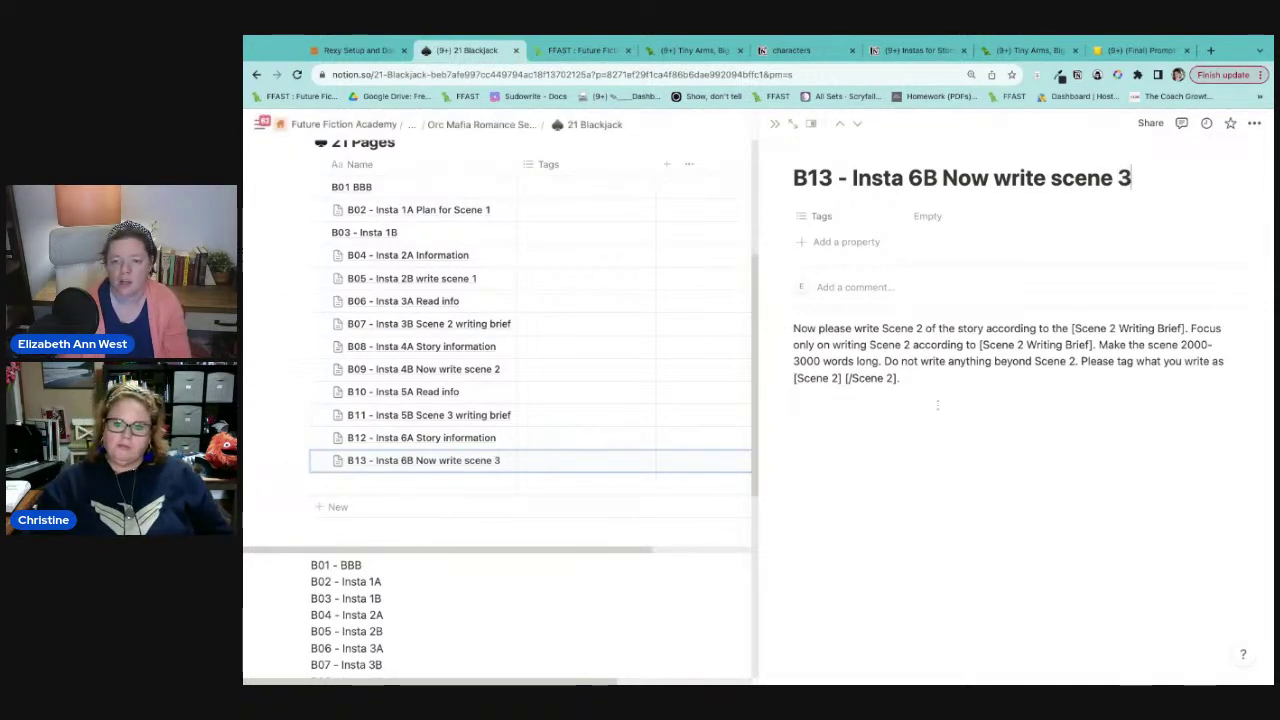
# Step: Change every Scene 2 reference in the B13 prompt text to Scene 3, including the writing brief mentions and the opening and closing scene tags
pyautogui.doubleClick(918, 328)
pyautogui.write('3')
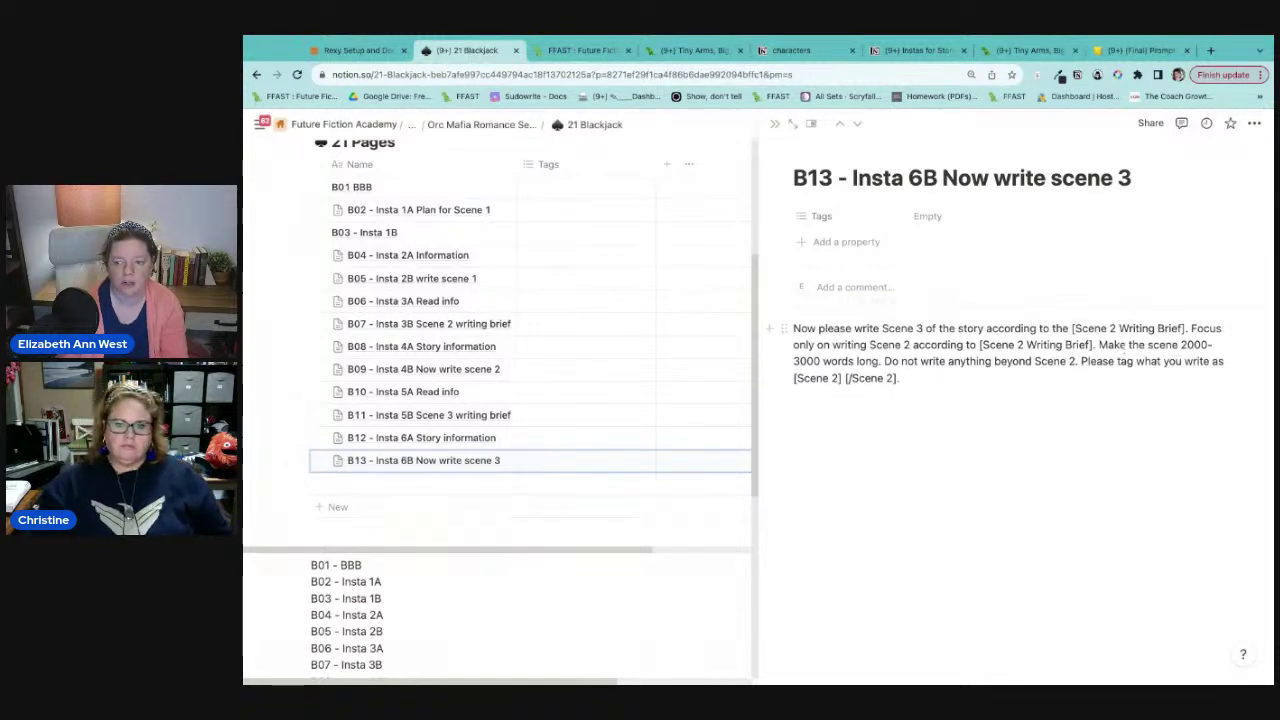
pyautogui.doubleClick(1114, 328)
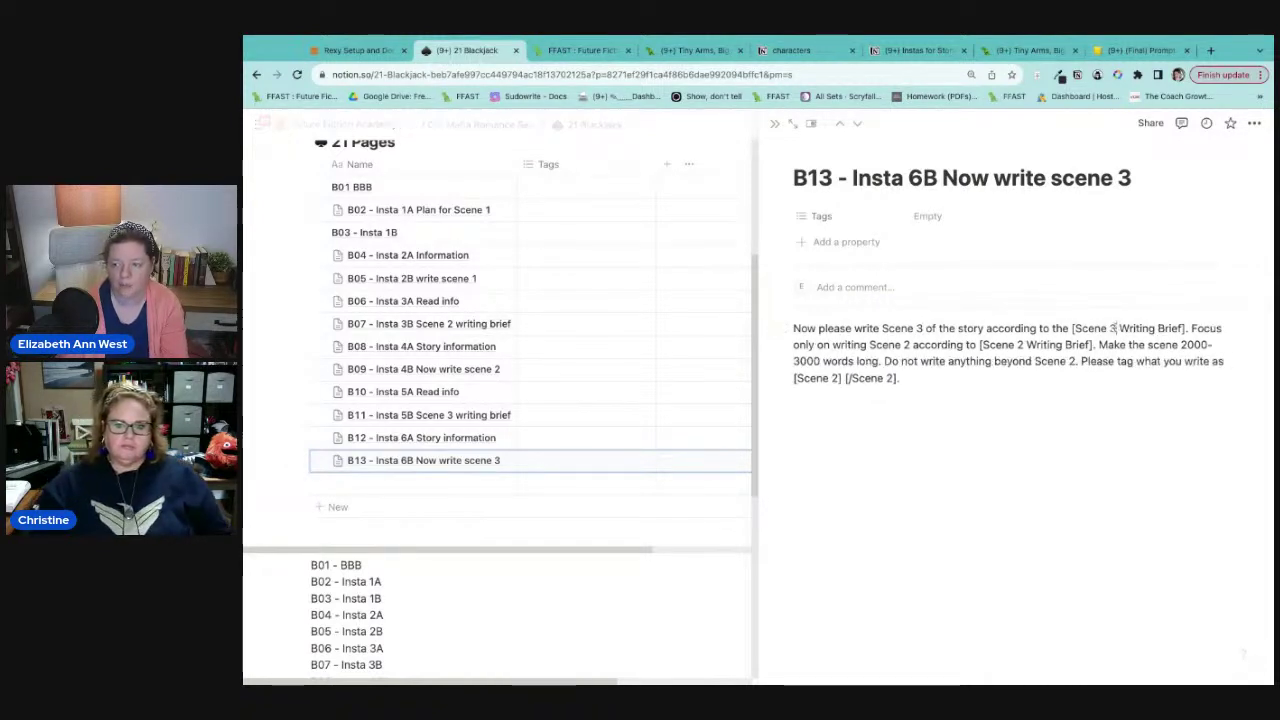
pyautogui.write('3')
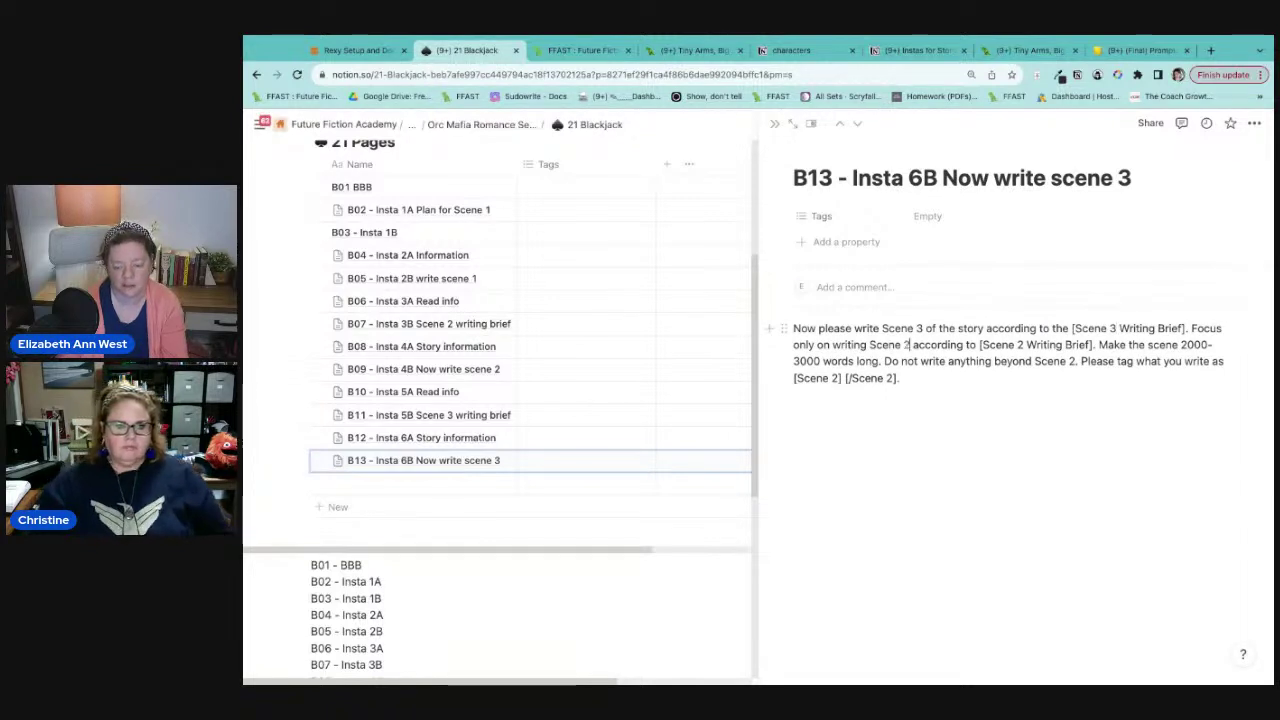
pyautogui.doubleClick(907, 344)
pyautogui.write('3')
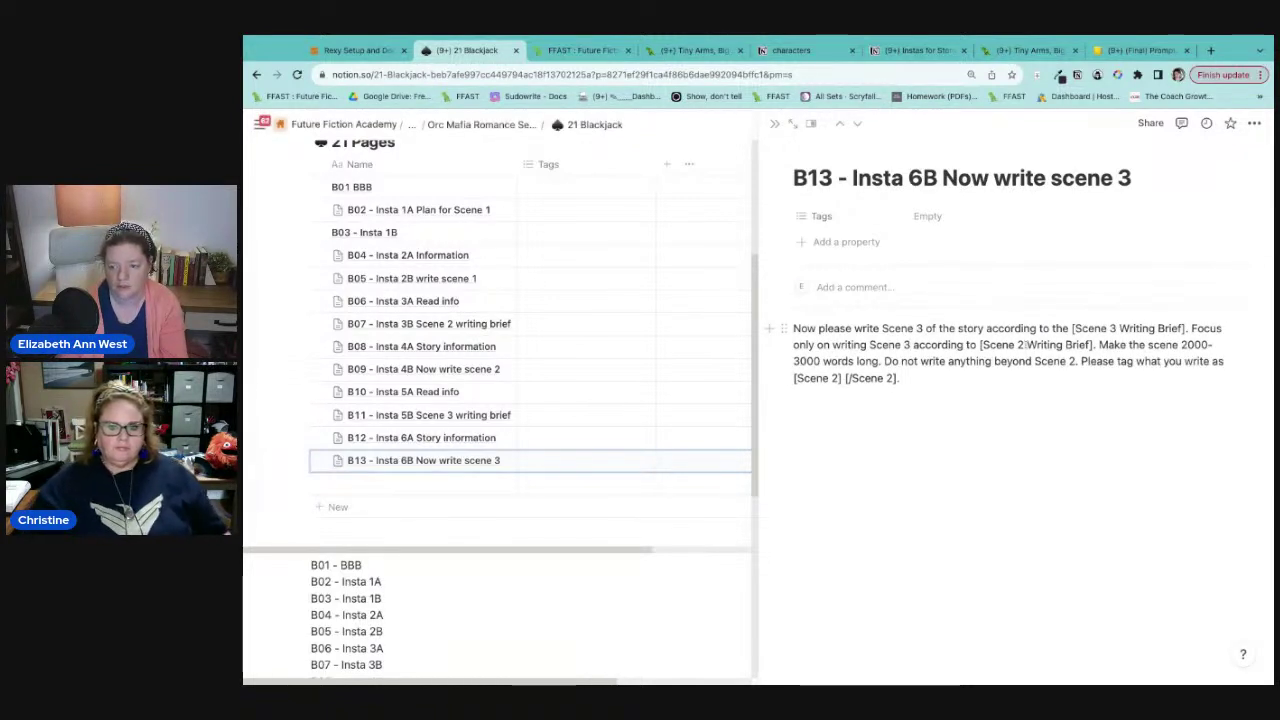
pyautogui.doubleClick(1020, 344)
pyautogui.write('3')
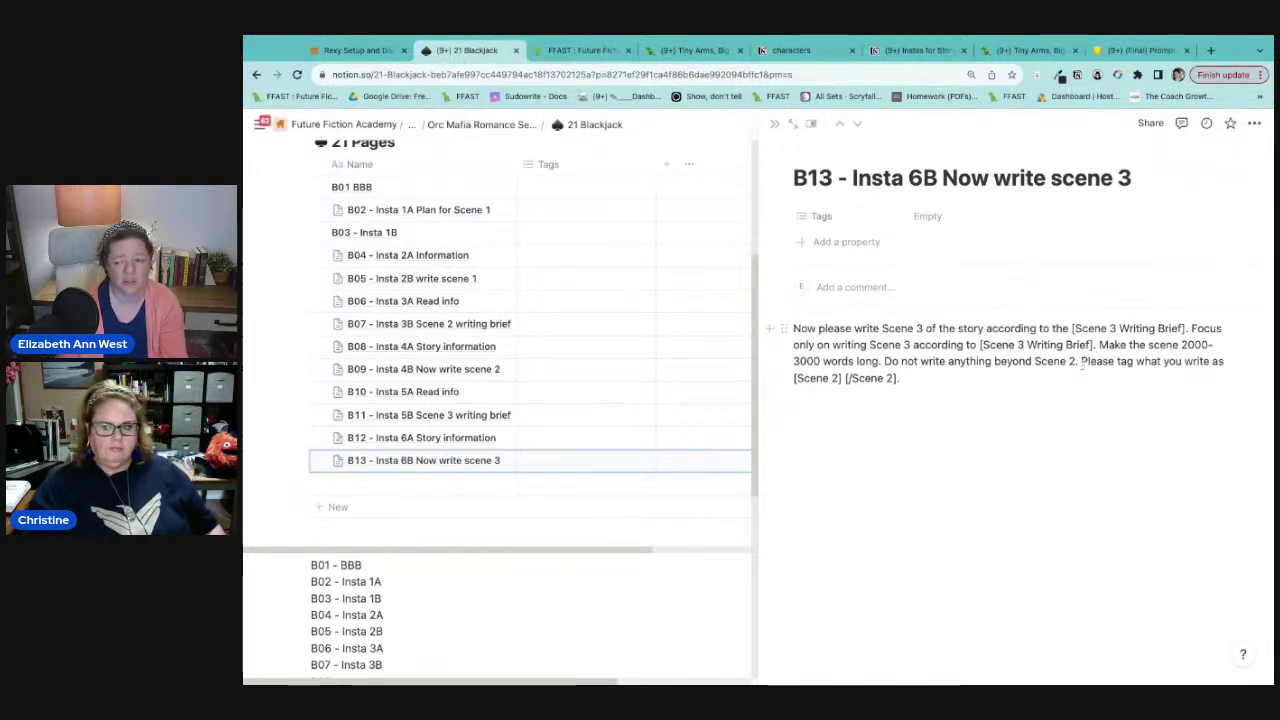
pyautogui.doubleClick(1071, 361)
pyautogui.write('3')
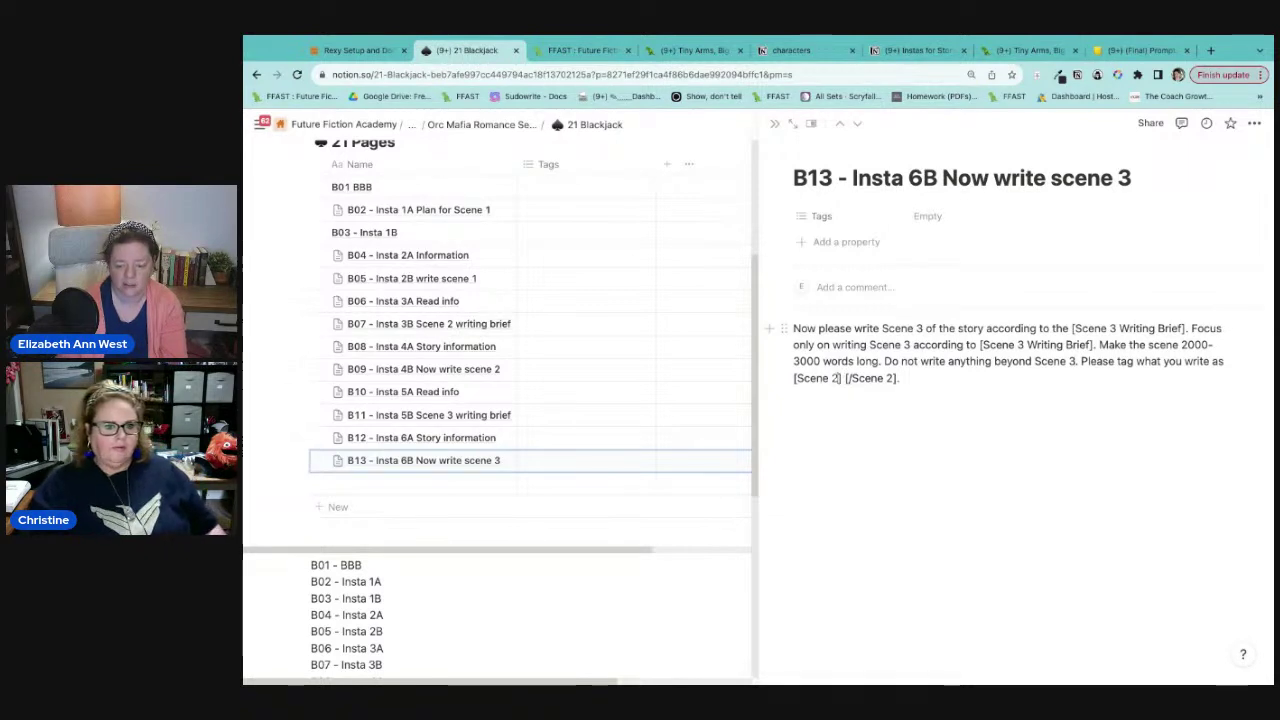
pyautogui.doubleClick(837, 378)
pyautogui.write('3')
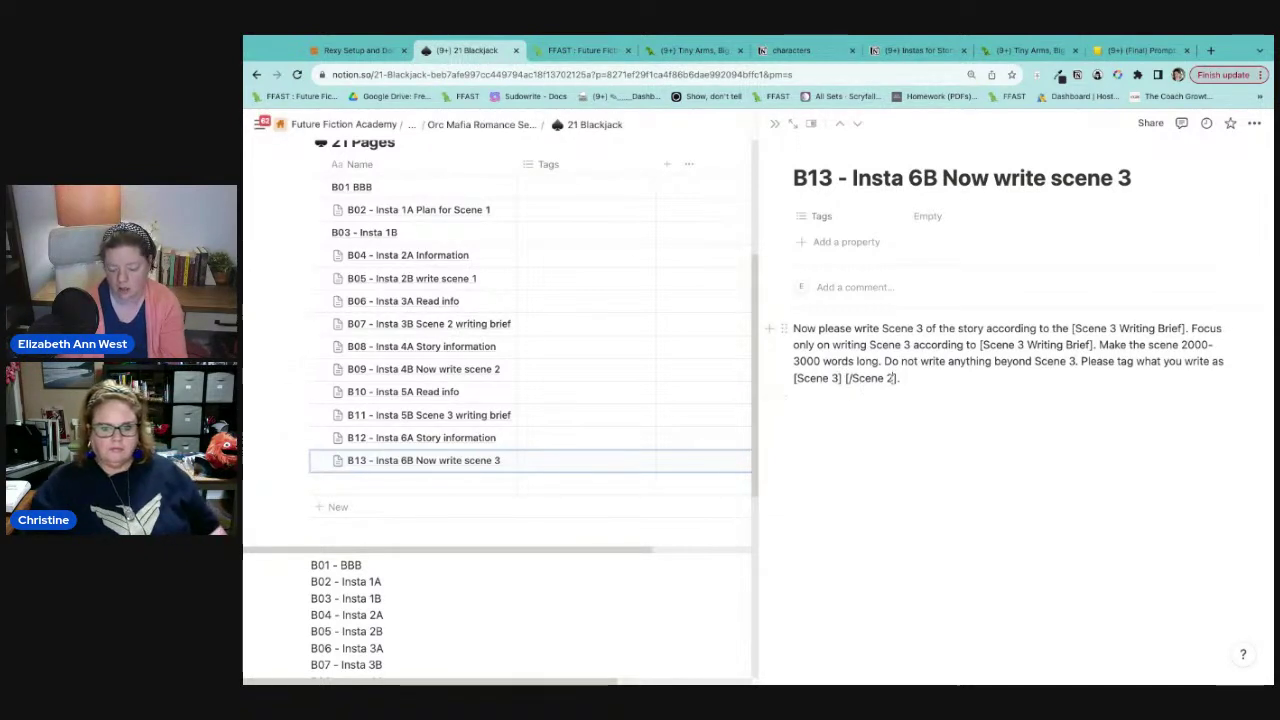
pyautogui.doubleClick(888, 378)
pyautogui.write('3')
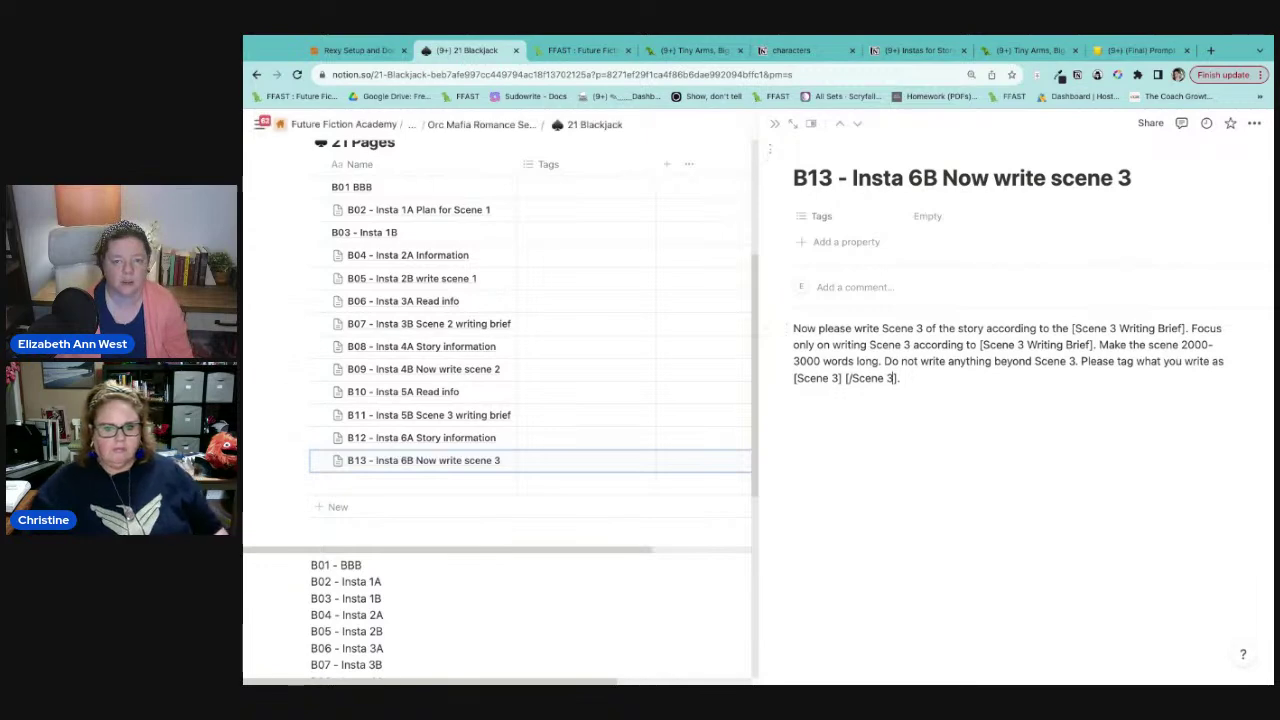
# Step: Close the B13 page and check the table rows against the B01 to B21 list below the table
pyautogui.click(774, 125)
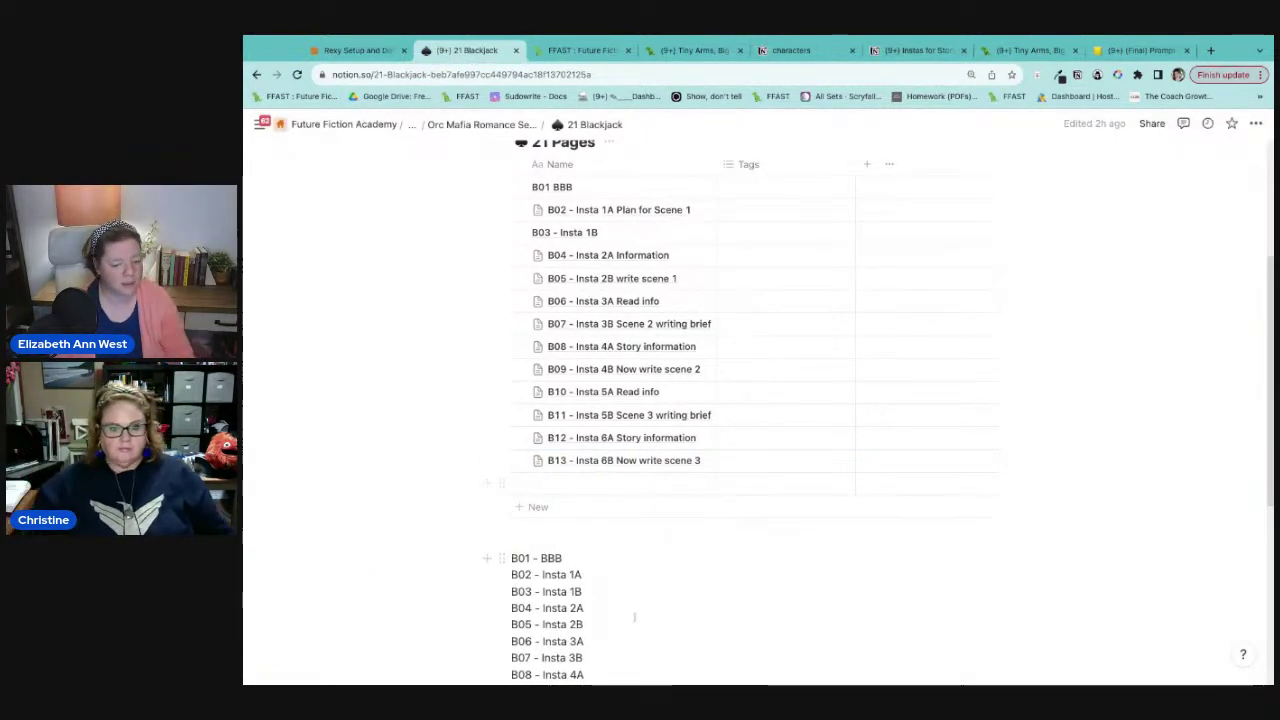
pyautogui.scroll(-3, 637, 600)
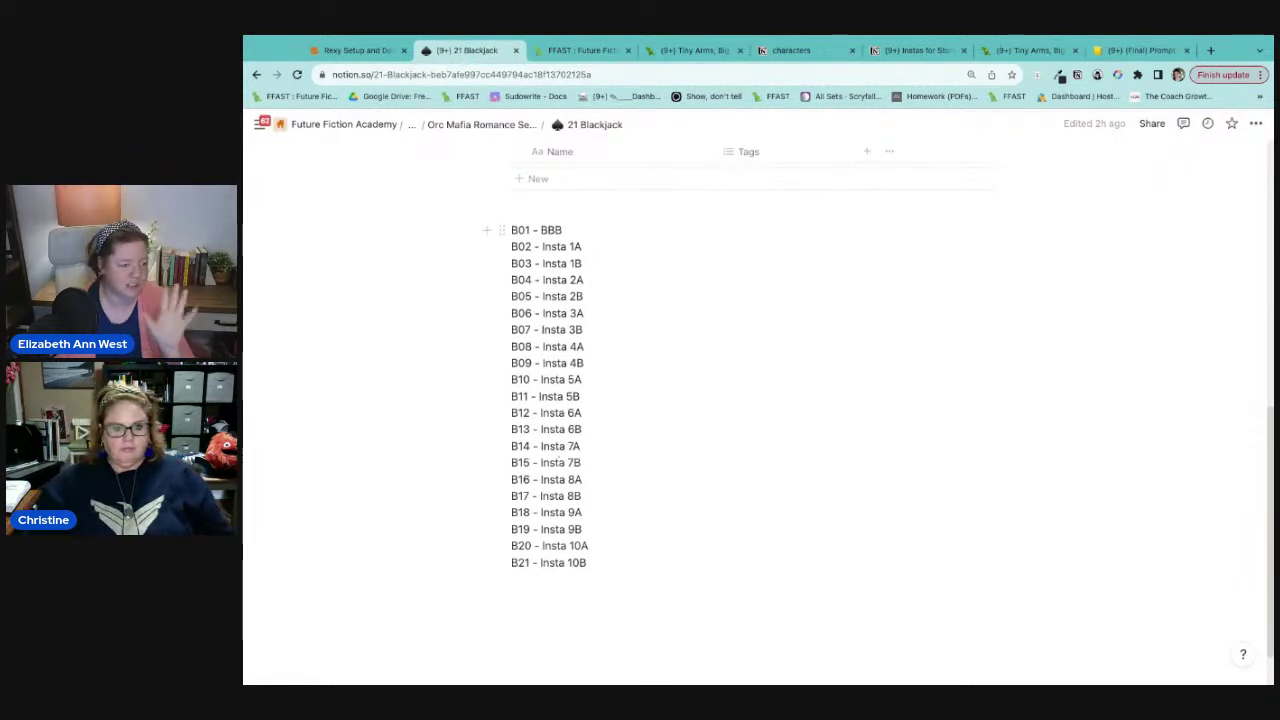
pyautogui.scroll(1, 669, 269)
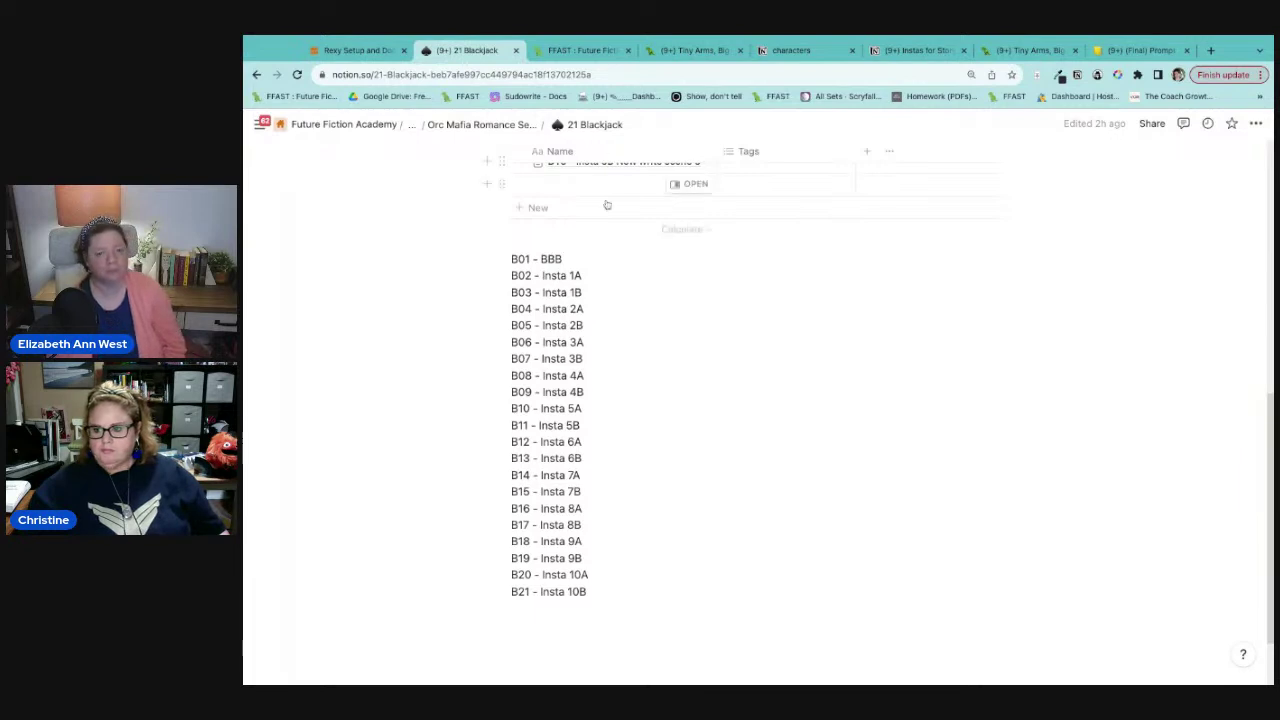
pyautogui.scroll(2, 700, 400)
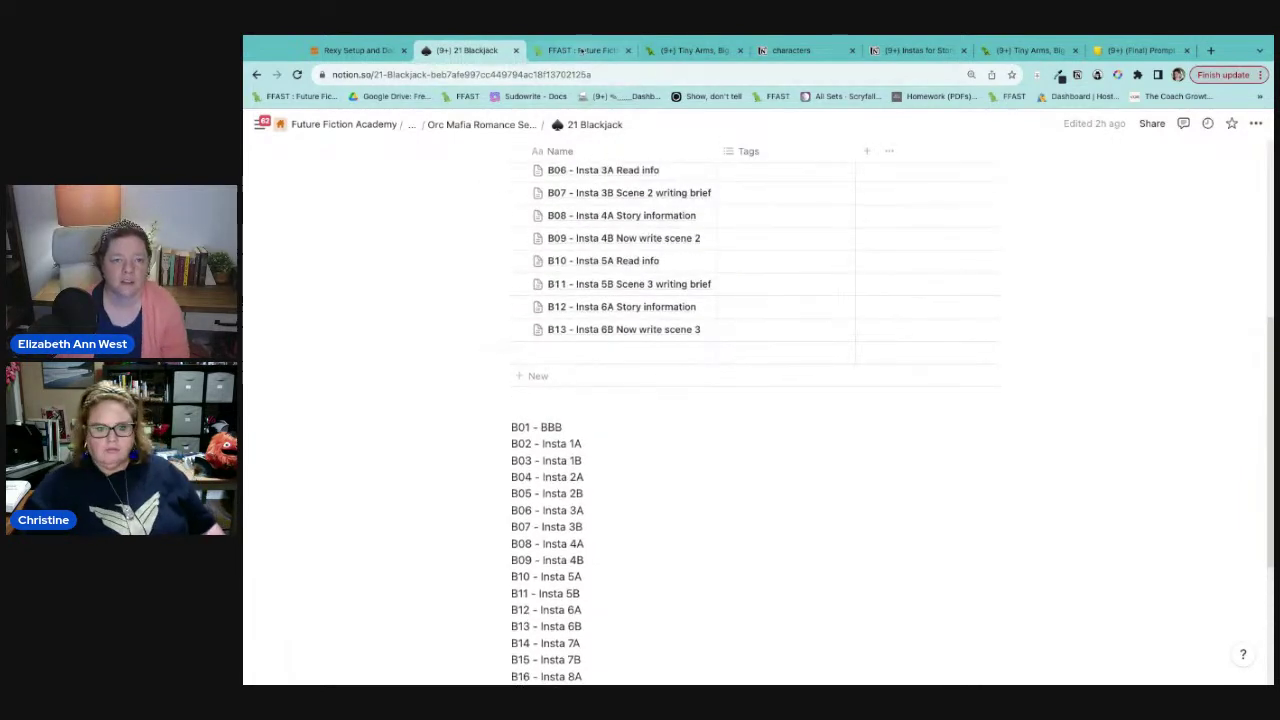
# Step: Switch to the FFAST app, refresh the Notion slot page and view the contents of its story world, characters and outline slots
pyautogui.click(583, 50)
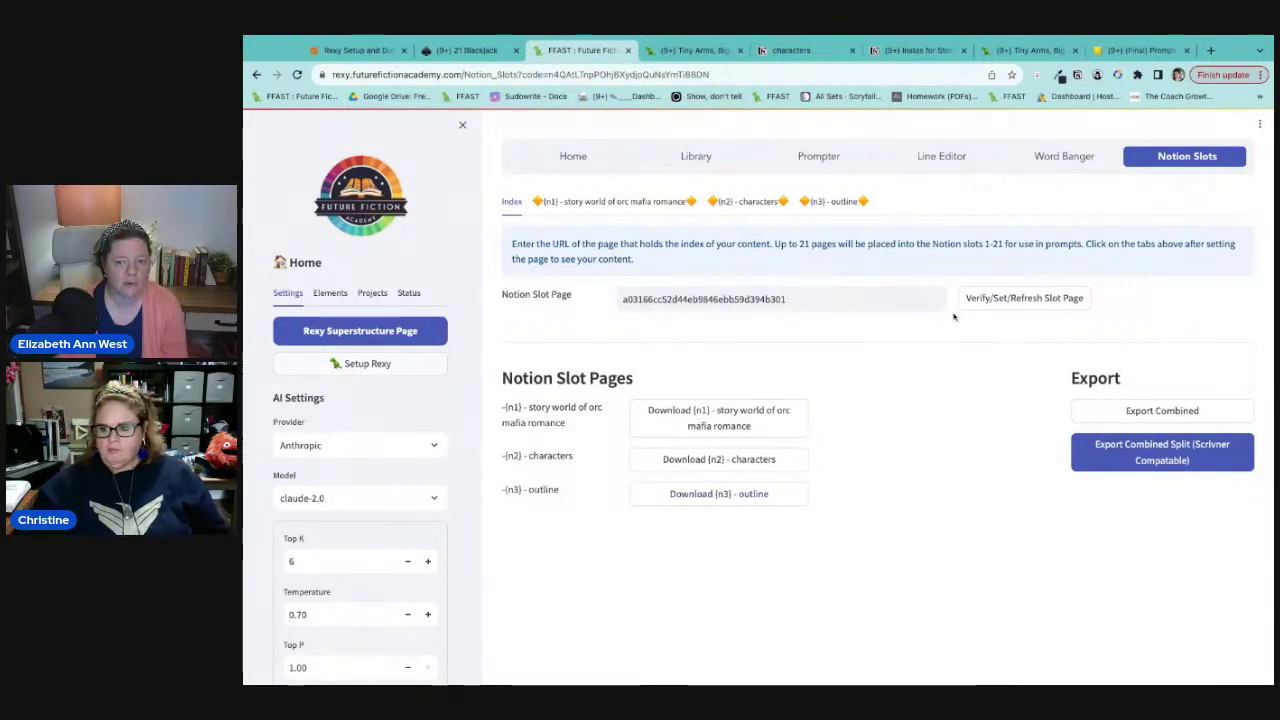
pyautogui.click(1010, 302)
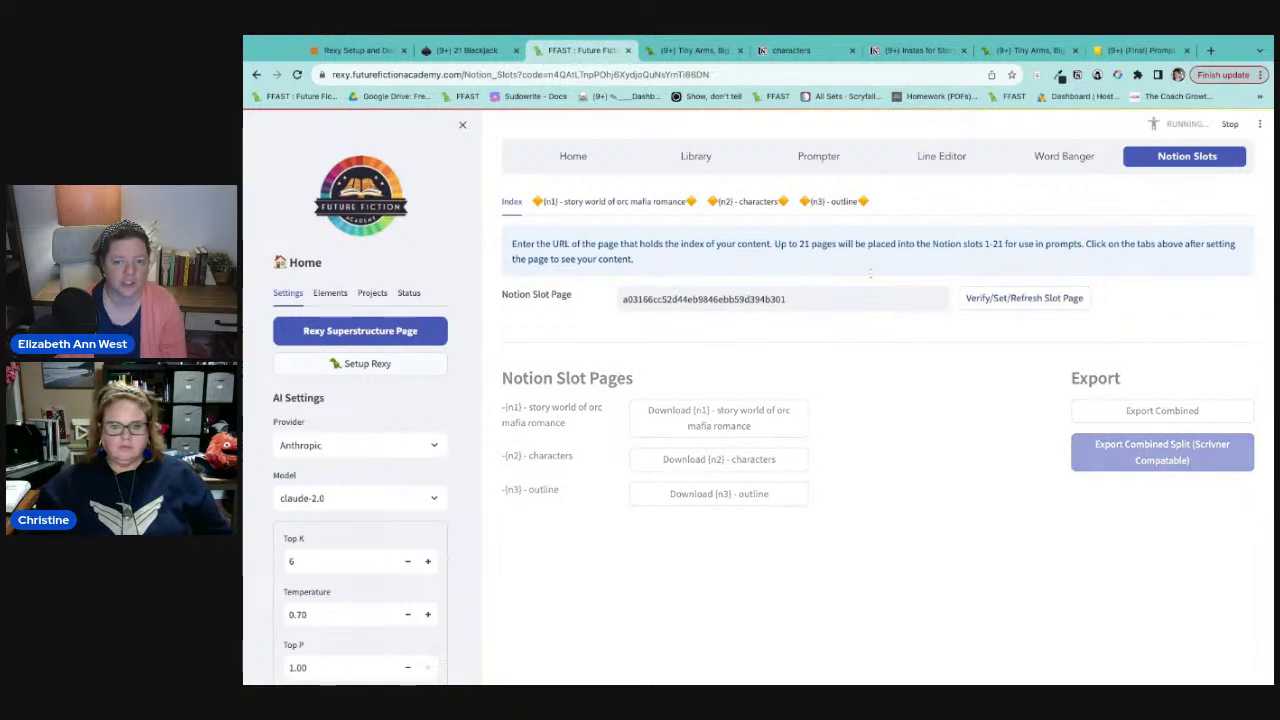
pyautogui.click(630, 205)
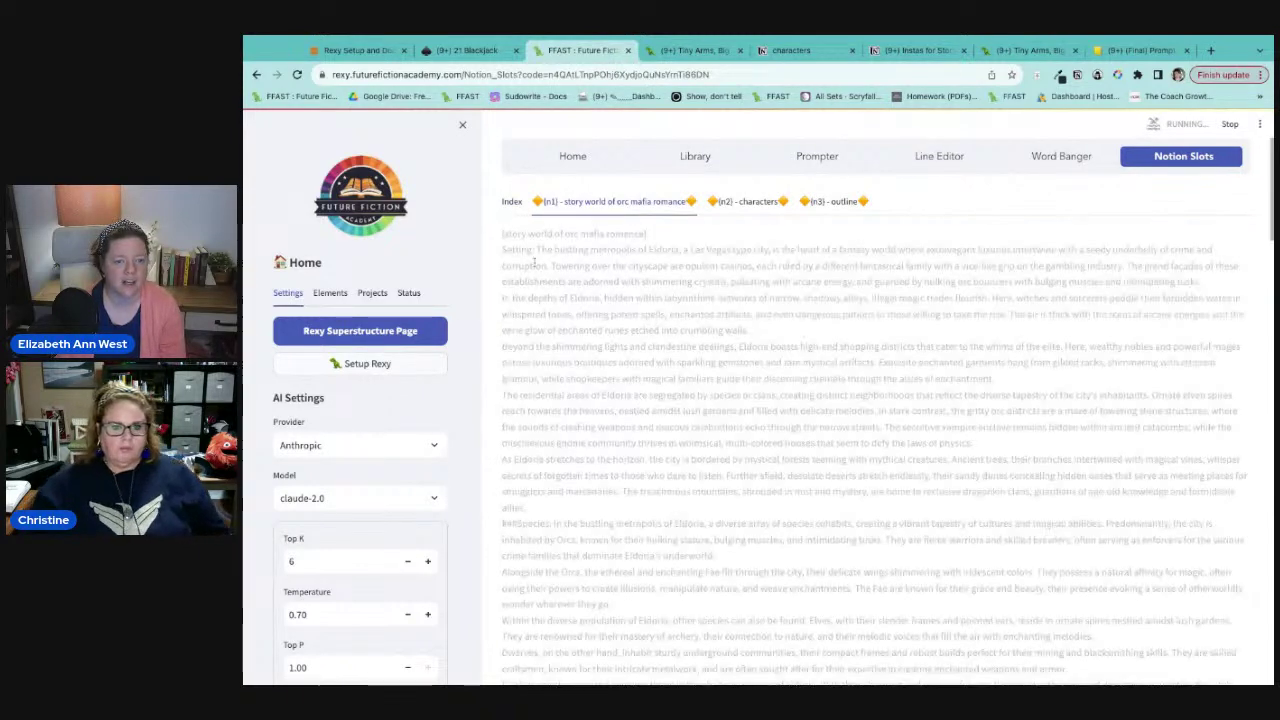
pyautogui.click(775, 202)
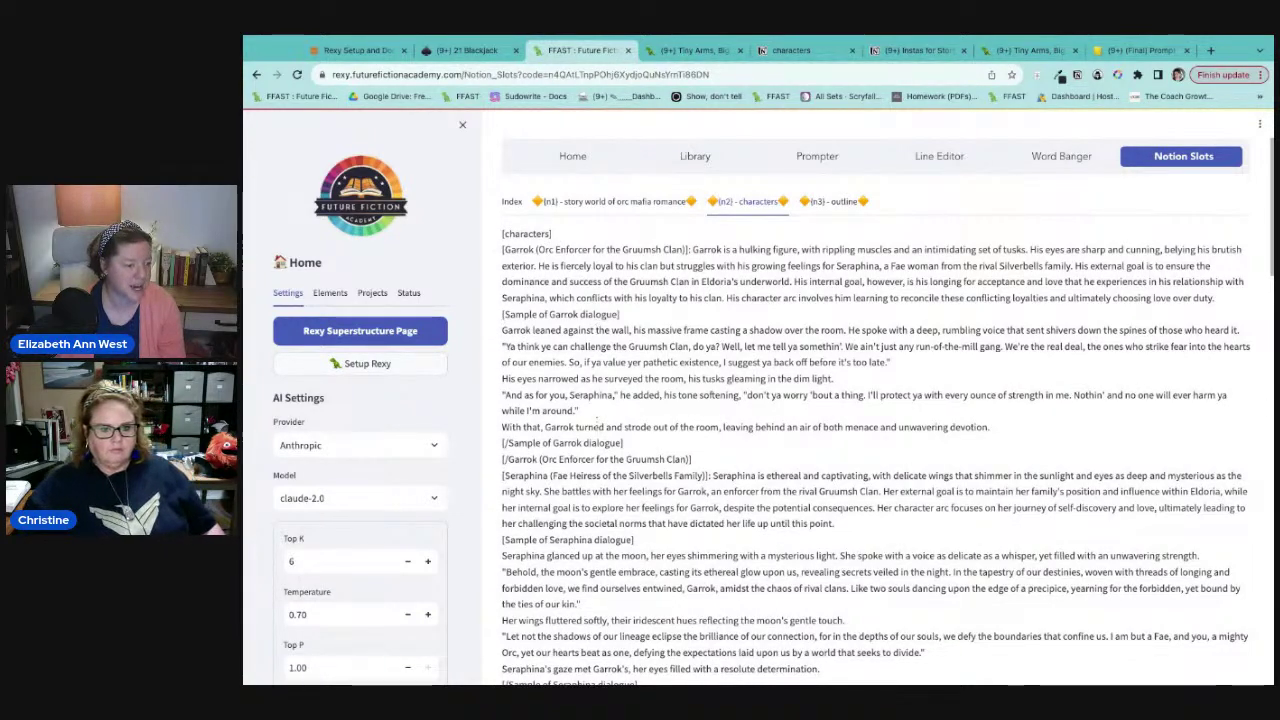
pyautogui.click(634, 212)
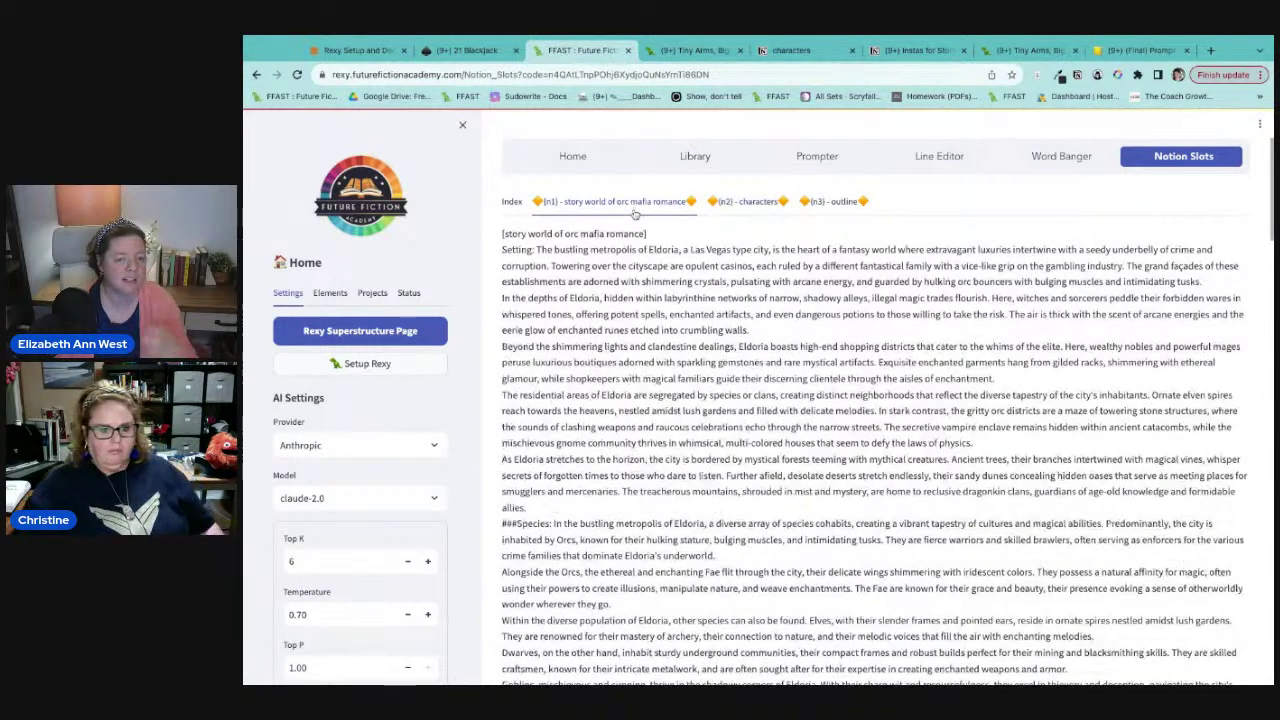
pyautogui.click(740, 202)
pyautogui.click(838, 202)
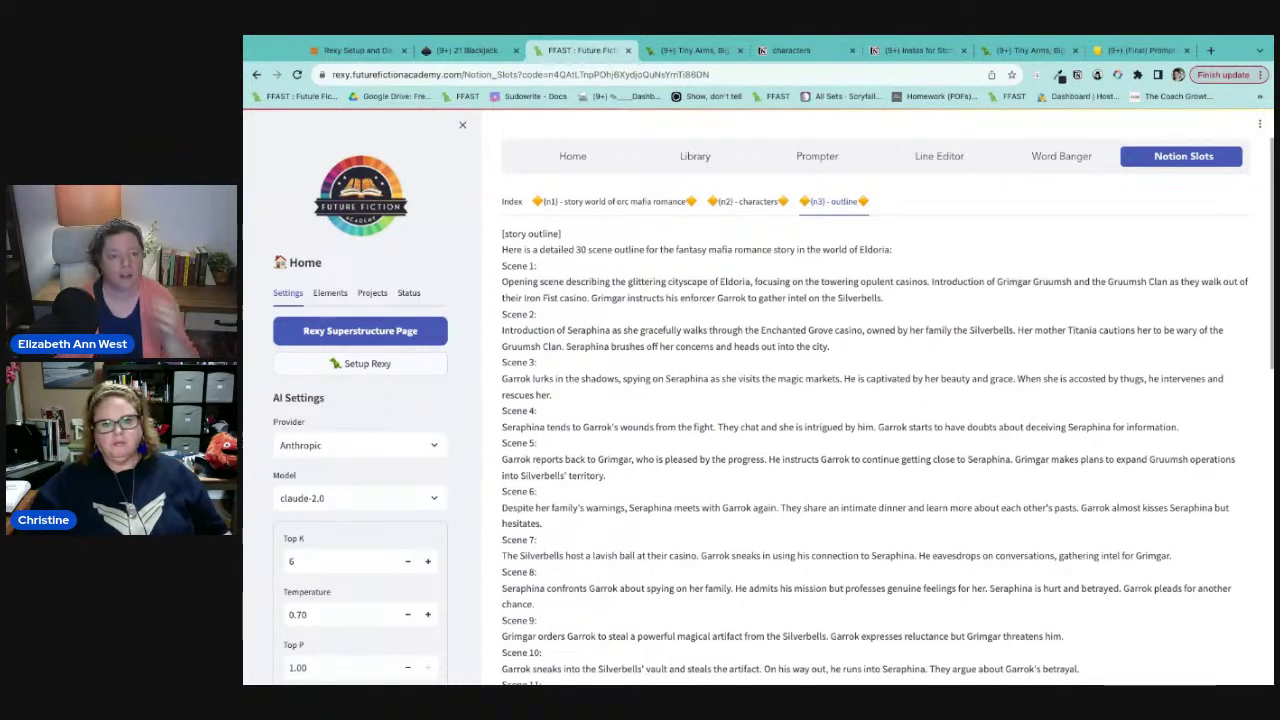
# Step: Examine the pre and post instructions stored in the B-Slots, including the chapter length and closing lines of the Scene 3 post instructions
pyautogui.click(330, 293)
pyautogui.scroll(-3, 340, 315)
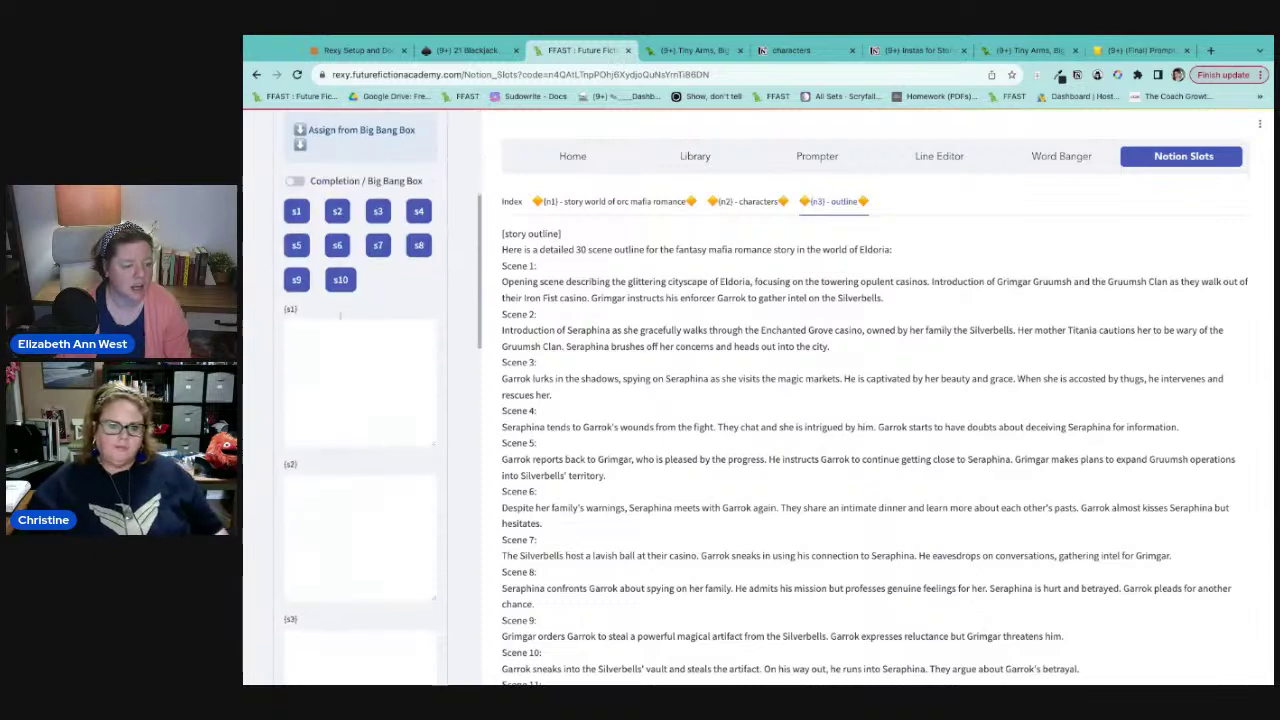
pyautogui.scroll(3, 340, 315)
pyautogui.click(402, 240)
pyautogui.scroll(-1, 475, 476)
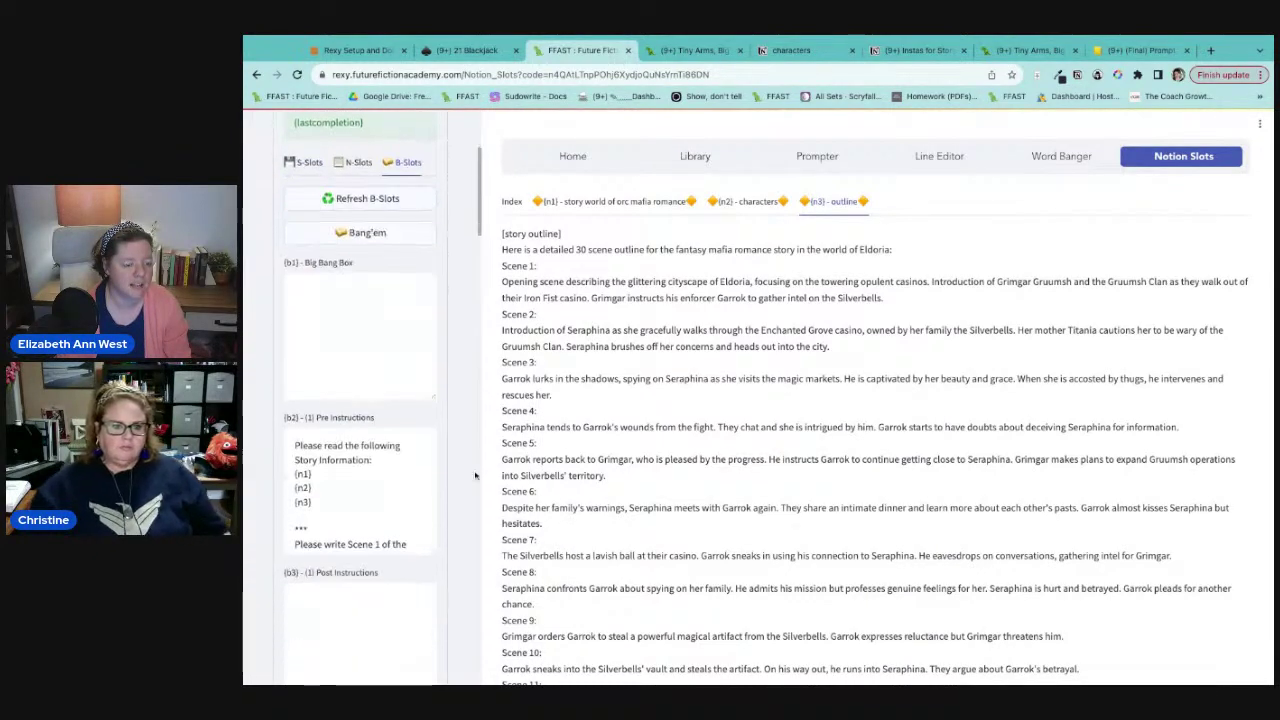
pyautogui.scroll(-8, 475, 476)
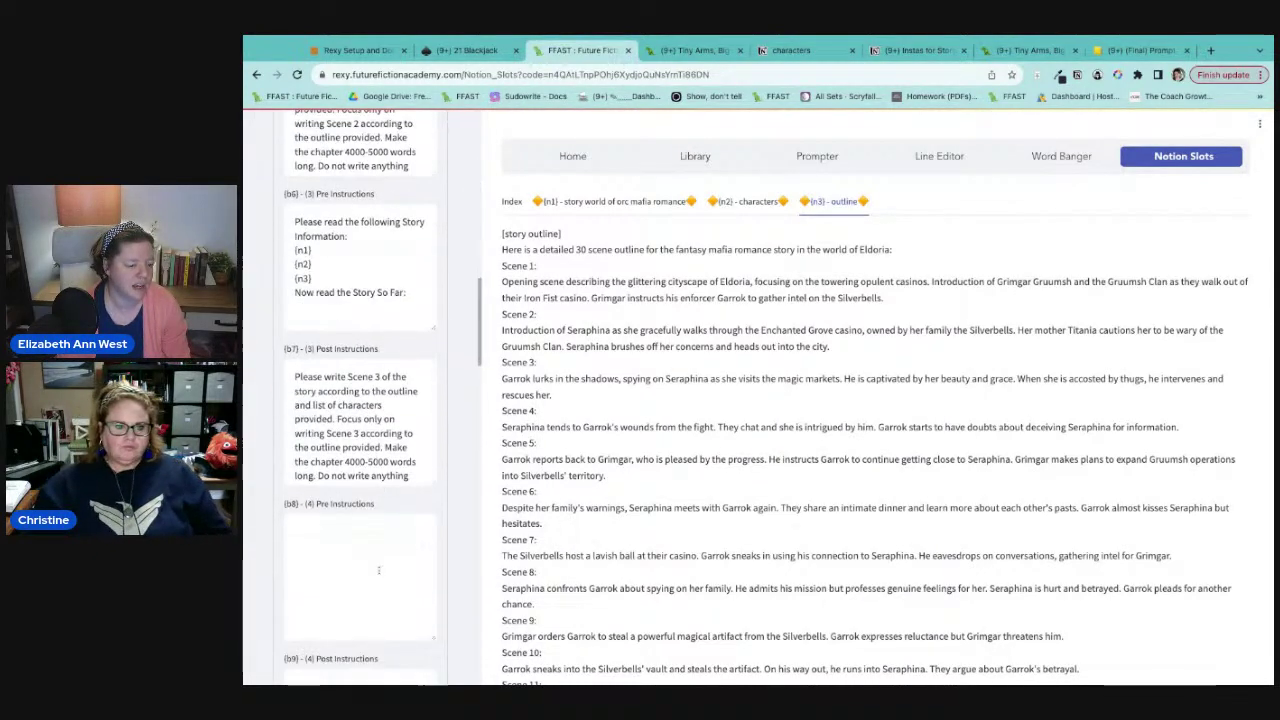
pyautogui.moveTo(347, 461); pyautogui.dragTo(378, 462)
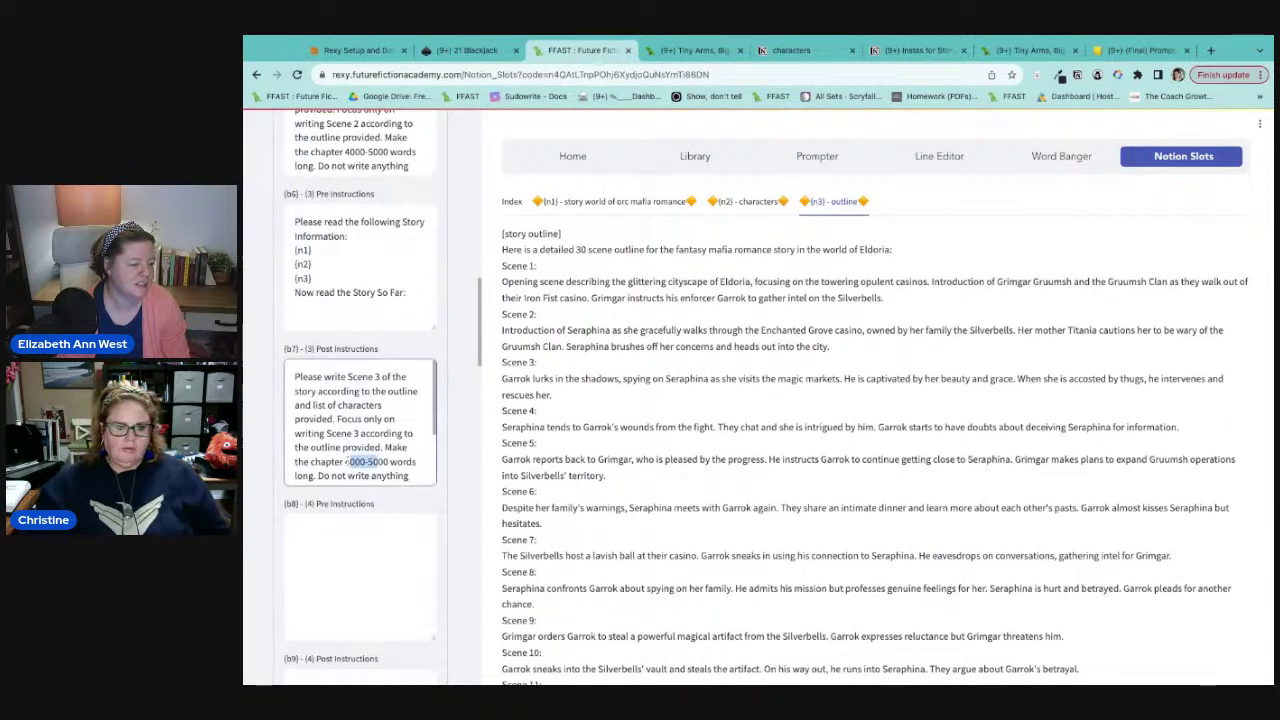
pyautogui.scroll(-2, 400, 450)
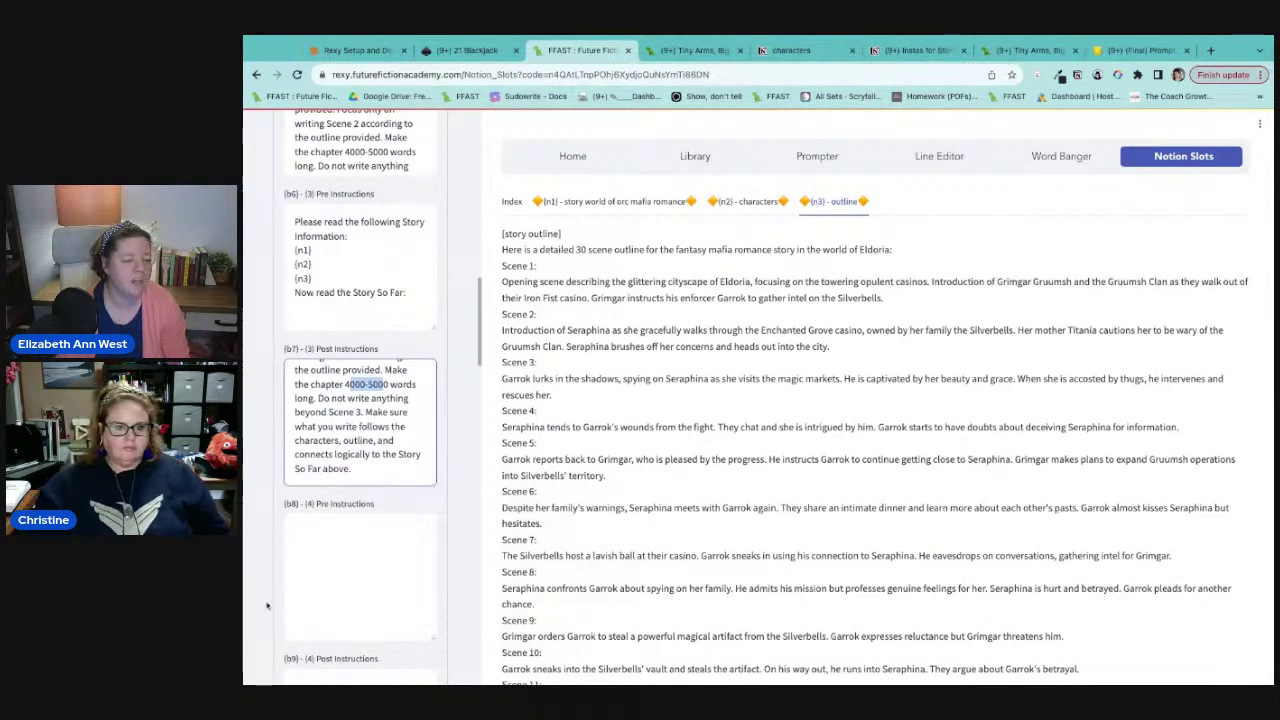
# Step: Reload the Orc Mafia Romance Series project and check the API key statuses
pyautogui.scroll(10, 267, 605)
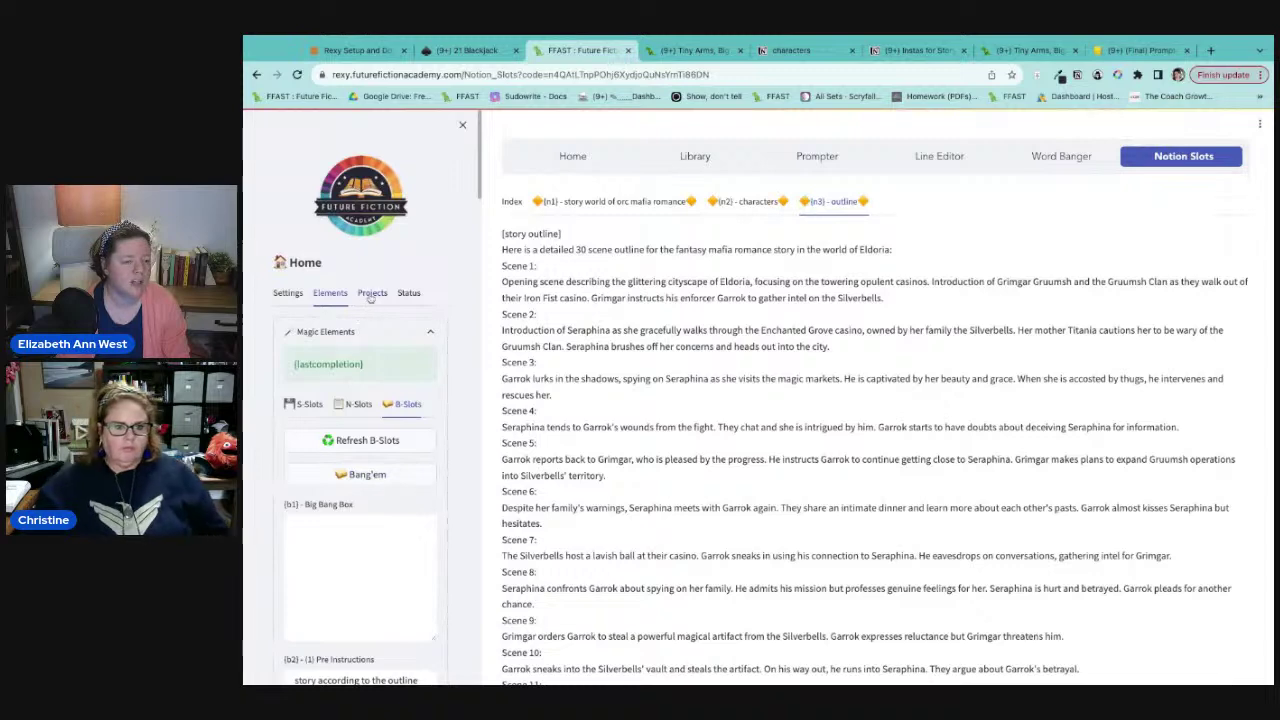
pyautogui.click(371, 293)
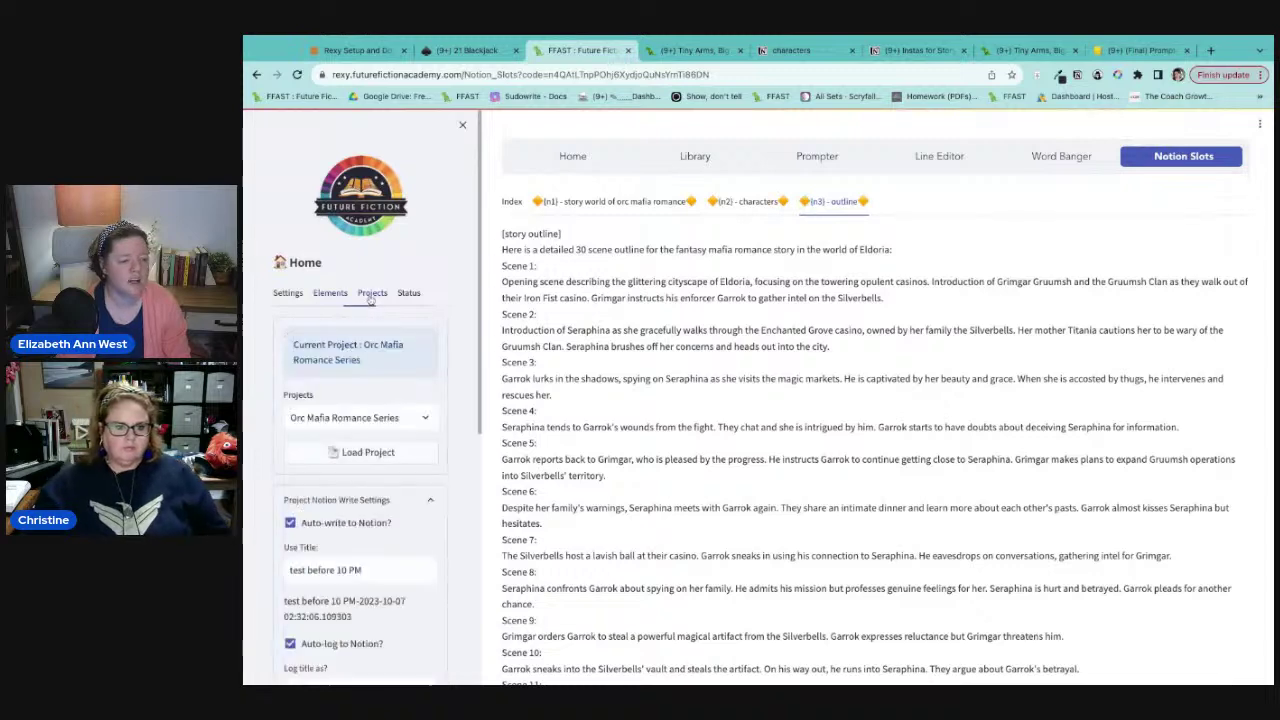
pyautogui.click(348, 454)
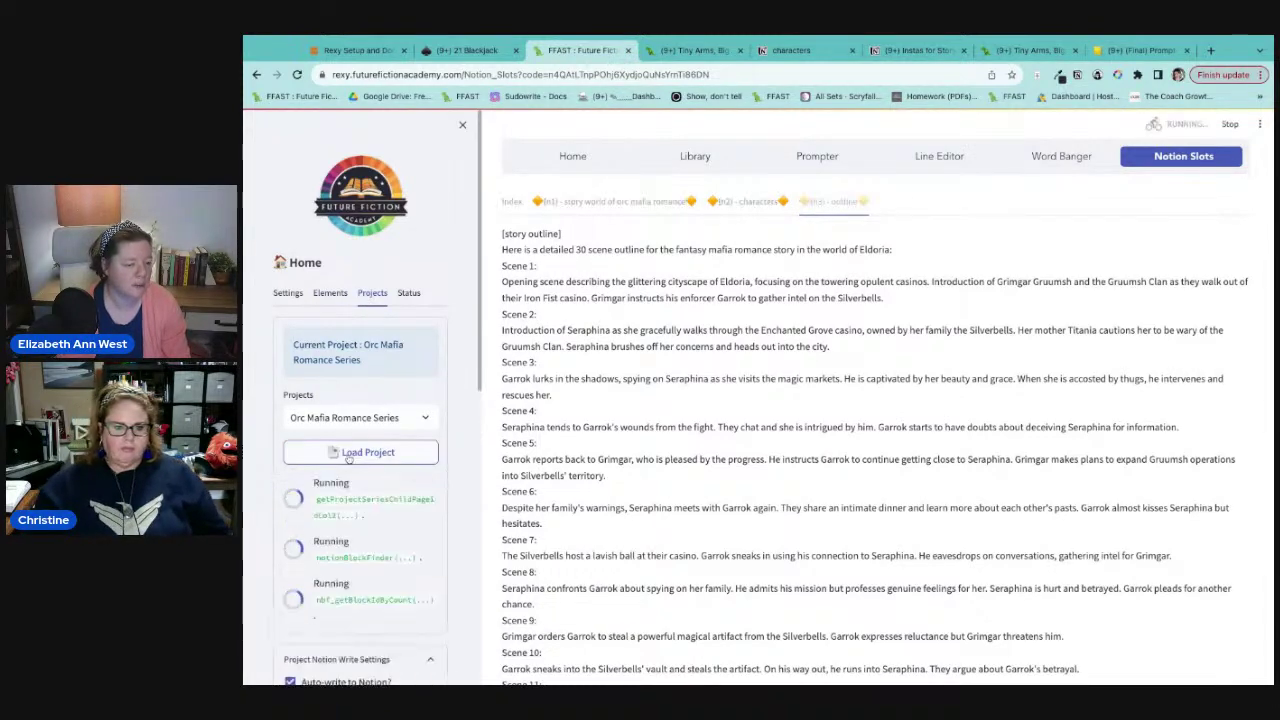
pyautogui.click(410, 292)
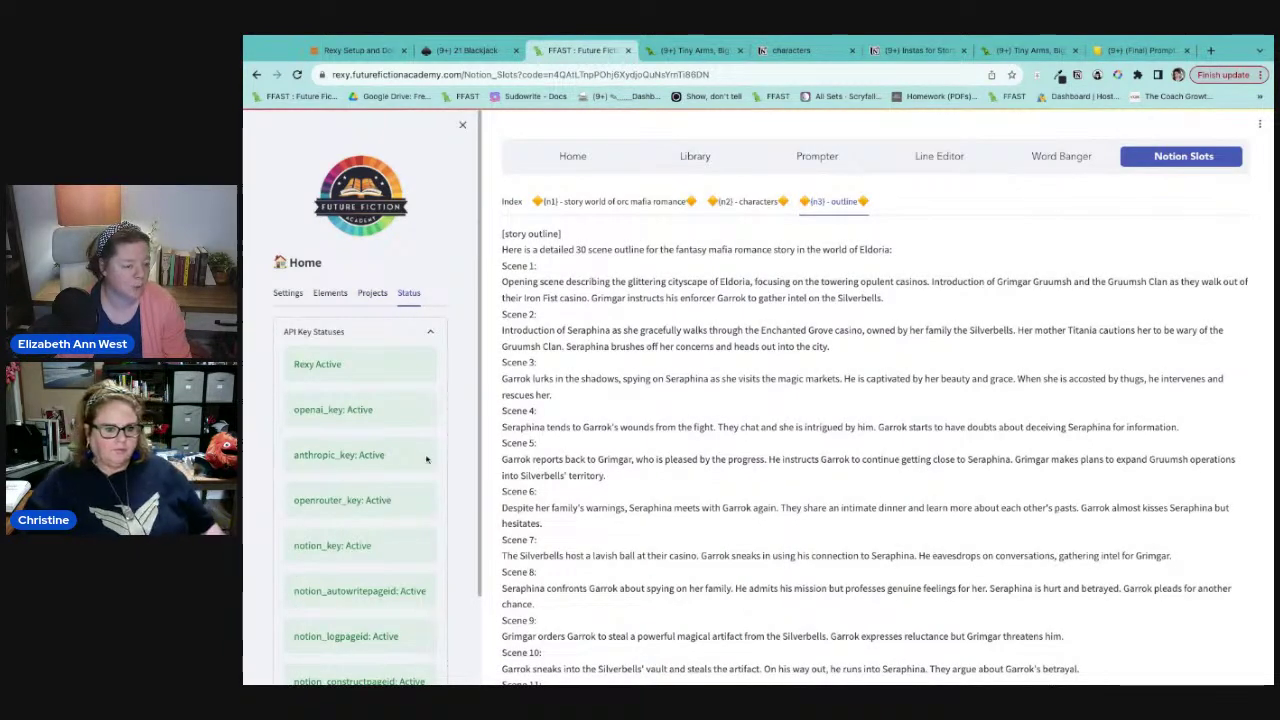
pyautogui.scroll(-1, 426, 459)
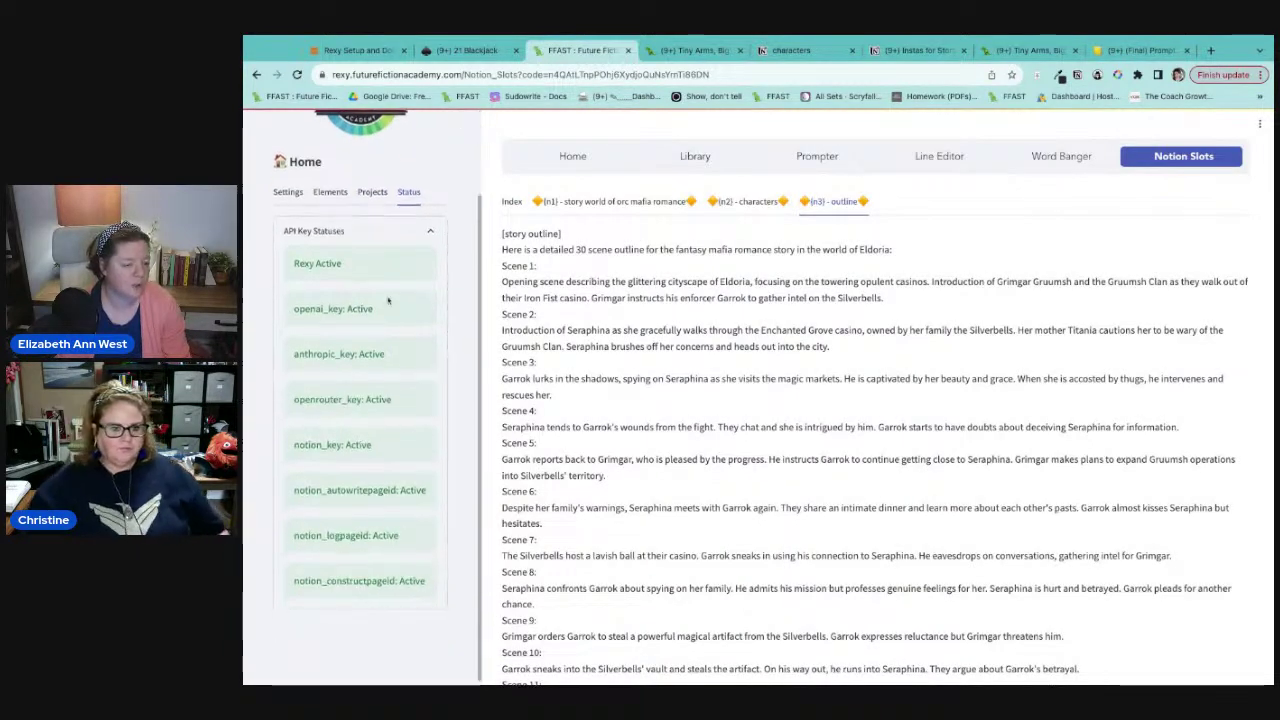
# Step: Load the Blackjack pages of the Orc Mafia Romance Series project, repeating the load several times
pyautogui.click(372, 192)
pyautogui.scroll(-3, 358, 448)
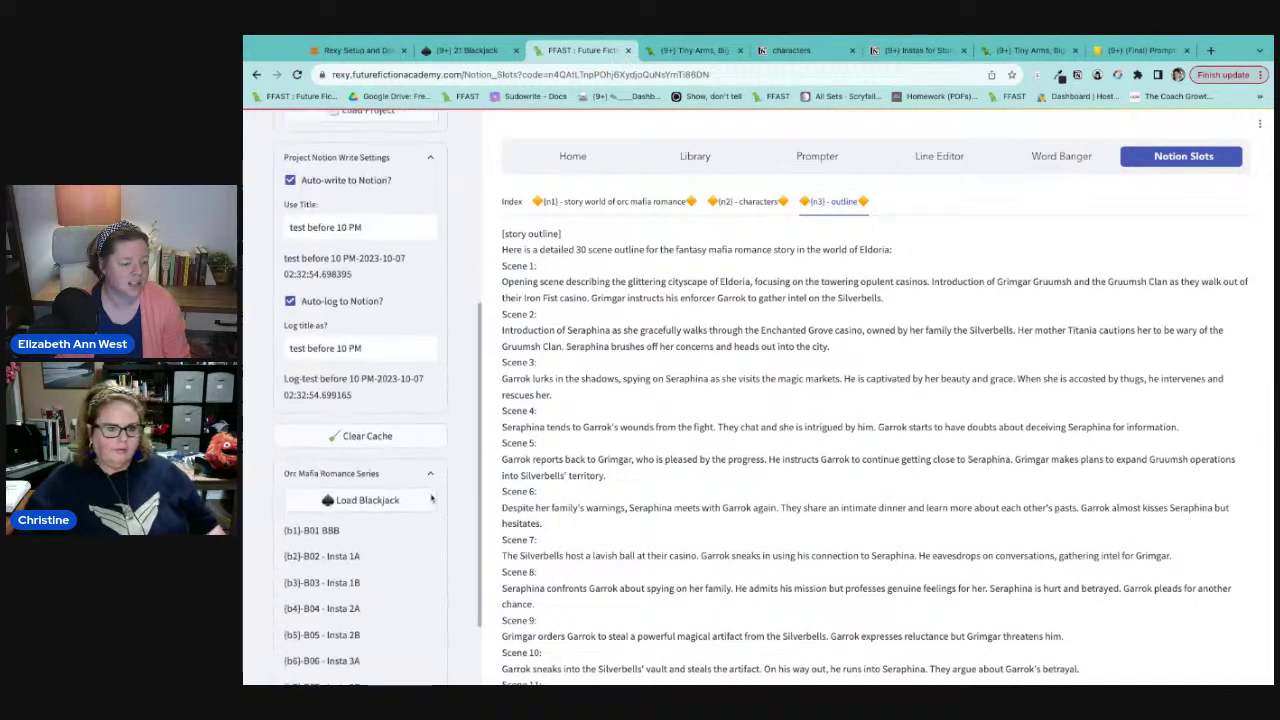
pyautogui.click(330, 503)
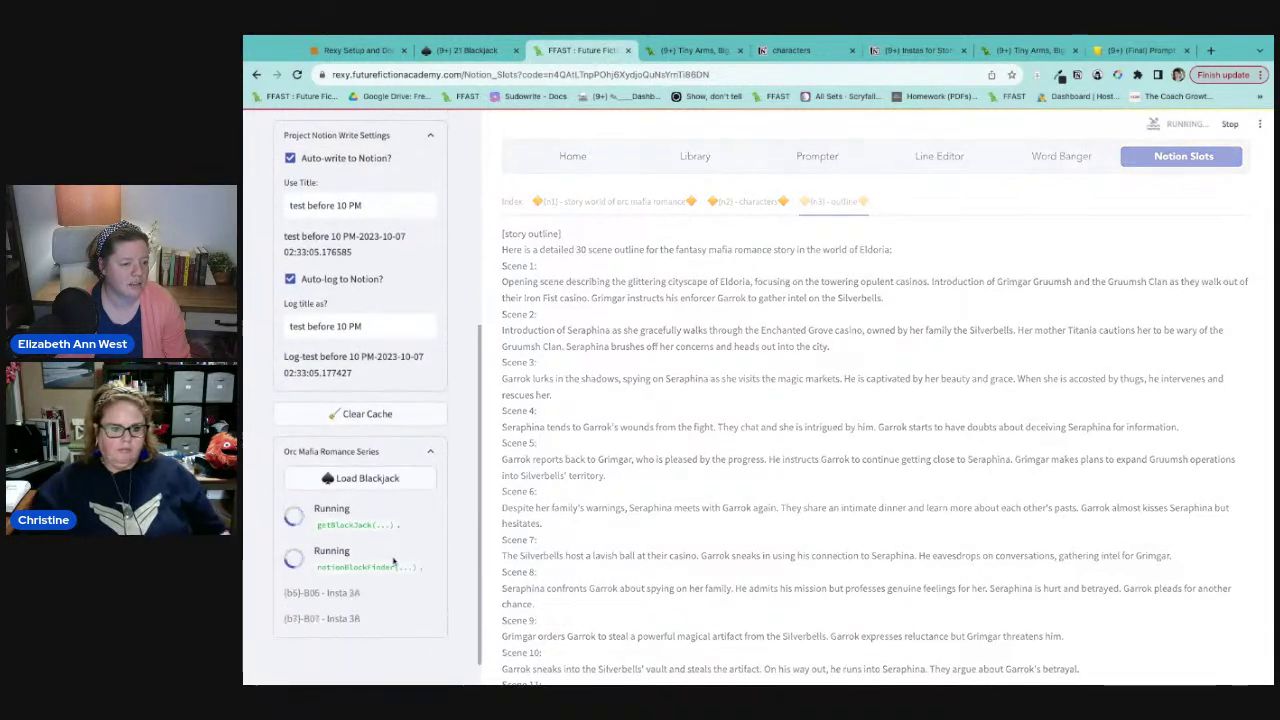
pyautogui.scroll(-3, 393, 563)
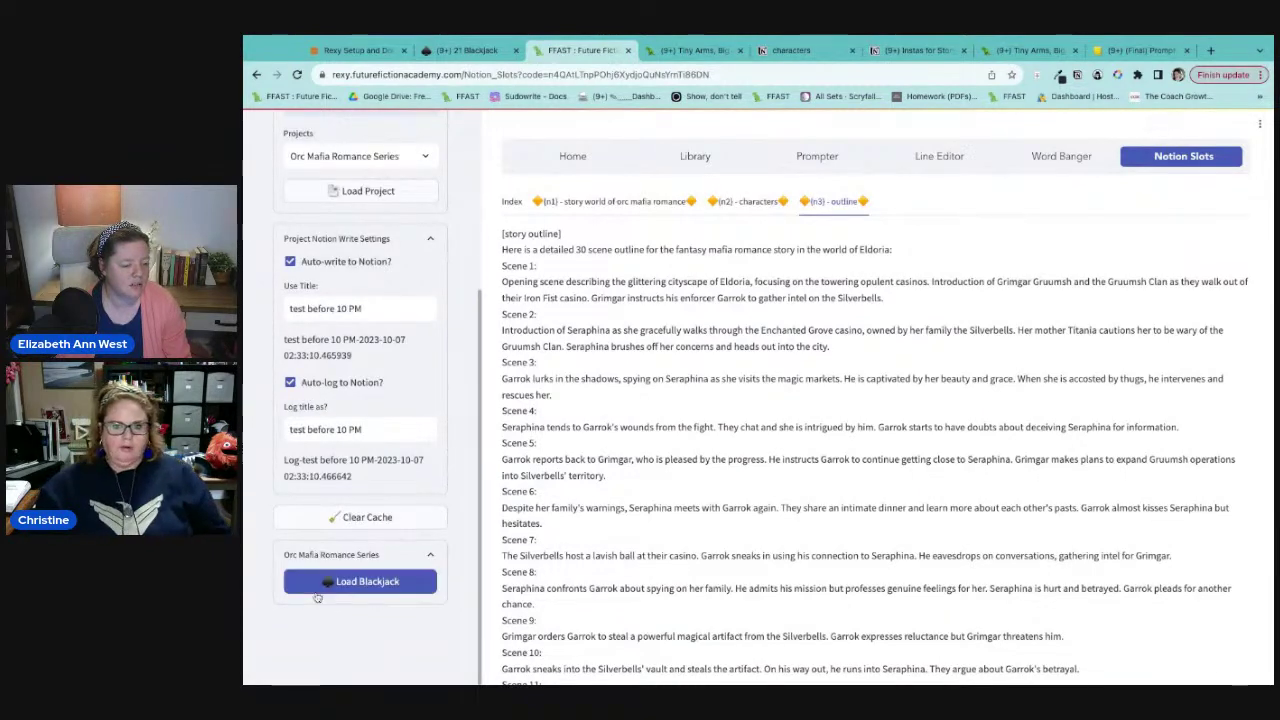
pyautogui.click(367, 581)
pyautogui.click(376, 198)
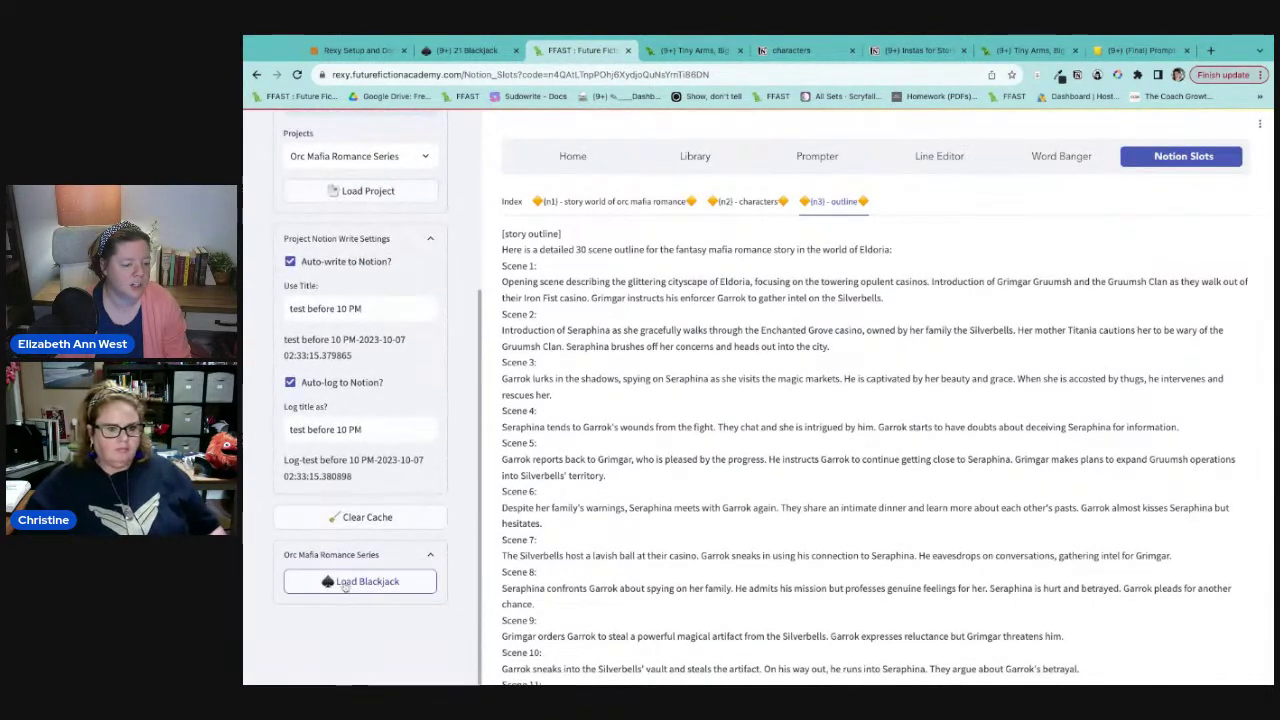
pyautogui.click(345, 584)
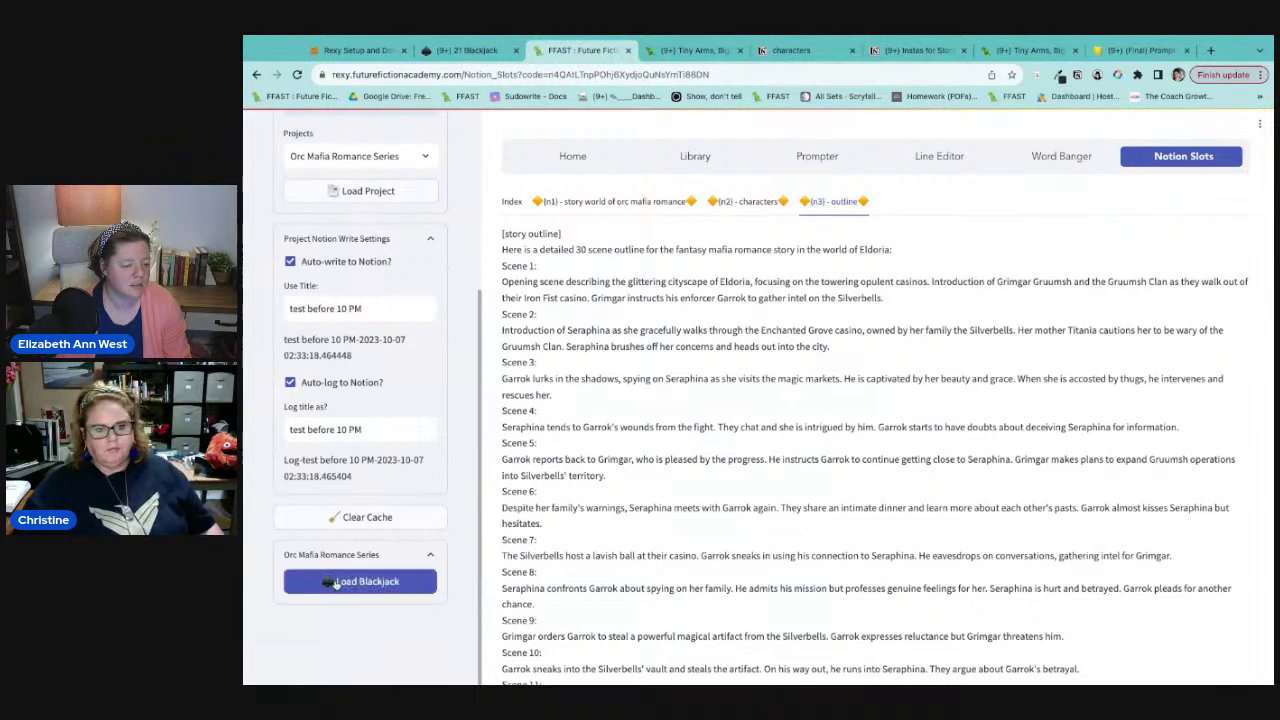
pyautogui.click(342, 584)
pyautogui.click(335, 583)
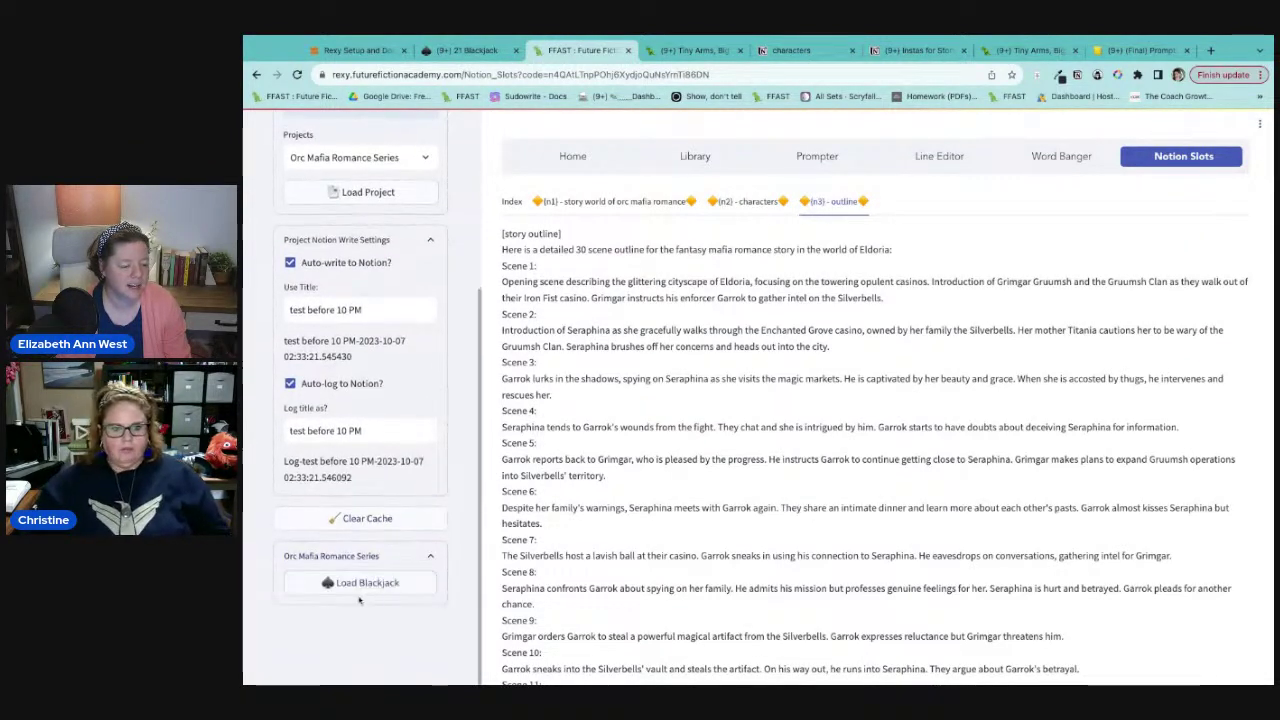
pyautogui.click(328, 590)
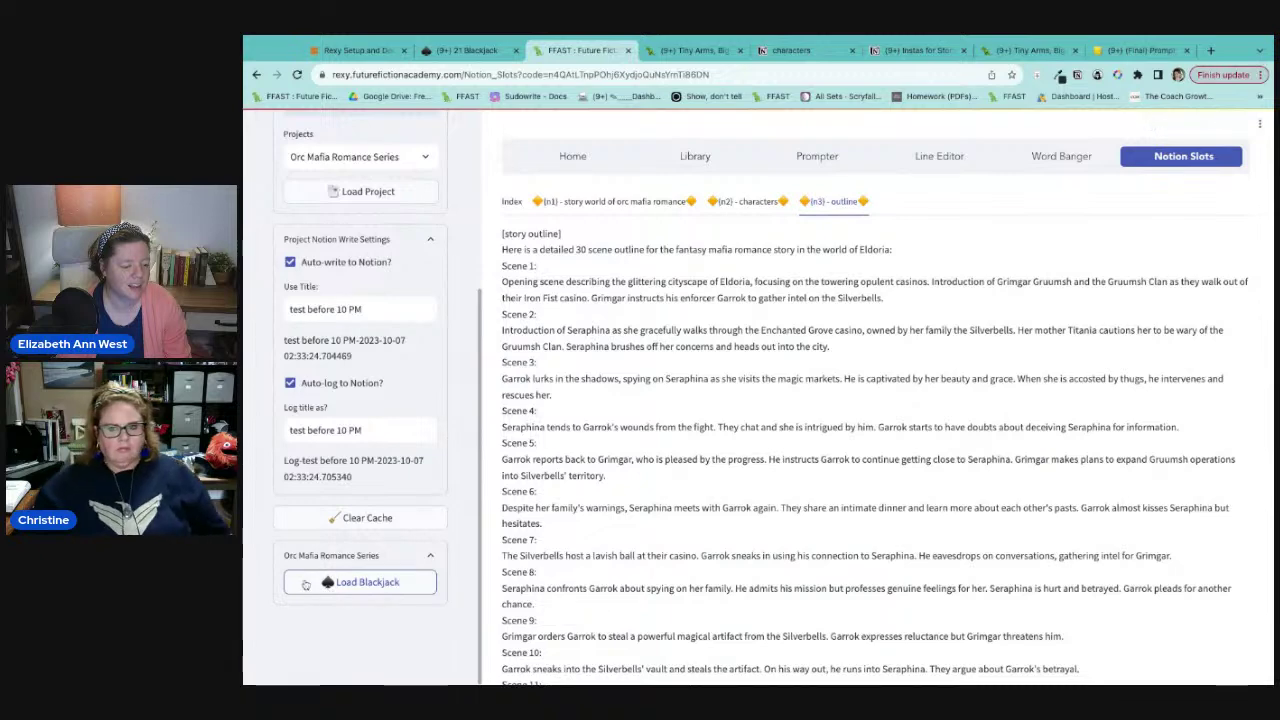
pyautogui.click(305, 585)
pyautogui.click(305, 585)
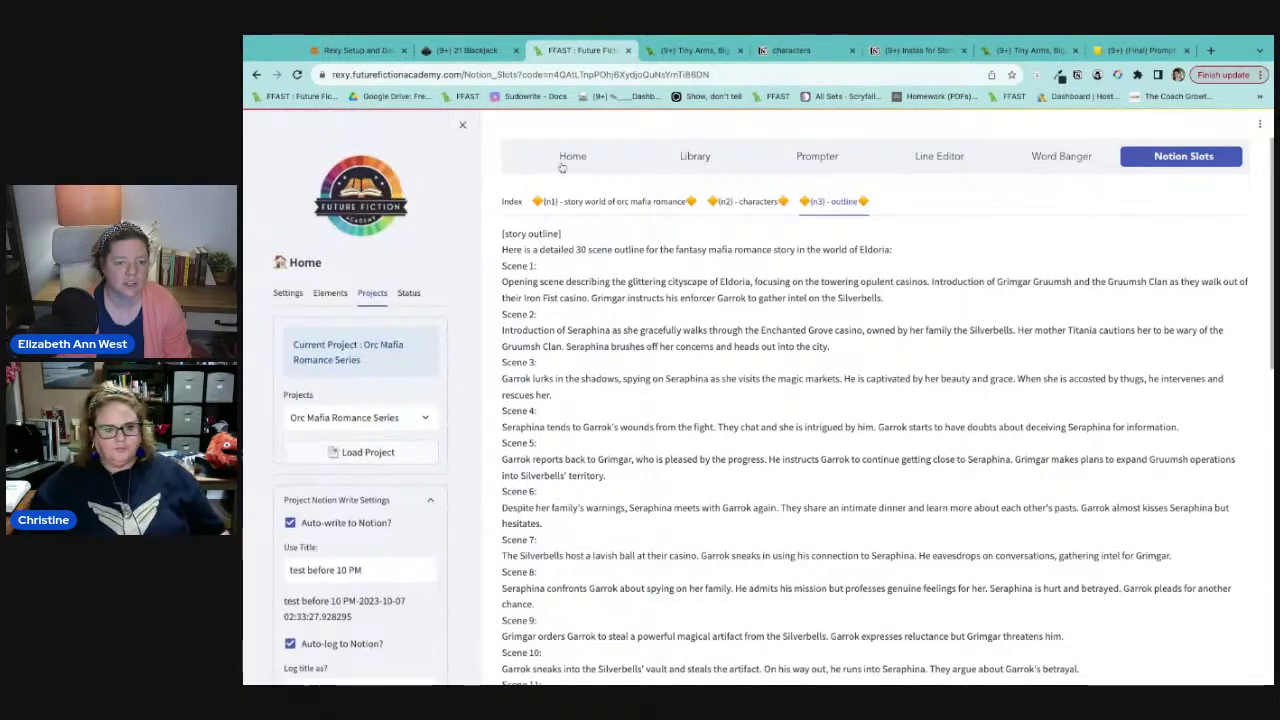
# Step: Switch to the Word Banger, review the Scene 1 pre instructions in its B-Slots and refresh the B-Slots
pyautogui.click(1062, 156)
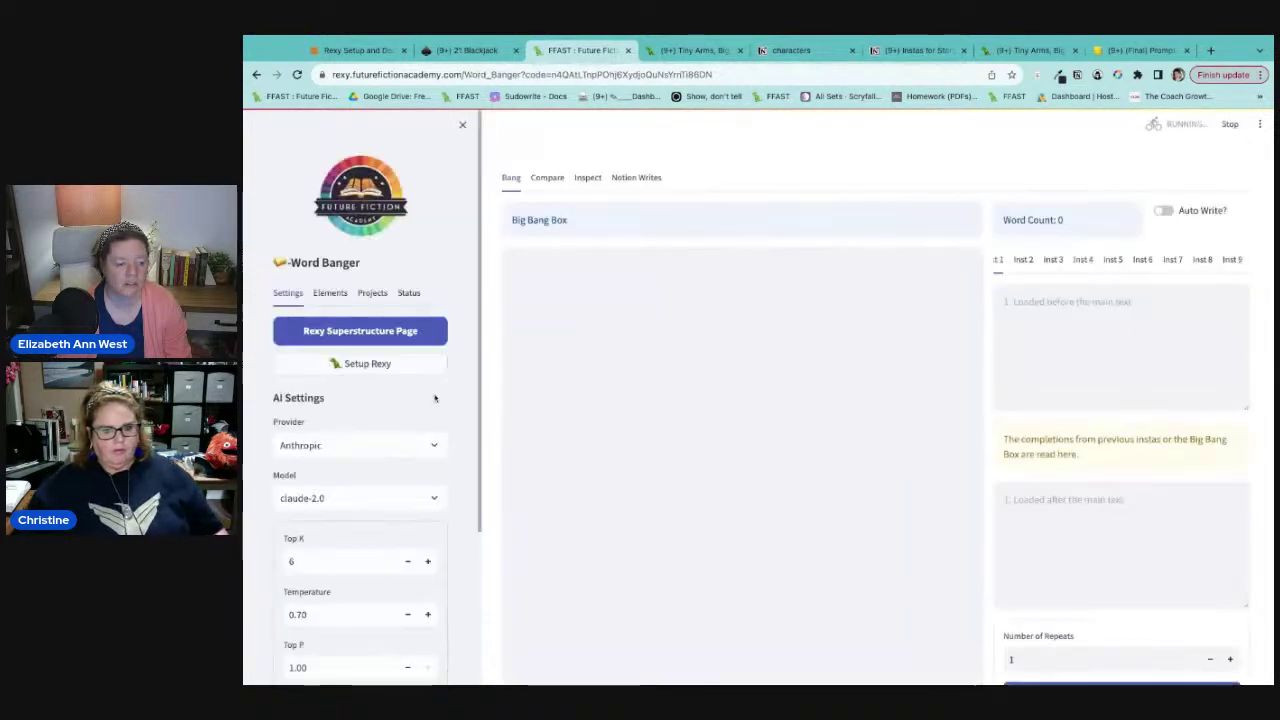
pyautogui.scroll(-1, 433, 491)
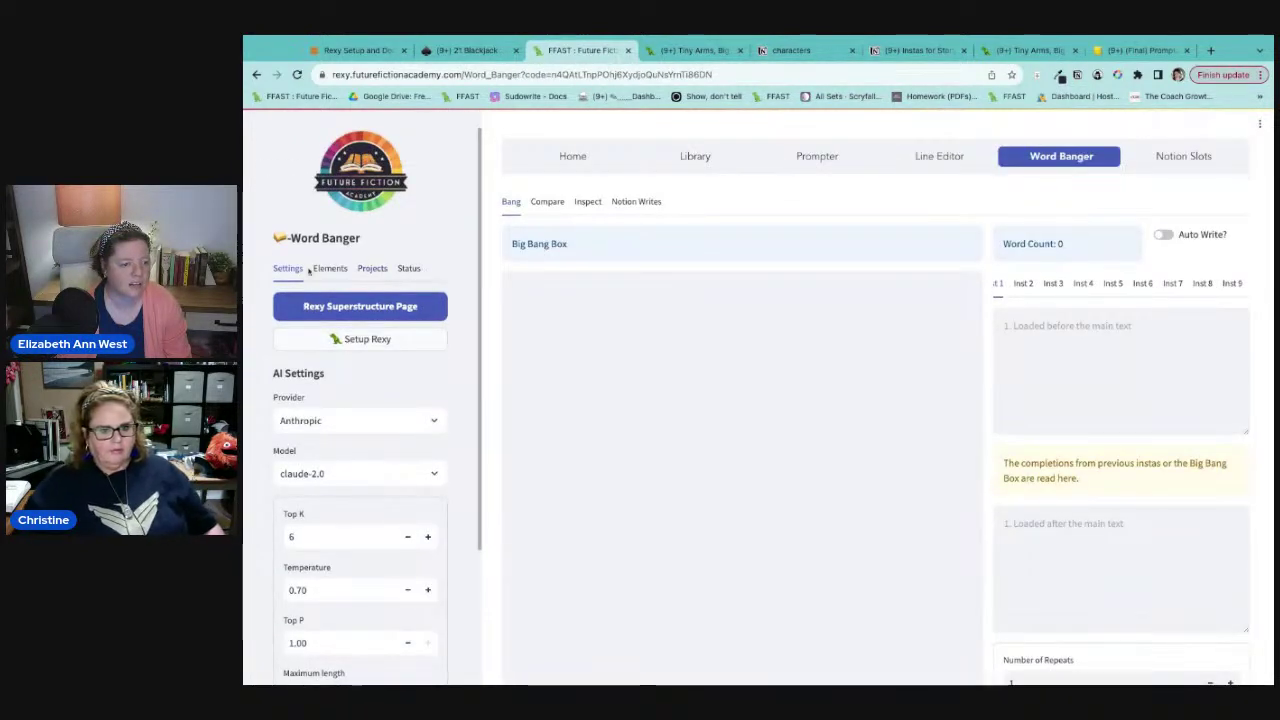
pyautogui.click(330, 268)
pyautogui.click(414, 380)
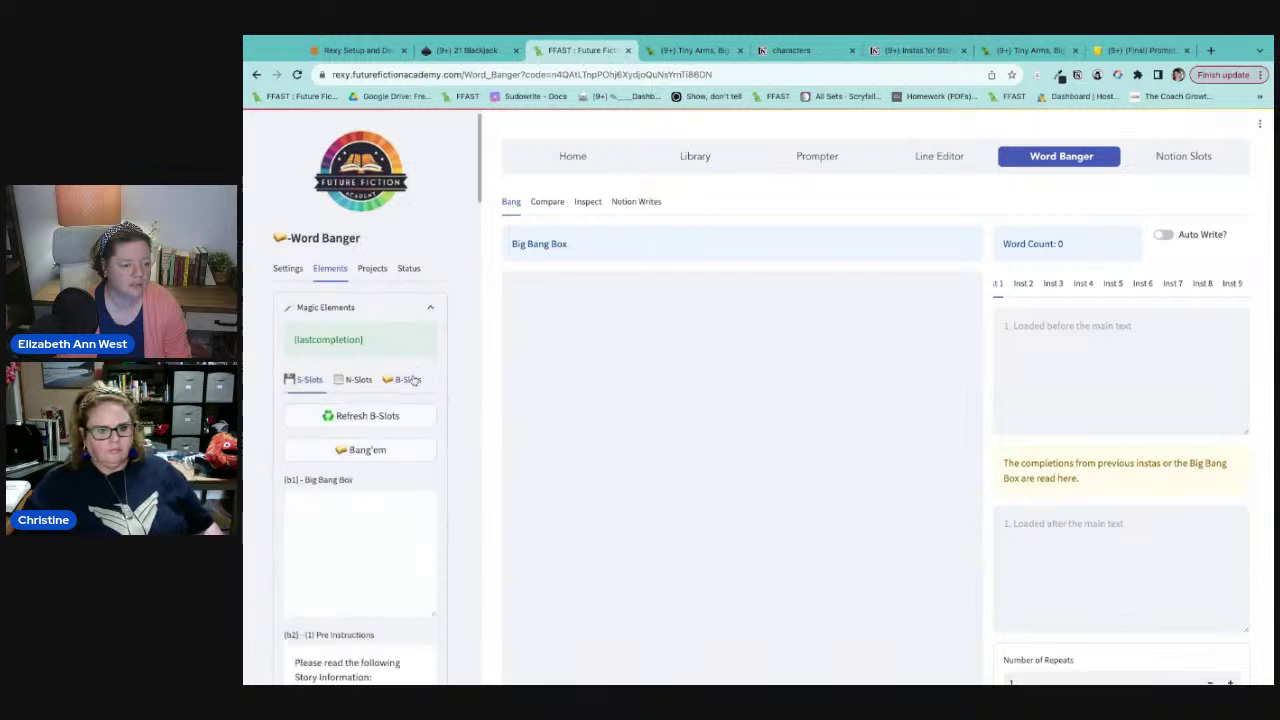
pyautogui.scroll(-3, 370, 519)
pyautogui.scroll(-3, 372, 523)
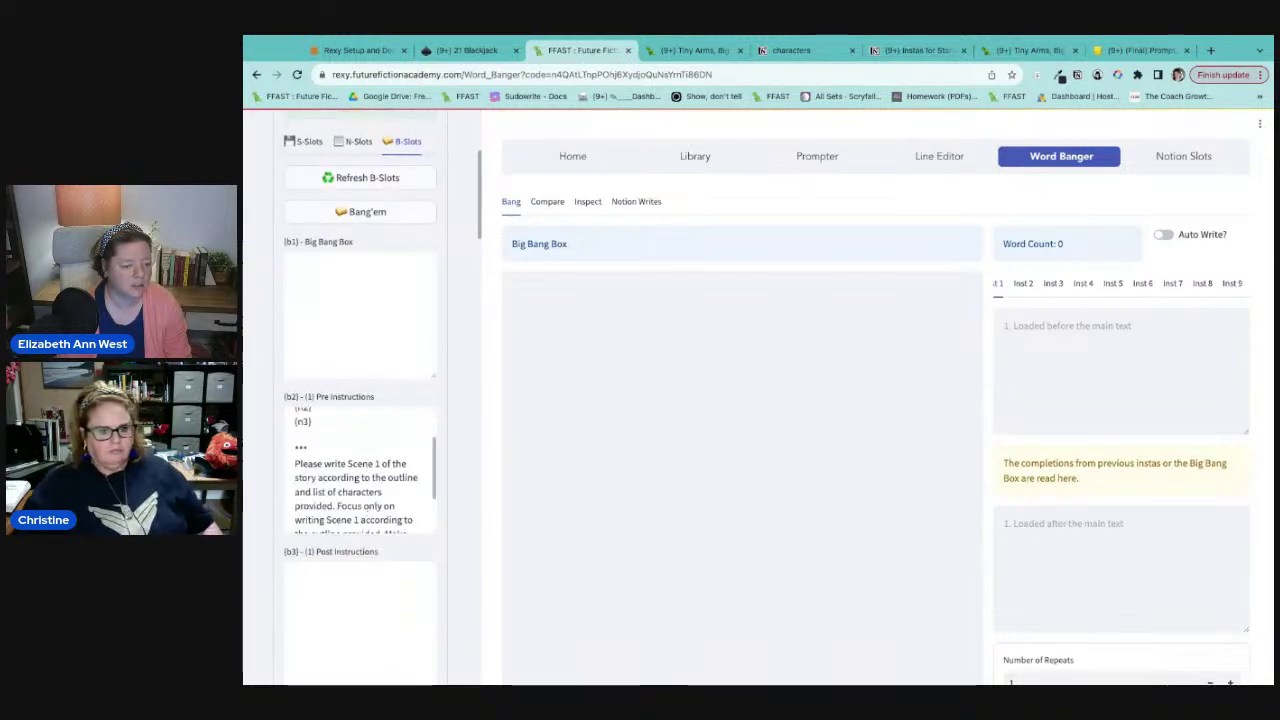
pyautogui.scroll(5, 367, 470)
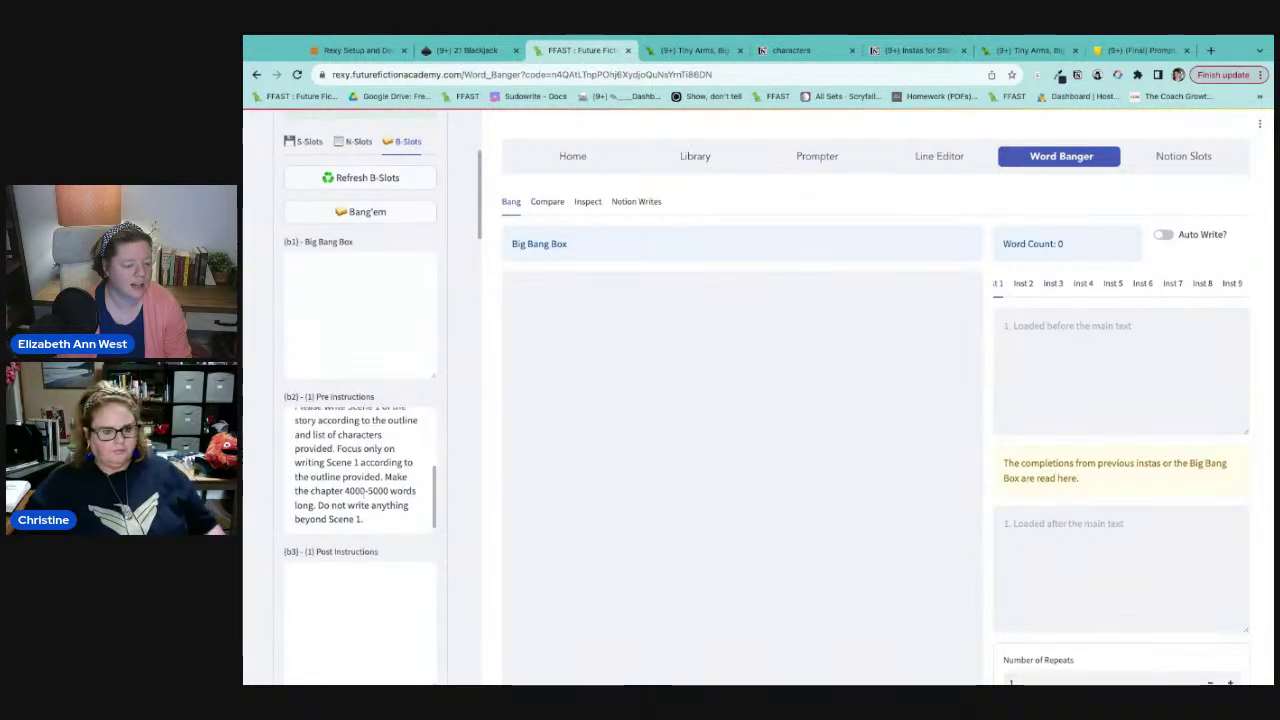
pyautogui.click(385, 177)
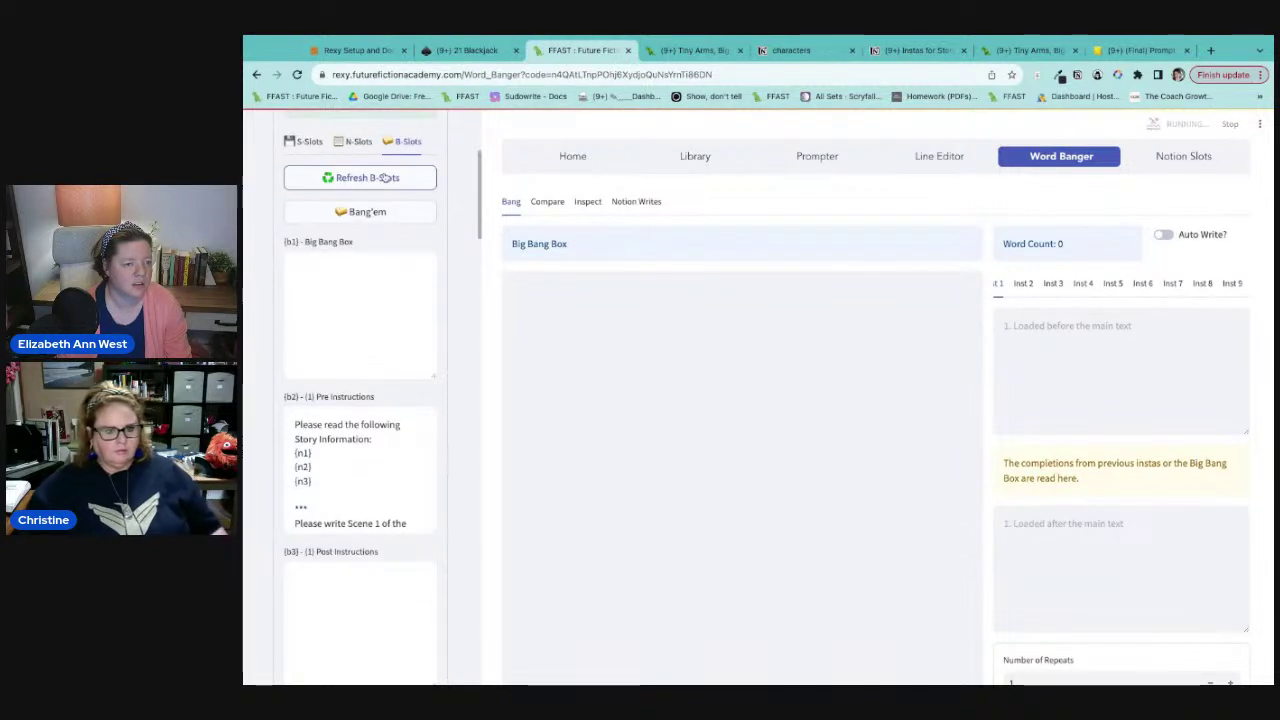
pyautogui.scroll(-3, 365, 470)
pyautogui.scroll(8, 392, 370)
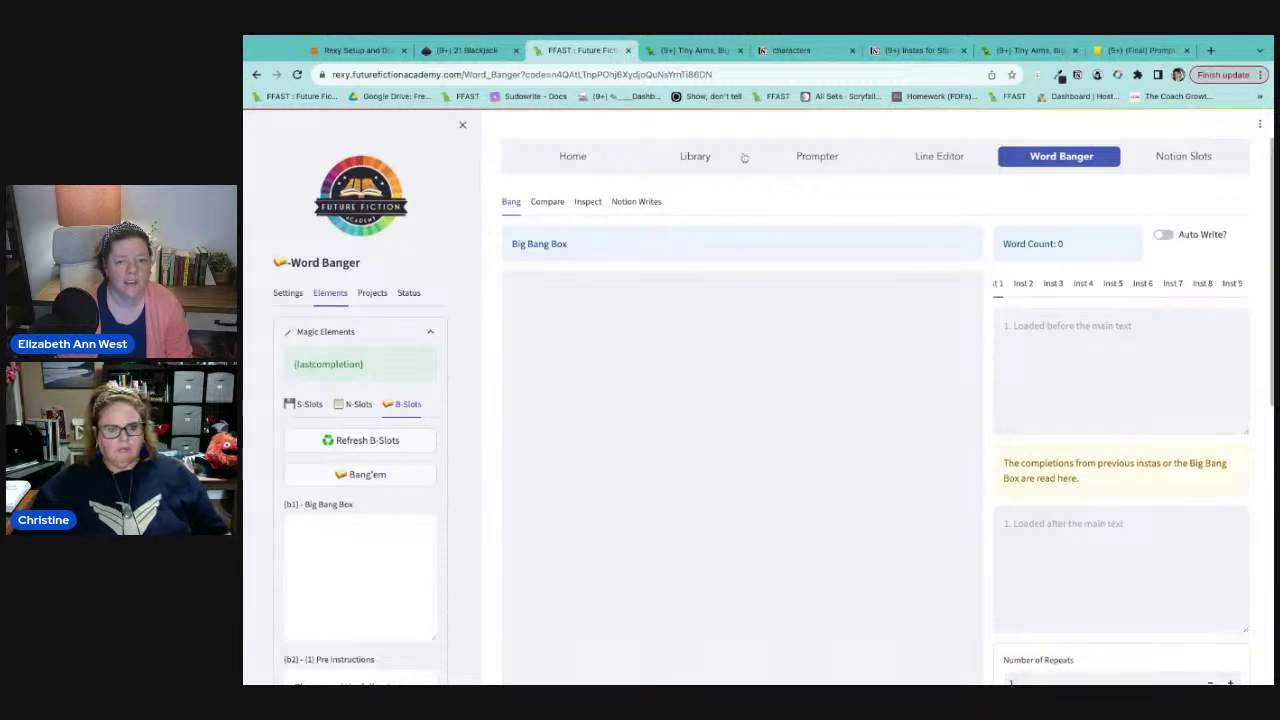
# Step: Clear the cache on the Rexy Notion setup page and reload the Orc Mafia Romance Series project
pyautogui.click(375, 292)
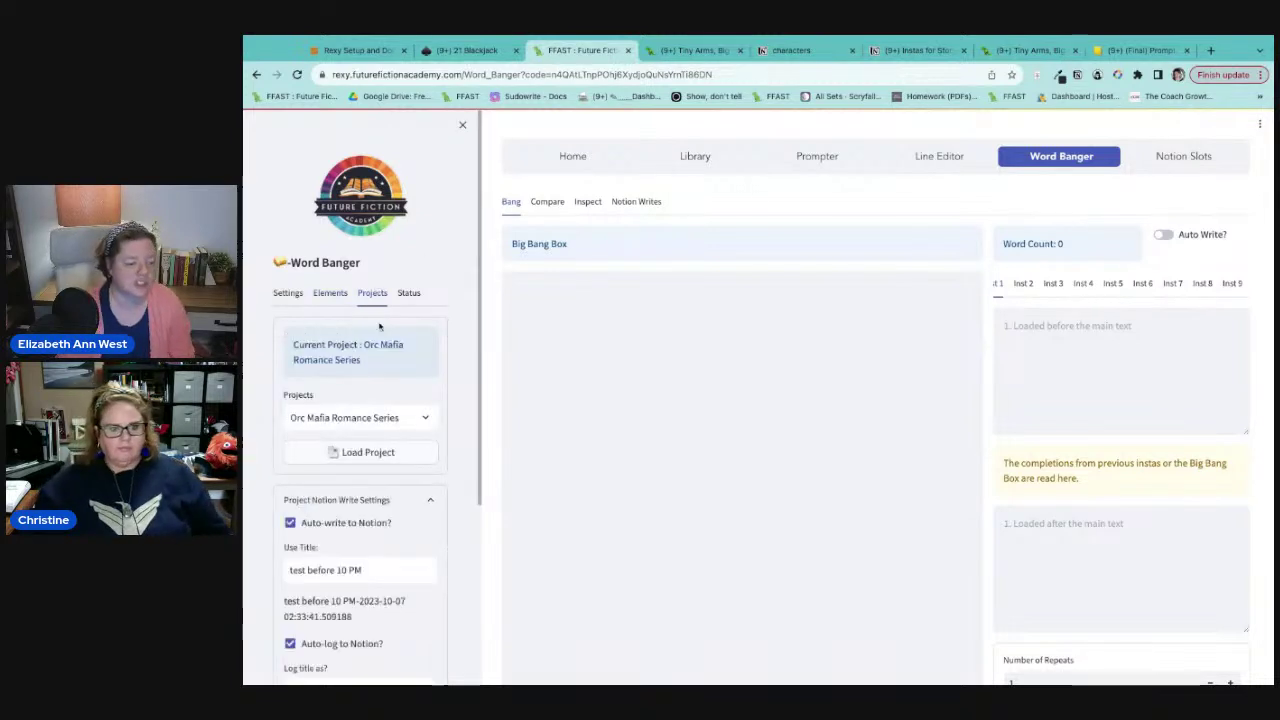
pyautogui.click(288, 293)
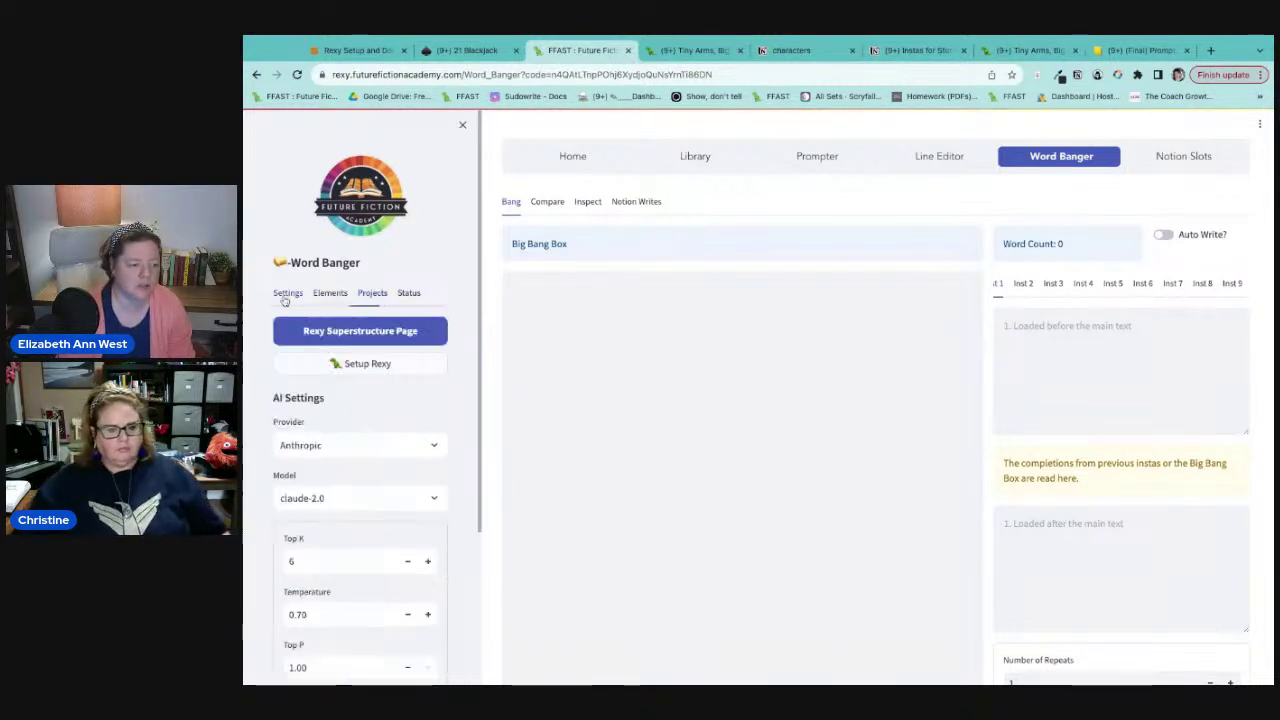
pyautogui.click(345, 364)
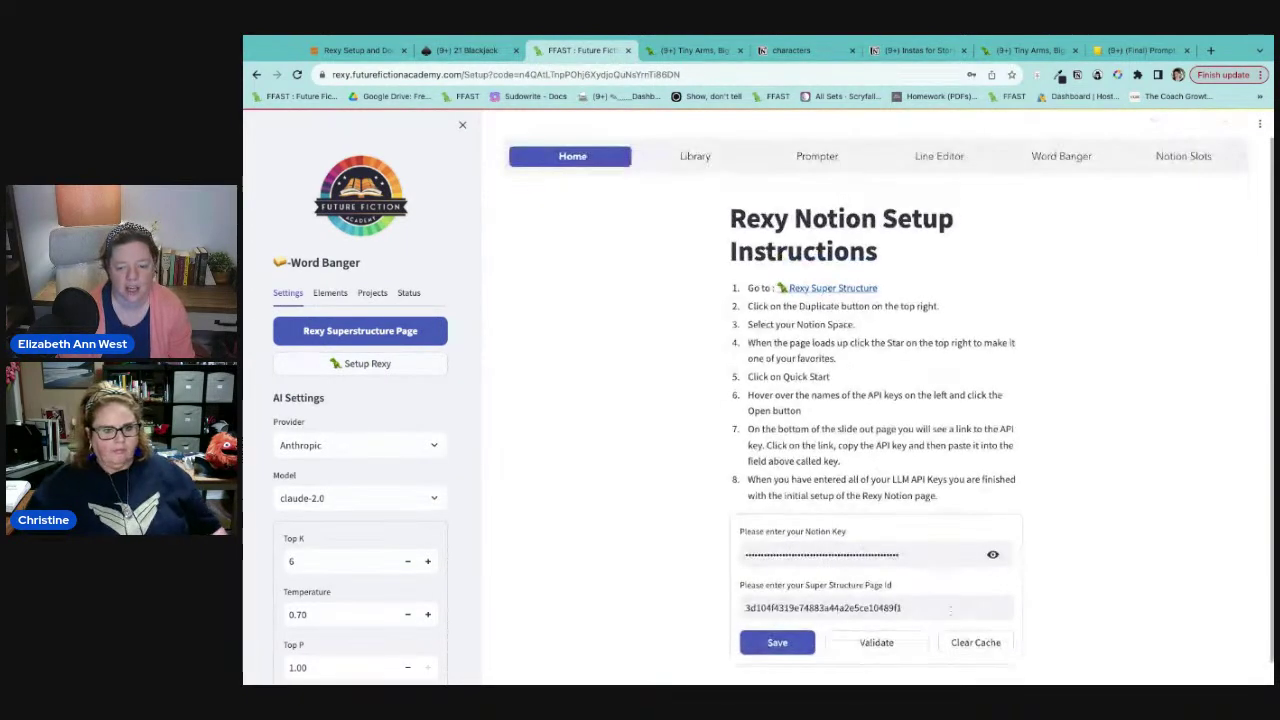
pyautogui.click(982, 644)
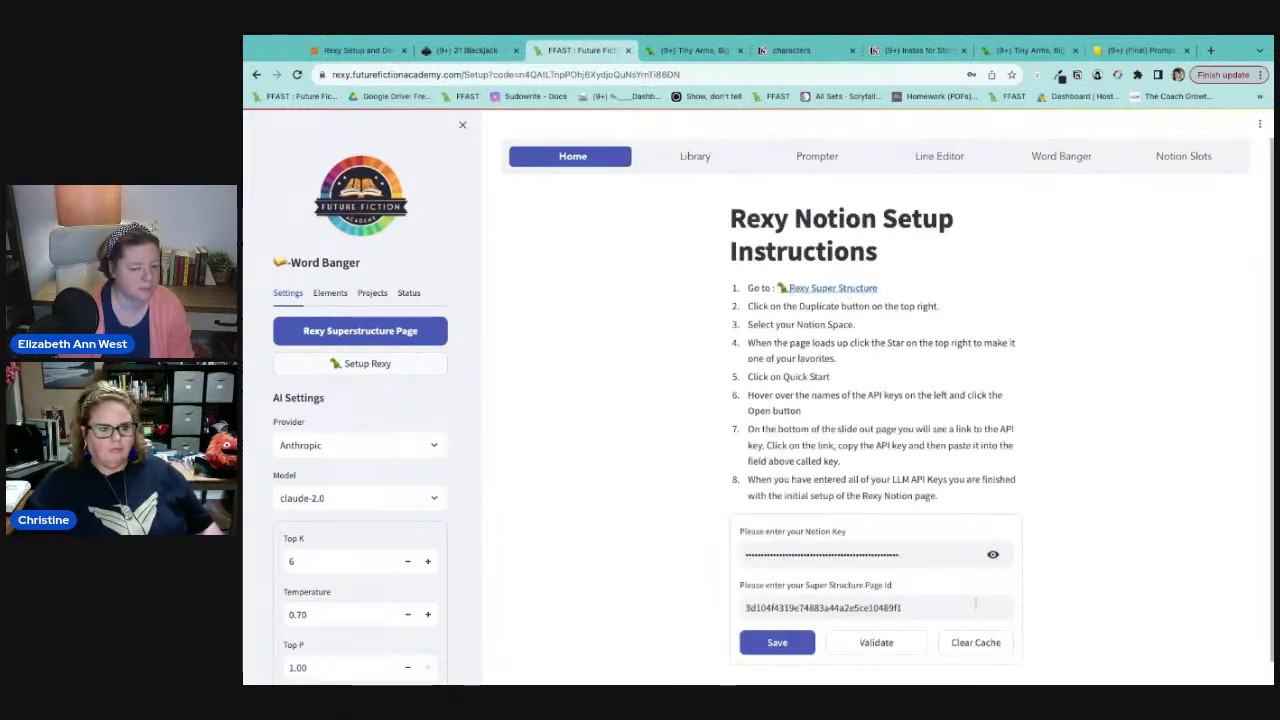
pyautogui.click(372, 293)
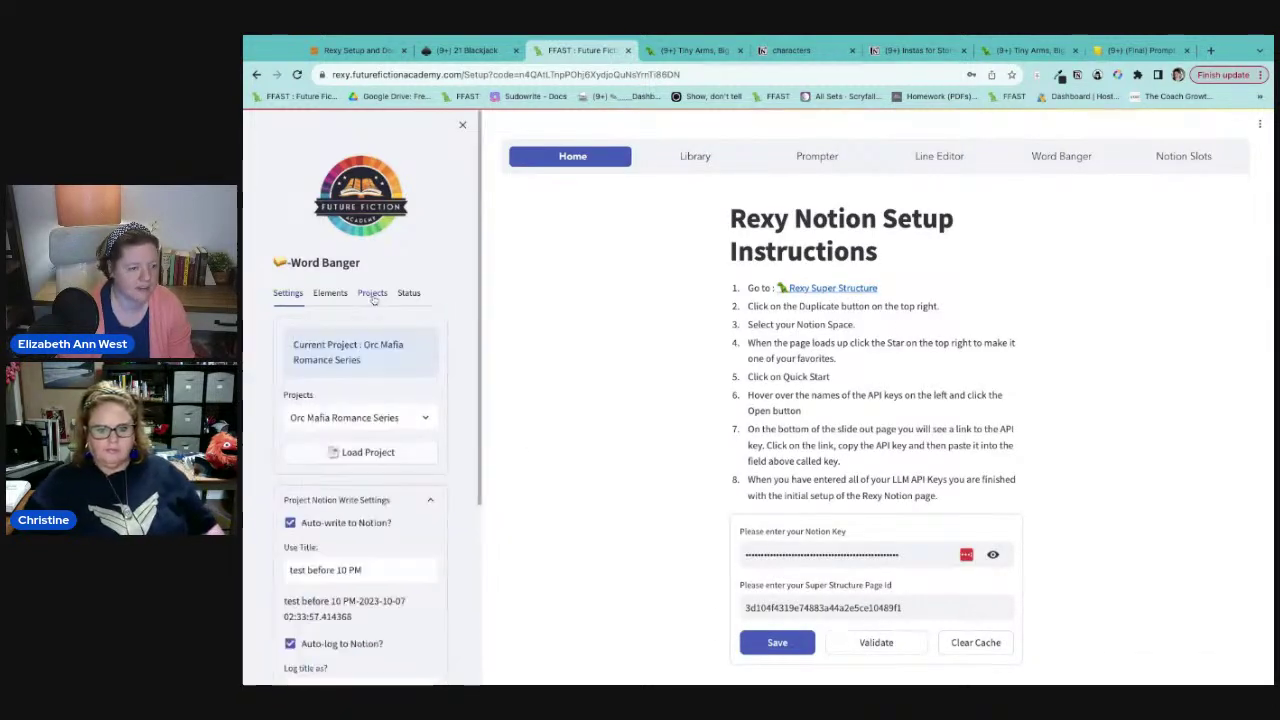
pyautogui.click(378, 455)
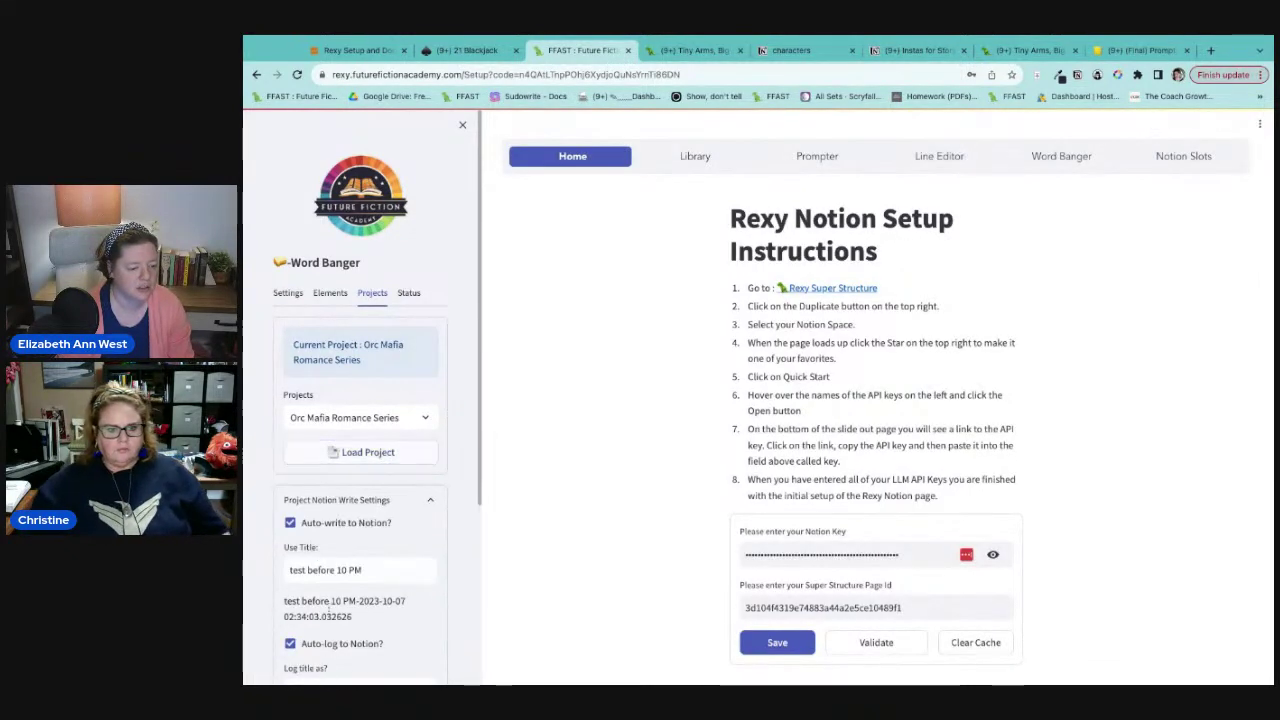
# Step: Set the project's Notion write title and log title to 10 PM YT, and load Blackjack again
pyautogui.moveTo(377, 570); pyautogui.dragTo(271, 574)
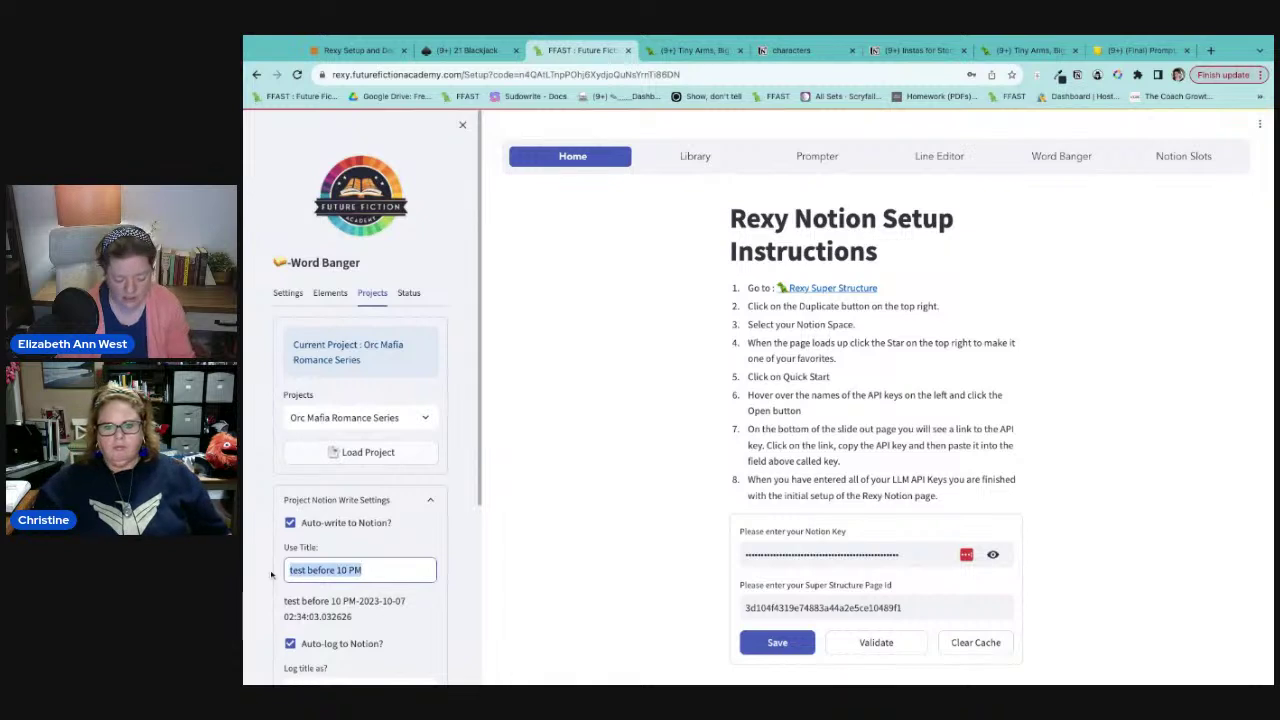
pyautogui.write('1')
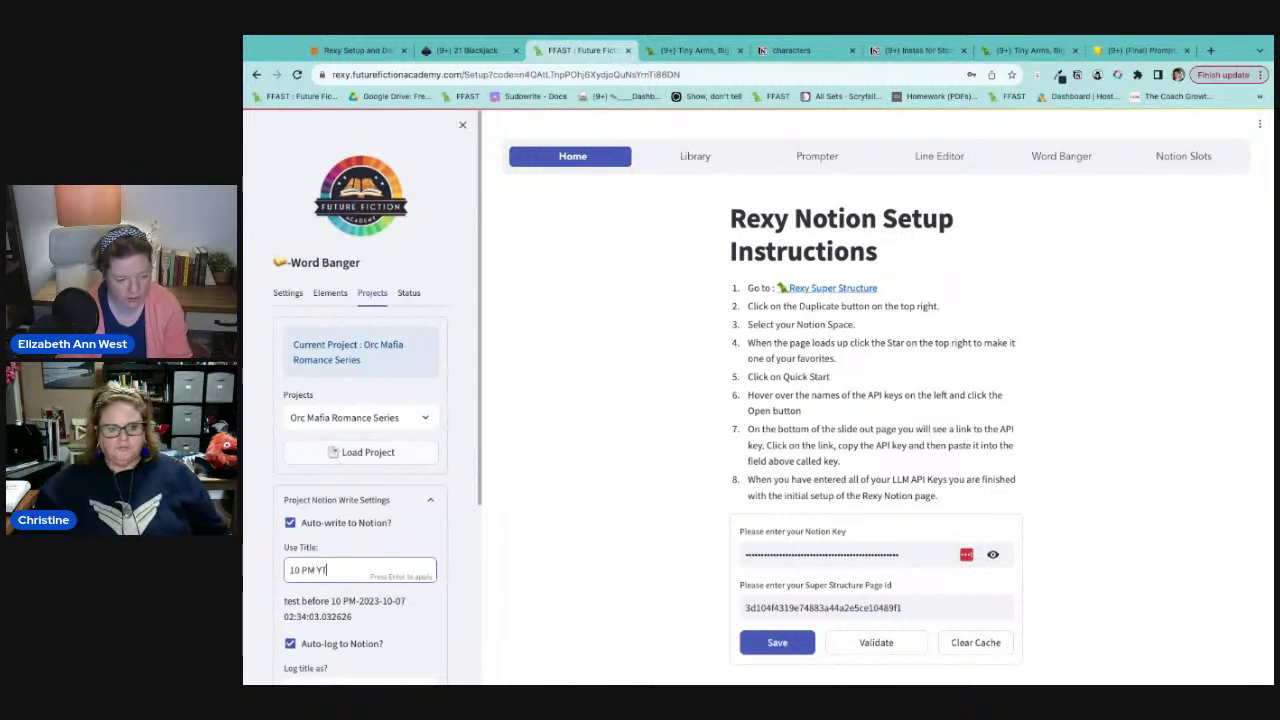
pyautogui.write('0 PM YT')
pyautogui.press('Return')
pyautogui.scroll(-3, 245, 421)
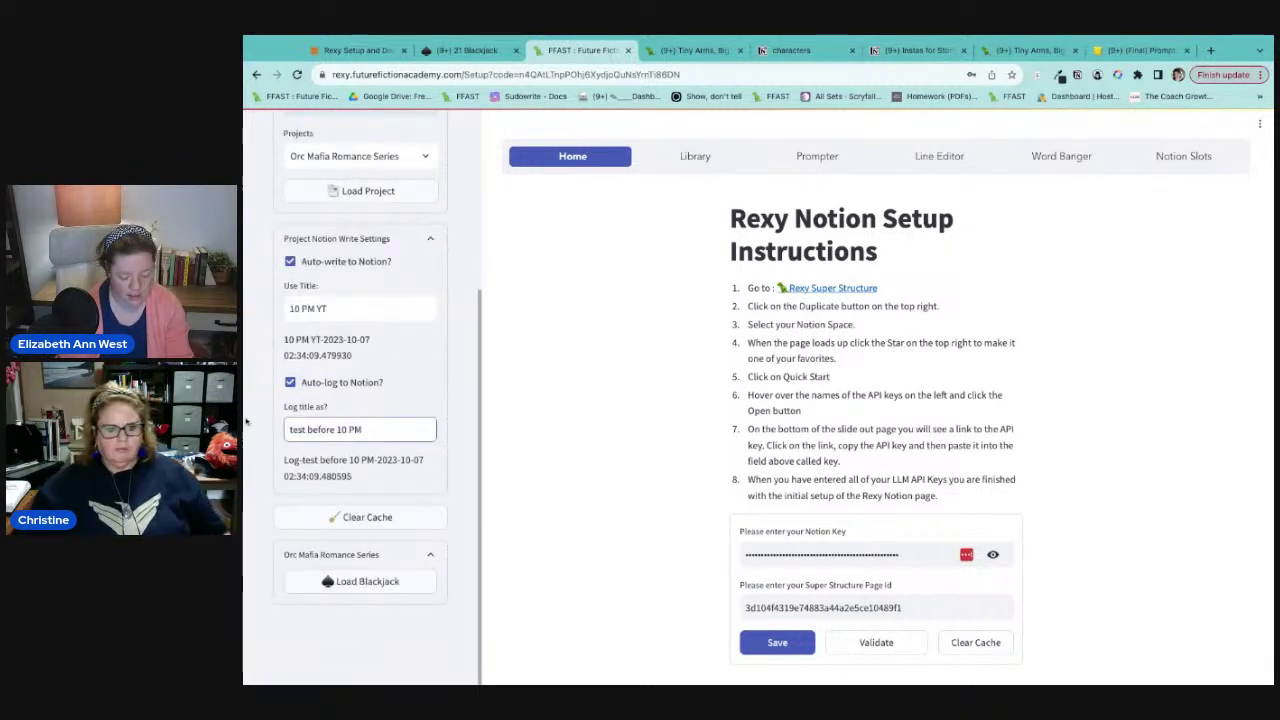
pyautogui.tripleClick(414, 432)
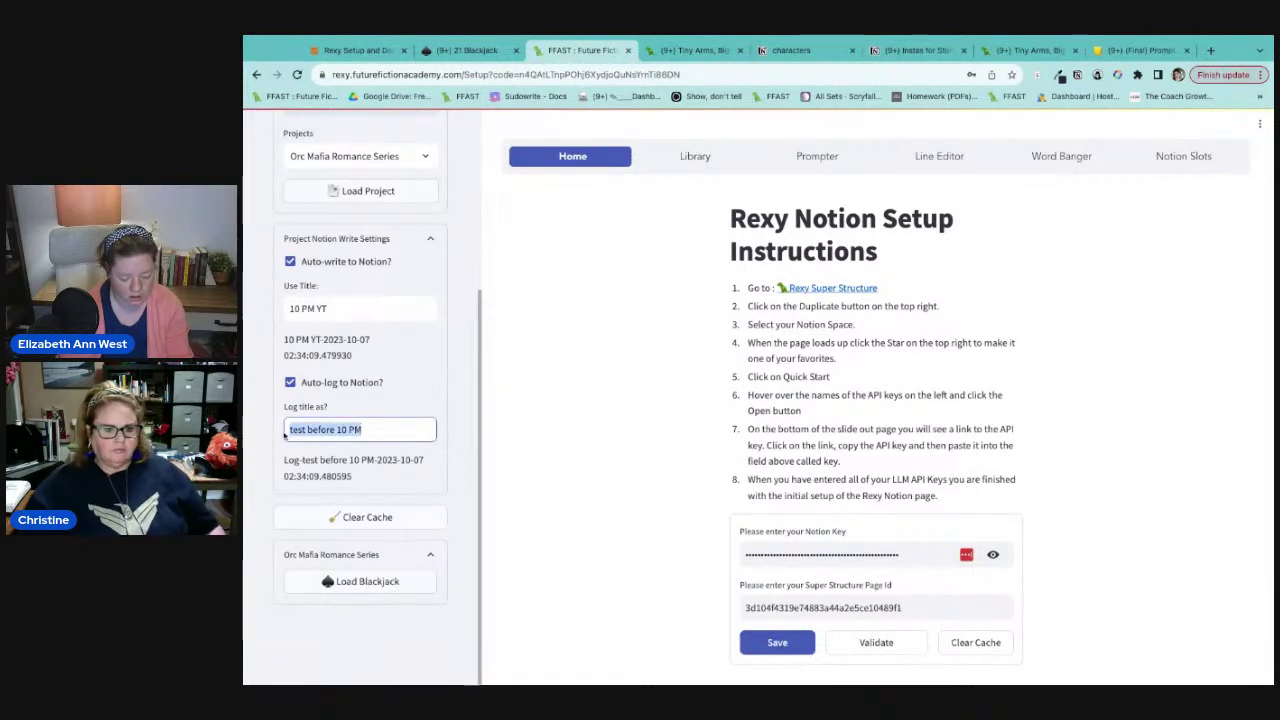
pyautogui.write('10 PM YT')
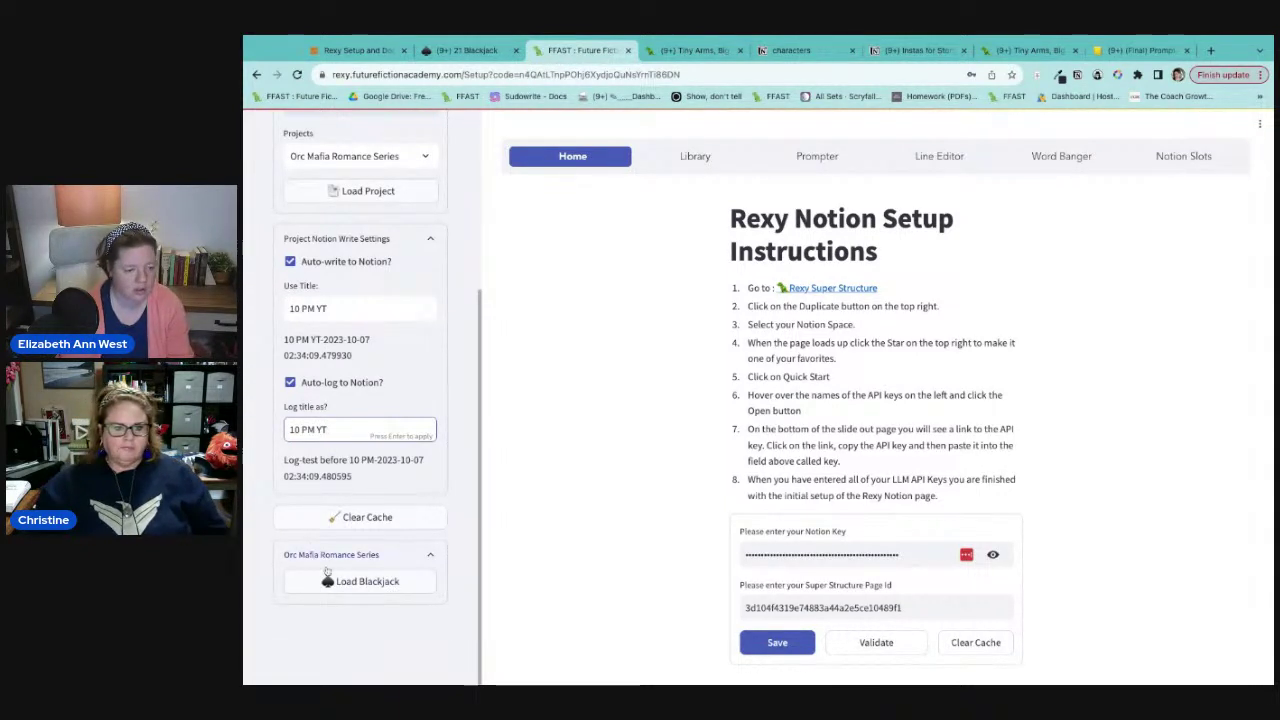
pyautogui.click(330, 580)
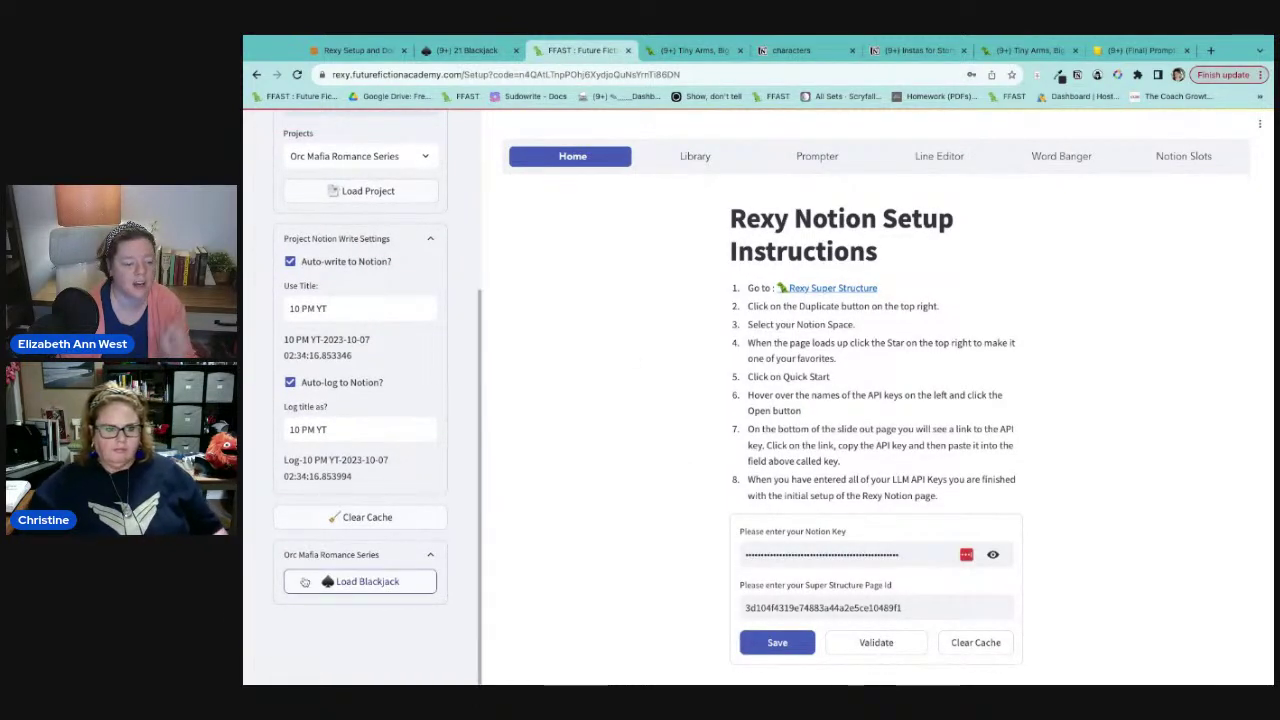
pyautogui.click(318, 588)
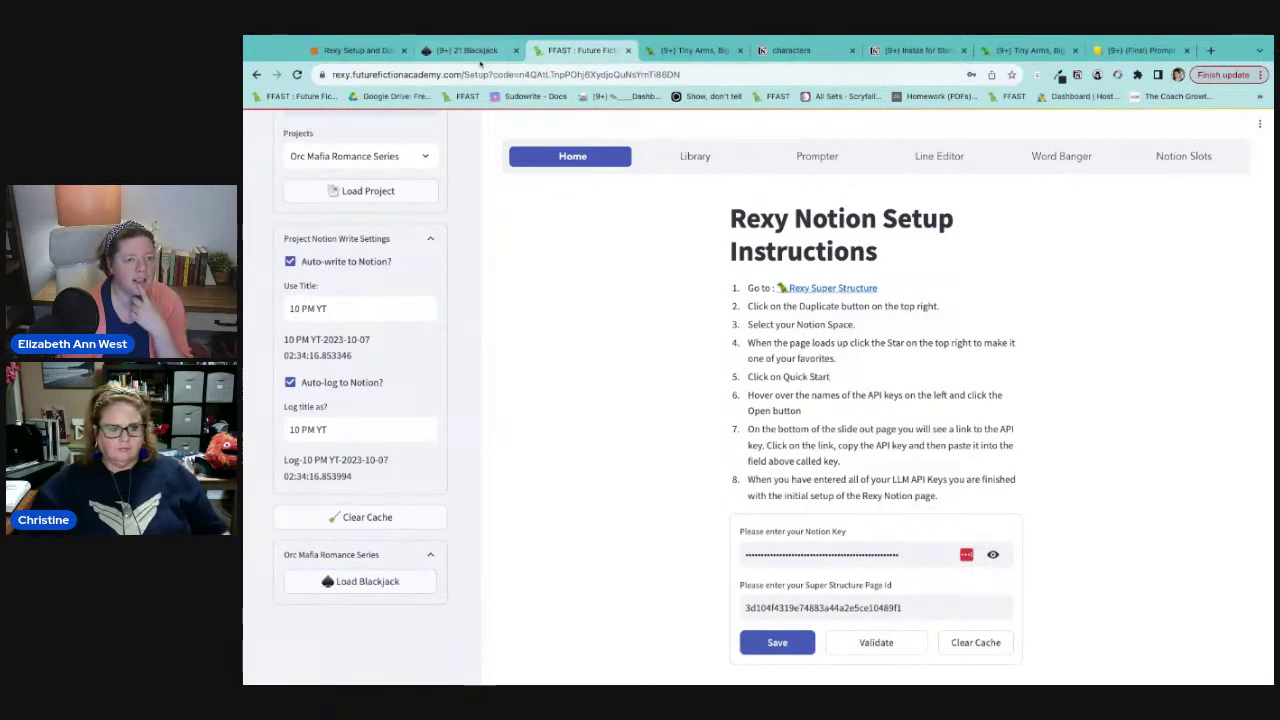
pyautogui.scroll(4, 672, 402)
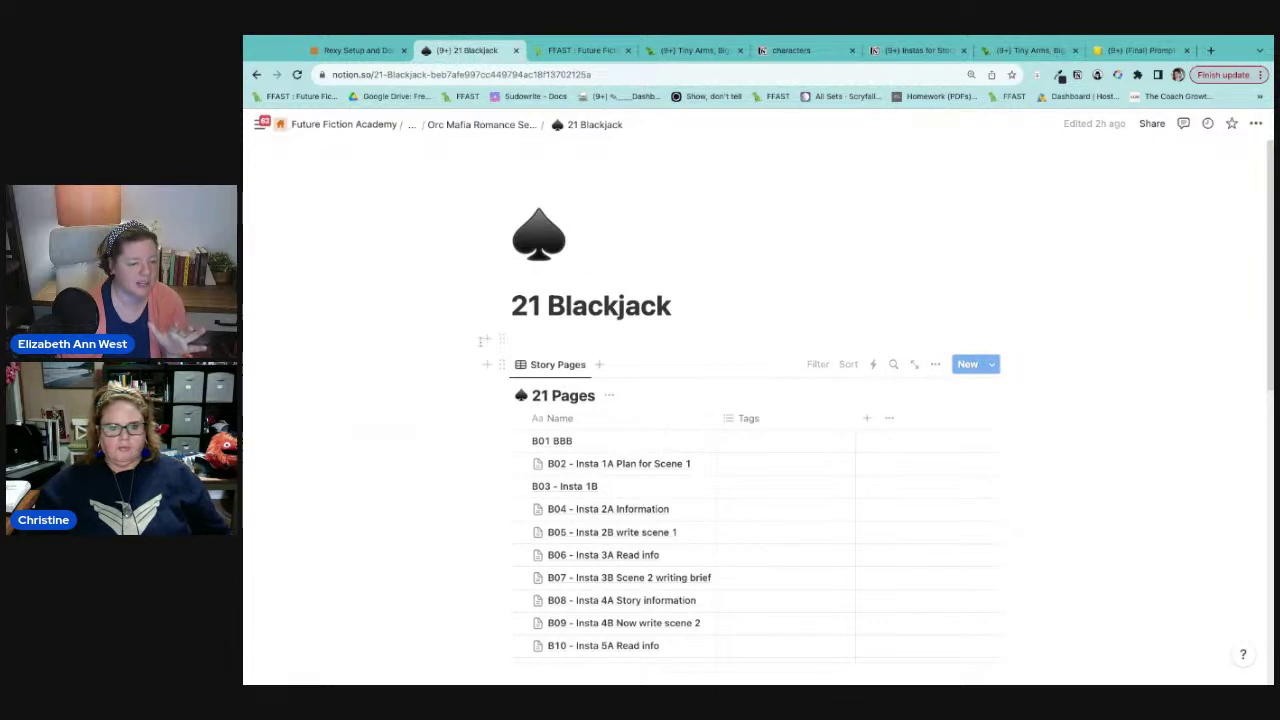
pyautogui.click(503, 365)
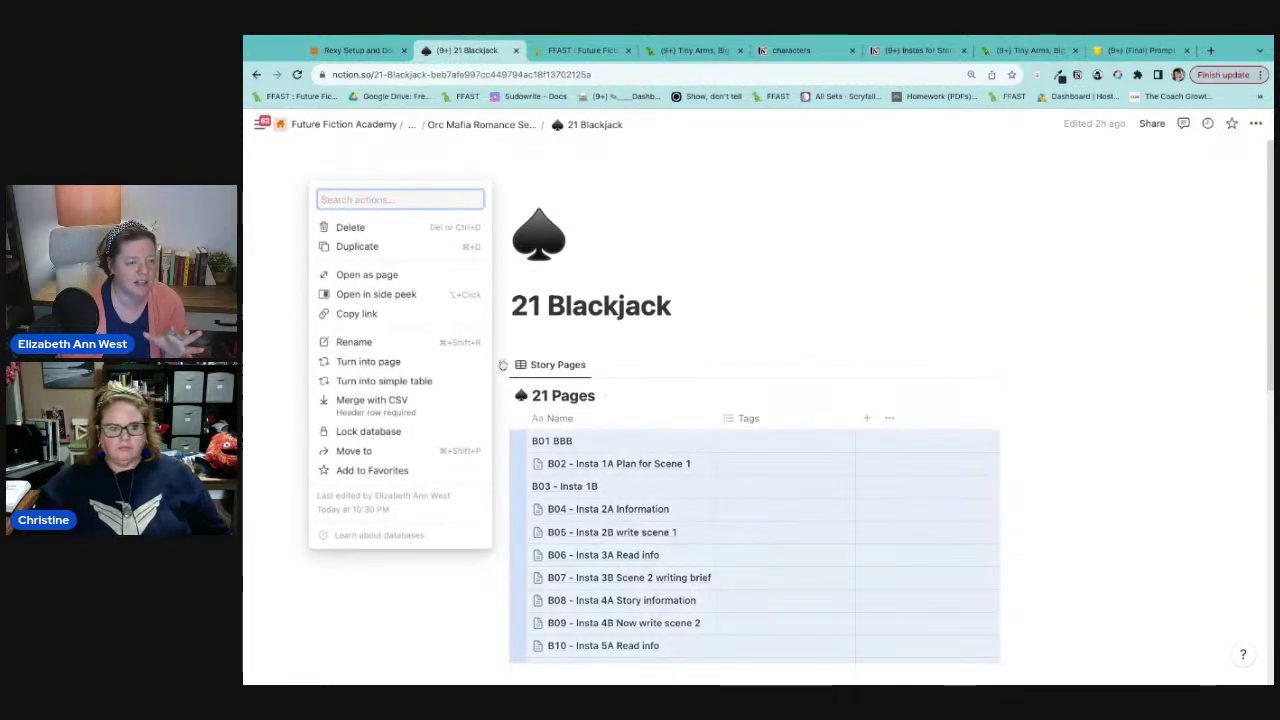
pyautogui.press('Escape')
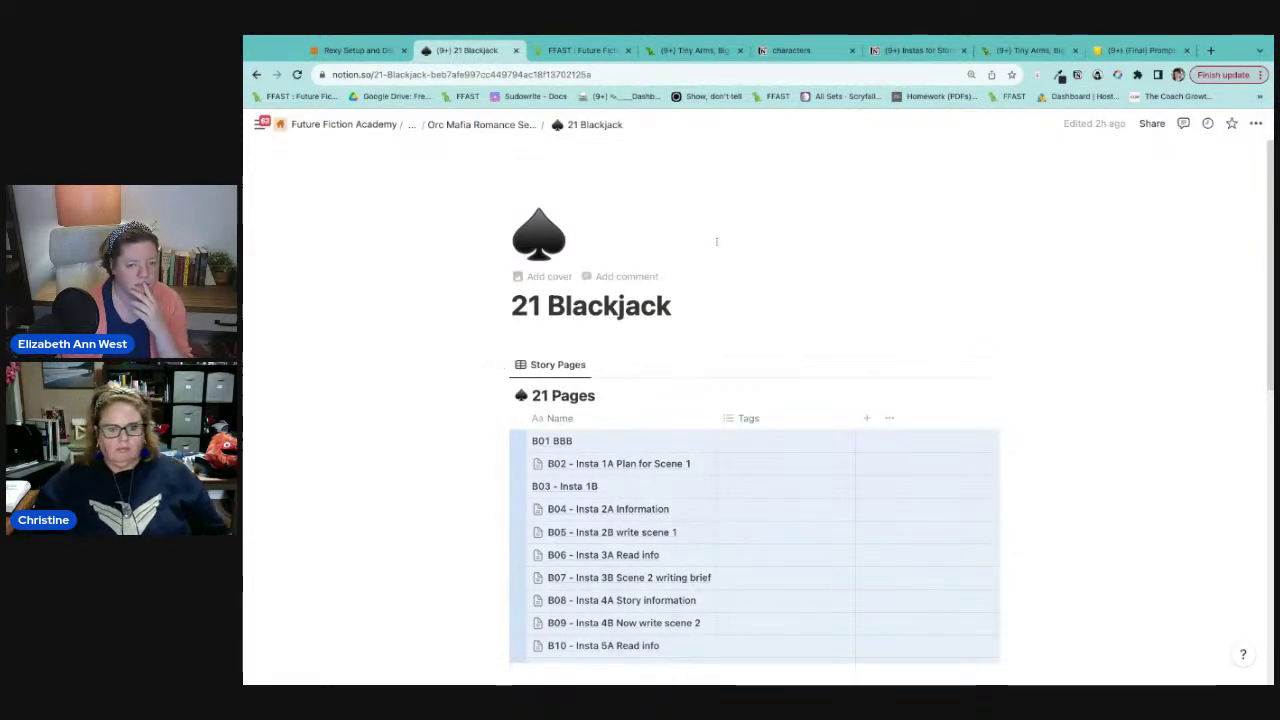
# Step: Duplicate the 21 Blackjack page inside the Blank Series project and open the copy
pyautogui.click(490, 124)
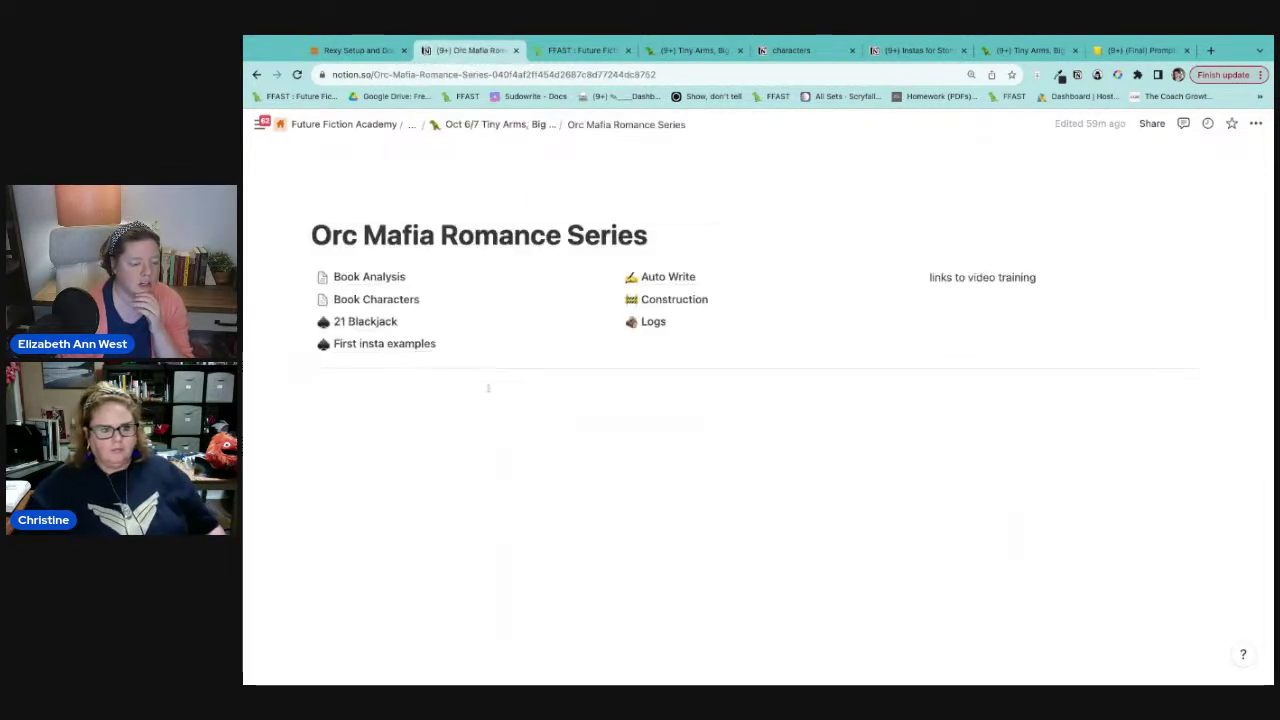
pyautogui.click(490, 124)
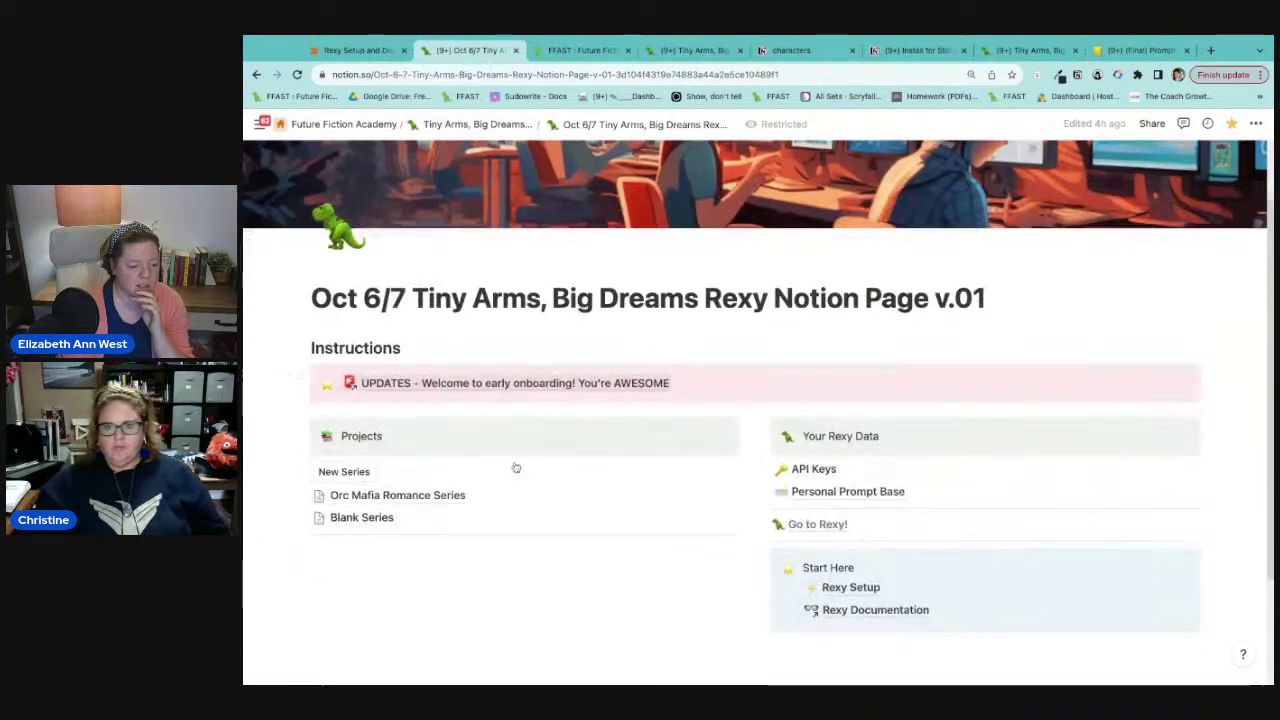
pyautogui.scroll(-1, 359, 463)
pyautogui.click(359, 462)
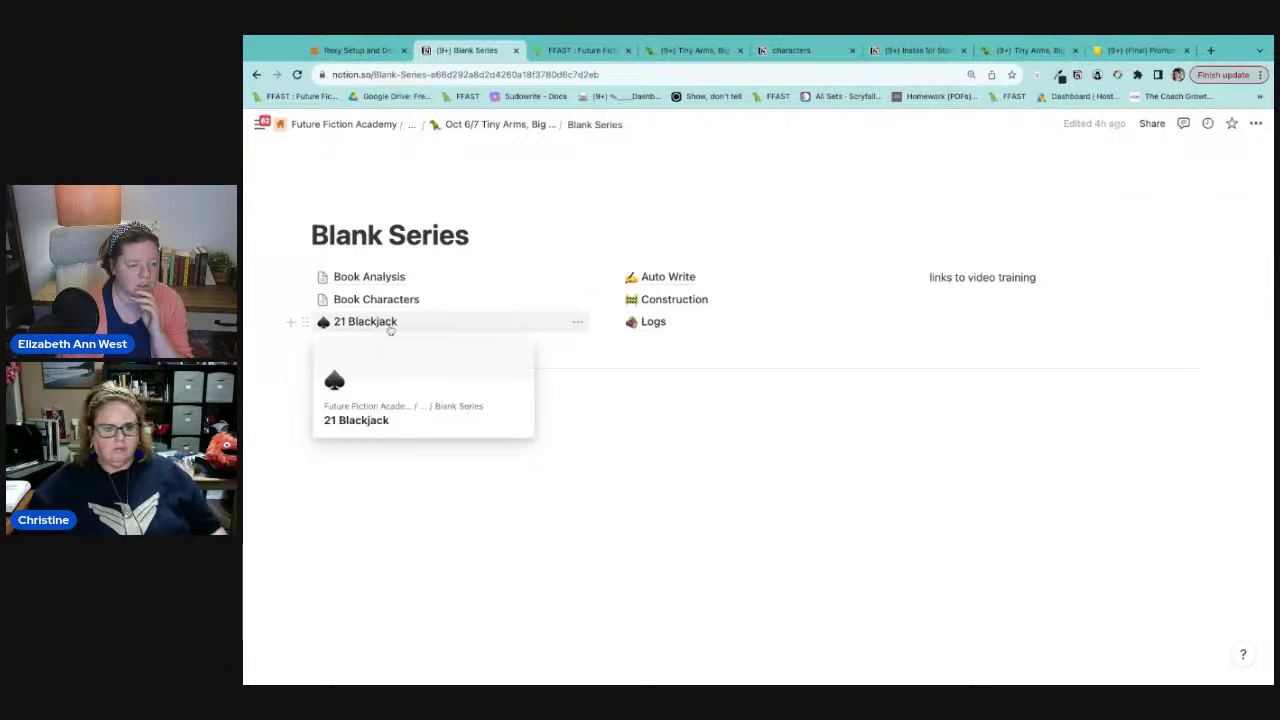
pyautogui.rightClick(390, 330)
pyautogui.click(440, 391)
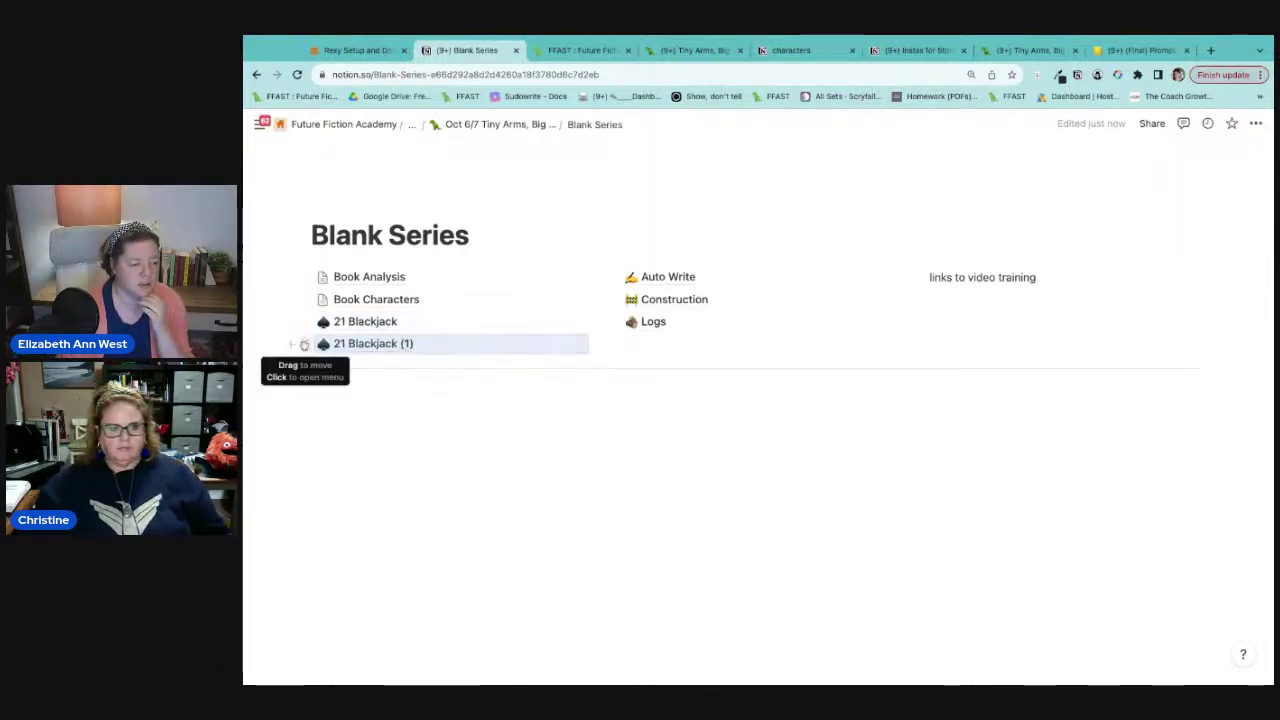
pyautogui.moveTo(304, 345)
pyautogui.mouseDown()
pyautogui.moveTo(465, 118)
pyautogui.moveTo(400, 309)
pyautogui.moveTo(313, 345)
pyautogui.mouseUp()
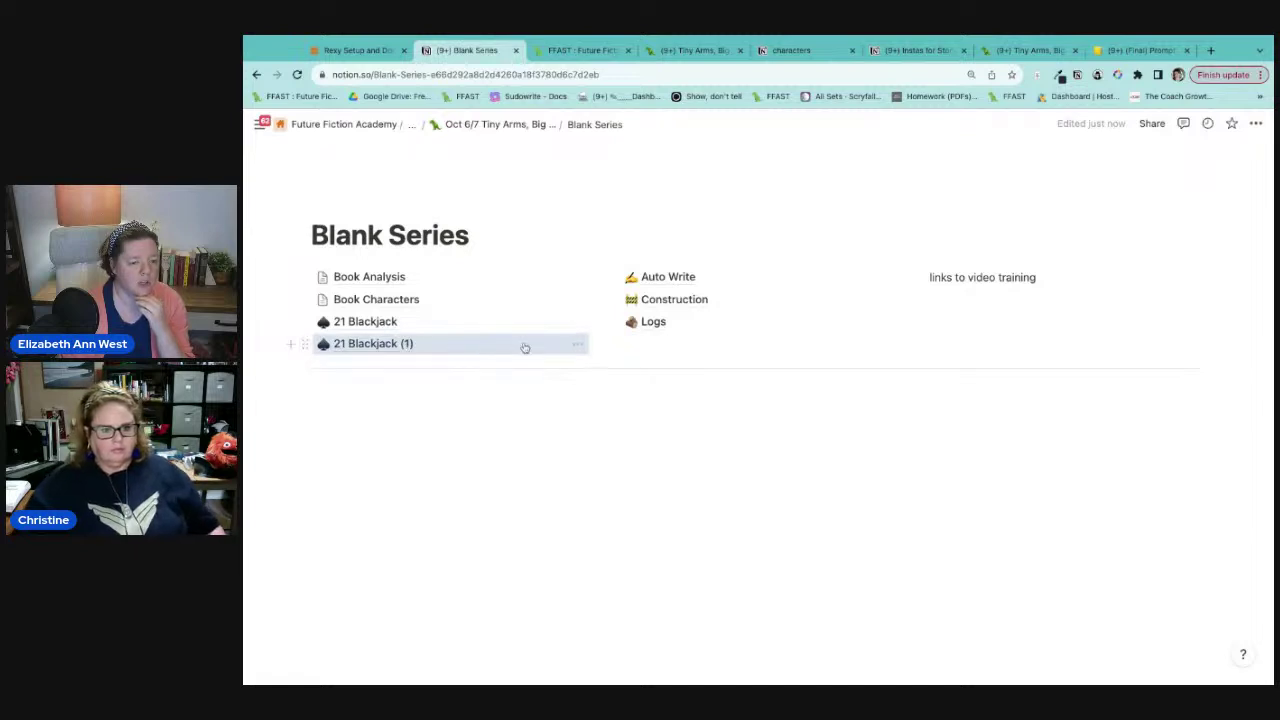
pyautogui.click(375, 344)
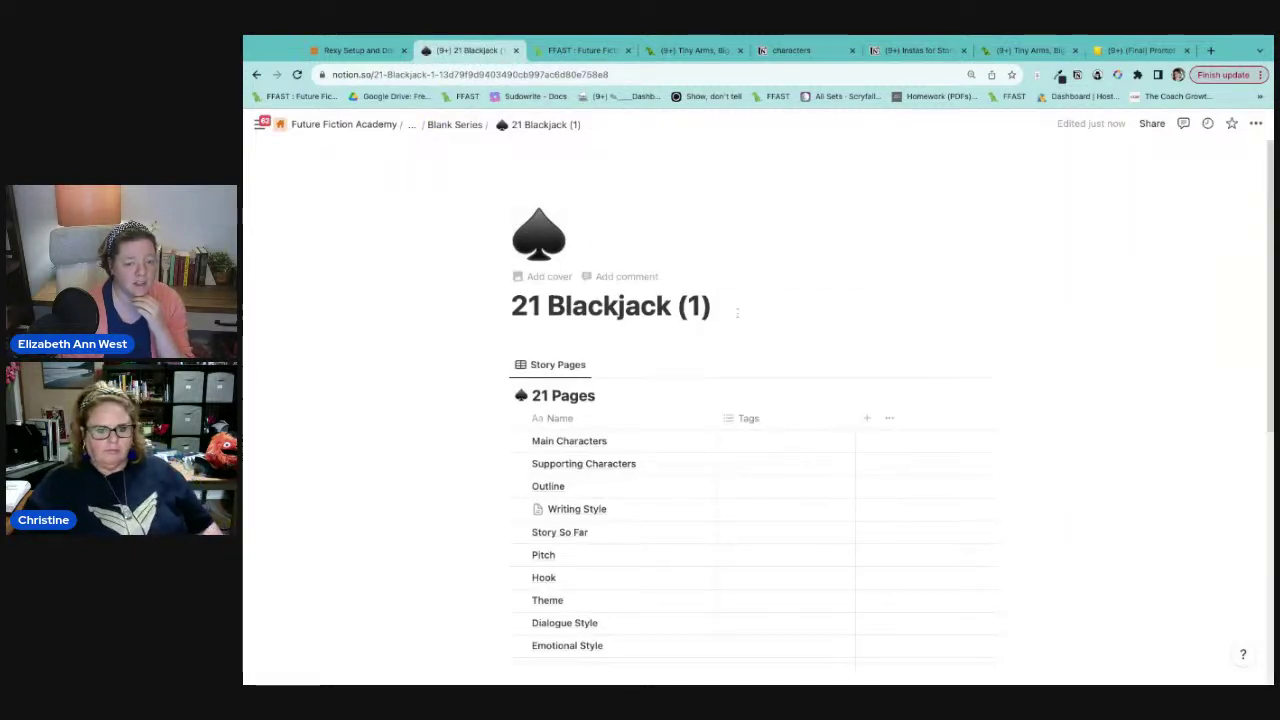
pyautogui.tripleClick(732, 312)
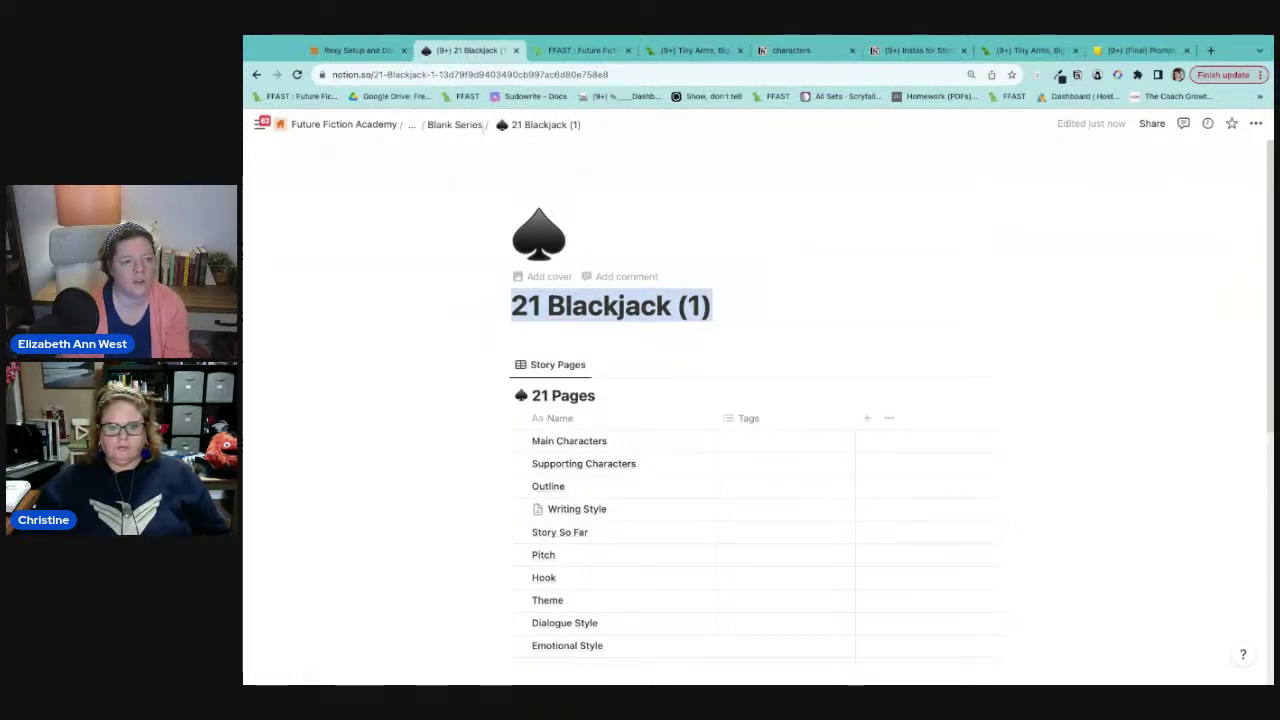
# Step: Rename the 21 Blackjack page in Orc Mafia Romance Series as "21 Blackjack Broken"
pyautogui.click(480, 126)
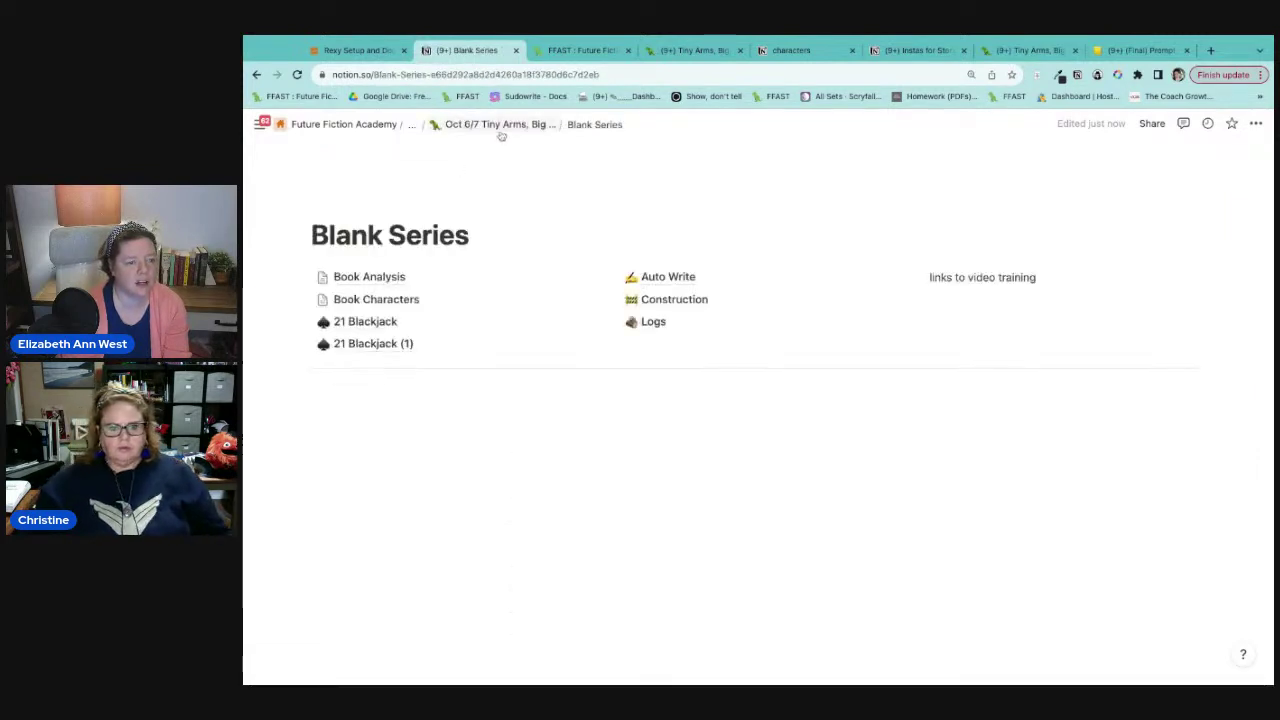
pyautogui.click(500, 128)
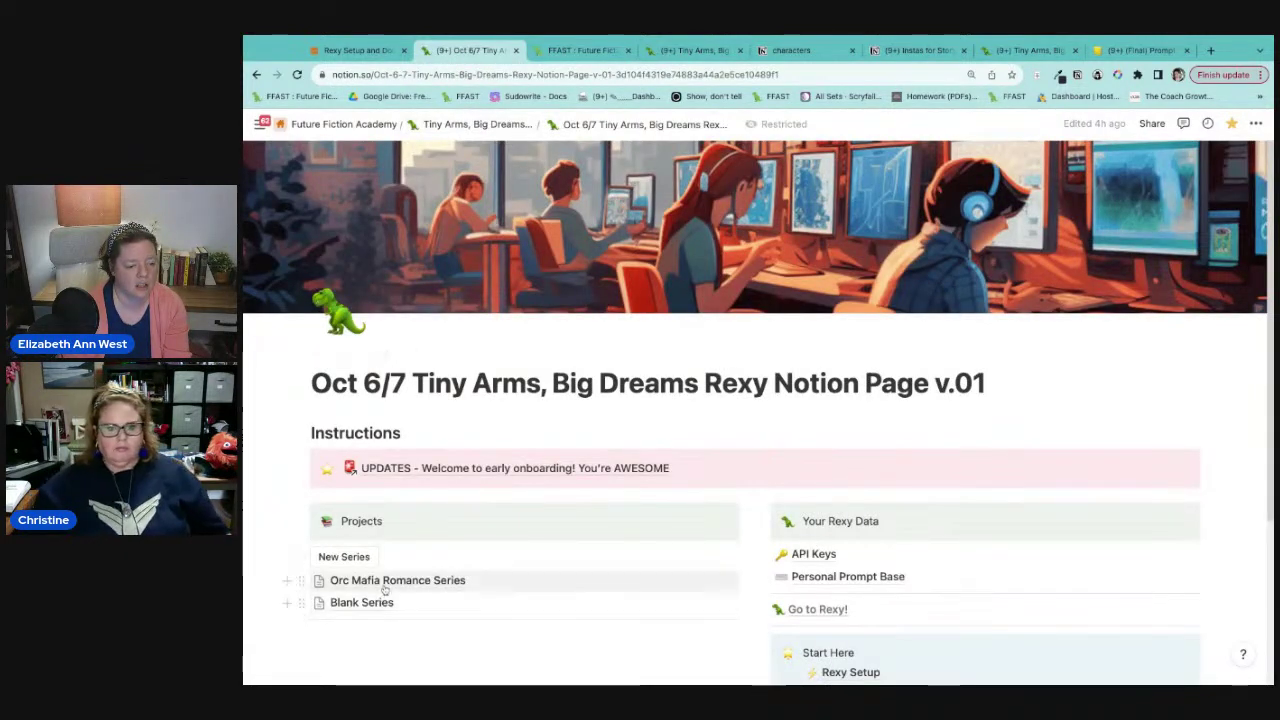
pyautogui.click(385, 583)
pyautogui.click(381, 321)
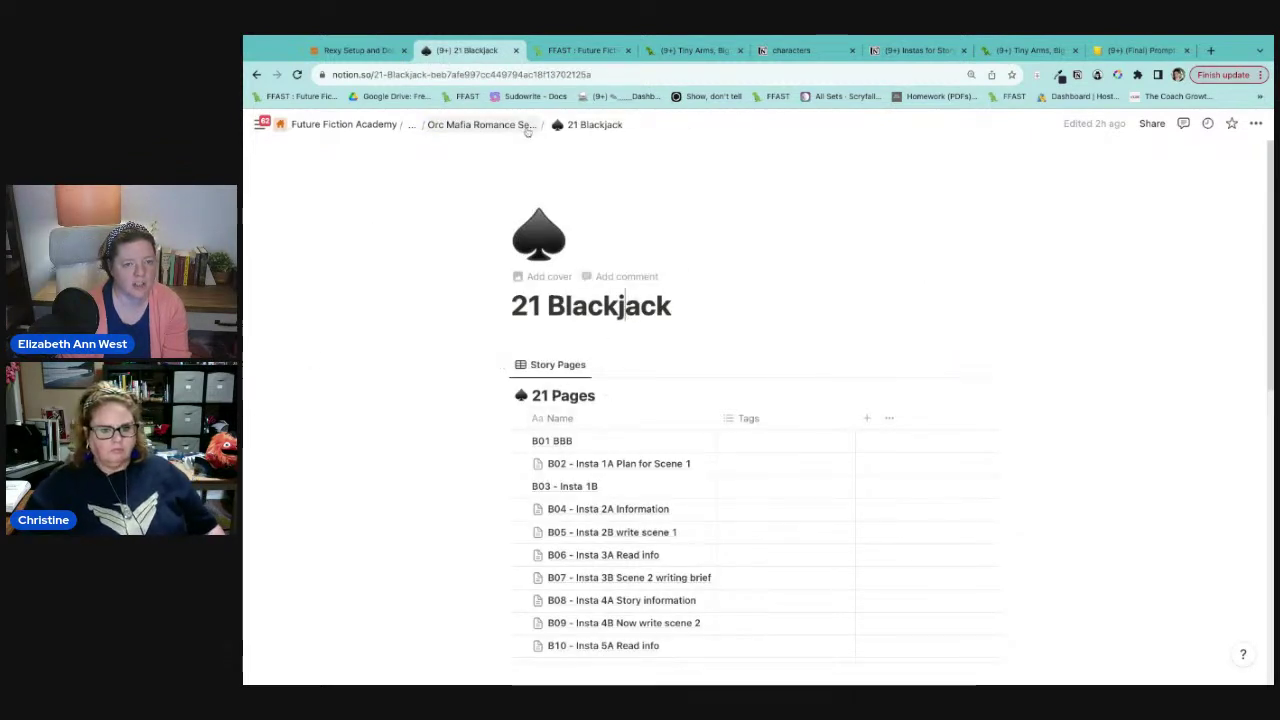
pyautogui.click(482, 124)
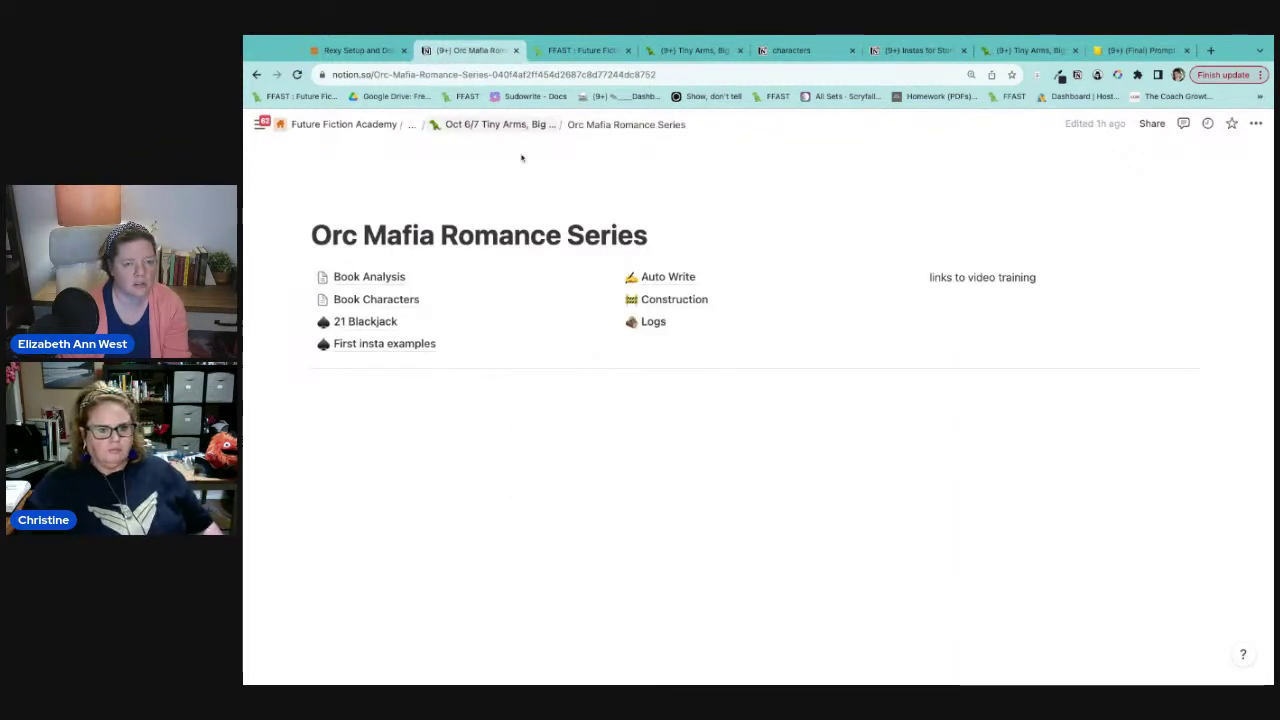
pyautogui.click(380, 320)
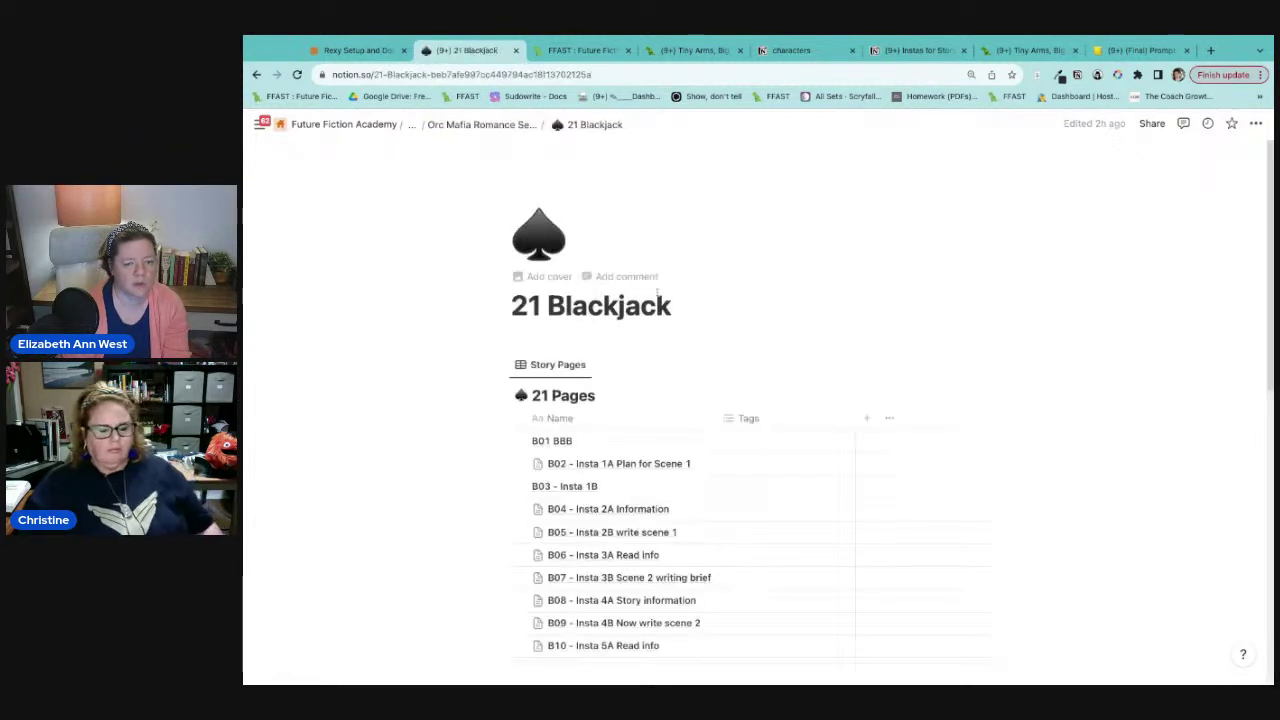
pyautogui.write('Borke')
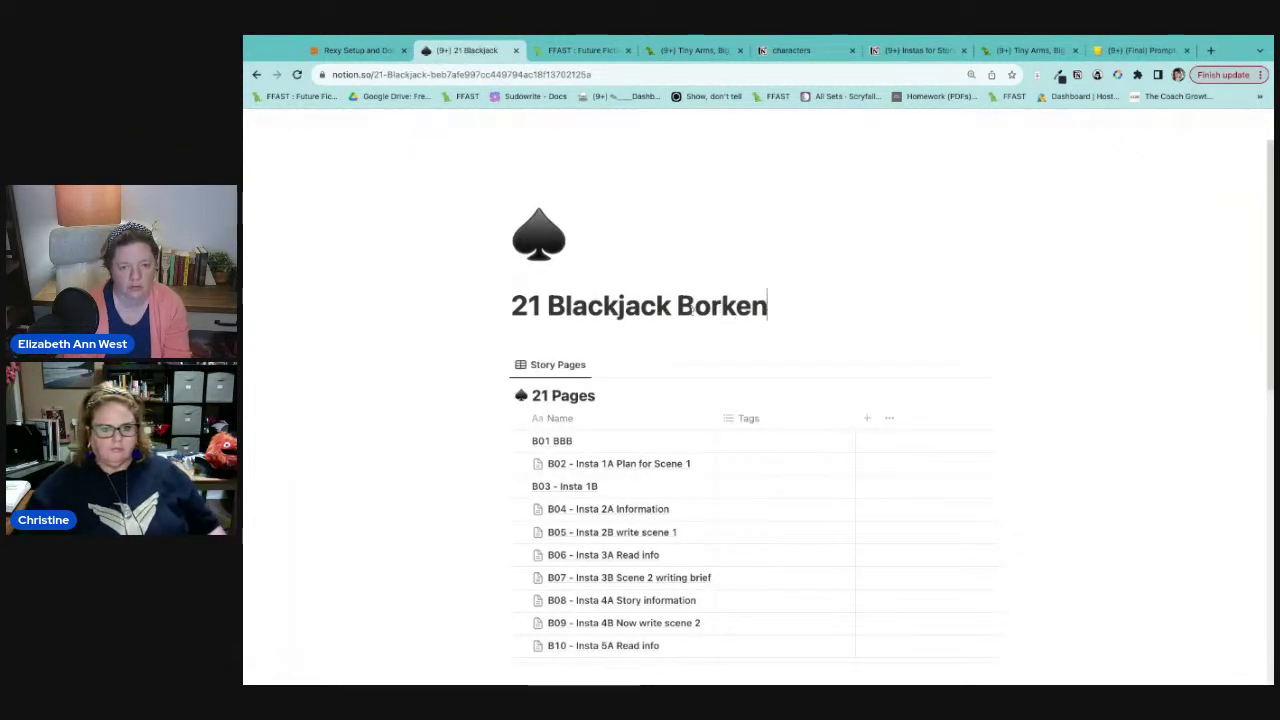
pyautogui.write('n')
pyautogui.click(706, 306)
pyautogui.press('BackSpace')
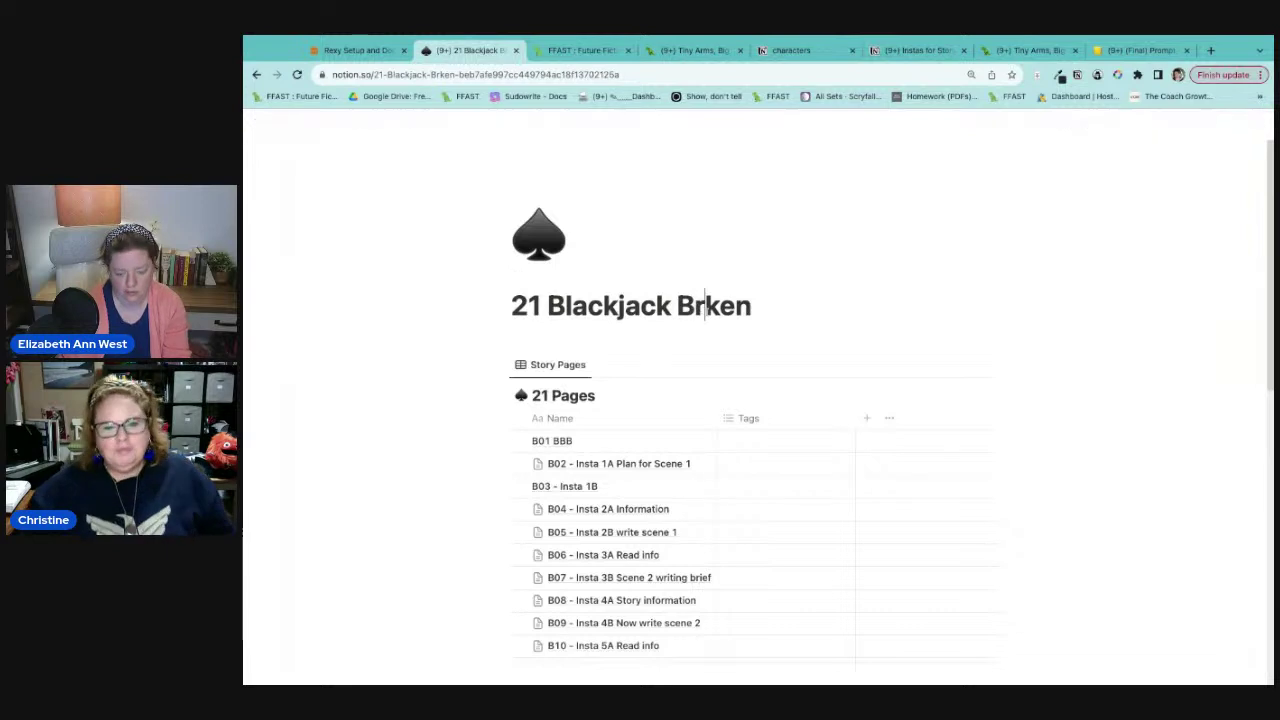
pyautogui.write('o')
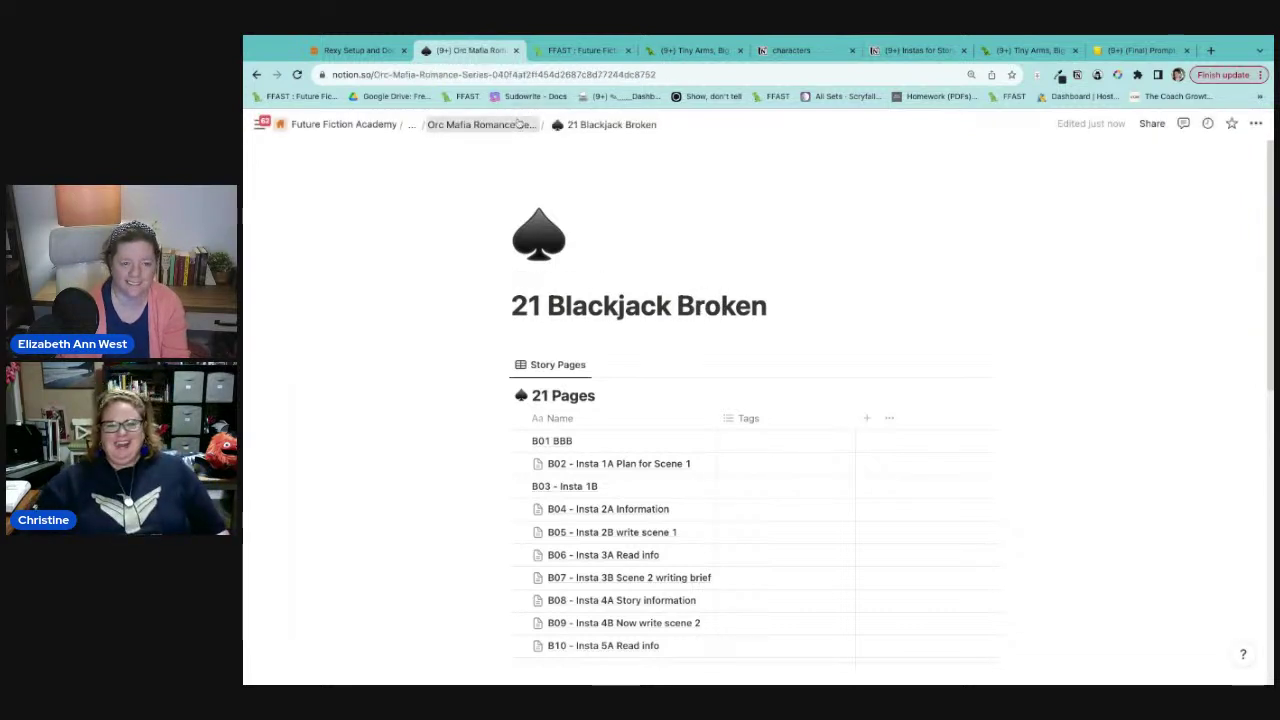
# Step: Move the 21 Blackjack (1) page from Blank Series to Orc Mafia Romance Series
pyautogui.click(495, 124)
pyautogui.click(527, 125)
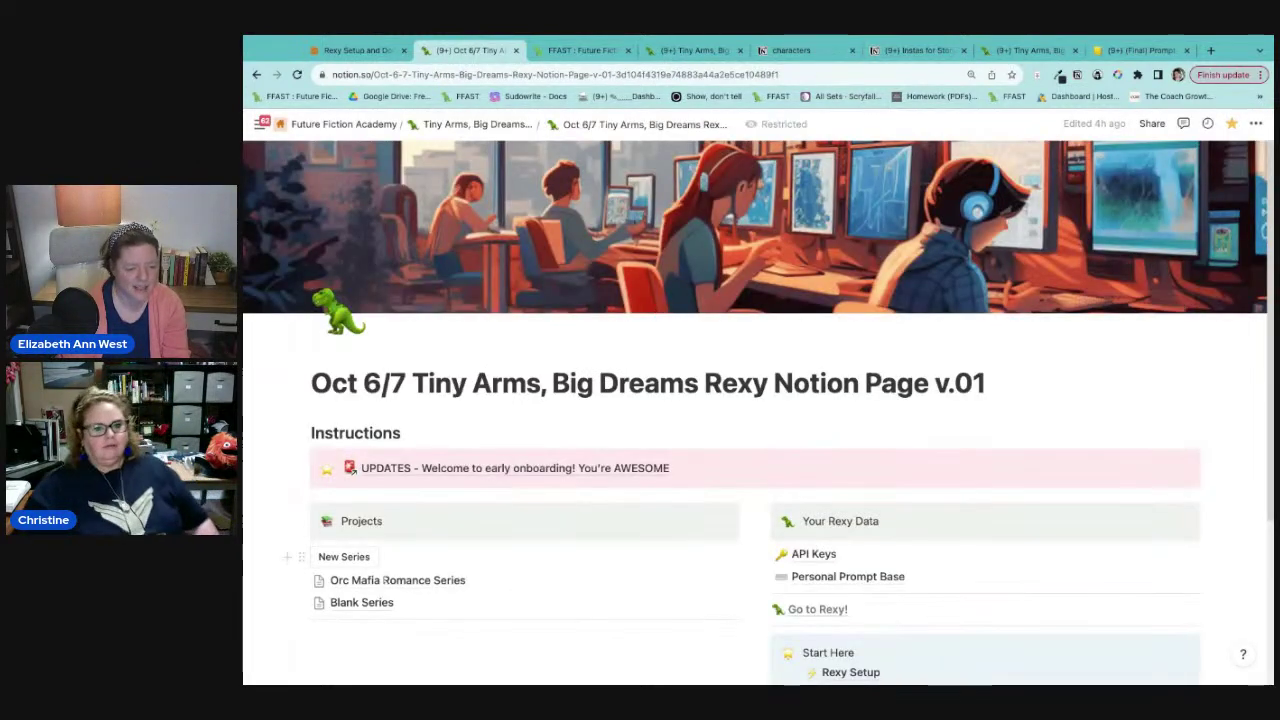
pyautogui.click(353, 606)
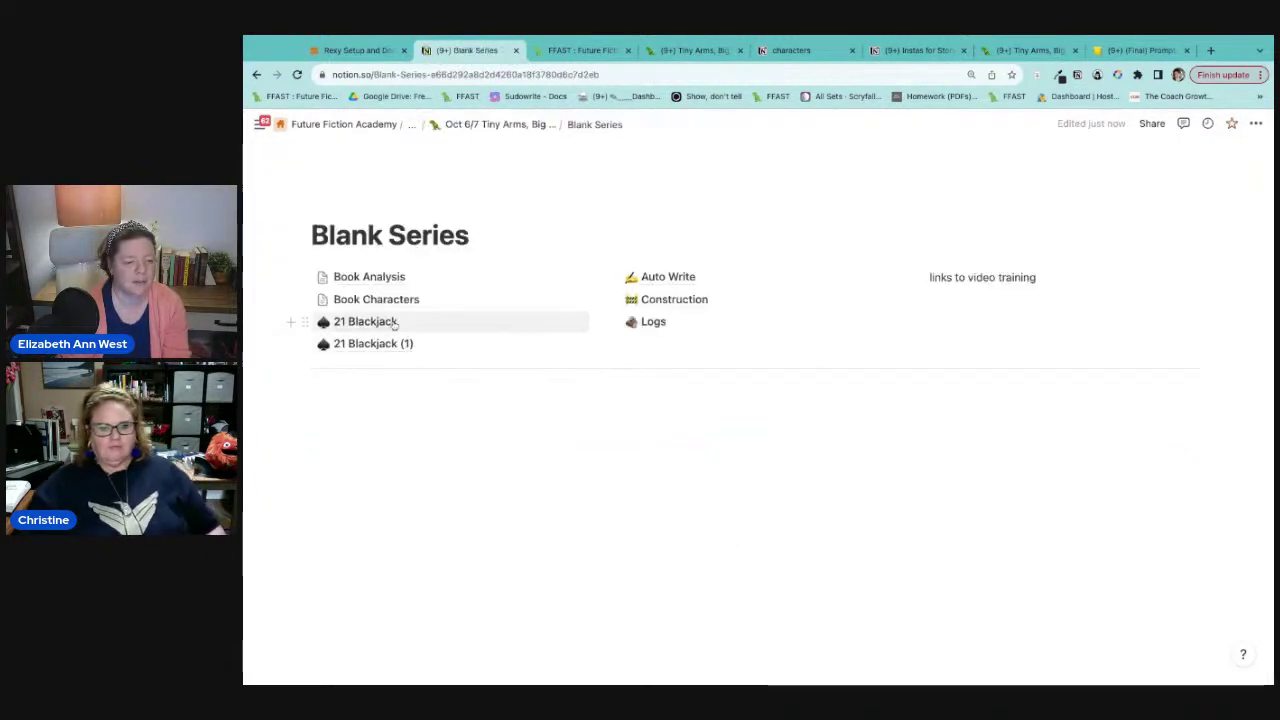
pyautogui.moveTo(341, 355)
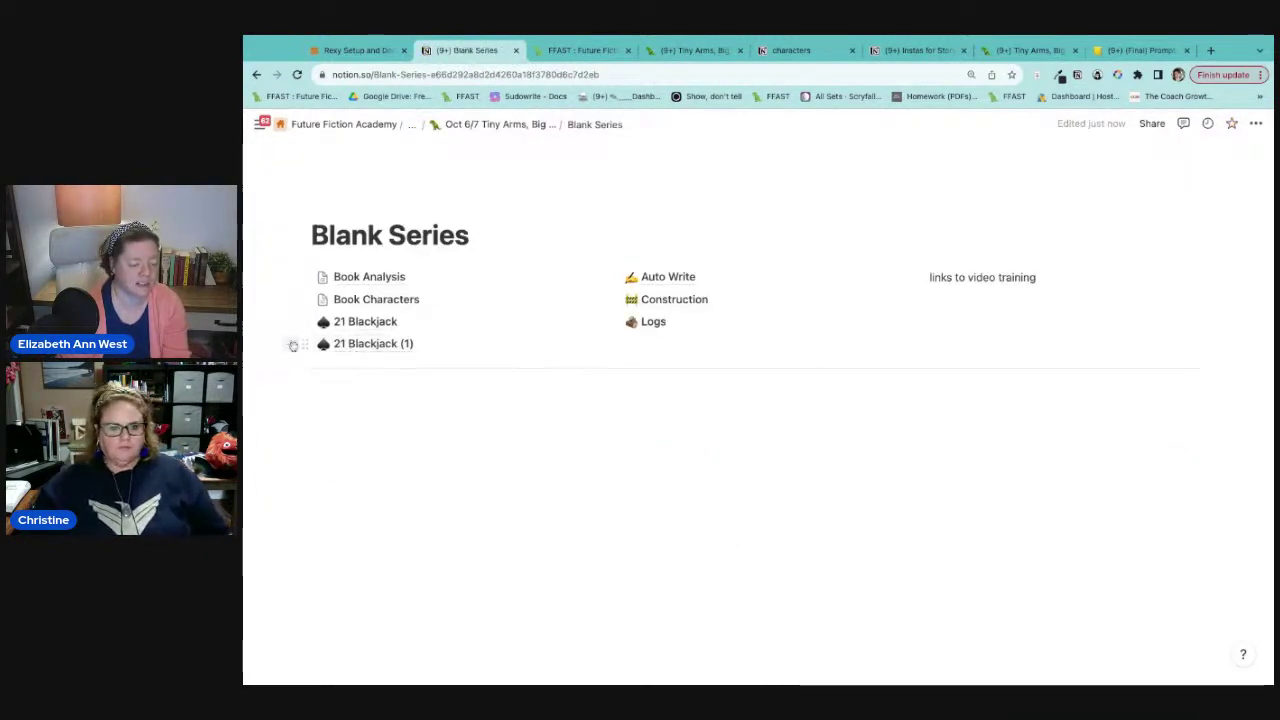
pyautogui.click(306, 345)
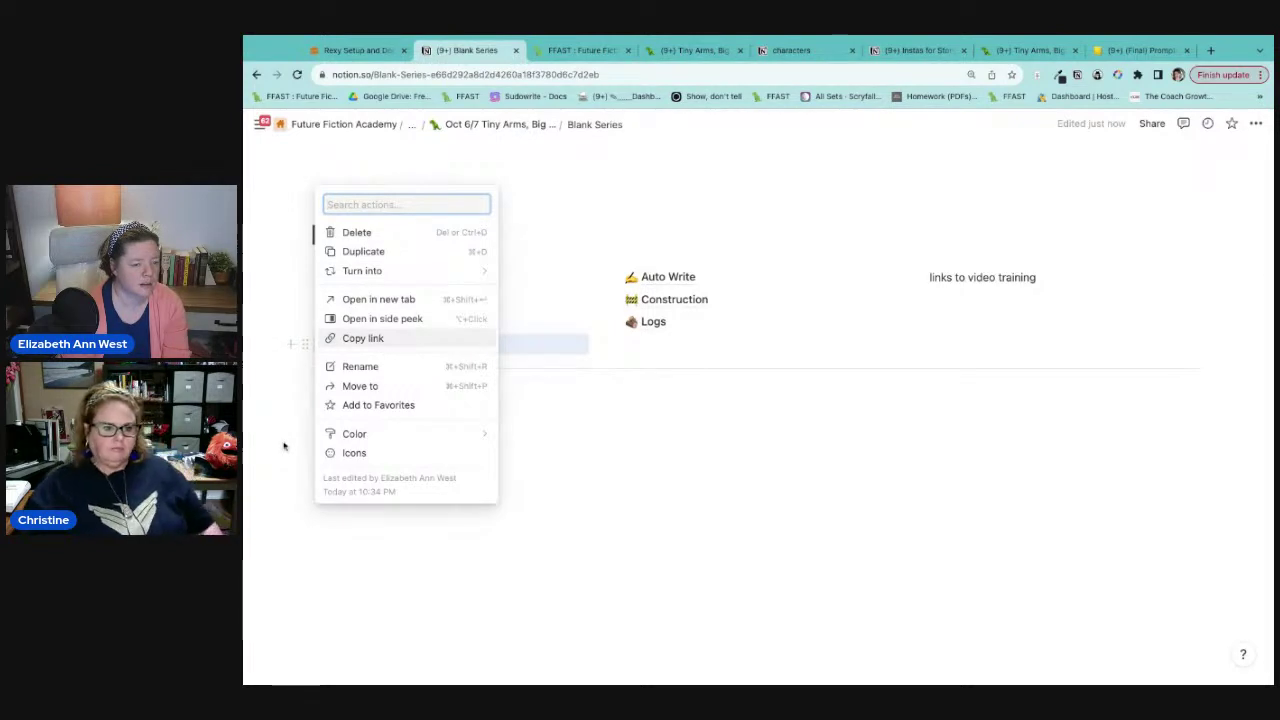
pyautogui.press('Escape')
pyautogui.click(298, 346)
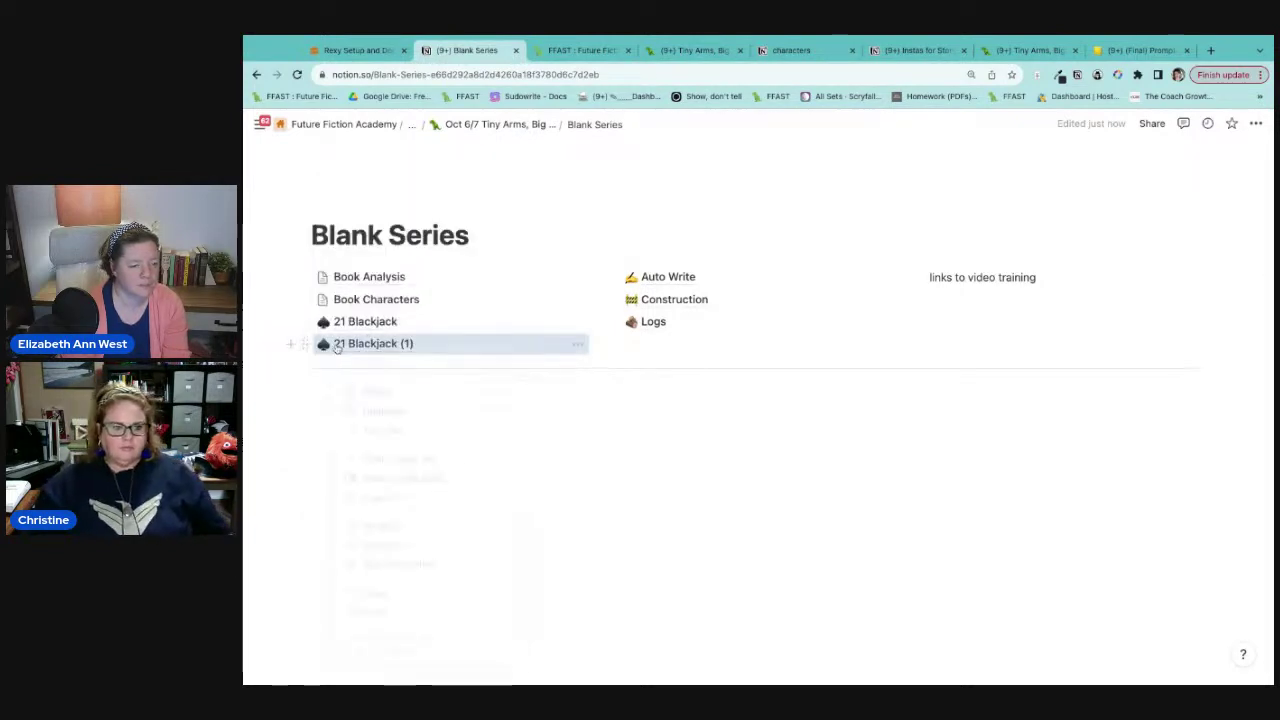
pyautogui.click(398, 545)
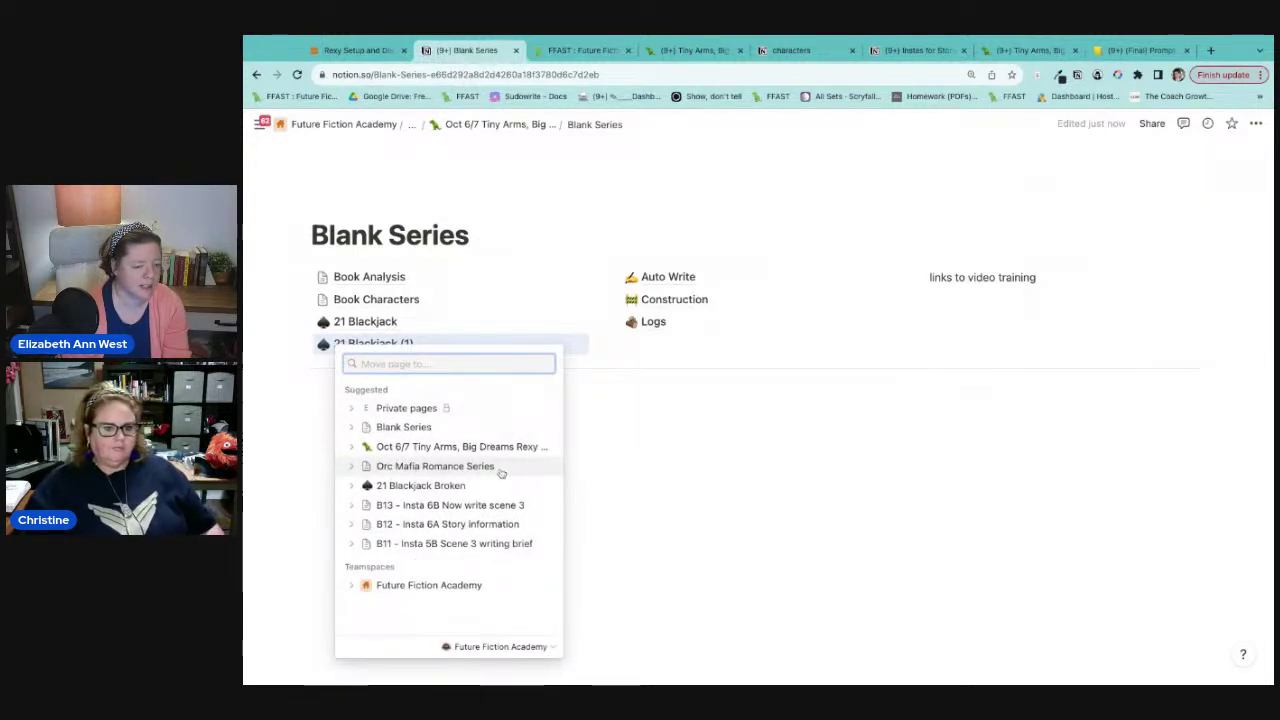
pyautogui.click(494, 467)
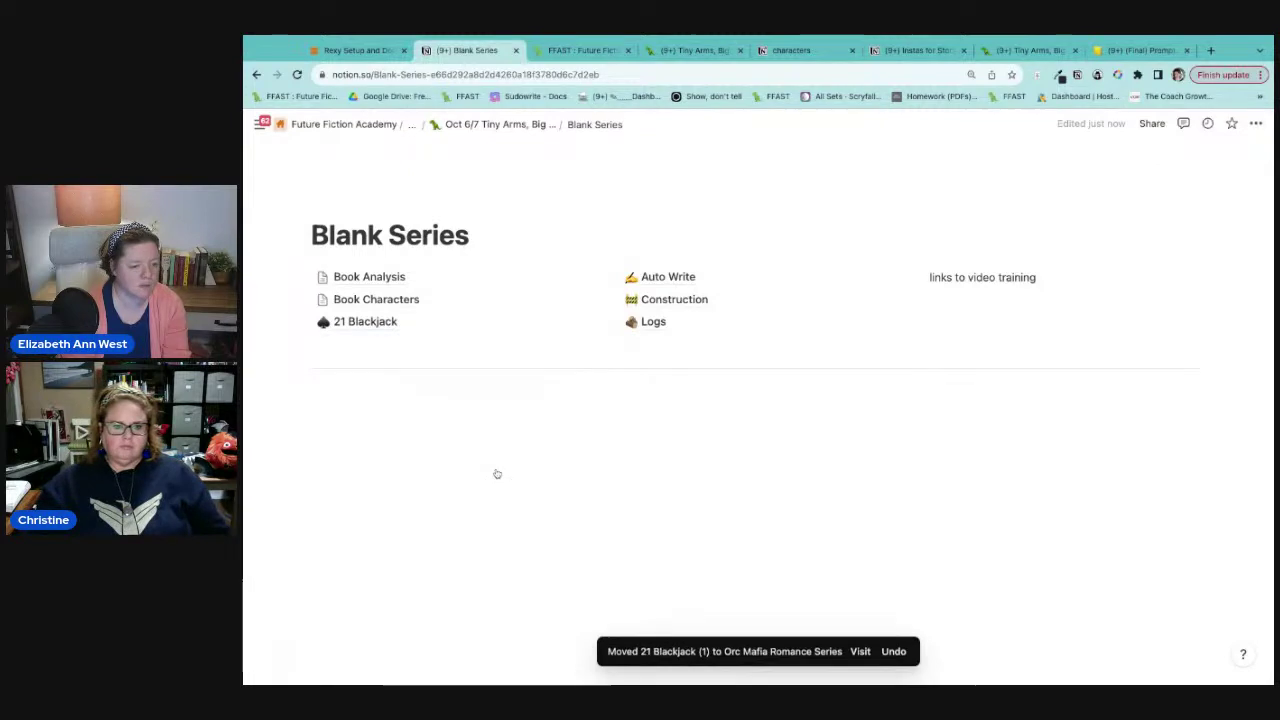
# Step: On the Orc Mafia Romance Series page, place 21 Blackjack (1) directly above 21 Blackjack Broken
pyautogui.click(505, 125)
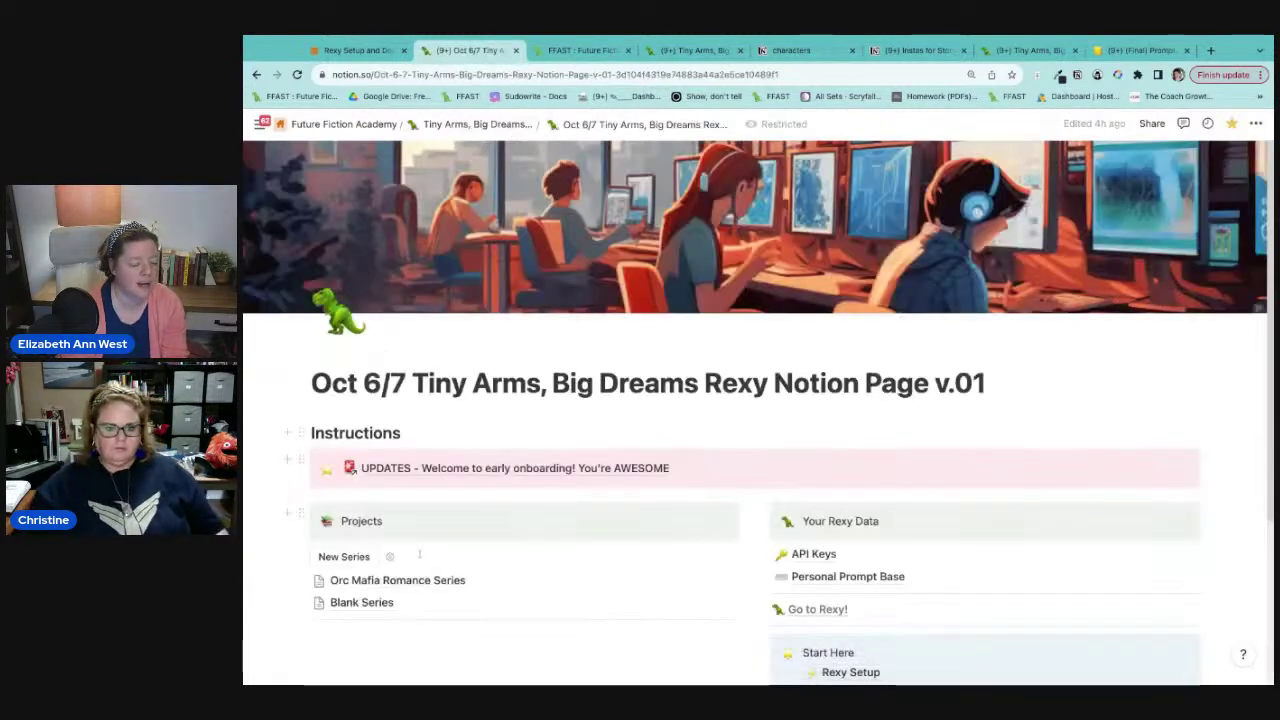
pyautogui.click(401, 581)
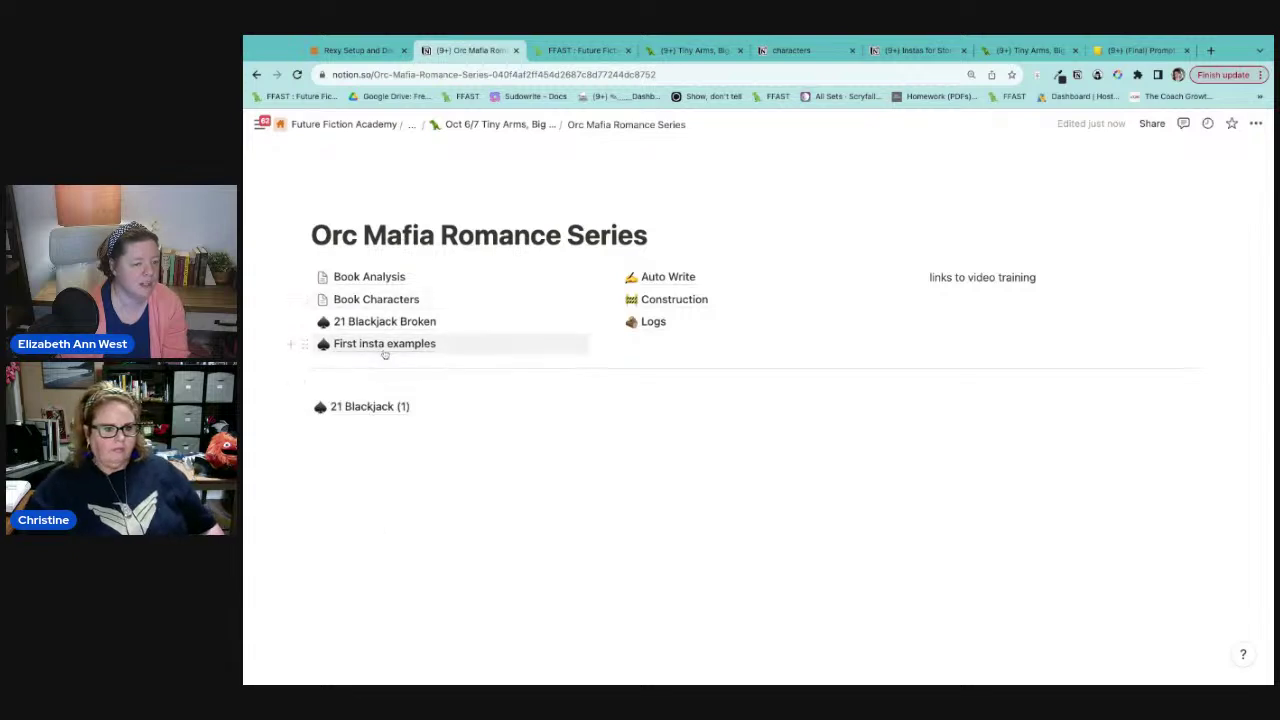
pyautogui.moveTo(349, 415); pyautogui.dragTo(358, 318)
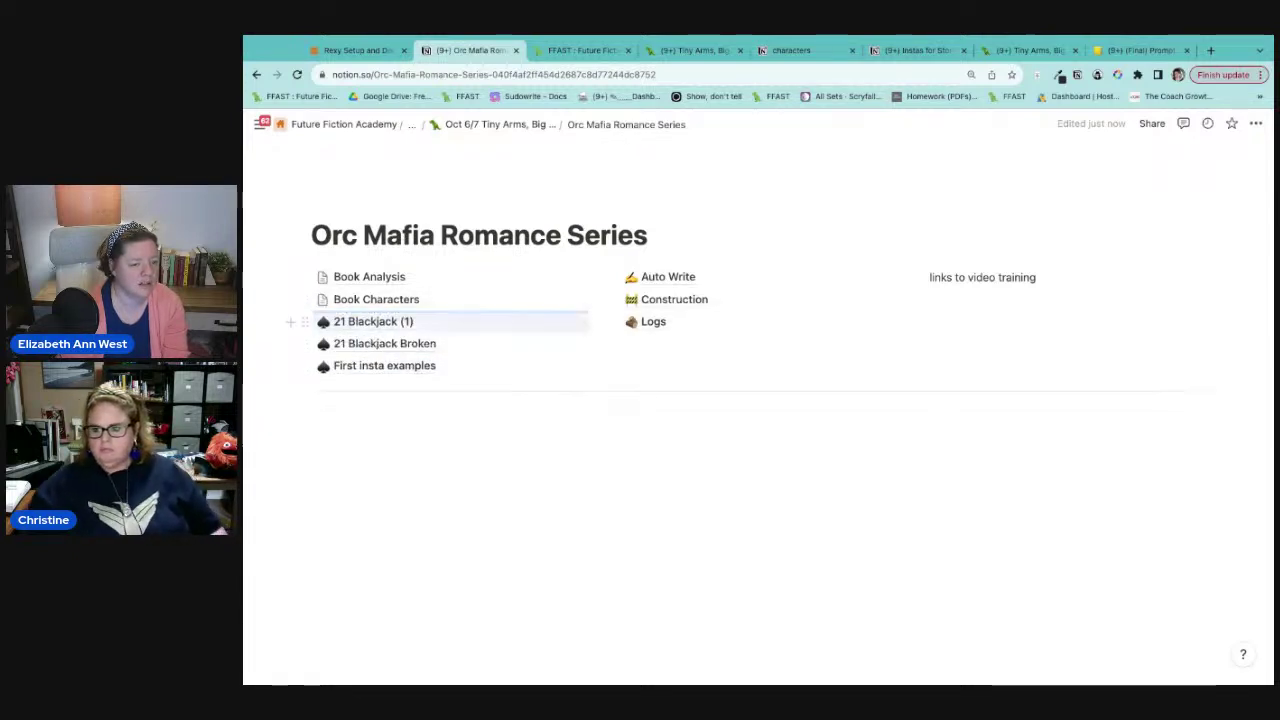
# Step: Rename the 21 Blackjack (1) page as "21 Blackjack" and delete all its table rows except Main Characters
pyautogui.click(423, 317)
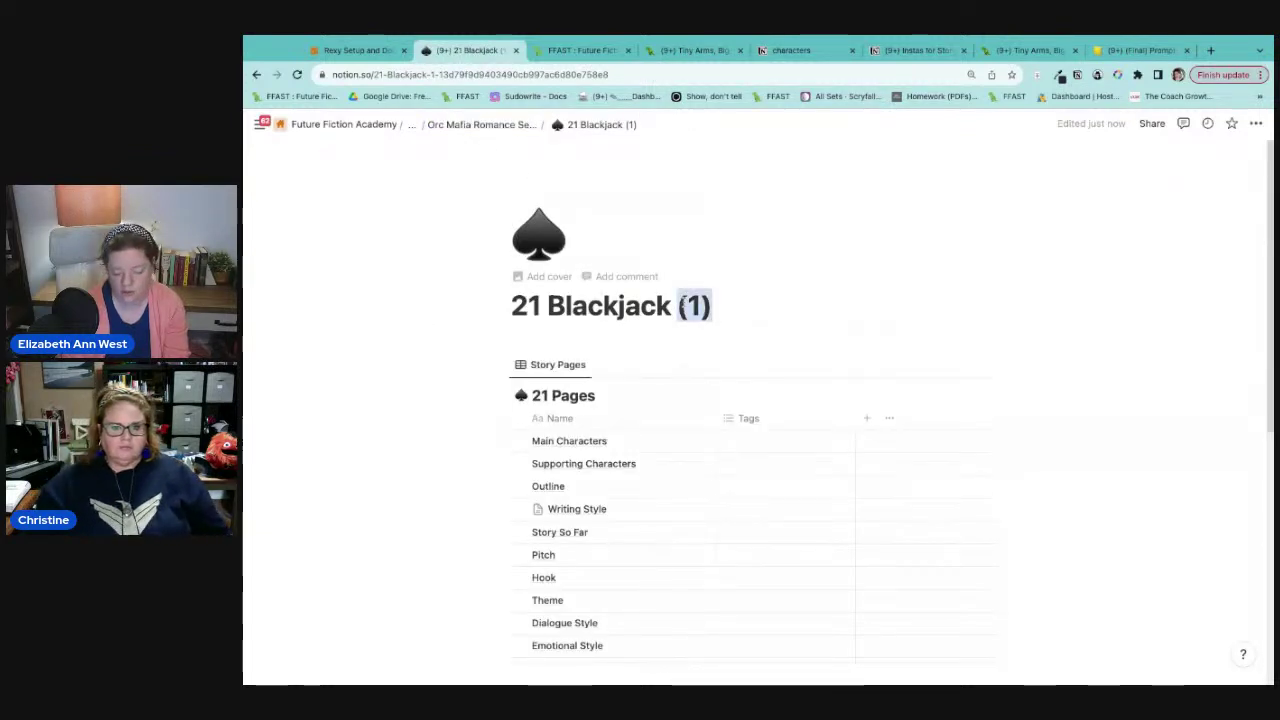
pyautogui.press('BackSpace')
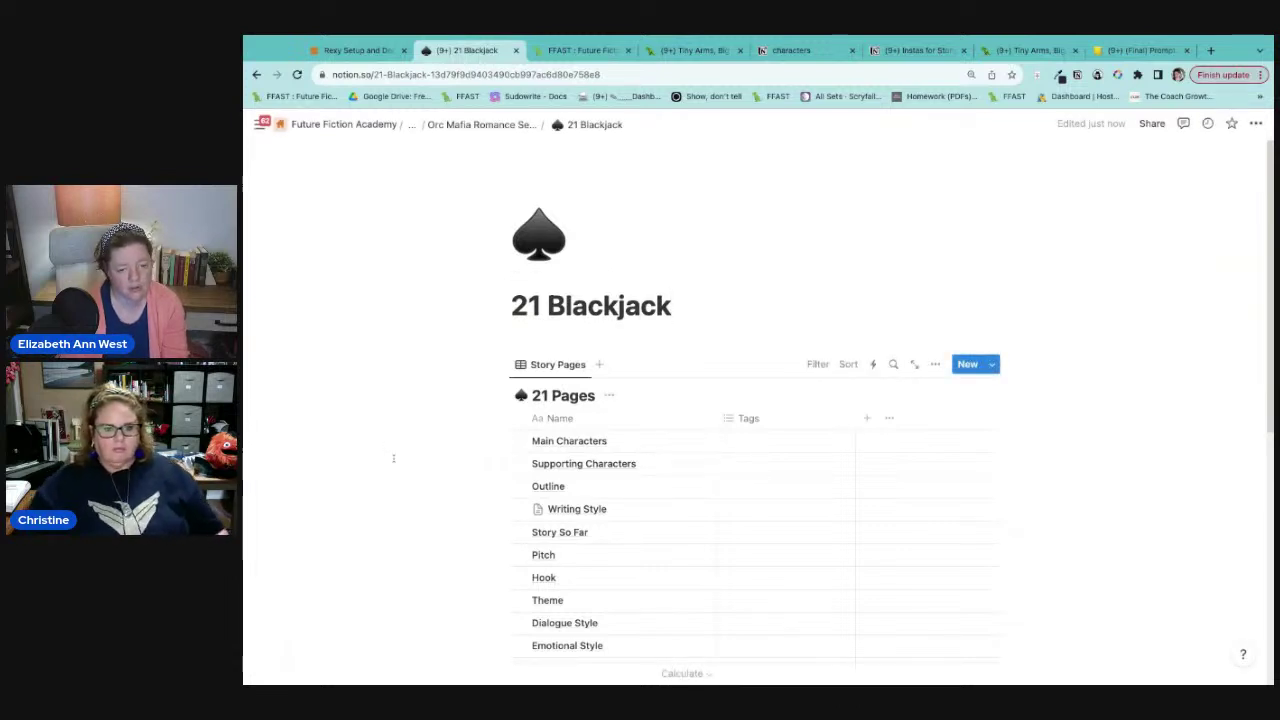
pyautogui.moveTo(402, 475); pyautogui.dragTo(835, 510)
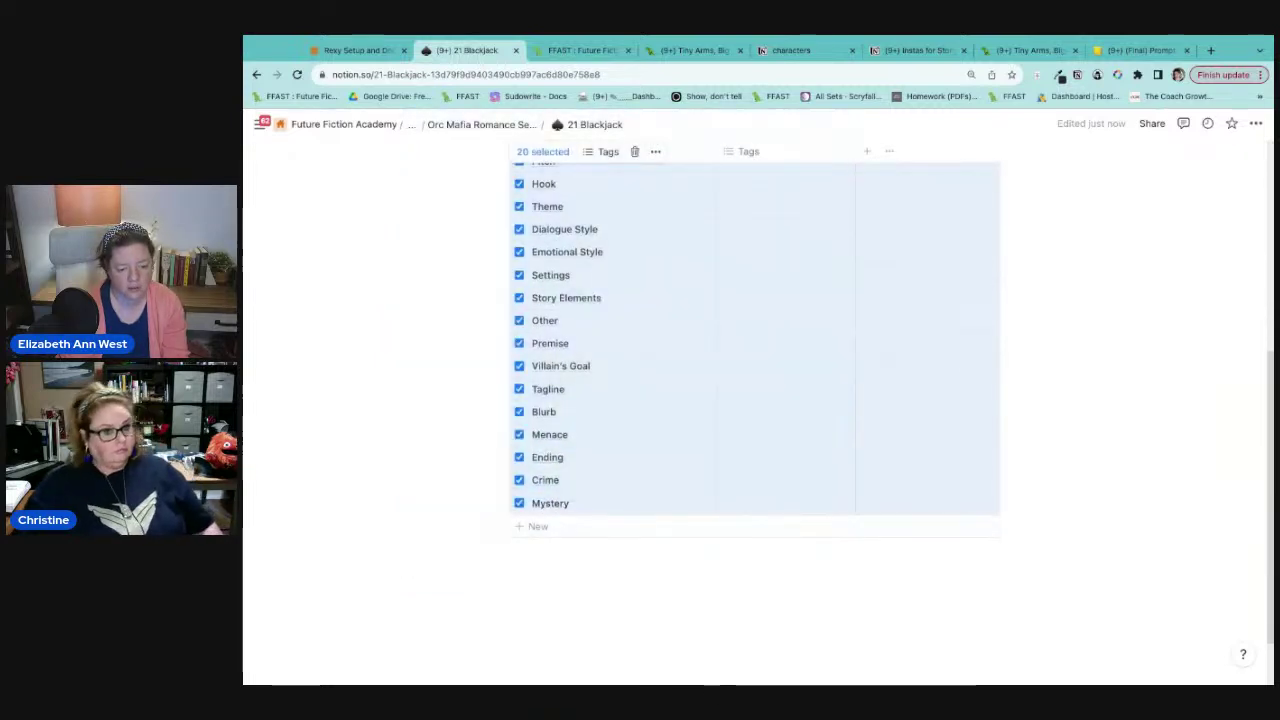
pyautogui.press('Delete')
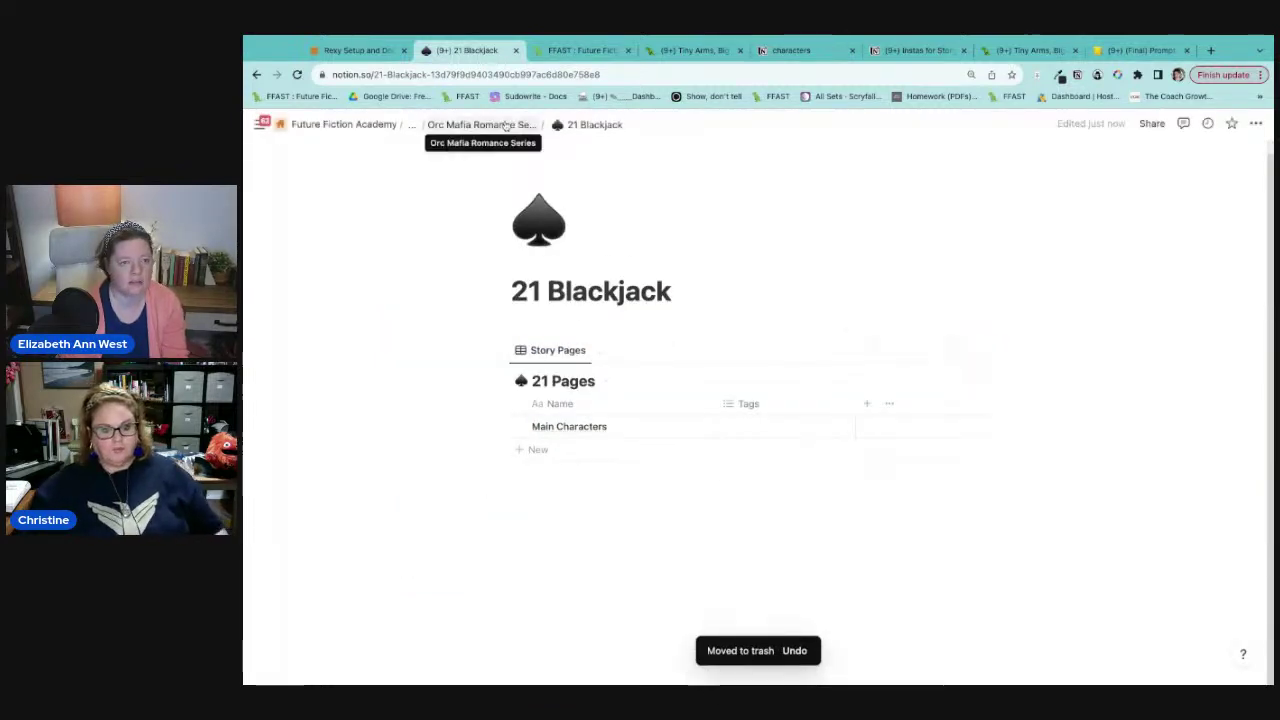
# Step: Move the B01 BBB page from 21 Blackjack Broken into the 21 Pages table of 21 Blackjack, and open 21 Blackjack to check it
pyautogui.click(485, 124)
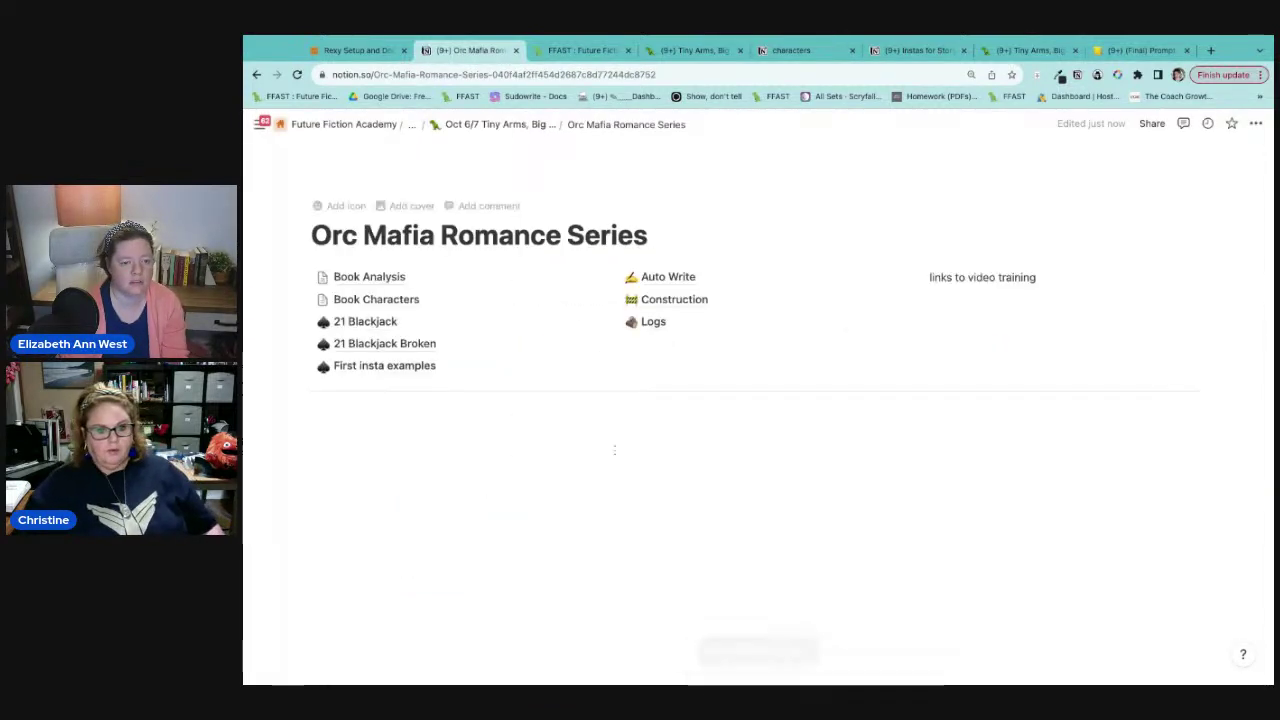
pyautogui.click(360, 345)
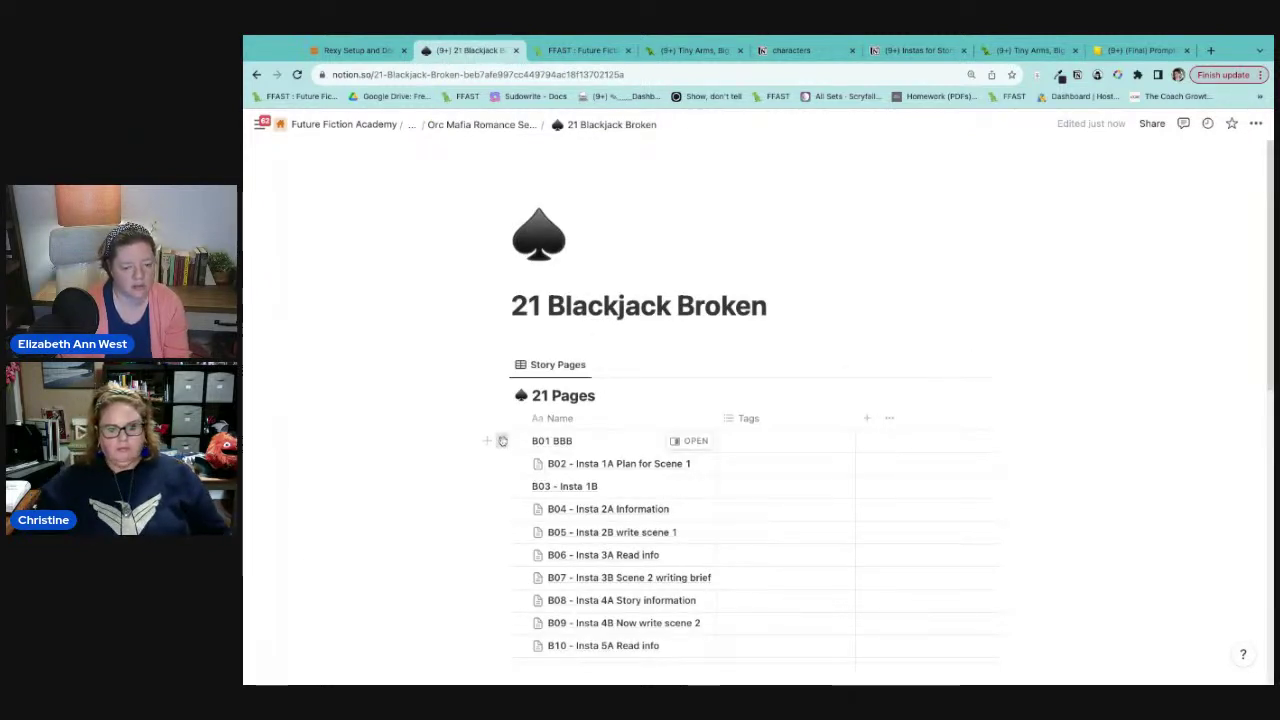
pyautogui.click(503, 441)
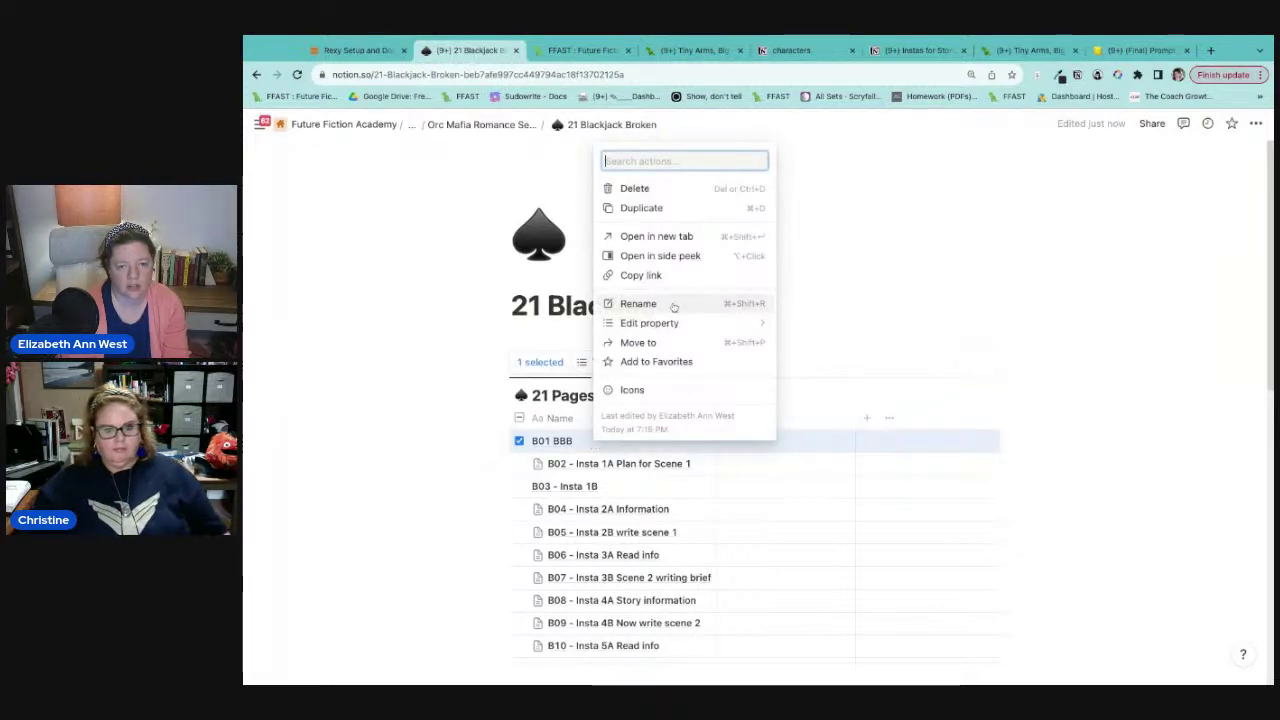
pyautogui.click(666, 345)
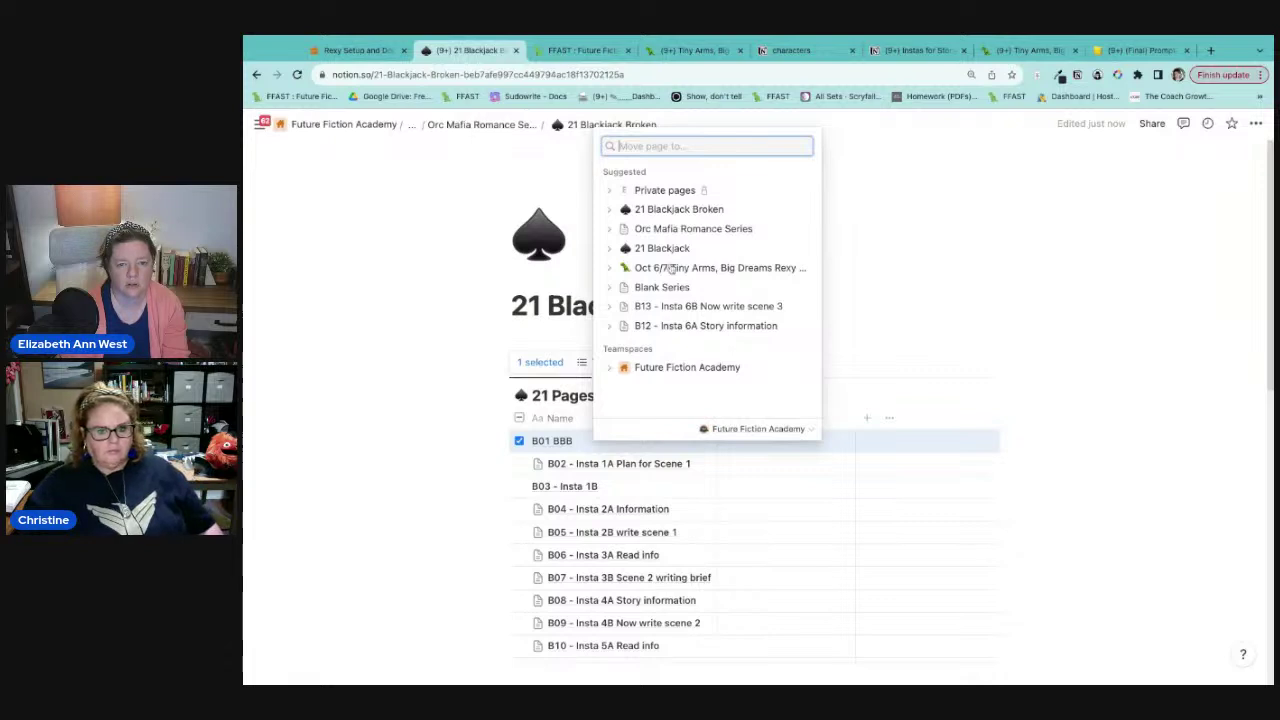
pyautogui.click(610, 249)
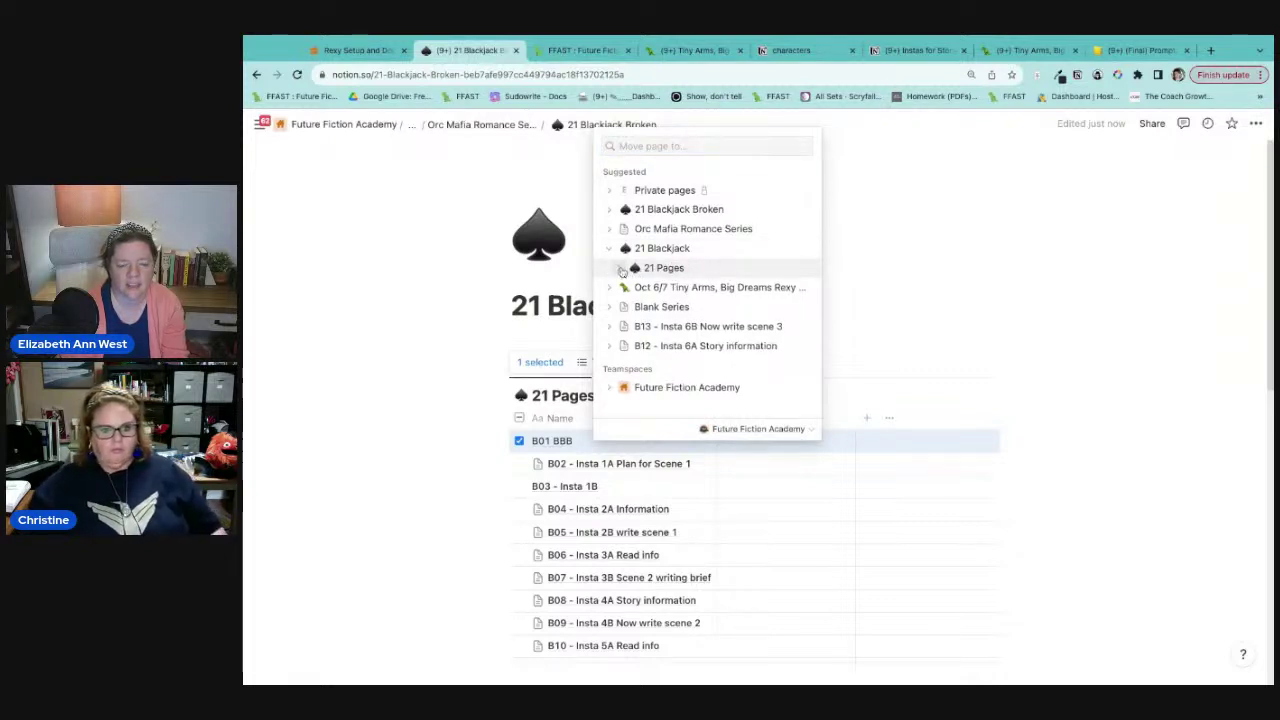
pyautogui.click(620, 268)
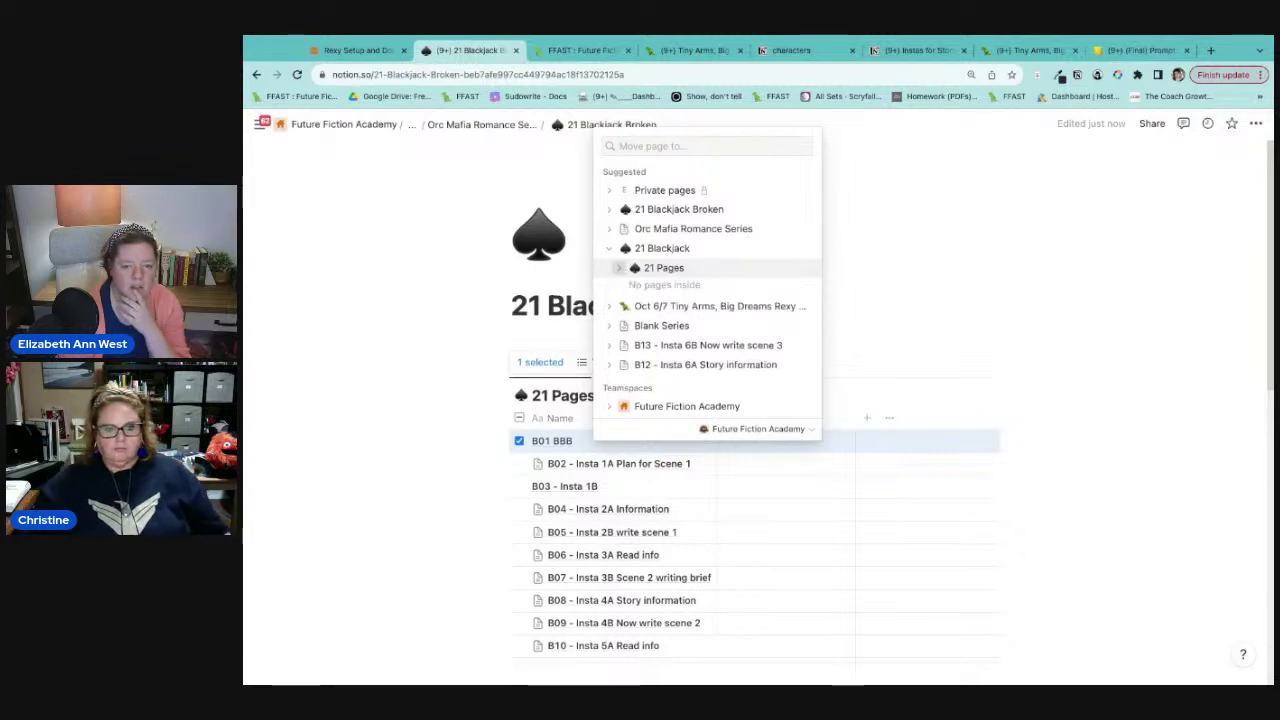
pyautogui.click(620, 268)
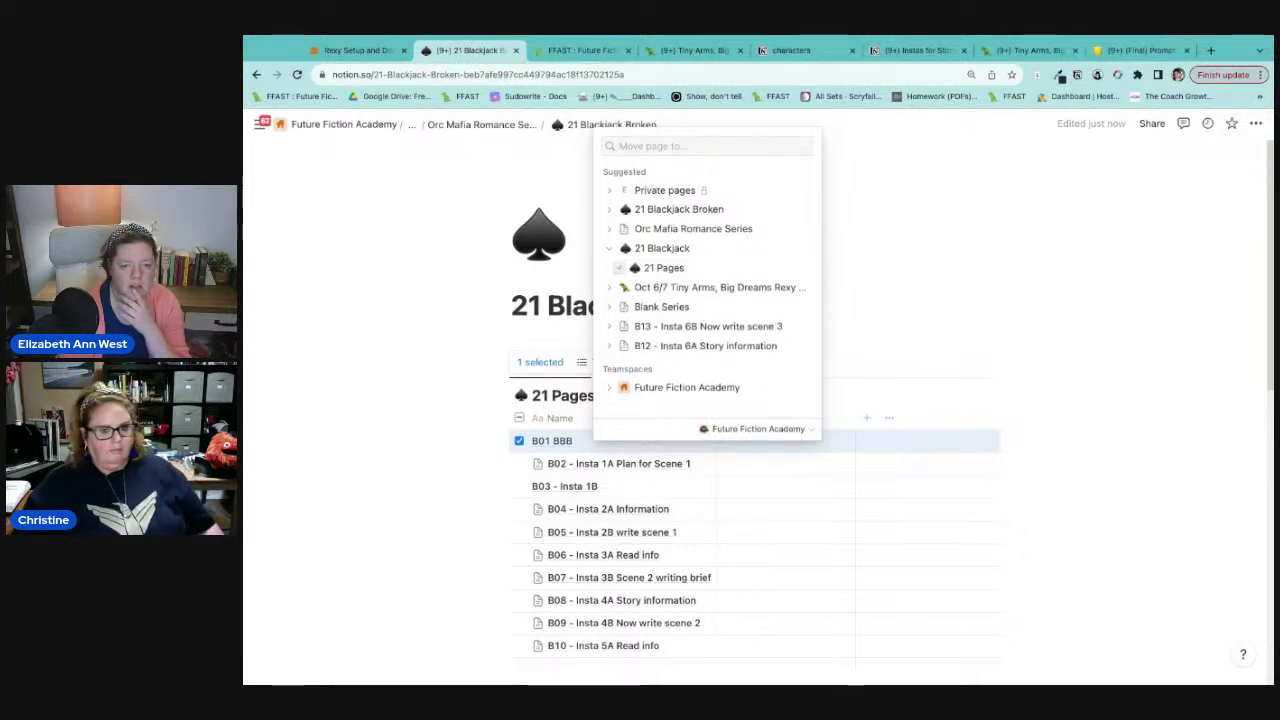
pyautogui.click(696, 270)
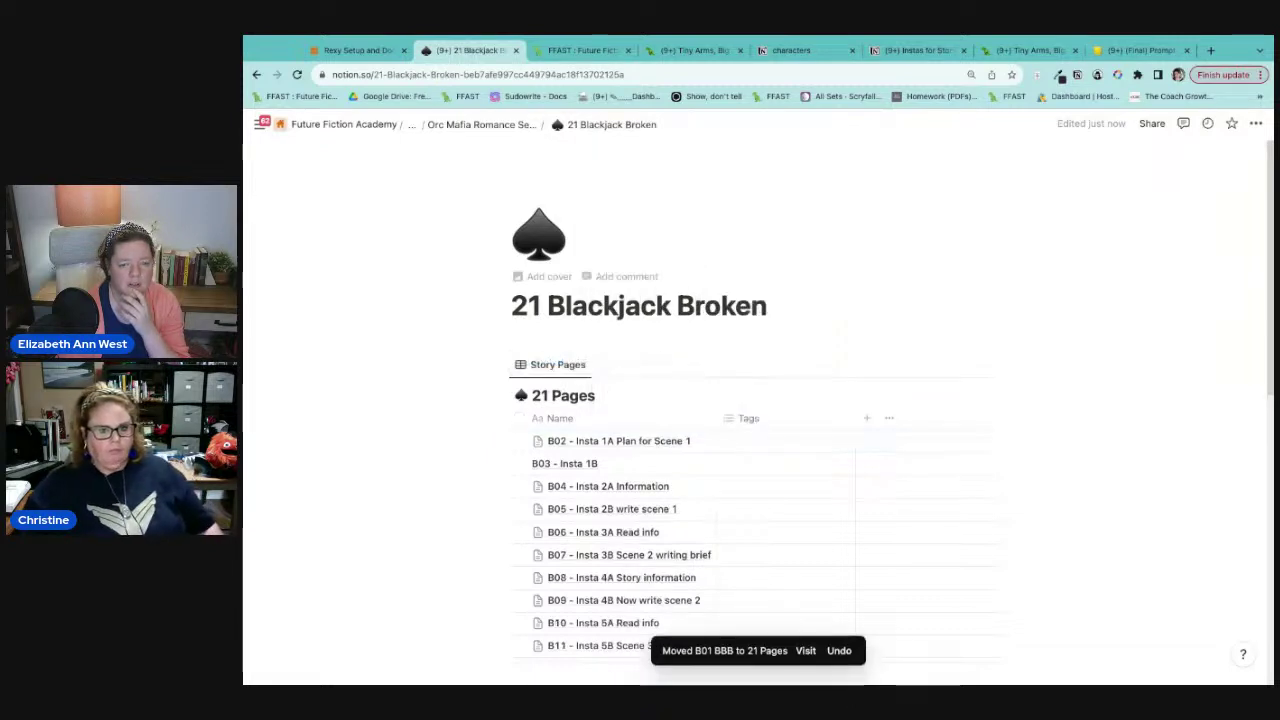
pyautogui.click(478, 125)
pyautogui.click(403, 321)
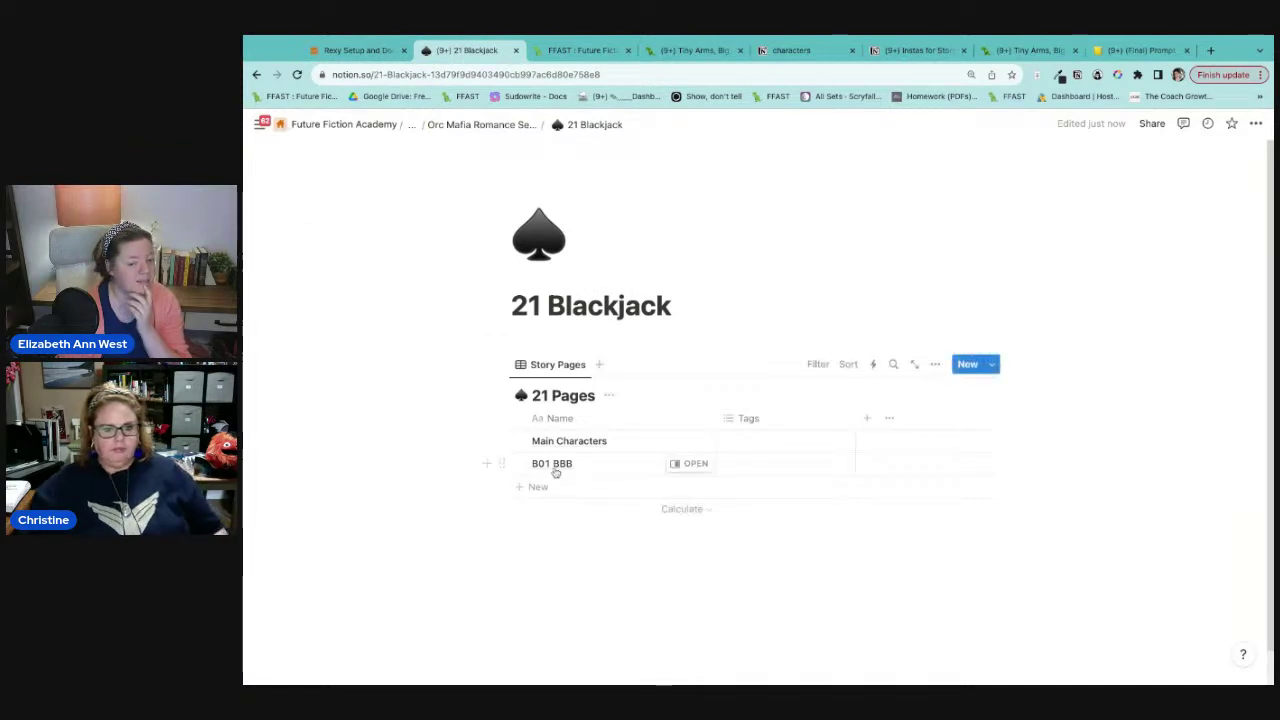
# Step: Move the B02 - Insta 1A Plan for Scene 1 page from 21 Blackjack Broken to the 21 Blackjack page
pyautogui.click(480, 124)
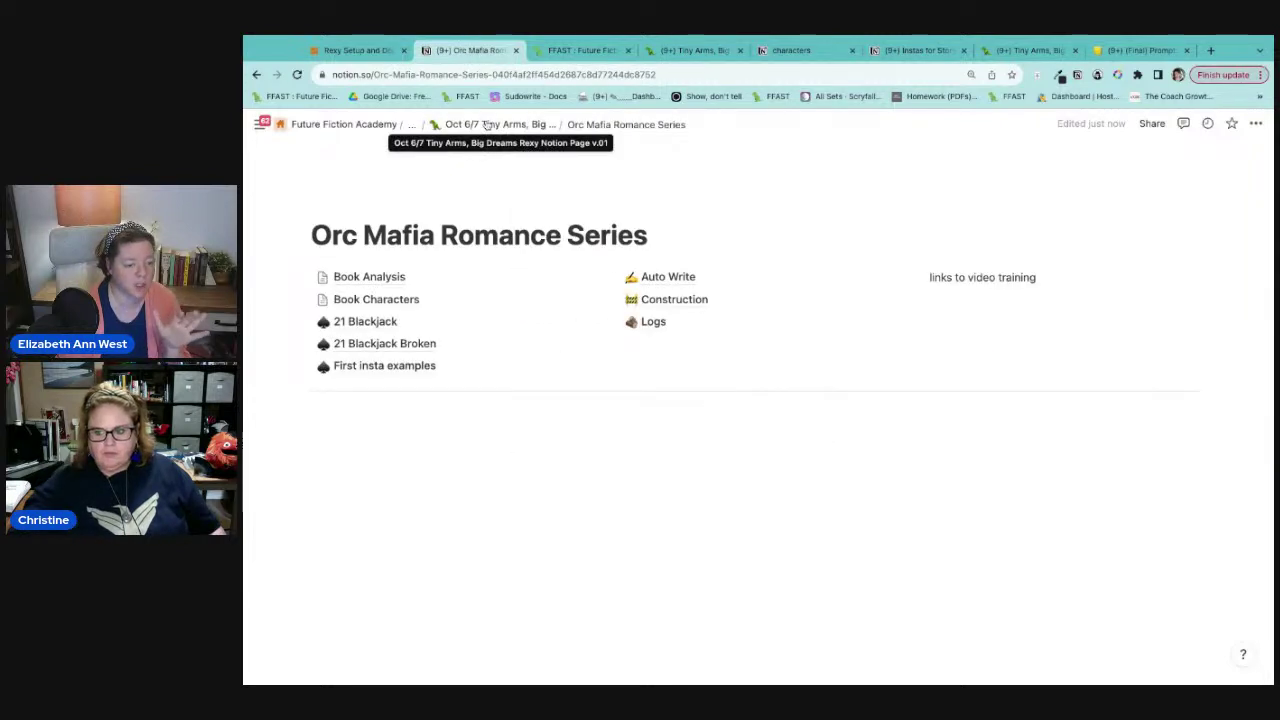
pyautogui.click(384, 344)
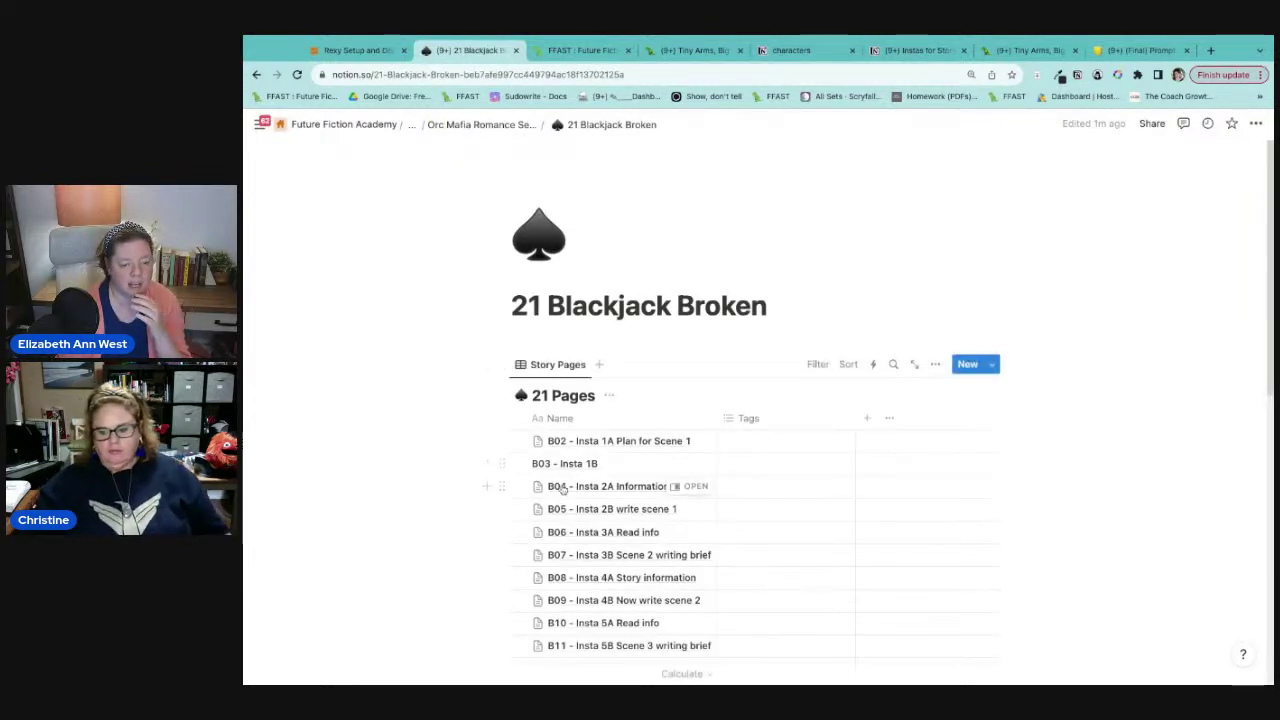
pyautogui.rightClick(622, 442)
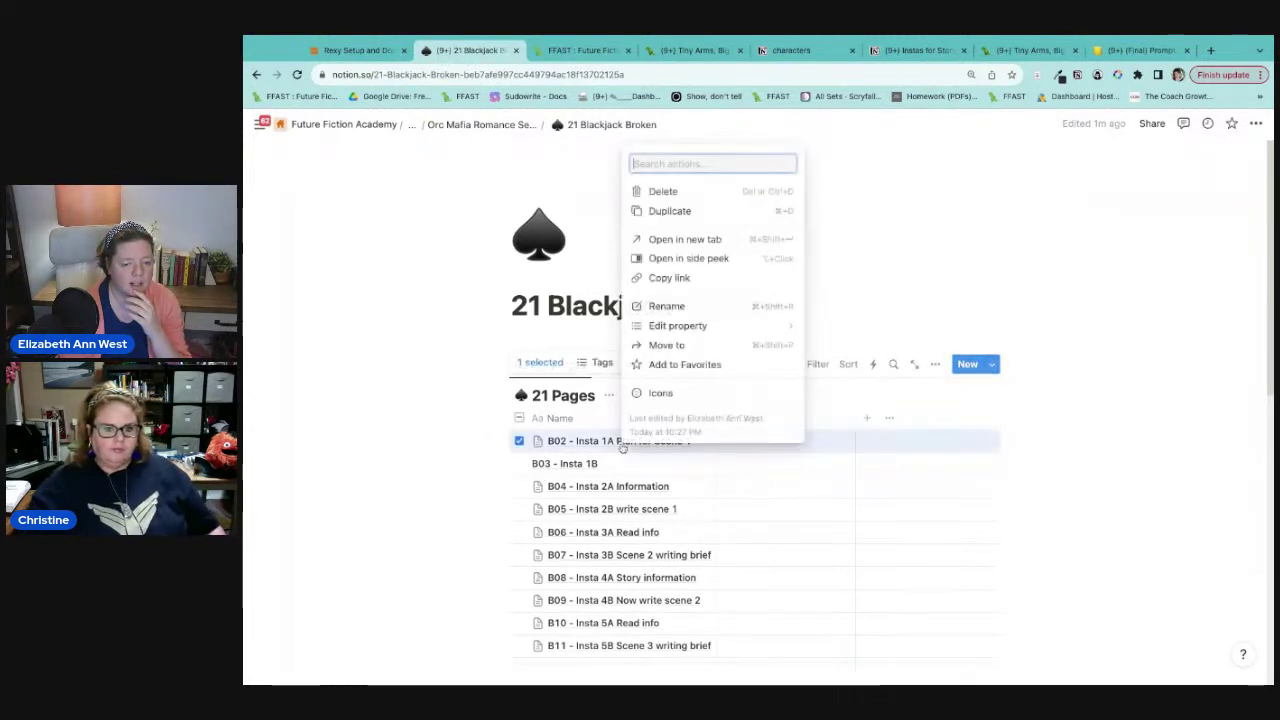
pyautogui.click(692, 345)
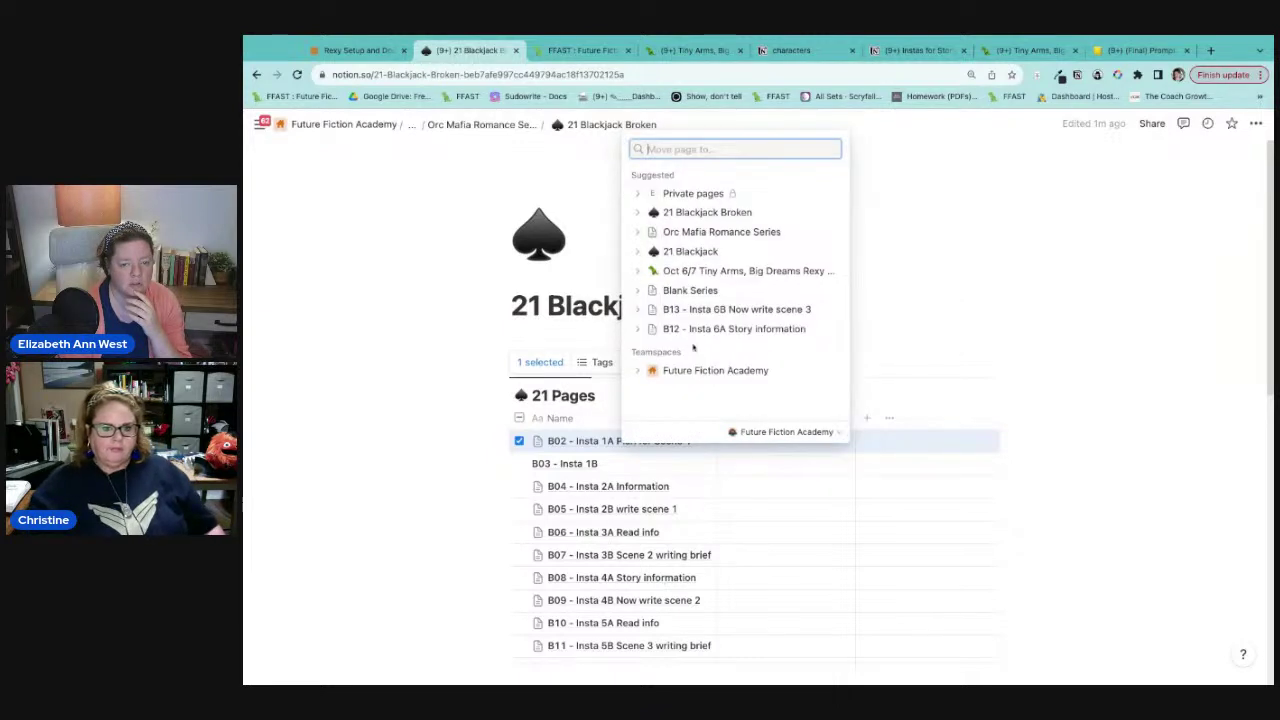
pyautogui.click(695, 252)
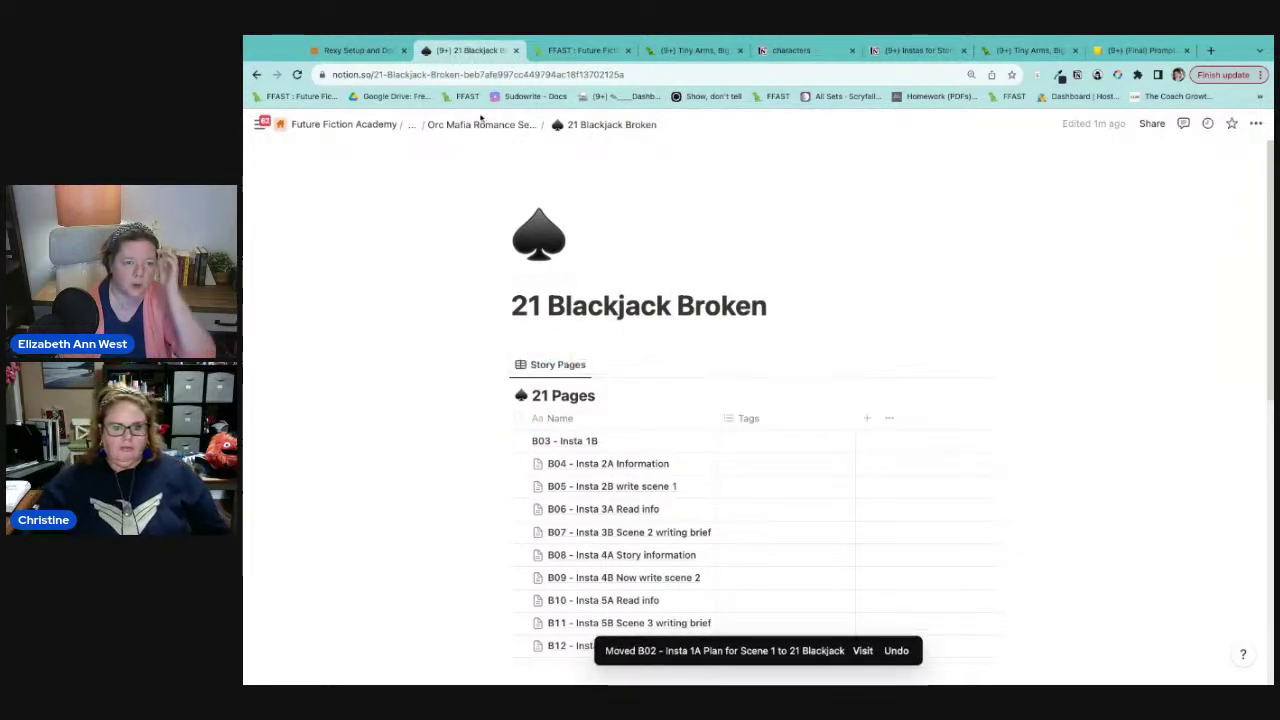
# Step: On the 21 Blackjack page, place B02 - Insta 1A Plan for Scene 1 in the 21 Pages table directly below B01 BBB
pyautogui.click(481, 124)
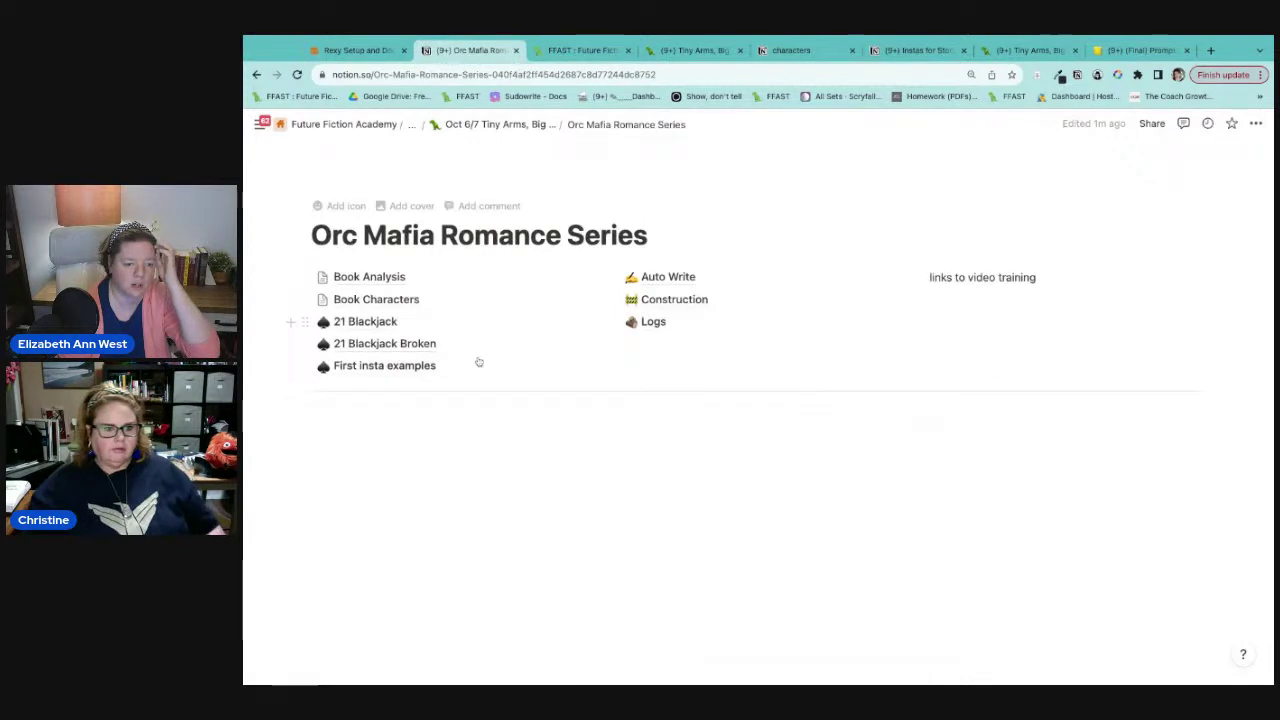
pyautogui.click(380, 322)
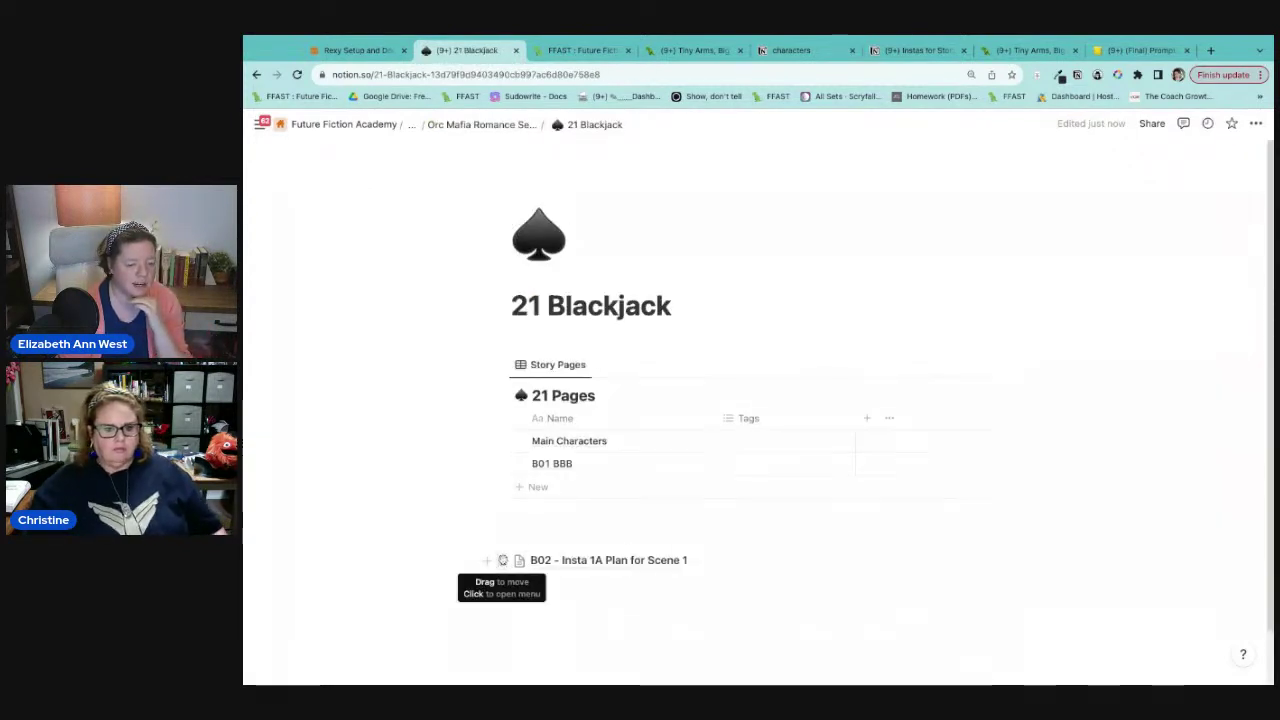
pyautogui.moveTo(503, 560); pyautogui.dragTo(530, 474)
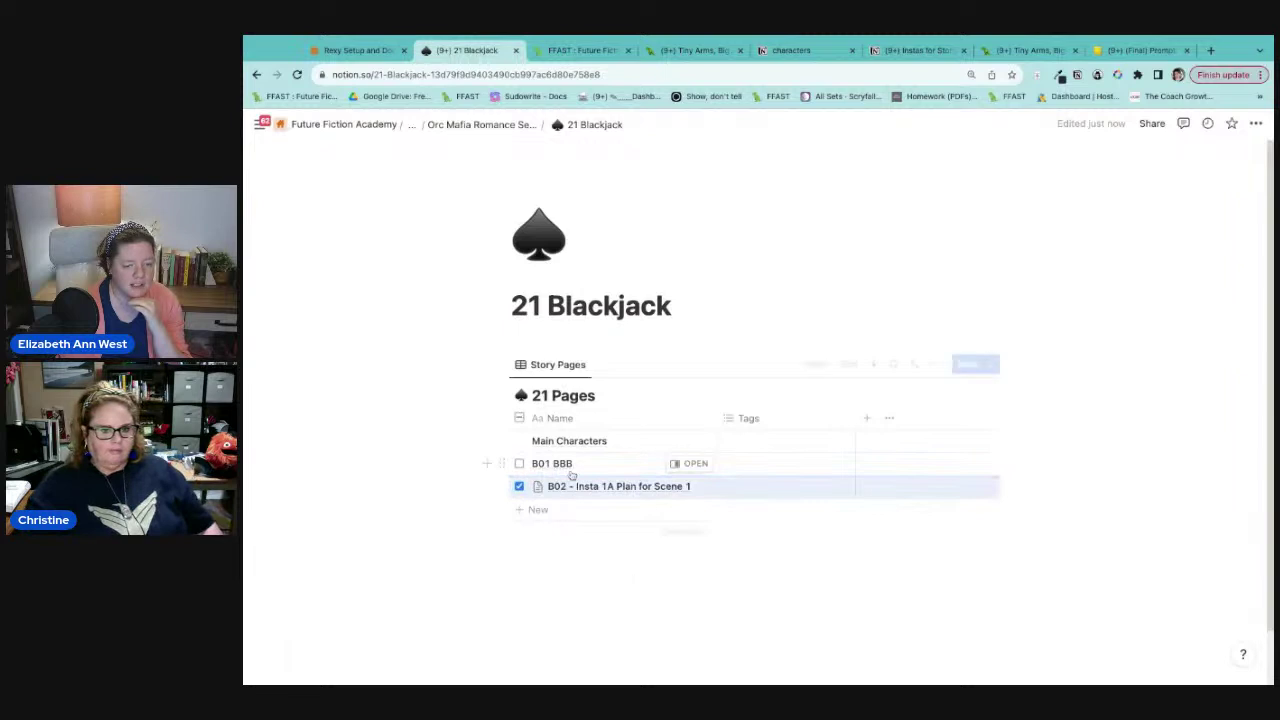
pyautogui.click(520, 487)
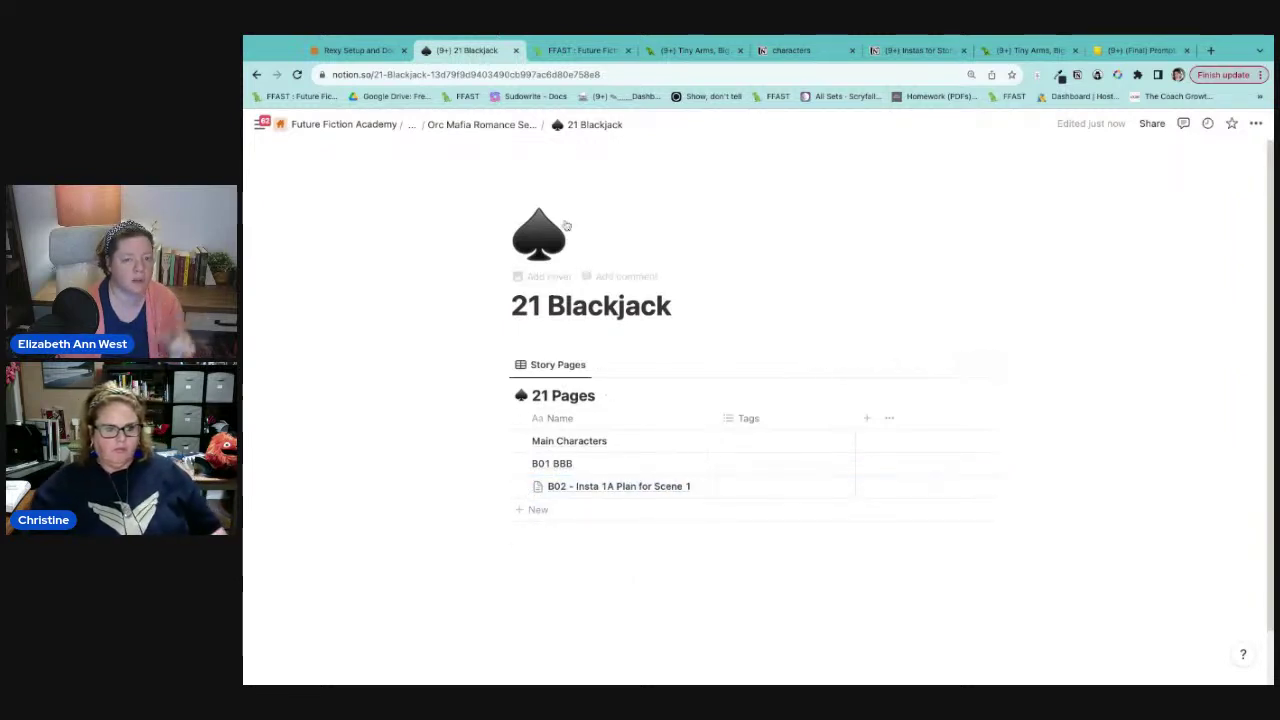
# Step: Switch to FFAST and load the Blackjack pages of Orc Mafia Romance Series
pyautogui.click(475, 125)
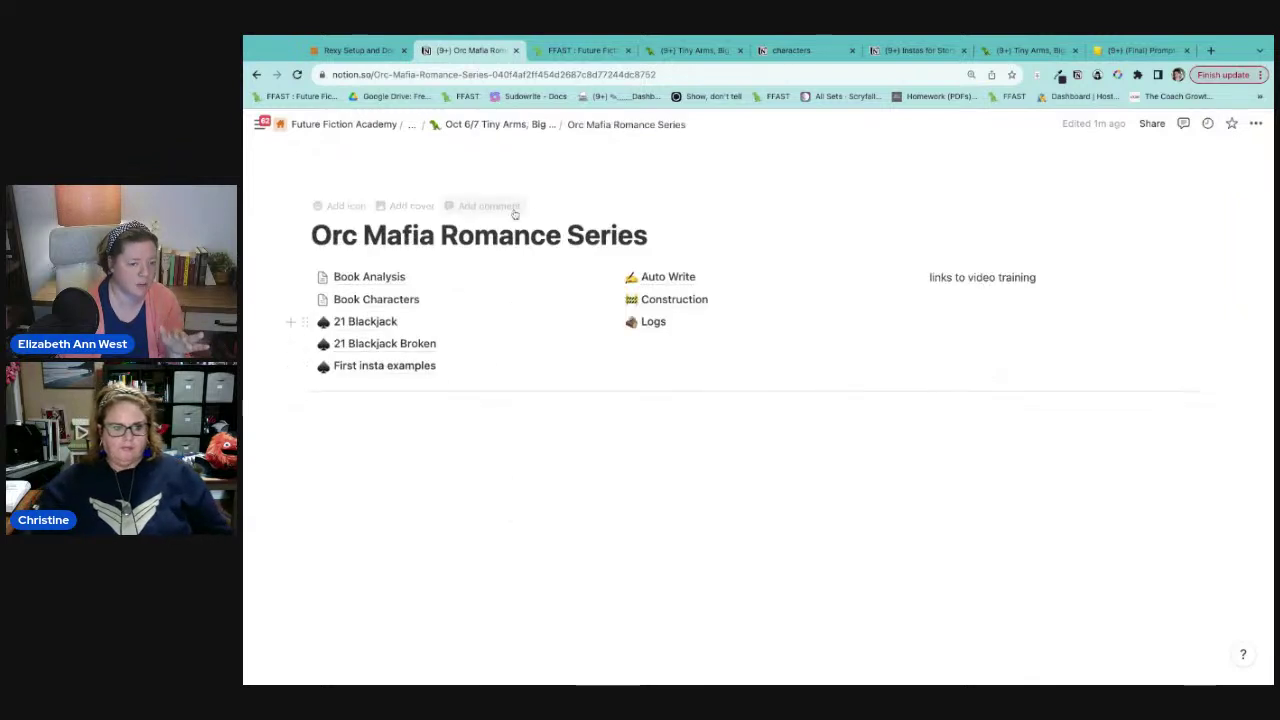
pyautogui.moveTo(400, 327)
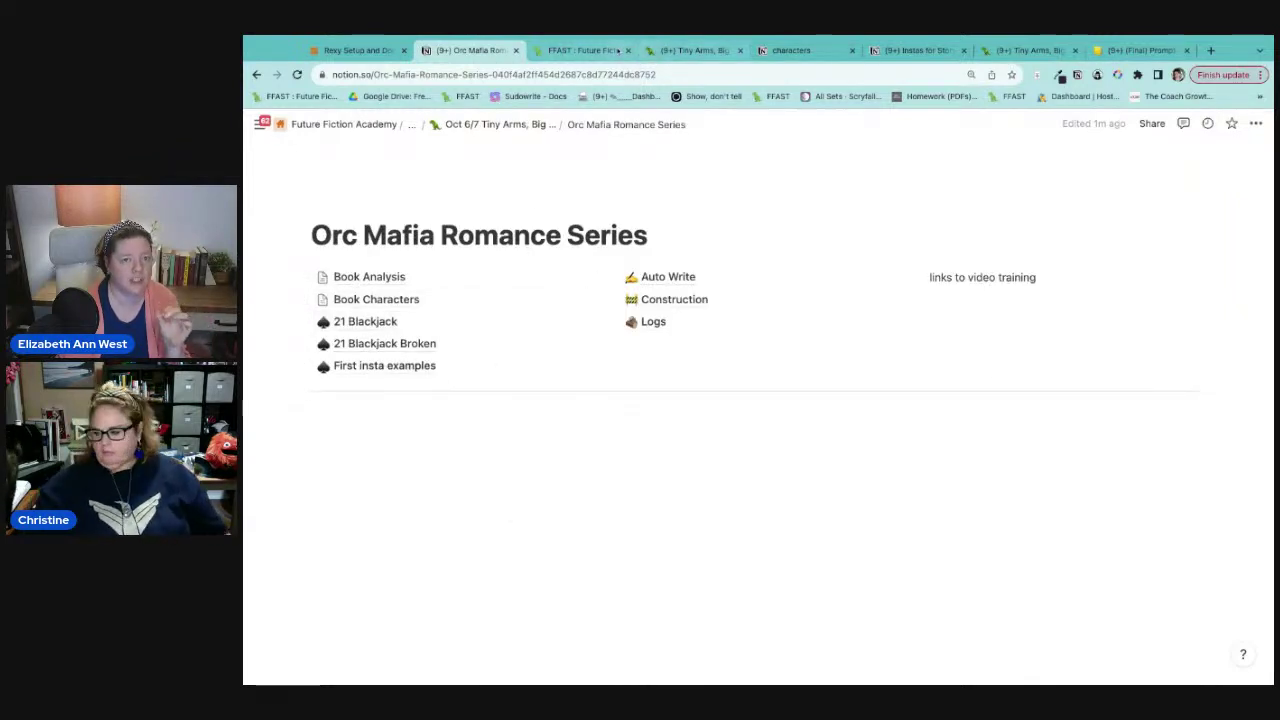
pyautogui.click(612, 50)
pyautogui.click(372, 589)
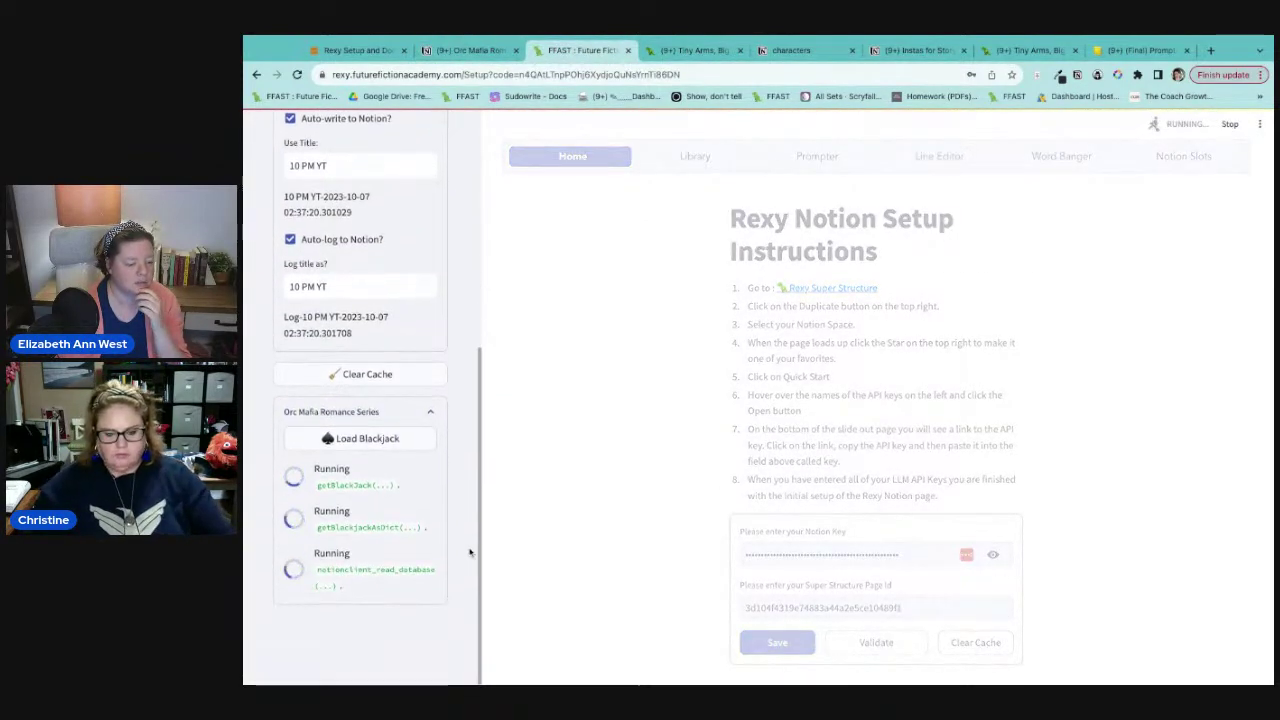
pyautogui.scroll(-2, 469, 552)
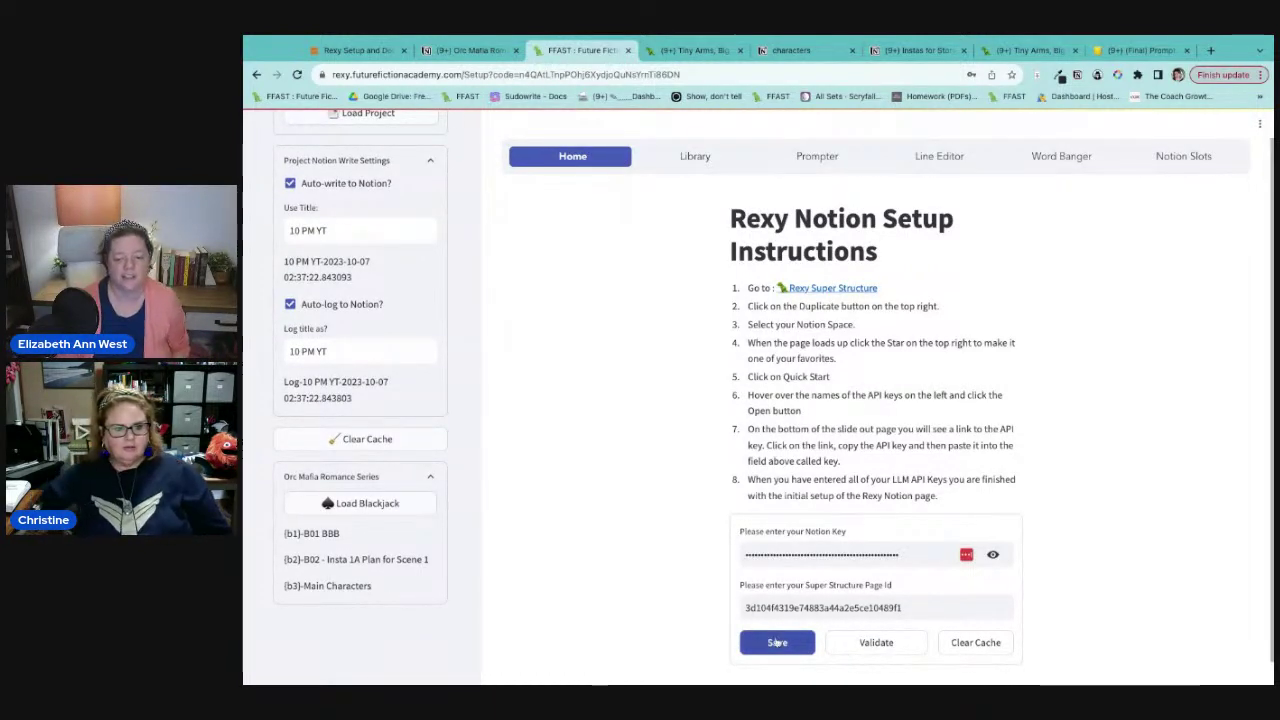
# Step: Switch back to Notion and move pages B03 through B13 from 21 Blackjack Broken into the 21 Pages table of 21 Blackjack
pyautogui.click(446, 54)
pyautogui.moveTo(390, 326)
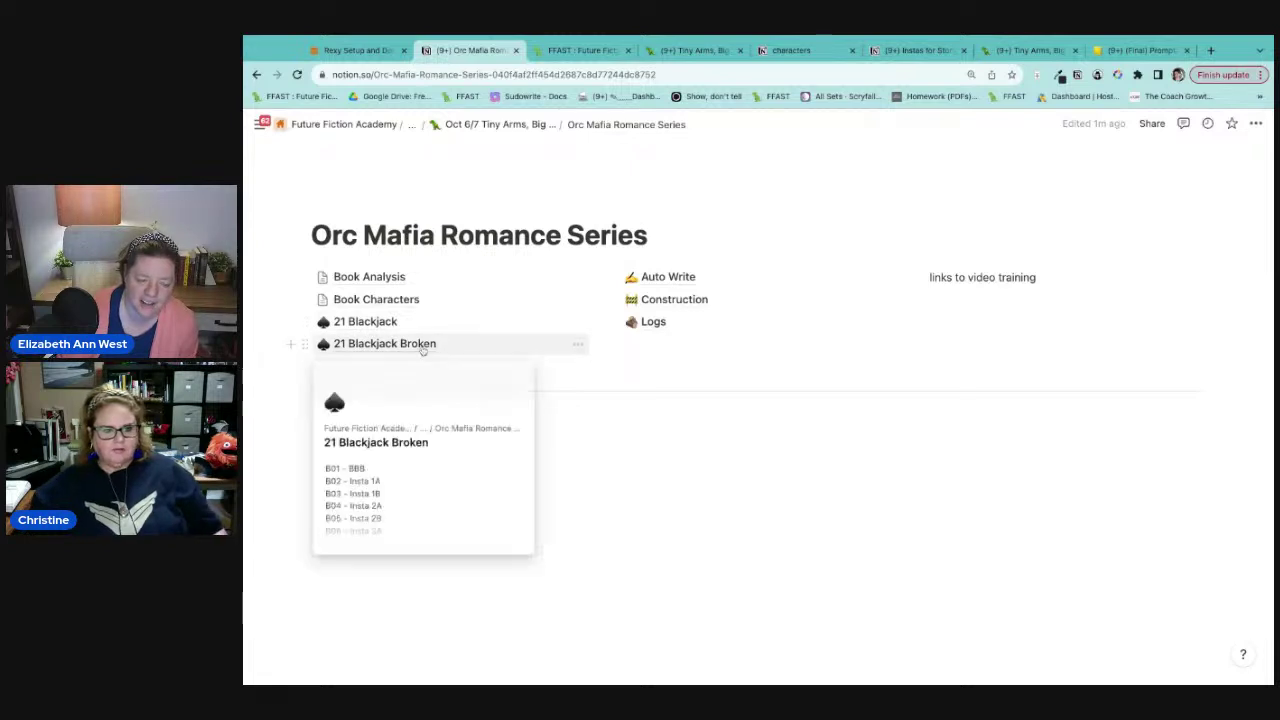
pyautogui.click(423, 346)
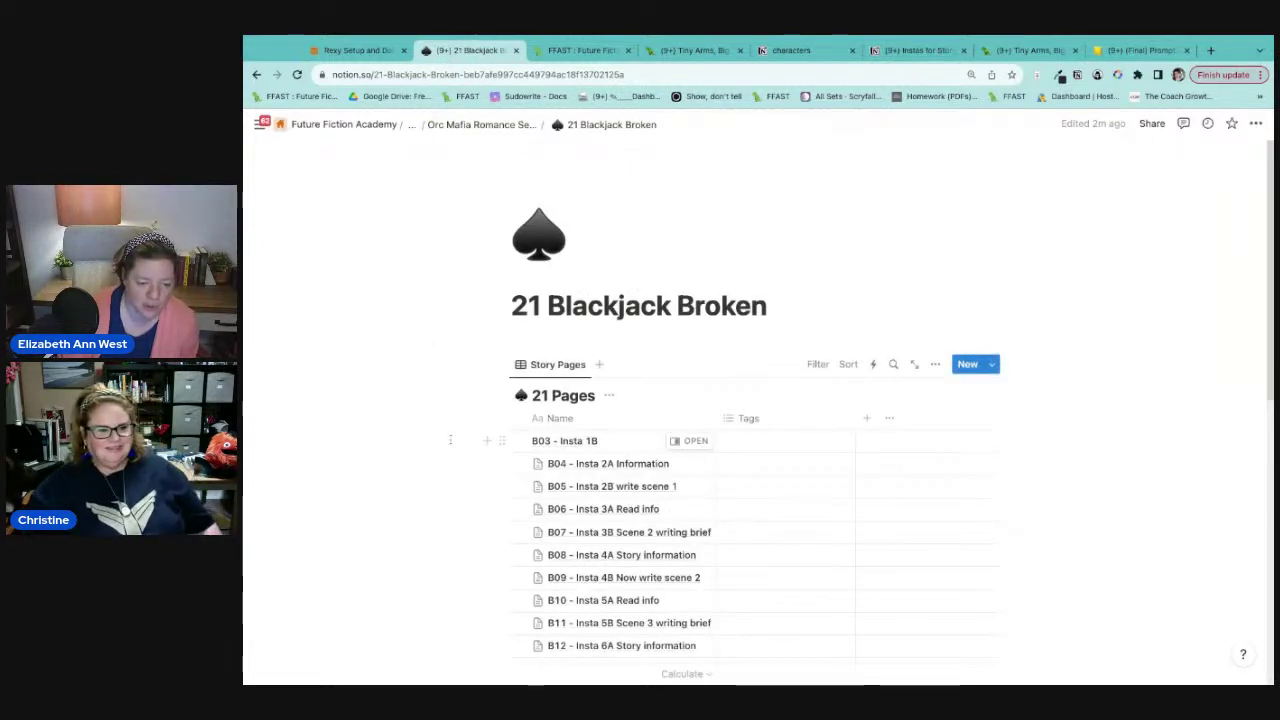
pyautogui.moveTo(436, 440); pyautogui.dragTo(1000, 570)
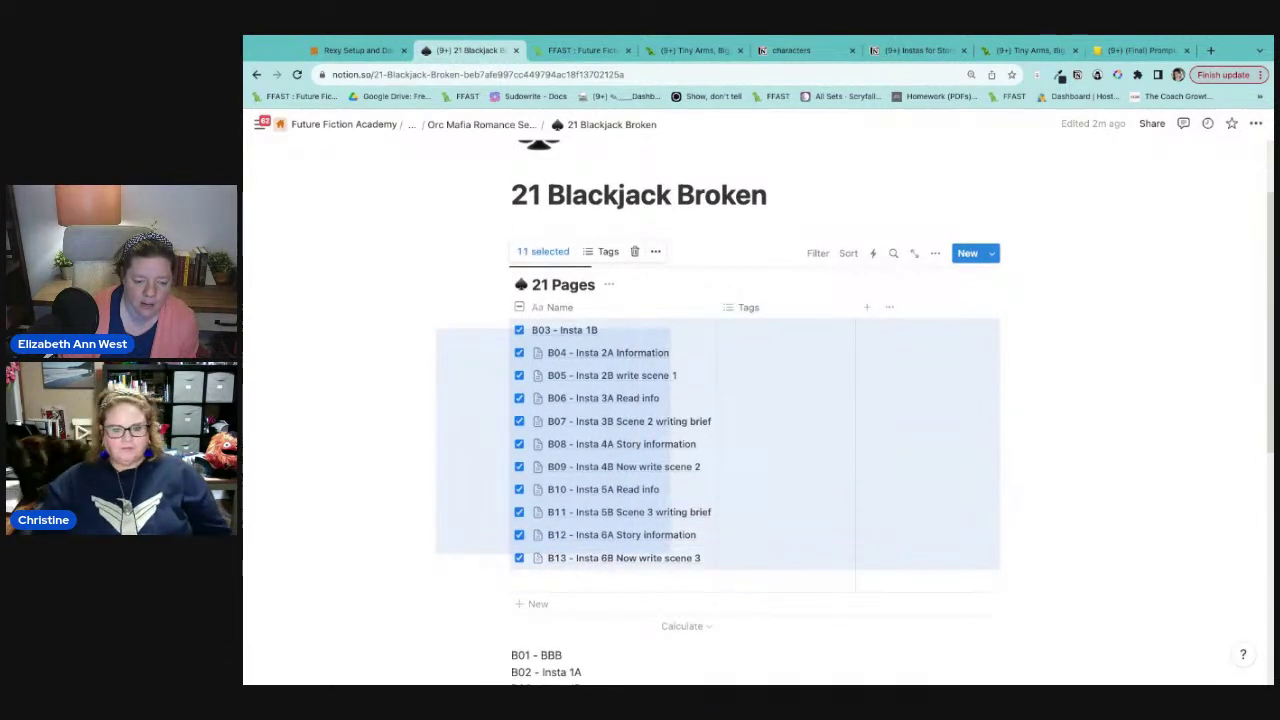
pyautogui.rightClick(576, 338)
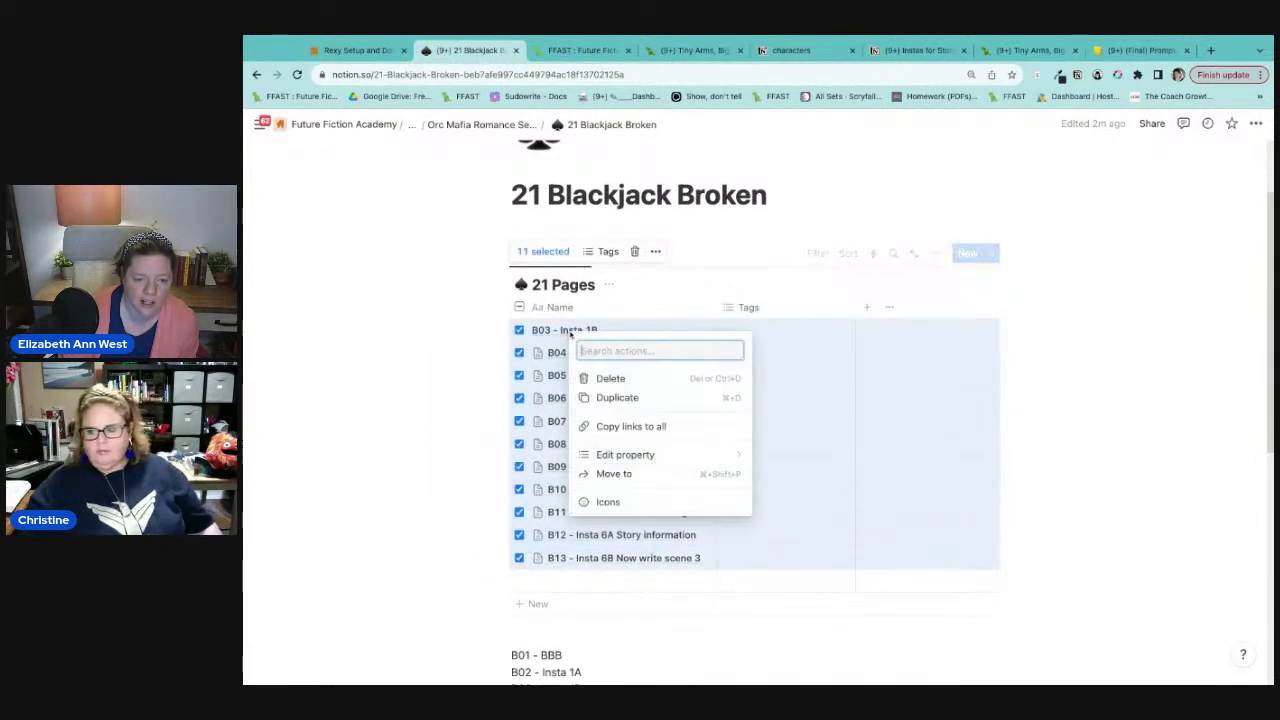
pyautogui.click(641, 476)
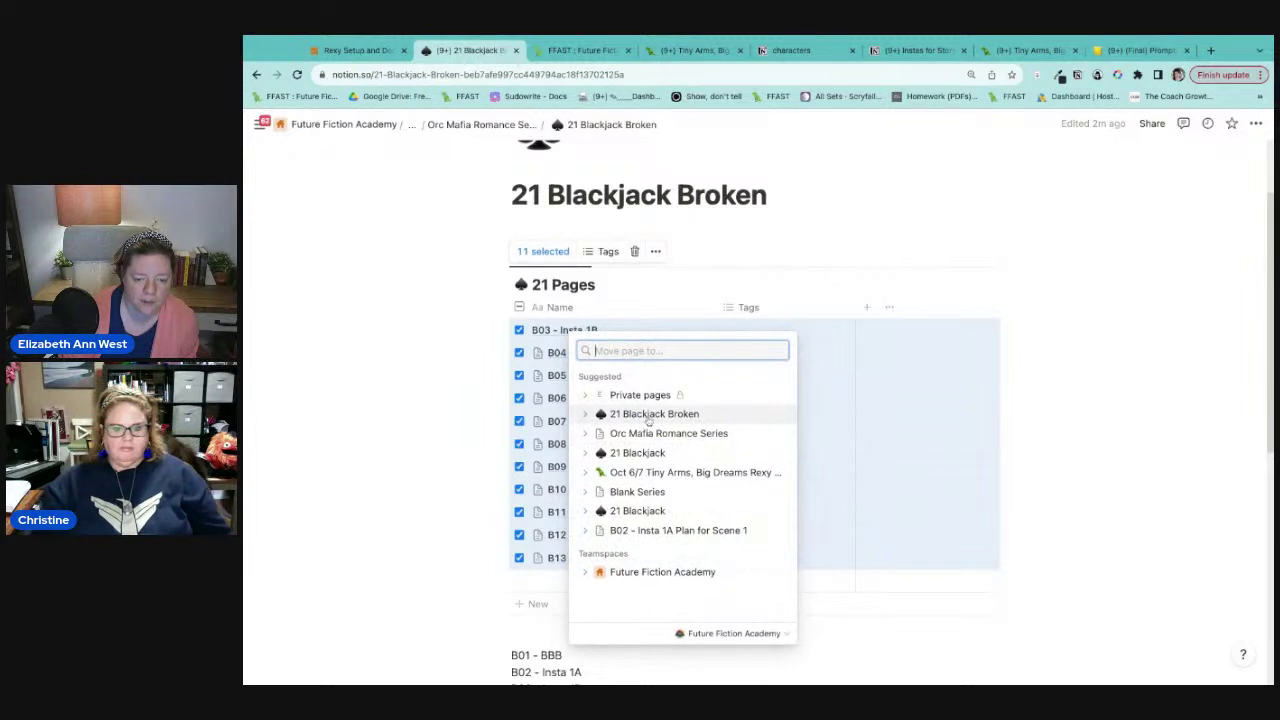
pyautogui.click(586, 453)
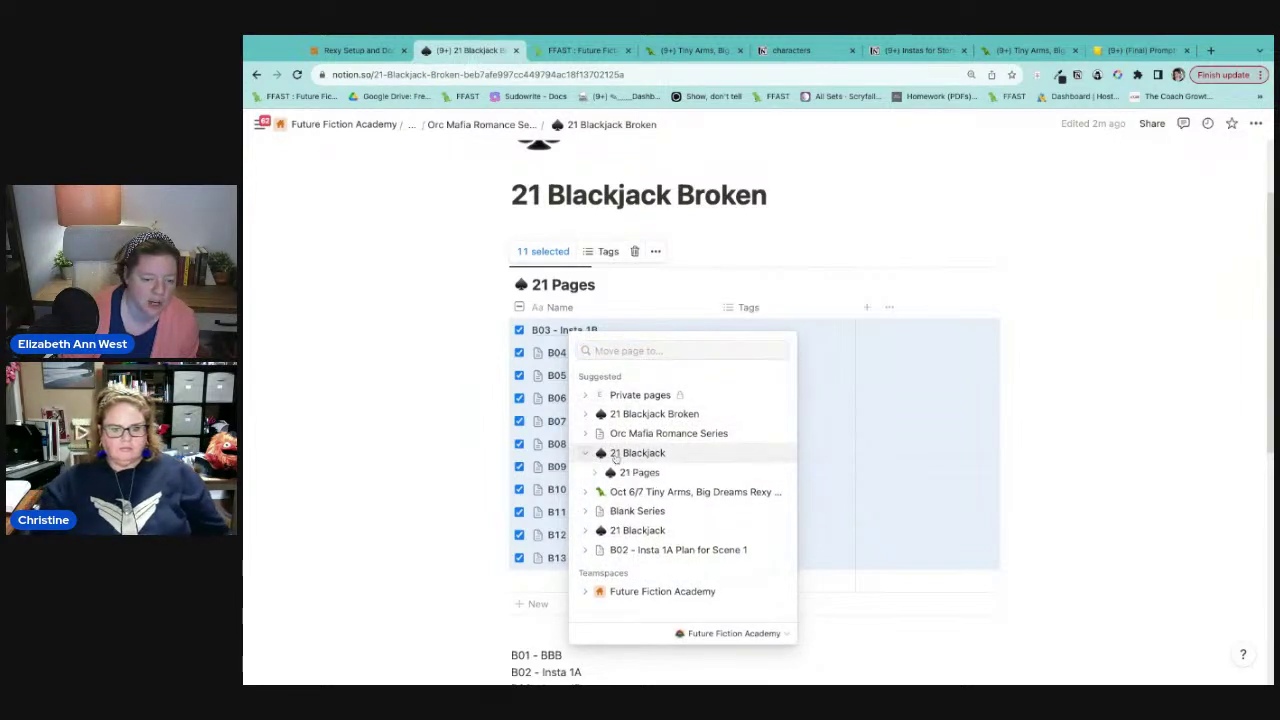
pyautogui.click(641, 474)
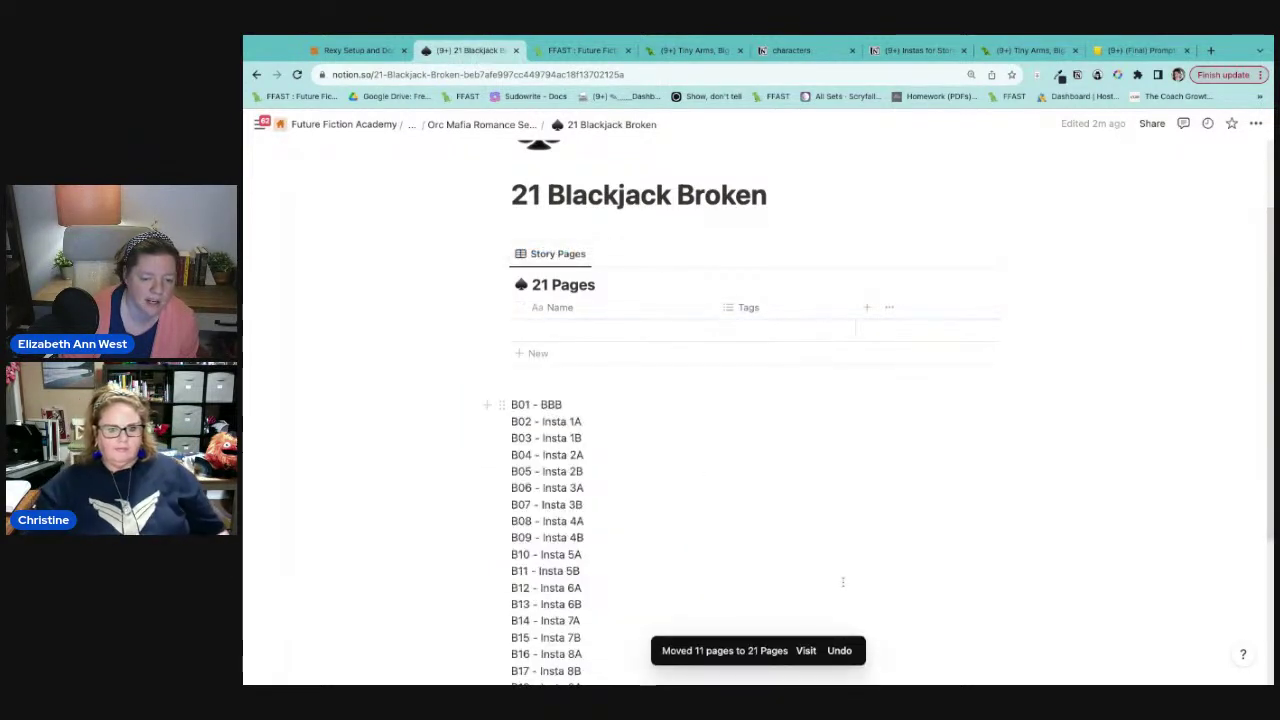
# Step: Open the 21 Blackjack page in Orc Mafia Romance Series and delete the Main Characters row from its 21 Pages table
pyautogui.click(482, 124)
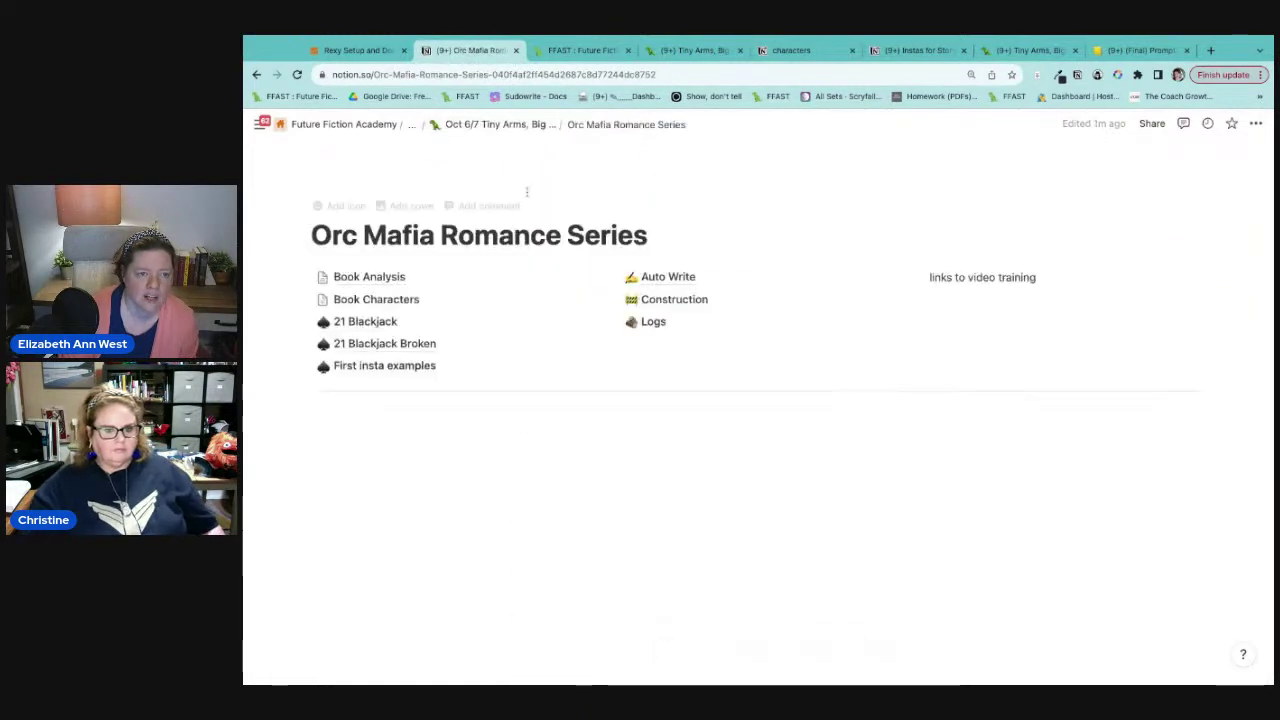
pyautogui.click(371, 329)
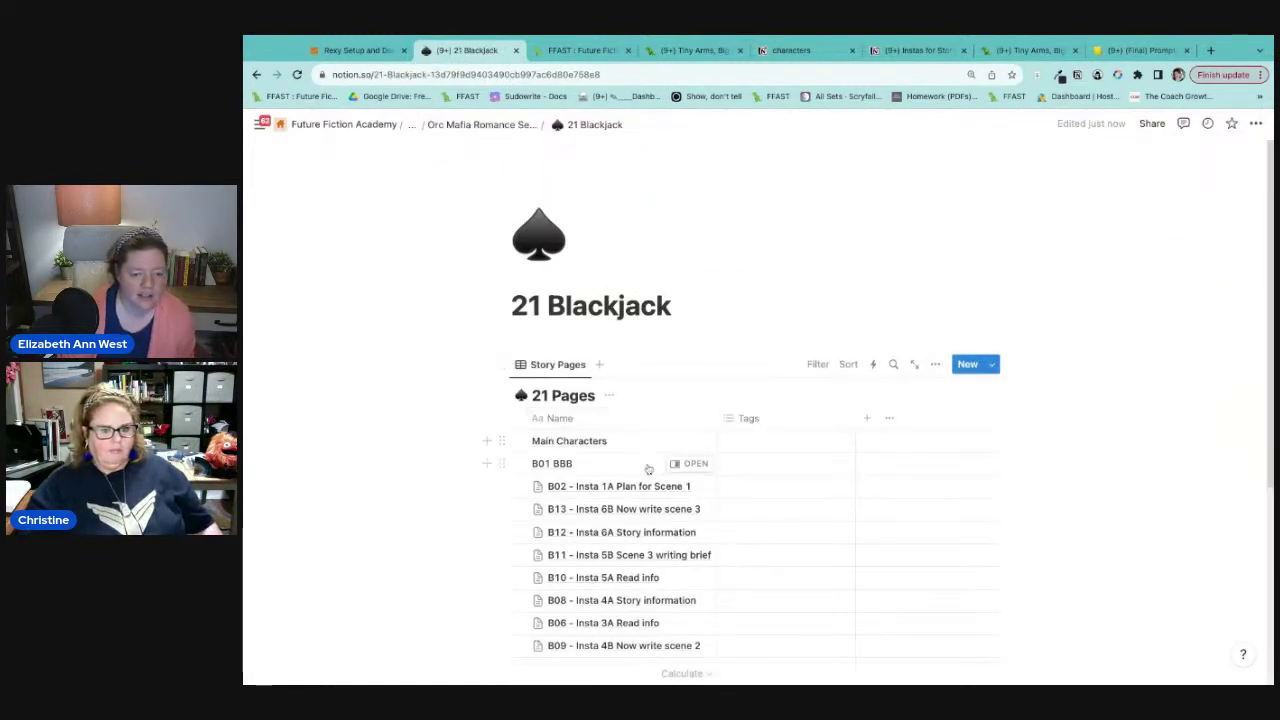
pyautogui.scroll(-3, 645, 466)
pyautogui.scroll(1, 635, 469)
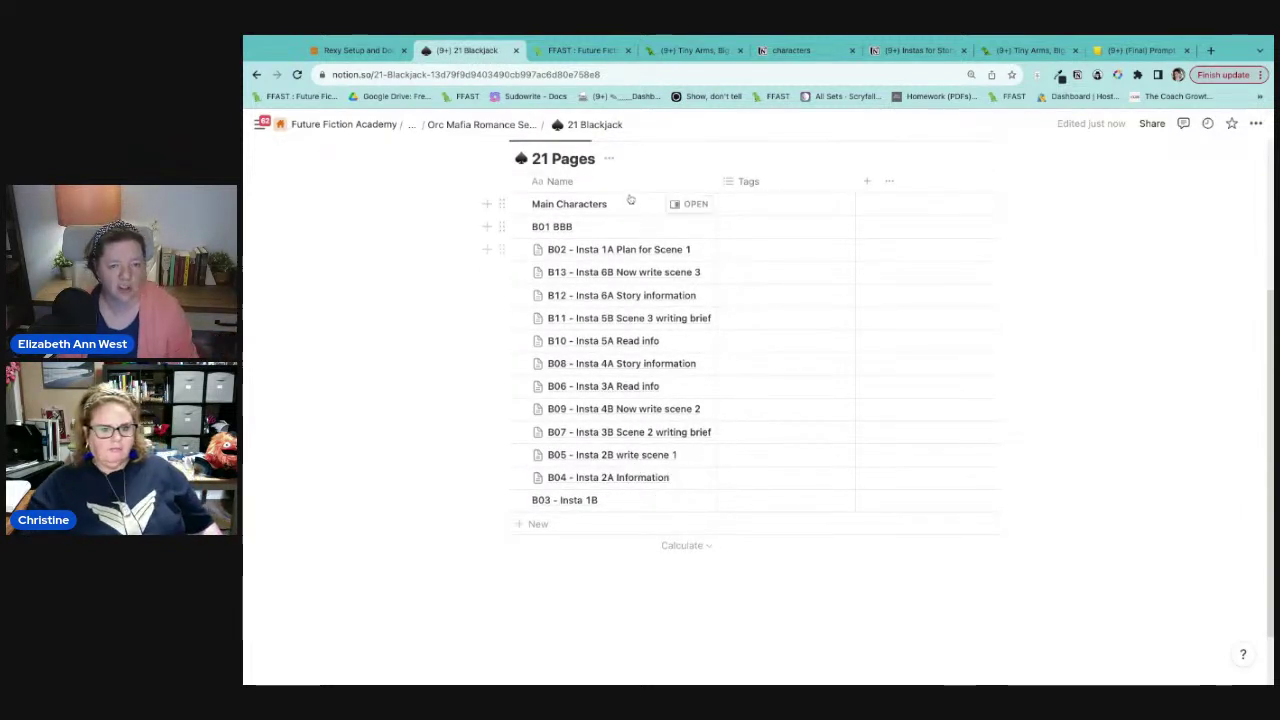
pyautogui.click(504, 203)
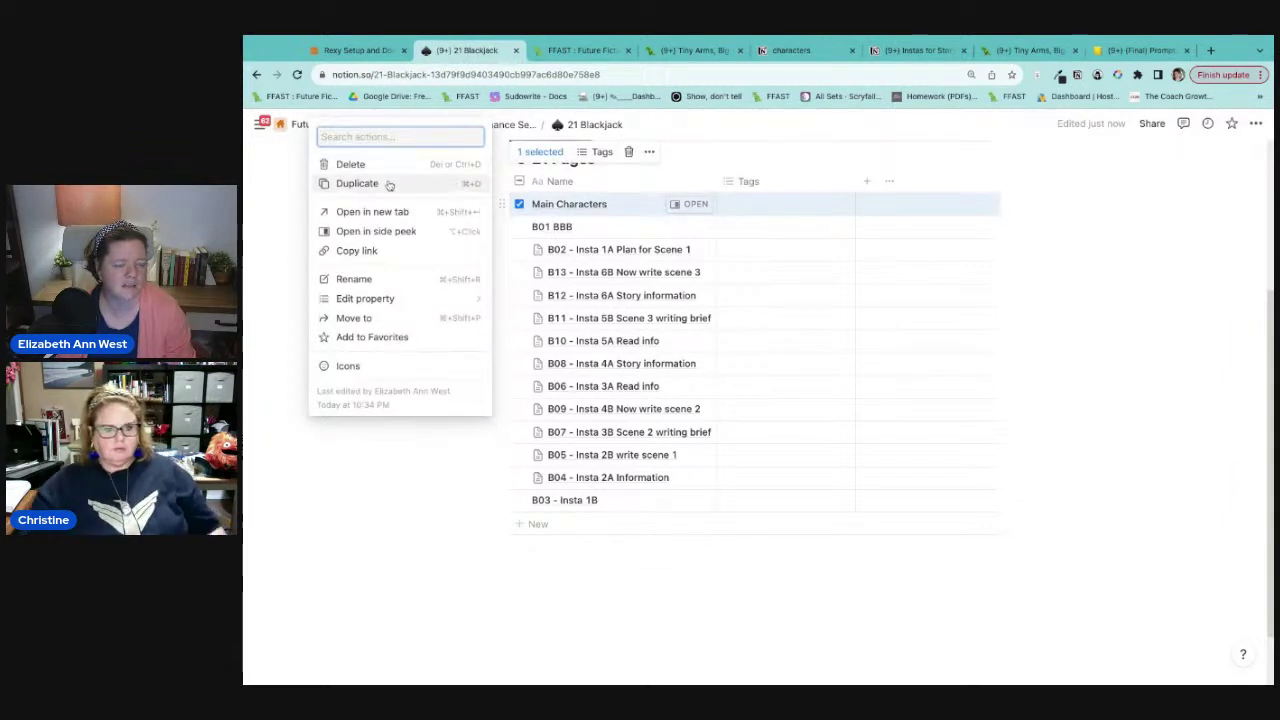
pyautogui.click(355, 164)
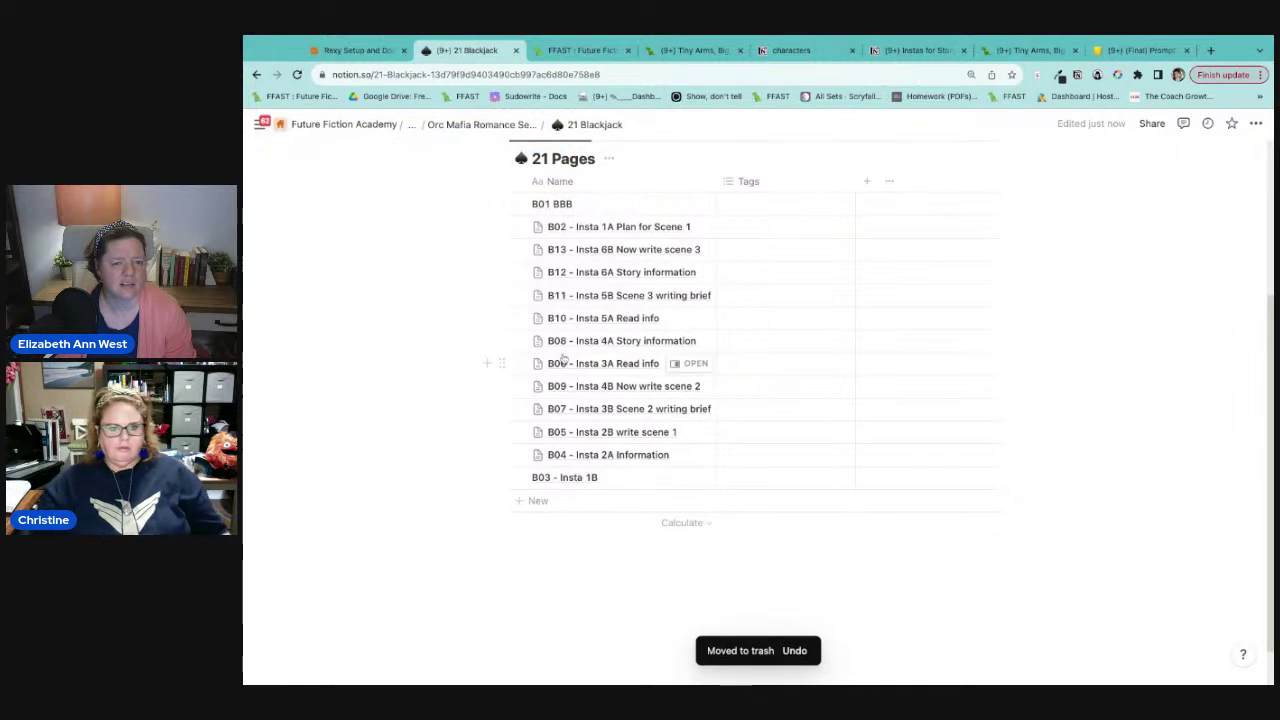
# Step: Sort the 21 Pages table by Name in ascending order
pyautogui.click(586, 211)
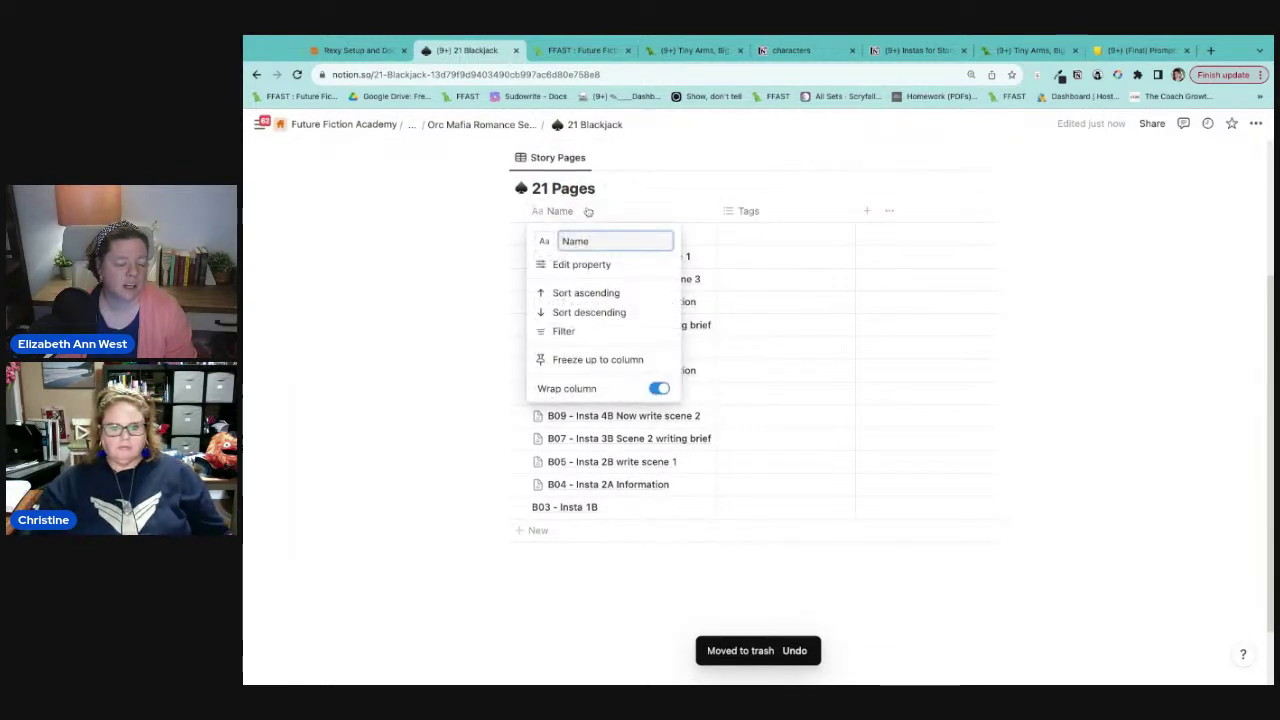
pyautogui.click(580, 293)
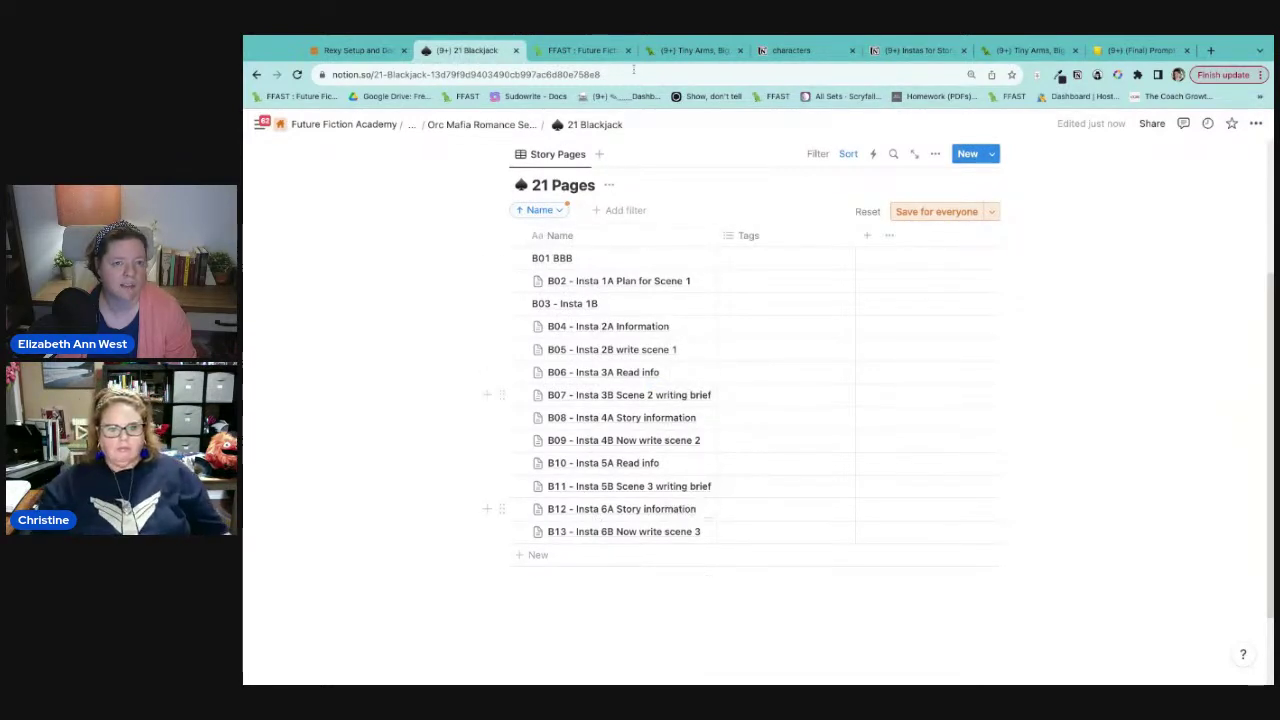
# Step: Switch to FFAST and reload the Blackjack pages of the Orc Mafia Romance Series project
pyautogui.click(600, 50)
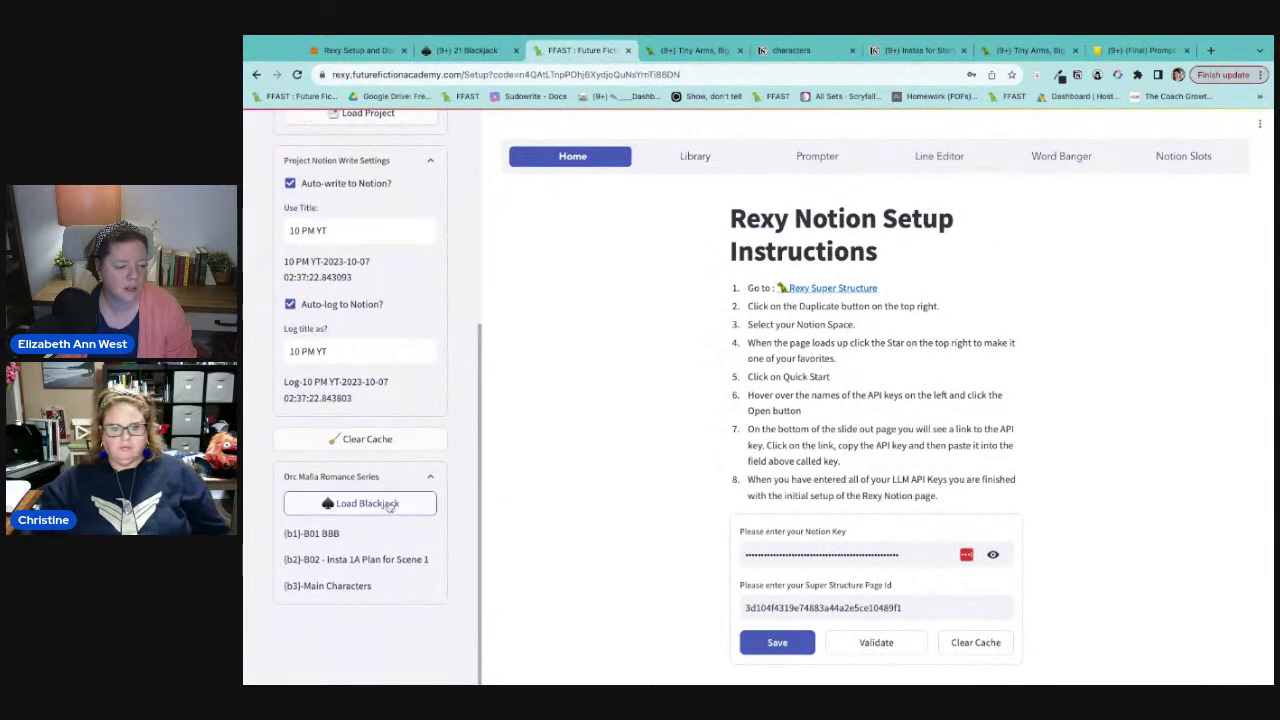
pyautogui.click(390, 505)
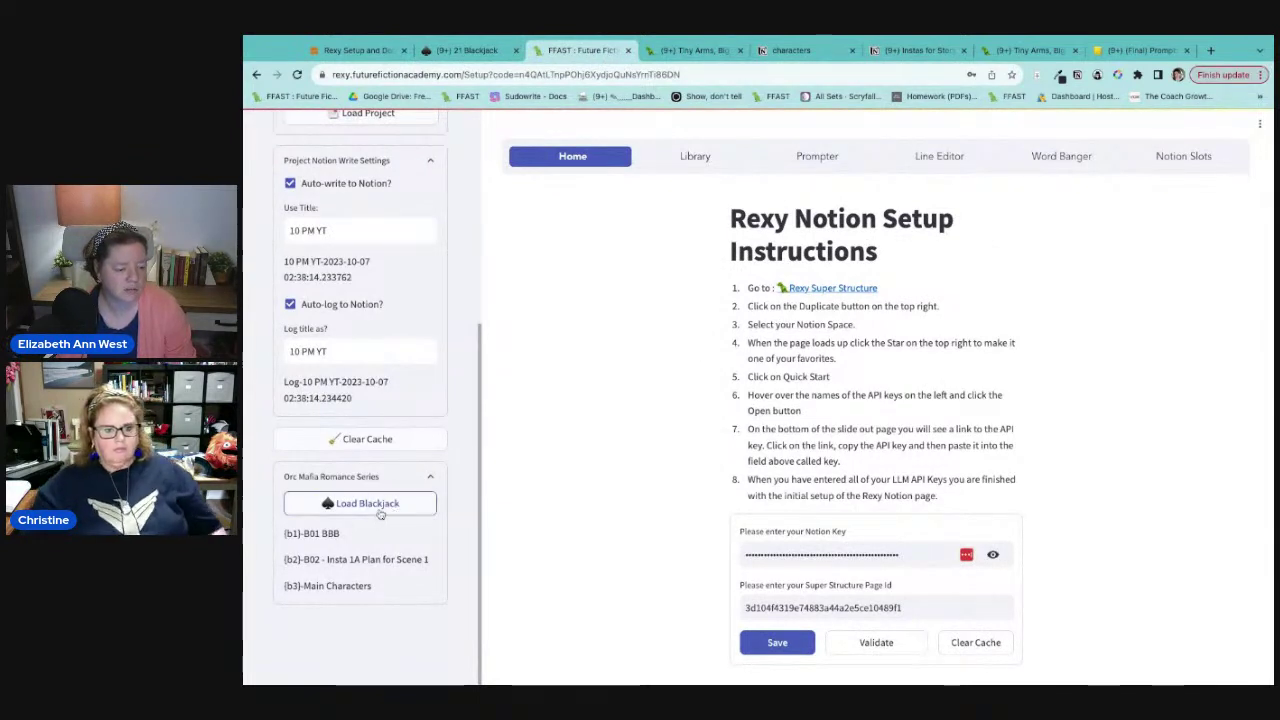
pyautogui.click(345, 510)
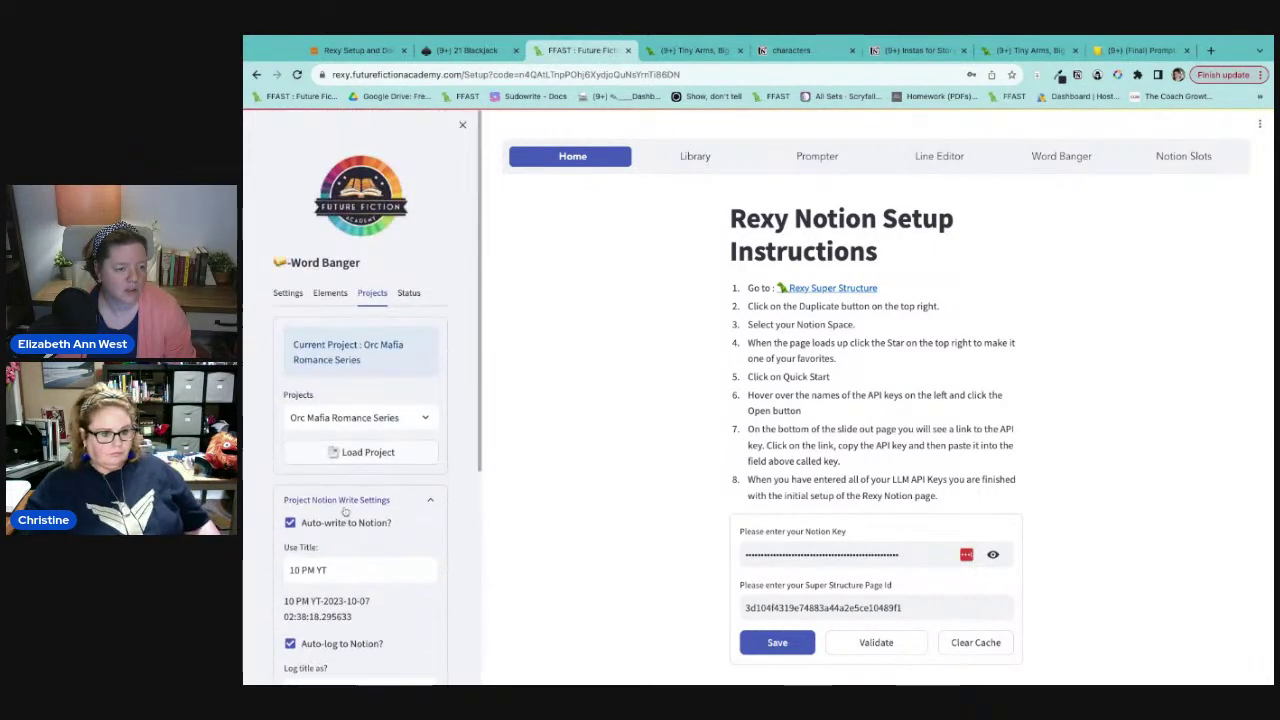
# Step: Reload the Orc Mafia Romance Series project with its Blackjack pages and clear the cache
pyautogui.click(366, 451)
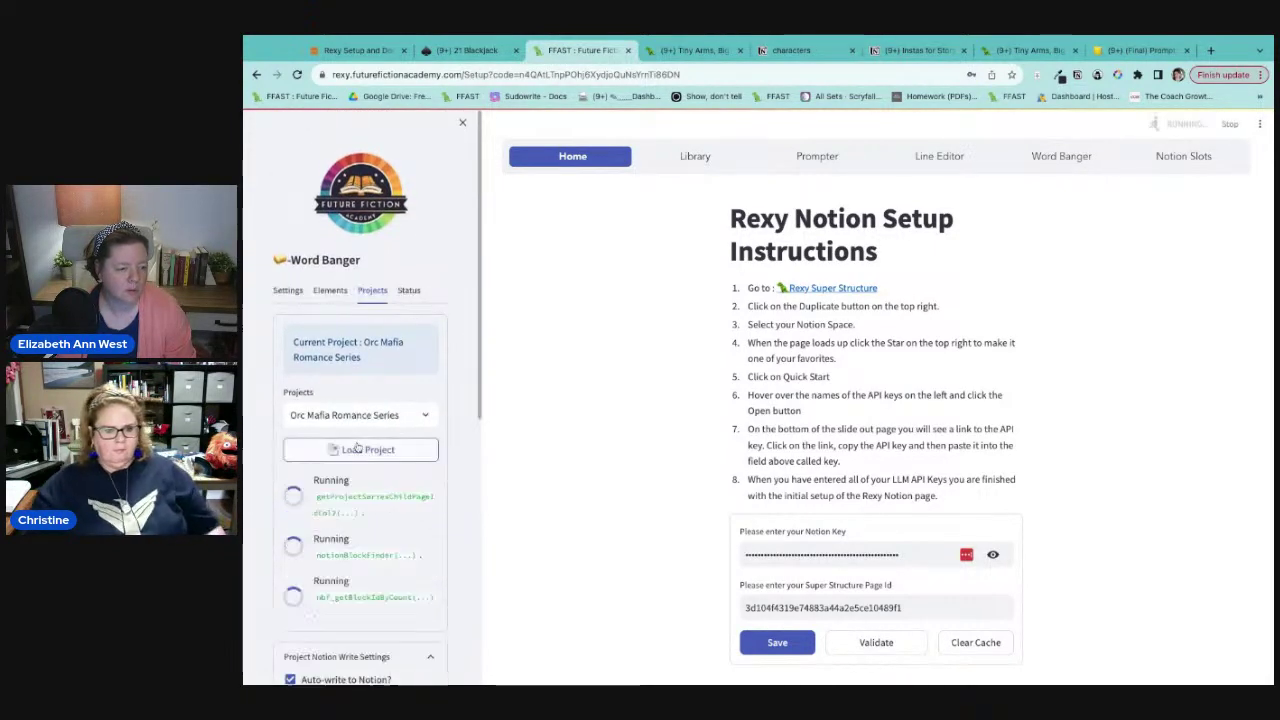
pyautogui.scroll(-5, 420, 520)
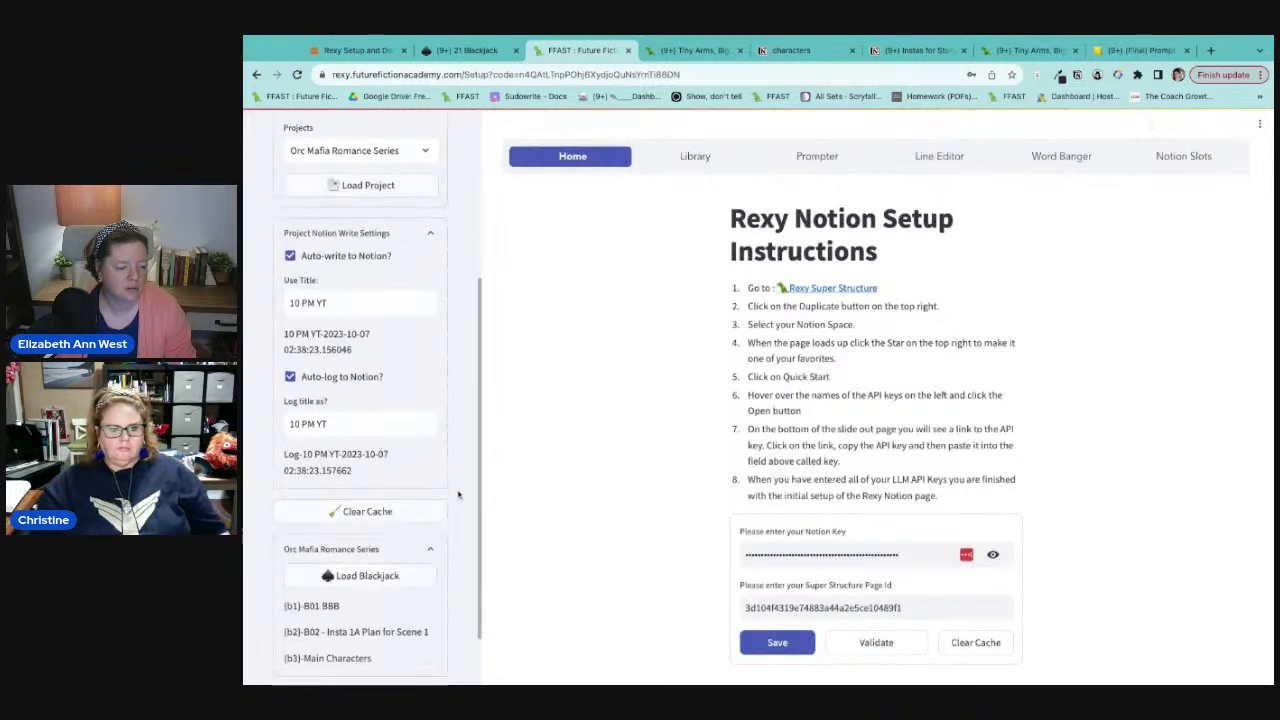
pyautogui.click(363, 572)
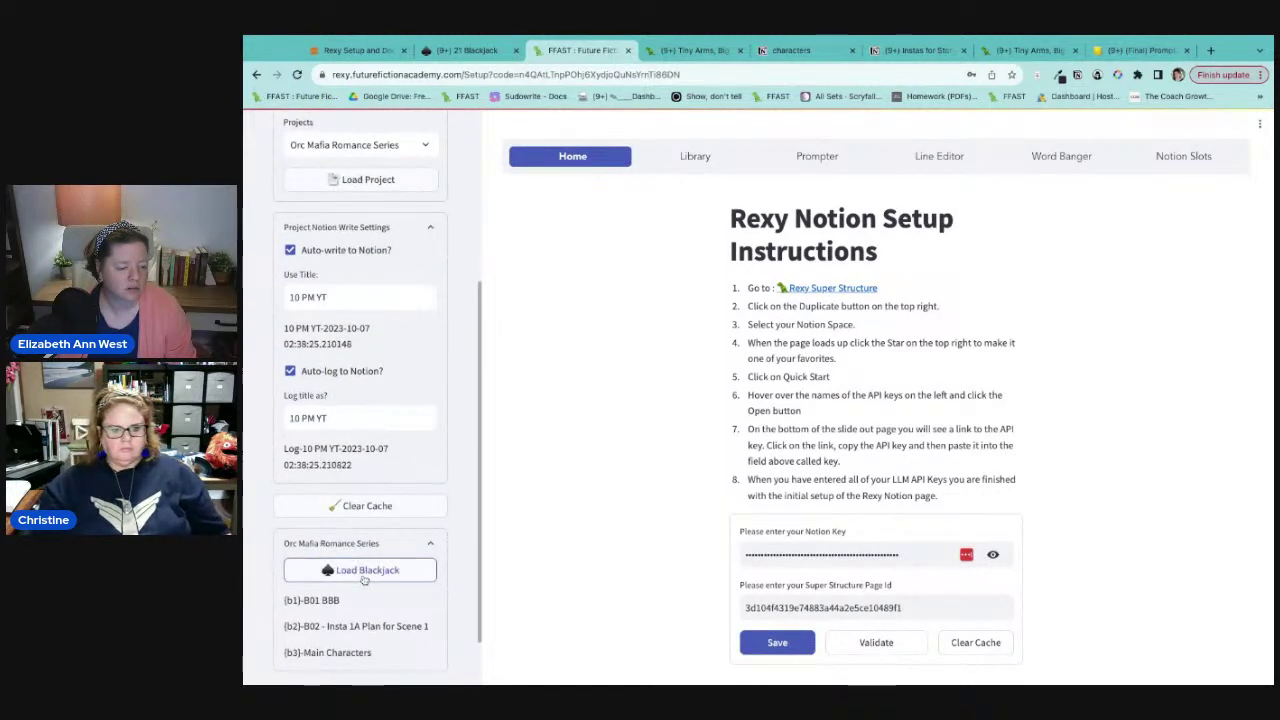
pyautogui.click(346, 508)
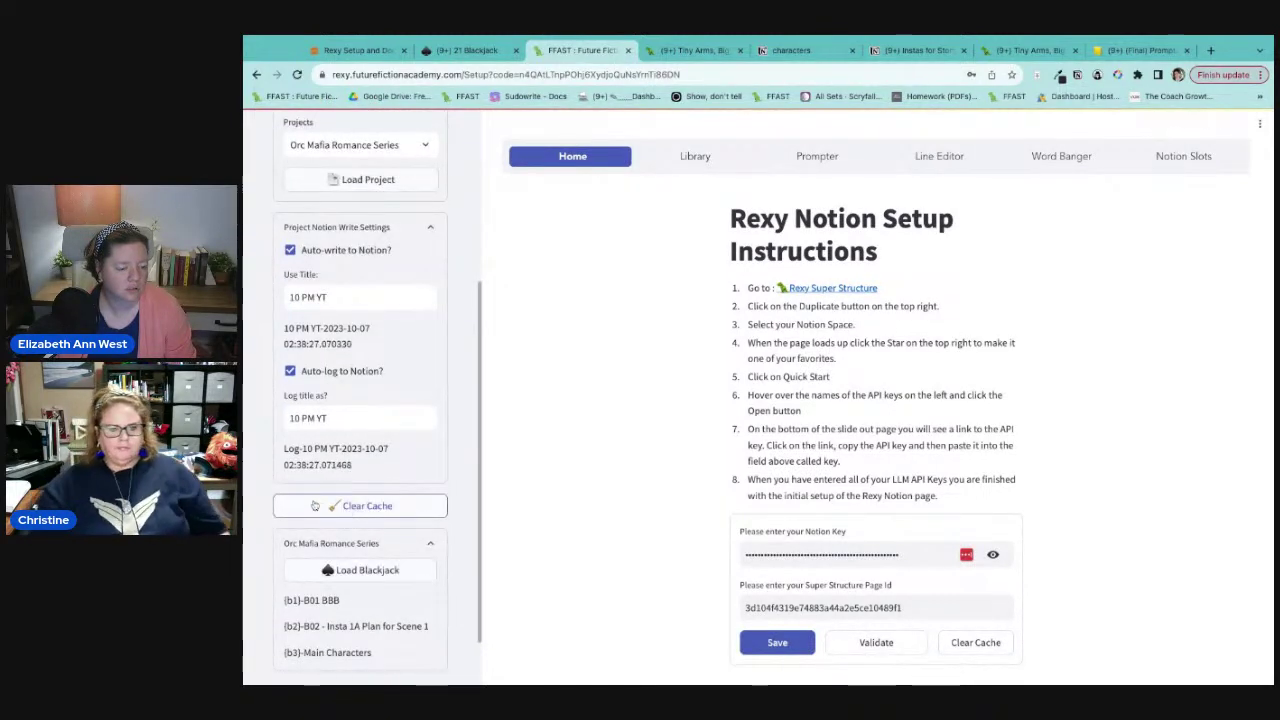
pyautogui.scroll(-2, 369, 545)
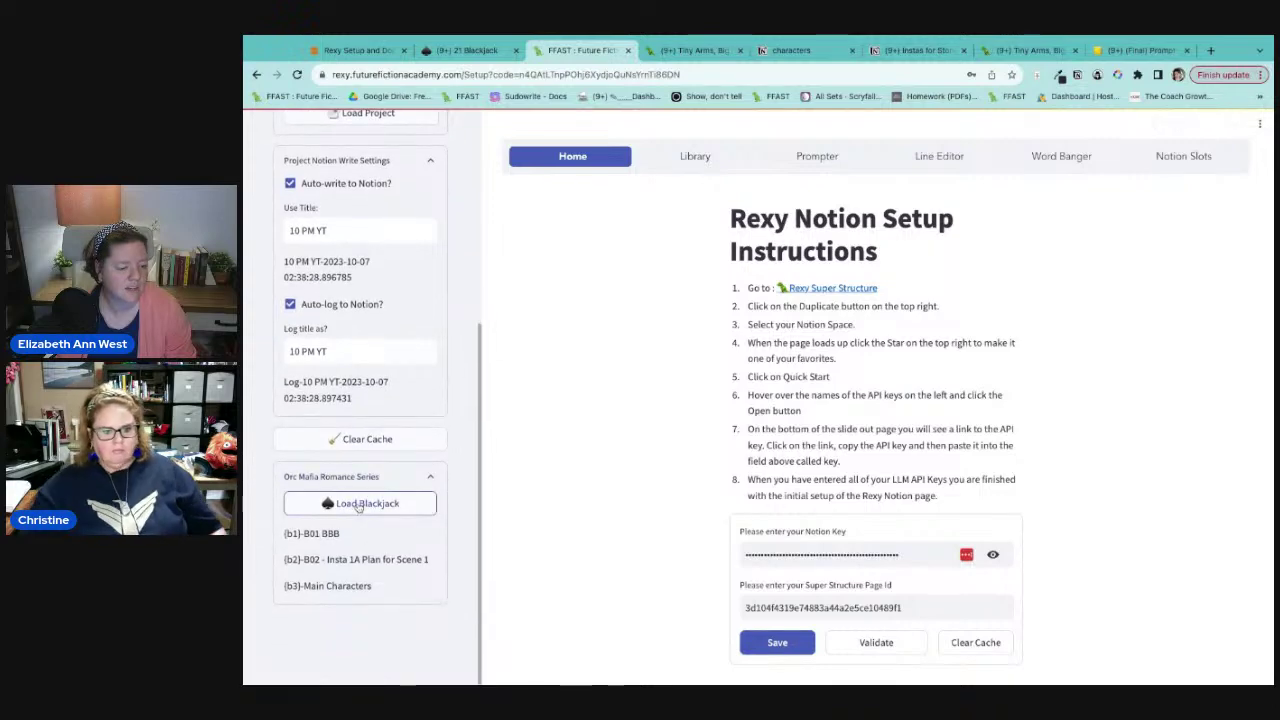
# Step: Examine the pre and post instructions held in the B-Slots from b1 through b9
pyautogui.scroll(10, 358, 507)
pyautogui.click(320, 290)
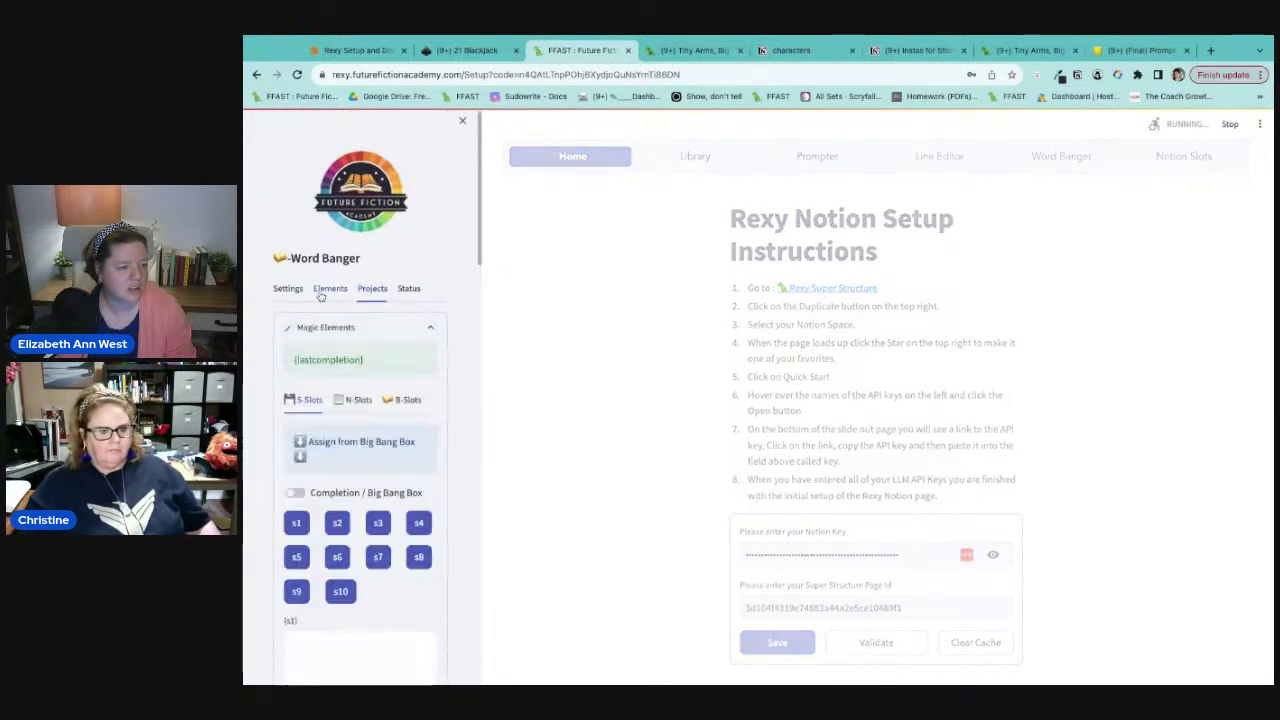
pyautogui.click(405, 399)
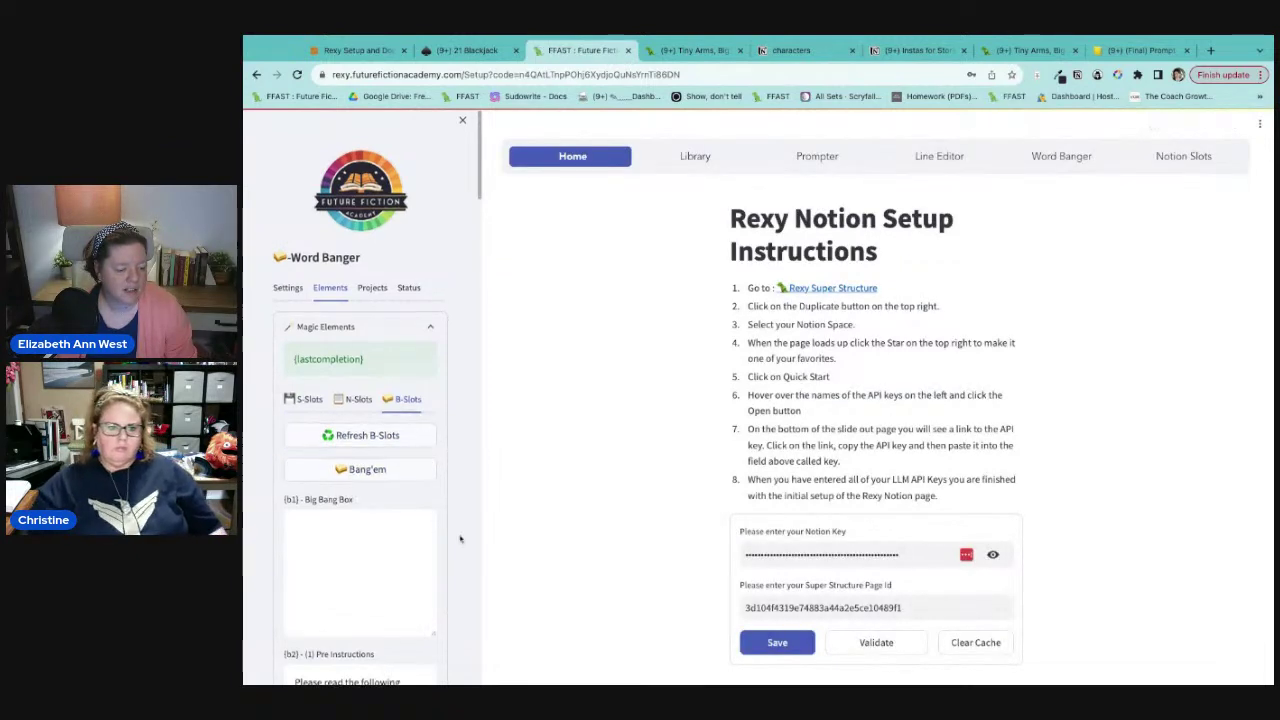
pyautogui.scroll(-5, 396, 533)
pyautogui.scroll(-5, 360, 580)
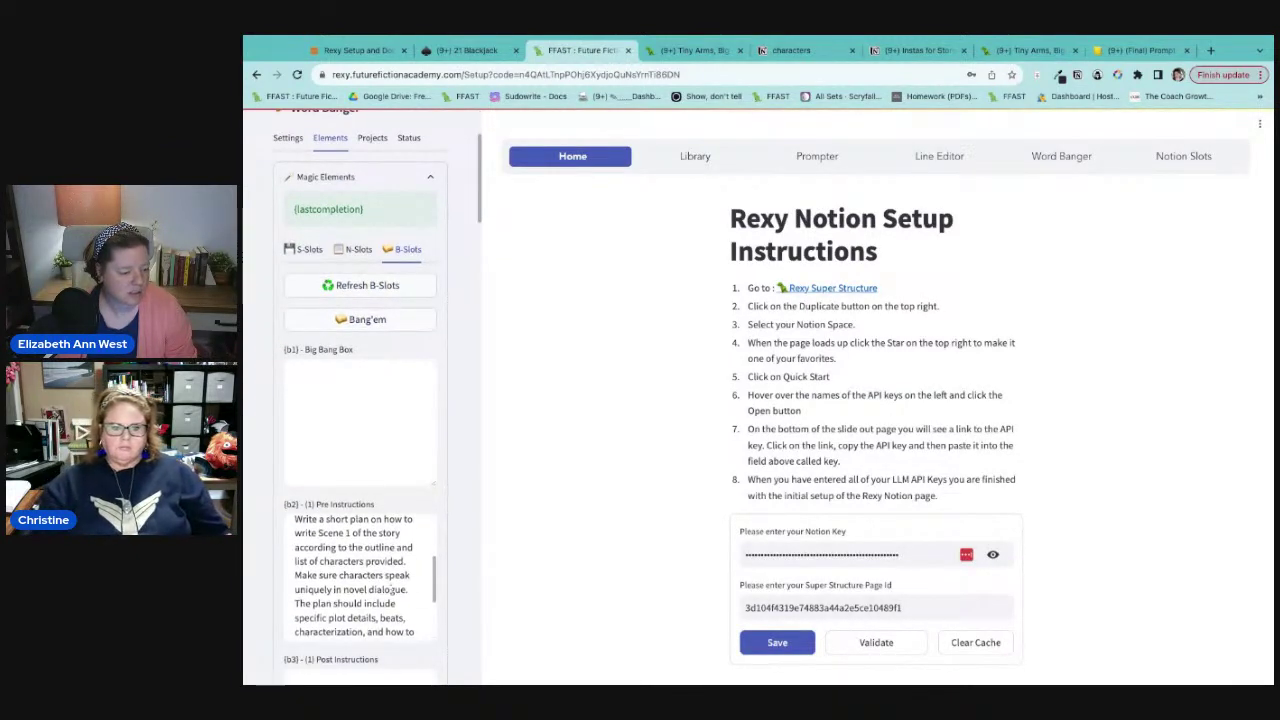
pyautogui.scroll(-2, 452, 598)
pyautogui.scroll(-3, 454, 600)
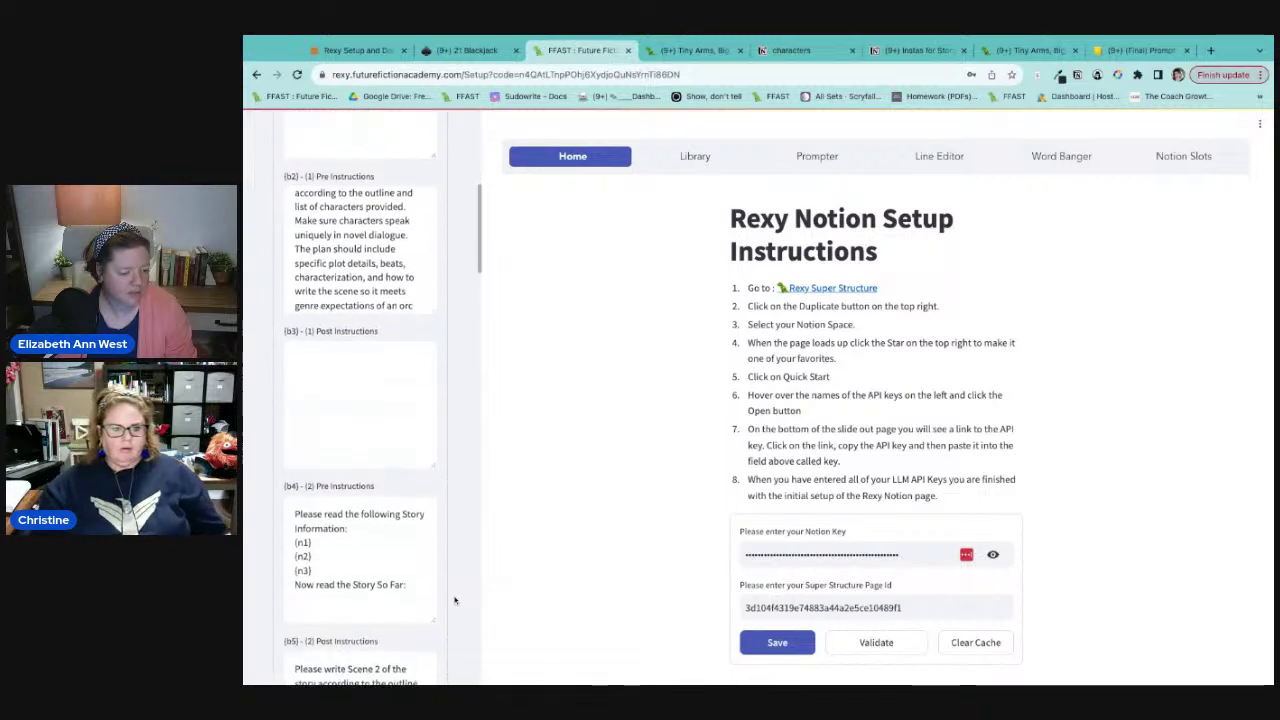
pyautogui.scroll(-7, 454, 600)
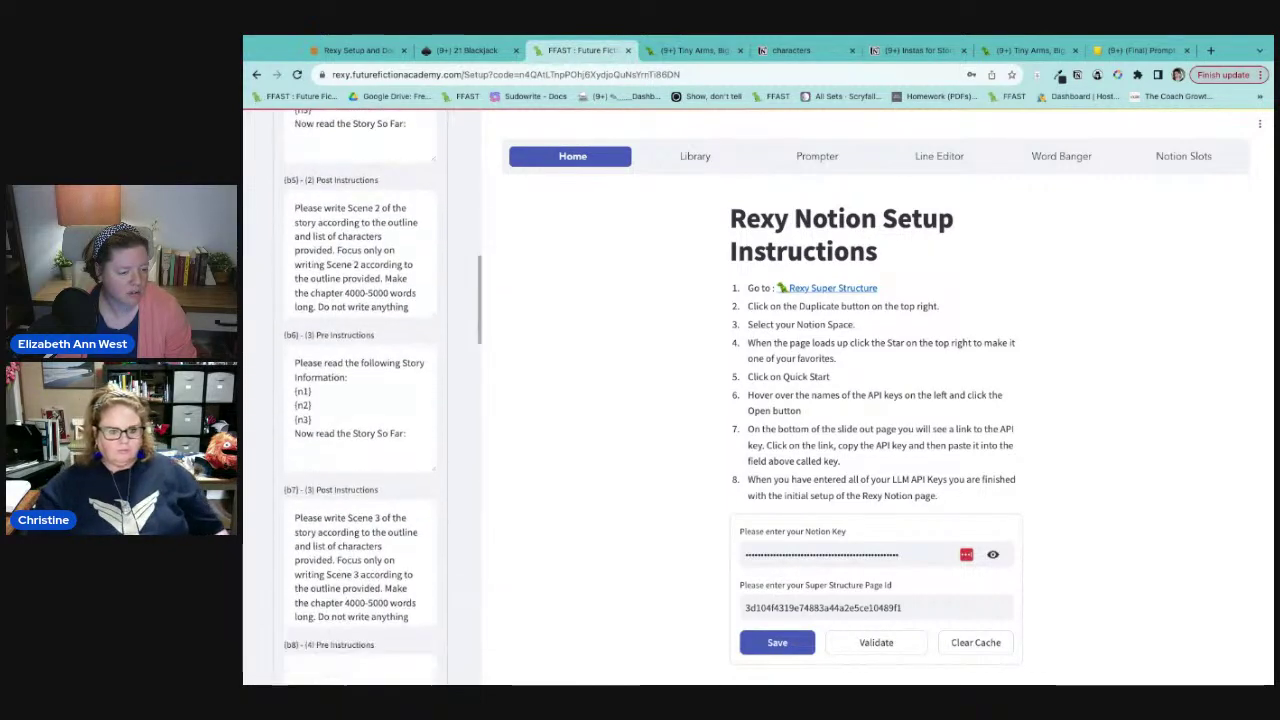
pyautogui.scroll(2, 360, 400)
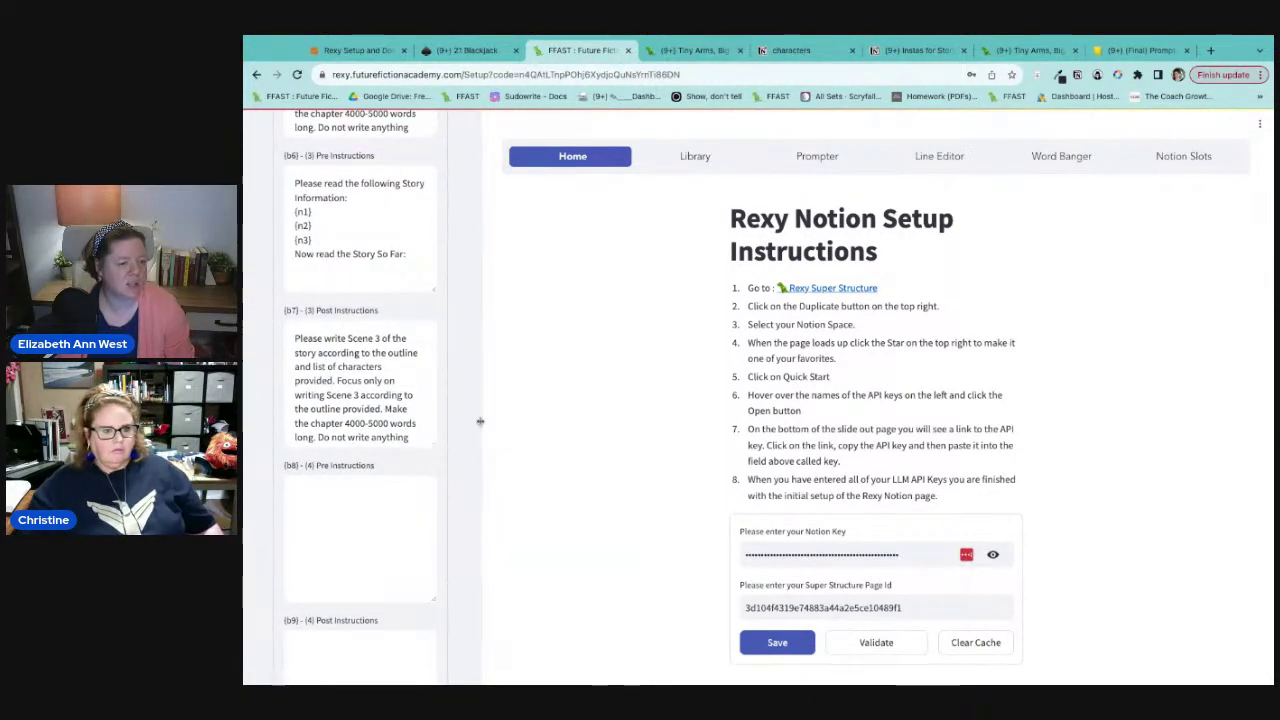
pyautogui.scroll(12, 413, 409)
pyautogui.scroll(-18, 420, 502)
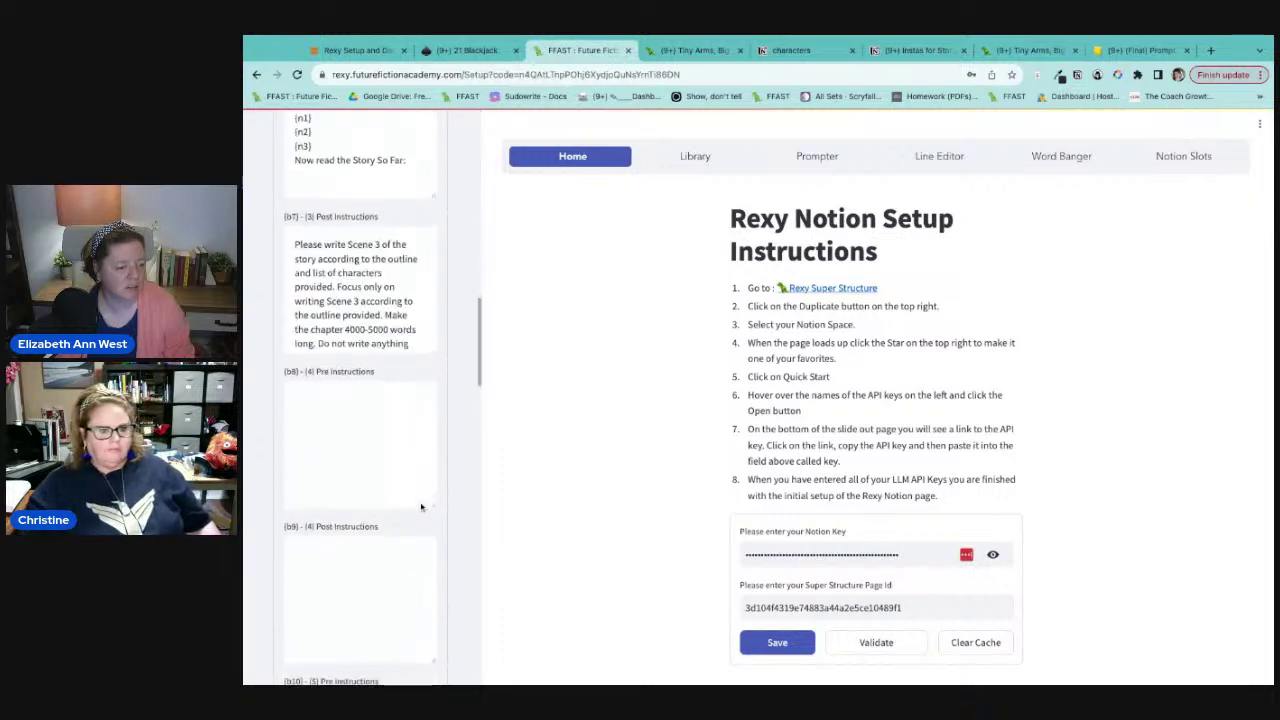
pyautogui.scroll(18, 420, 502)
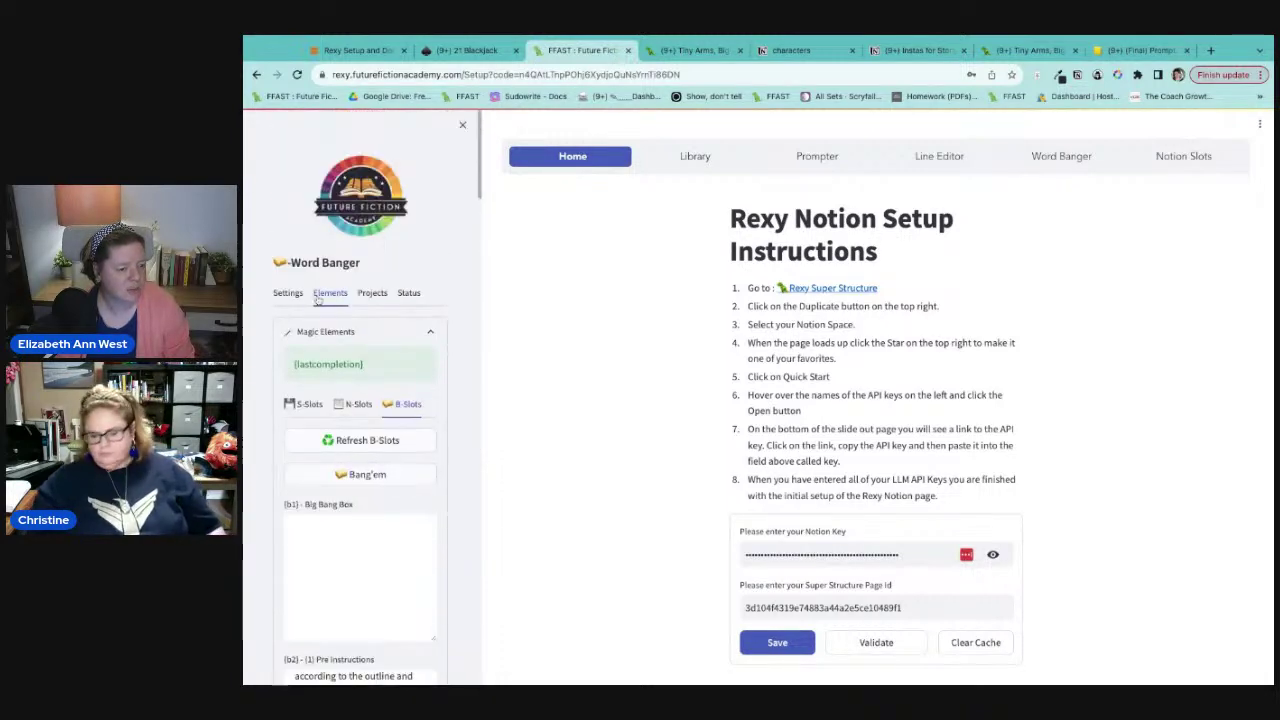
# Step: Return to the Orc Mafia Romance Series project, load Blackjack again and check its list of B pages
pyautogui.click(409, 295)
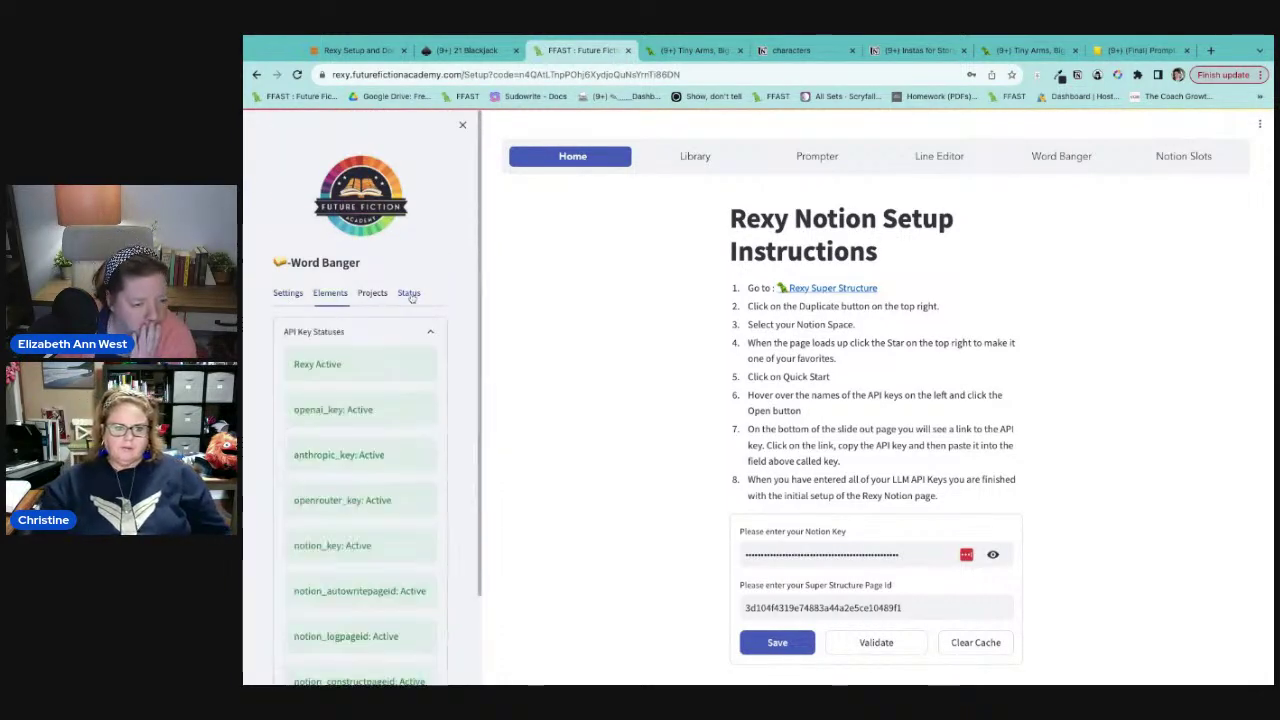
pyautogui.click(383, 295)
pyautogui.scroll(-4, 420, 505)
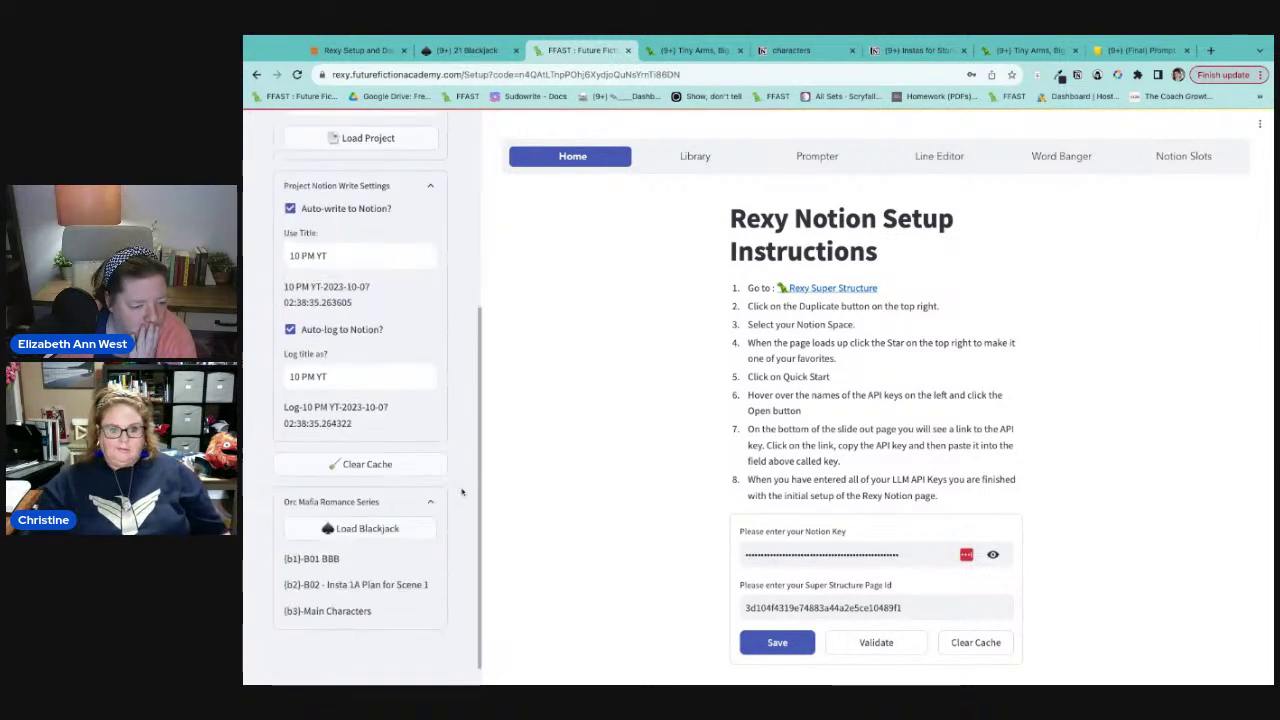
pyautogui.click(338, 509)
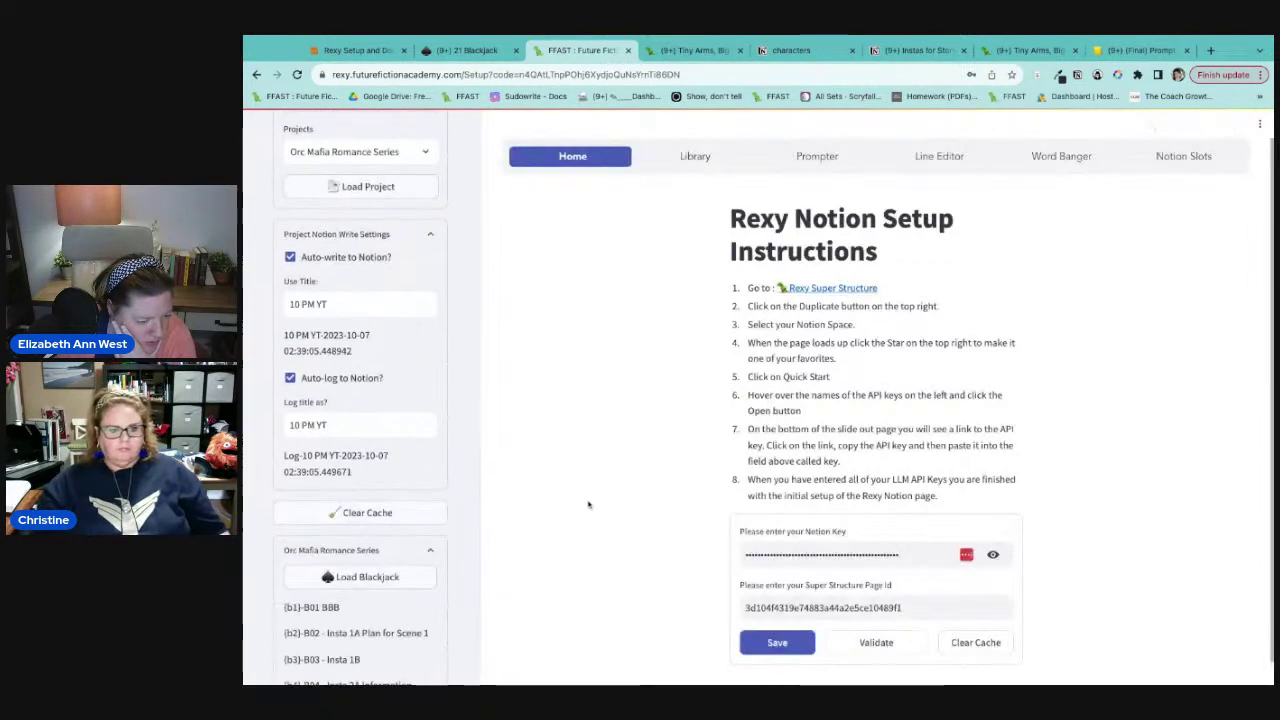
pyautogui.scroll(-5, 413, 535)
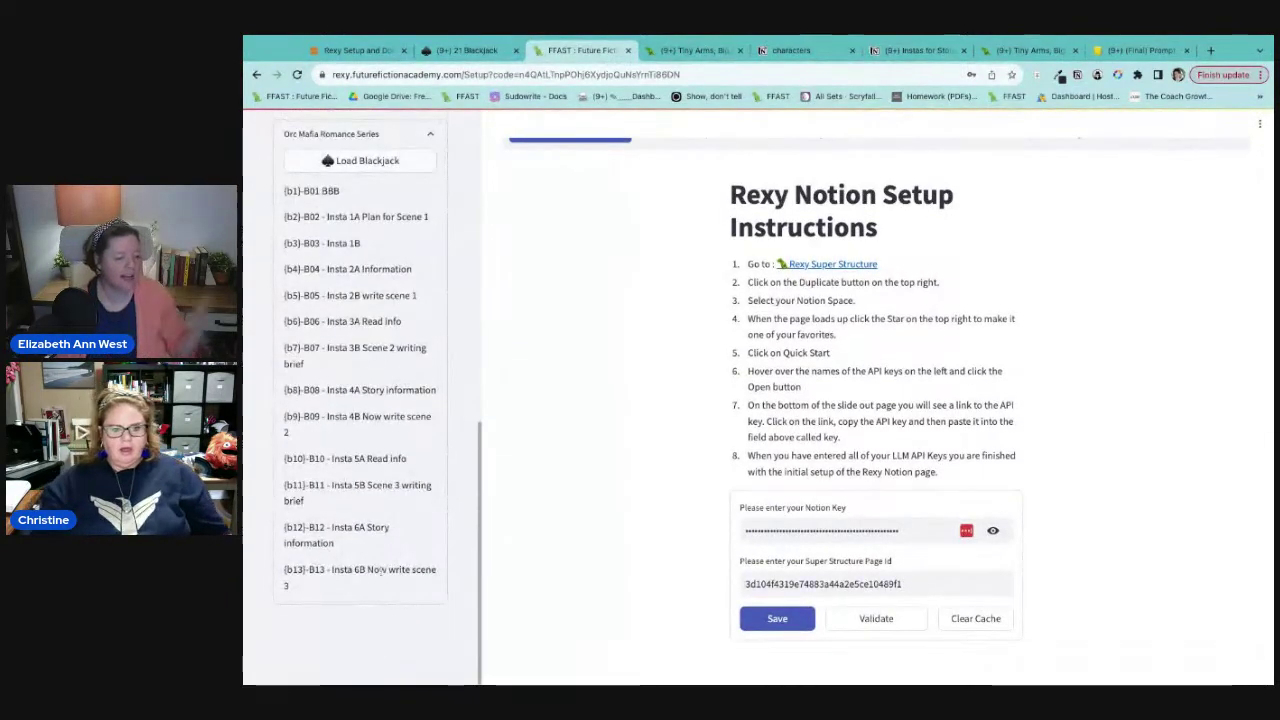
# Step: Check the reloaded B-Slot instructions and the pages assigned to the Notion Slots
pyautogui.scroll(6, 380, 570)
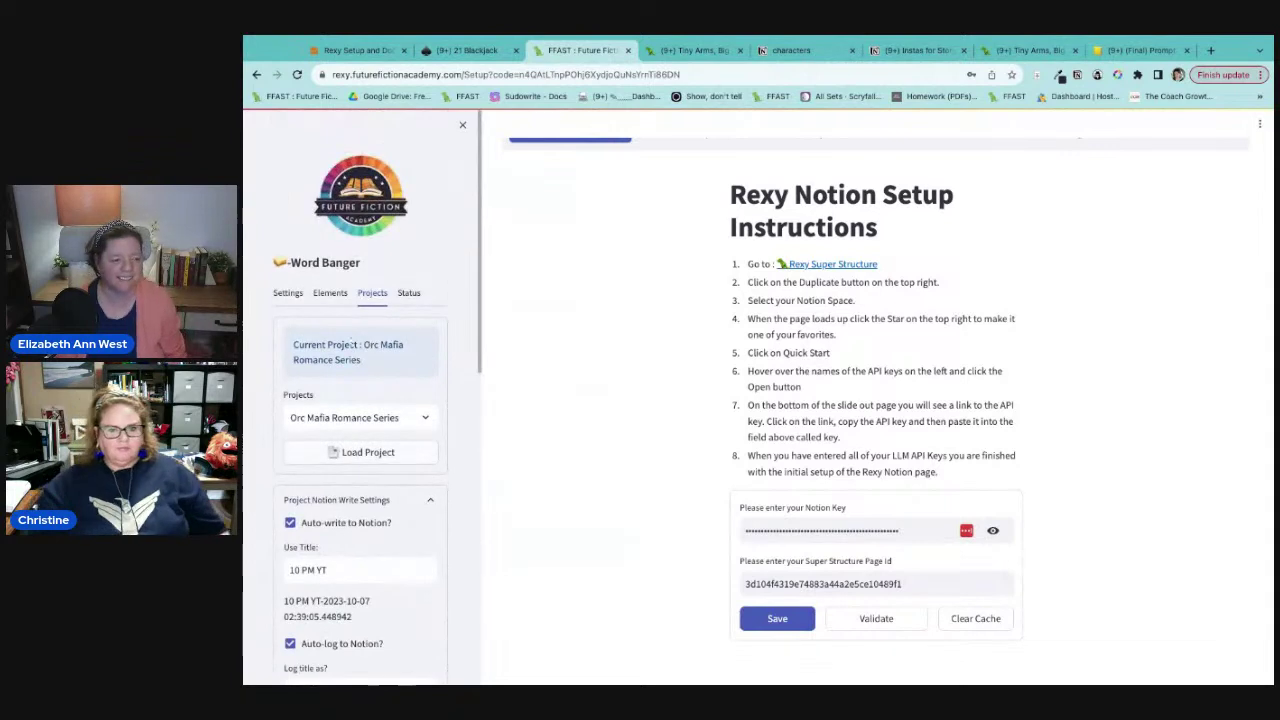
pyautogui.click(331, 294)
pyautogui.scroll(-5, 440, 500)
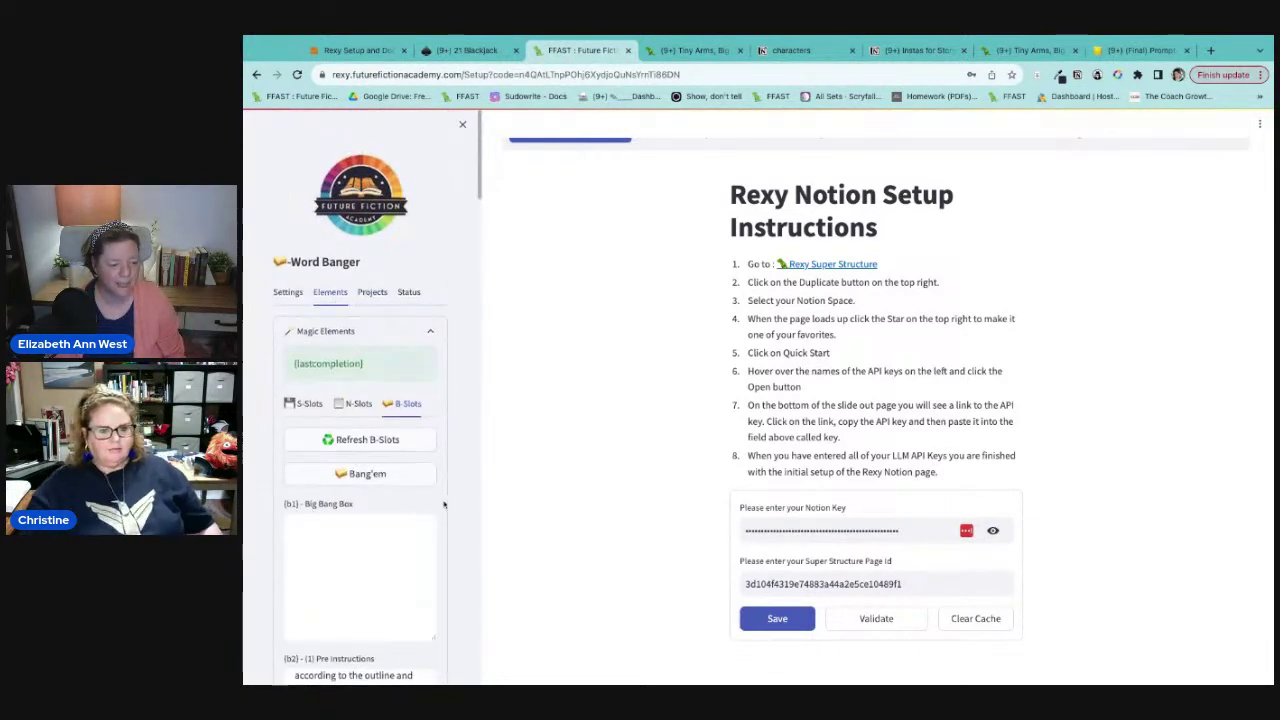
pyautogui.scroll(-3, 444, 505)
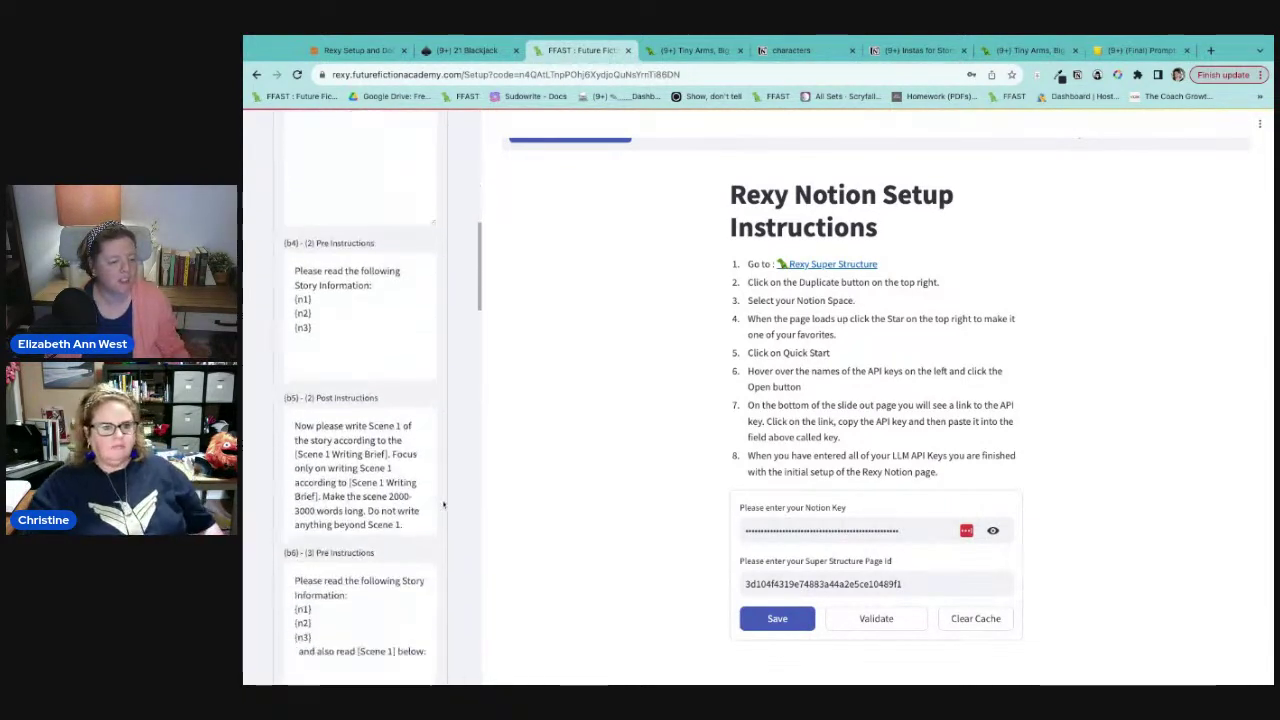
pyautogui.scroll(-2, 444, 505)
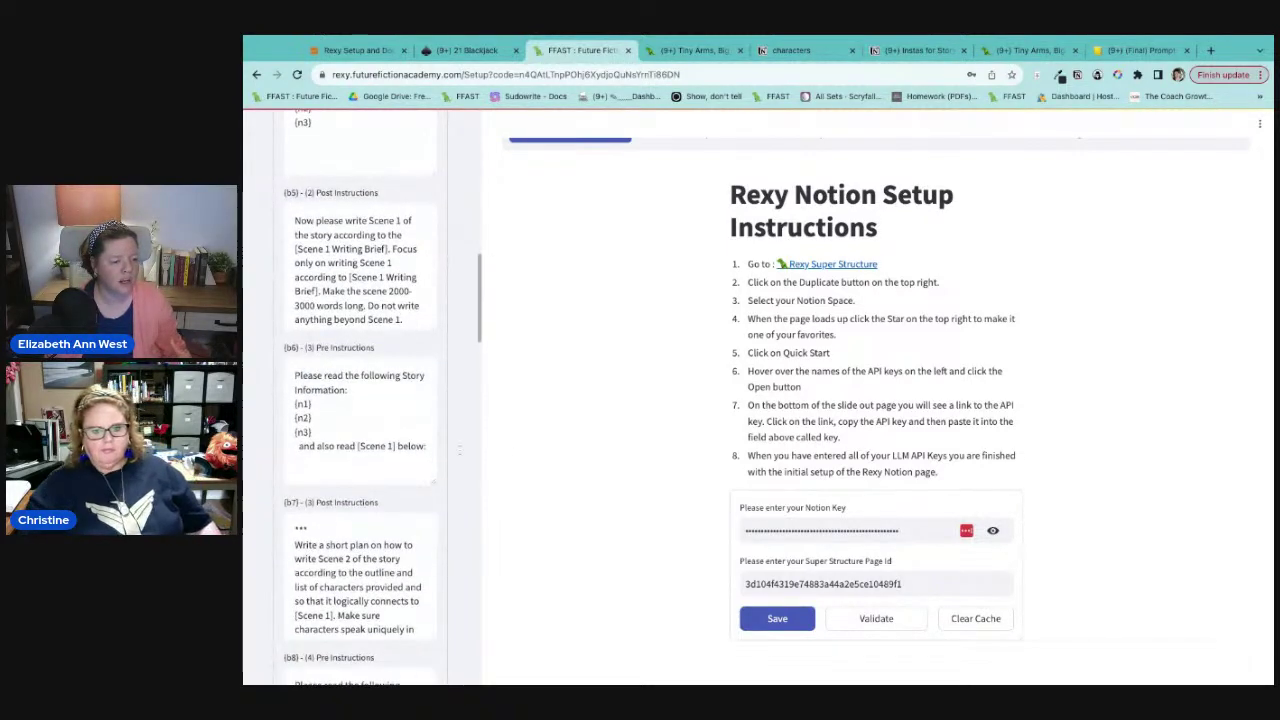
pyautogui.scroll(1, 514, 449)
pyautogui.scroll(10, 380, 450)
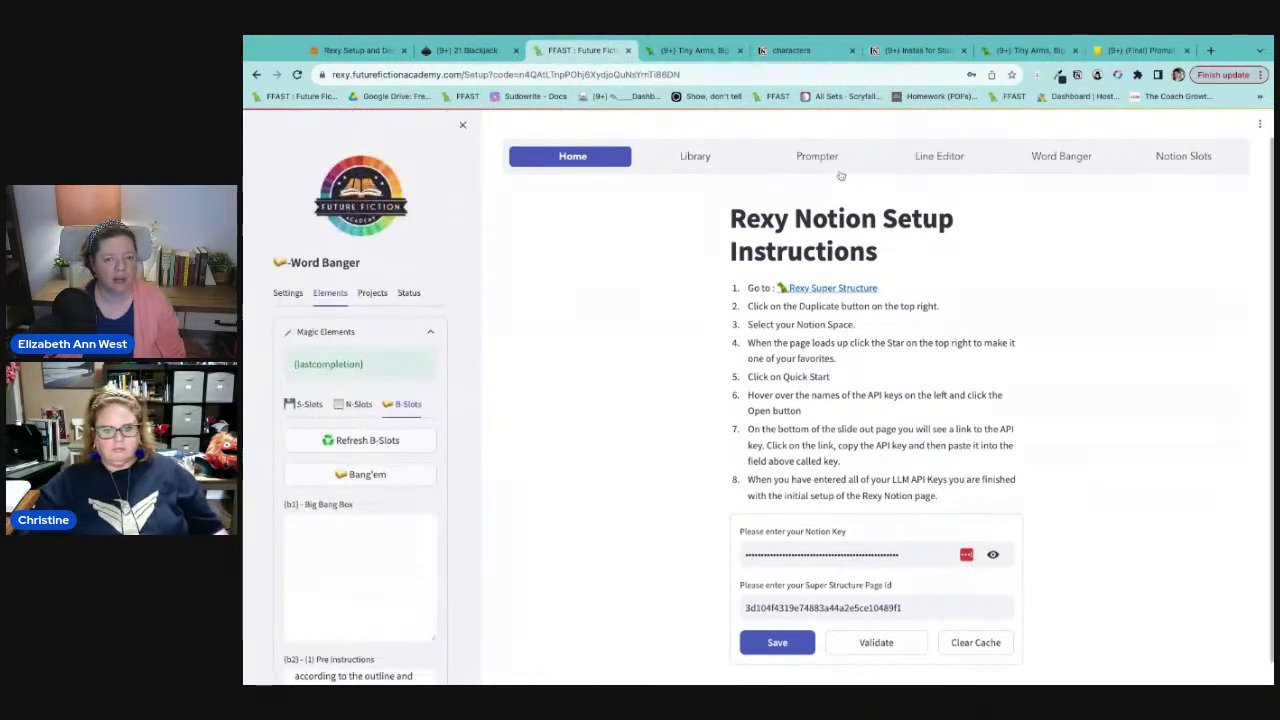
pyautogui.click(1180, 157)
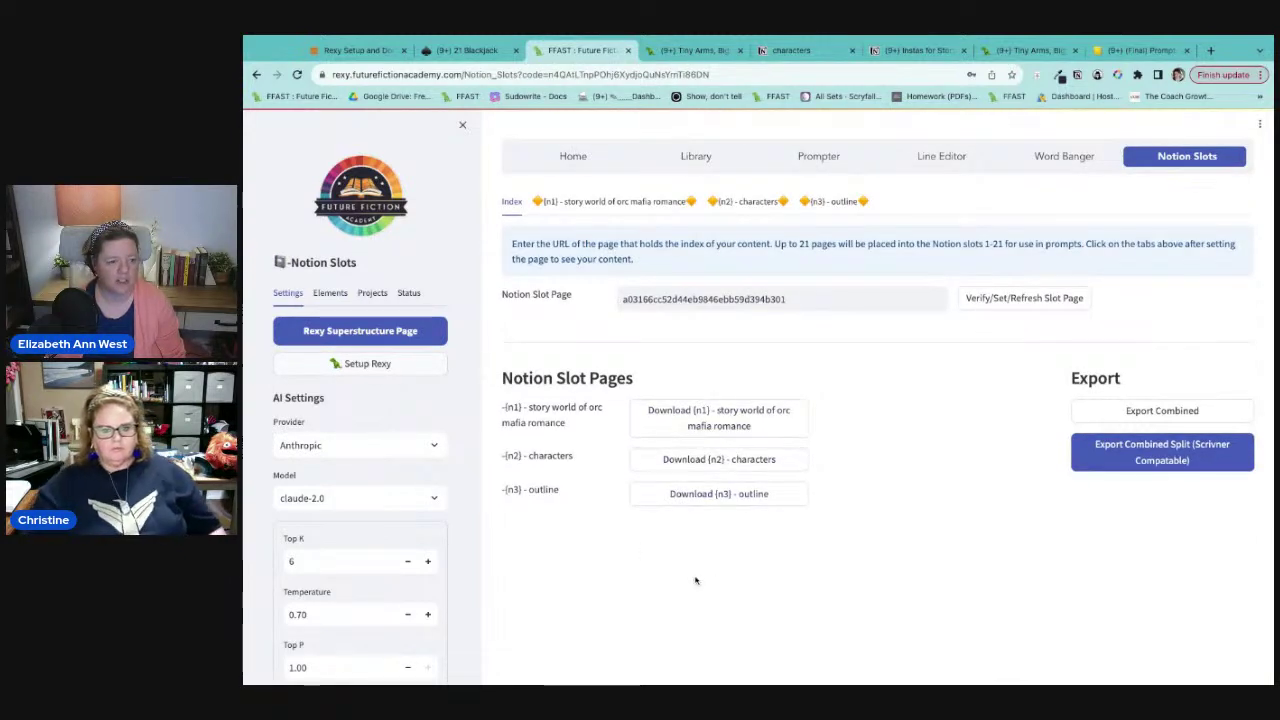
# Step: In Word Banger, fill the instruction sets from the B-Slots using Bang'em
pyautogui.click(1064, 156)
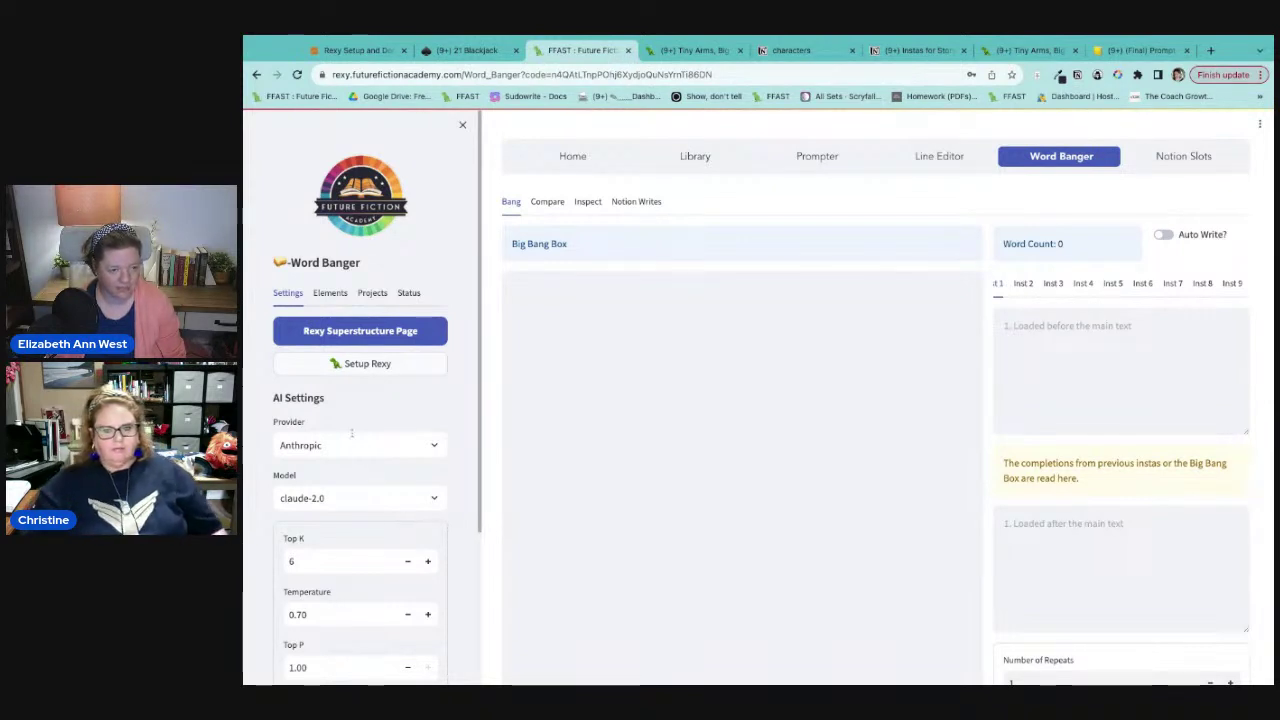
pyautogui.click(328, 293)
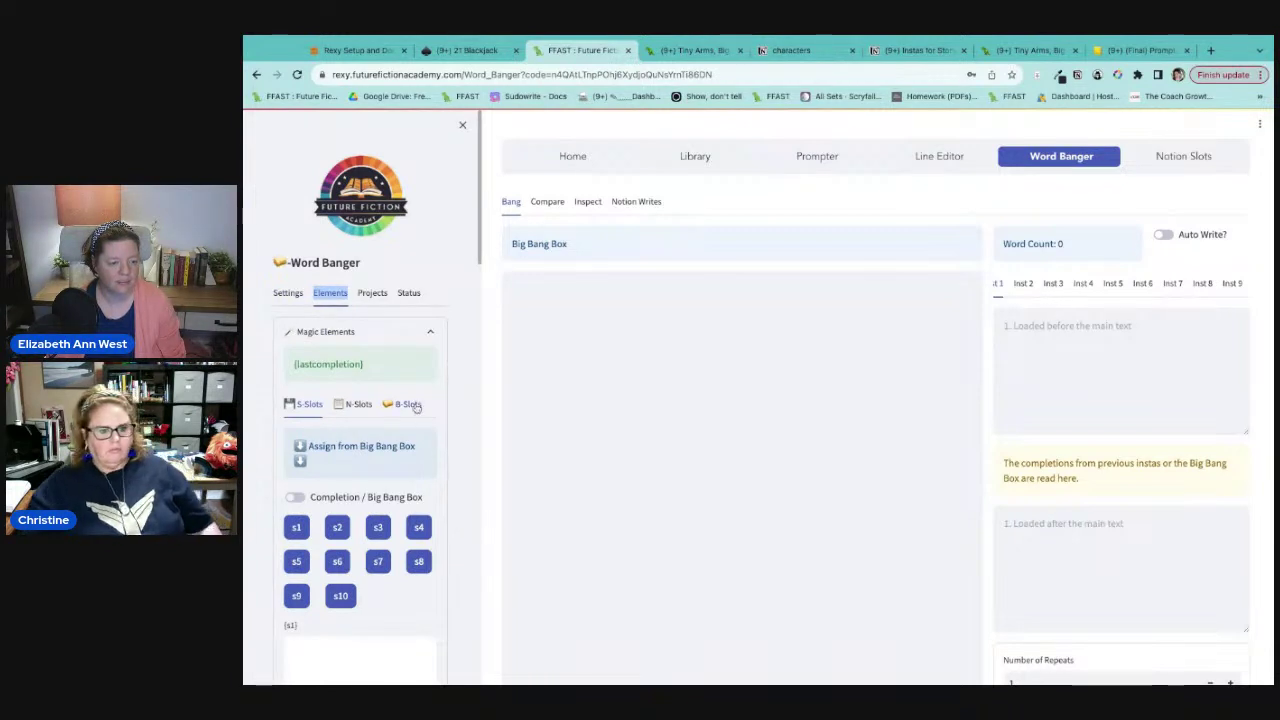
pyautogui.click(405, 404)
pyautogui.click(385, 476)
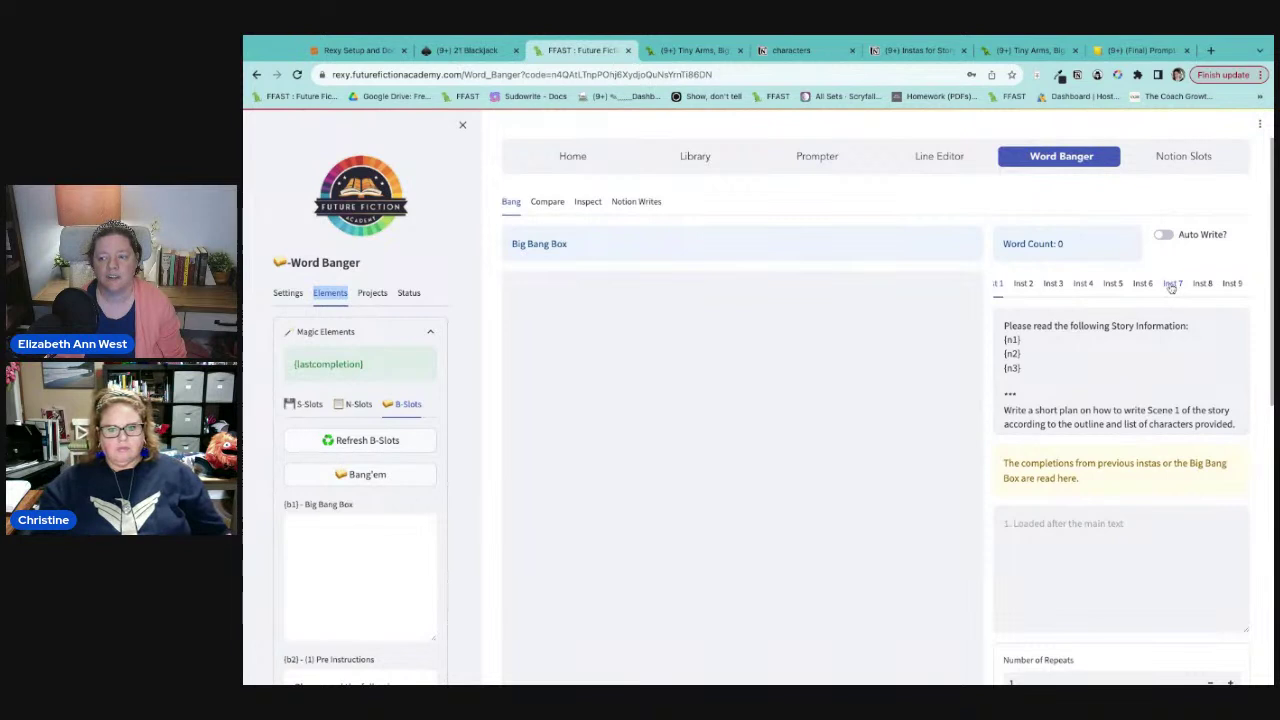
# Step: Review the Word Banger instructions in Inst 7, Inst 6, Inst 4 and Inst 3
pyautogui.click(1172, 285)
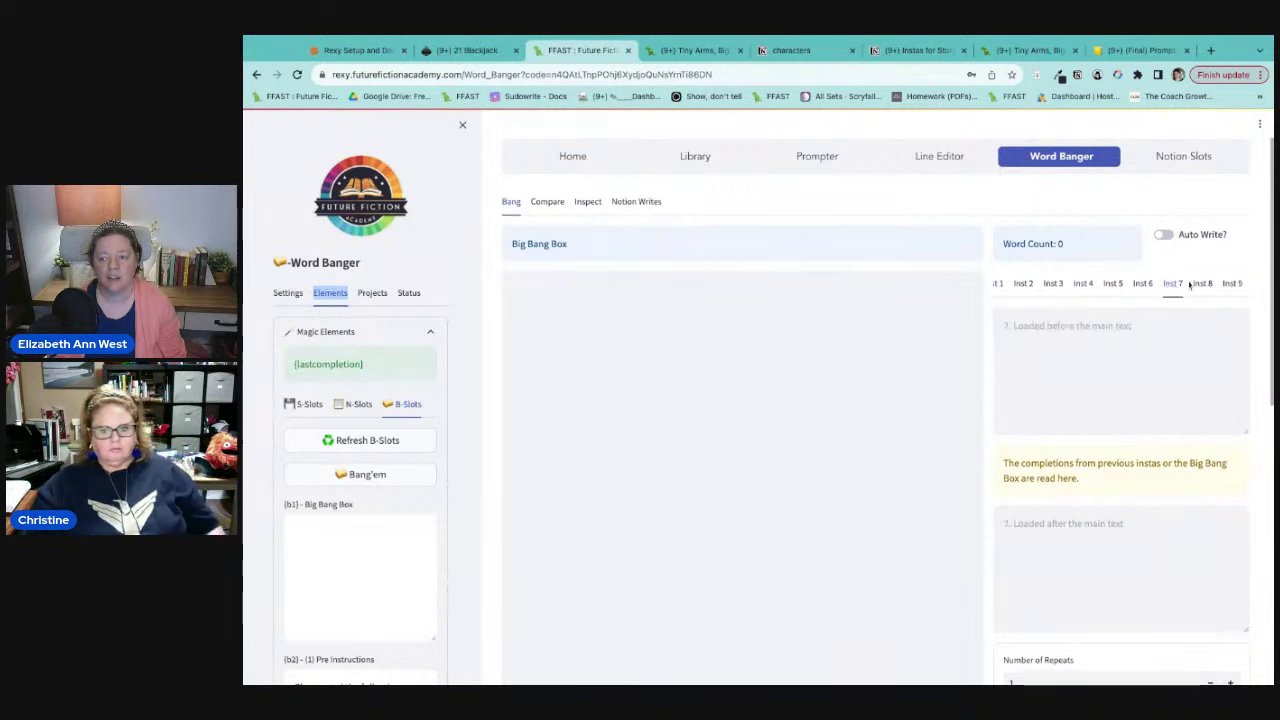
pyautogui.click(1139, 285)
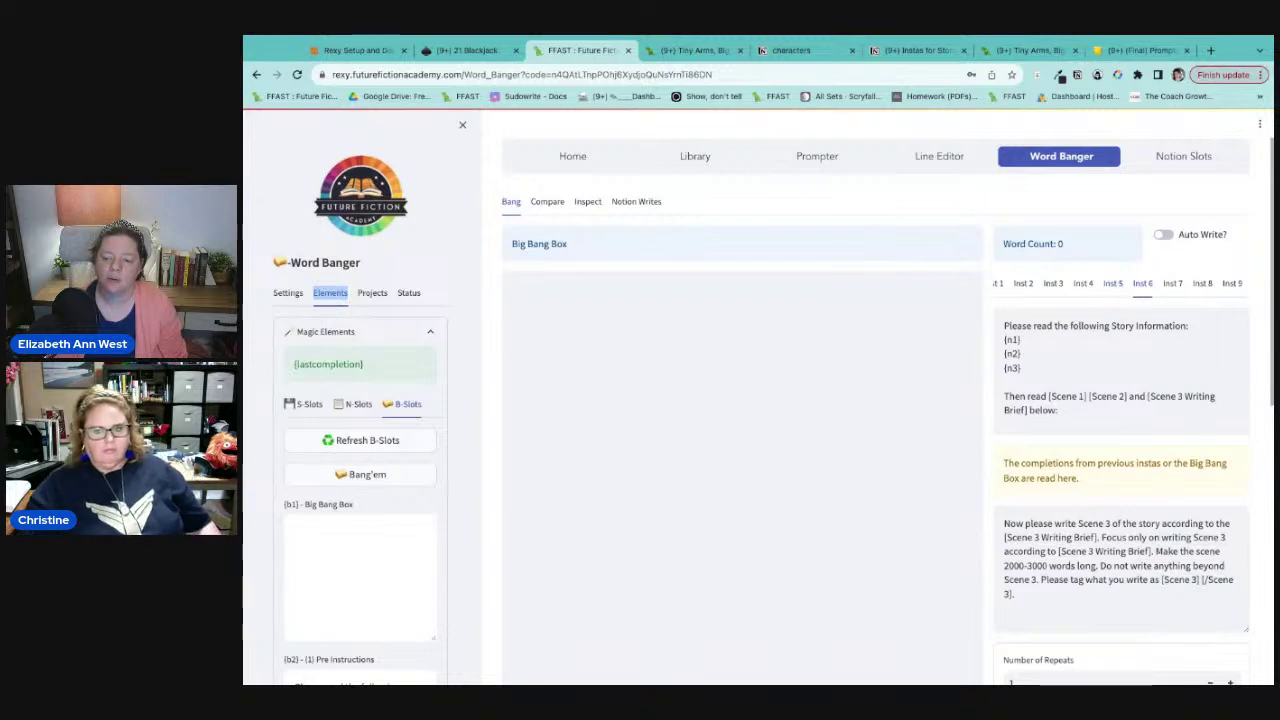
pyautogui.click(1084, 285)
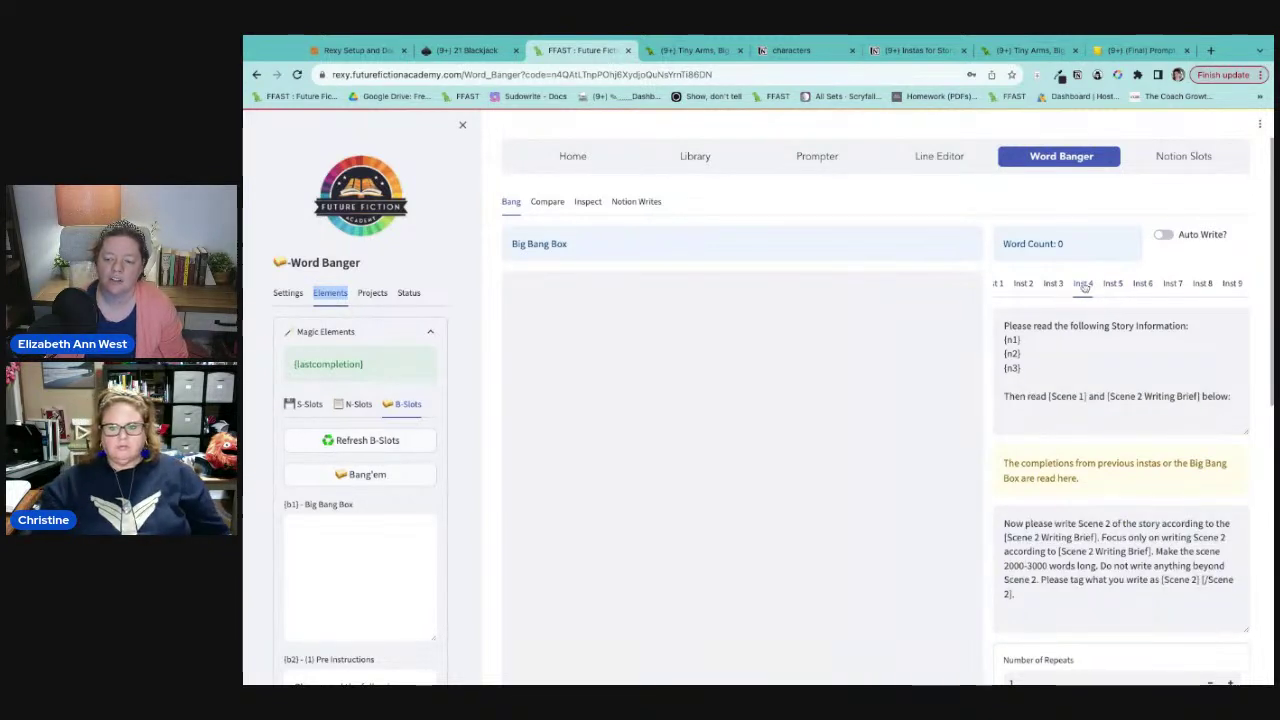
pyautogui.click(1055, 287)
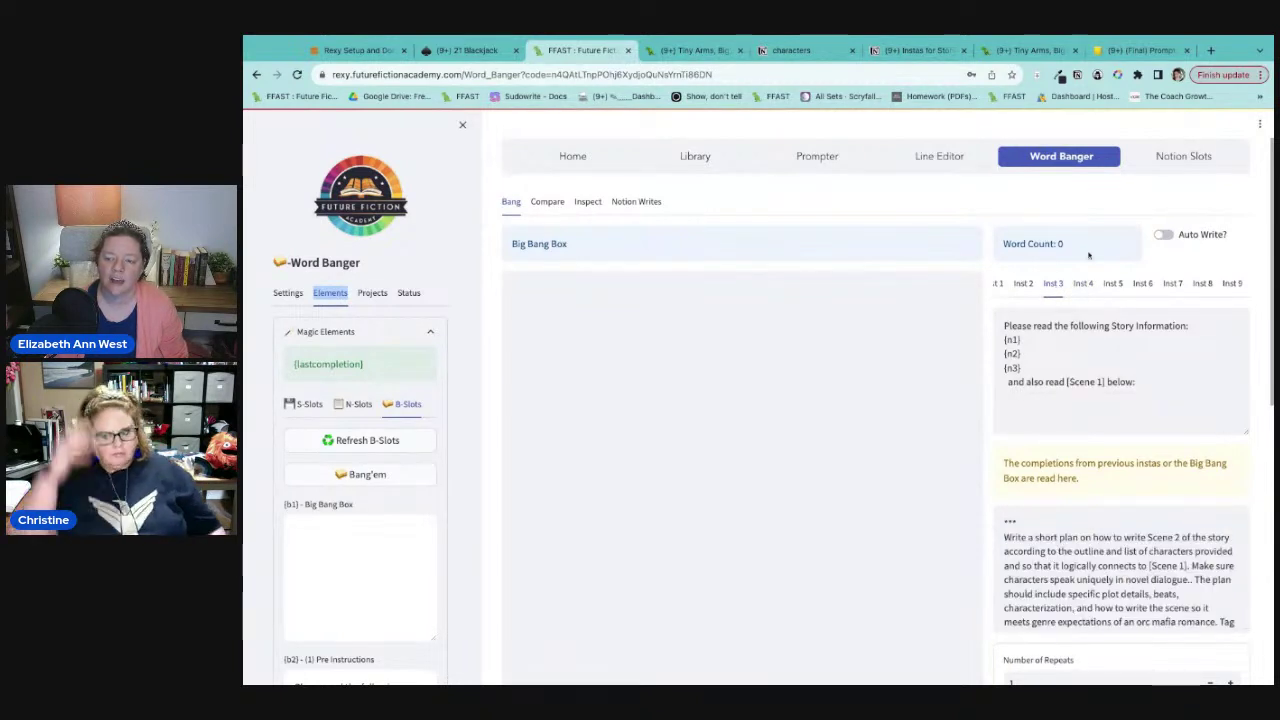
# Step: Turn on Auto Write beside the instruction sets and check the AI provider and model settings
pyautogui.click(1142, 286)
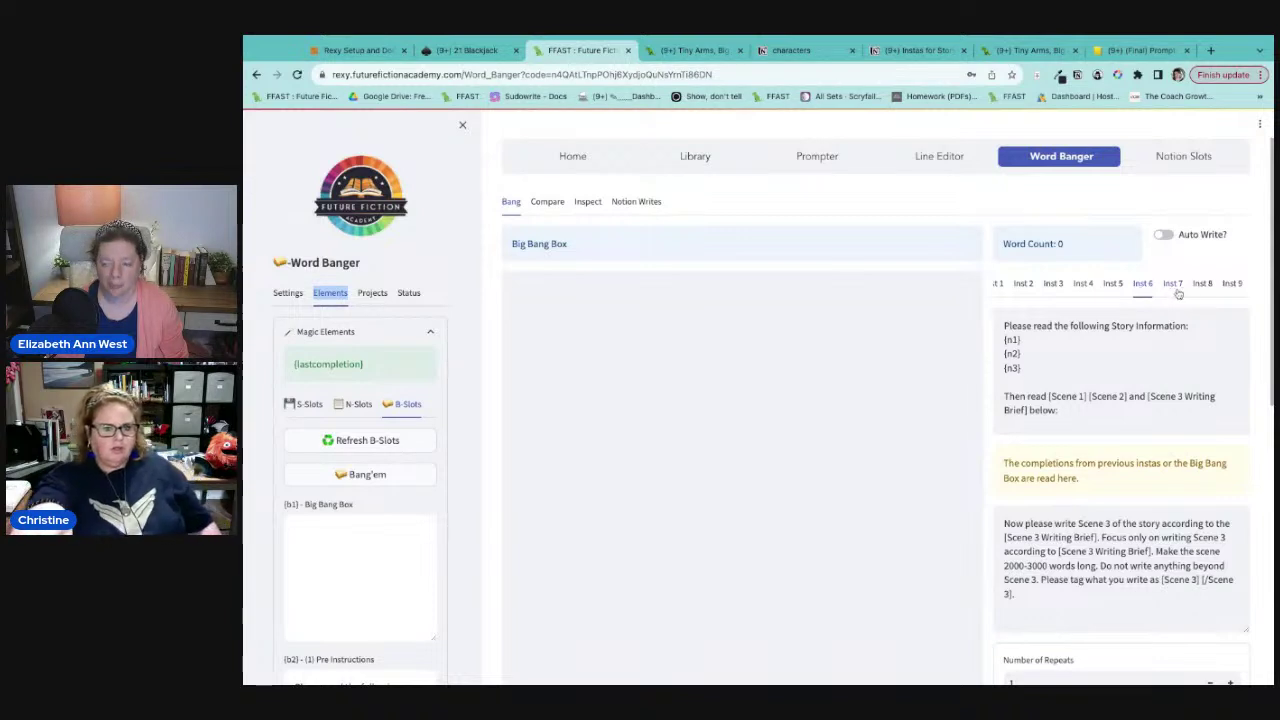
pyautogui.click(1168, 237)
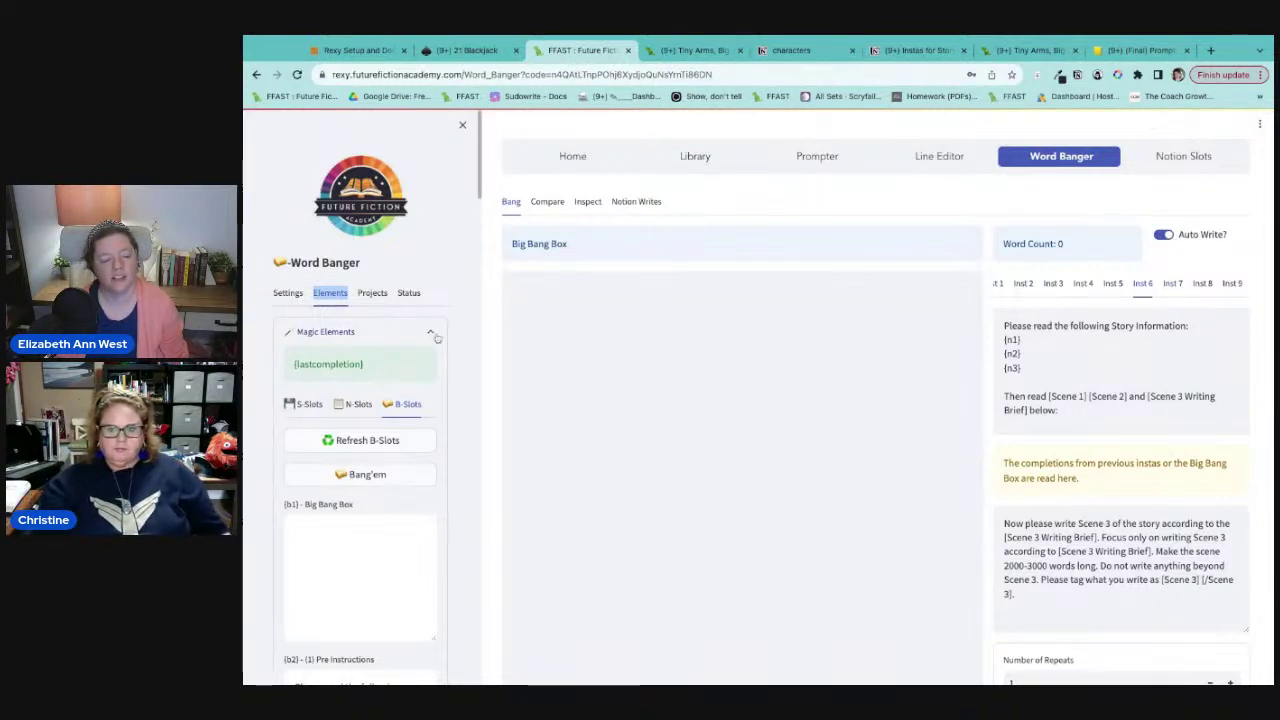
pyautogui.click(288, 292)
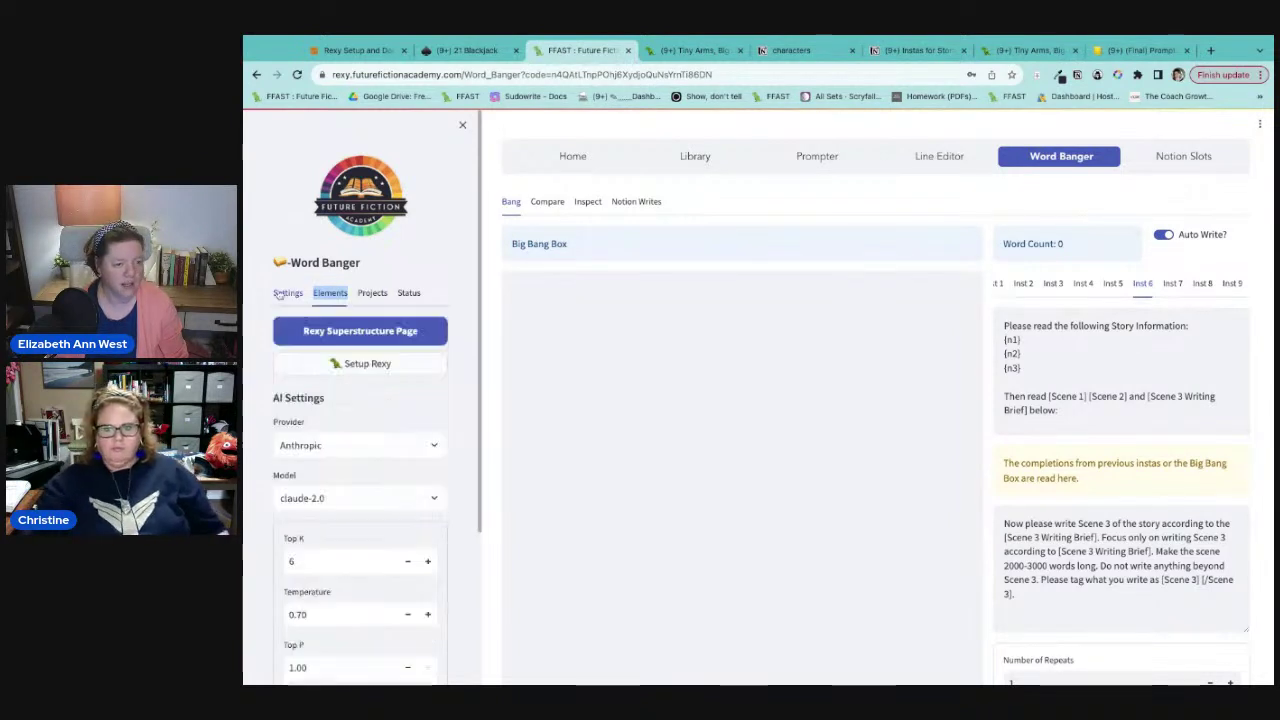
# Step: Set the project's Notion write title to "10 PM YT -" and check Inst 7 and Inst 6 for the last filled instruction set
pyautogui.click(372, 293)
pyautogui.scroll(-1, 300, 538)
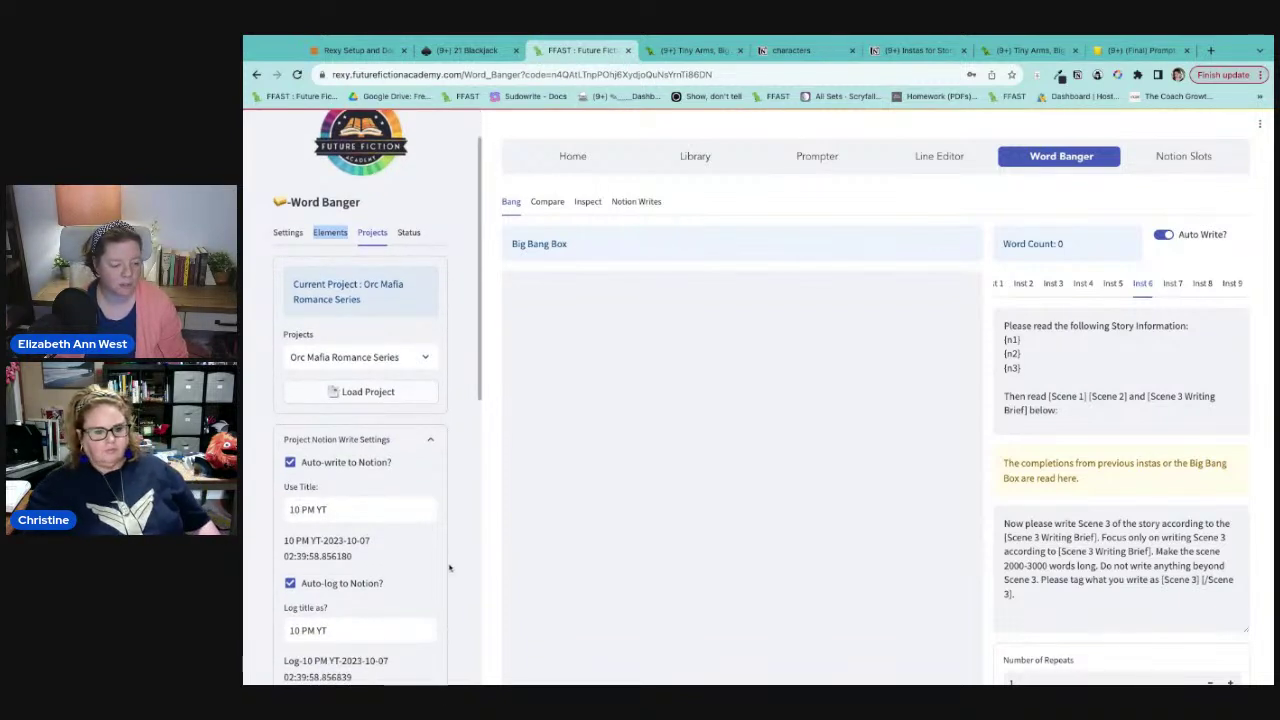
pyautogui.scroll(-2, 449, 568)
pyautogui.click(345, 378)
pyautogui.write('-')
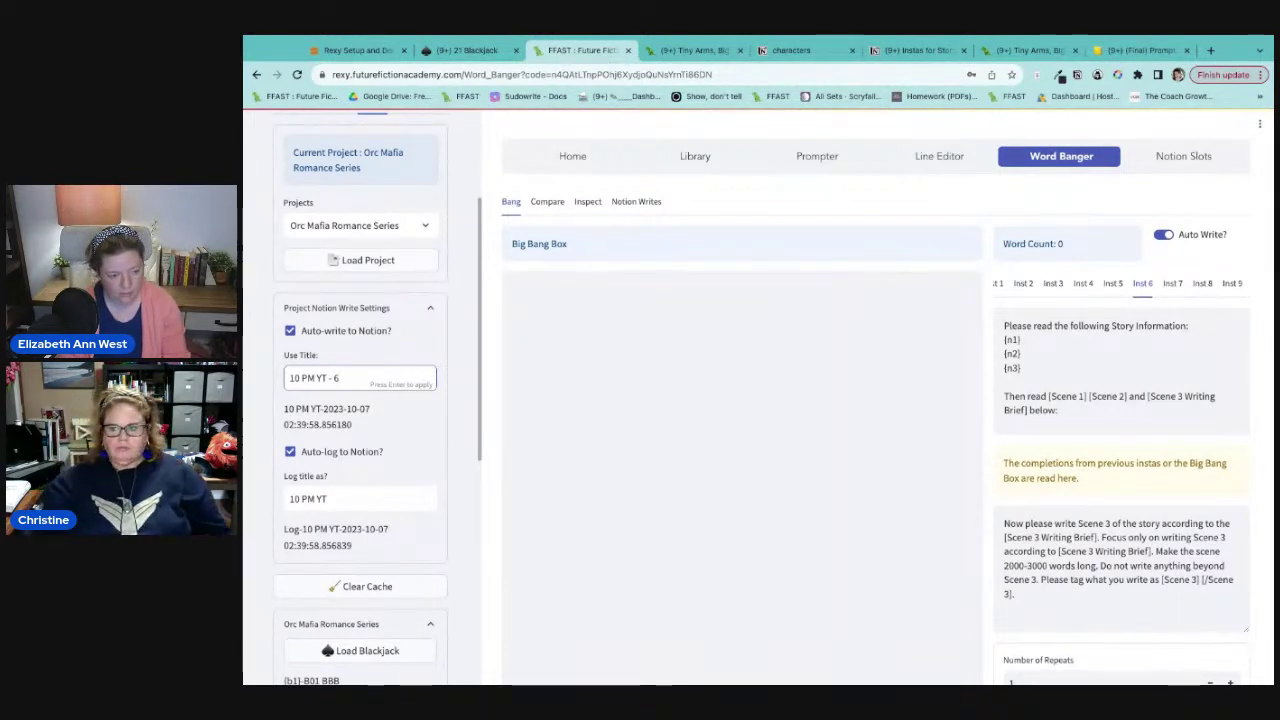
pyautogui.write(' 6 bang')
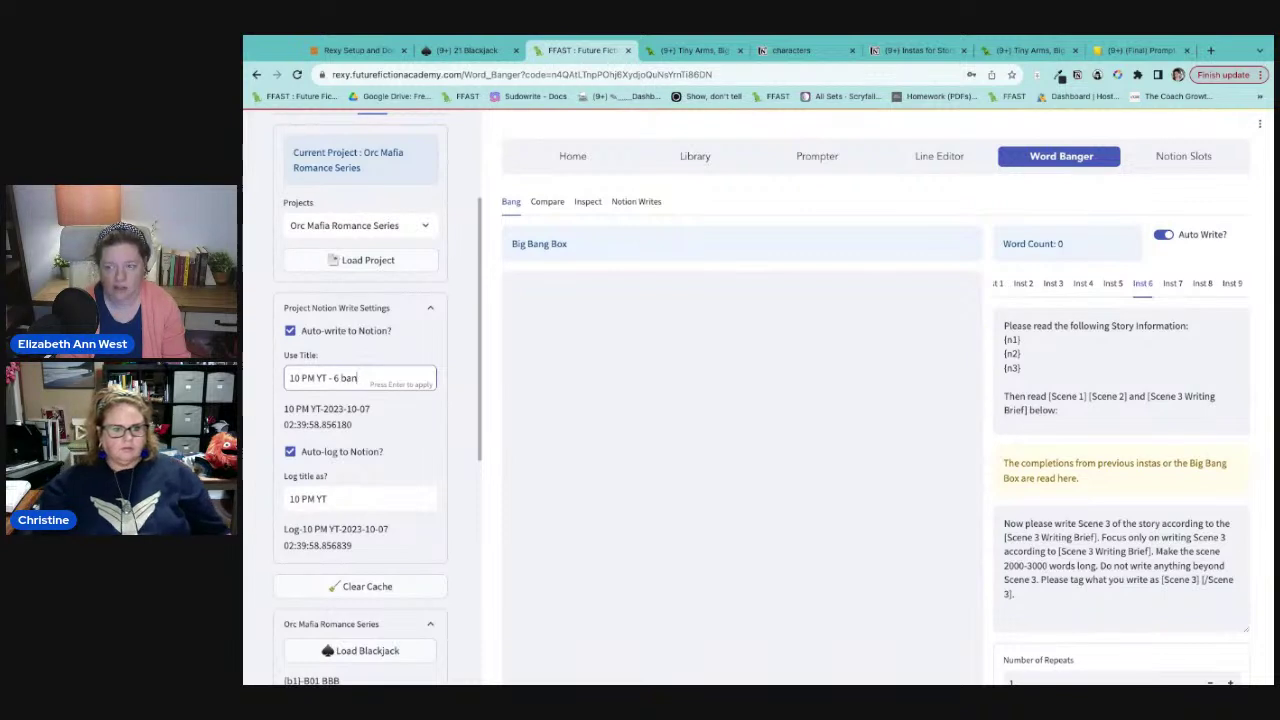
pyautogui.press('BackSpace')
pyautogui.press('BackSpace')
pyautogui.press('BackSpace')
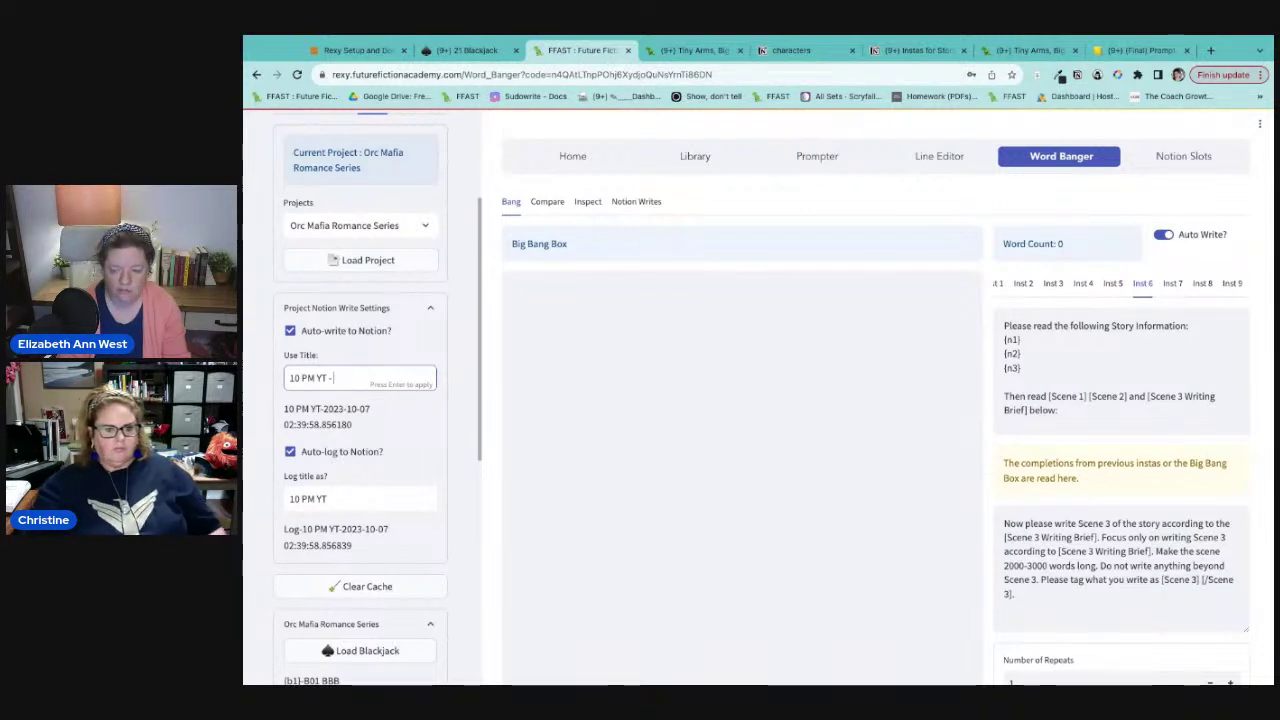
pyautogui.click(1172, 284)
pyautogui.click(1142, 284)
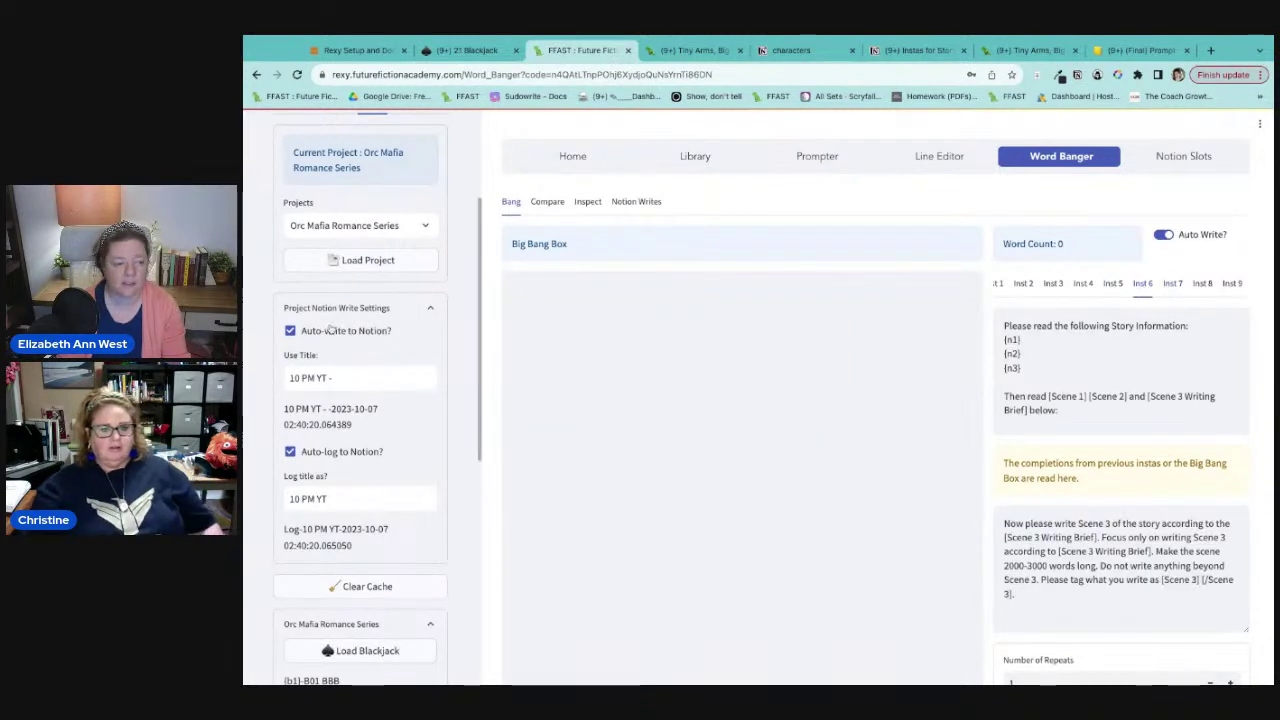
# Step: Try to extend the Notion write title with "6 bangs claude orc mafia" before moving to the log title
pyautogui.click(354, 376)
pyautogui.write('6 ba')
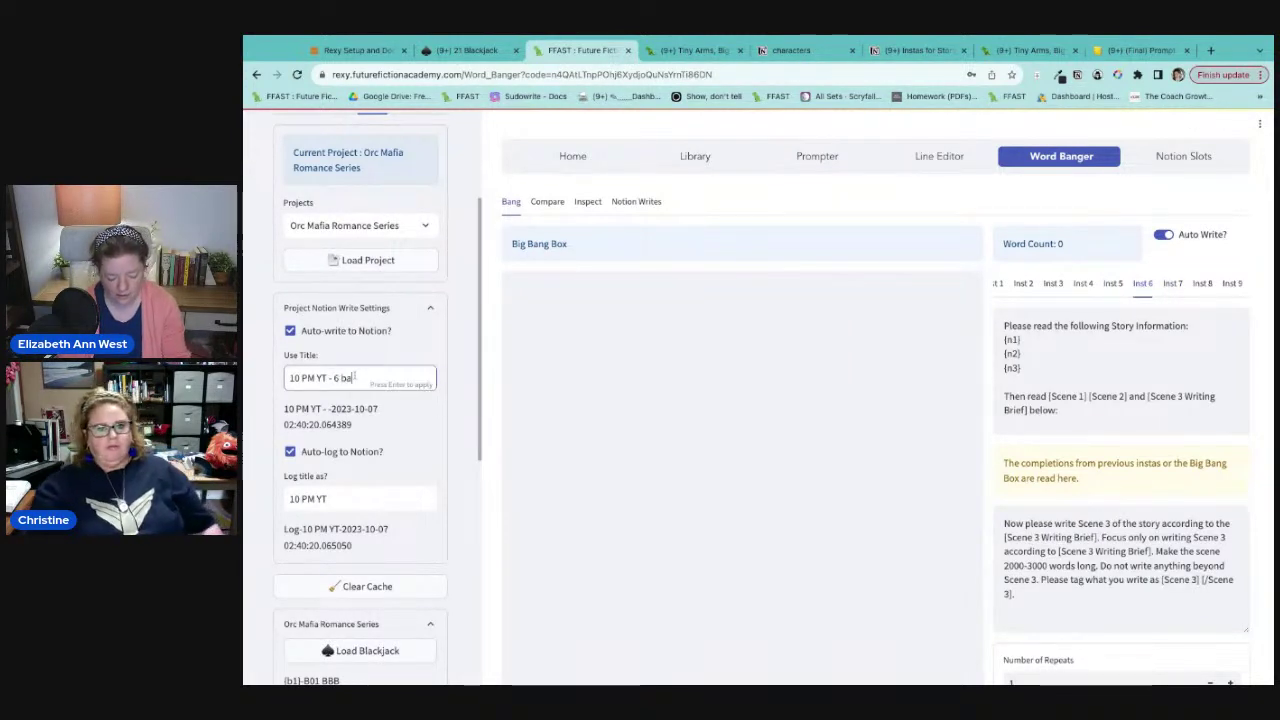
pyautogui.write('ngs claude')
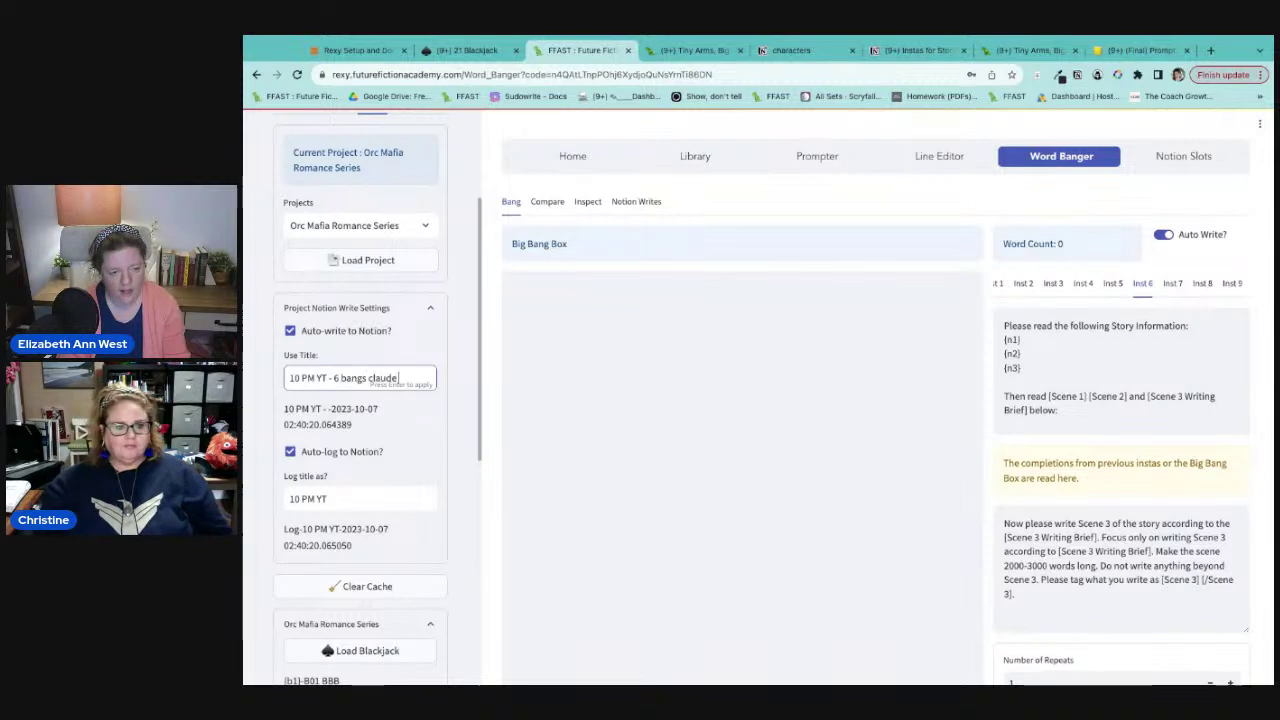
pyautogui.write(' orc mafia')
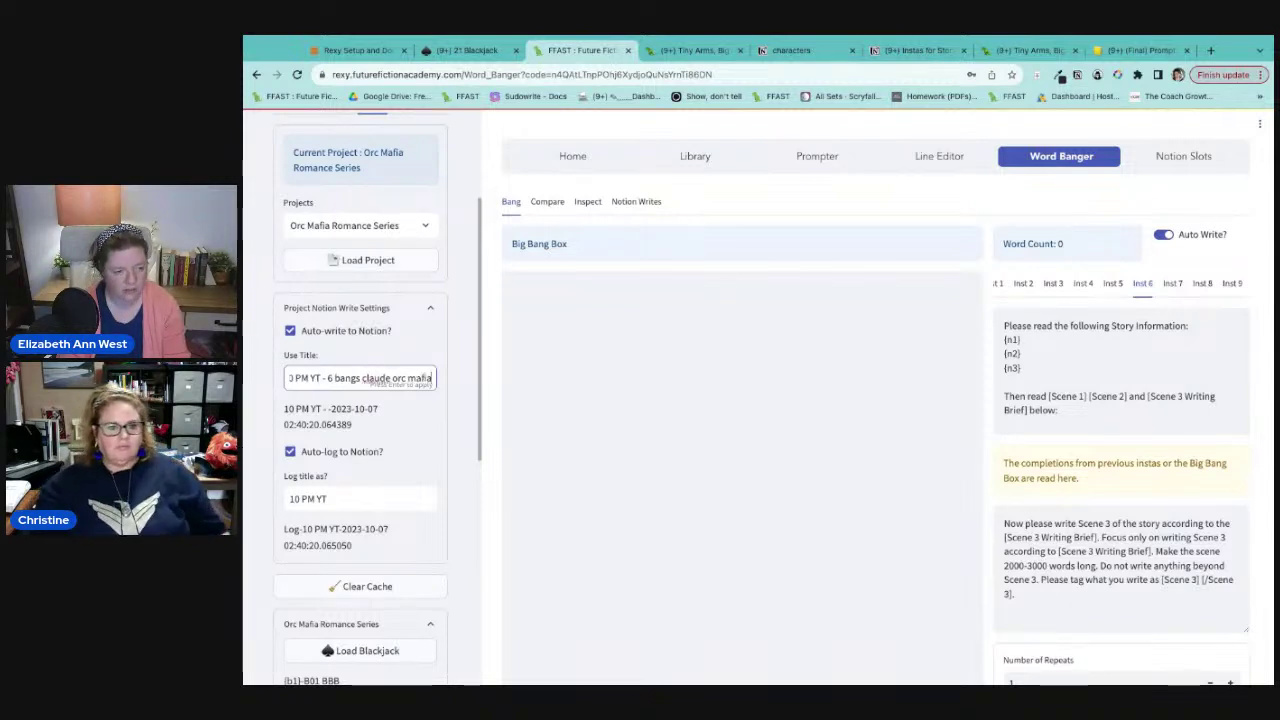
pyautogui.click(362, 494)
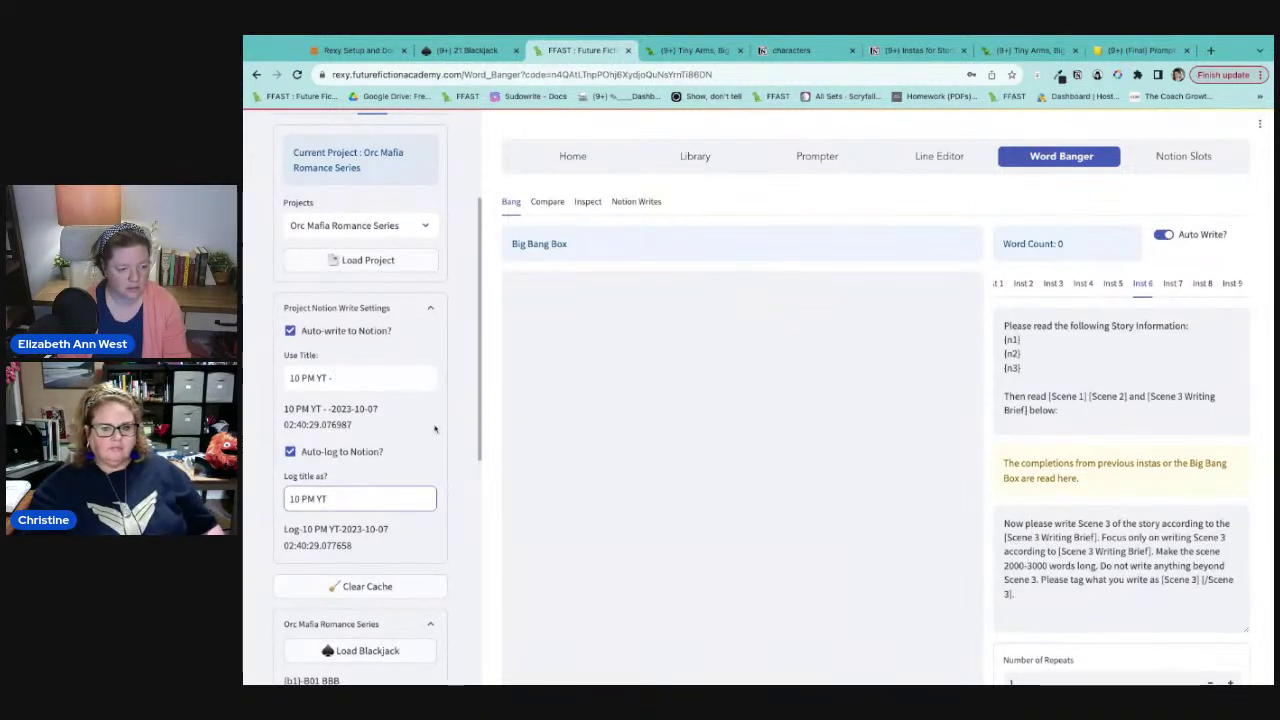
# Step: Set the Notion write title to "10 PM YT - 6 bangs claude orc mafia" and apply it
pyautogui.click(372, 378)
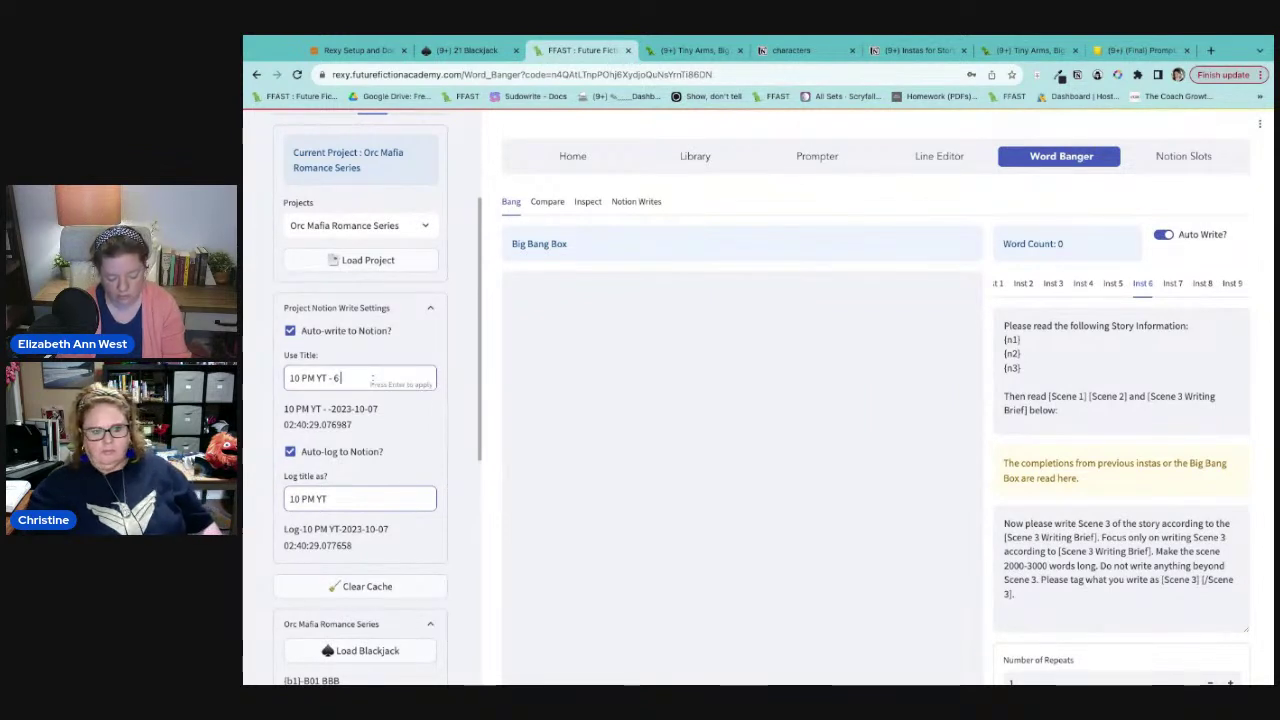
pyautogui.write('6 bangs claude')
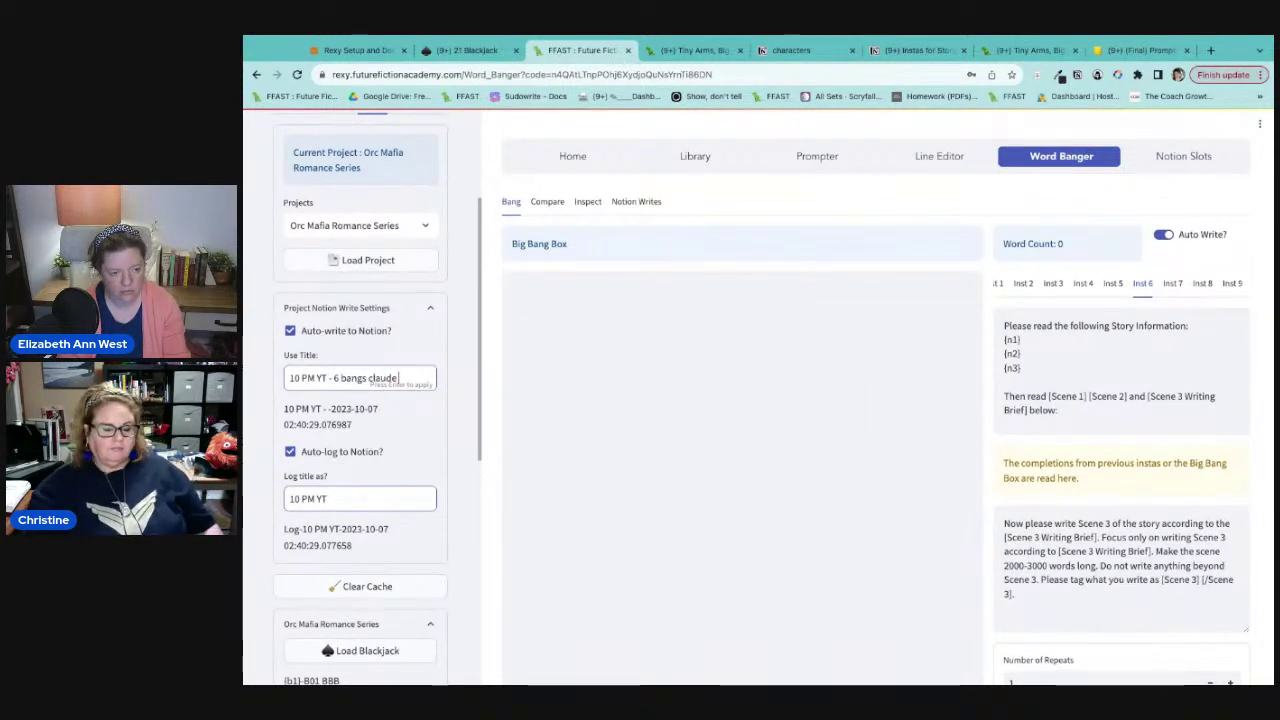
pyautogui.write(' orc mafia')
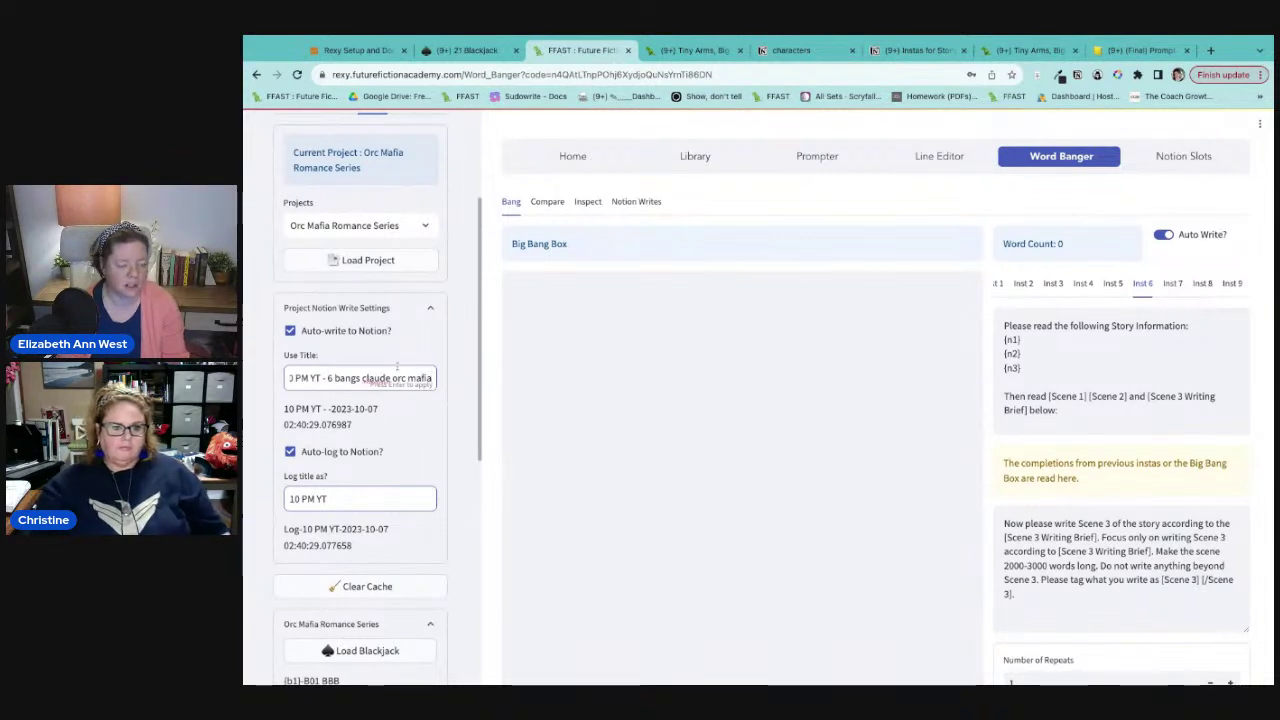
pyautogui.press('Return')
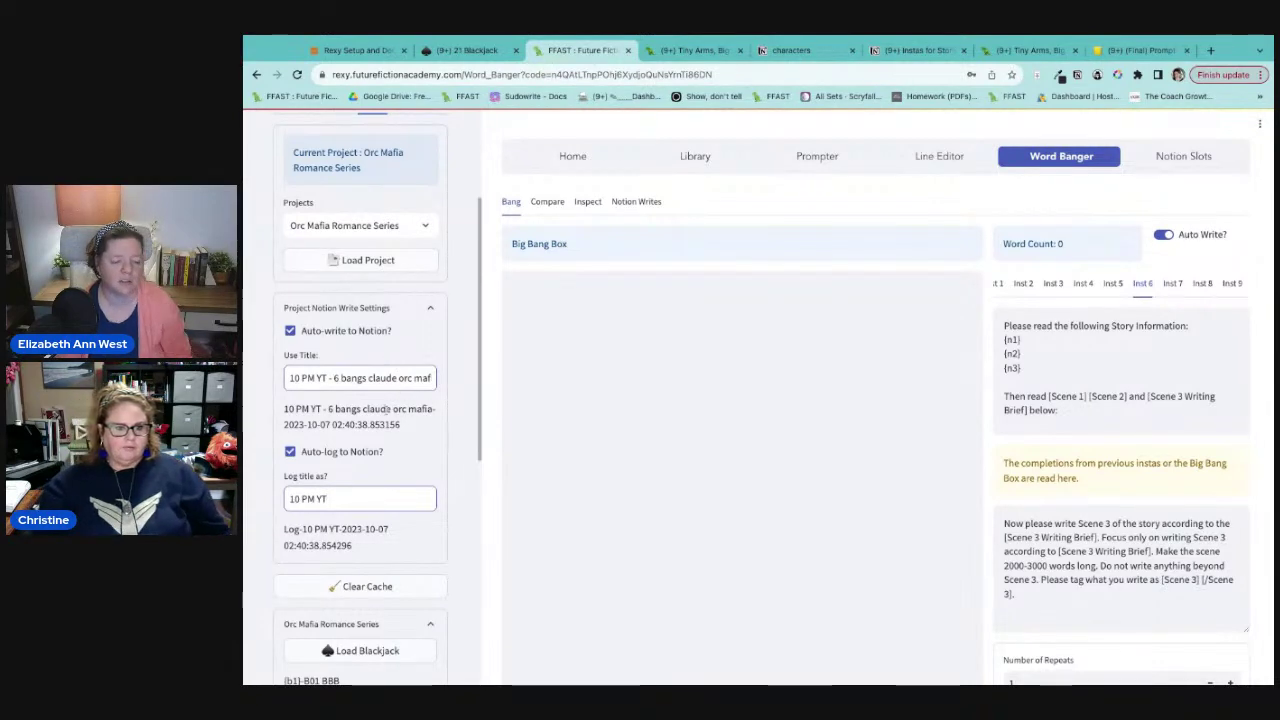
# Step: Check the project's Blackjack pages and the story information in N-Slots n1 to n3, ending back at the B-Slots
pyautogui.scroll(-5, 395, 430)
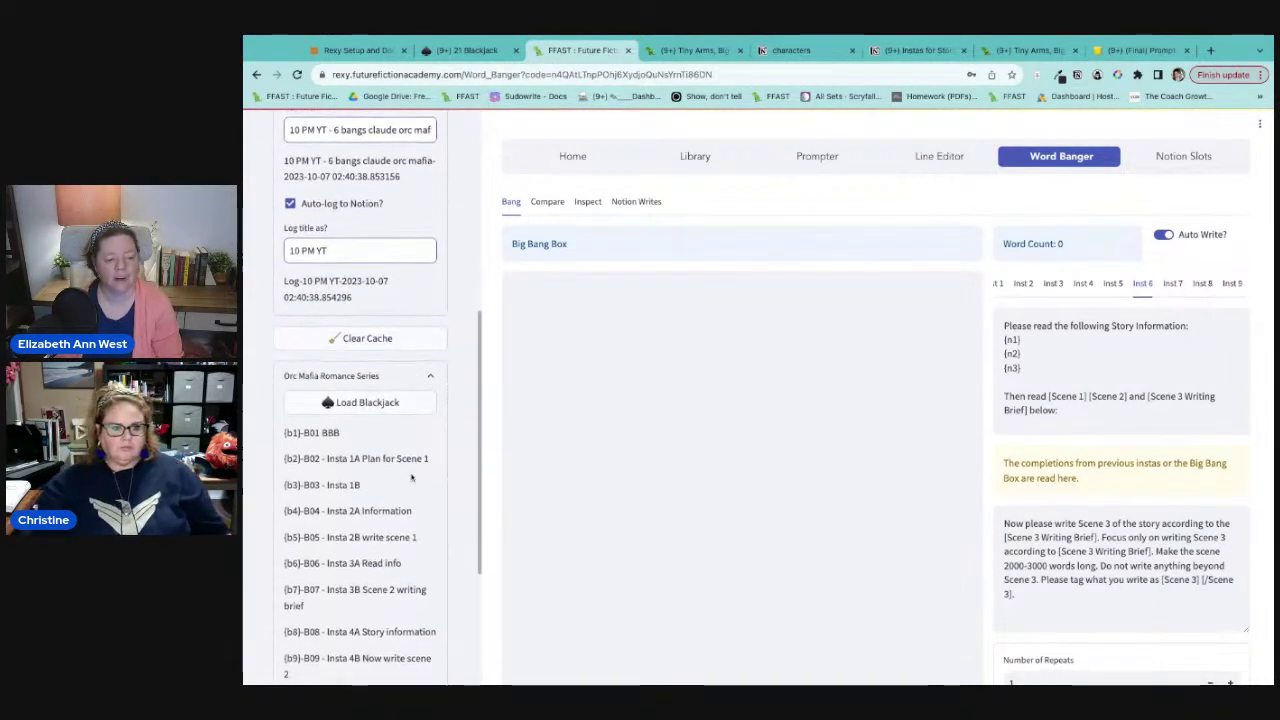
pyautogui.scroll(8, 411, 478)
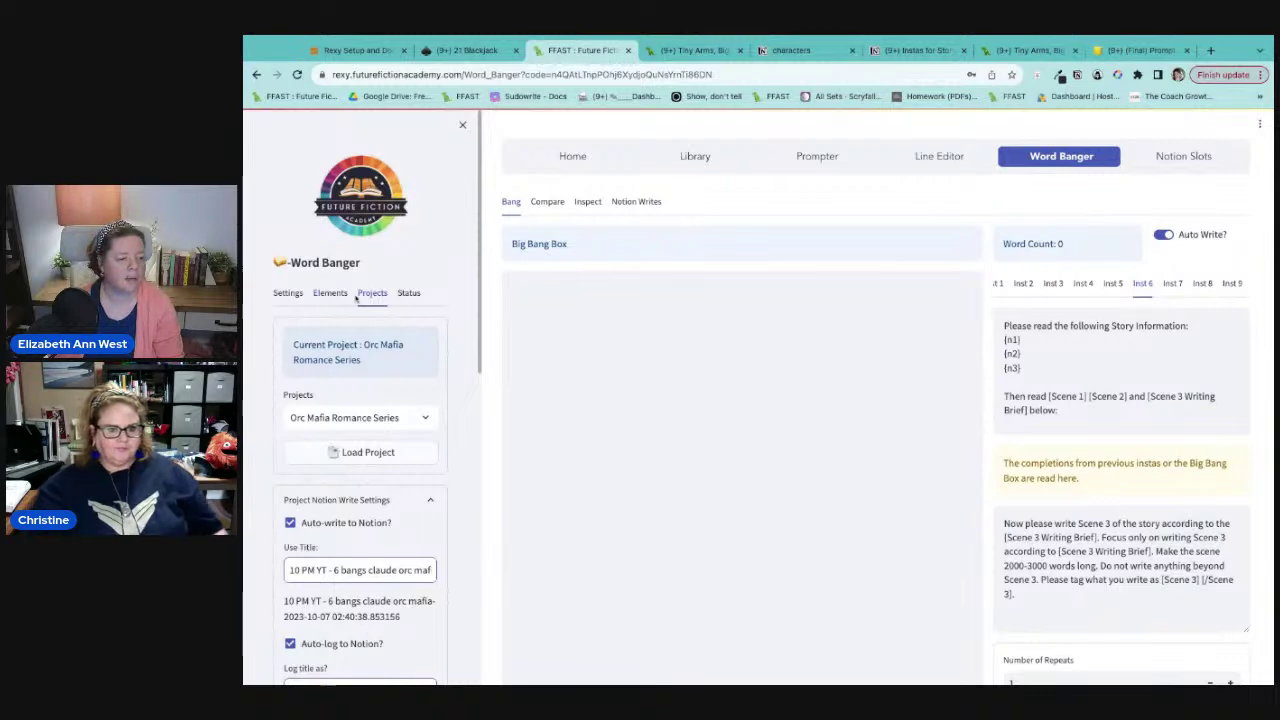
pyautogui.click(333, 293)
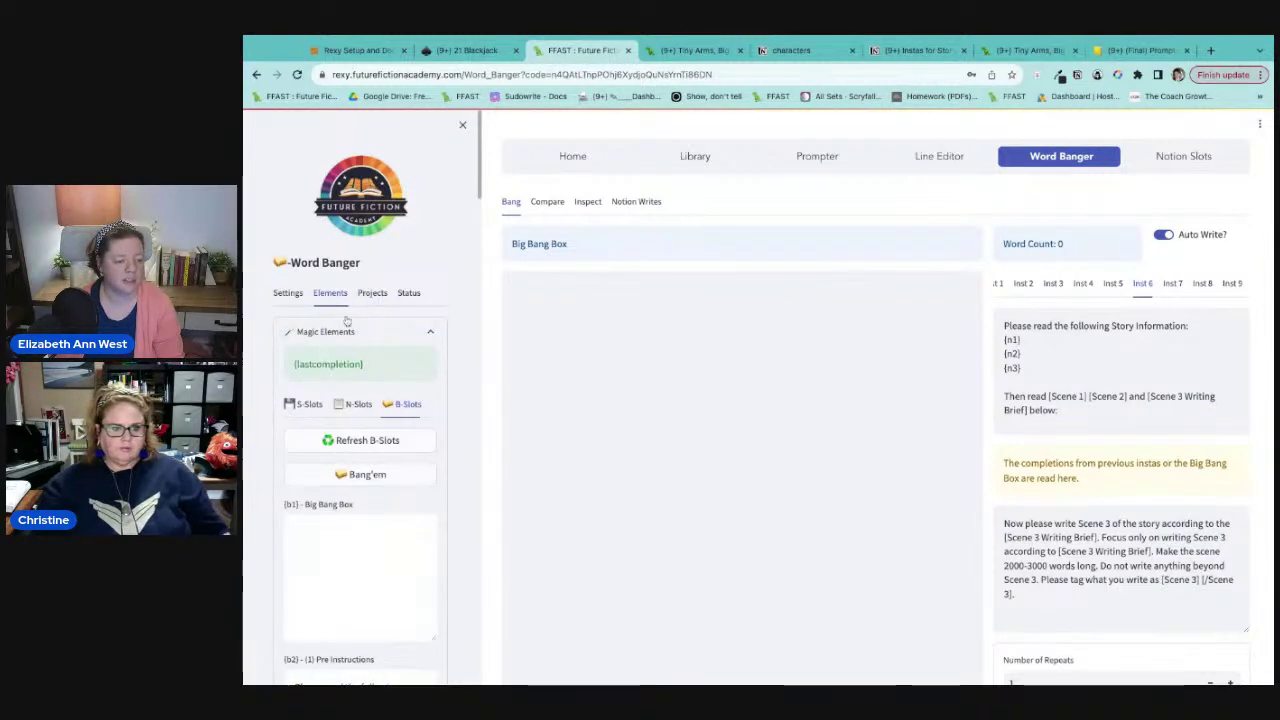
pyautogui.click(348, 407)
pyautogui.scroll(-5, 405, 634)
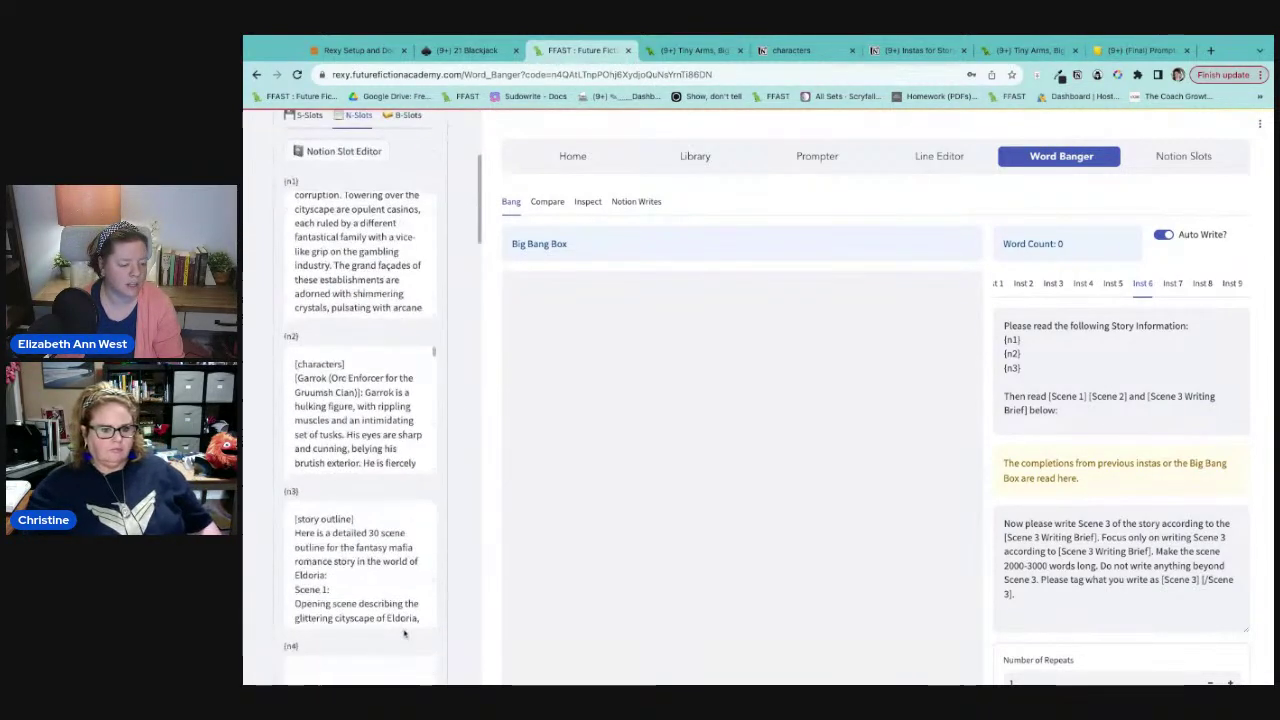
pyautogui.scroll(3, 405, 634)
pyautogui.click(408, 404)
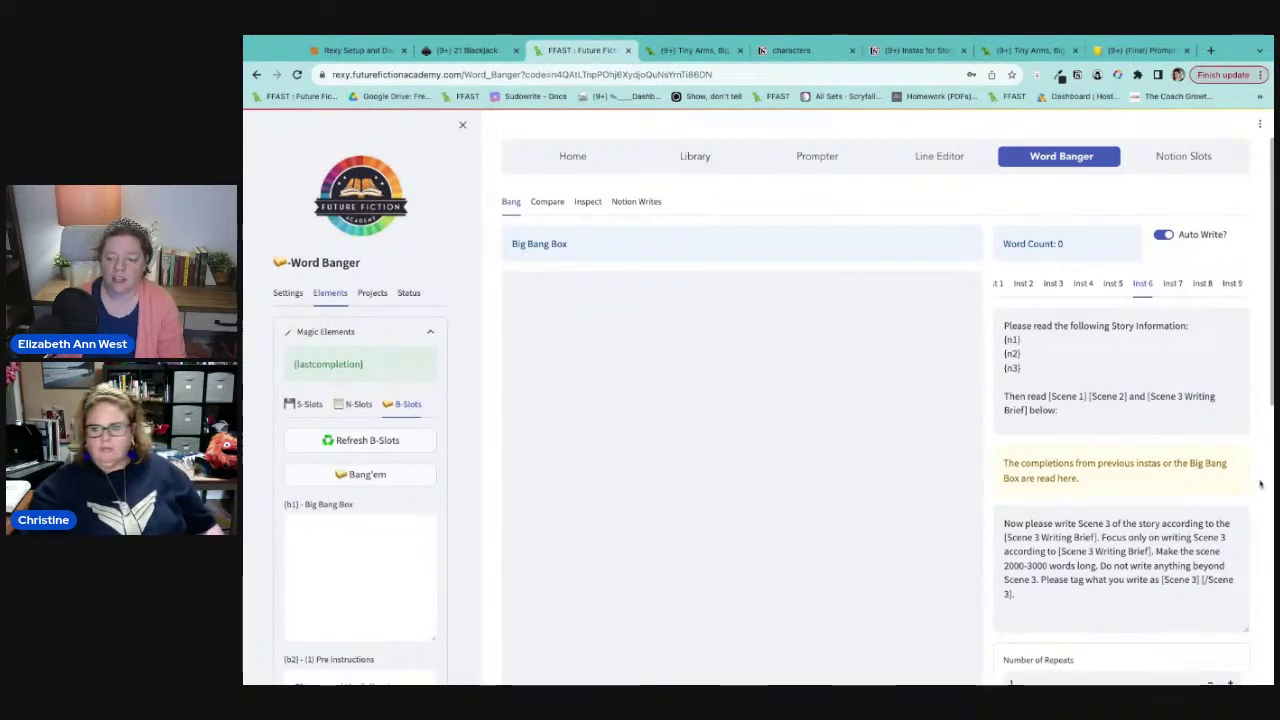
# Step: Set the number of repeats to 6 and start the Word Banger run with claude-2.0
pyautogui.scroll(-3, 1260, 484)
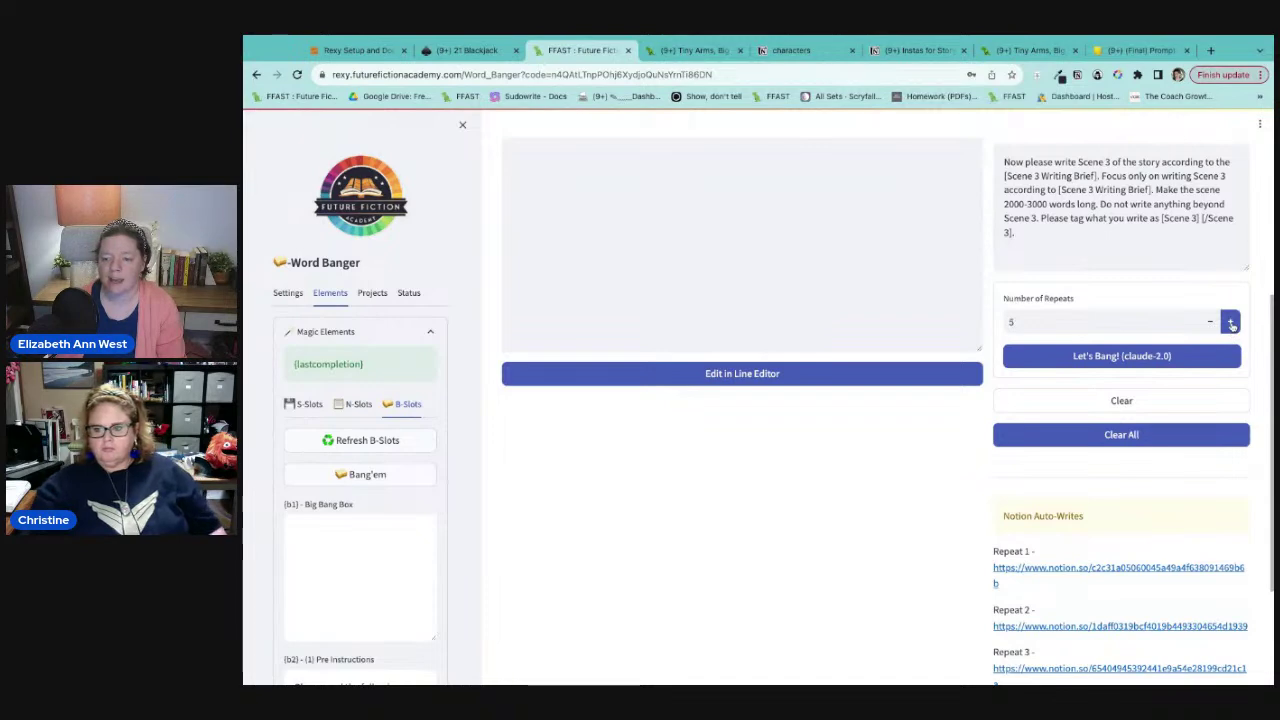
pyautogui.scroll(3, 1250, 345)
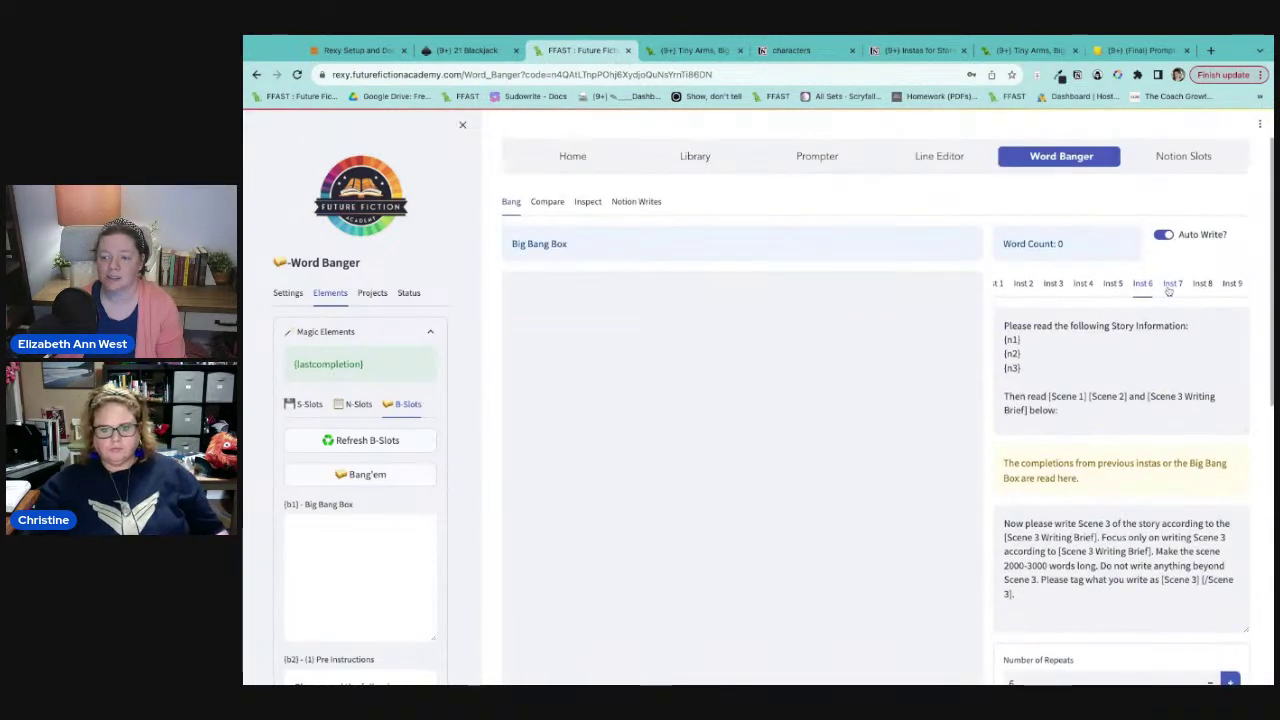
pyautogui.scroll(-3, 1193, 452)
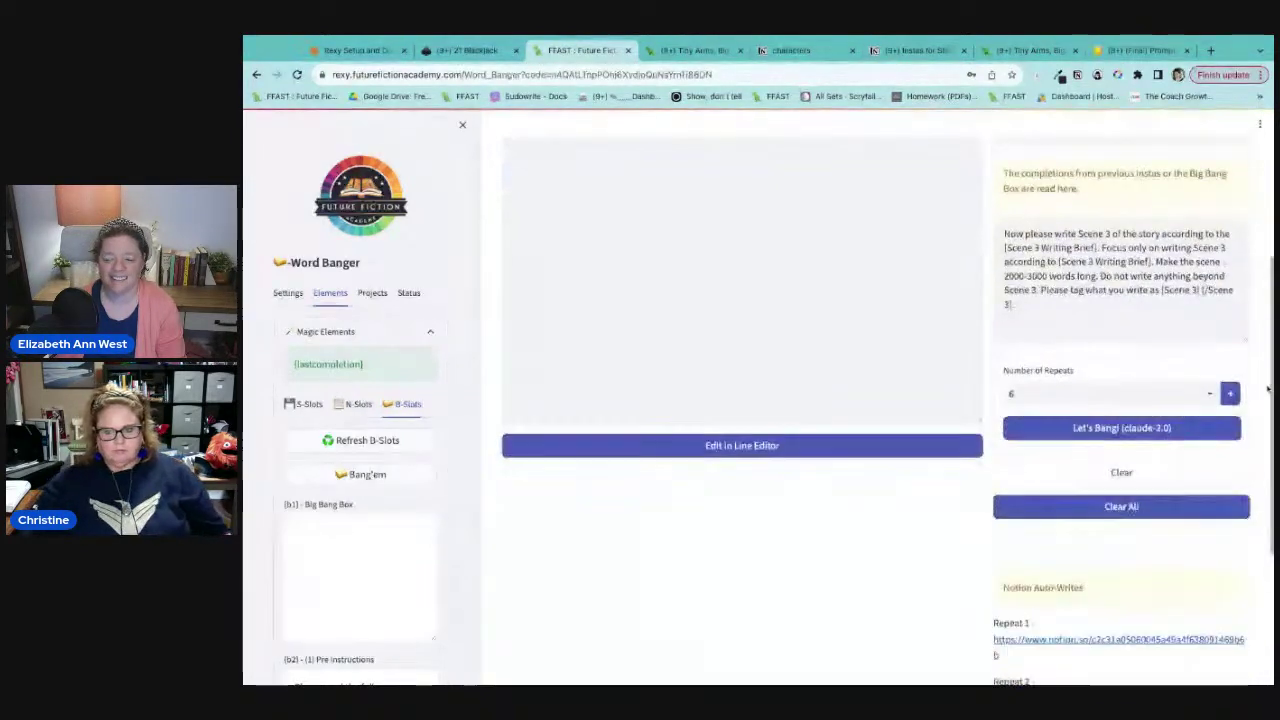
pyautogui.click(1113, 429)
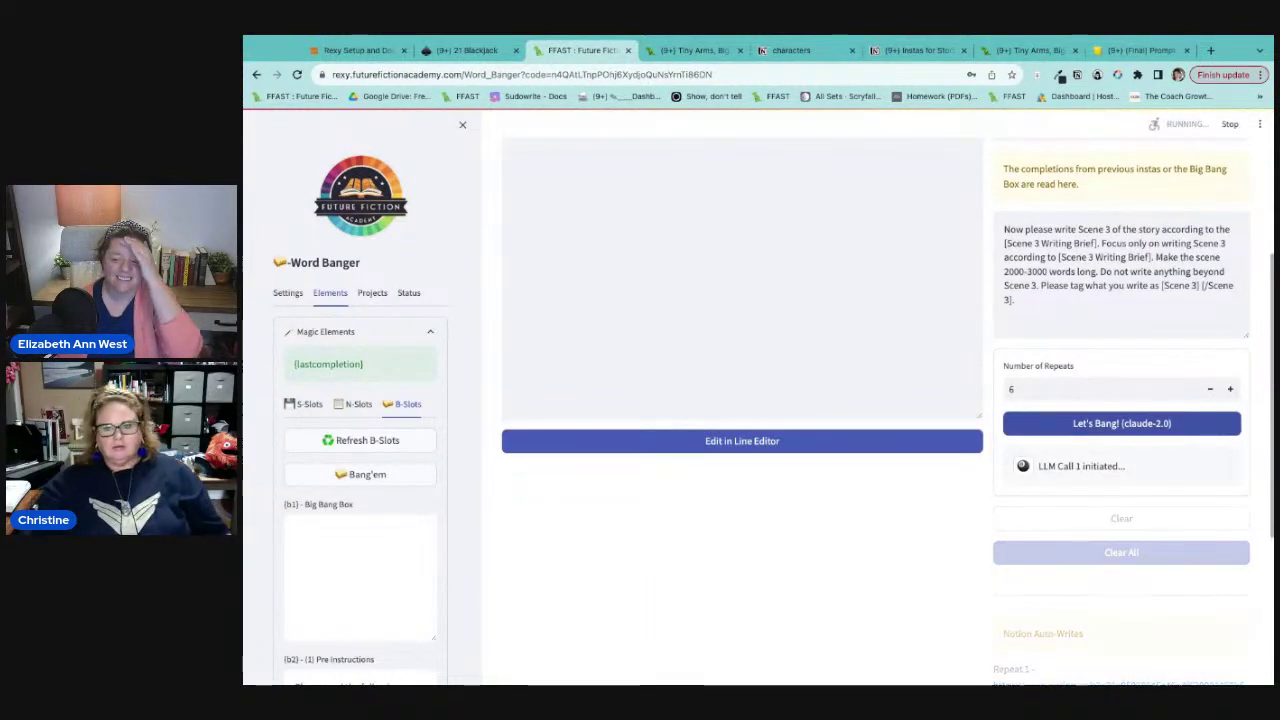
# Step: Examine the run's streaming output: the Scene 1 writing brief, its Notion auto-write link and the generated scene prose
pyautogui.scroll(-2, 860, 558)
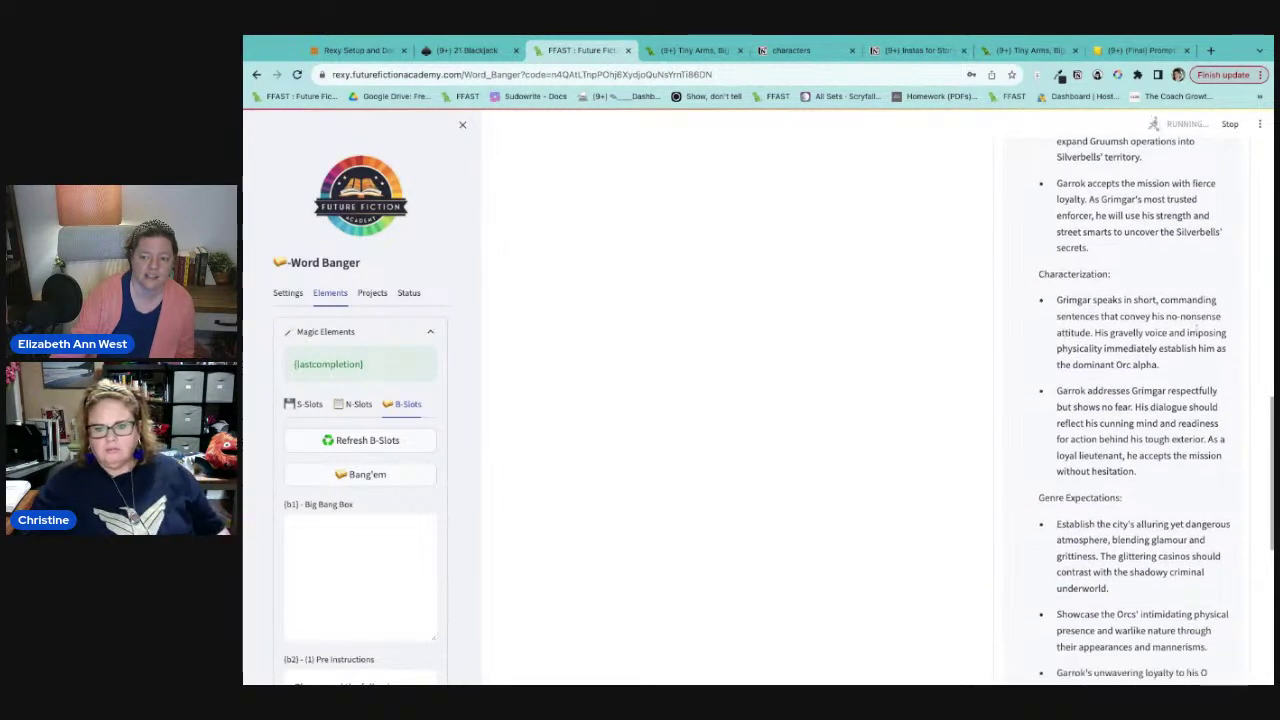
pyautogui.scroll(-3, 1197, 330)
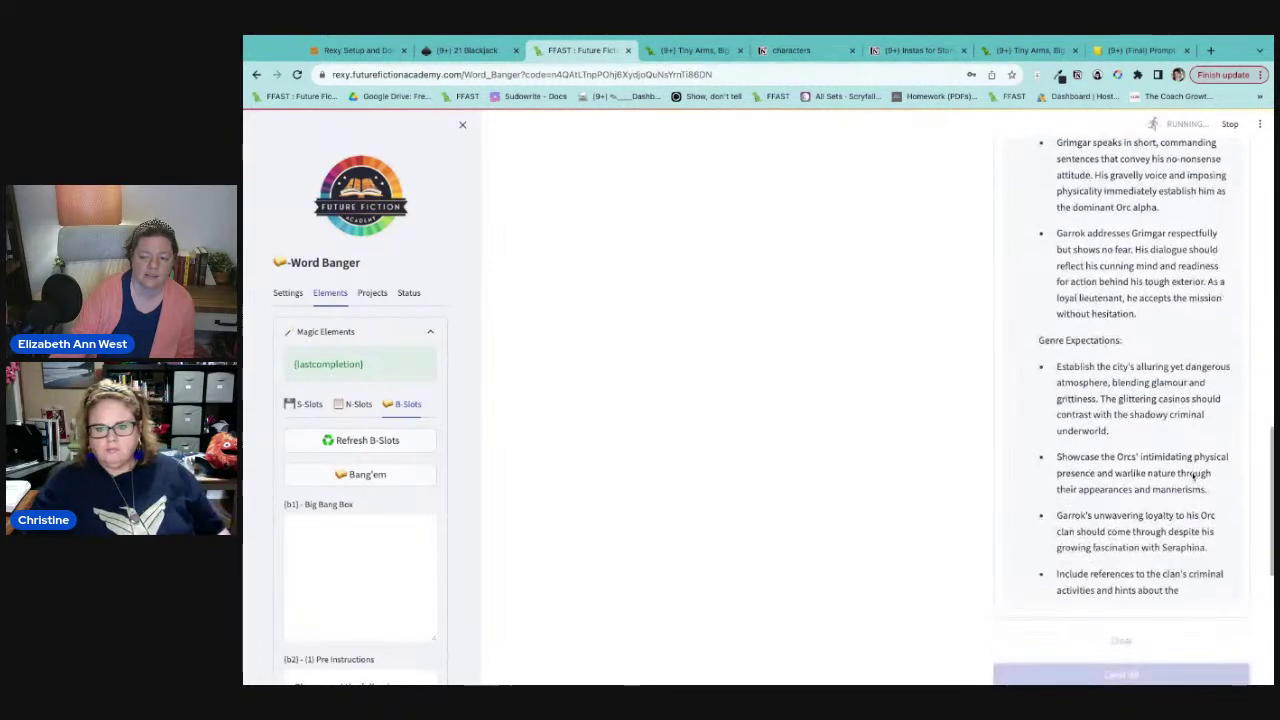
pyautogui.scroll(-2, 1193, 476)
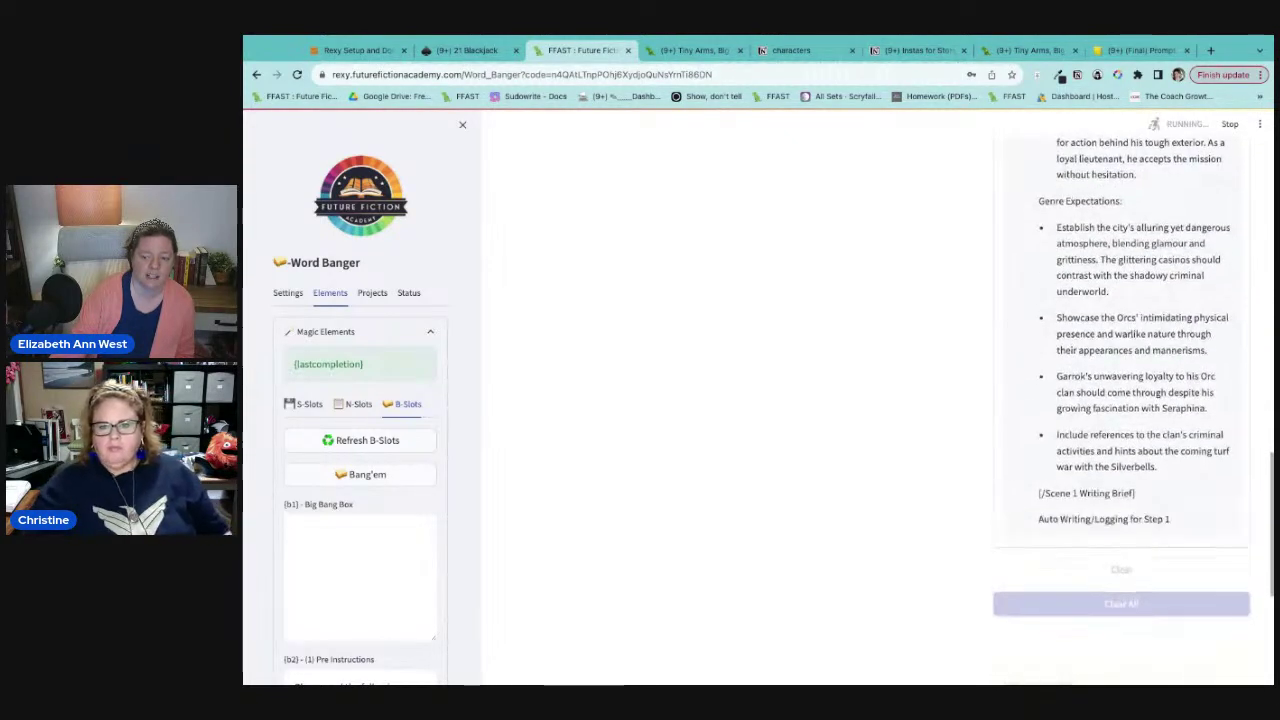
pyautogui.scroll(-3, 1130, 400)
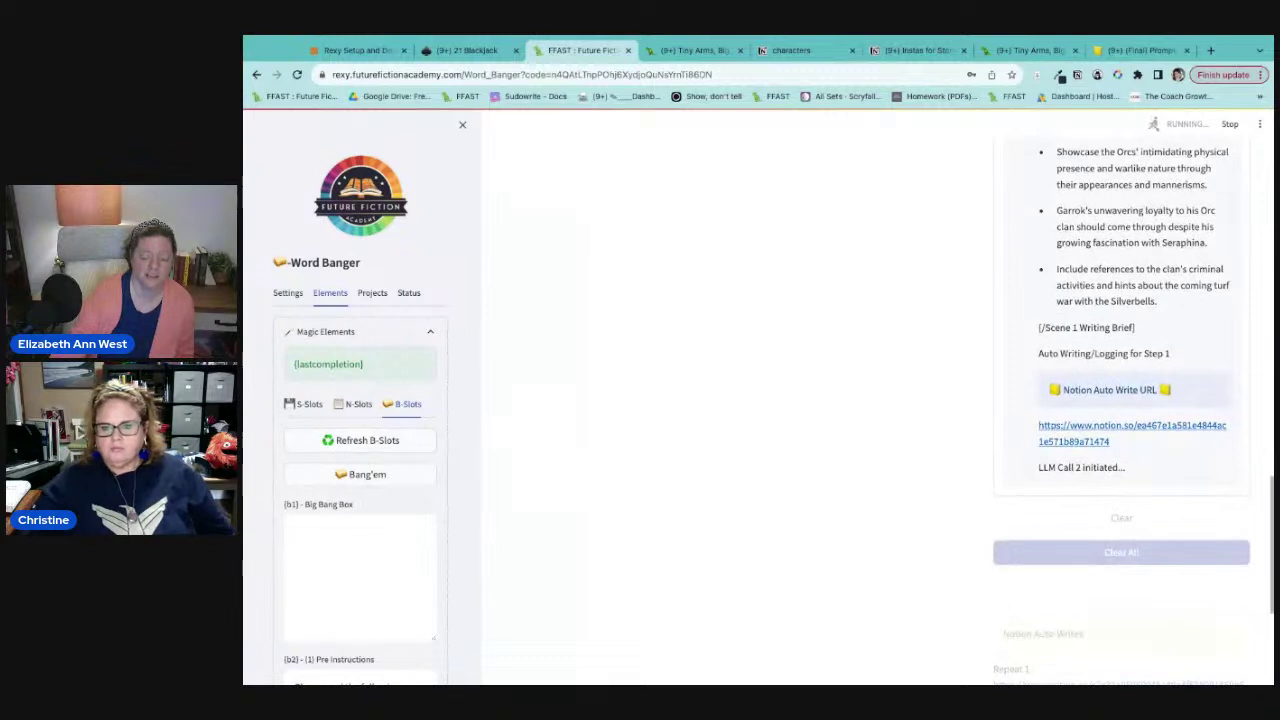
pyautogui.scroll(-2, 1121, 400)
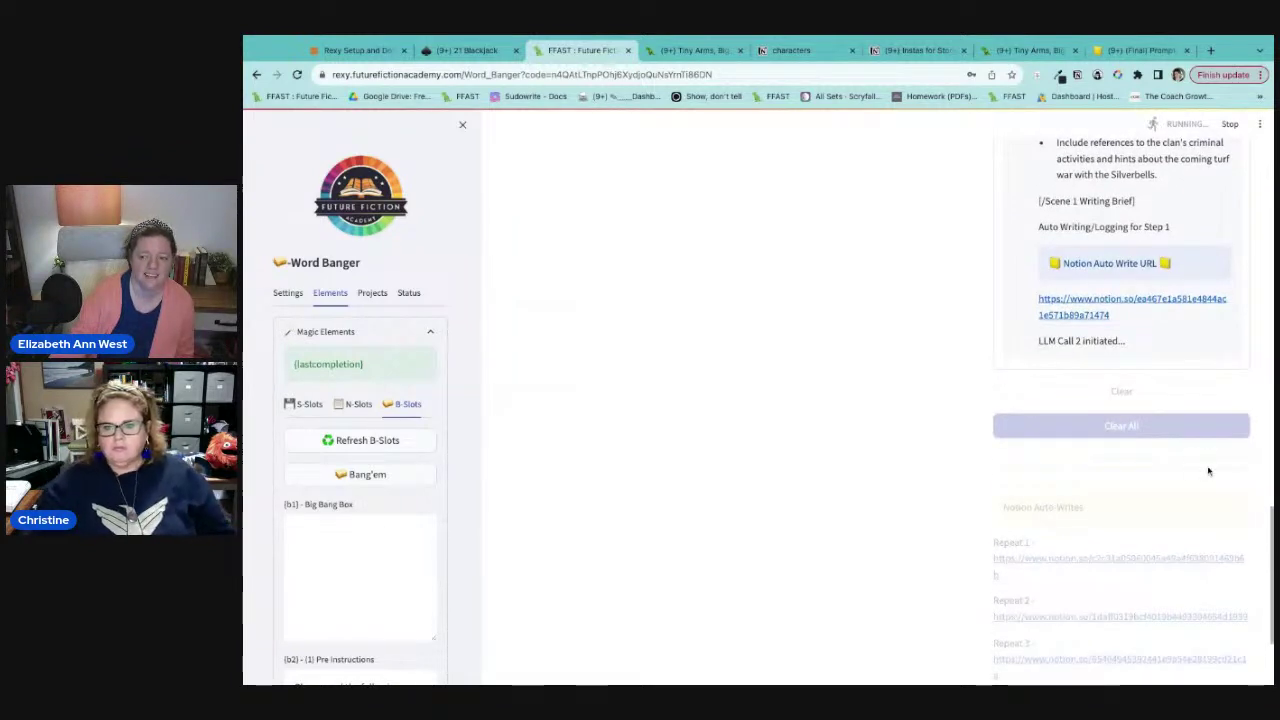
pyautogui.scroll(-2, 1208, 471)
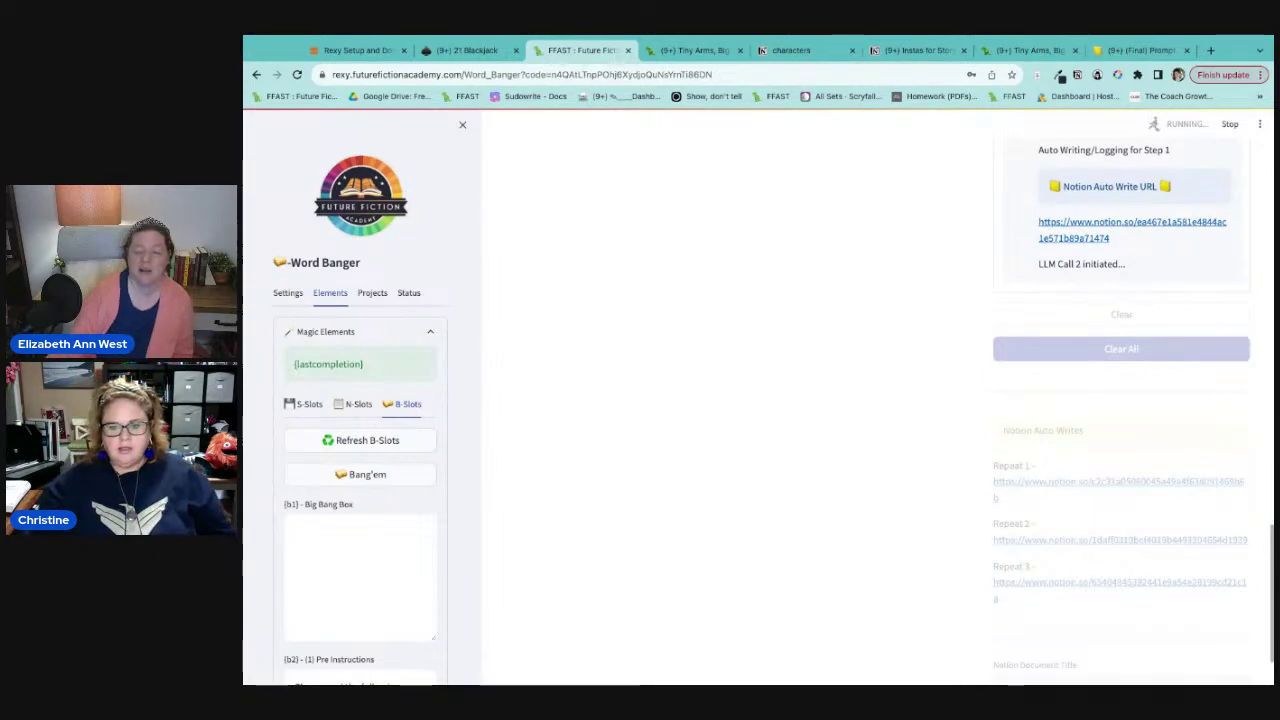
pyautogui.scroll(7, 1165, 498)
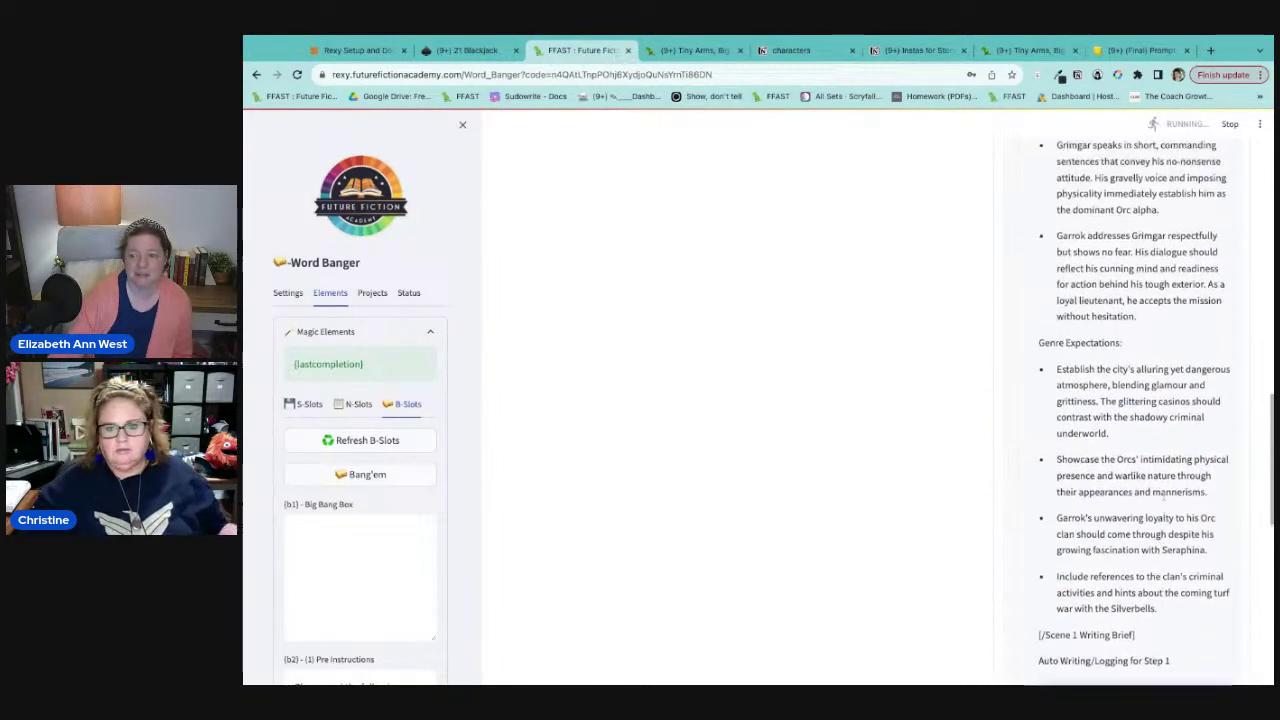
pyautogui.scroll(-10, 1160, 495)
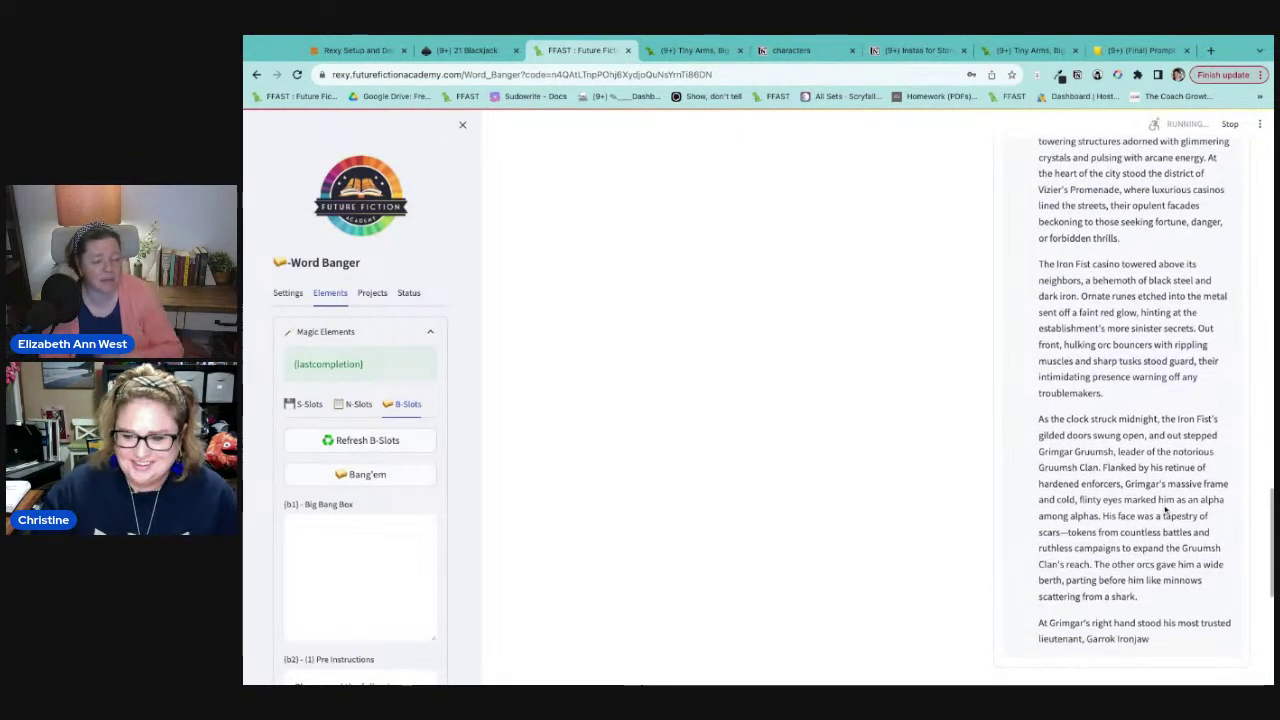
pyautogui.scroll(-3, 1154, 523)
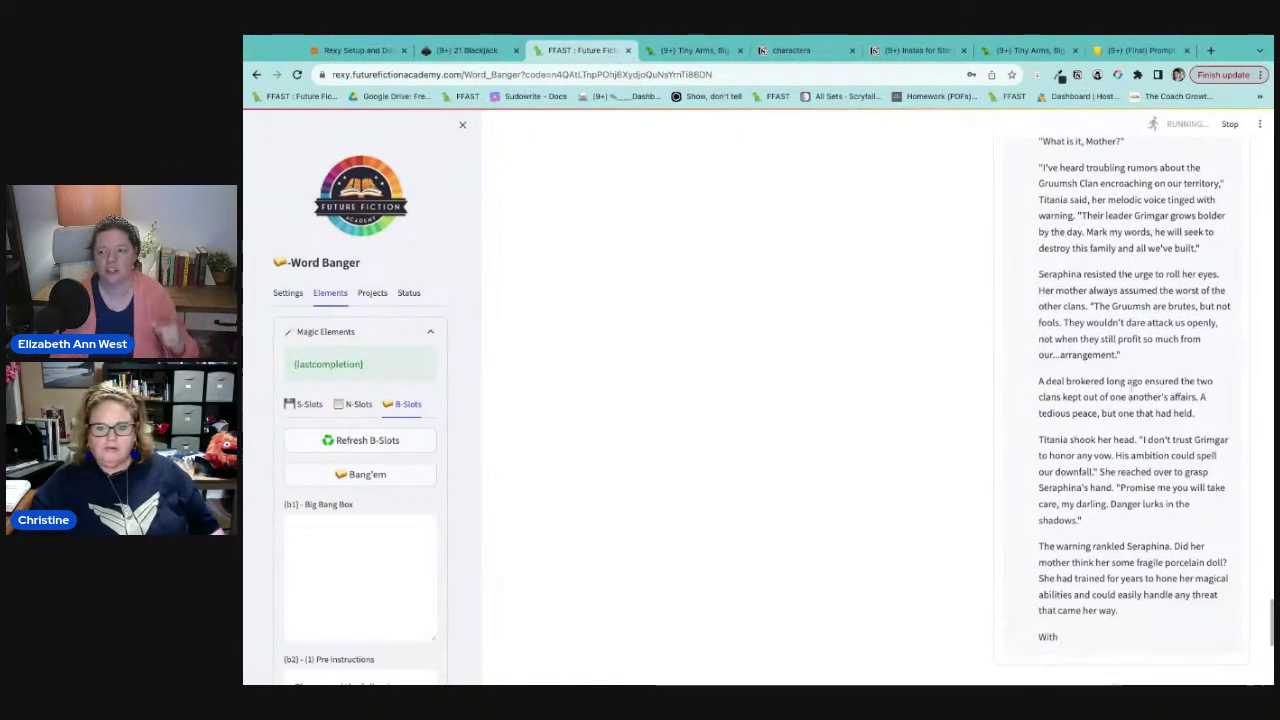
pyautogui.scroll(5, 1131, 390)
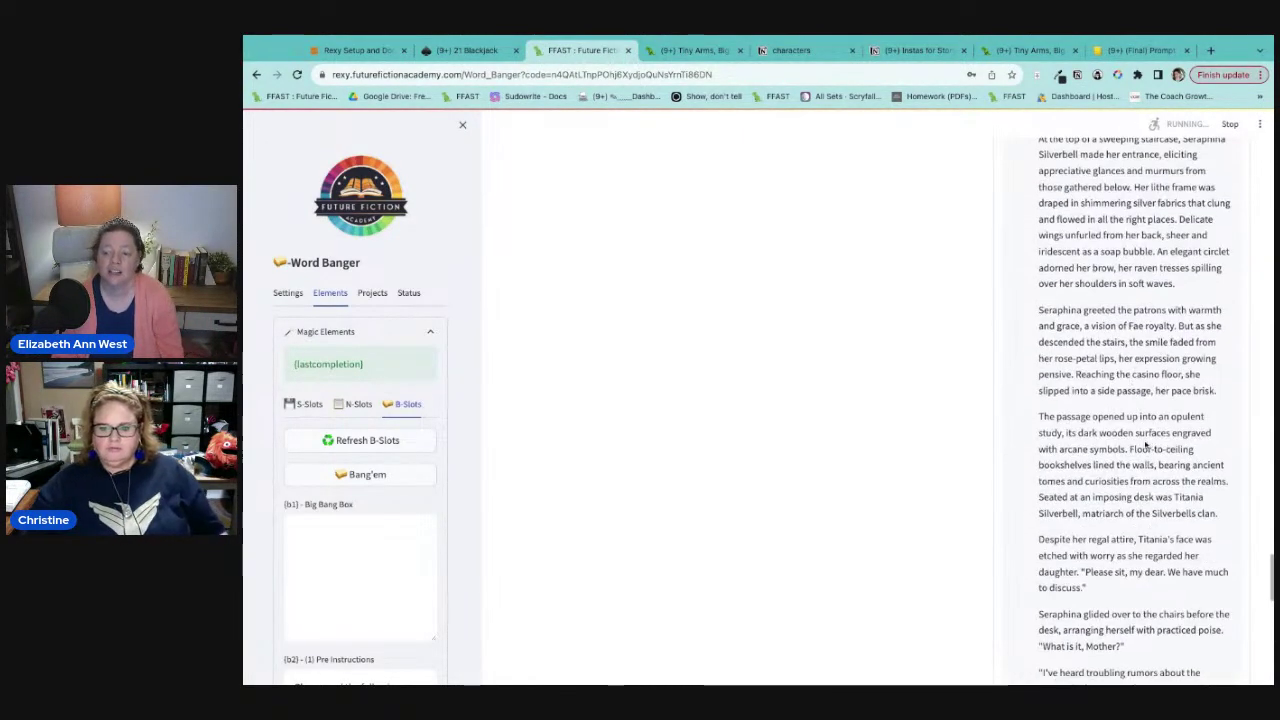
# Step: Examine the run's streaming output: the Scene 2 writing brief, the Scene 2 prose and the opening of Scene 3
pyautogui.scroll(5, 1136, 462)
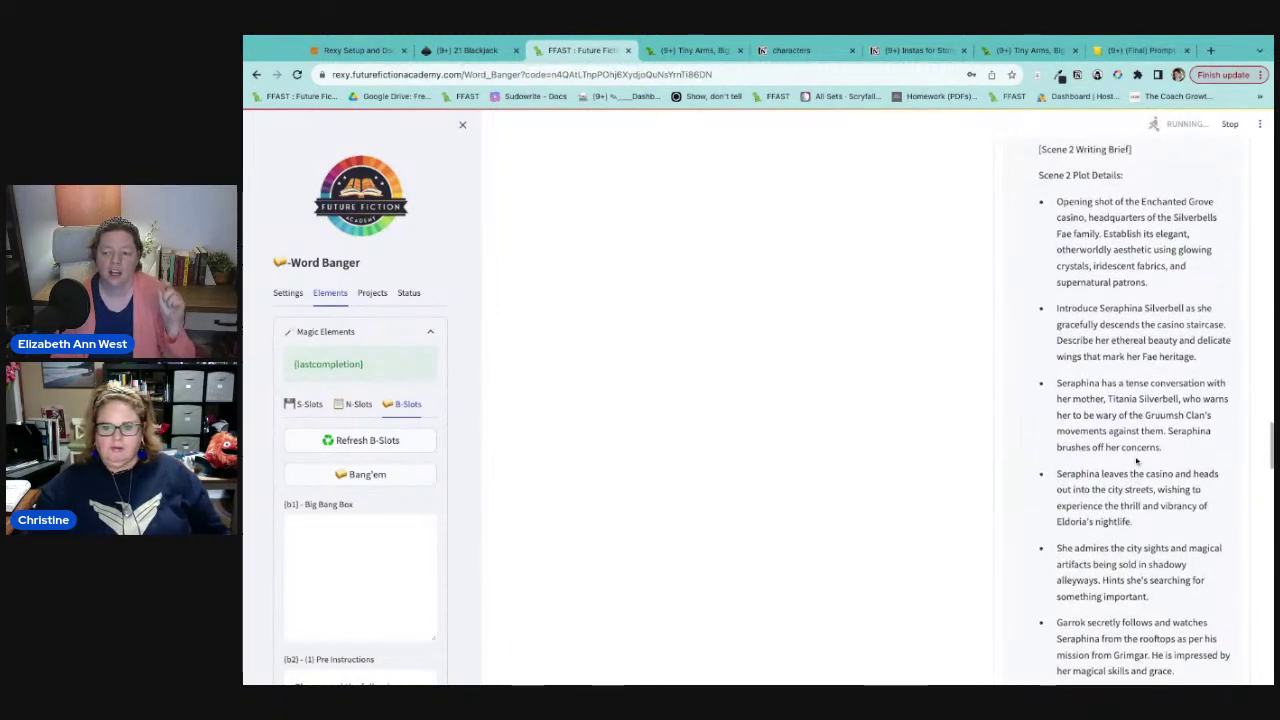
pyautogui.scroll(2, 1136, 462)
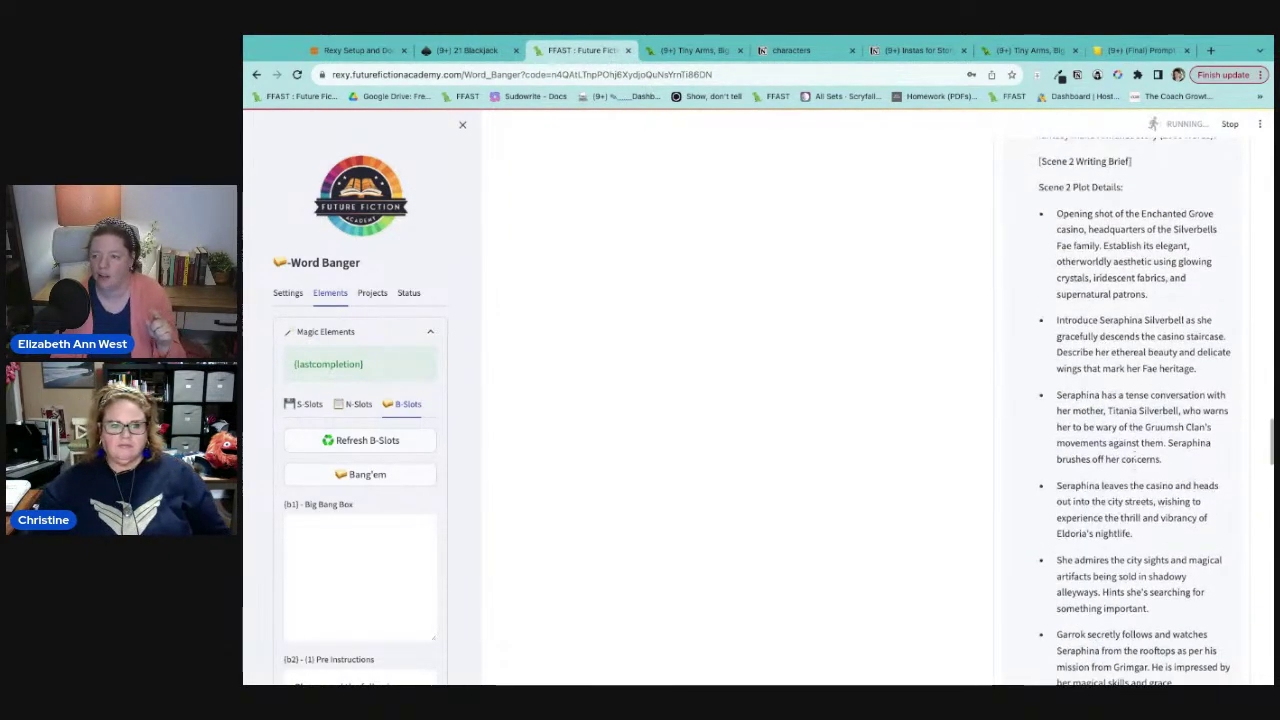
pyautogui.scroll(-3, 1162, 463)
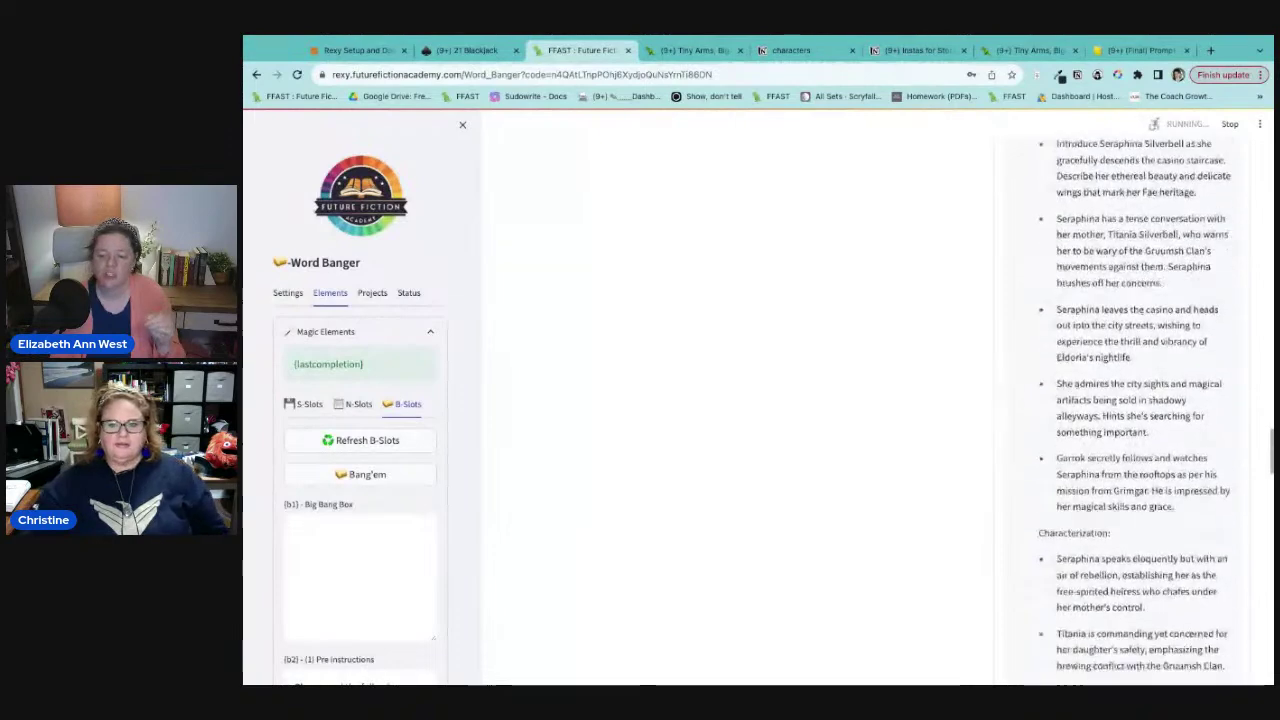
pyautogui.scroll(-1, 1162, 463)
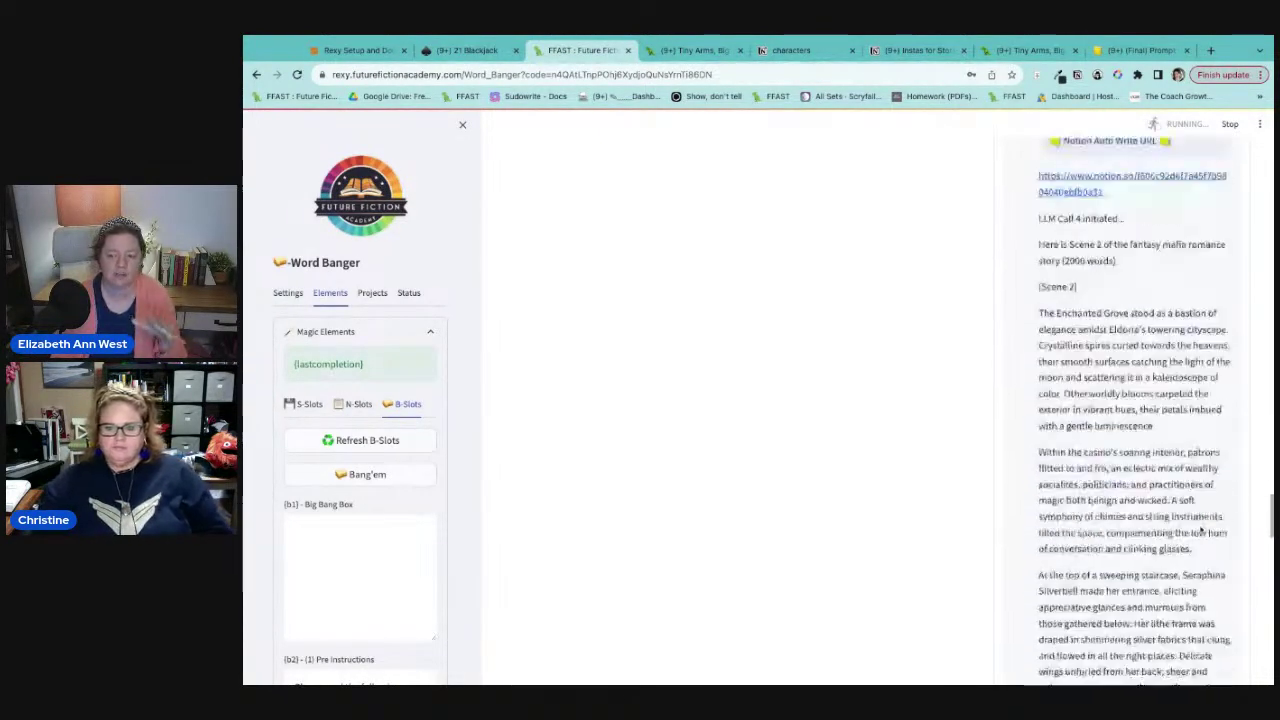
pyautogui.scroll(-3, 1199, 529)
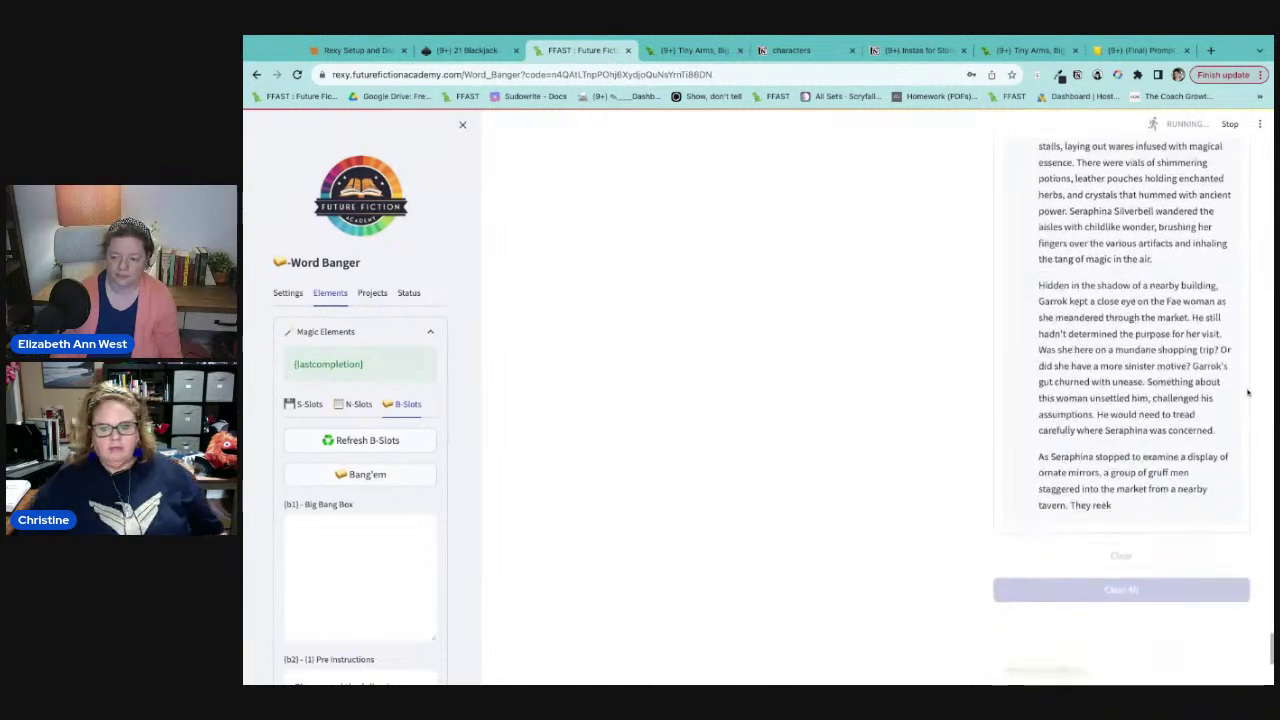
pyautogui.scroll(3, 1207, 398)
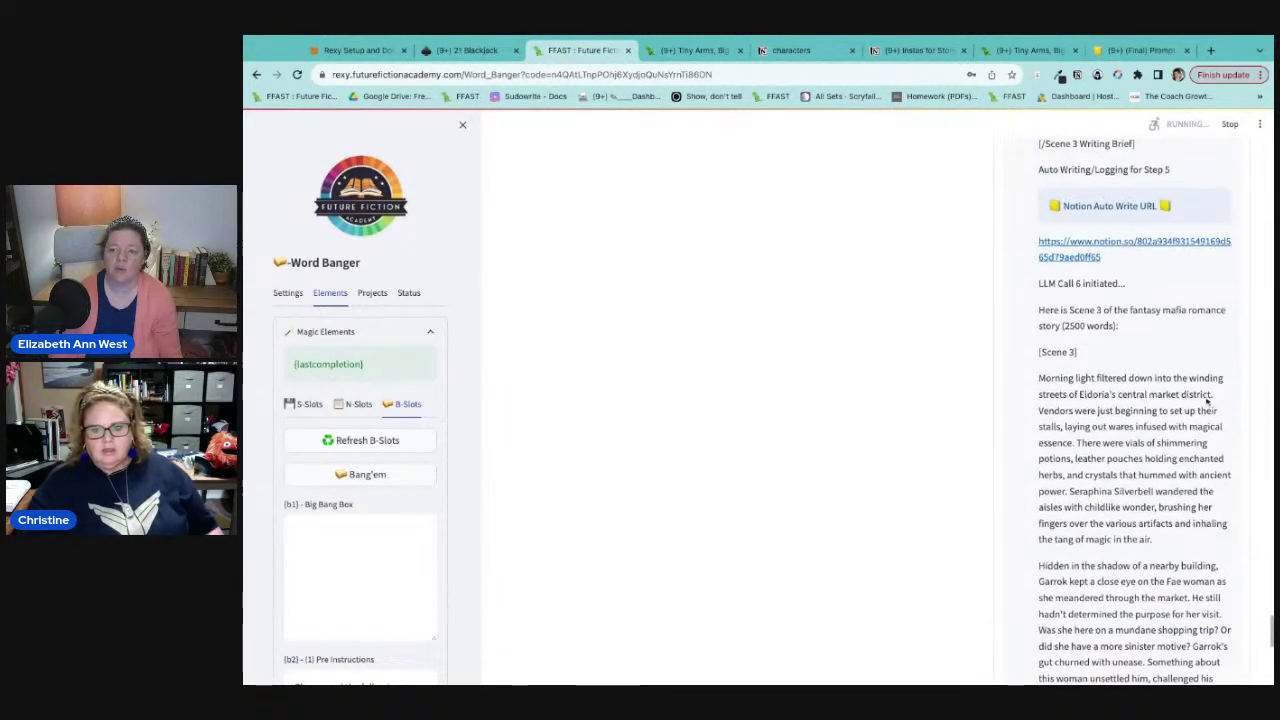
pyautogui.scroll(-3, 1177, 523)
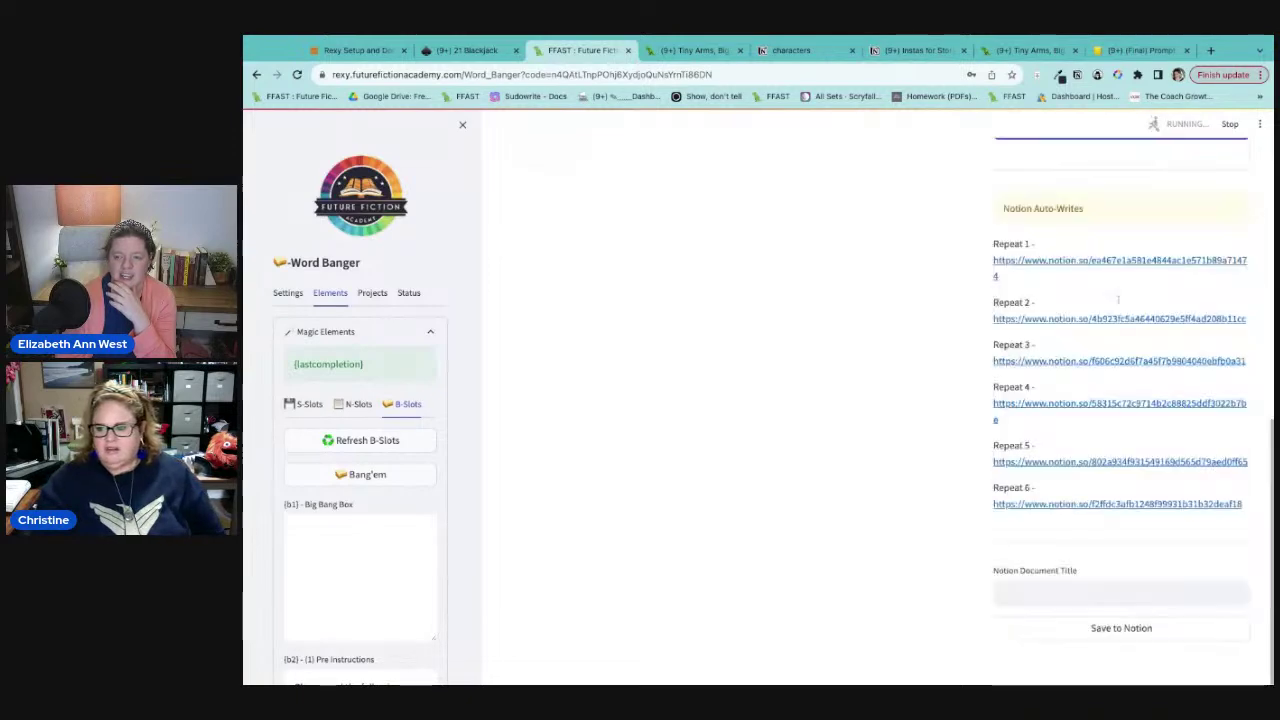
# Step: Check the total word count of the finished six-repeat run in the Big Bang Box
pyautogui.scroll(5, 1122, 362)
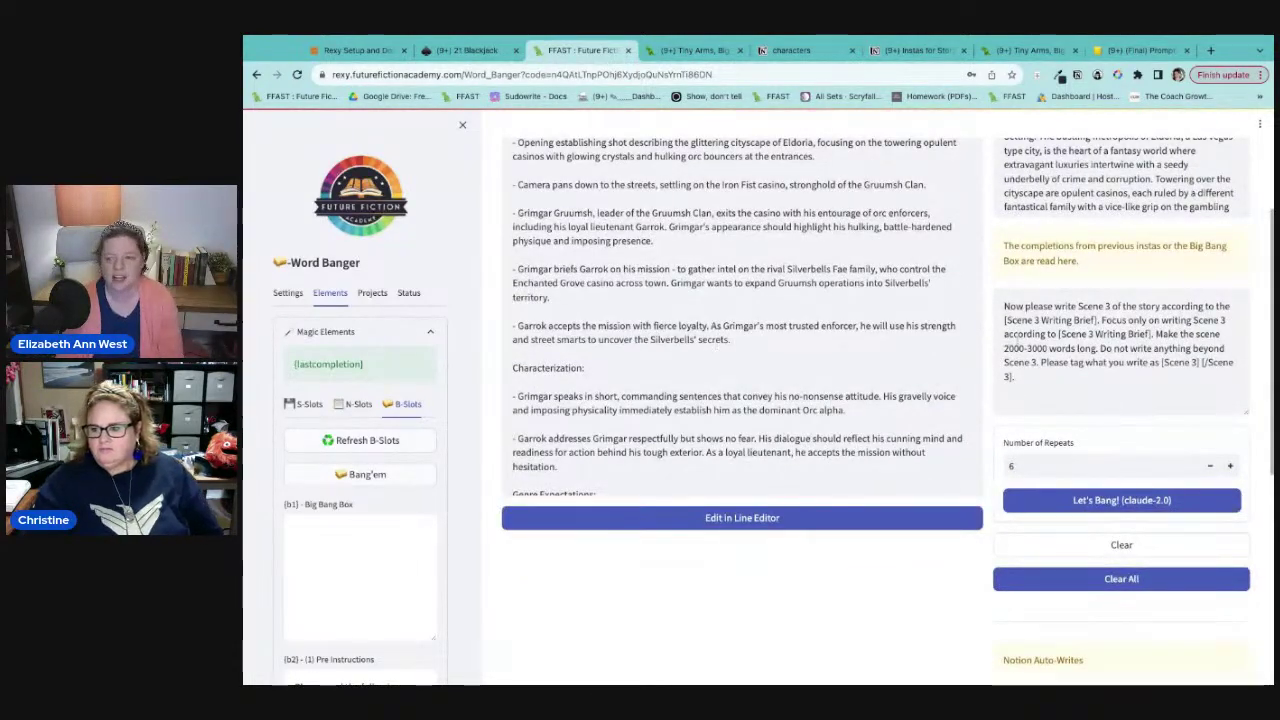
pyautogui.scroll(2, 1010, 344)
pyautogui.scroll(1, 1010, 344)
pyautogui.doubleClick(1081, 204)
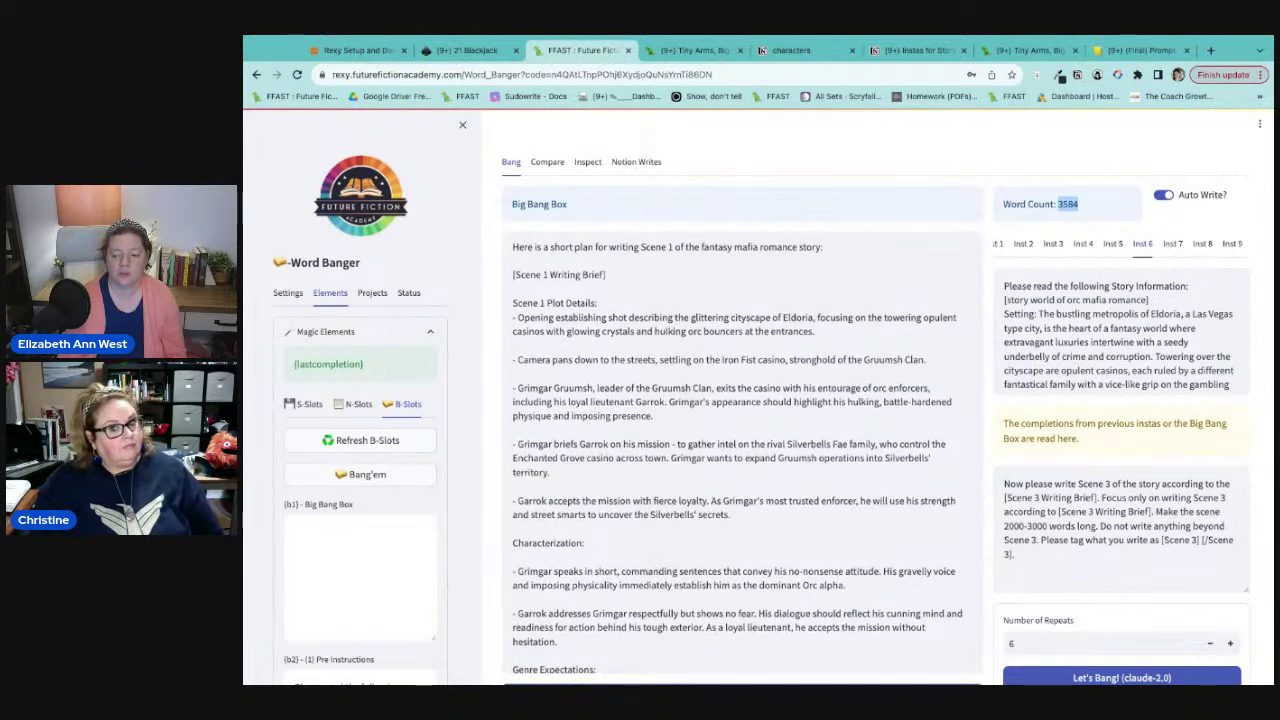
# Step: Open the Notion auto-write for Repeat 6 and check its word count and the Scene 3 text through to the closing tag
pyautogui.scroll(-5, 1093, 522)
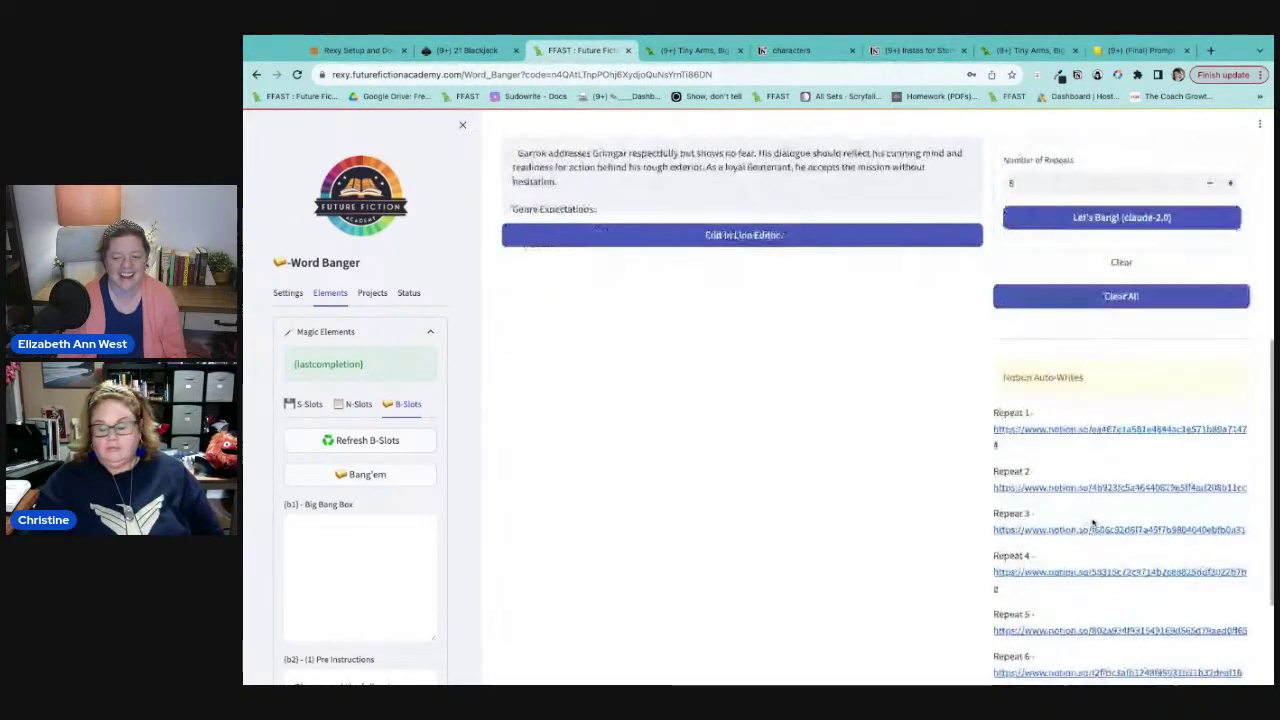
pyautogui.scroll(-2, 1093, 522)
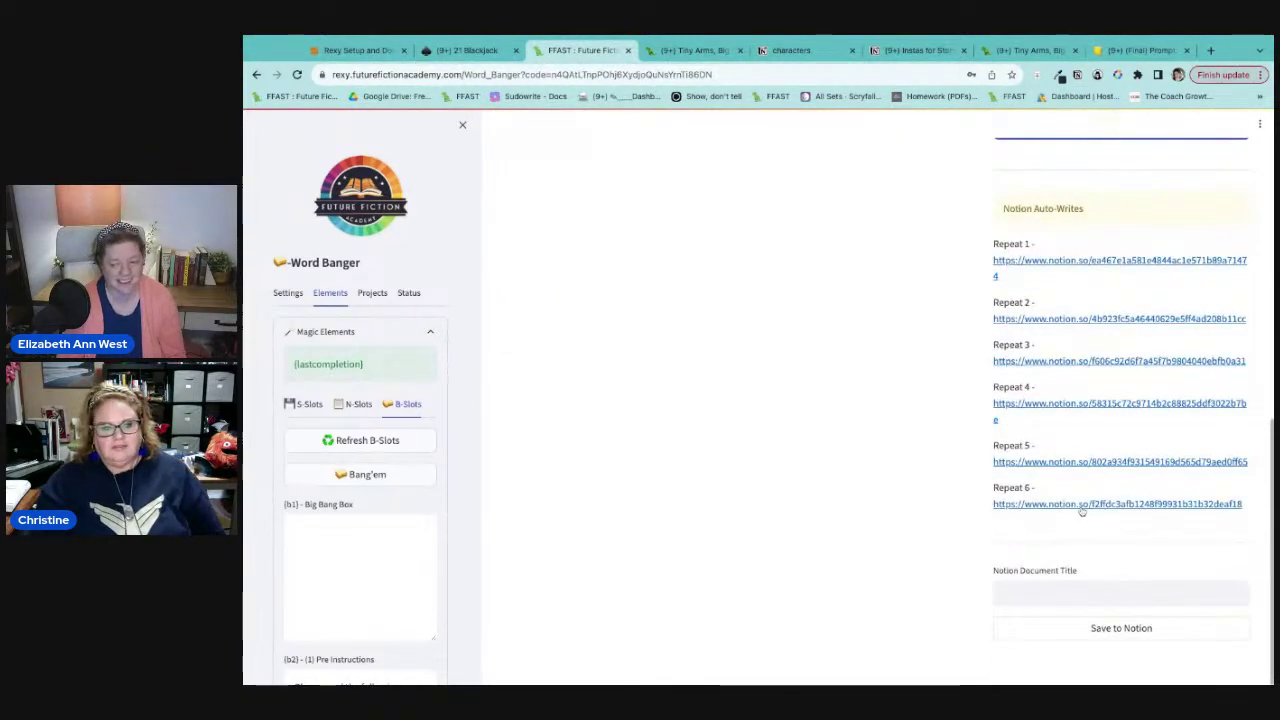
pyautogui.click(1082, 507)
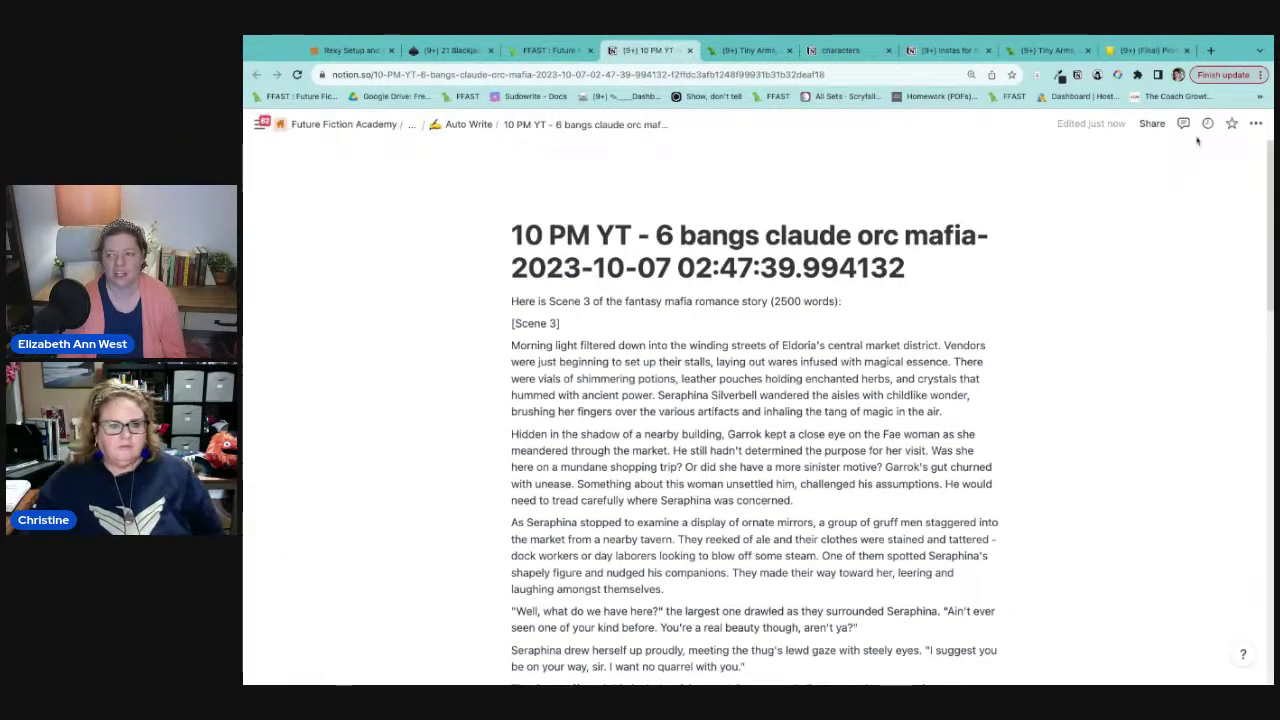
pyautogui.click(1256, 123)
pyautogui.scroll(-2, 1165, 500)
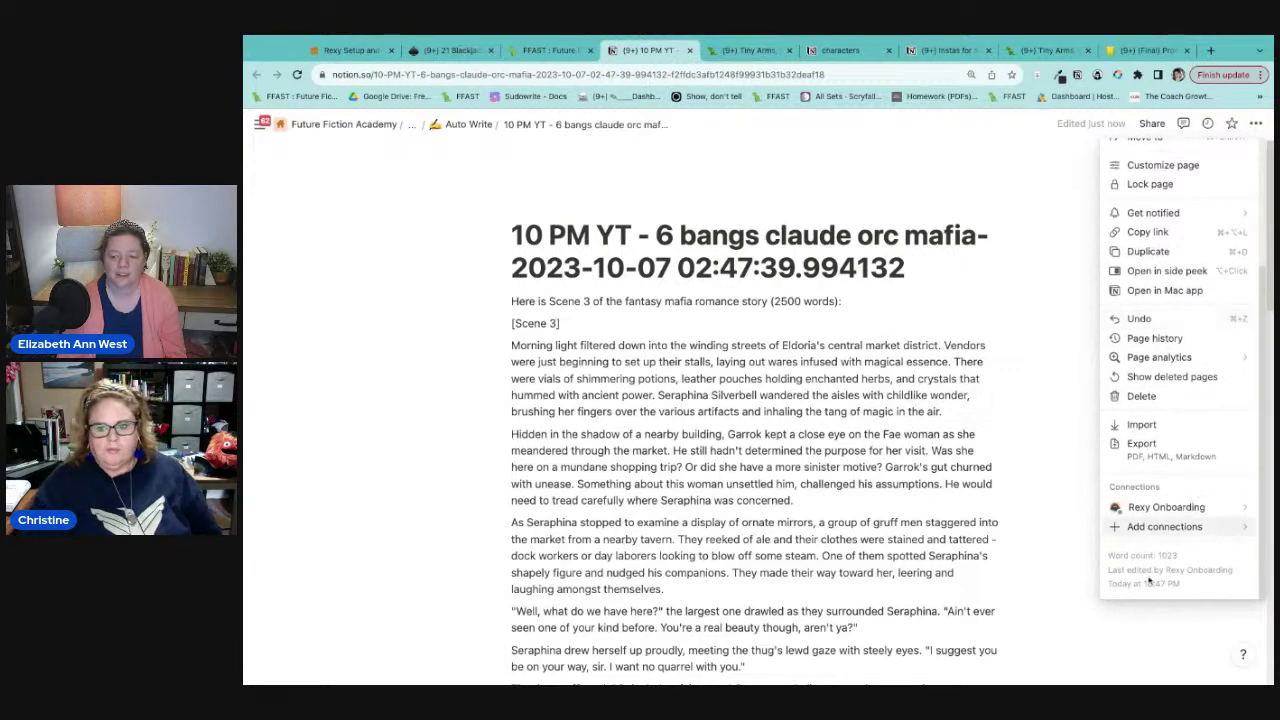
pyautogui.moveTo(1160, 526)
pyautogui.click(547, 492)
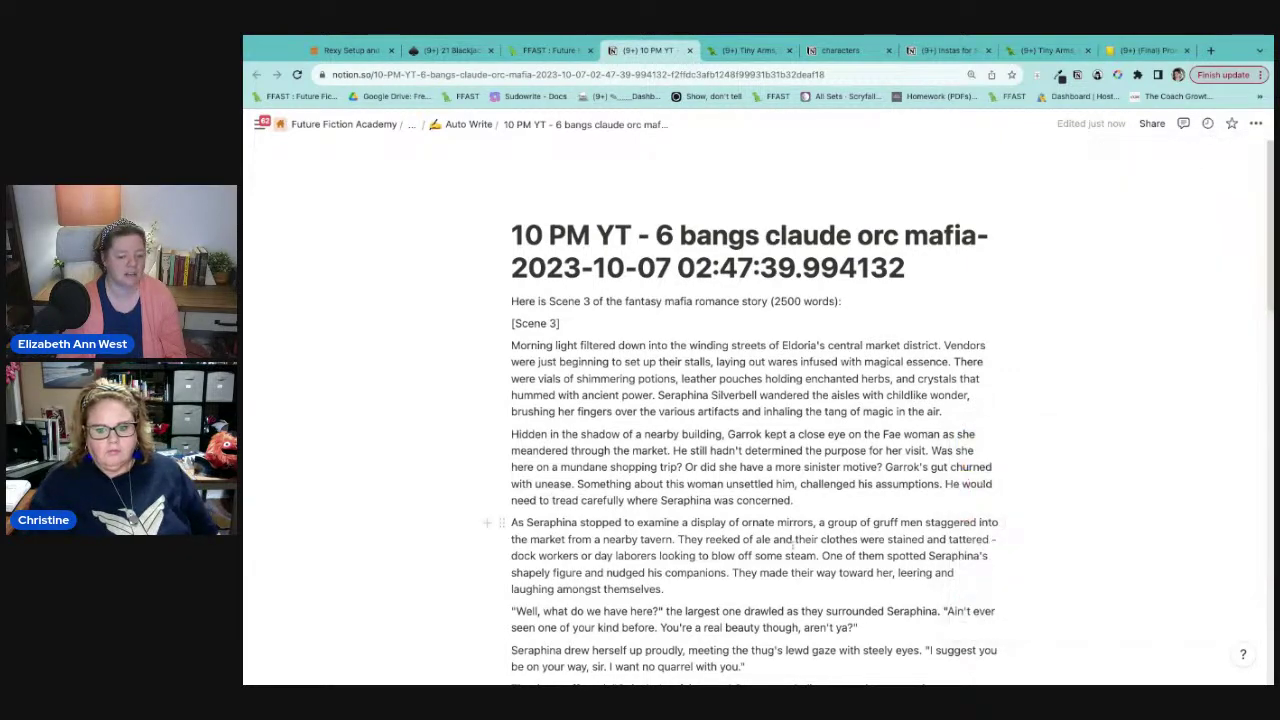
pyautogui.scroll(-15, 547, 492)
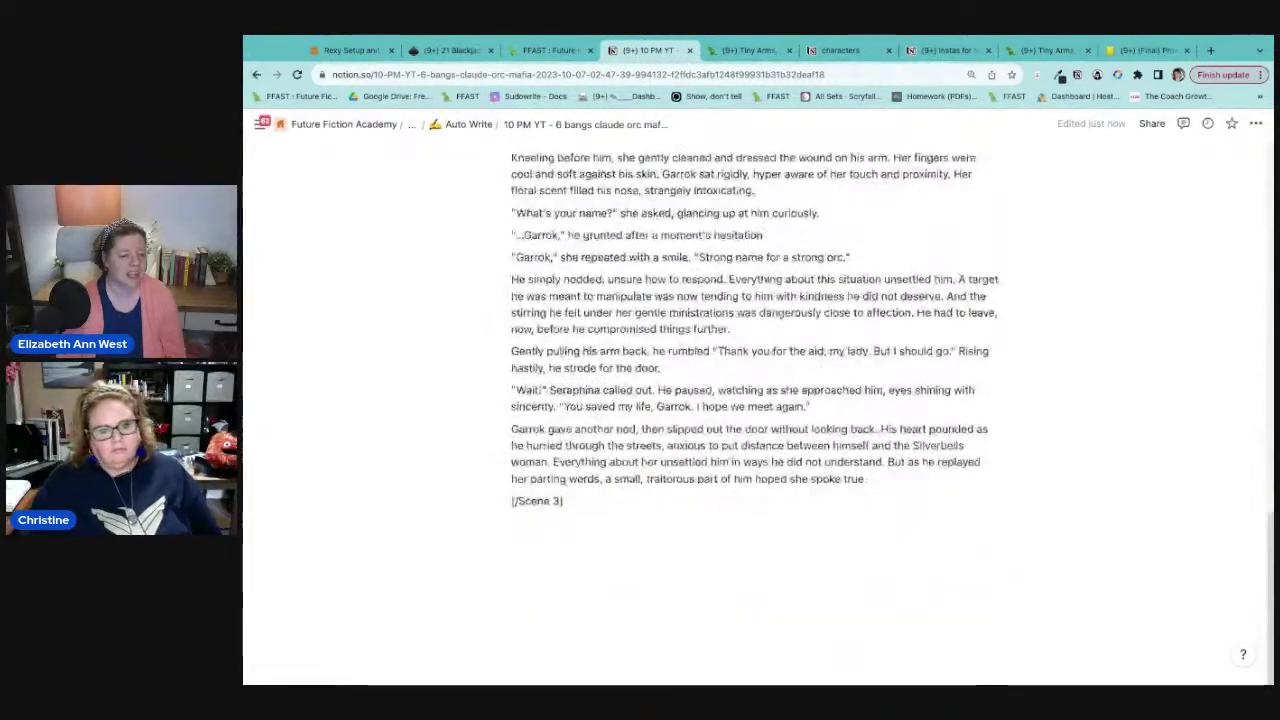
pyautogui.scroll(15, 753, 400)
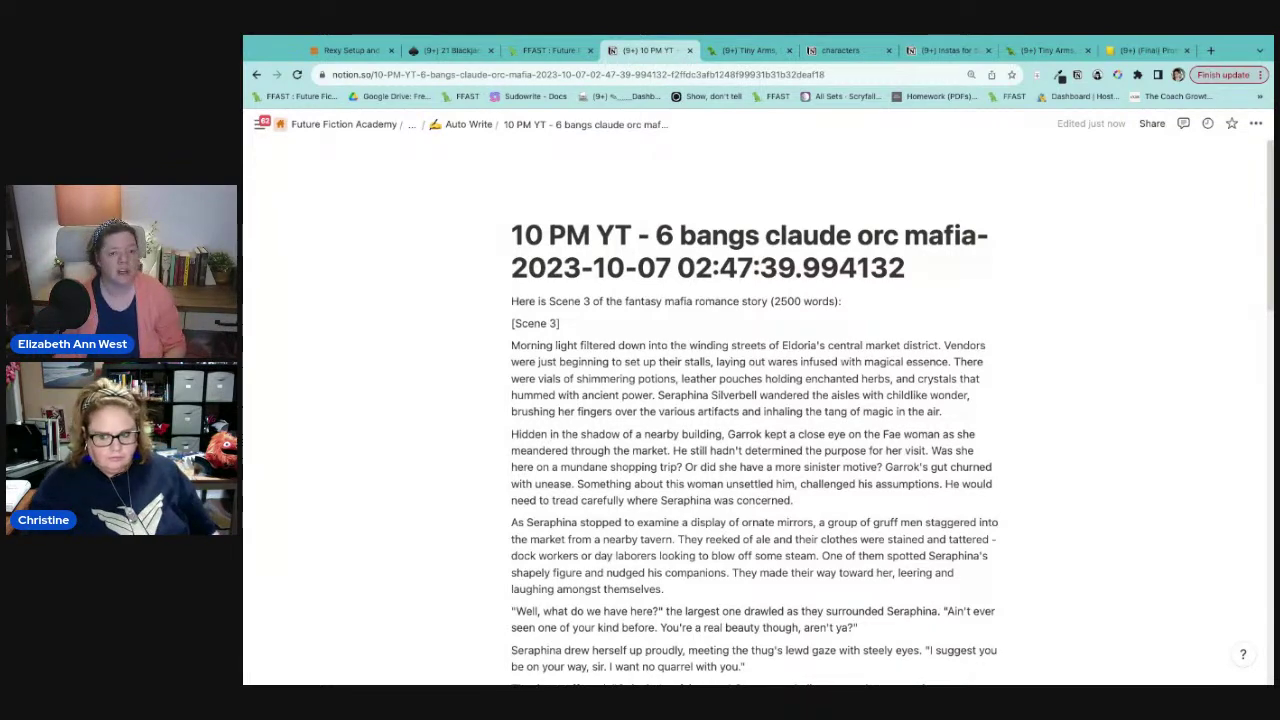
# Step: Go up to the parent Auto Write page and look over the saved "10 PM YT - 6 bangs claude orc mafia" pages
pyautogui.click(468, 124)
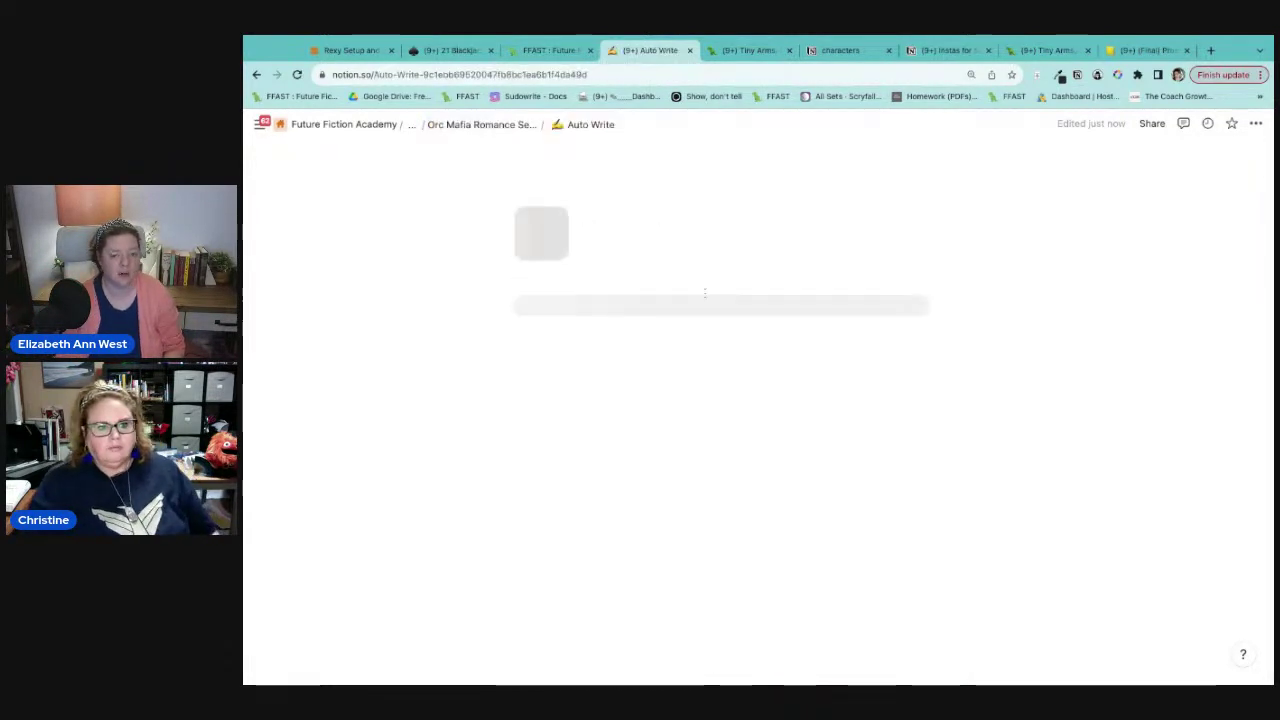
pyautogui.scroll(-10, 845, 390)
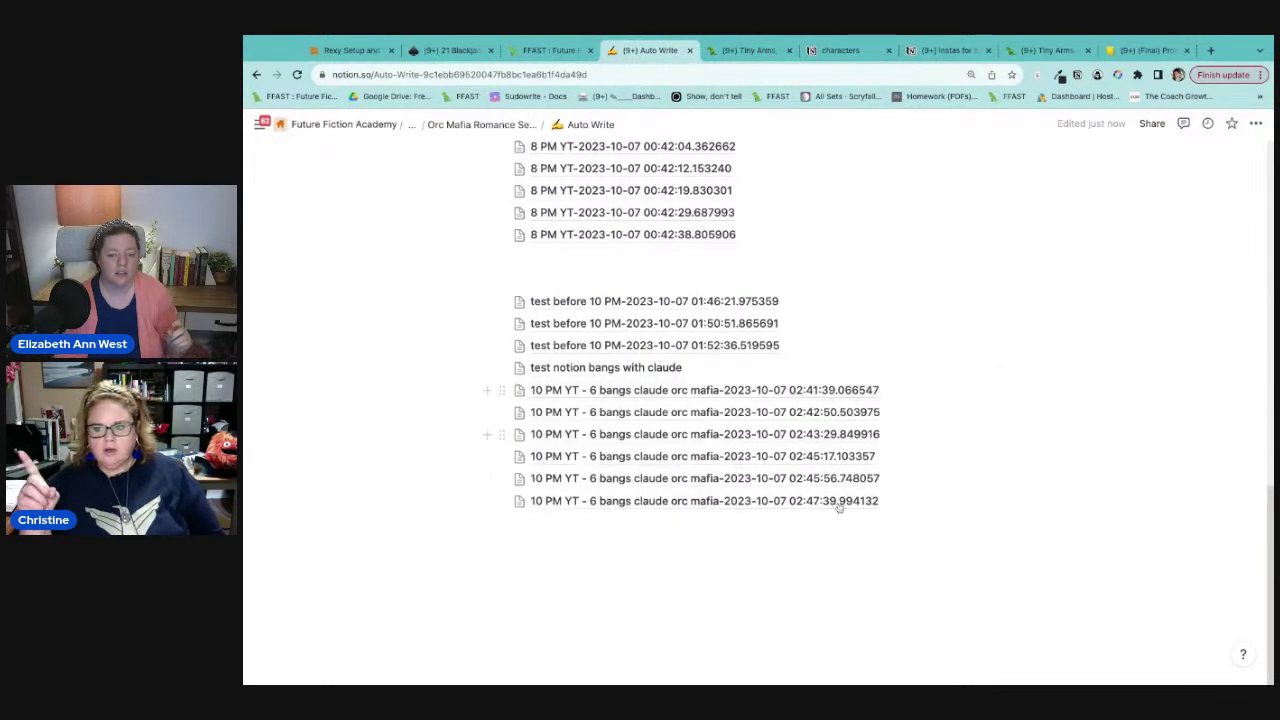
pyautogui.moveTo(839, 504)
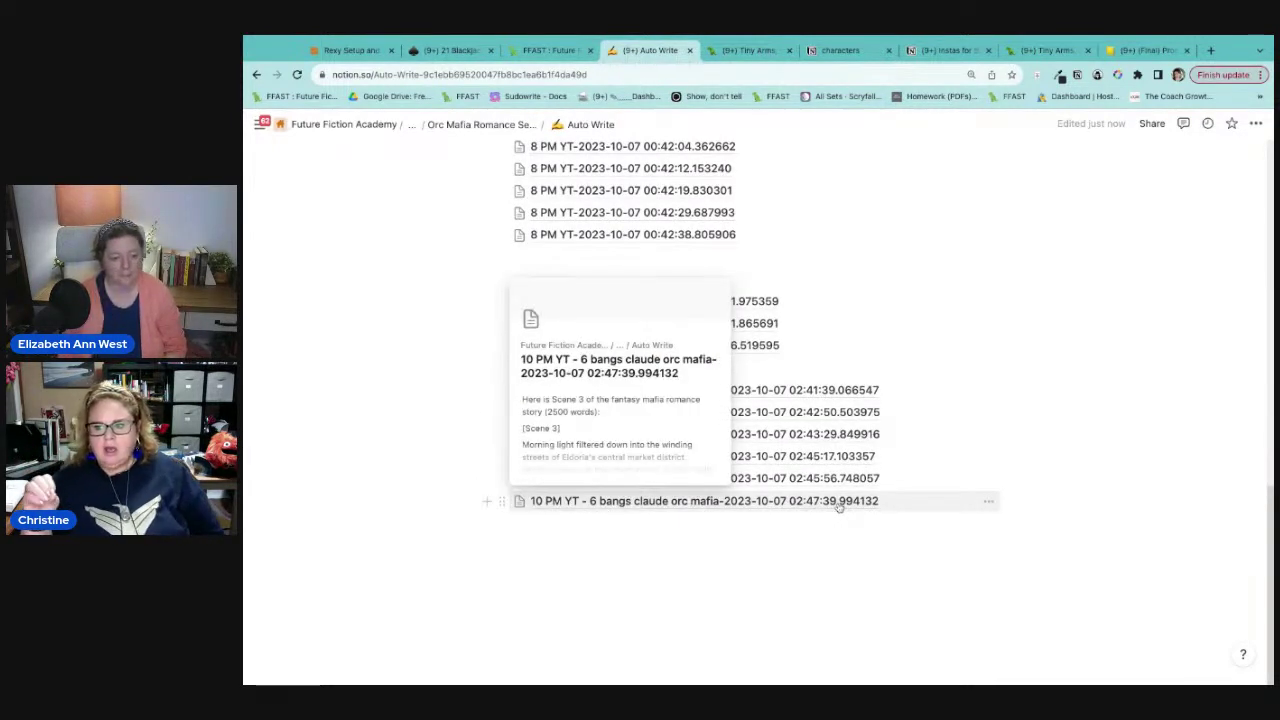
pyautogui.click(830, 575)
pyautogui.moveTo(243, 565)
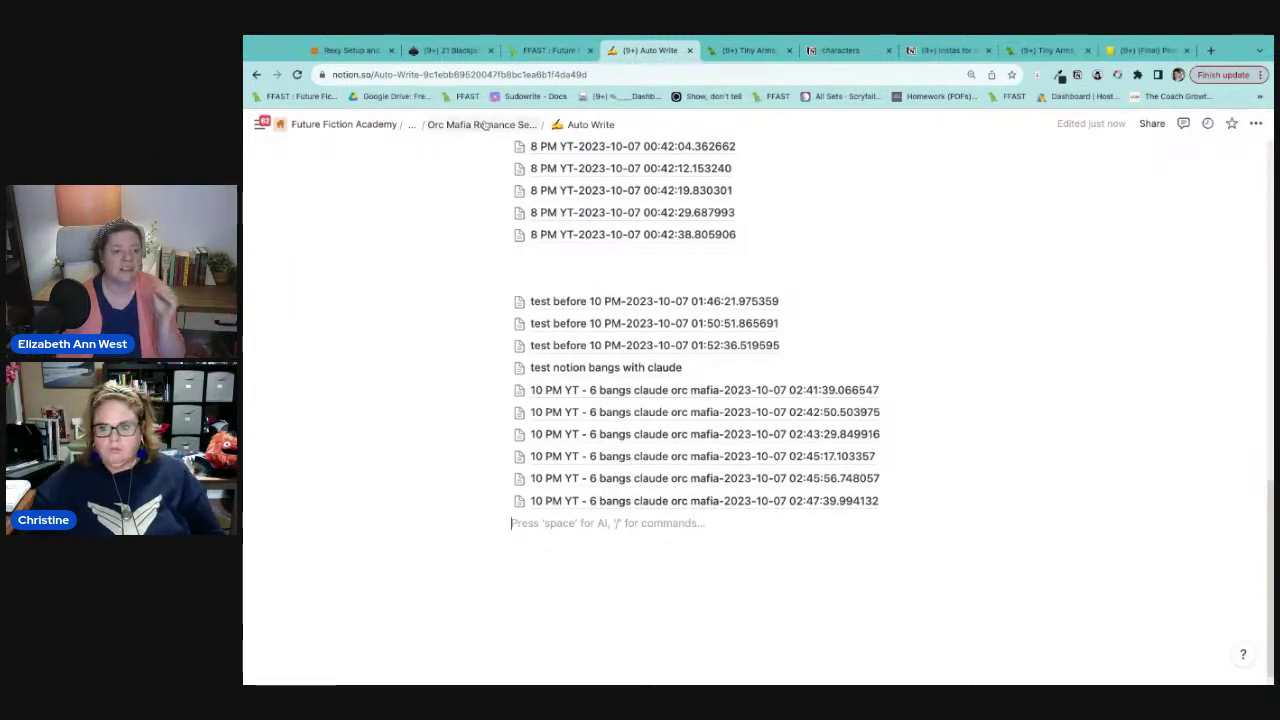
# Step: Switch to the 21 Blackjack pages and read the B04 - Insta 2A Information and B05 - Insta 2B write scene 1 prompts
pyautogui.click(466, 52)
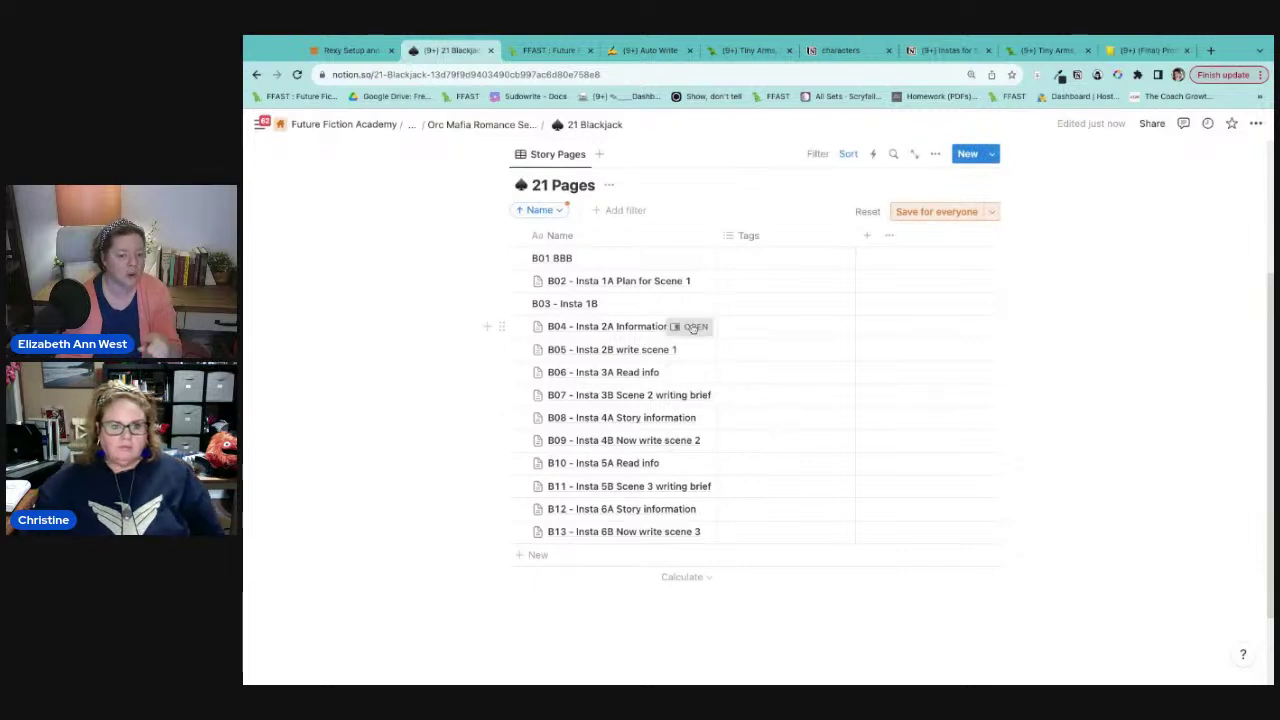
pyautogui.click(690, 328)
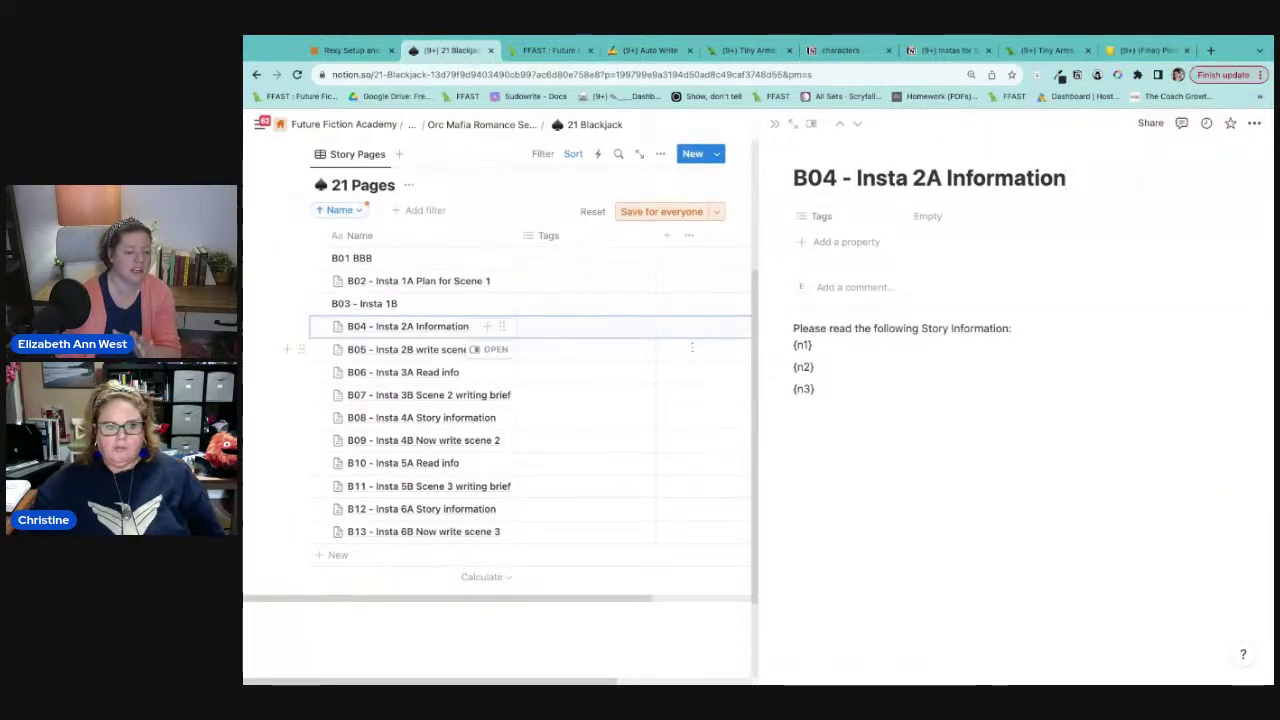
pyautogui.click(496, 350)
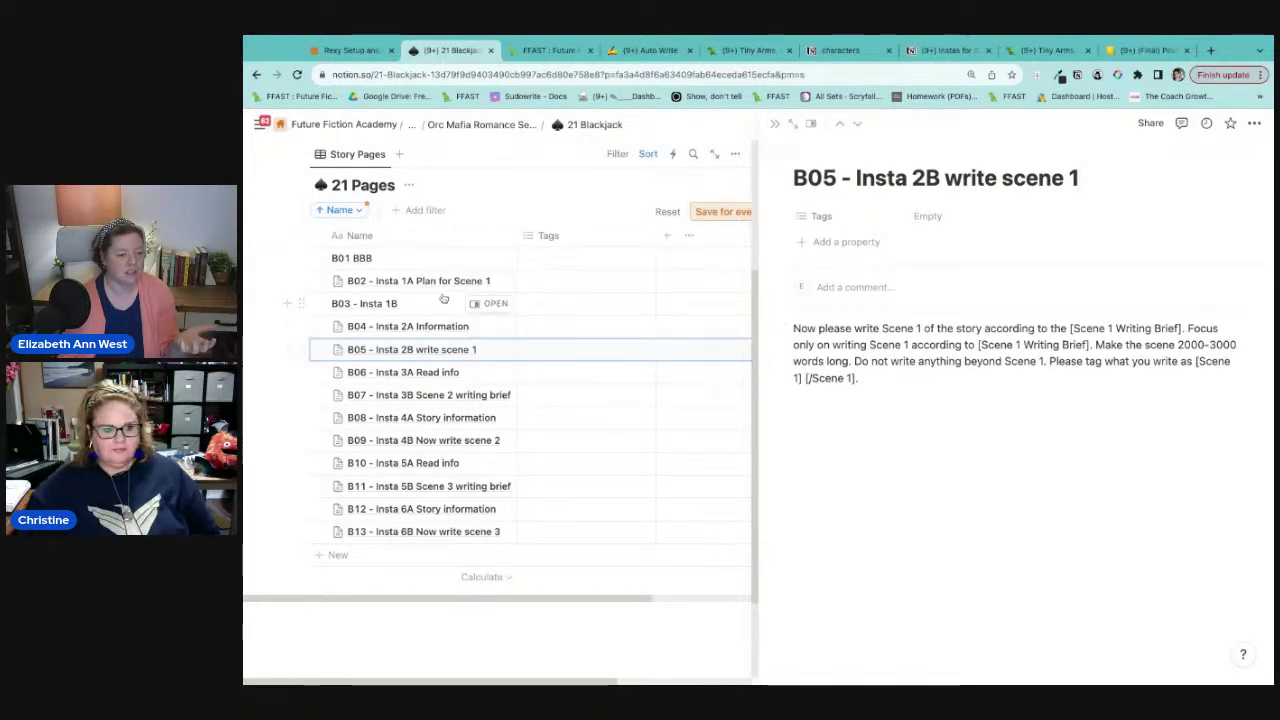
# Step: In the B02 - Insta 1A Plan for Scene 1 prompt, insert "Have the scene start in media res and end on a cliffhanger." after "characters provided."
pyautogui.click(441, 285)
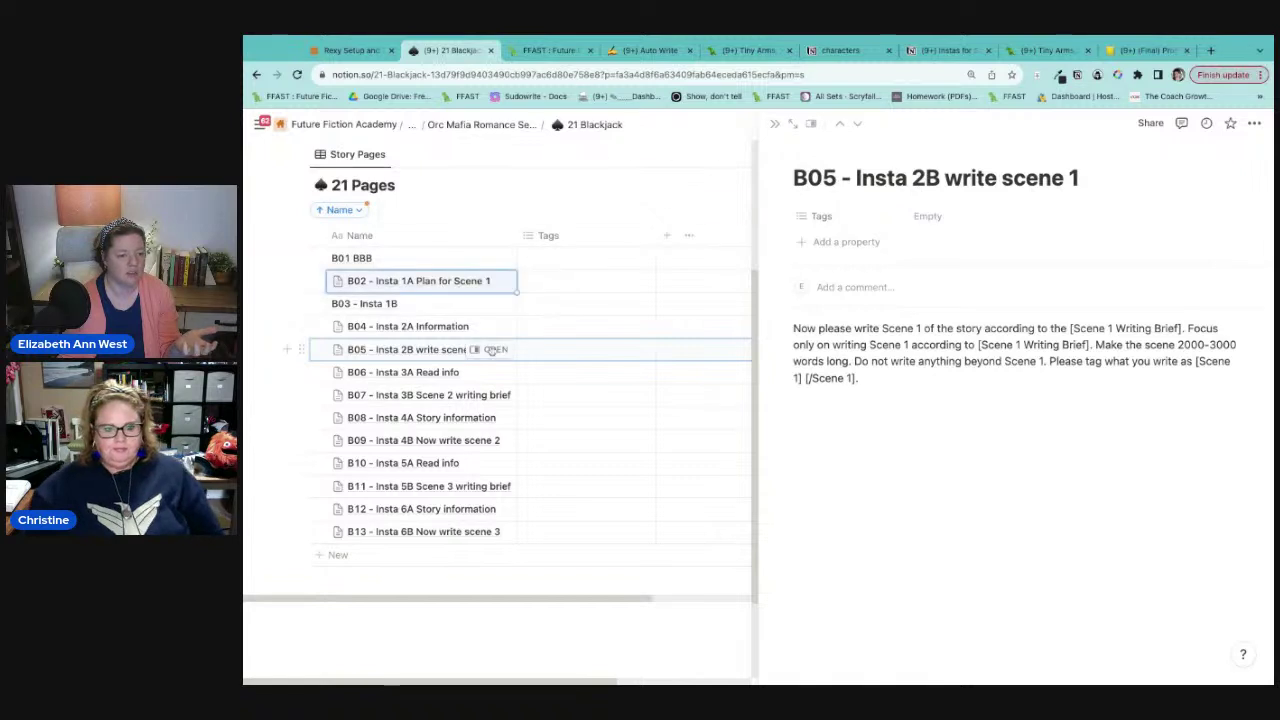
pyautogui.click(490, 281)
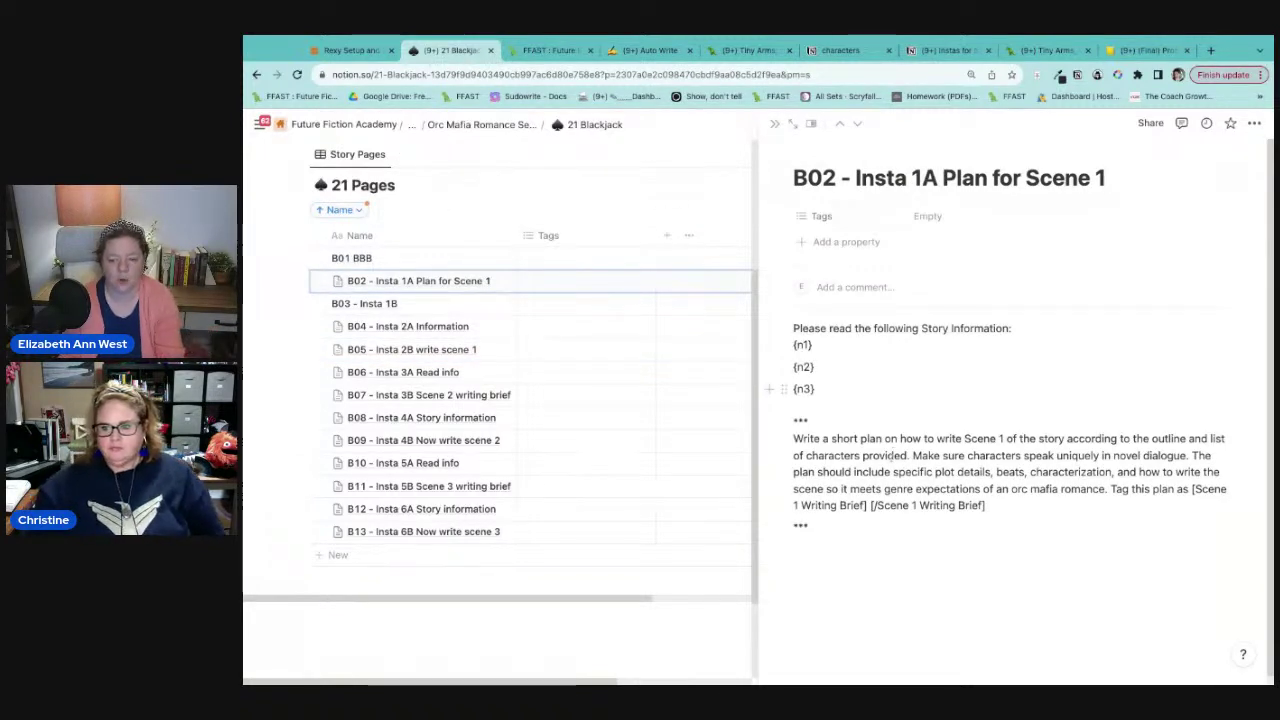
pyautogui.write('Have the scene')
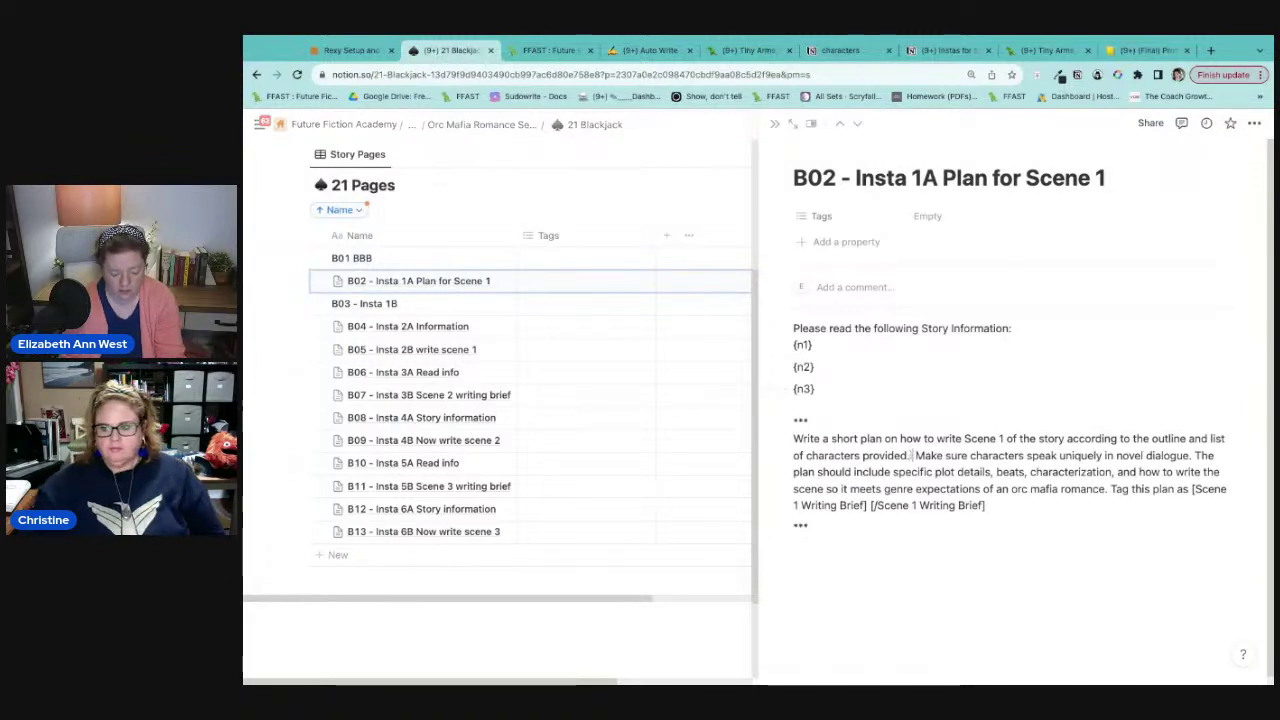
pyautogui.write(' start ')
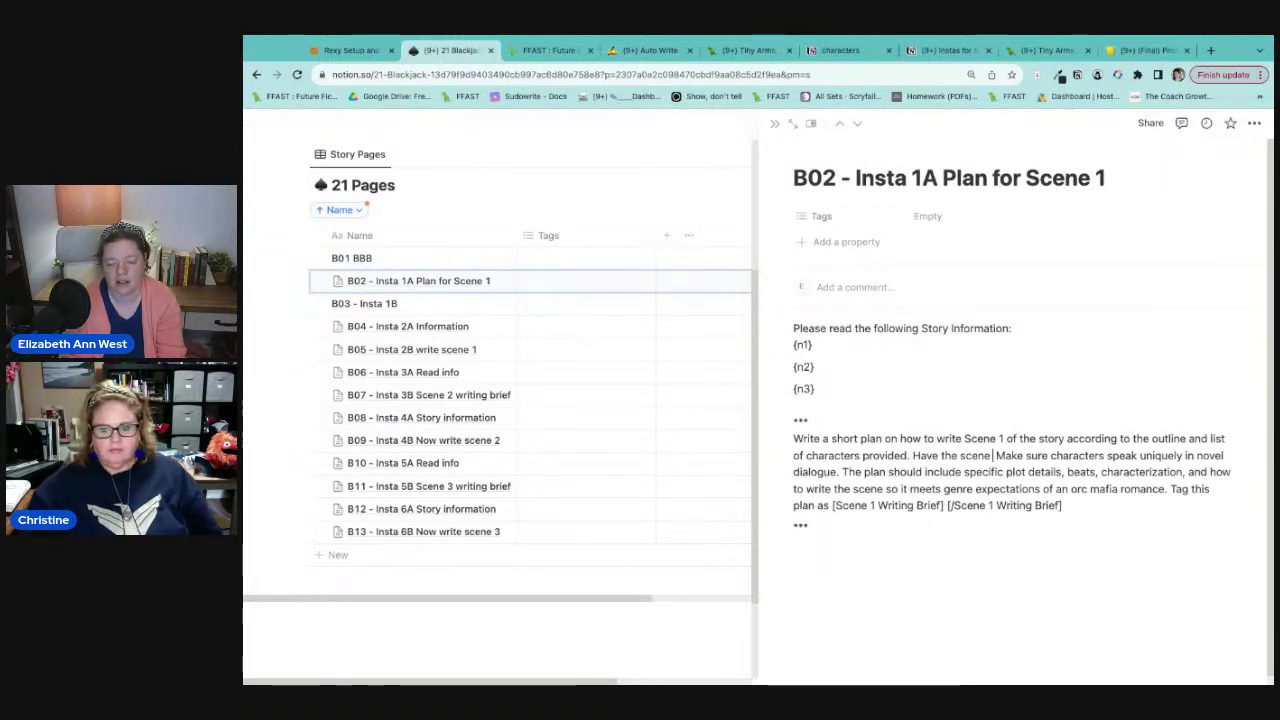
pyautogui.write('in media res')
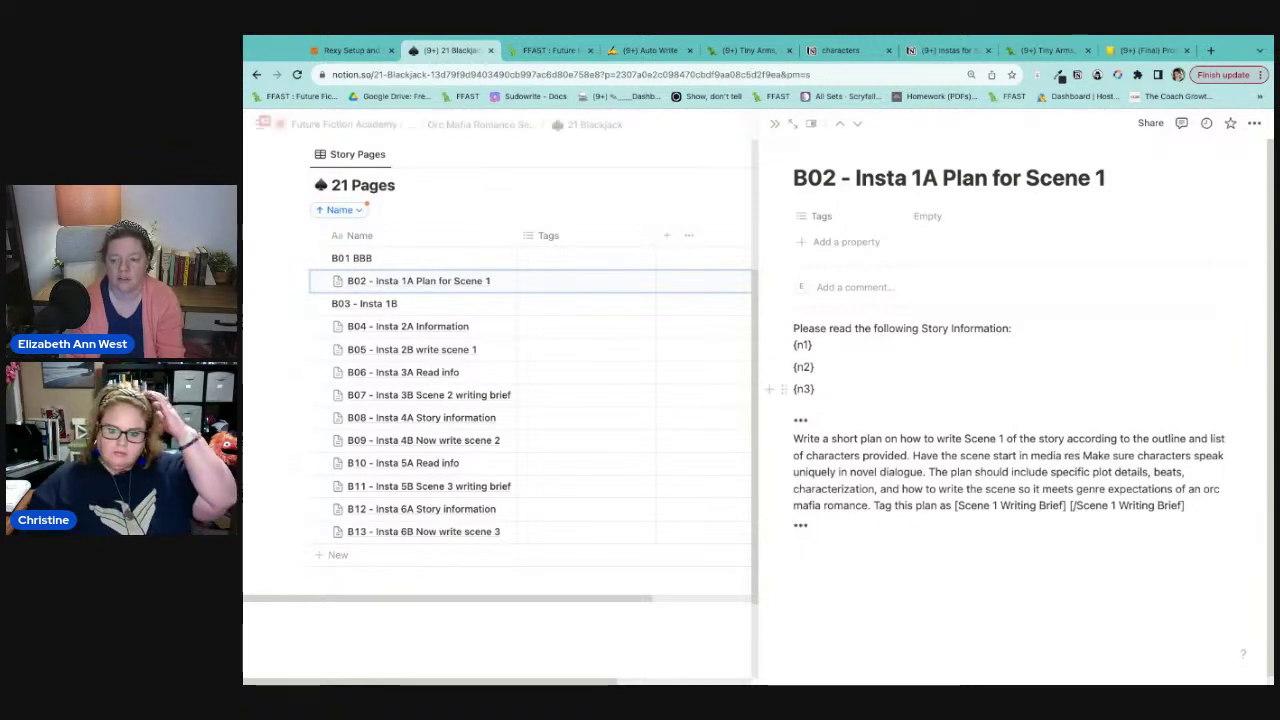
pyautogui.write(' and end on a cliff')
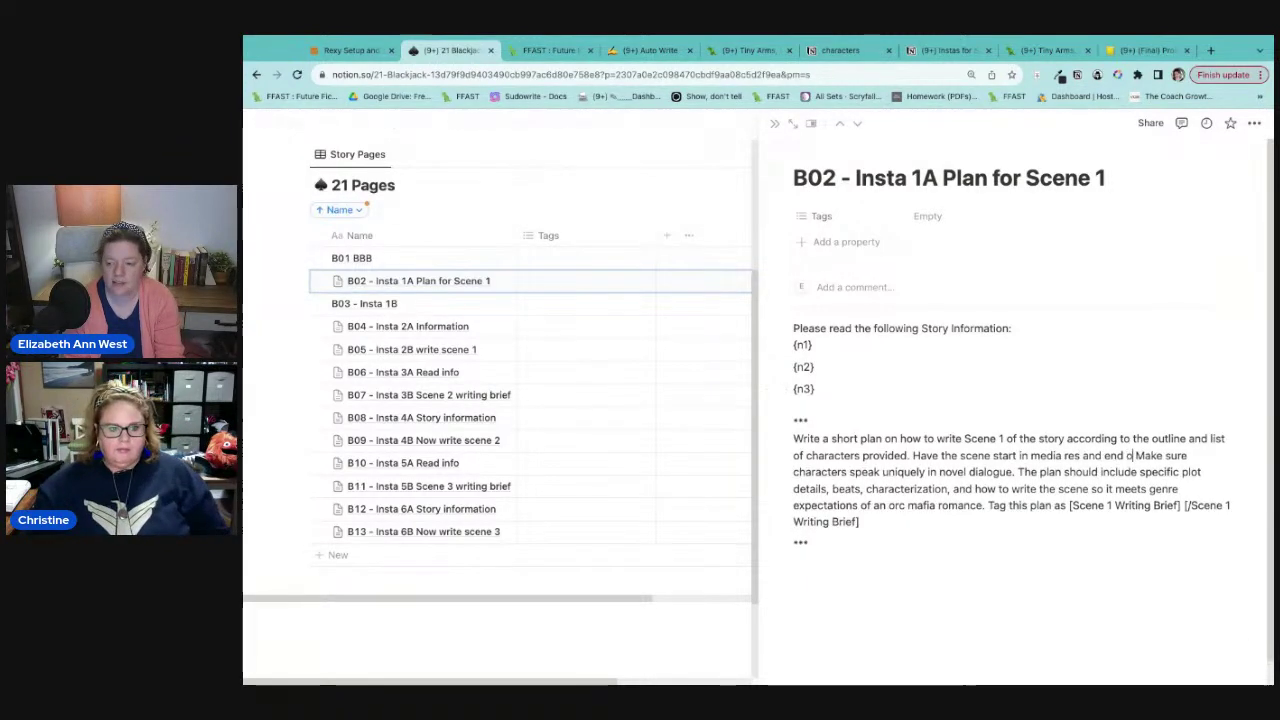
pyautogui.write('hanger. No f')
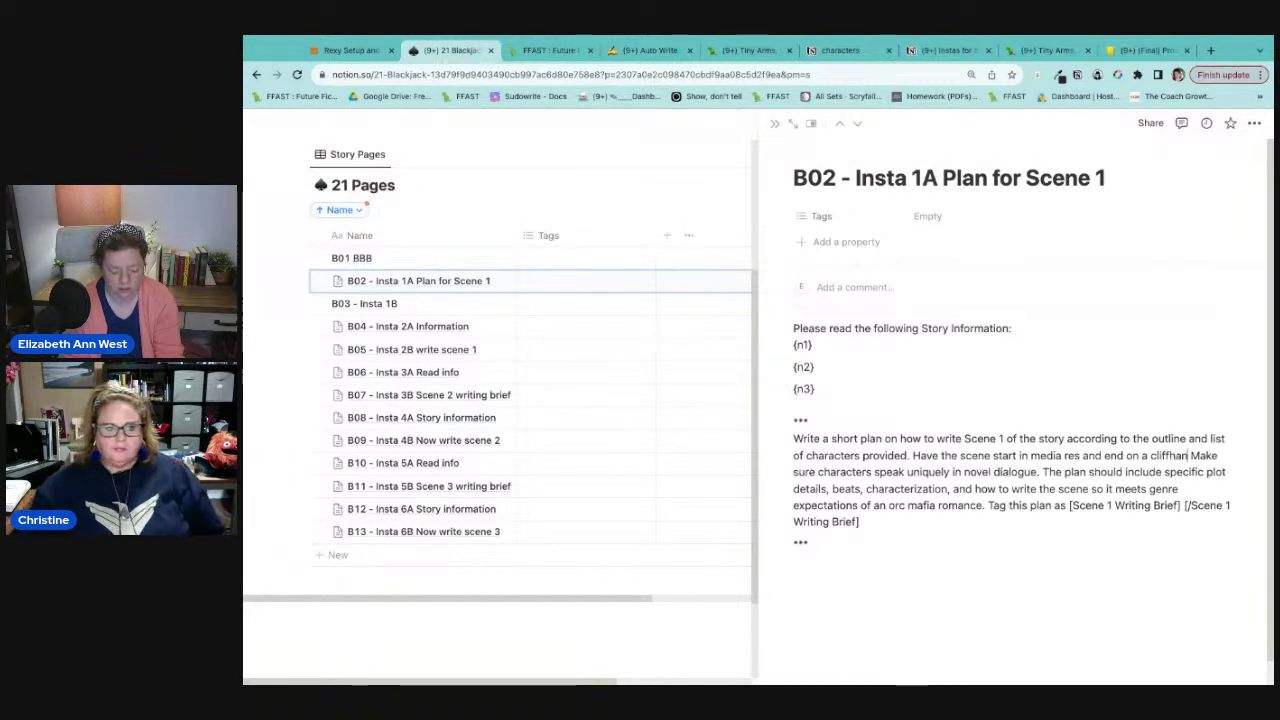
pyautogui.write('o')
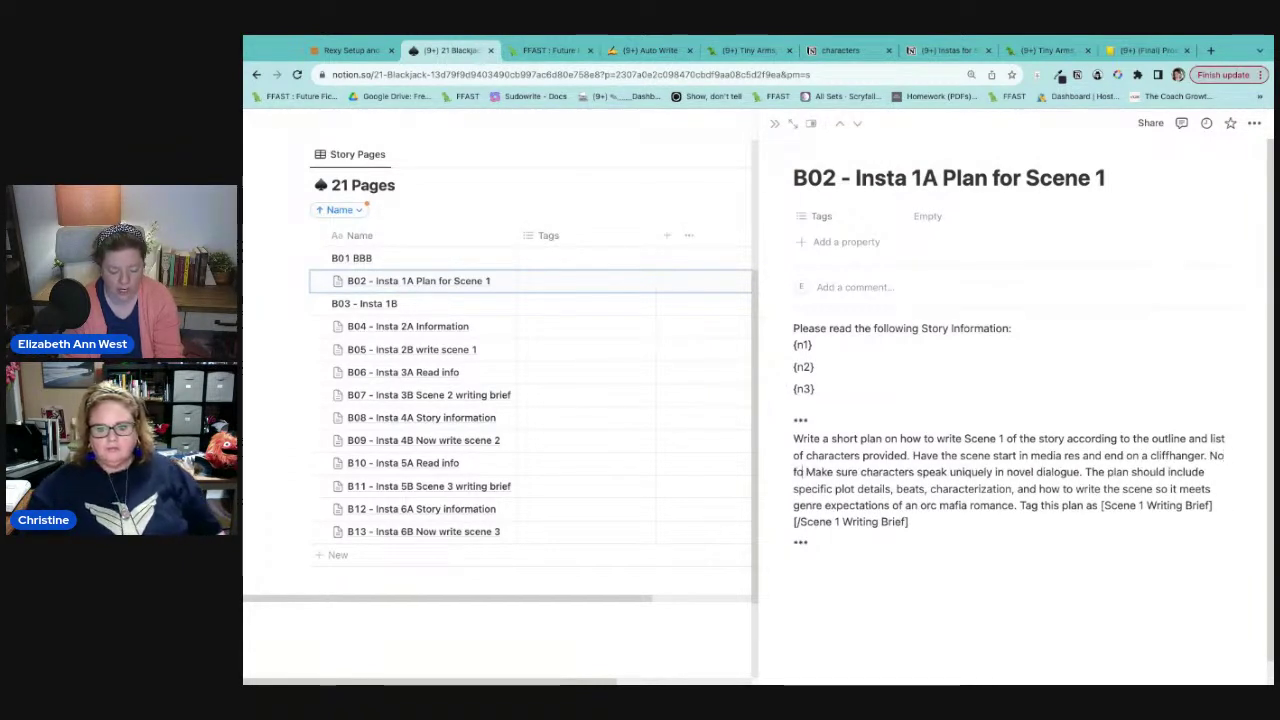
pyautogui.press('BackSpace')
pyautogui.press('BackSpace')
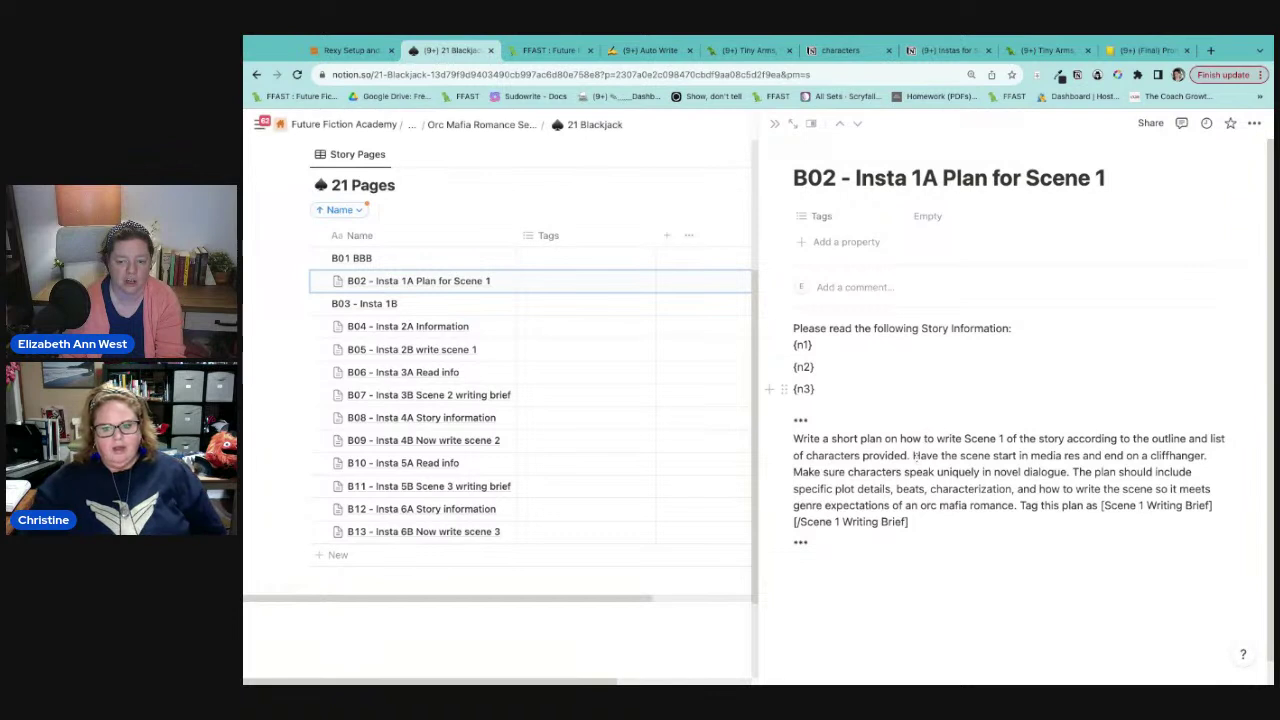
# Step: Copy "Have the scene start in media res and end on a cliffhanger." from B02 and insert it after "[Scene 1]." in the B07 prompt
pyautogui.moveTo(913, 455); pyautogui.dragTo(1208, 456)
pyautogui.hotkey('ctrl', 'c')
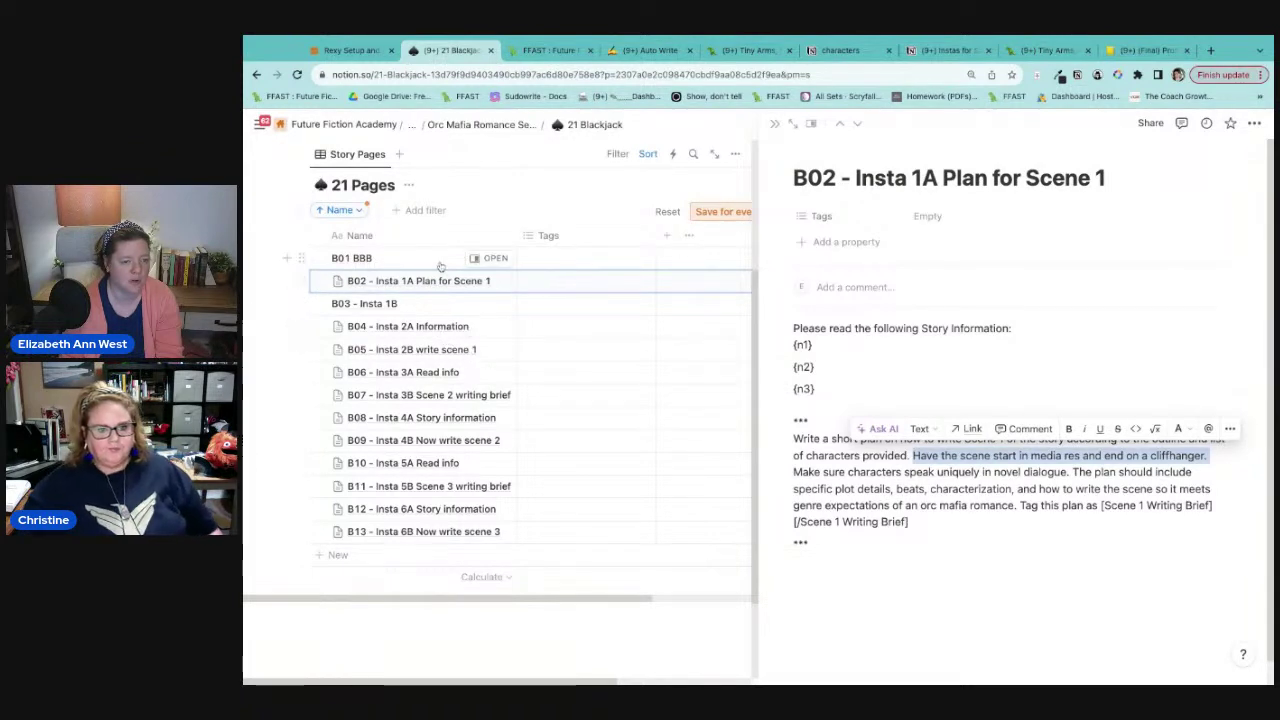
pyautogui.moveTo(443, 371); pyautogui.dragTo(486, 372)
pyautogui.click(486, 372)
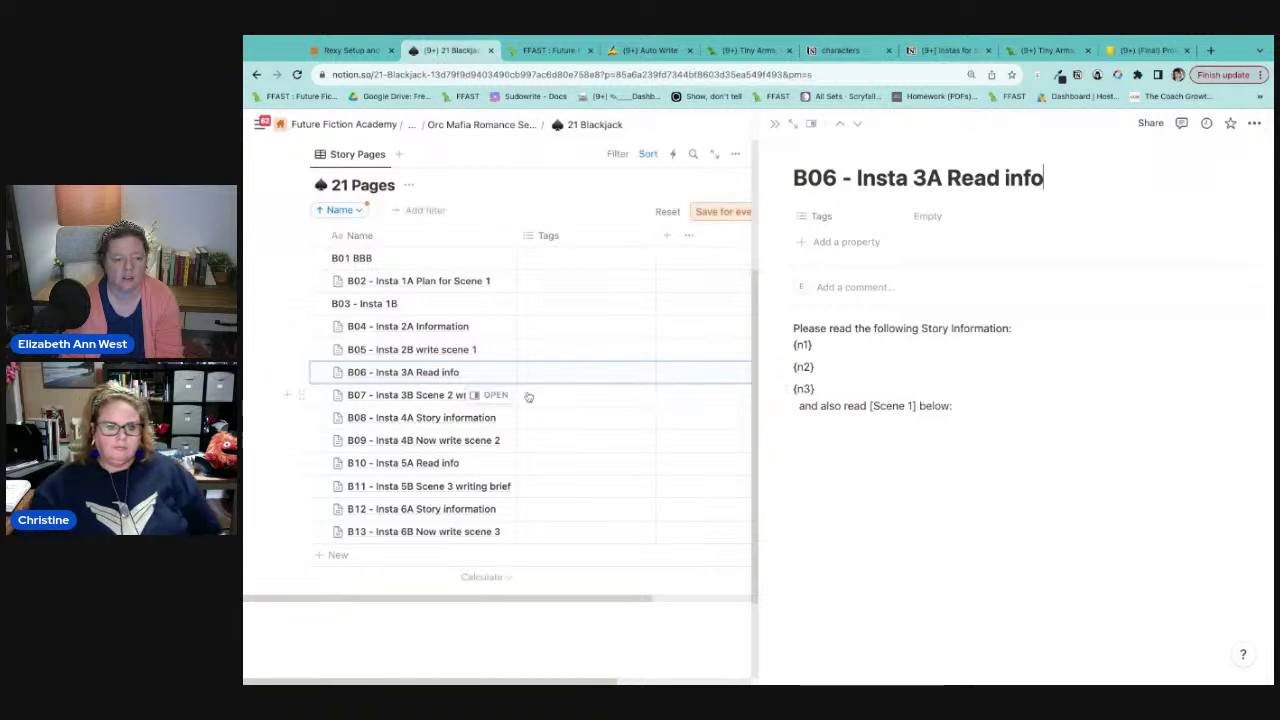
pyautogui.click(491, 395)
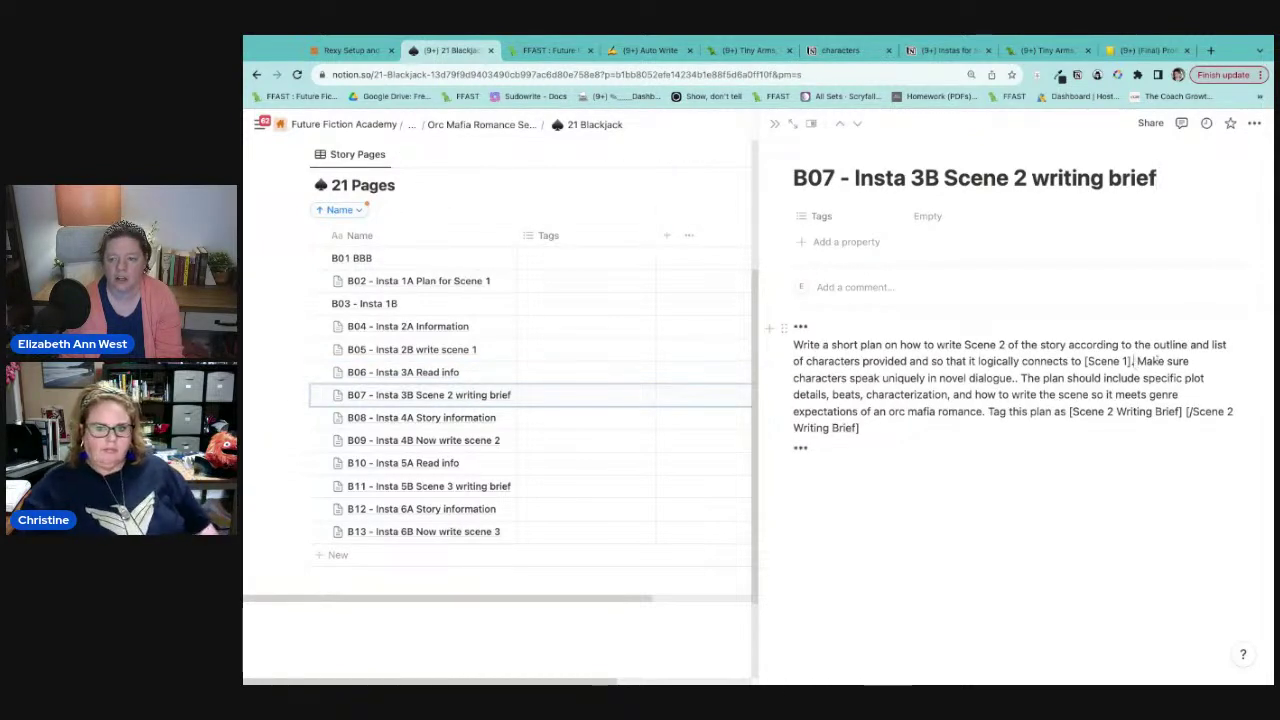
pyautogui.hotkey('ctrl', 'v')
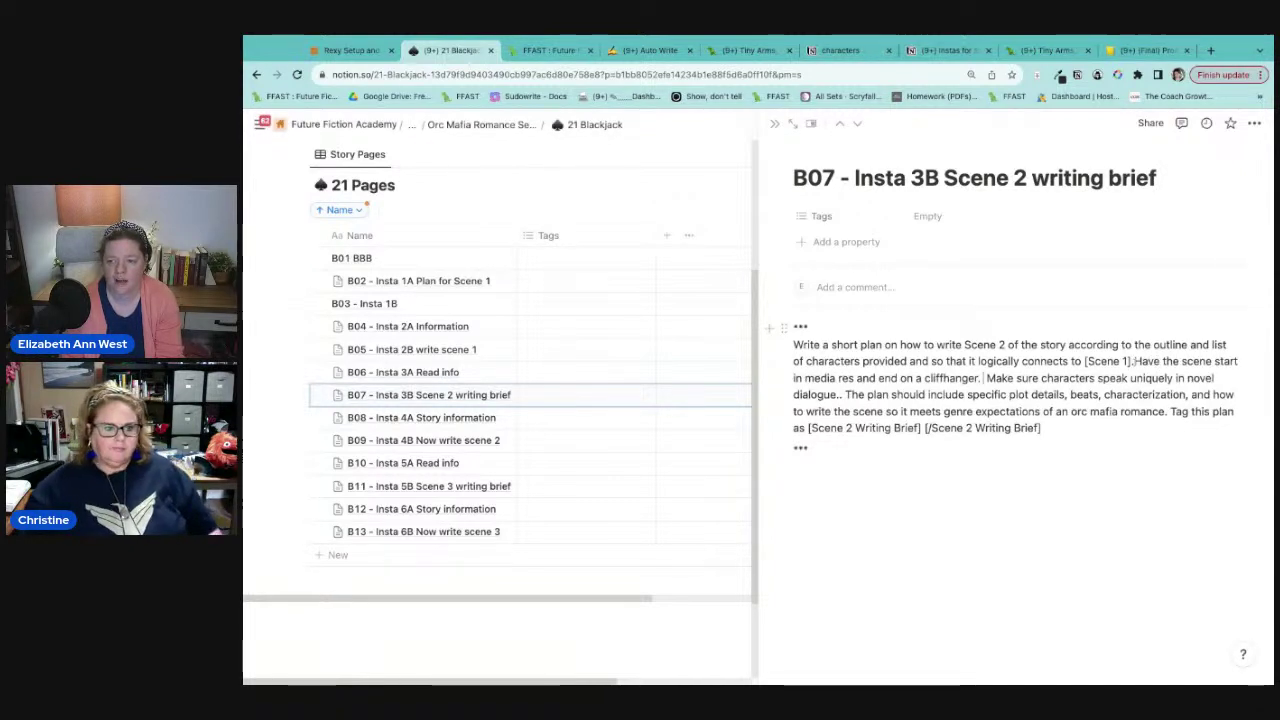
pyautogui.click(1133, 361)
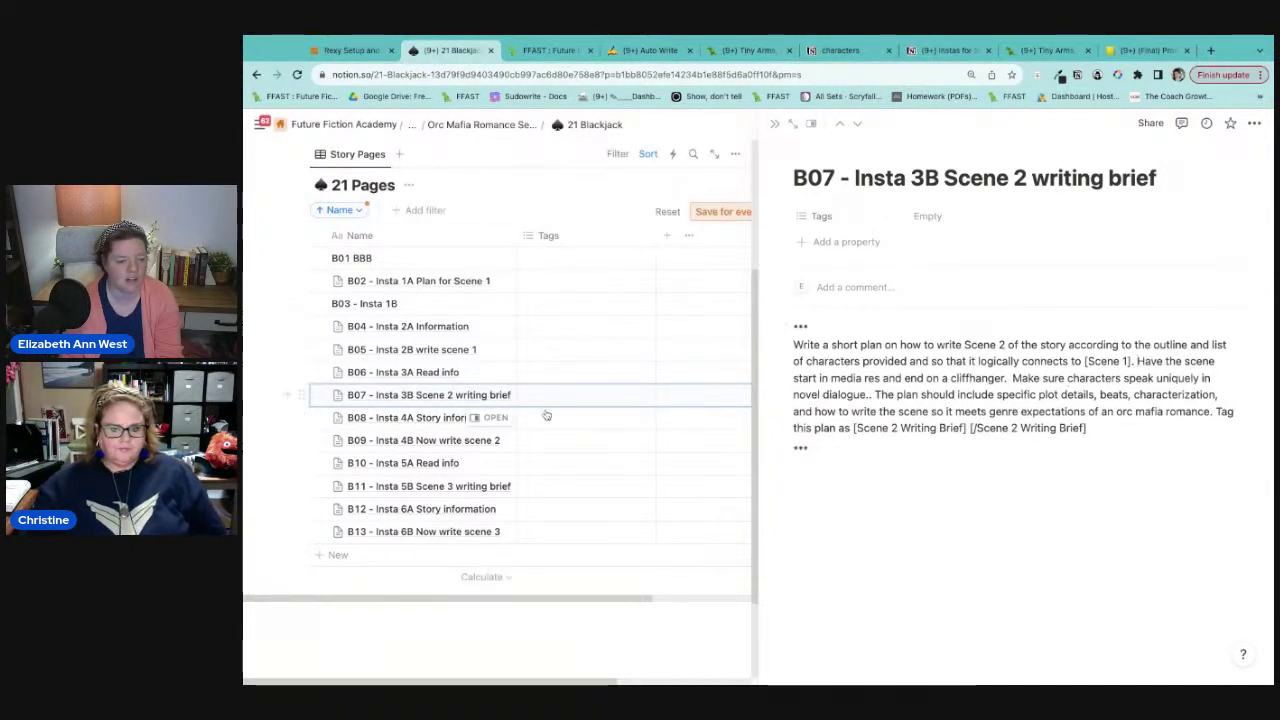
# Step: Insert the same in media res and cliffhanger sentence after "[Scene 2]." in the B11 - Insta 5B Scene 3 writing brief prompt
pyautogui.click(495, 486)
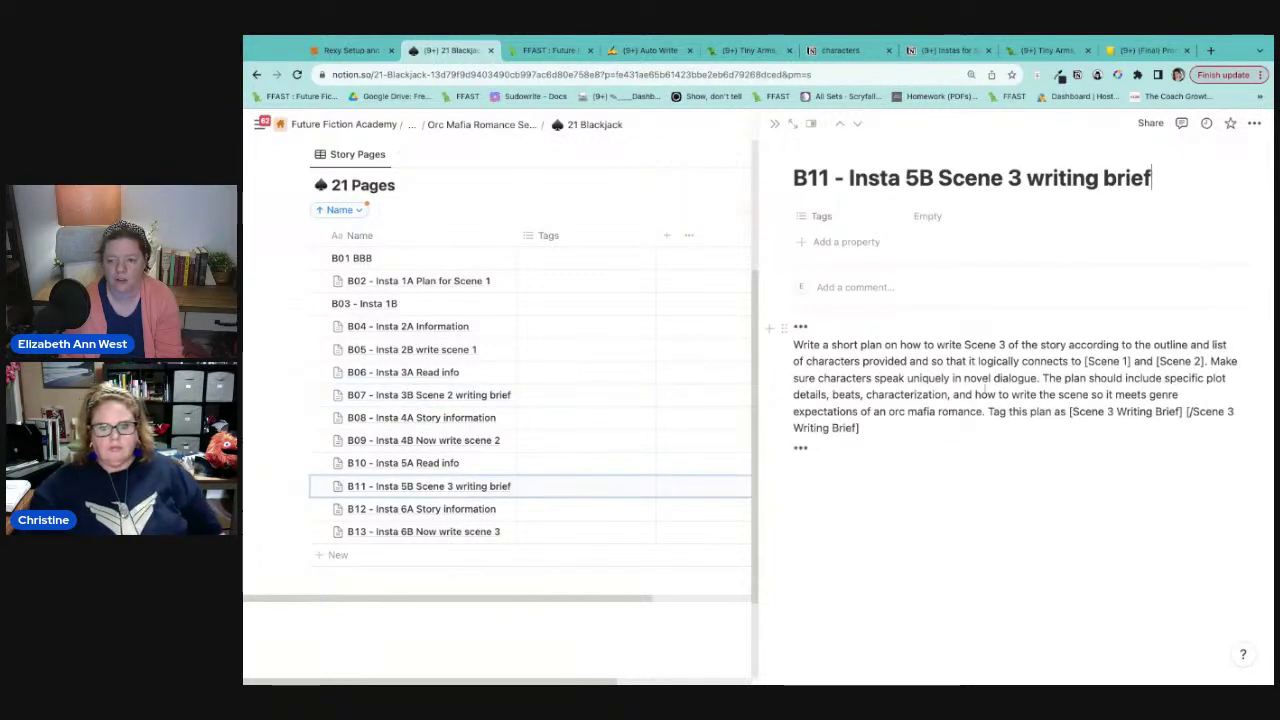
pyautogui.click(1207, 361)
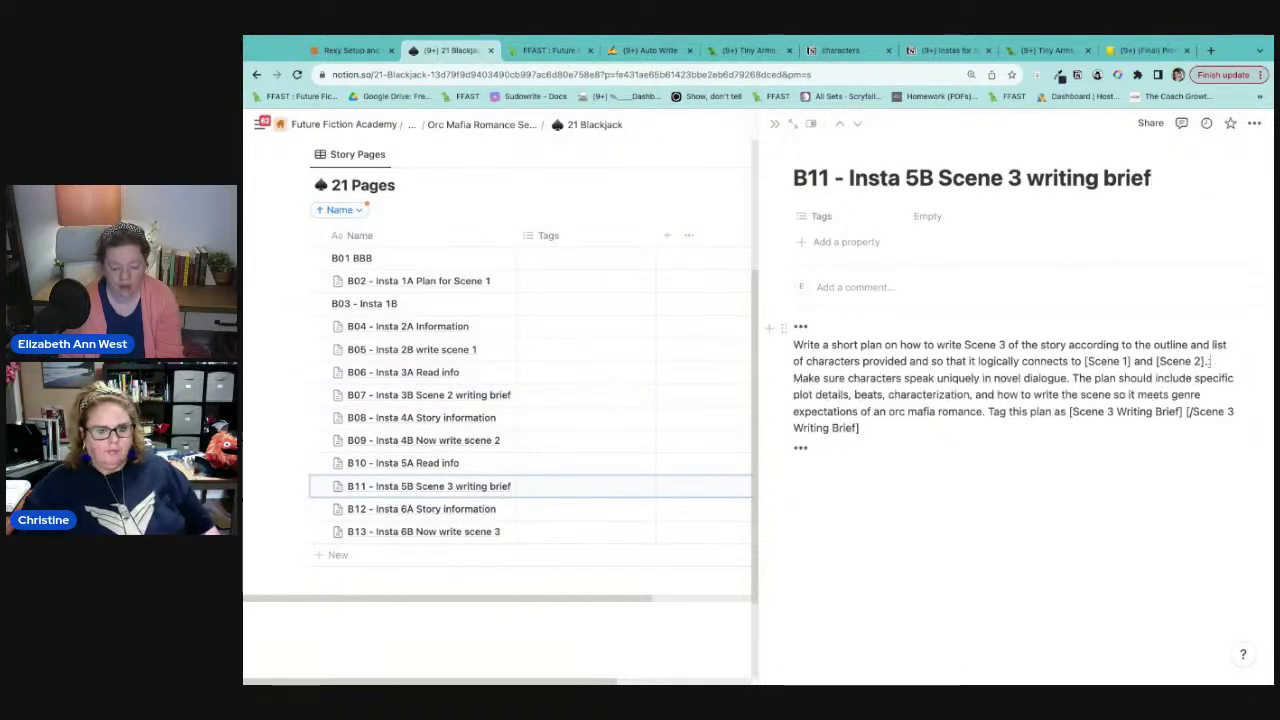
pyautogui.hotkey('ctrl', 'v')
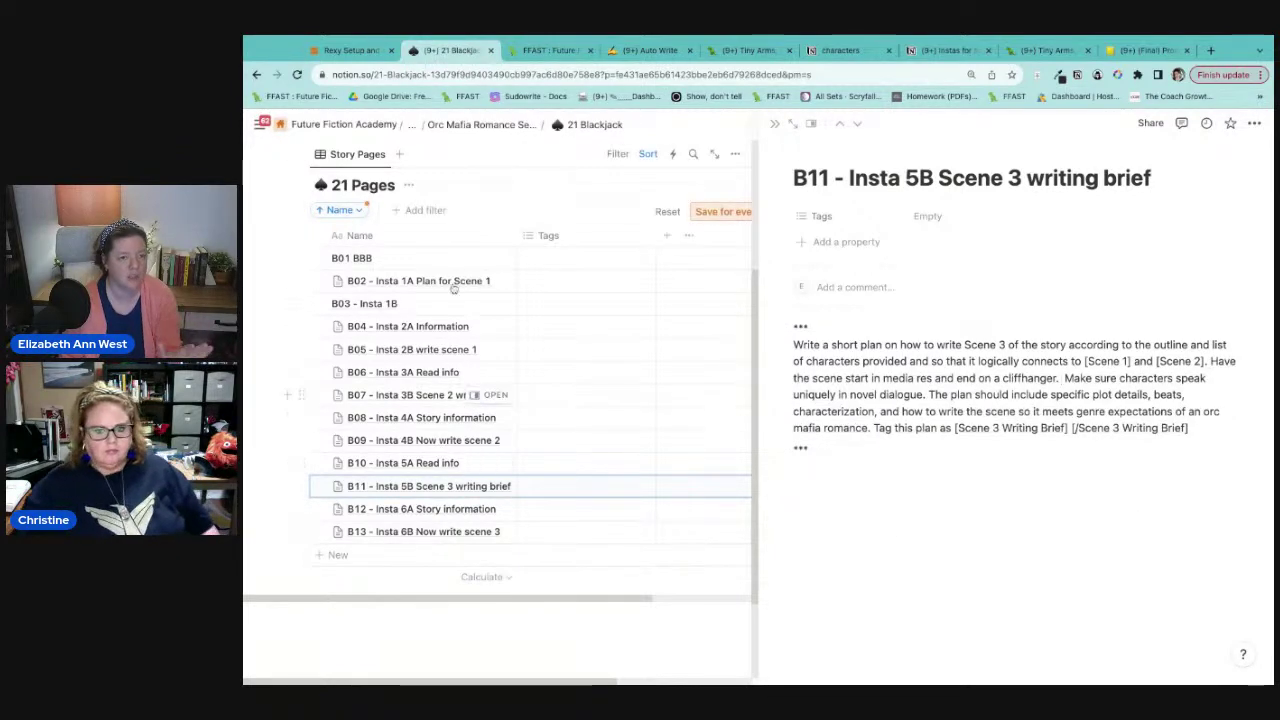
# Step: Switch to the FFAST Word Banger and save the current bang to Notion with the title "version 1 6 bangs claude 2.0"
pyautogui.click(523, 57)
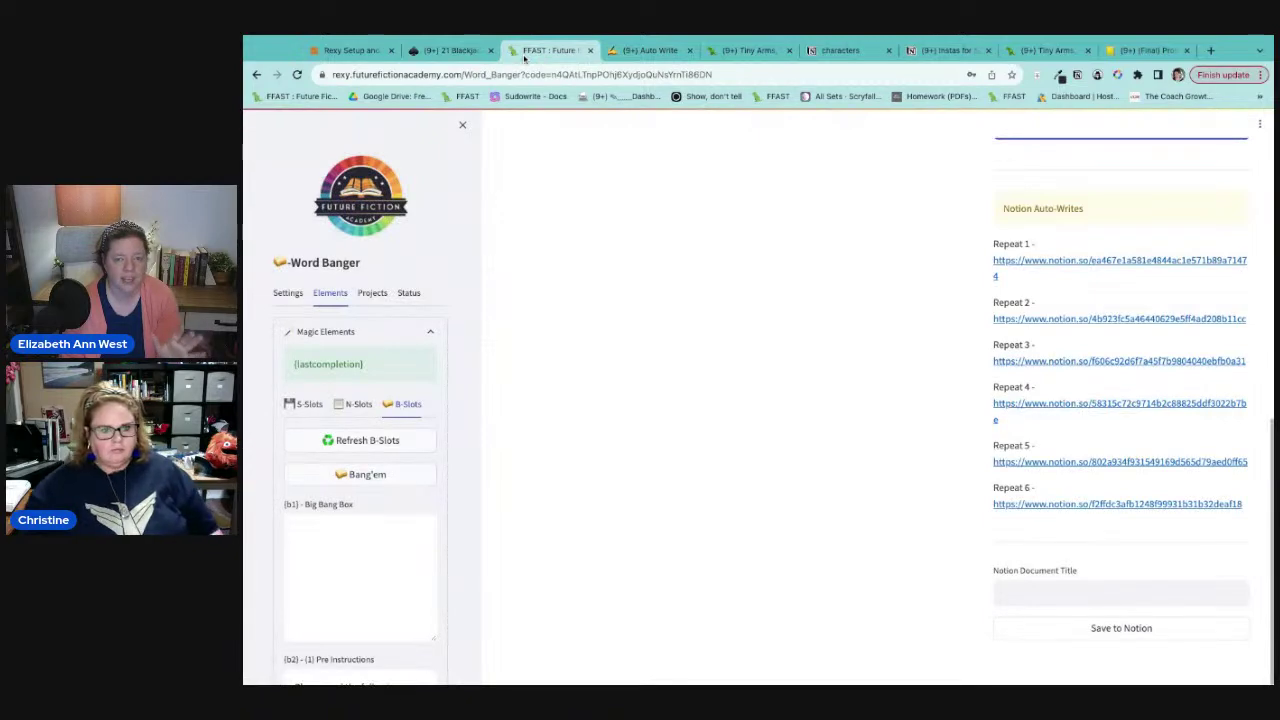
pyautogui.scroll(4, 884, 632)
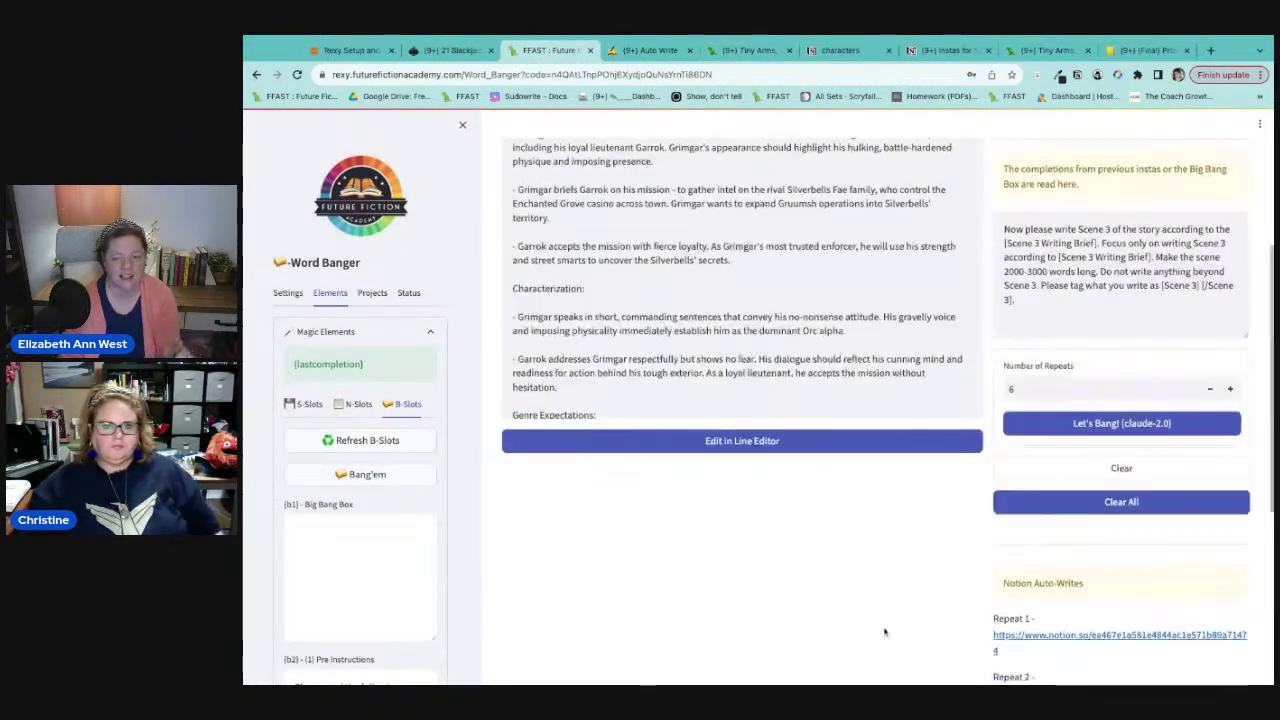
pyautogui.scroll(3, 884, 632)
pyautogui.scroll(-10, 1106, 529)
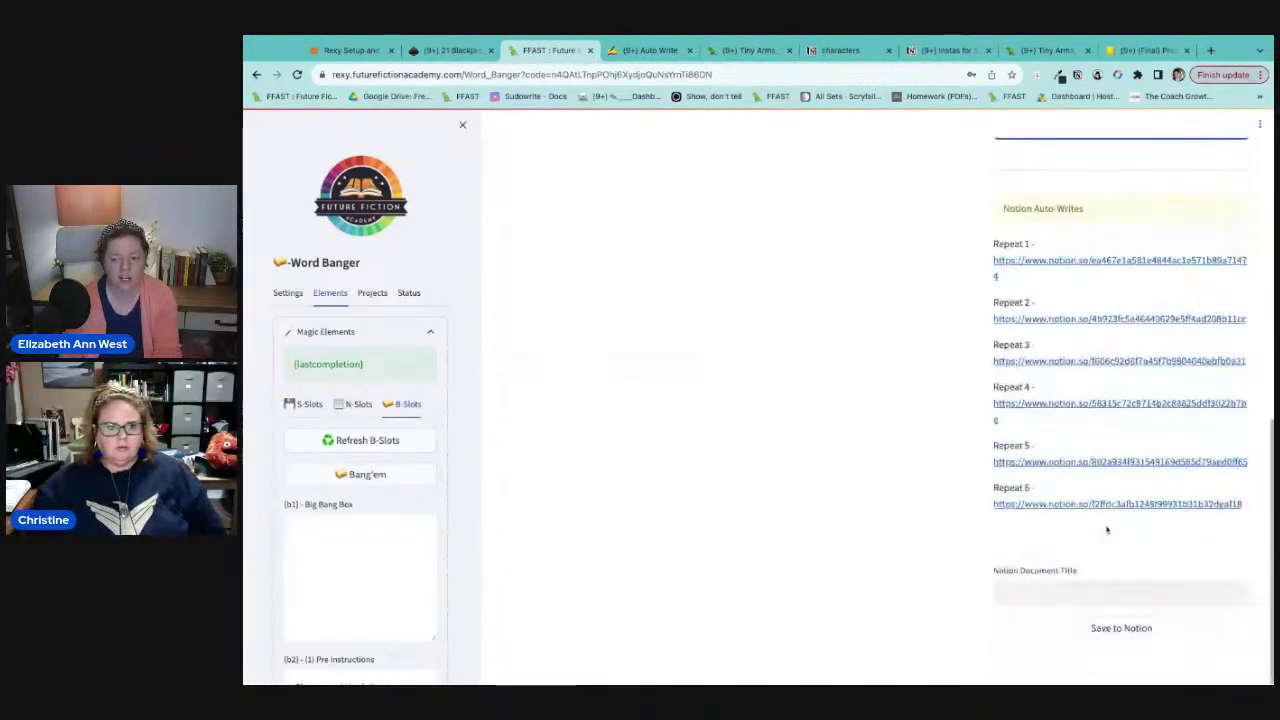
pyautogui.click(1097, 593)
pyautogui.write('V')
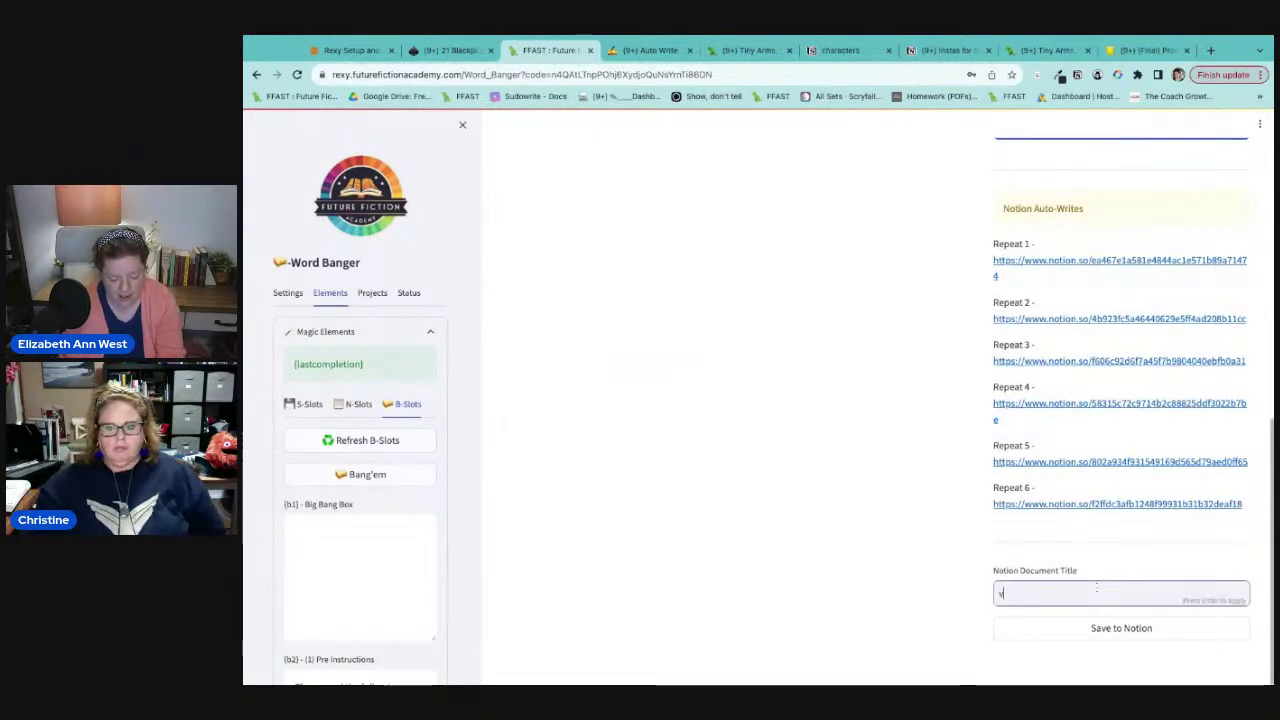
pyautogui.write('erion')
pyautogui.press('BackSpace')
pyautogui.press('BackSpace')
pyautogui.press('BackSpace')
pyautogui.write('s')
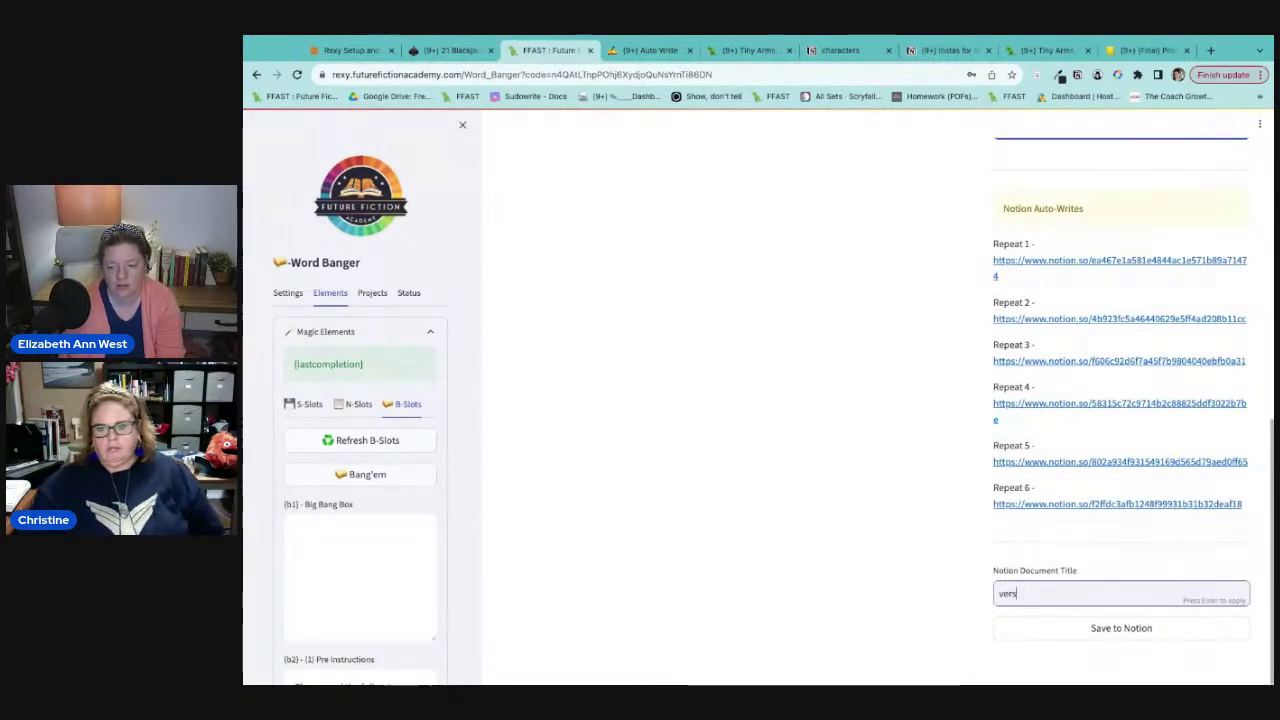
pyautogui.write('ion 1 6 ba')
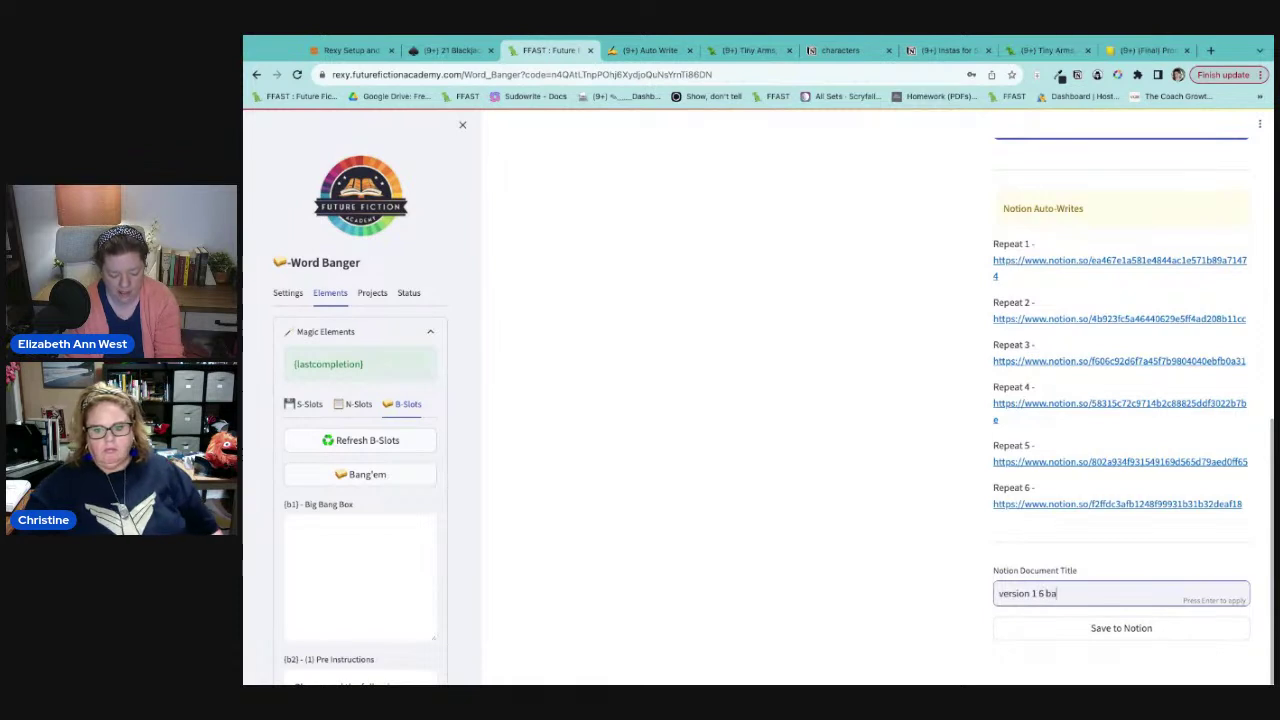
pyautogui.write('ngs claude 2.0')
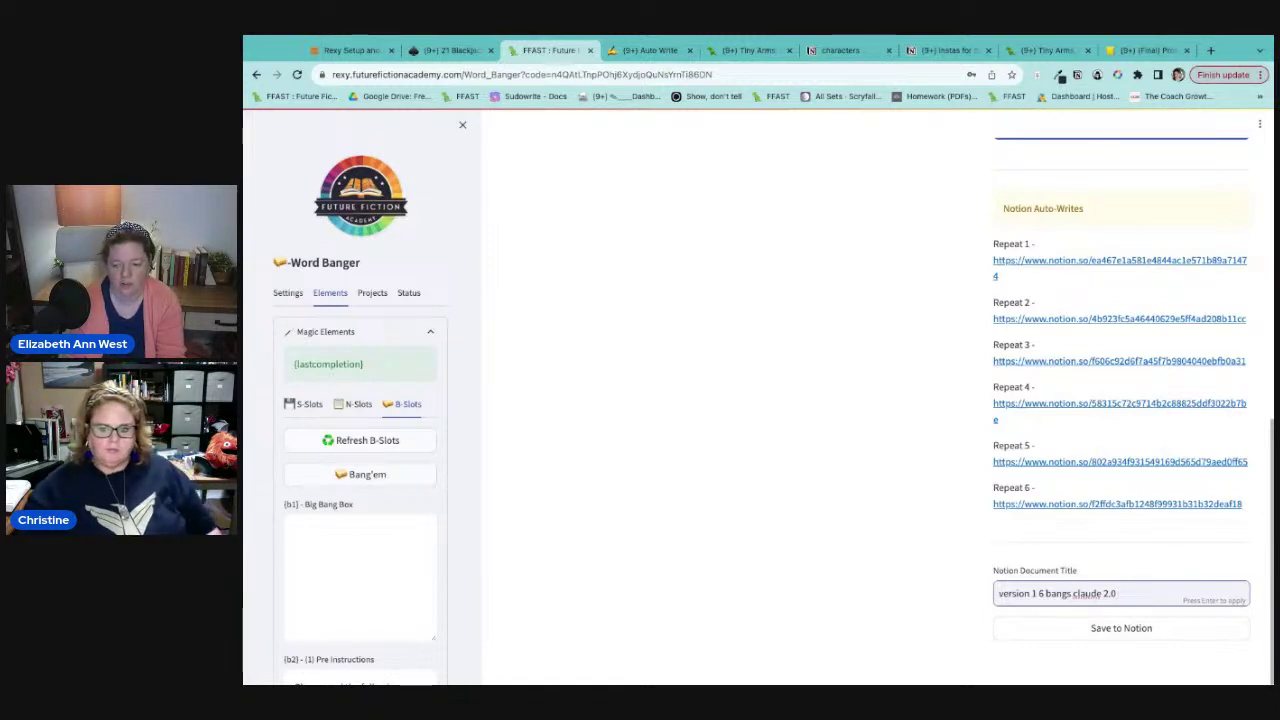
pyautogui.click(1116, 630)
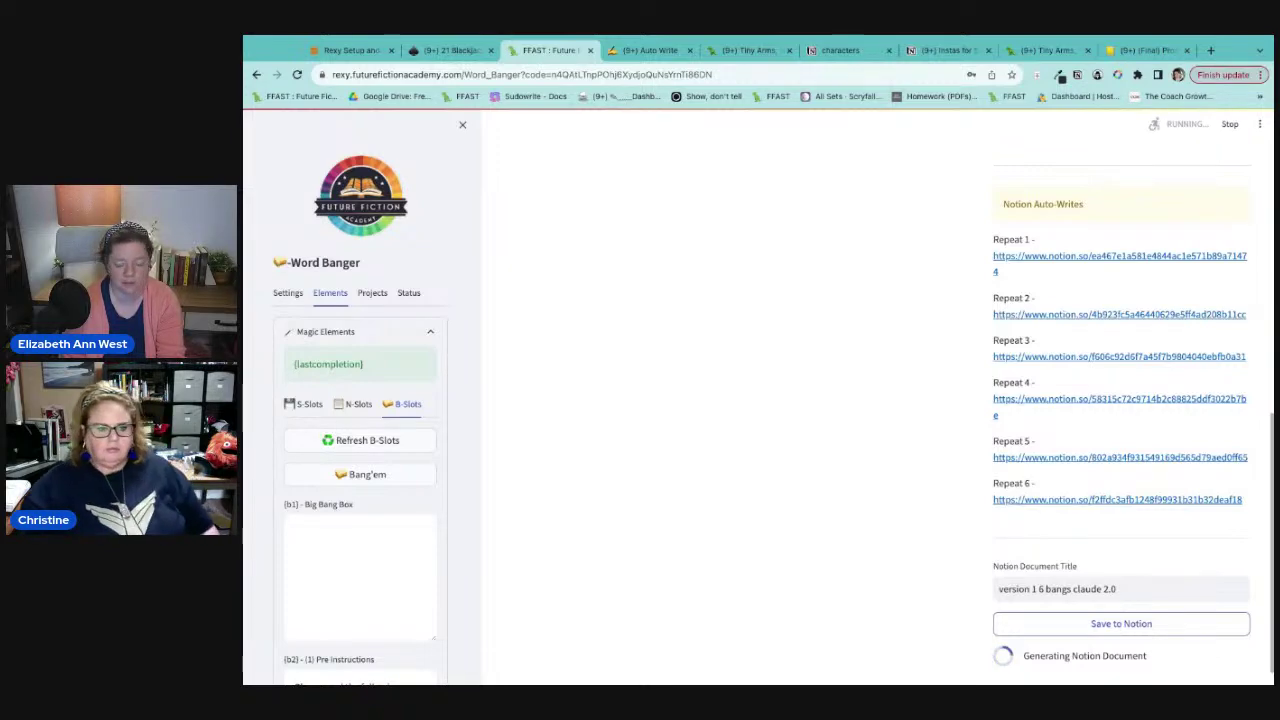
pyautogui.click(1118, 620)
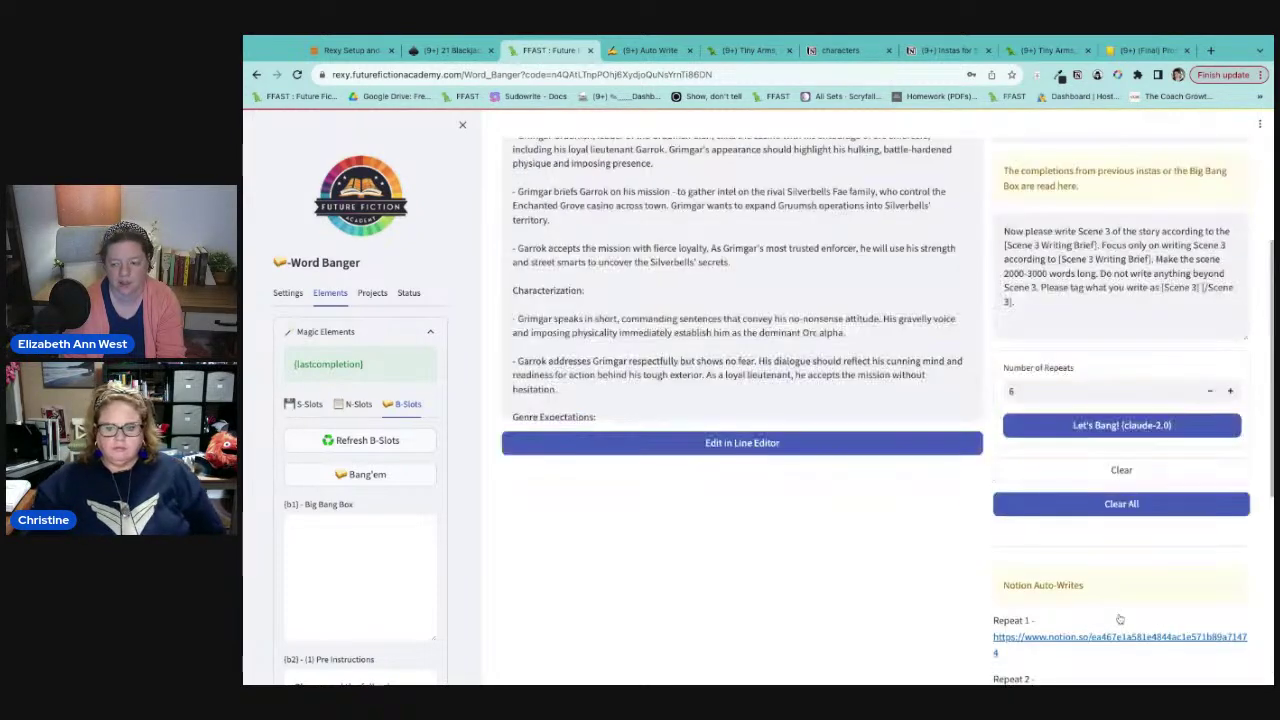
# Step: Clear the Big Bang Box and all the instruction fields in the Word Banger
pyautogui.click(1120, 504)
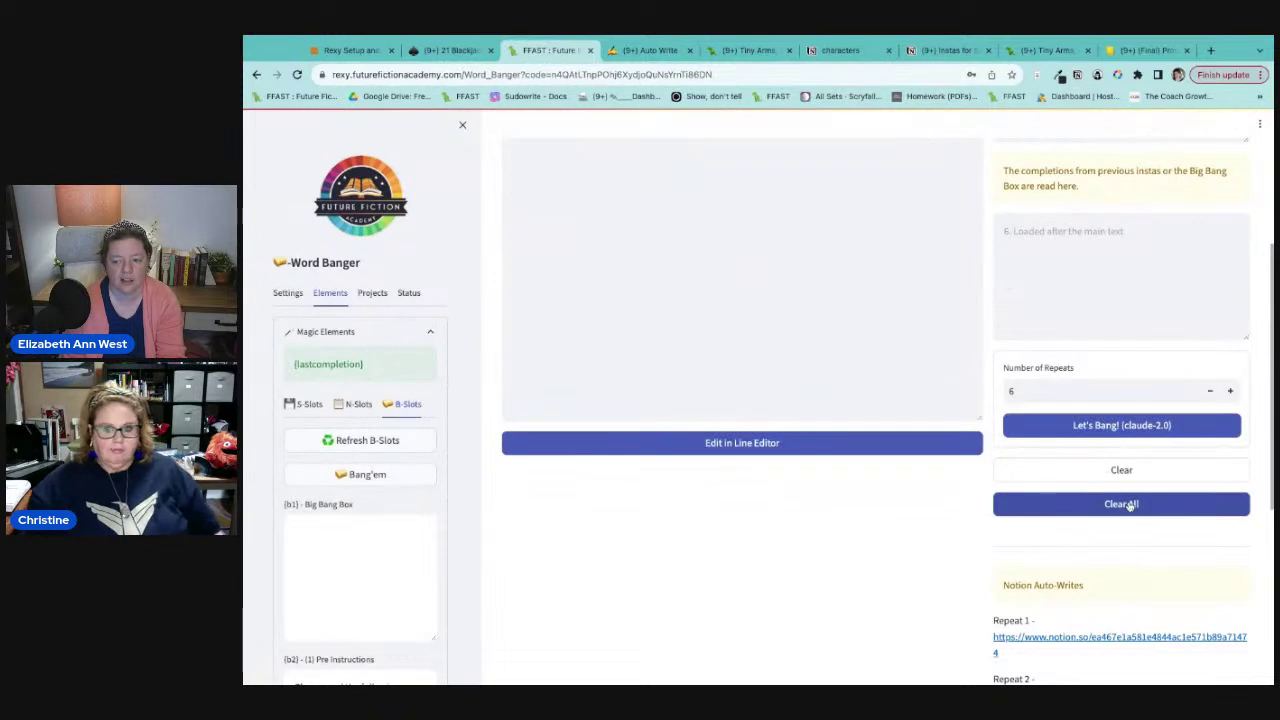
pyautogui.scroll(3, 1060, 312)
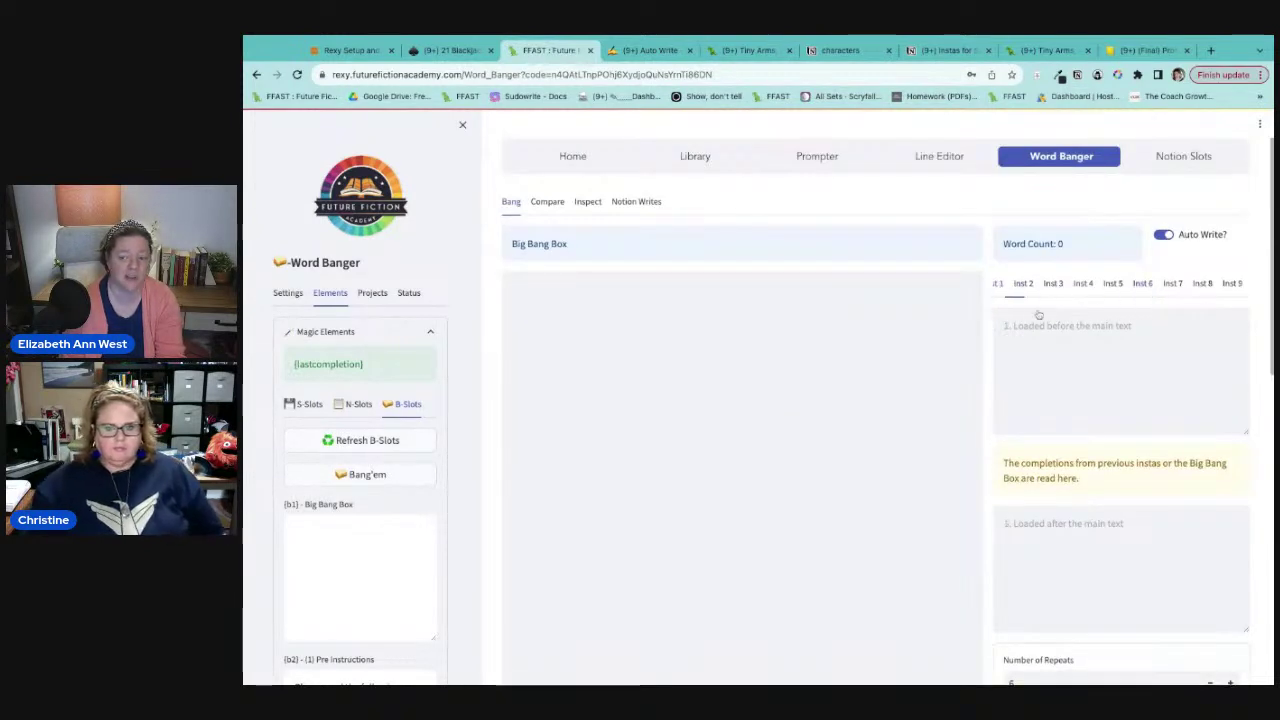
pyautogui.scroll(-2, 372, 488)
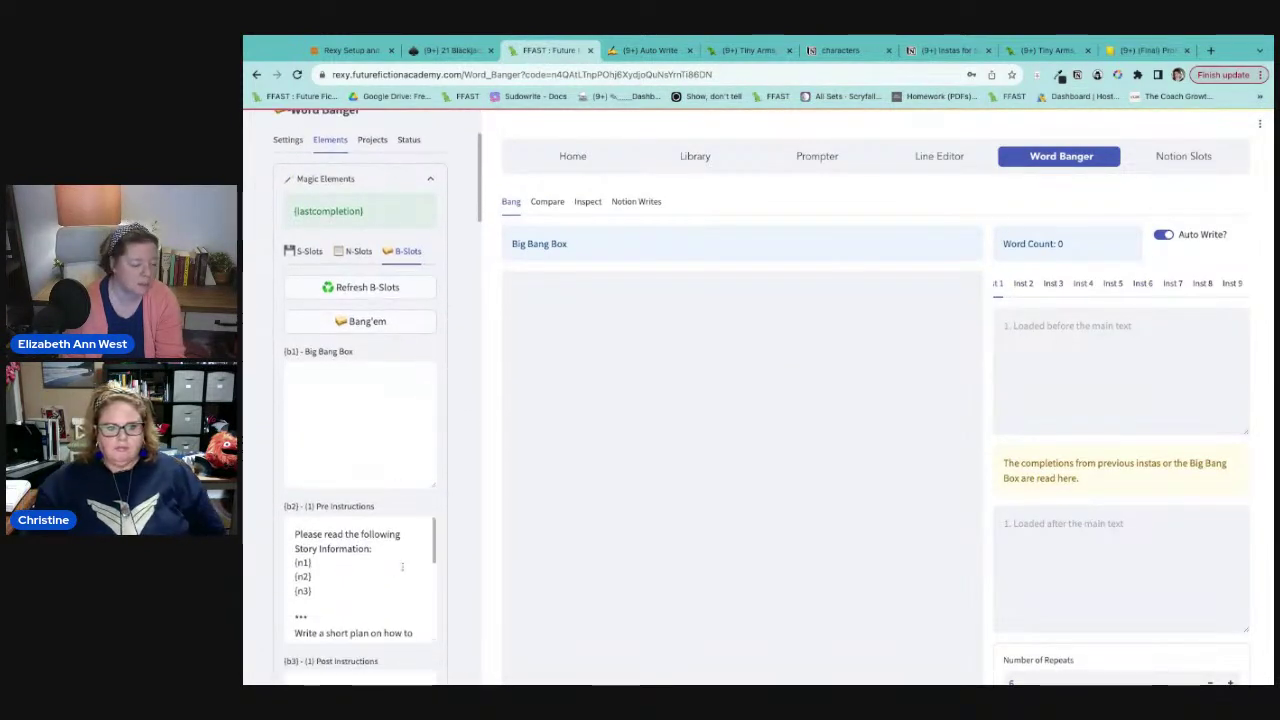
# Step: Refresh the B-Slots and check the {b2} pre-instructions for the added in media res sentence
pyautogui.click(356, 295)
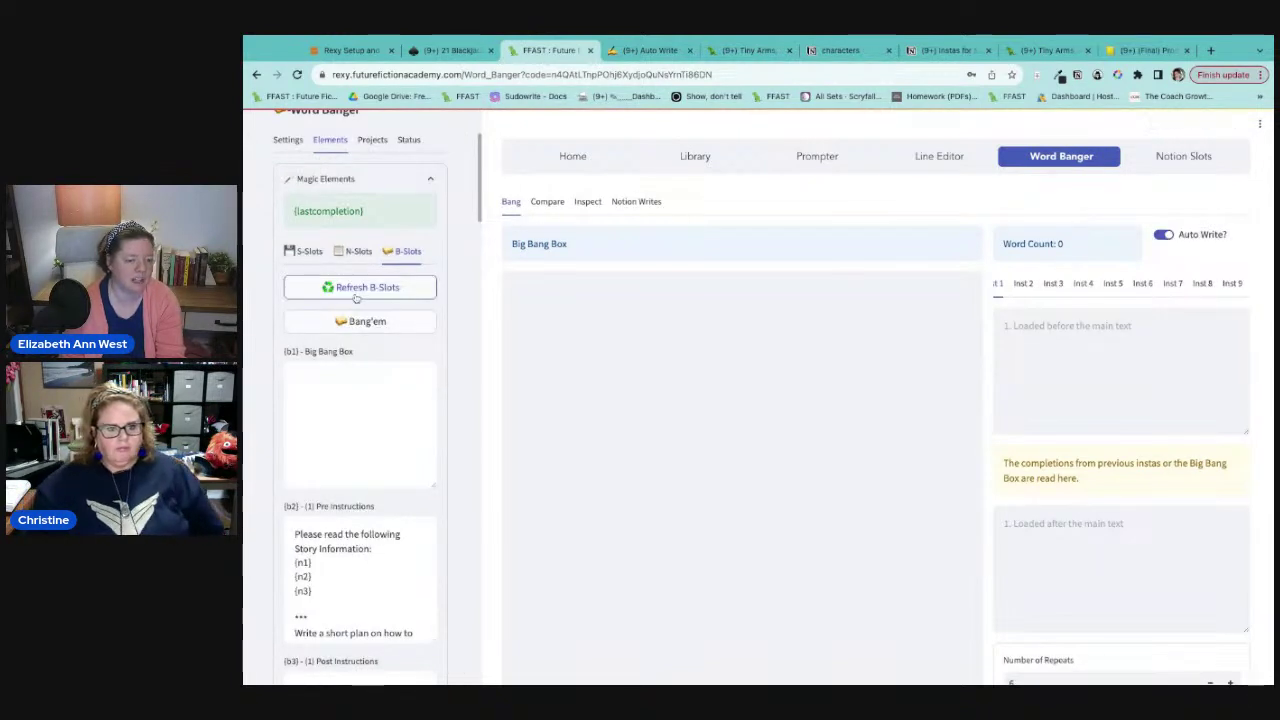
pyautogui.scroll(-3, 374, 620)
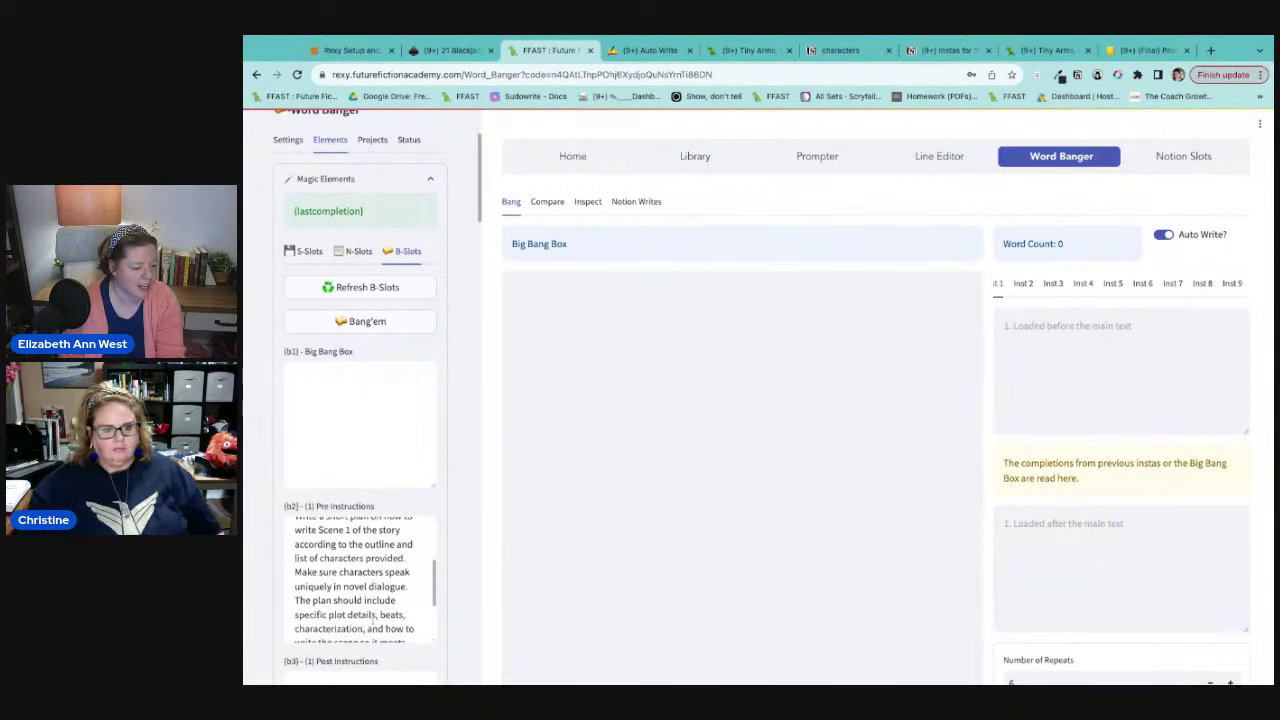
pyautogui.scroll(-3, 372, 619)
pyautogui.scroll(3, 372, 619)
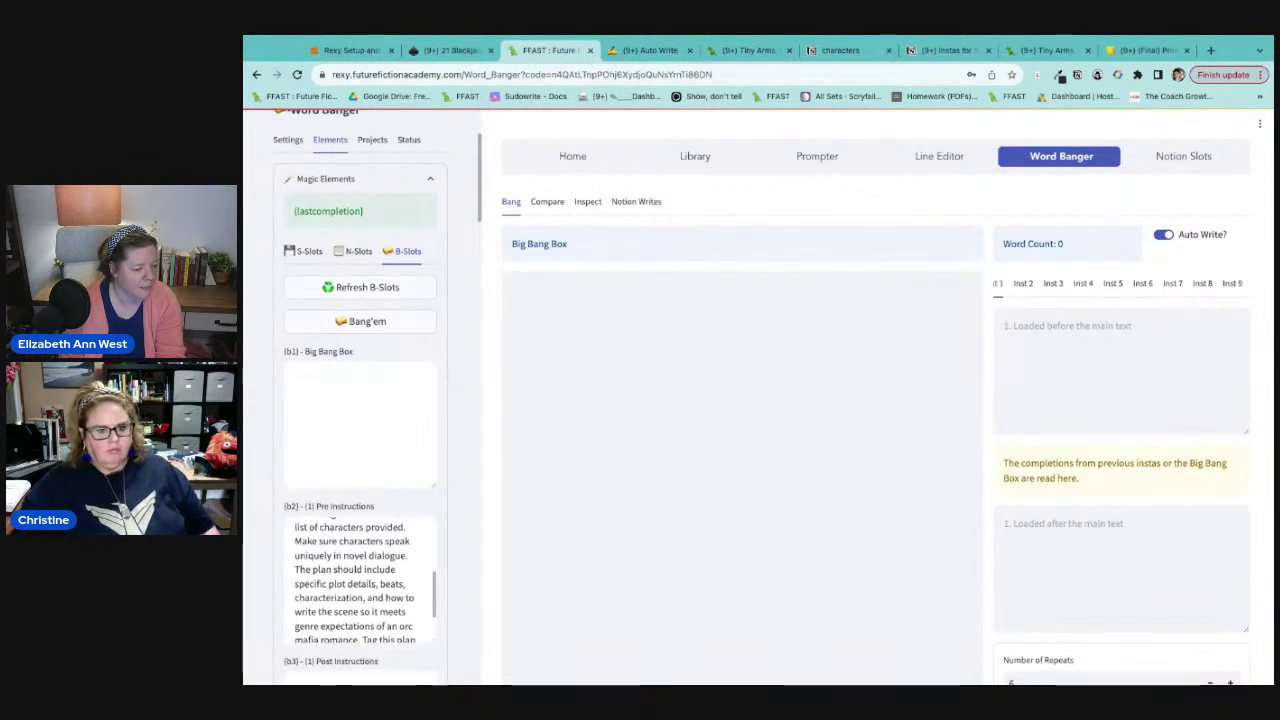
pyautogui.scroll(2, 372, 590)
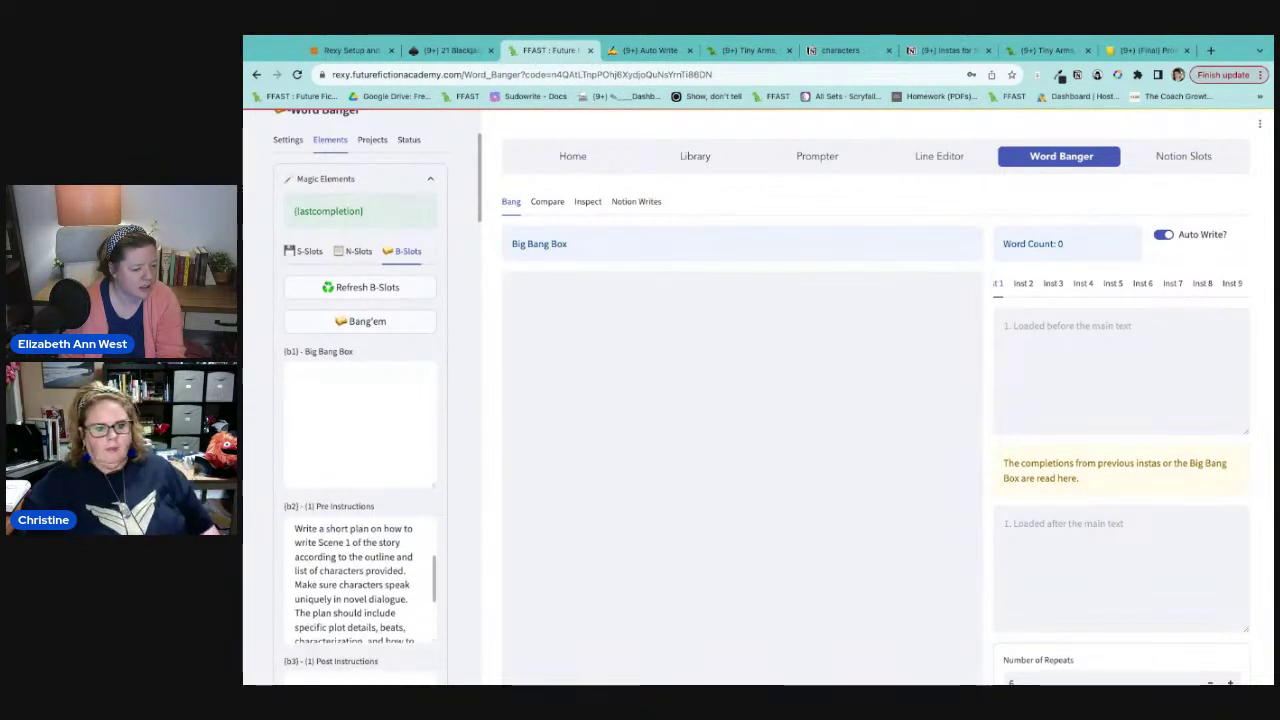
pyautogui.scroll(1, 372, 590)
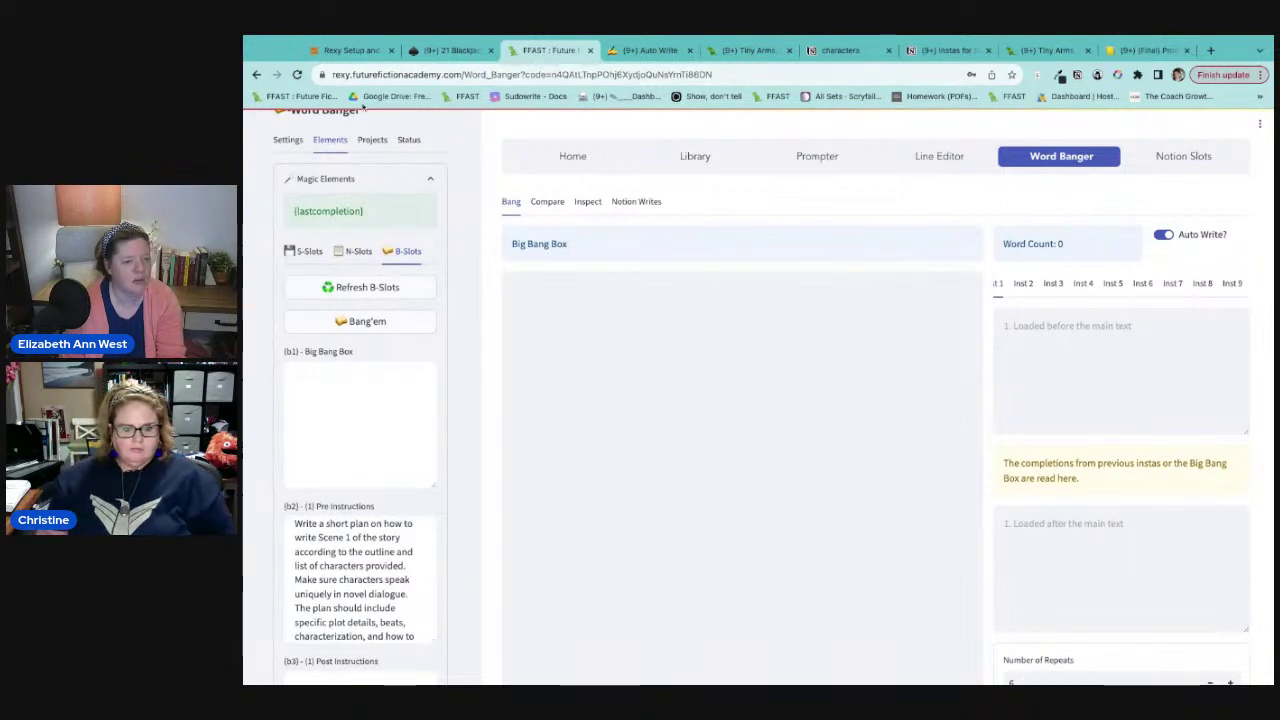
# Step: Clear the project cache and reload the Blackjack prompts for the Orc Mafia Romance Series
pyautogui.scroll(2, 369, 297)
pyautogui.click(372, 294)
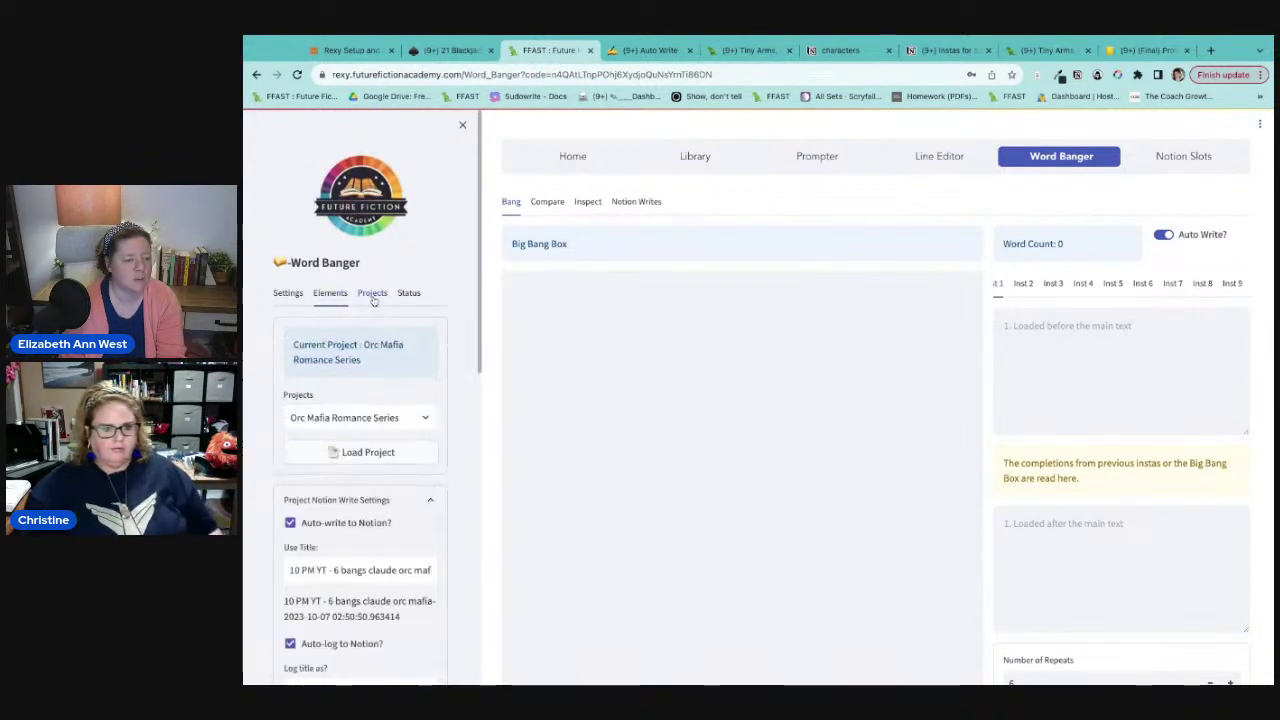
pyautogui.scroll(-4, 380, 491)
pyautogui.click(390, 497)
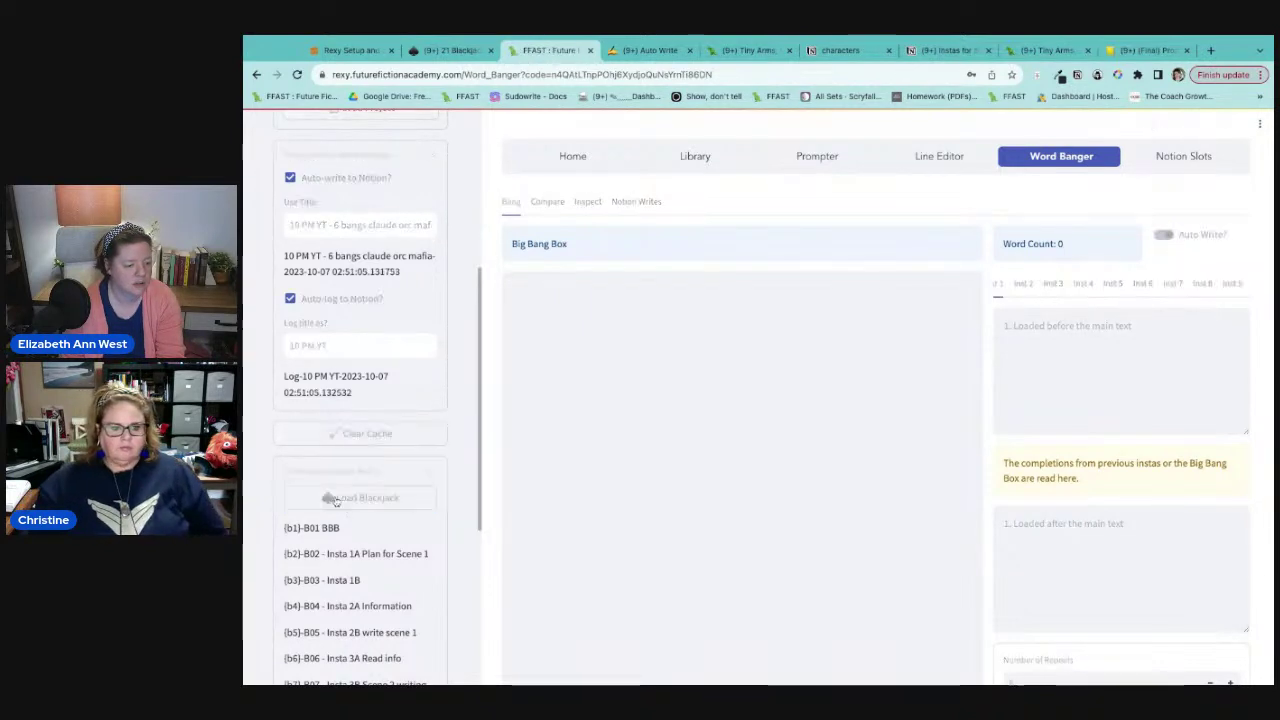
pyautogui.click(354, 435)
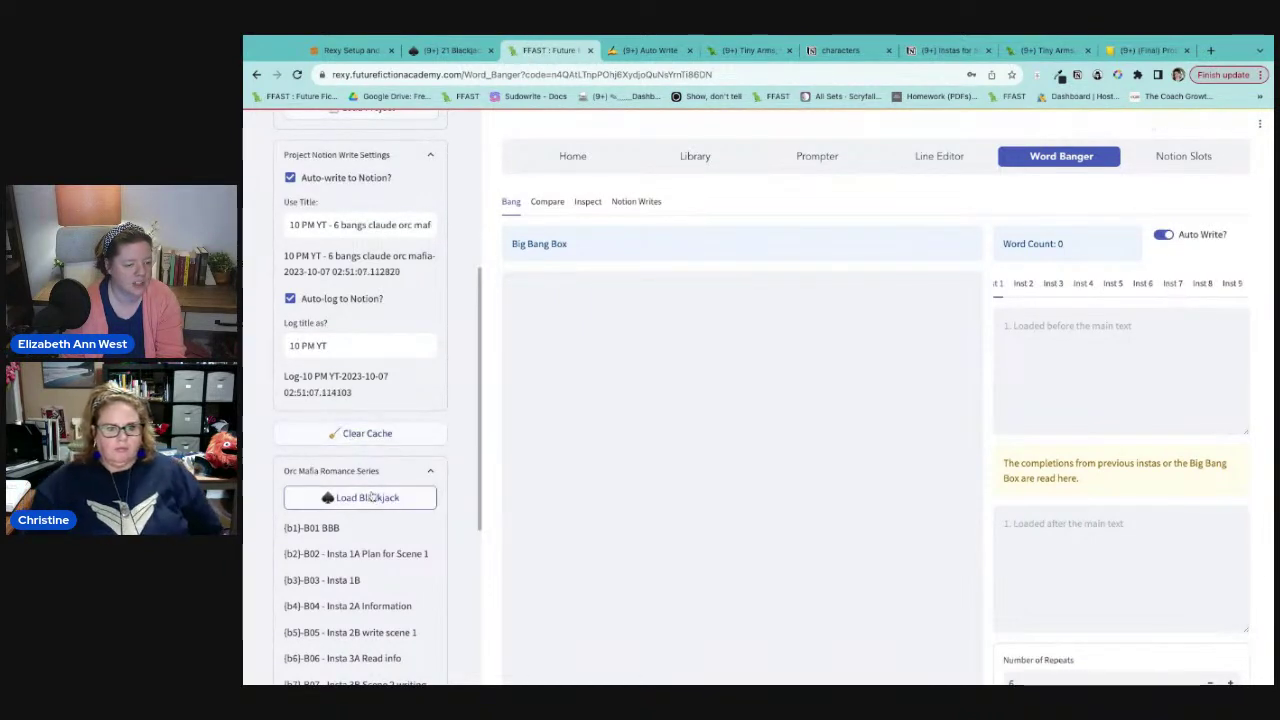
pyautogui.click(368, 499)
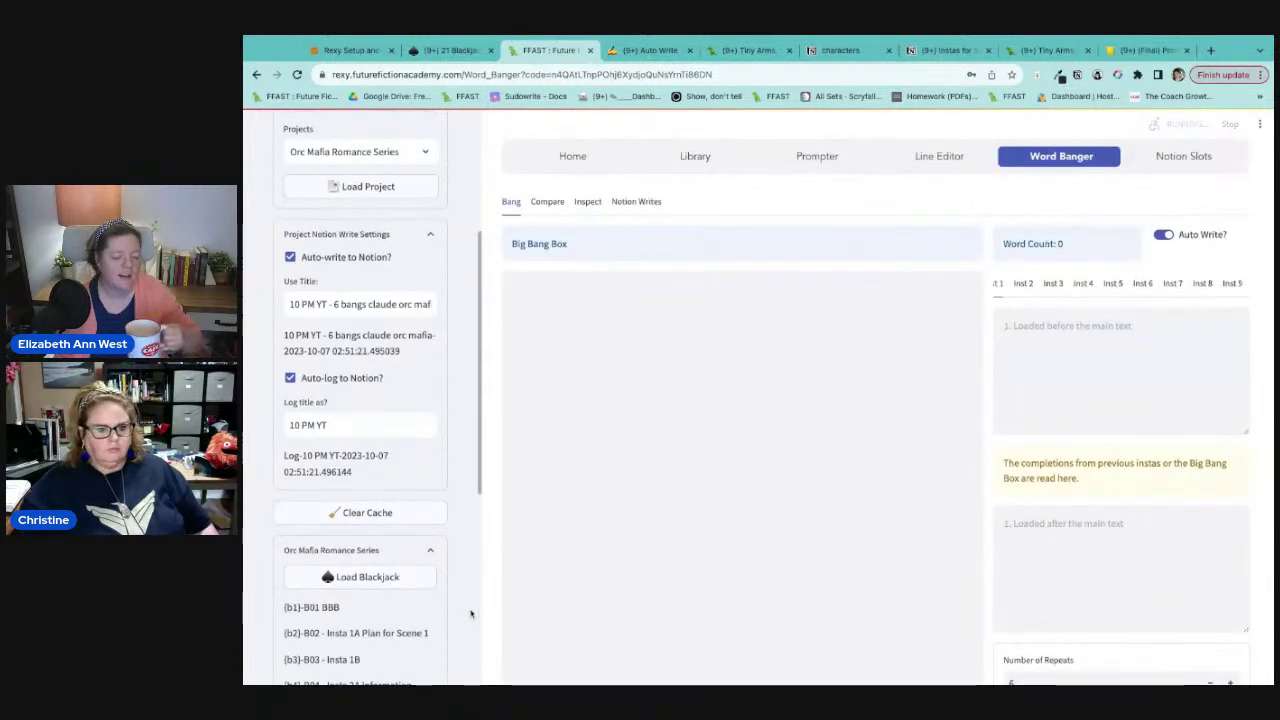
# Step: Check the reloaded {b2} prompt for the in media res sentence and send the B-Slots into the Word Banger's instruction fields with Bang'em
pyautogui.scroll(2, 397, 462)
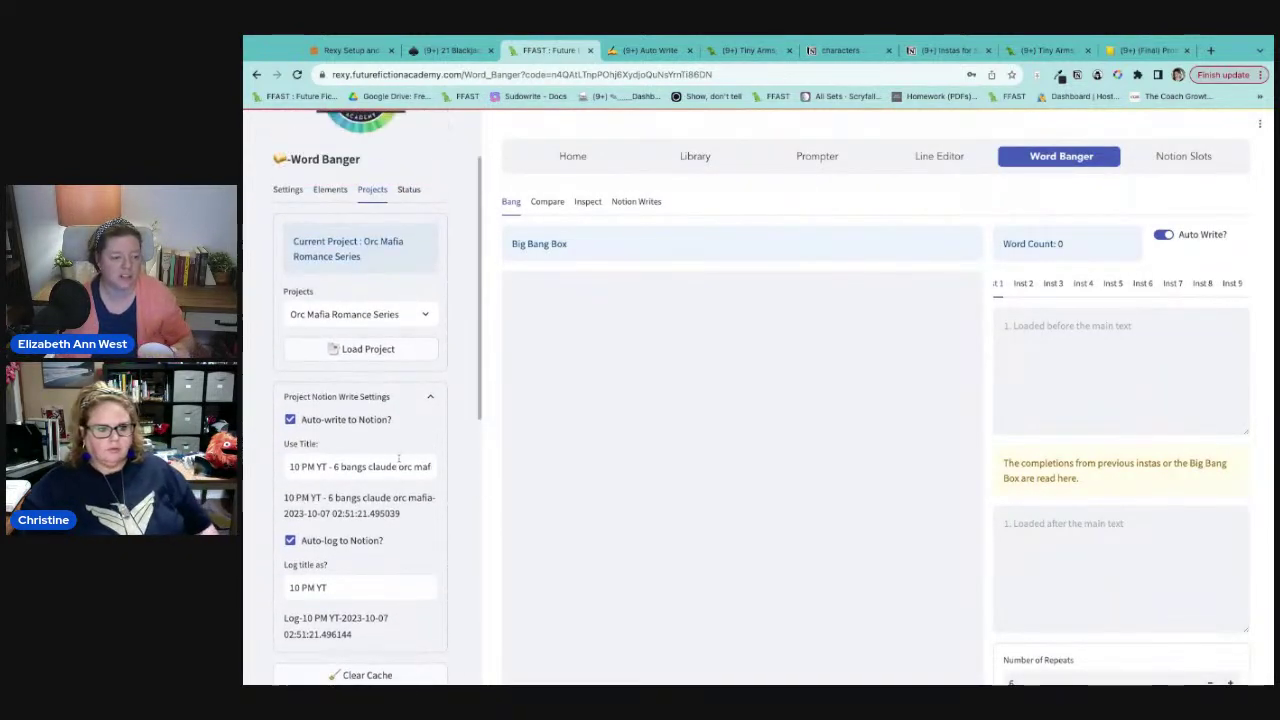
pyautogui.click(329, 192)
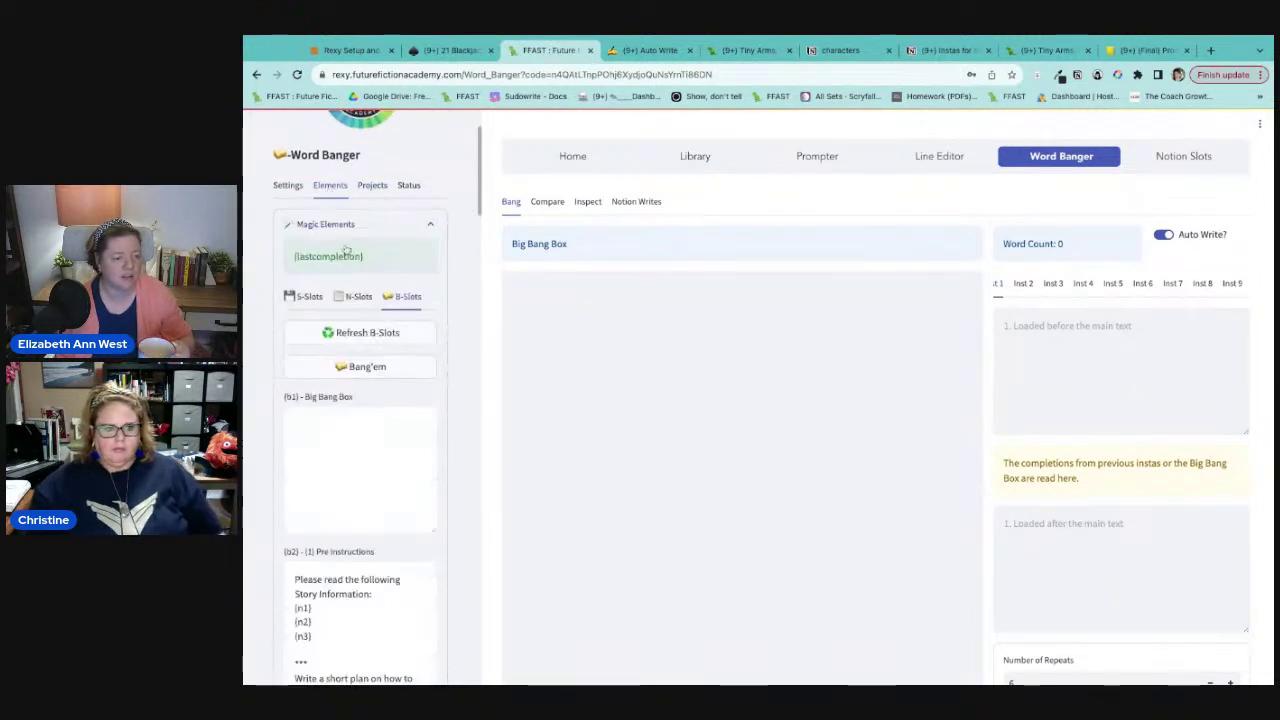
pyautogui.scroll(-1, 415, 558)
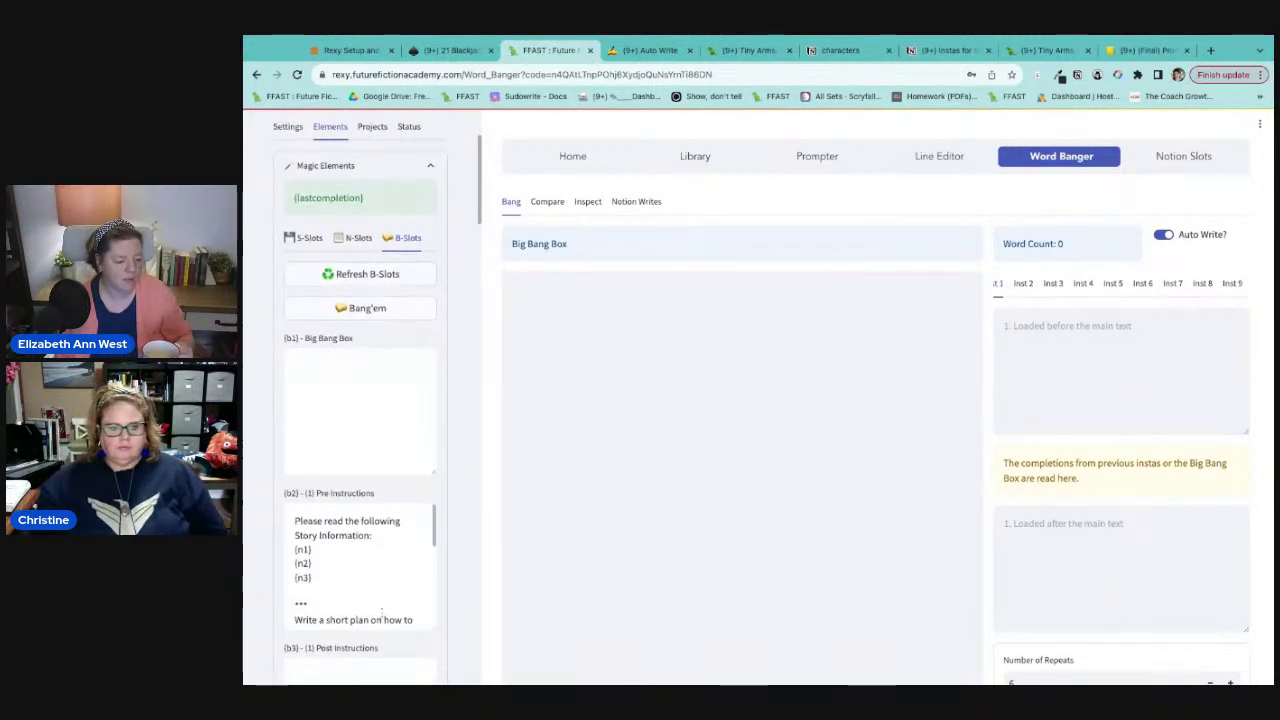
pyautogui.scroll(-3, 372, 576)
pyautogui.scroll(-2, 372, 576)
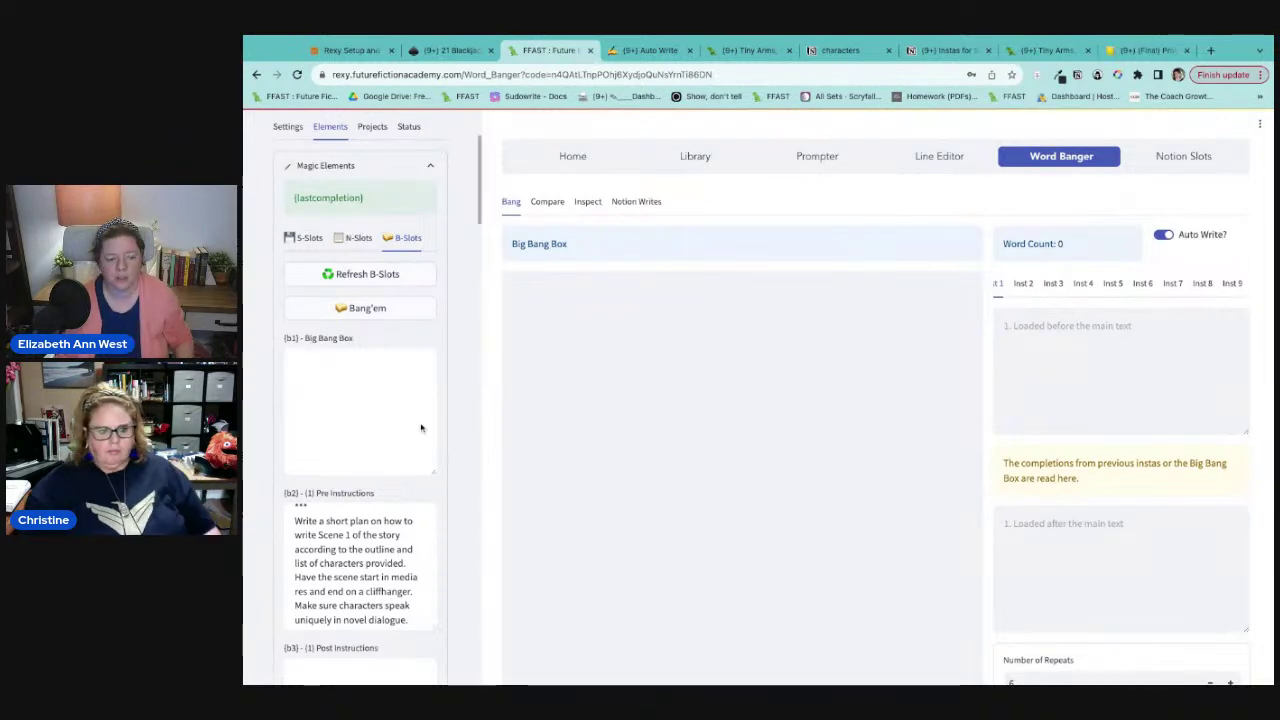
pyautogui.click(388, 308)
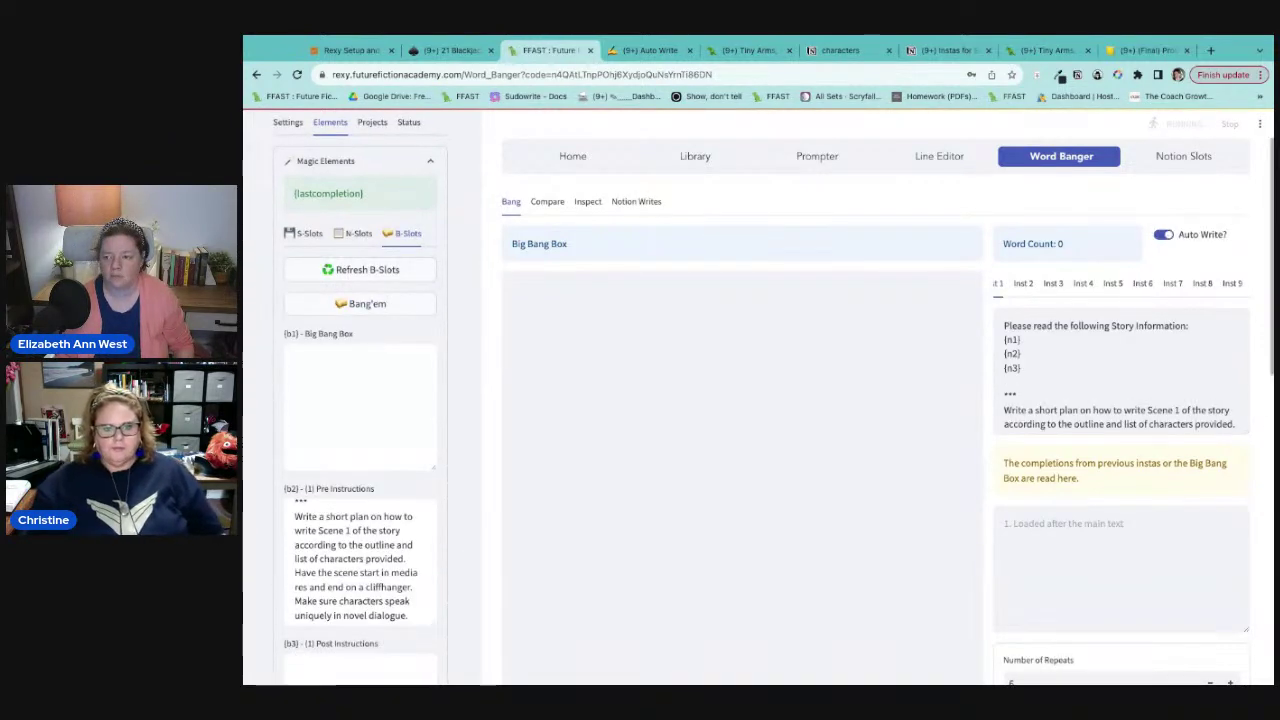
pyautogui.scroll(-3, 1237, 398)
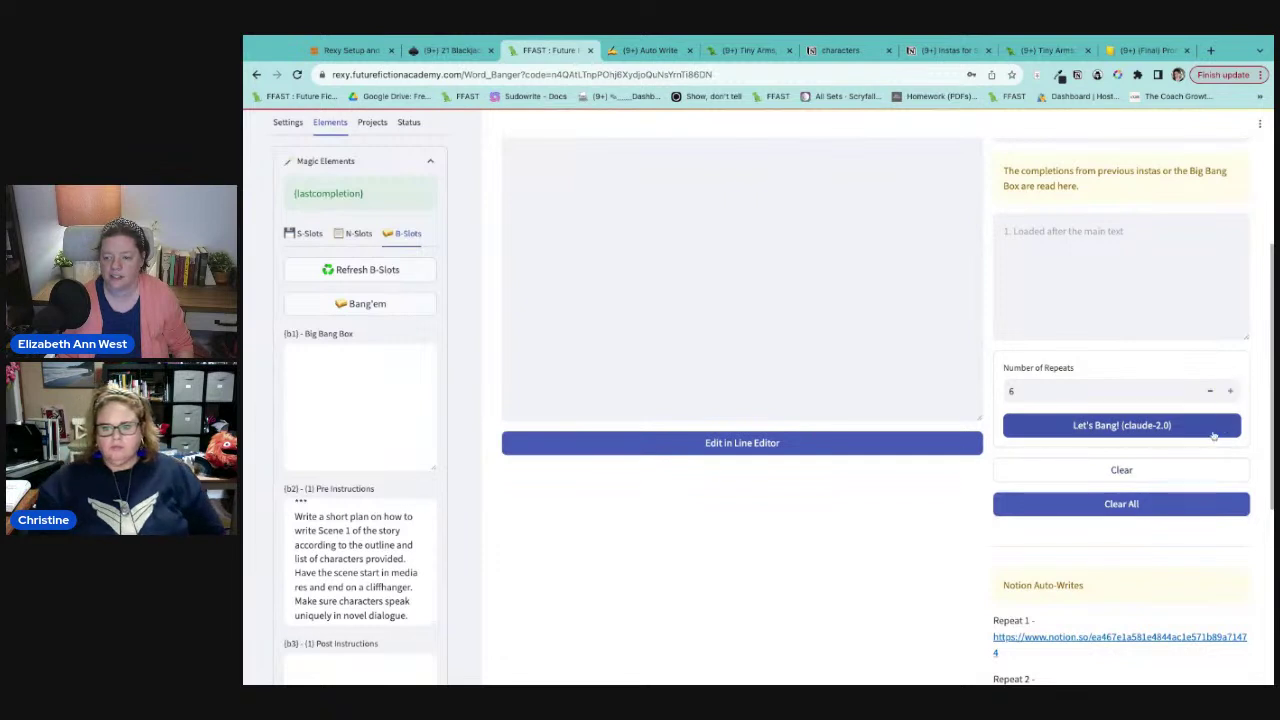
# Step: Run the loaded Blackjack prompts for six repeats with claude-2.0 and follow the start of the Scene 1 writing brief
pyautogui.click(1099, 428)
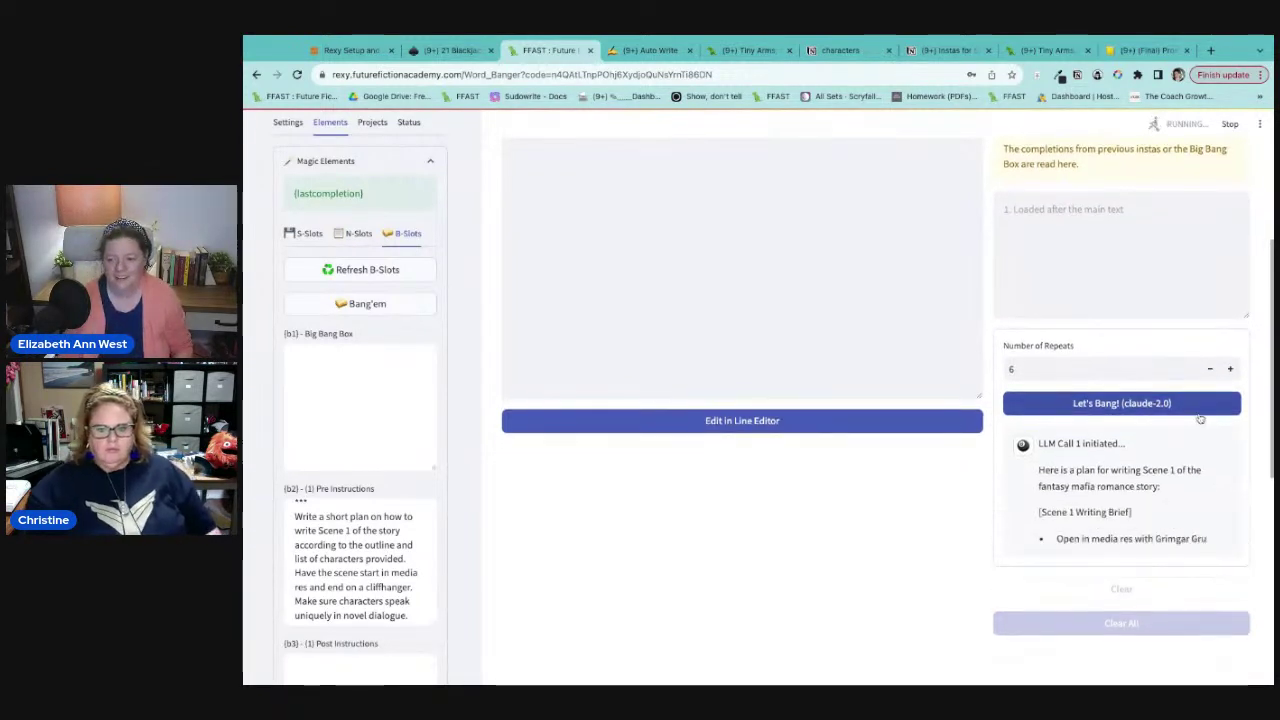
pyautogui.scroll(-1, 1259, 414)
pyautogui.scroll(-1, 1259, 414)
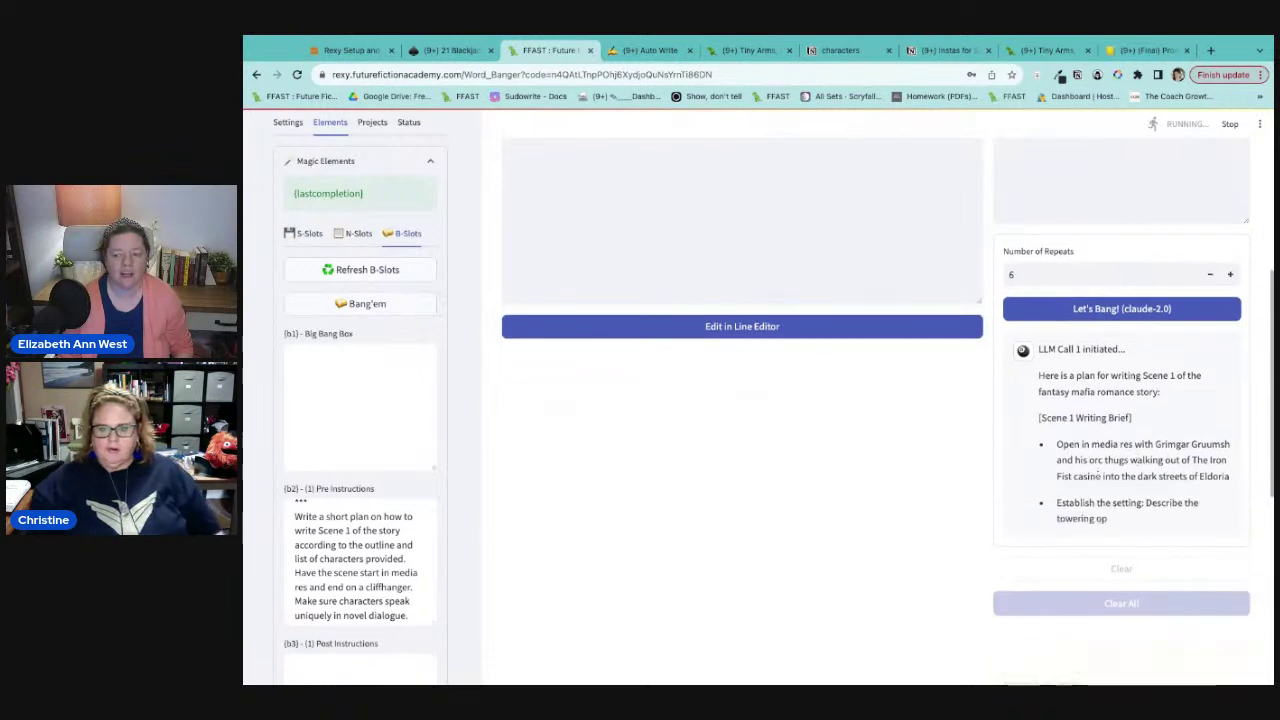
pyautogui.scroll(-1, 1057, 449)
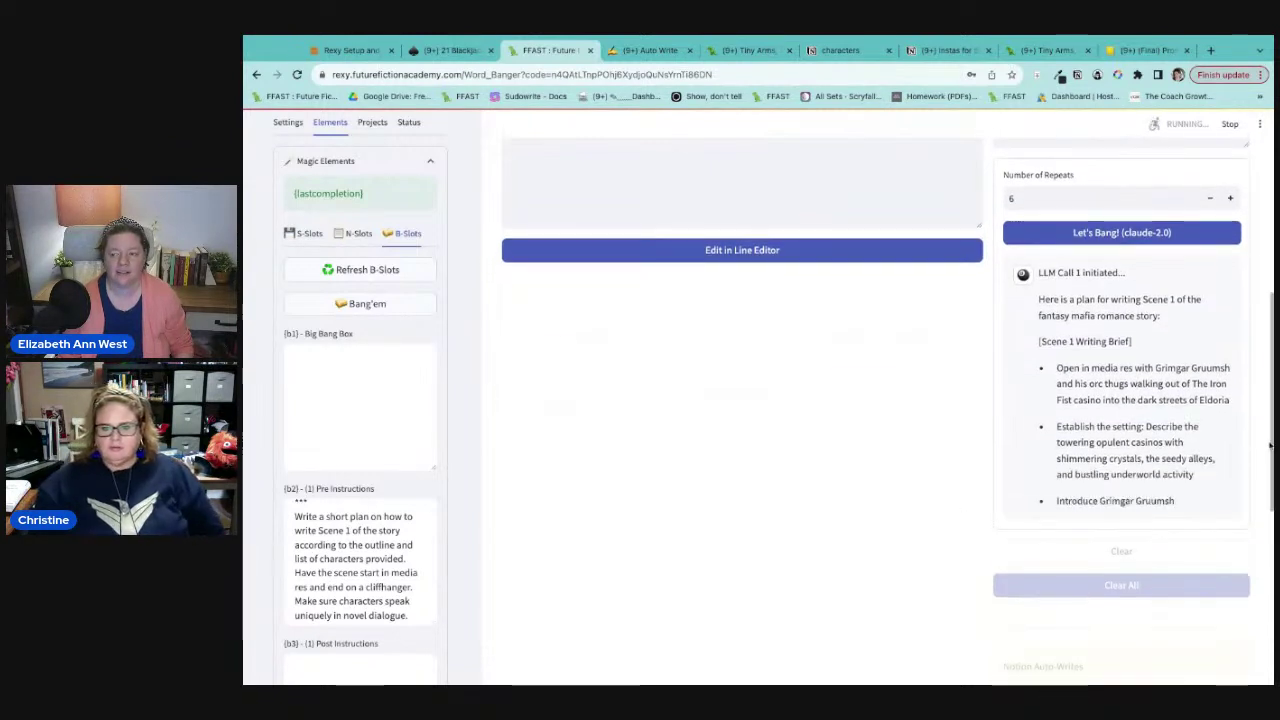
pyautogui.scroll(-1, 1270, 446)
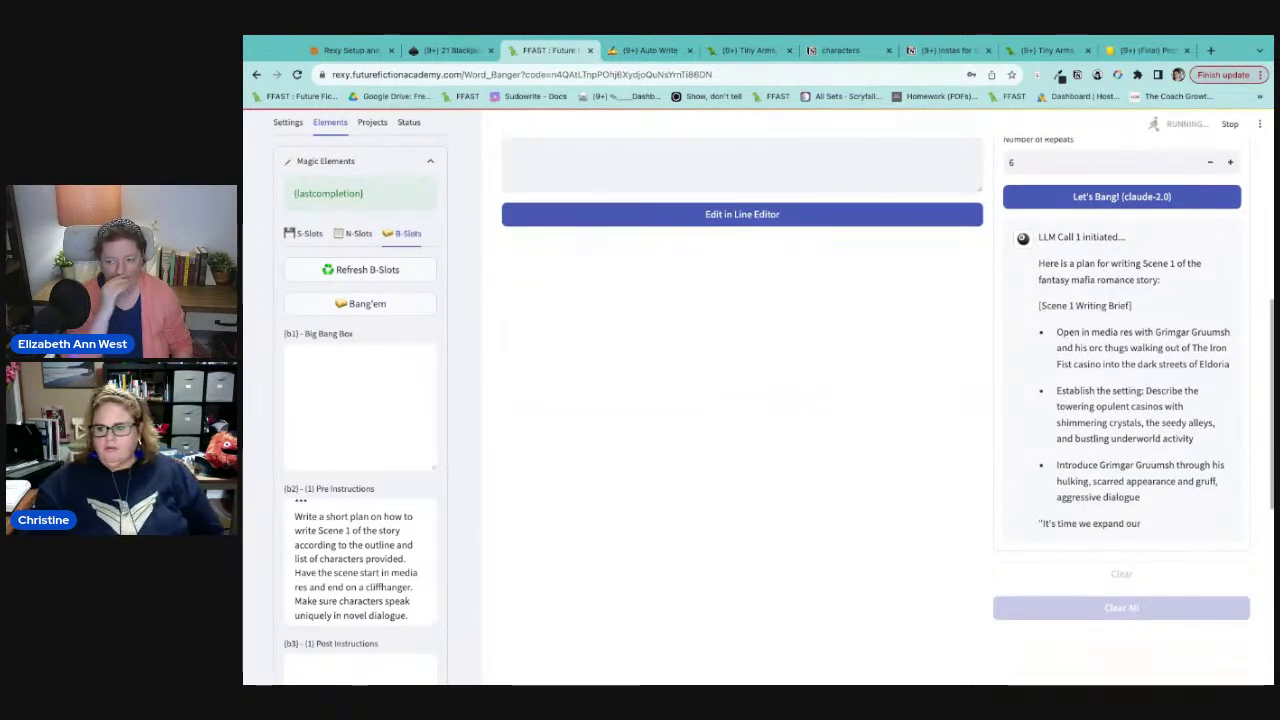
pyautogui.scroll(-1, 1270, 446)
pyautogui.scroll(-1, 760, 400)
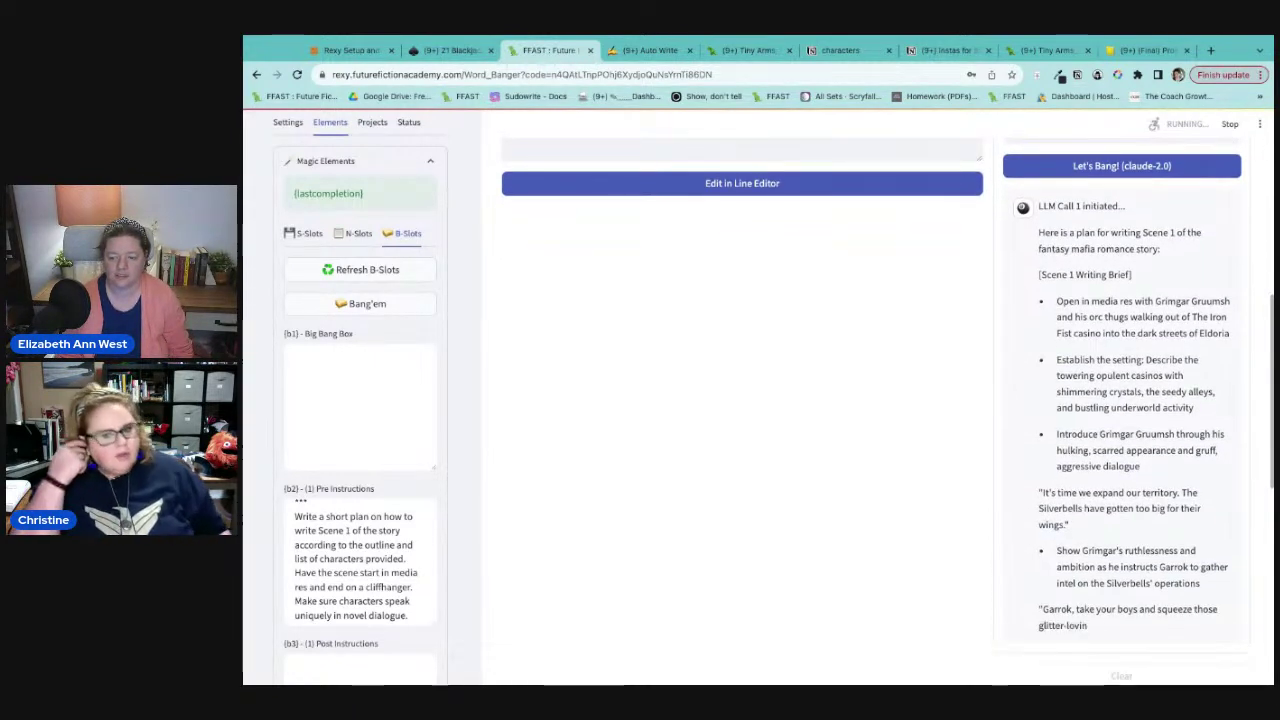
# Step: Review the generated Scene 1 writing brief for its dialogue and cliffhanger ending, and check the opening of the Scene 1 draft
pyautogui.scroll(-3, 760, 400)
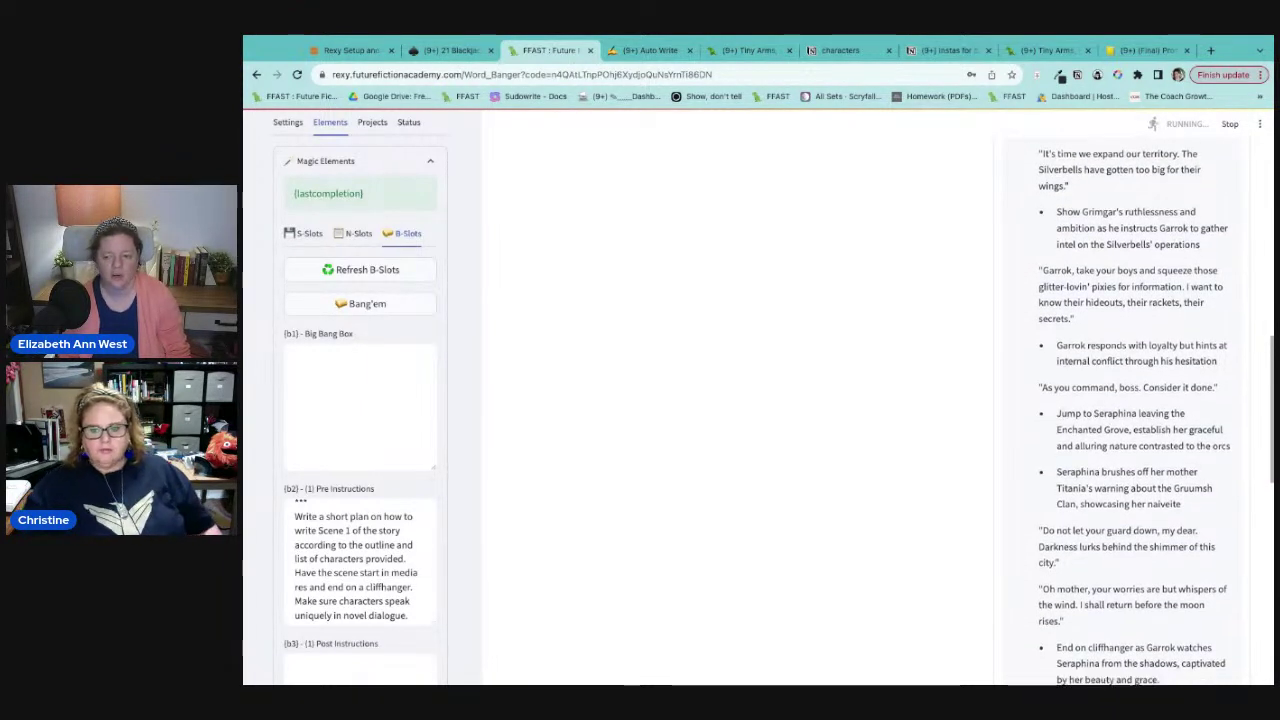
pyautogui.scroll(-3, 1159, 497)
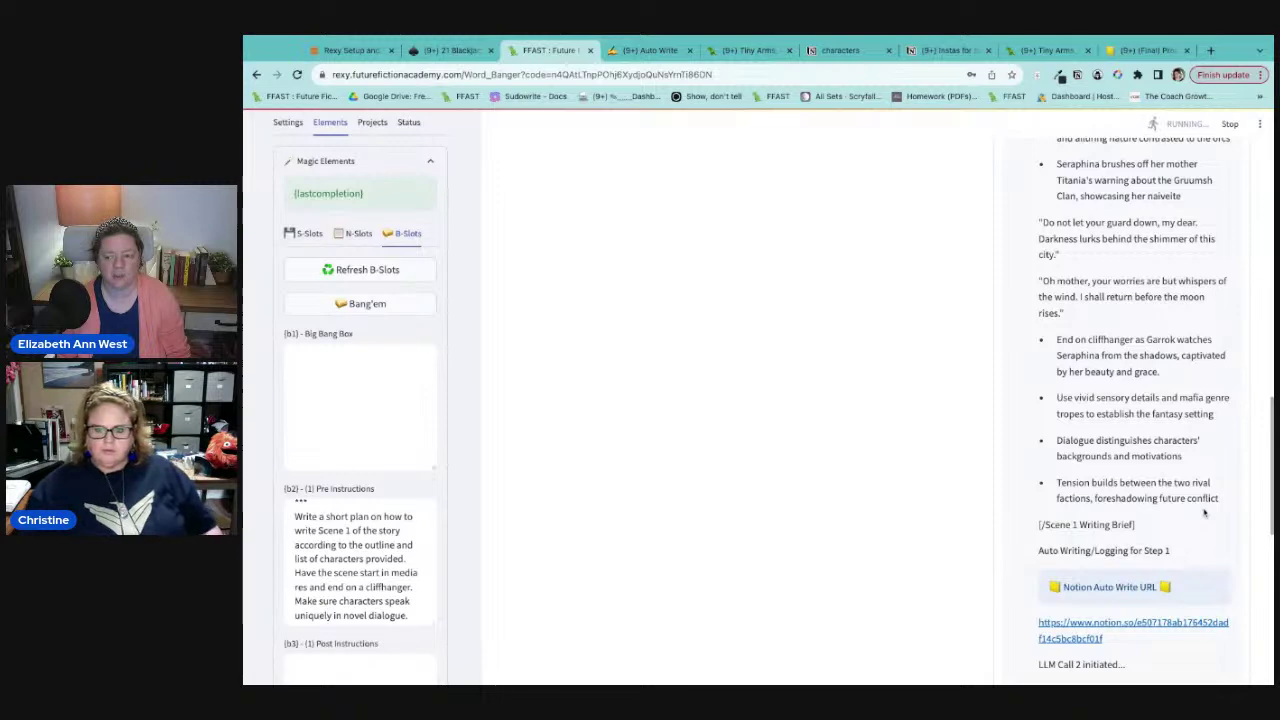
pyautogui.scroll(-2, 1121, 400)
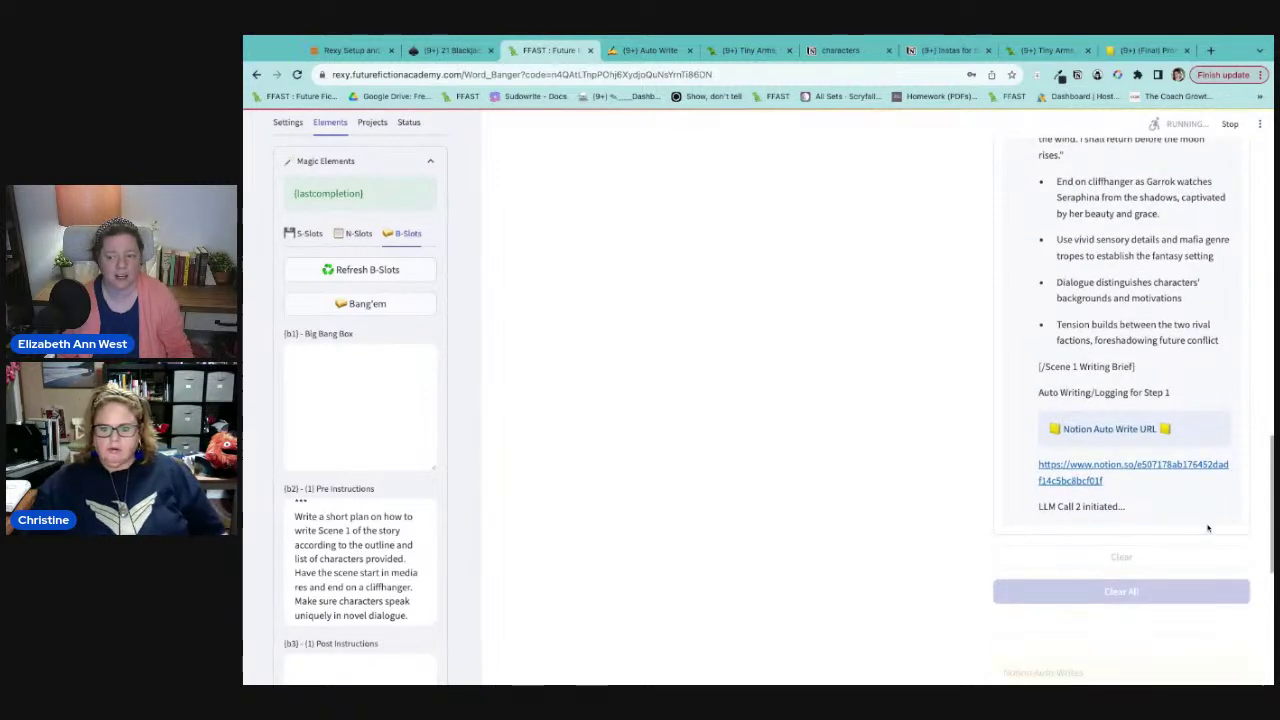
pyautogui.scroll(3, 1208, 528)
pyautogui.scroll(1, 1083, 418)
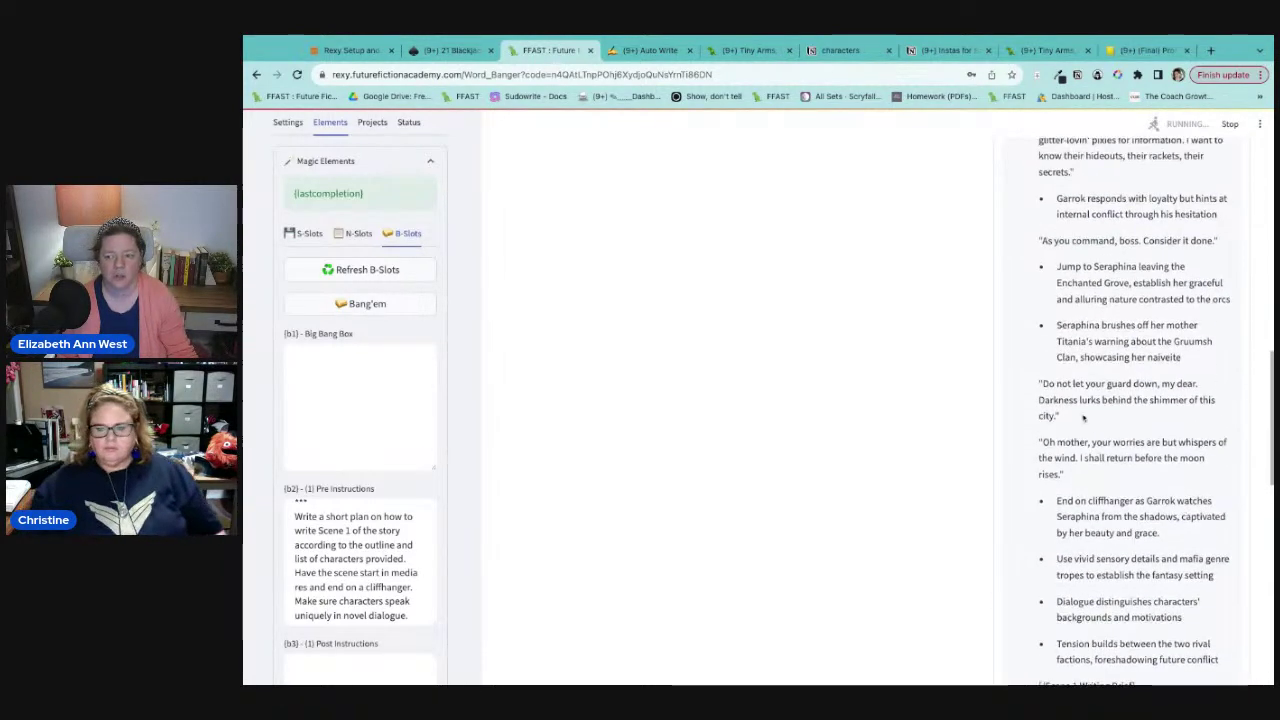
pyautogui.scroll(-1, 1211, 533)
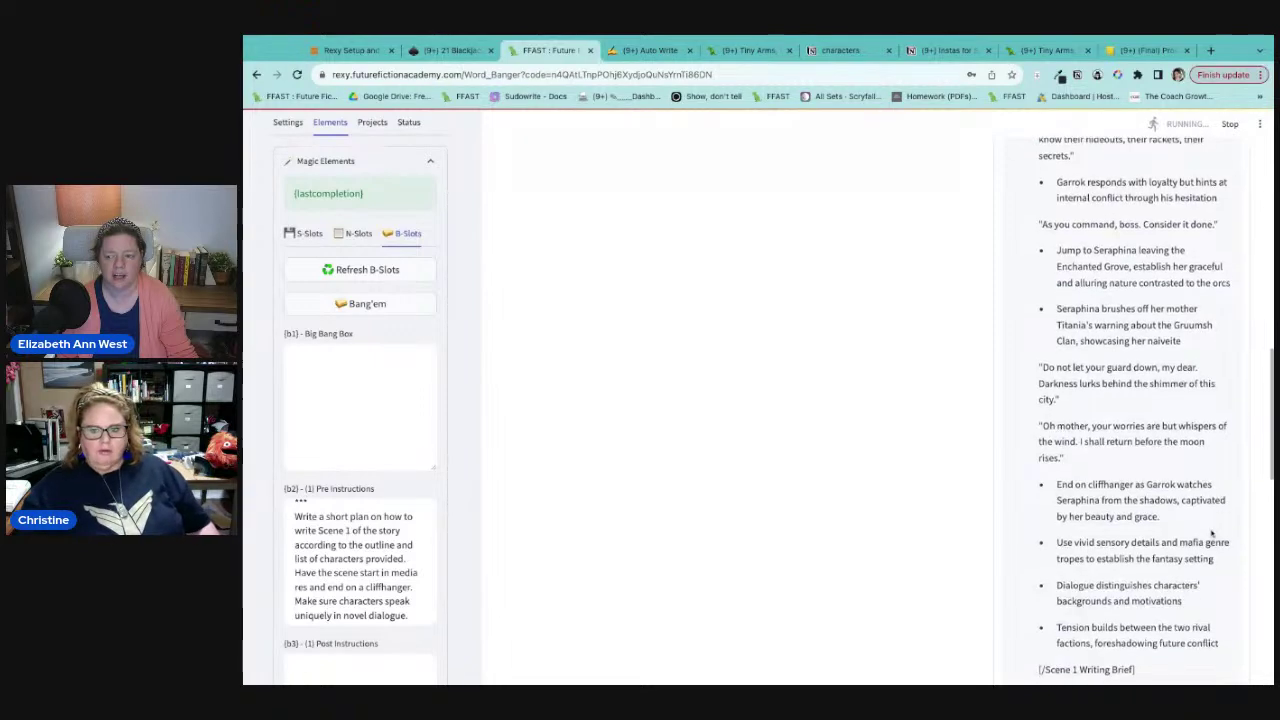
pyautogui.scroll(3, 1190, 515)
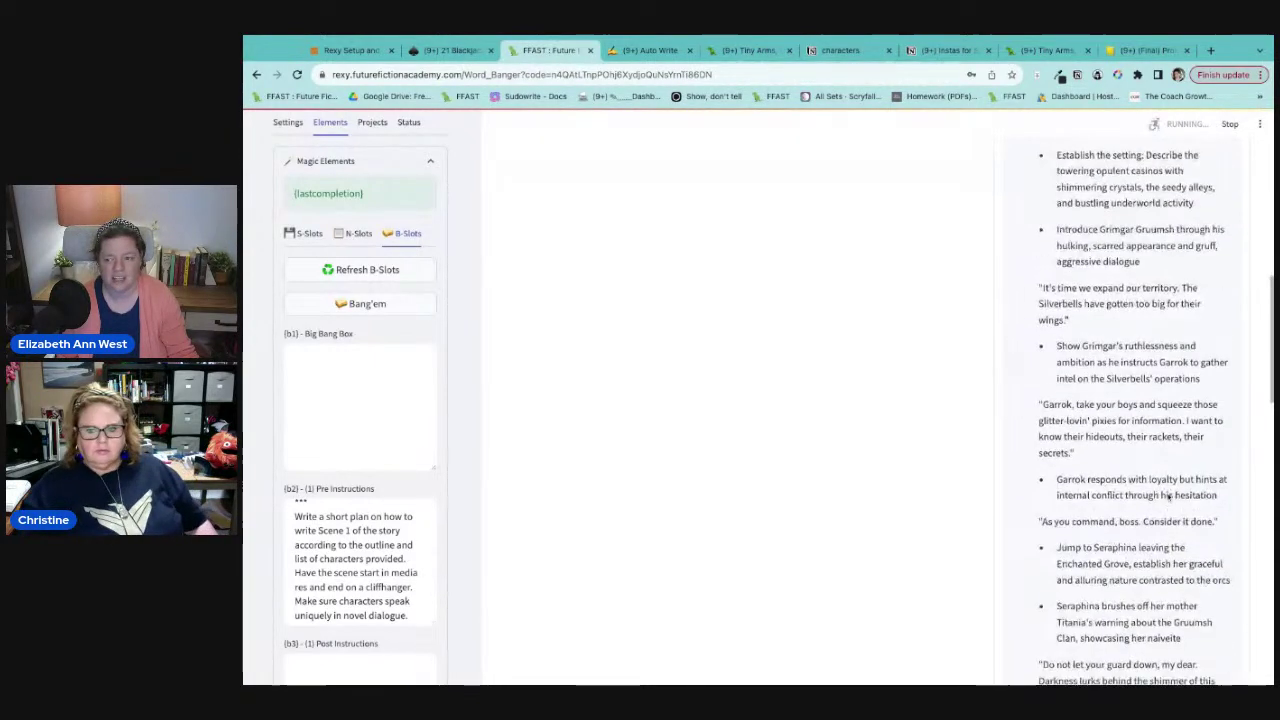
pyautogui.scroll(-8, 1100, 368)
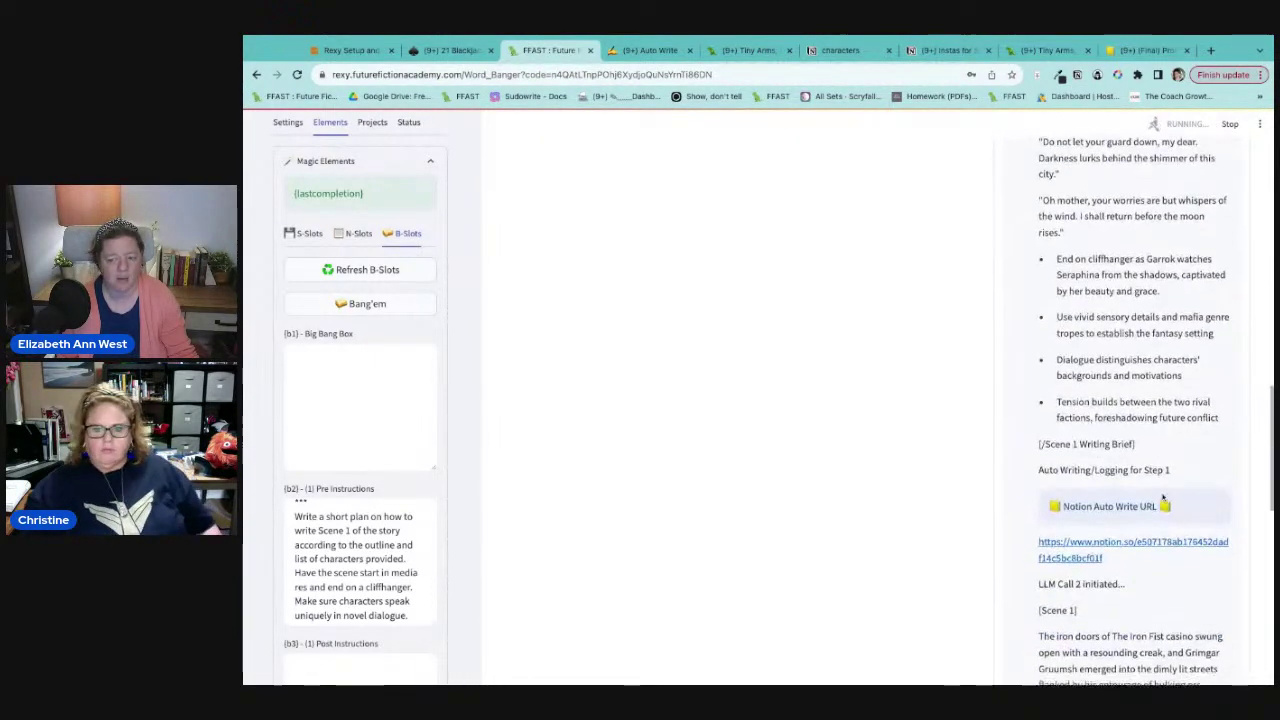
pyautogui.scroll(-5, 1200, 515)
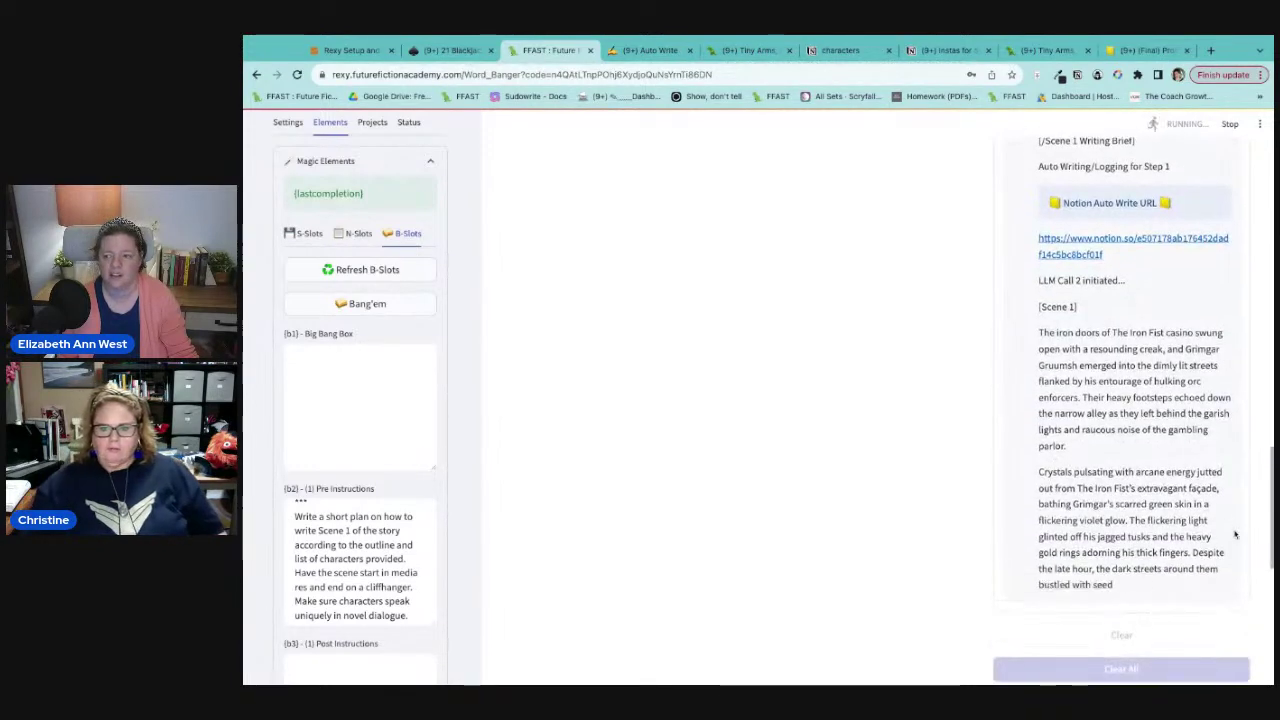
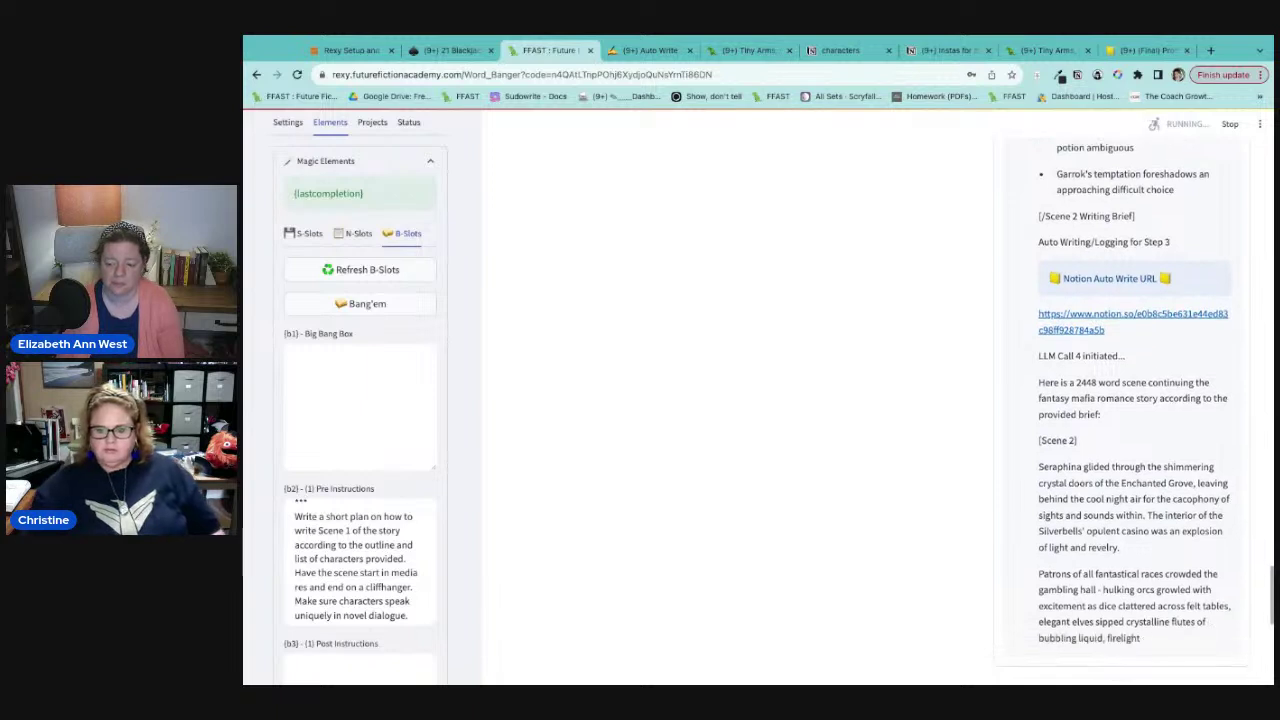
# Step: Follow the Scene 2 and Scene 3 drafts as they generate, through to the end of the six-repeat run
pyautogui.scroll(-3, 1210, 443)
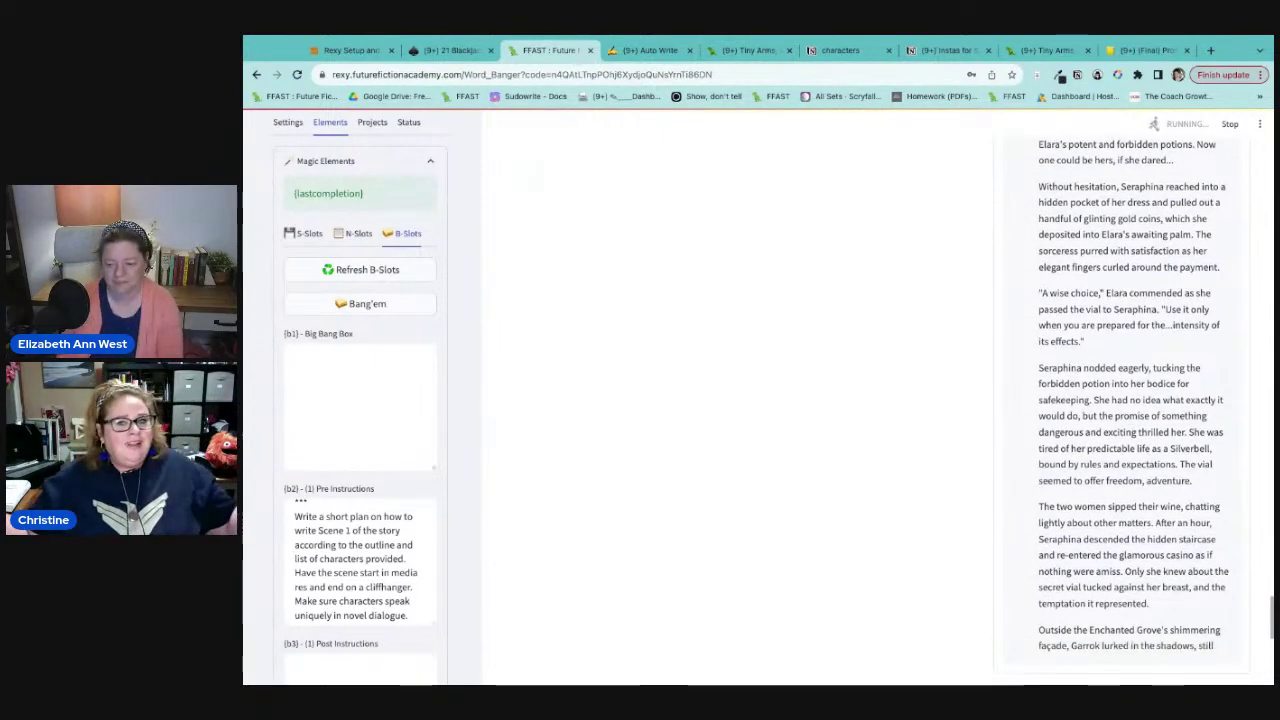
pyautogui.scroll(-3, 1153, 432)
pyautogui.scroll(-1, 1155, 449)
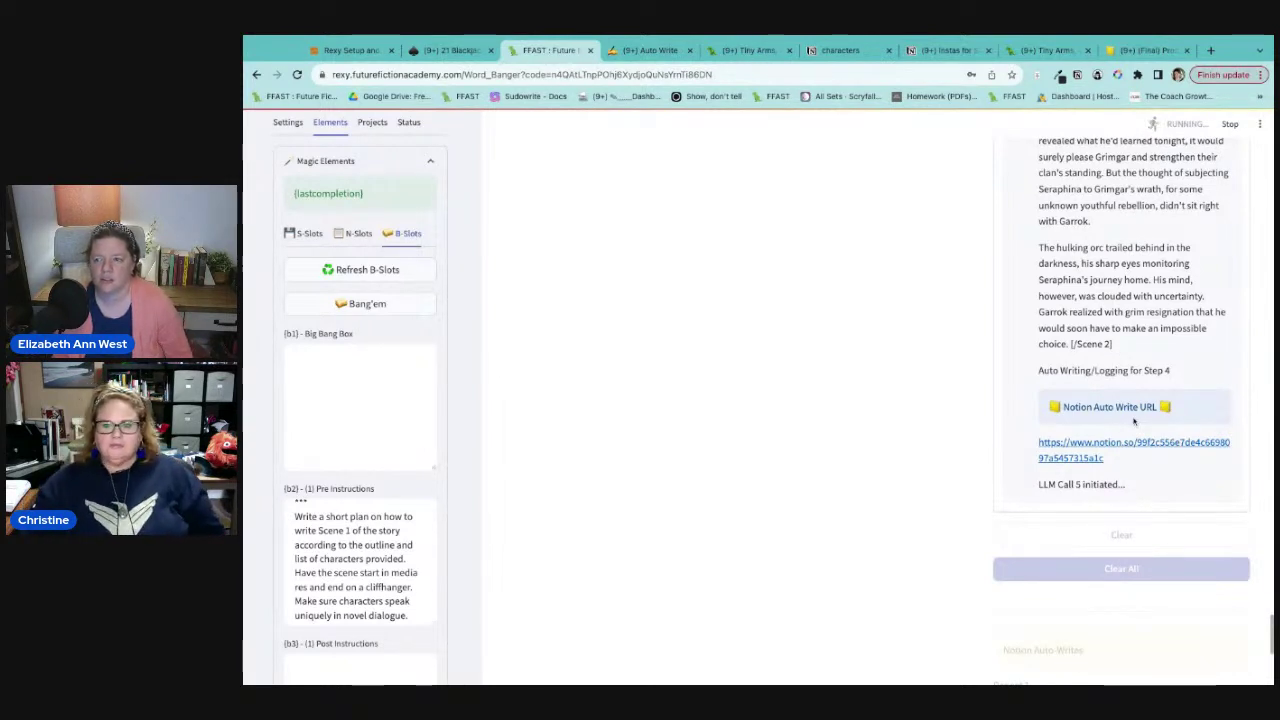
pyautogui.scroll(-2, 1133, 421)
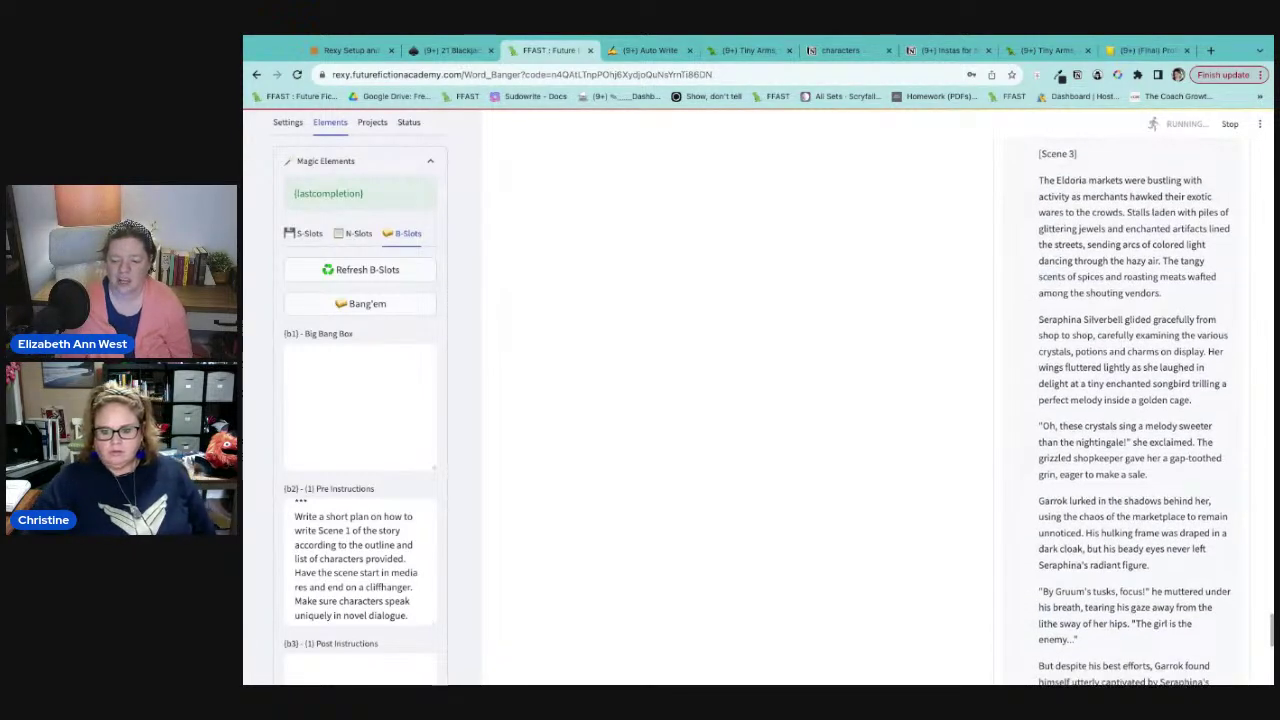
pyautogui.scroll(-3, 1180, 380)
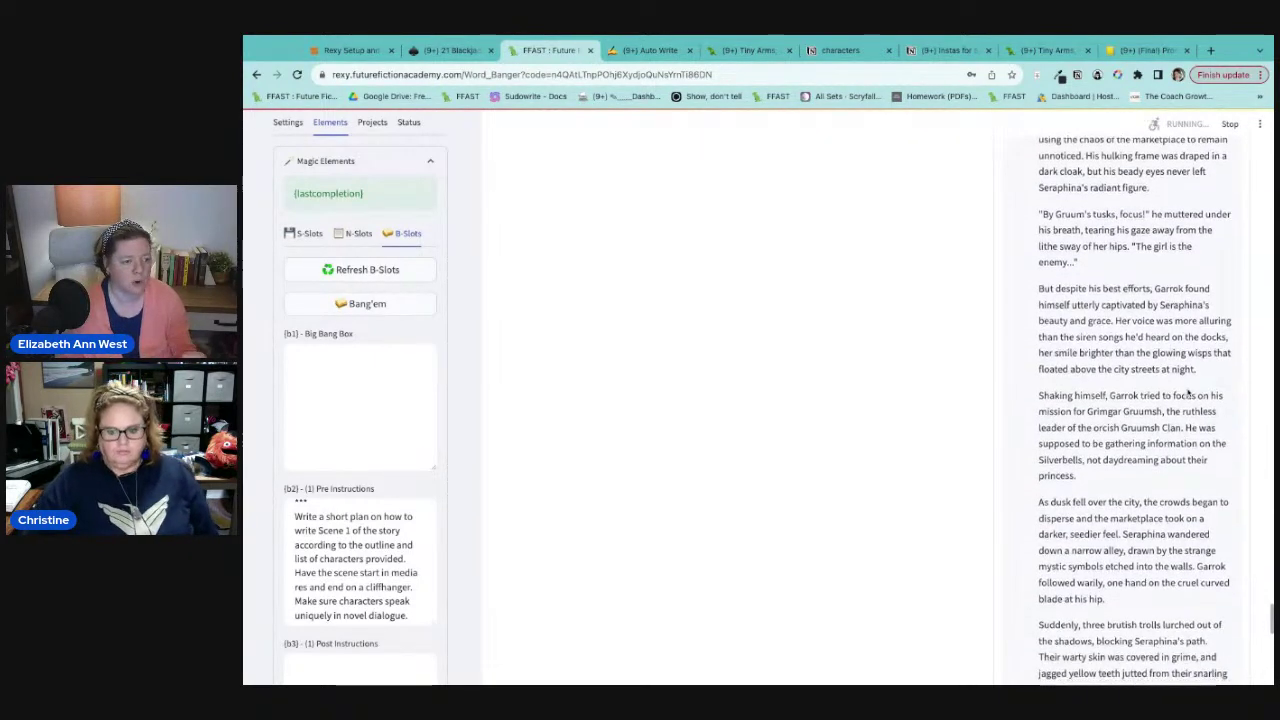
pyautogui.scroll(-3, 1190, 395)
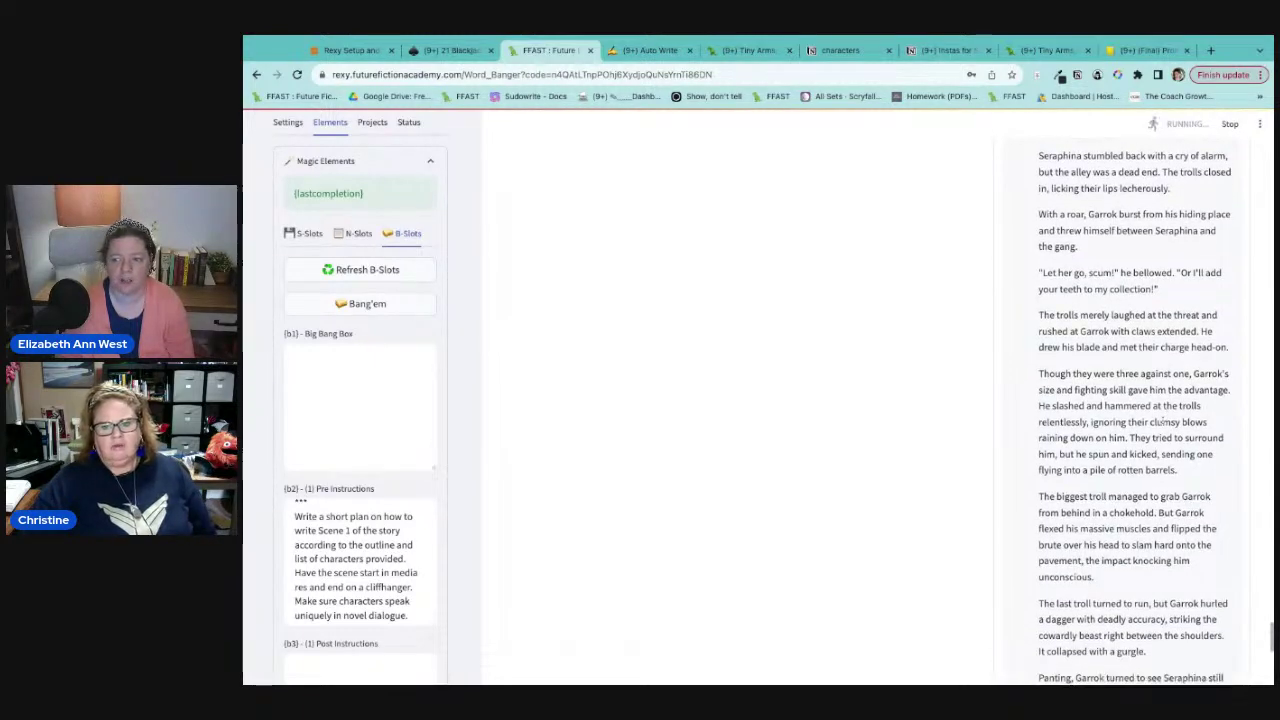
pyautogui.scroll(-3, 1163, 421)
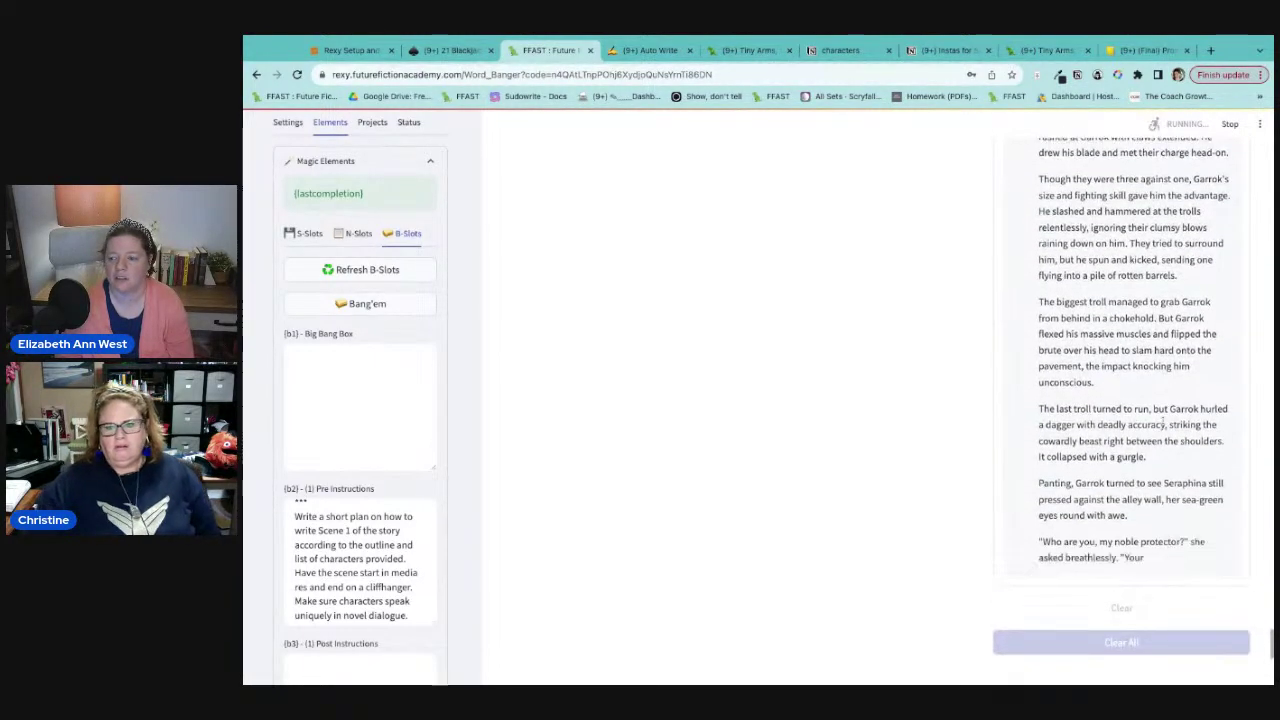
pyautogui.scroll(-1, 1163, 423)
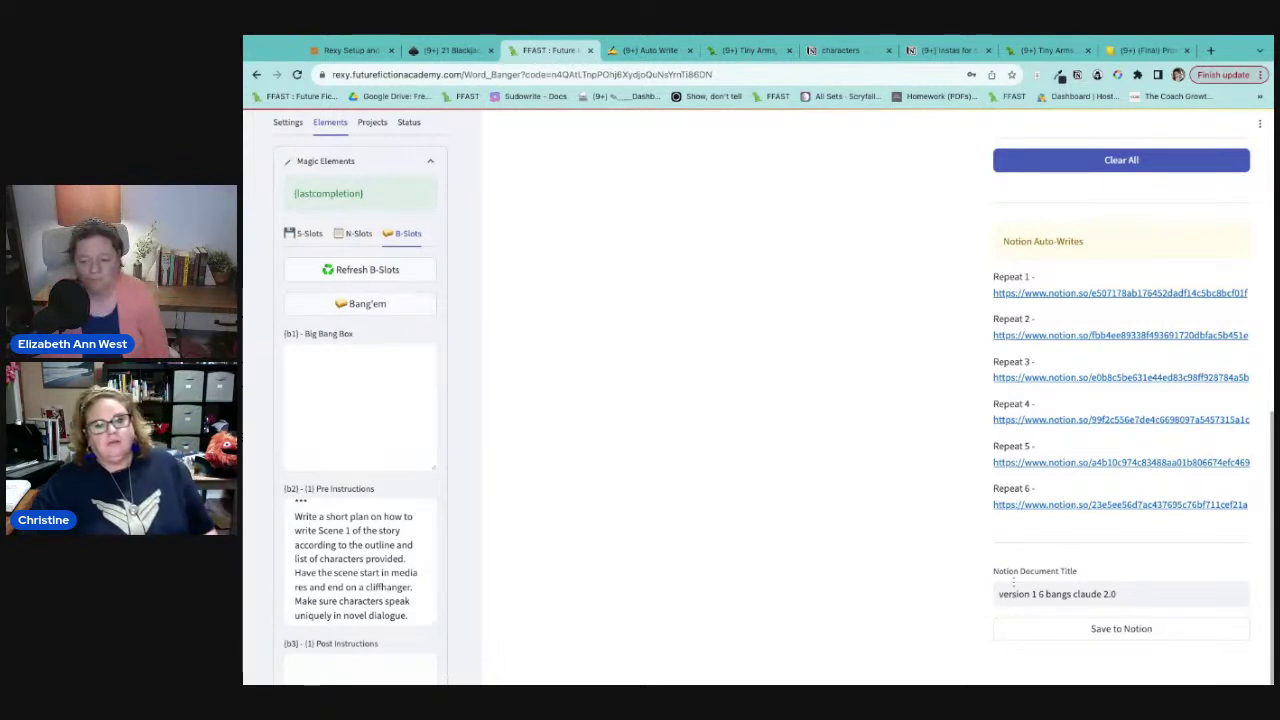
# Step: Set the Notion document title to "version 2 6 bangs claude 2.0 in media res and cliffhangers" and save the output to Notion
pyautogui.click(1034, 592)
pyautogui.press('BackSpace')
pyautogui.write('2.0 in med')
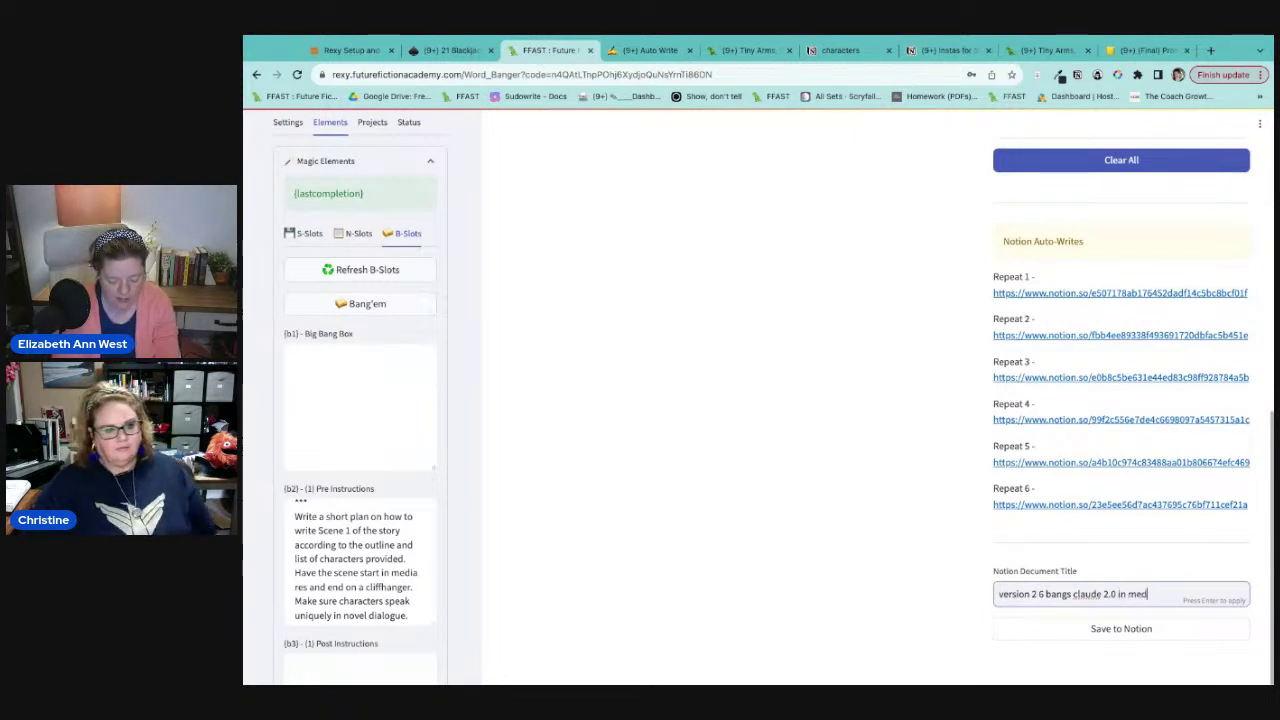
pyautogui.write('ia res and cl')
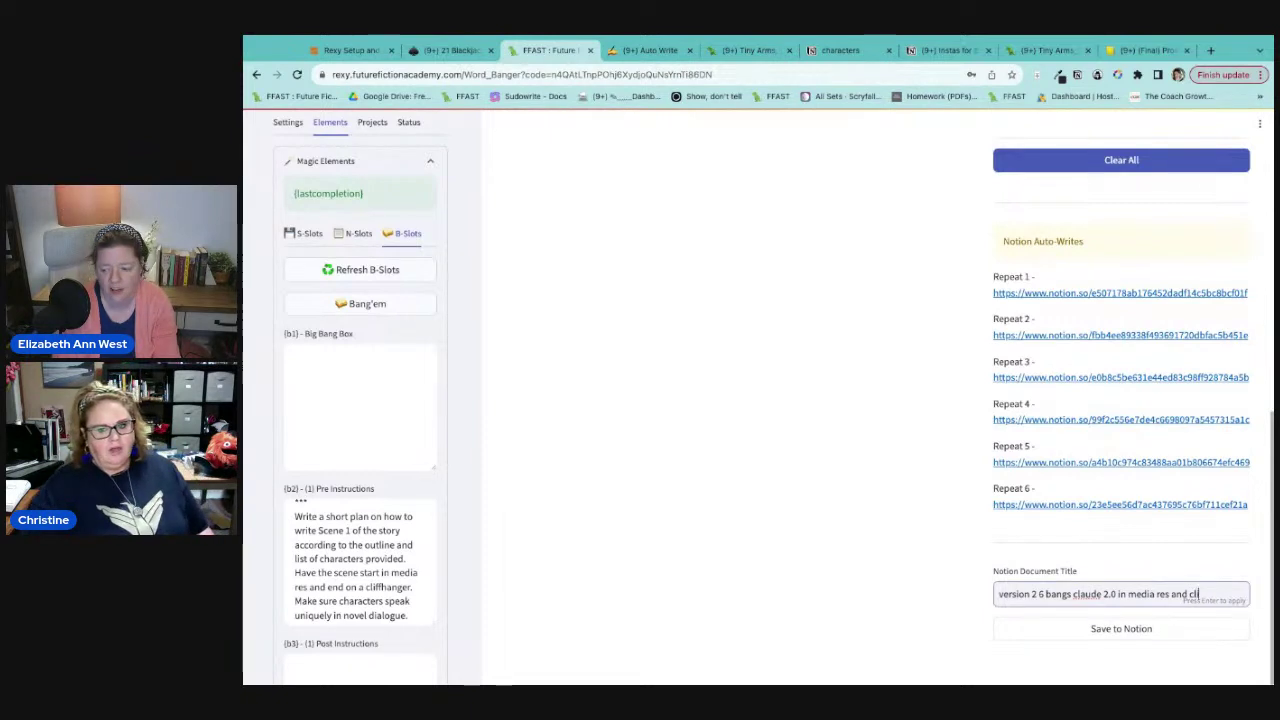
pyautogui.write('iffhangers')
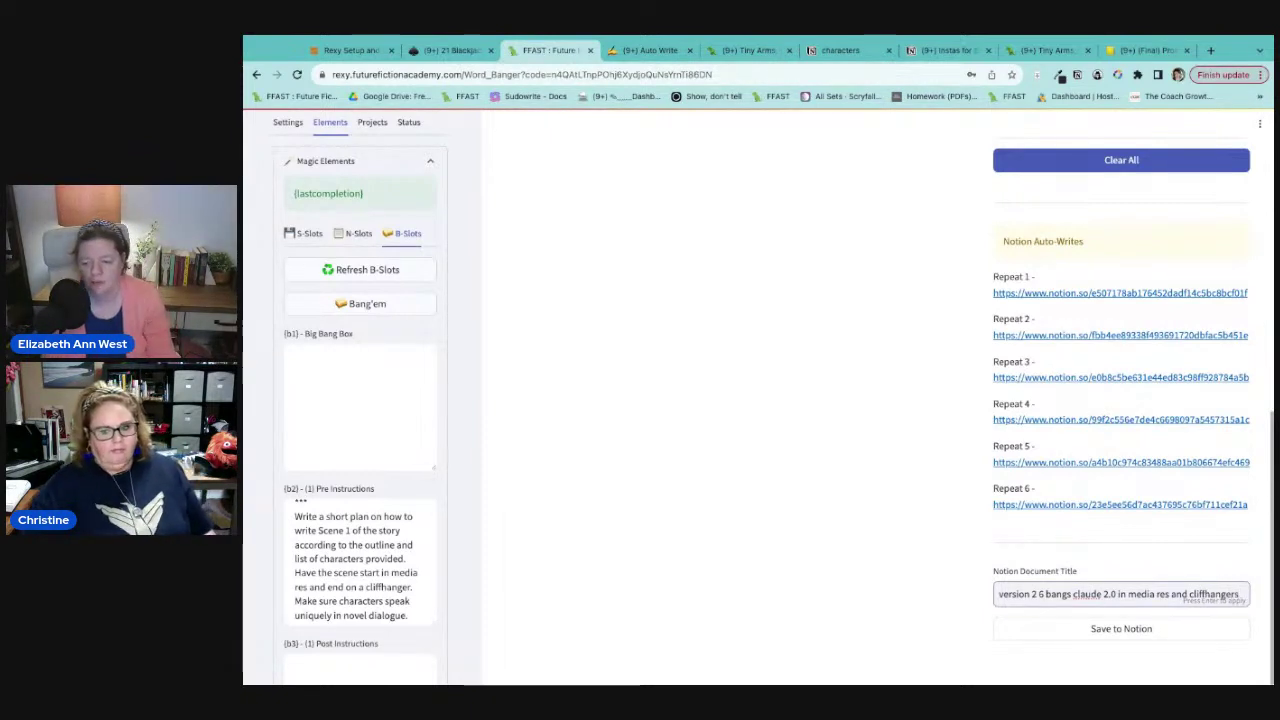
pyautogui.click(1121, 630)
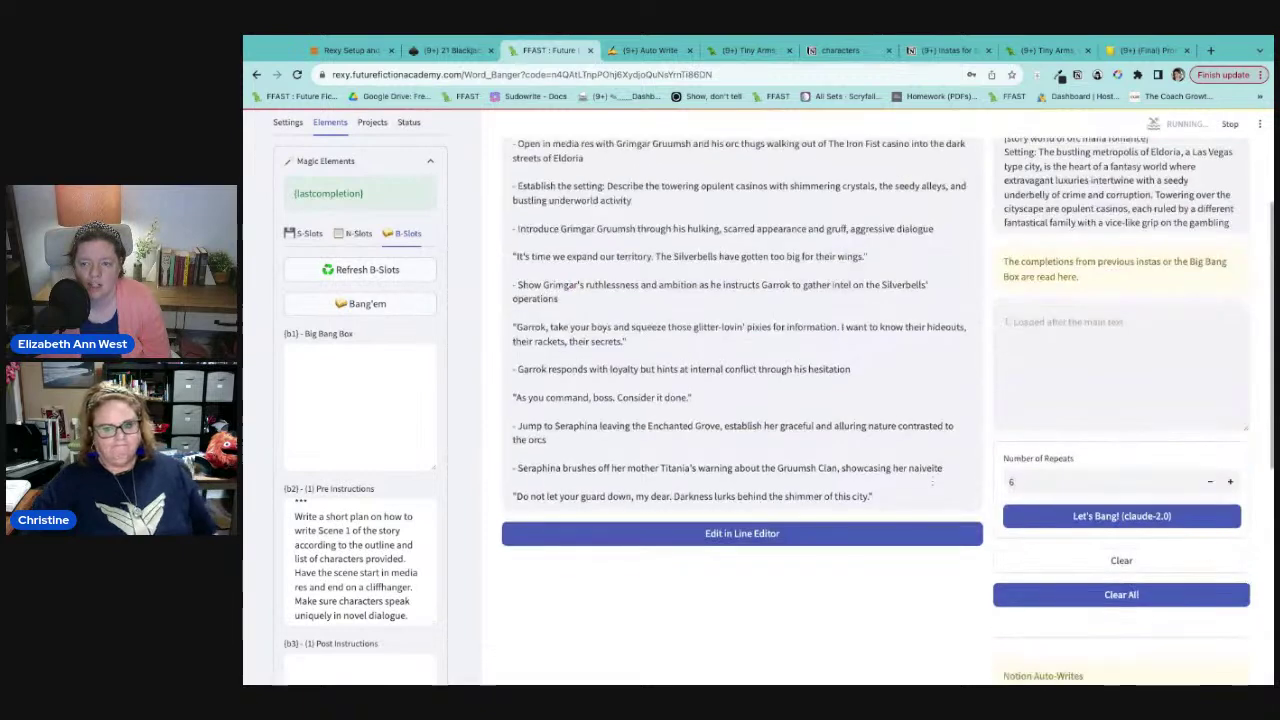